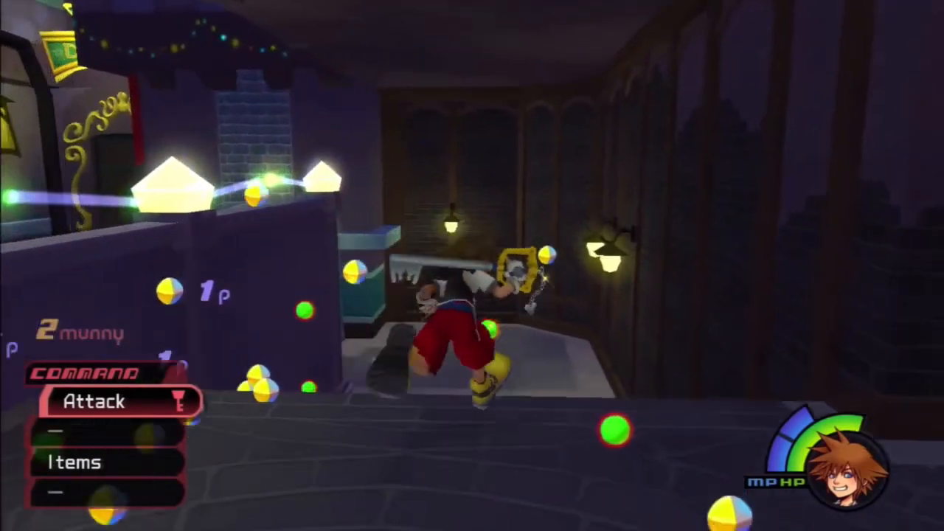
pyautogui.press('Right')
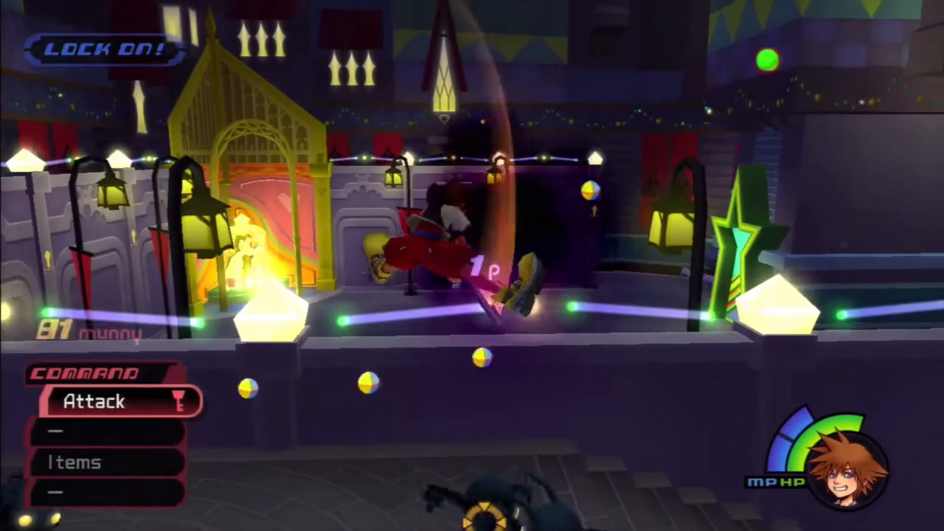
pyautogui.press('Left')
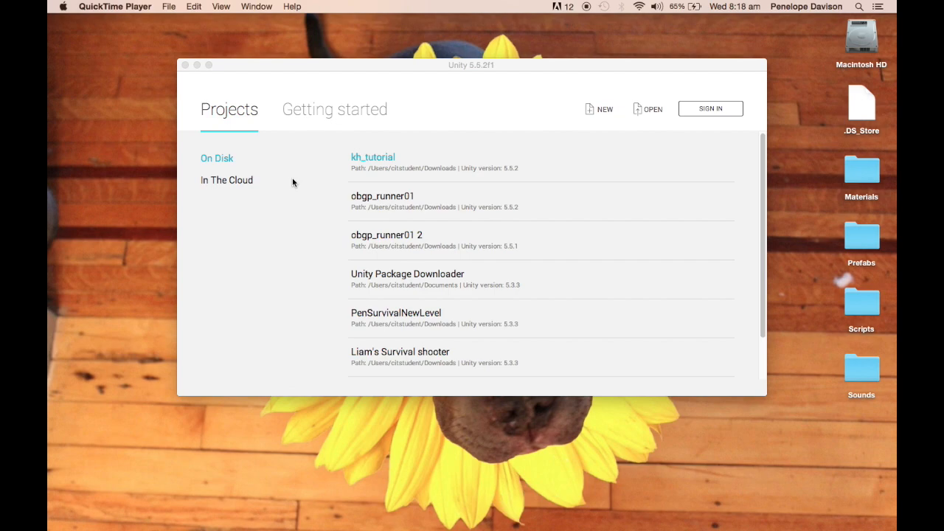
# Step: Create a new 3D project named kh_tutorialLive on the Desktop
pyautogui.click(618, 93)
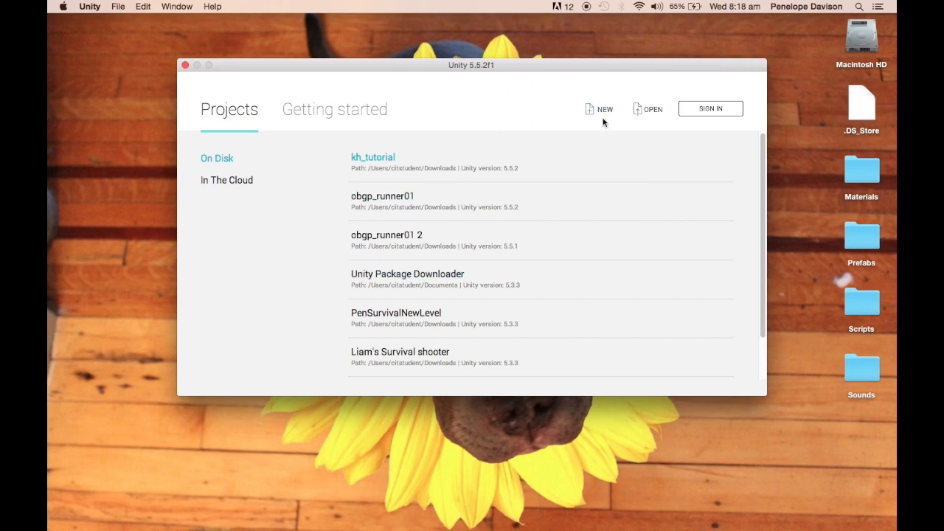
pyautogui.click(604, 114)
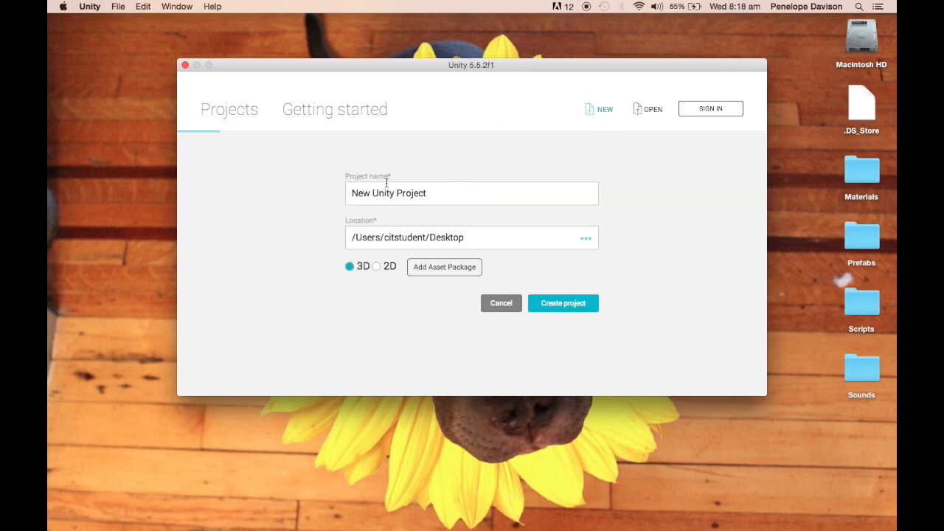
pyautogui.tripleClick(461, 194)
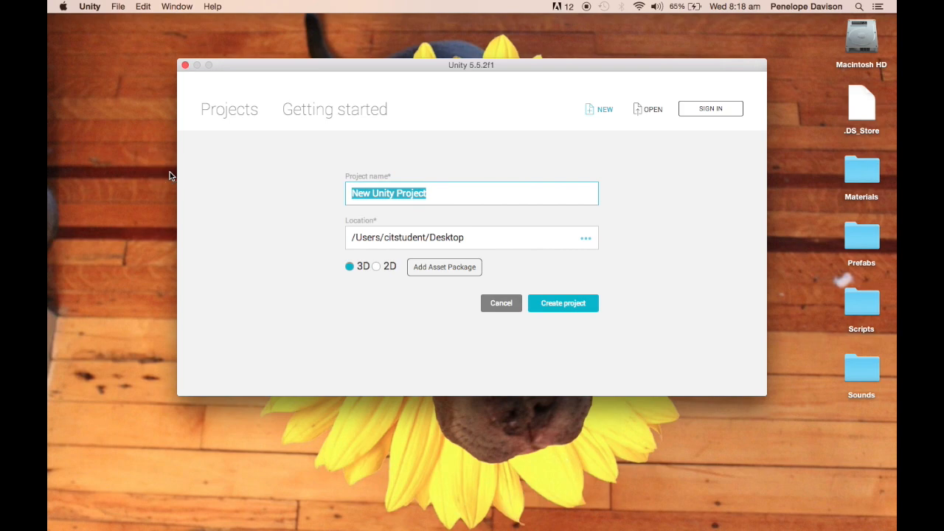
pyautogui.write('kh')
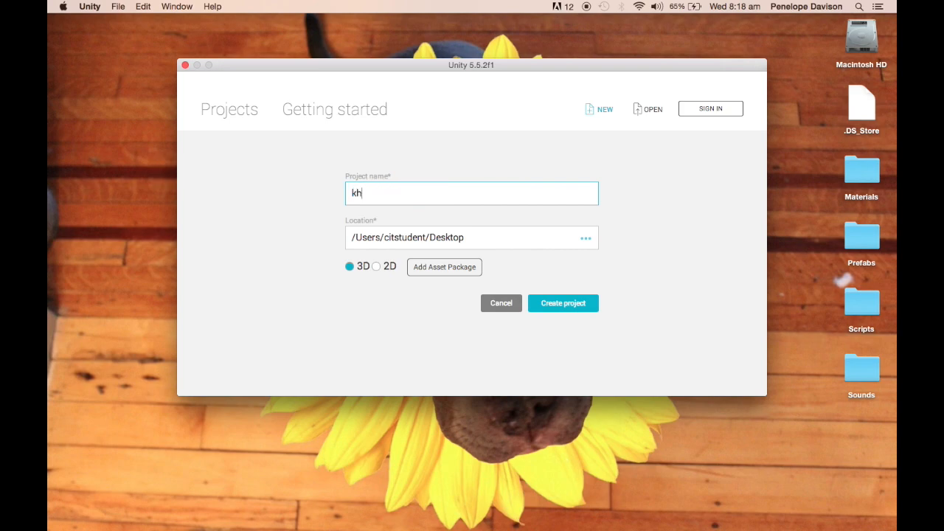
pyautogui.write('_tutorialLive')
pyautogui.press('Return')
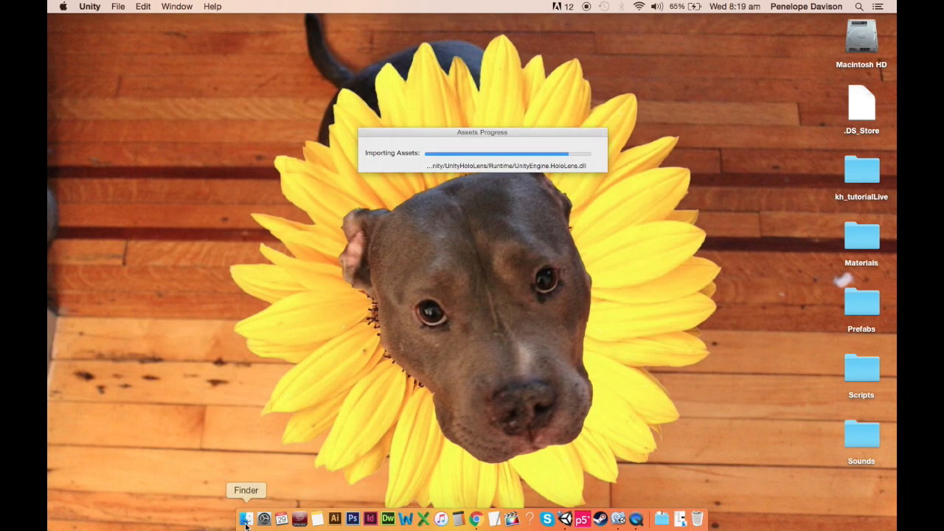
# Step: Switch to Finder and copy the Materials, Prefabs, Scripts and Sounds folders from the Desktop
pyautogui.click(254, 524)
pyautogui.click(339, 117)
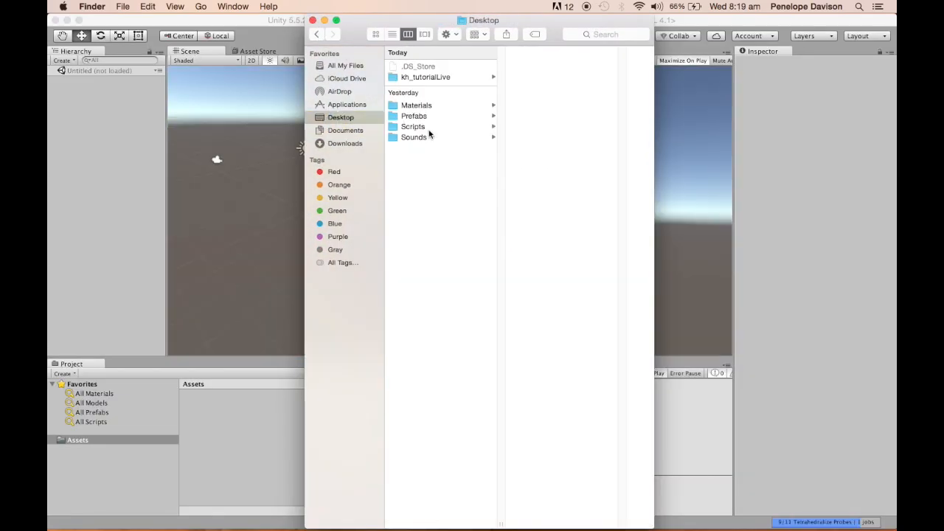
pyautogui.moveTo(435, 170); pyautogui.dragTo(426, 106)
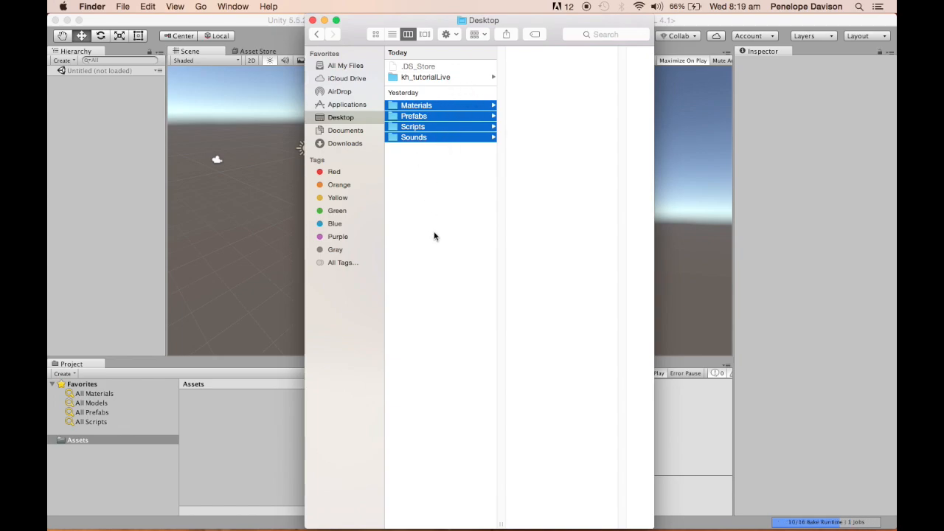
pyautogui.press('super+c')
# Step: Paste the copied folders into the Assets folder of kh_tutorialLive and return to Unity
pyautogui.click(451, 78)
pyautogui.click(566, 67)
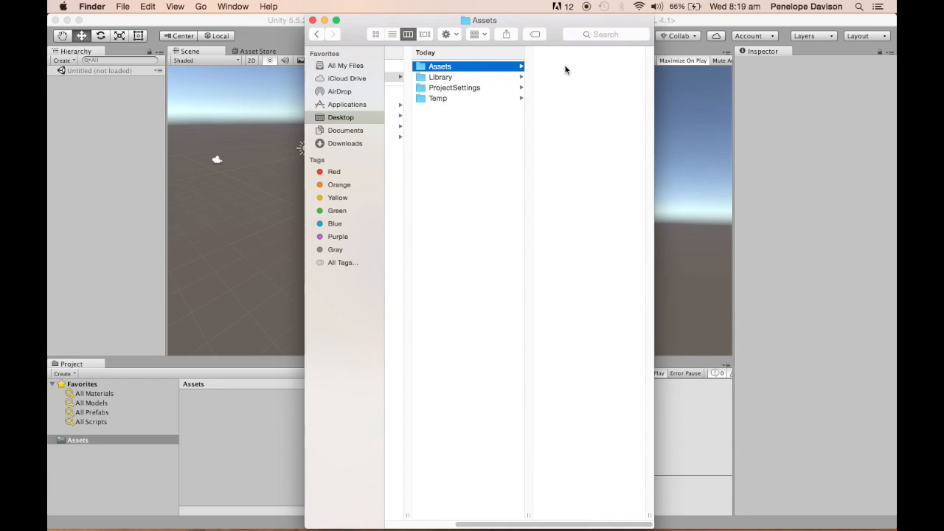
pyautogui.click(483, 121)
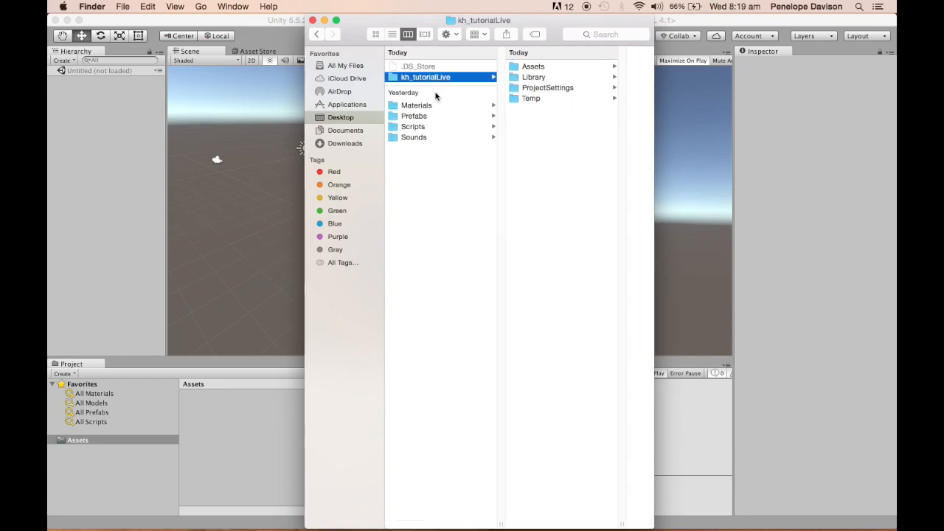
pyautogui.click(534, 67)
pyautogui.click(584, 146)
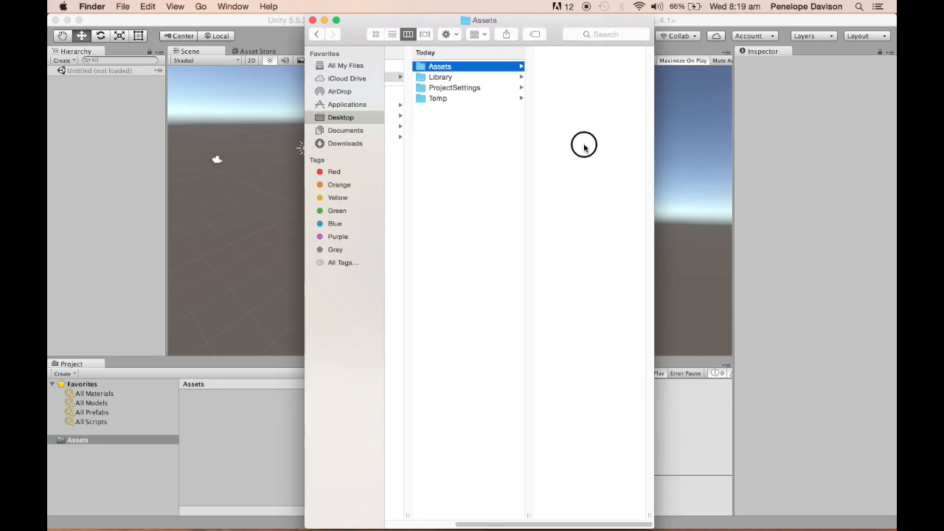
pyautogui.press('super+v')
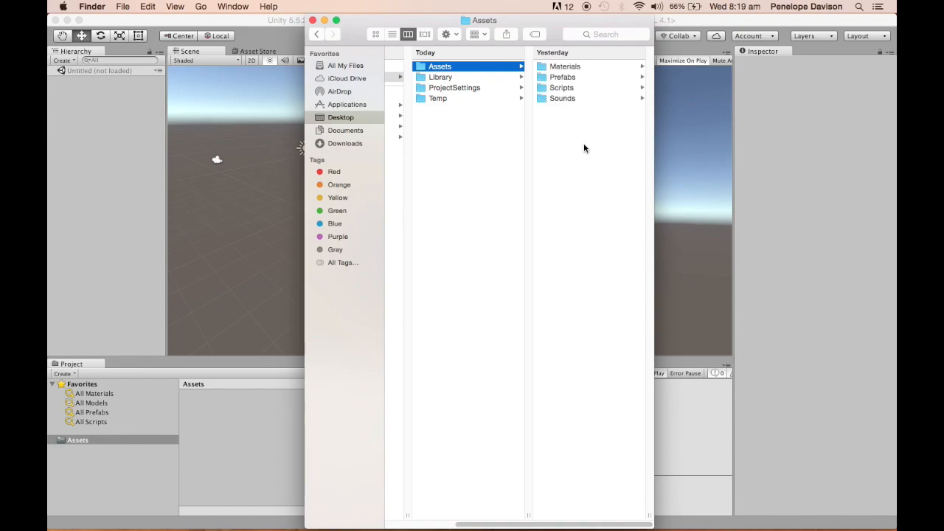
pyautogui.click(325, 20)
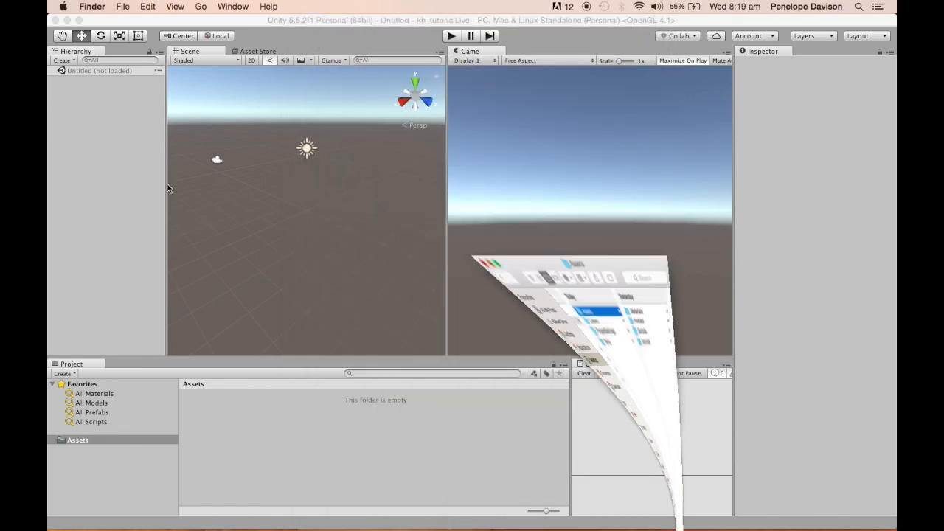
pyautogui.click(103, 150)
pyautogui.click(222, 6)
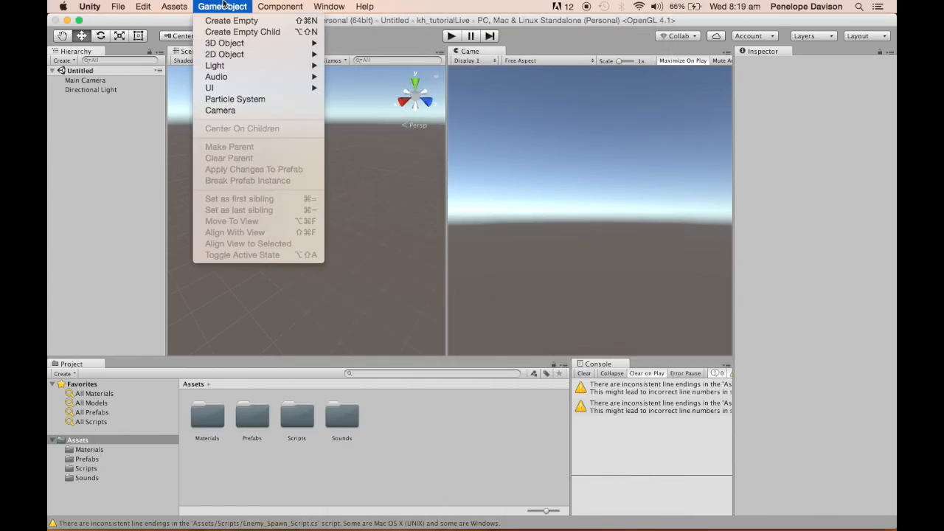
pyautogui.click(129, 221)
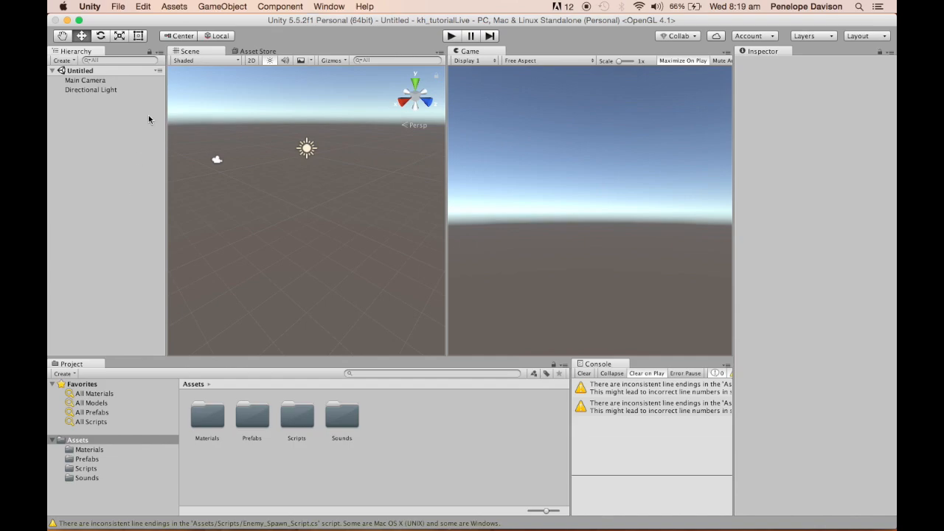
pyautogui.click(175, 8)
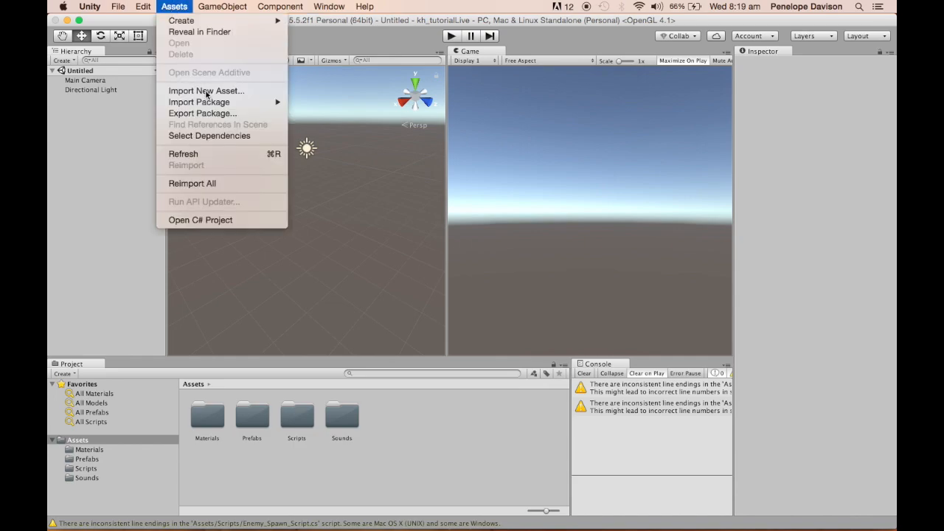
pyautogui.moveTo(225, 102)
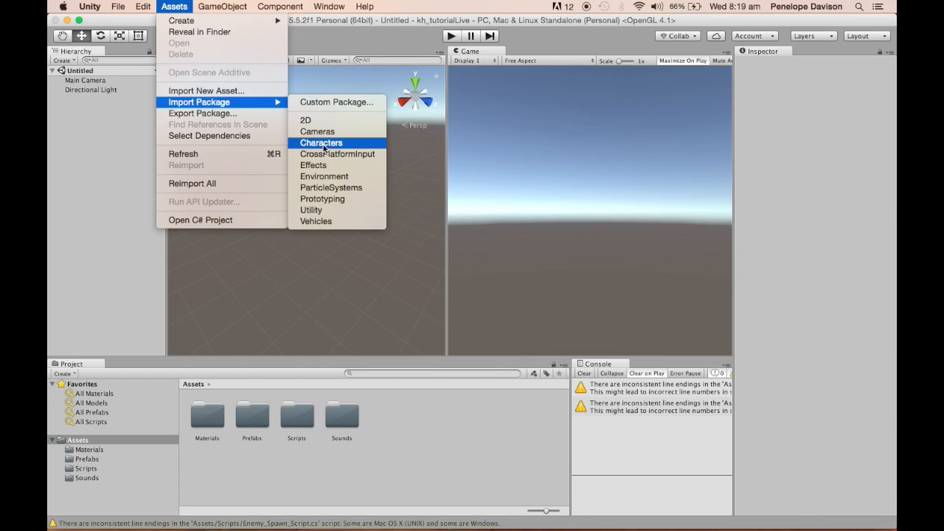
pyautogui.click(141, 129)
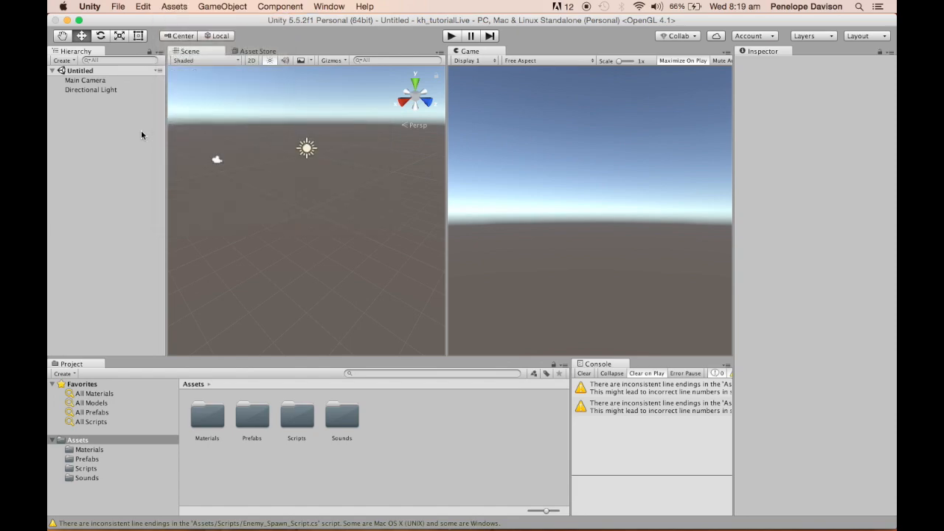
# Step: Search the Asset Store for "third person character controller" and limit the results to free assets
pyautogui.click(265, 53)
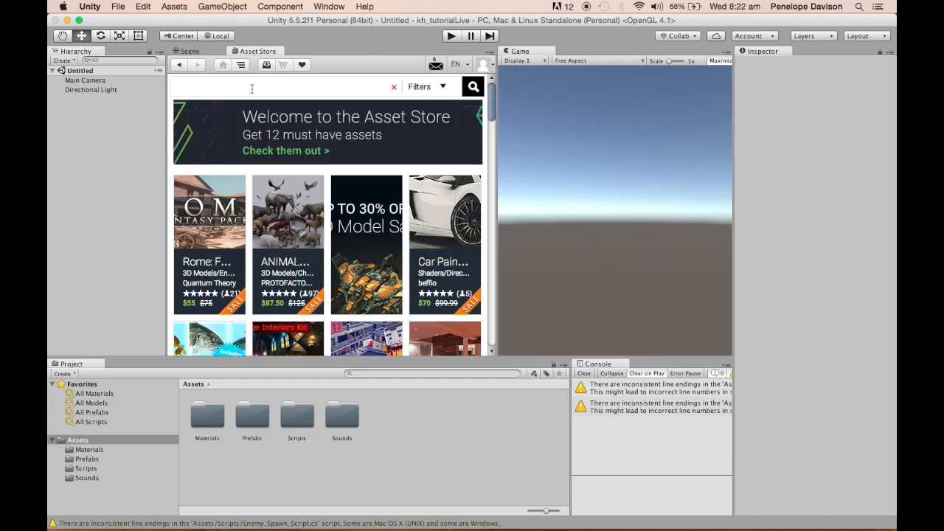
pyautogui.click(252, 89)
pyautogui.write('third person character controller')
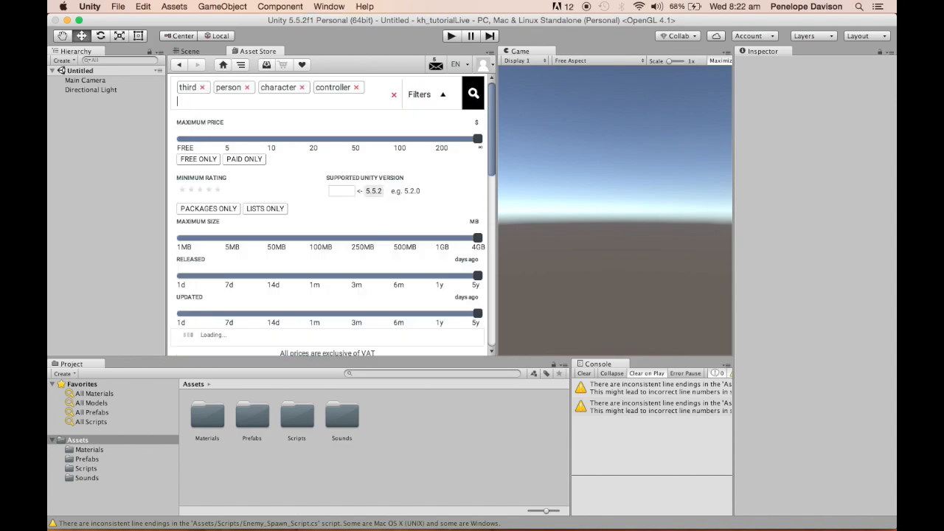
pyautogui.click(199, 160)
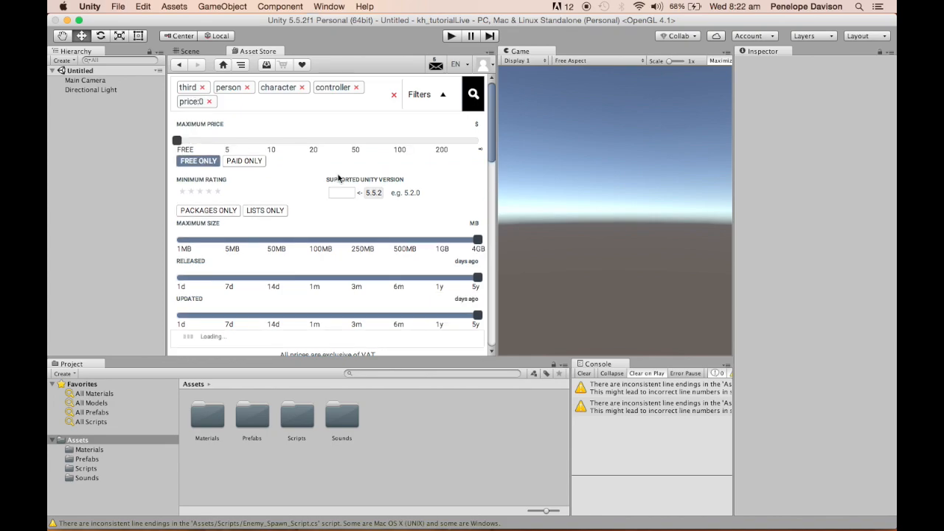
# Step: Download the Third Person Controller - Basic Locomotion FREE package and start importing it, accepting the complete project import
pyautogui.scroll(-5, 338, 177)
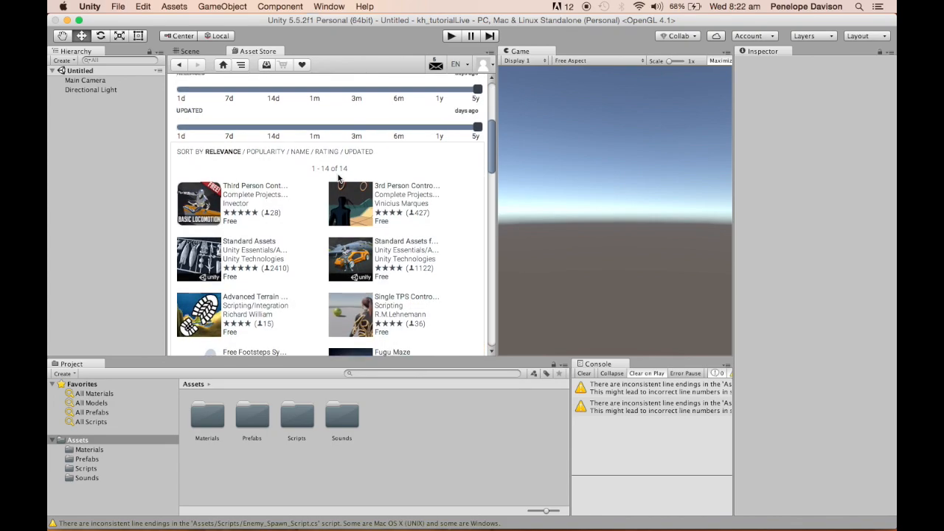
pyautogui.click(200, 196)
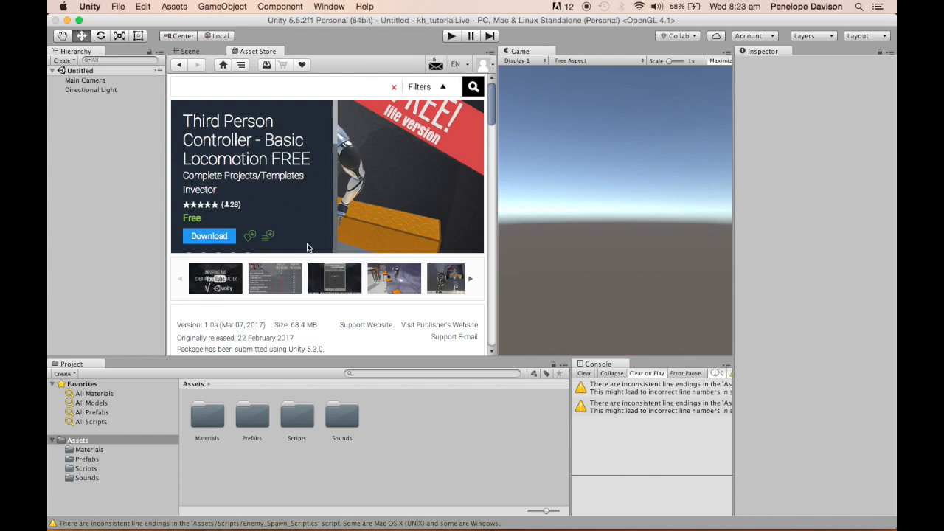
pyautogui.click(212, 239)
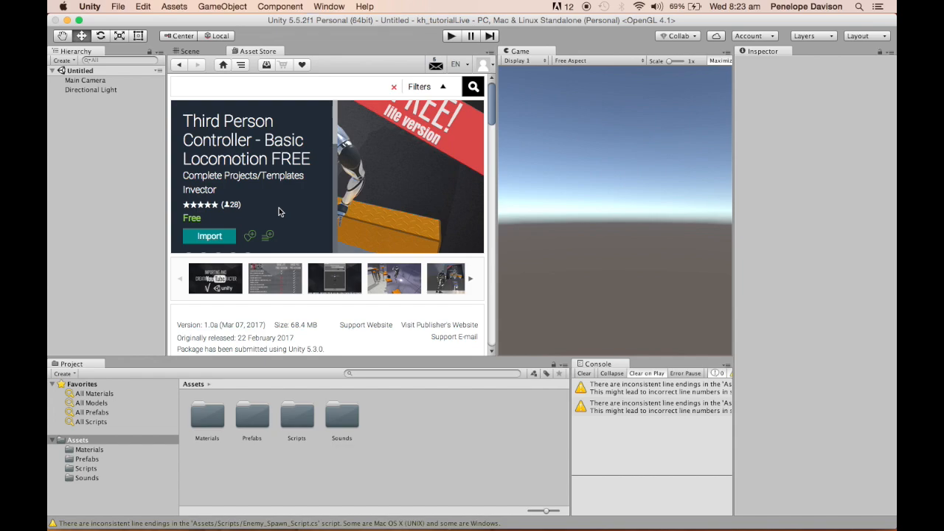
pyautogui.click(207, 237)
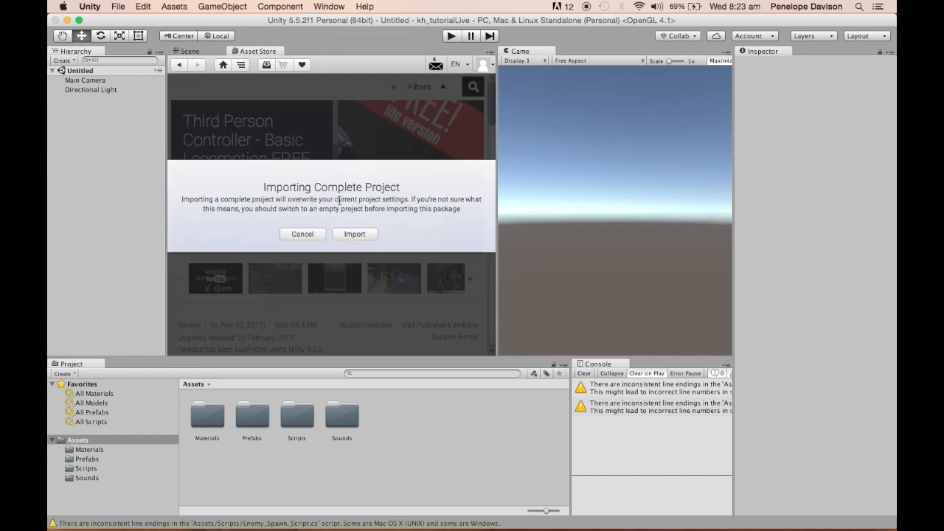
pyautogui.click(346, 234)
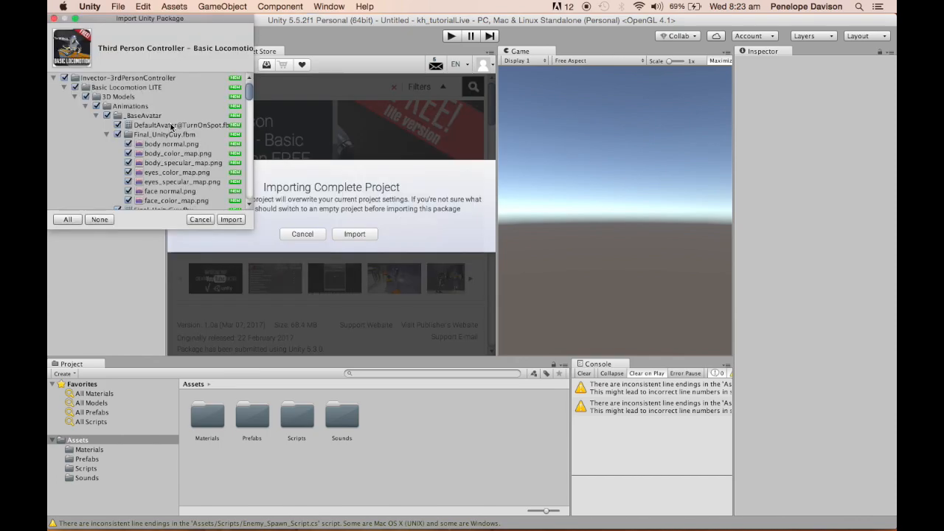
# Step: Collapse the _BaseAvatar, Locomotion and Characters folders in the package contents and exclude the NewAssets folder from the import
pyautogui.click(107, 135)
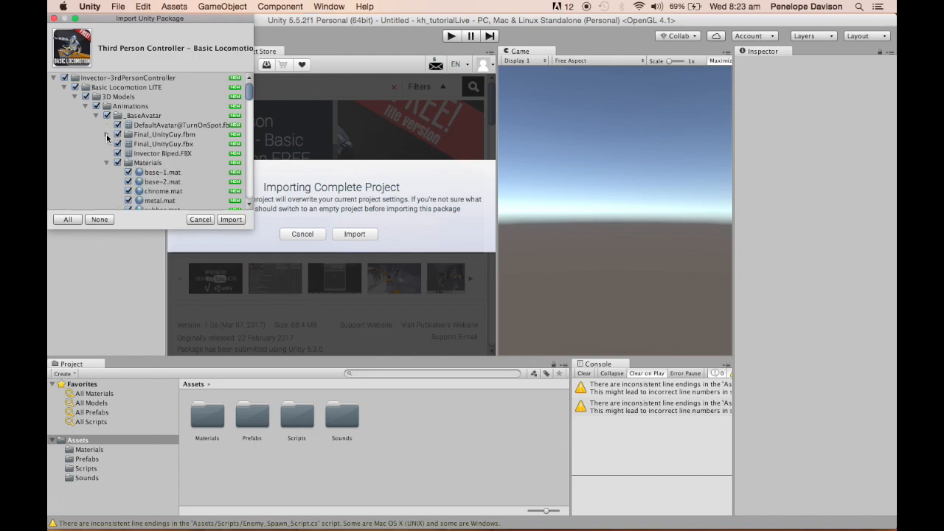
pyautogui.click(96, 116)
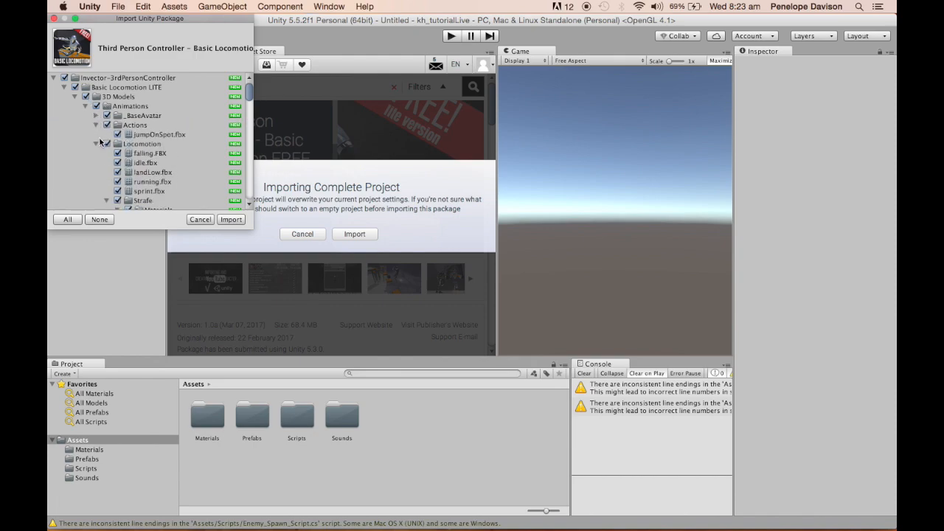
pyautogui.click(95, 143)
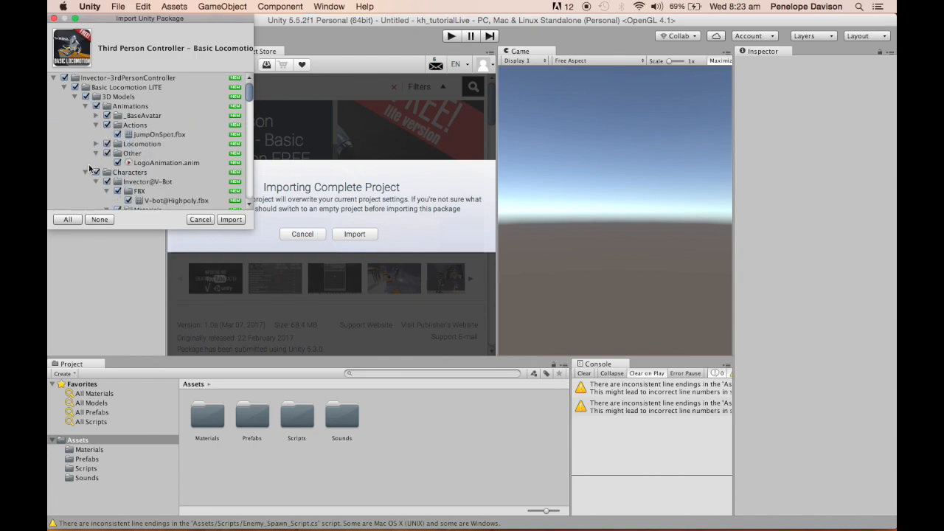
pyautogui.click(85, 172)
pyautogui.click(85, 173)
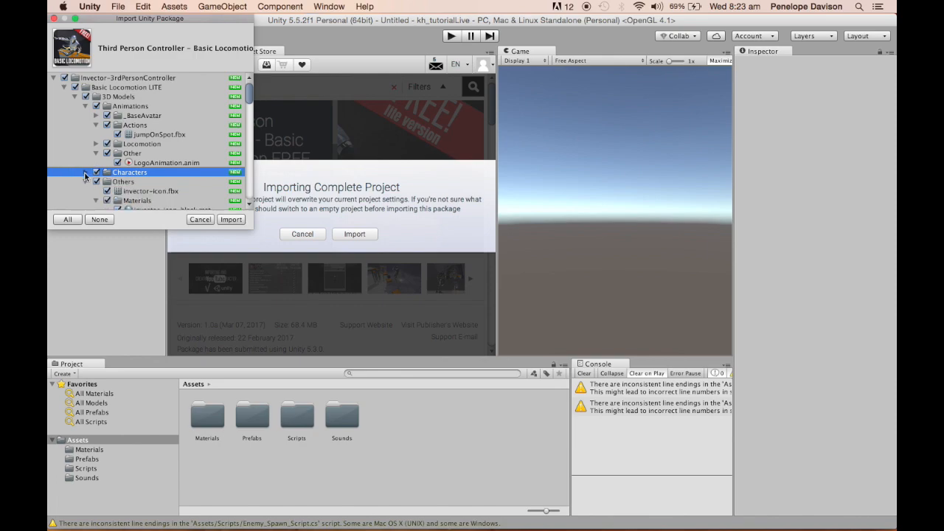
pyautogui.scroll(-6, 90, 179)
pyautogui.scroll(4, 91, 179)
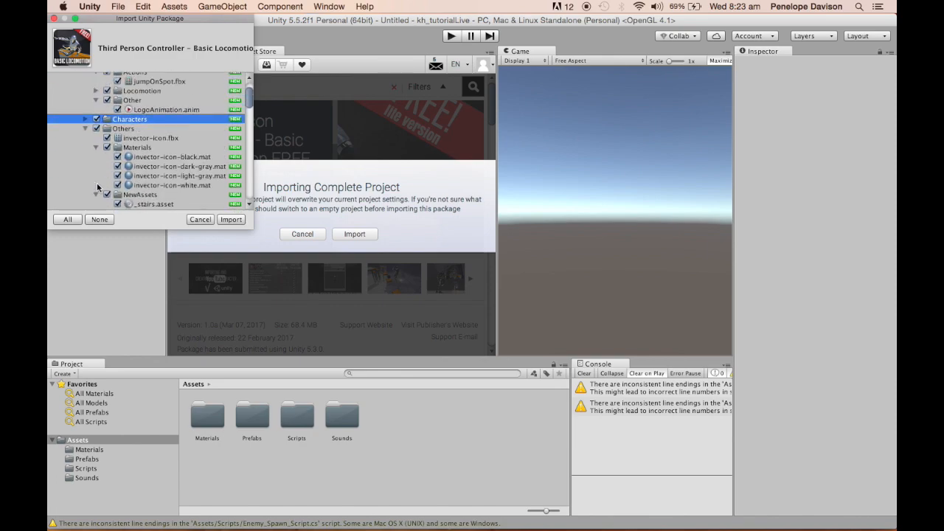
pyautogui.scroll(-5, 95, 184)
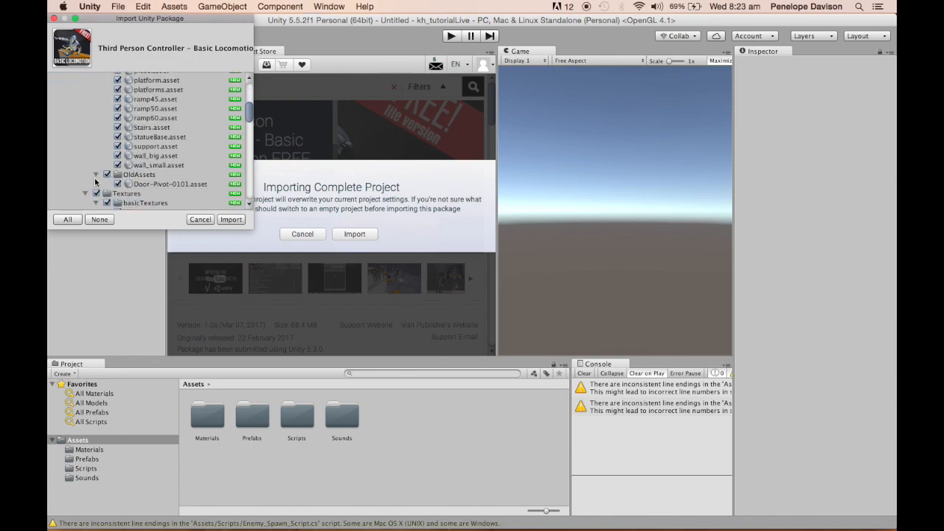
pyautogui.scroll(5, 95, 182)
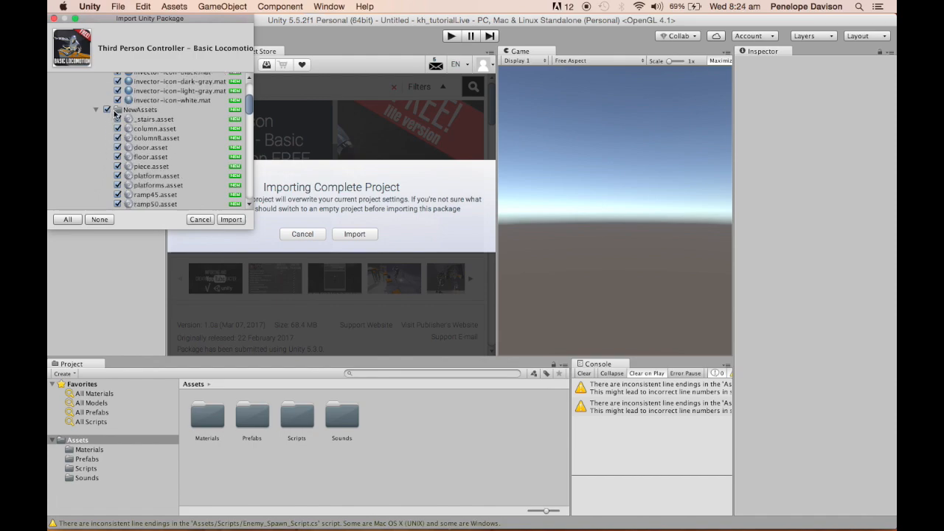
pyautogui.click(107, 110)
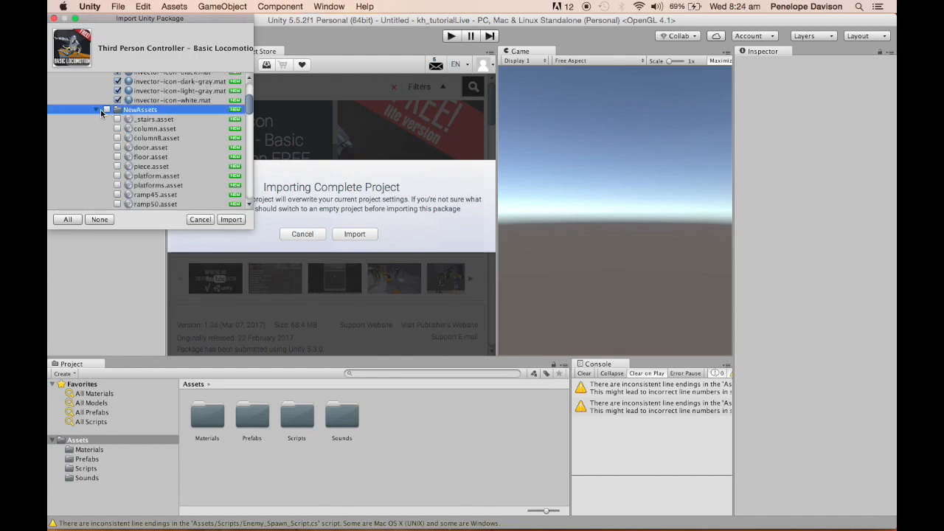
# Step: Collapse the NewAssets and Animator folders in the package contents and exclude the Audio folder from the import
pyautogui.click(96, 110)
pyautogui.scroll(-8, 100, 143)
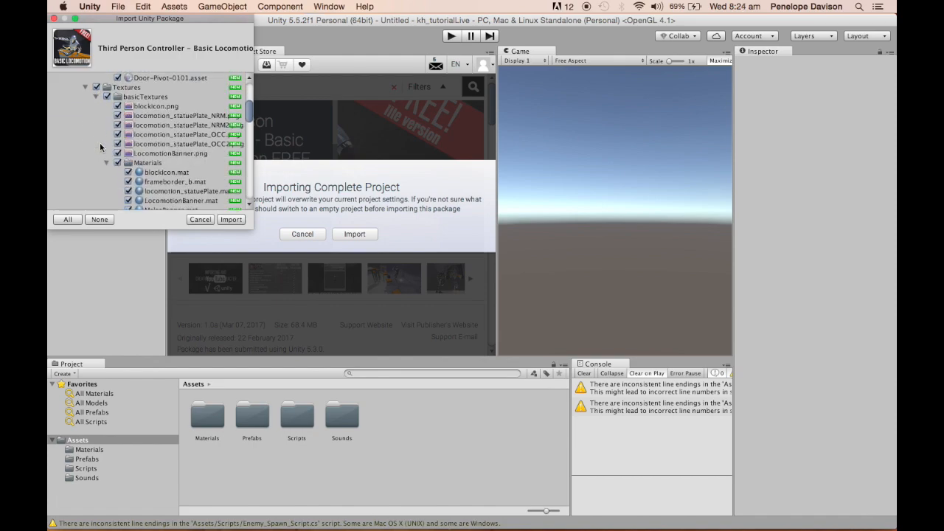
pyautogui.click(75, 196)
pyautogui.scroll(-4, 81, 177)
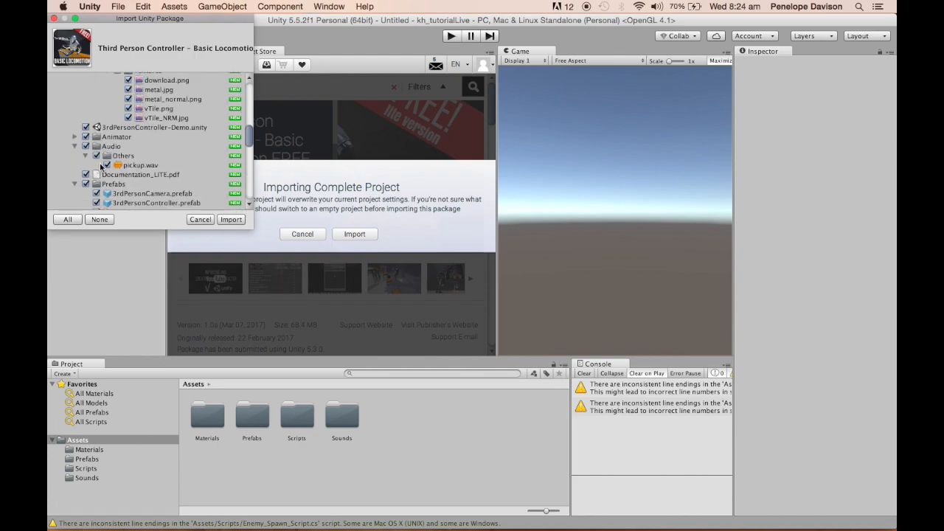
pyautogui.click(86, 146)
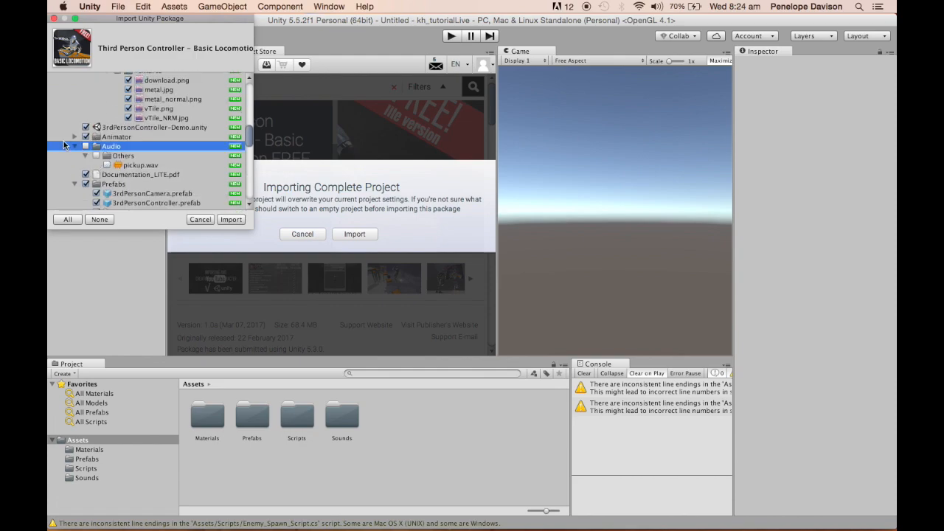
# Step: Review the remaining prefabs, resources and scripts in the package contents and import the selected items
pyautogui.scroll(-1, 64, 145)
pyautogui.scroll(-3, 63, 144)
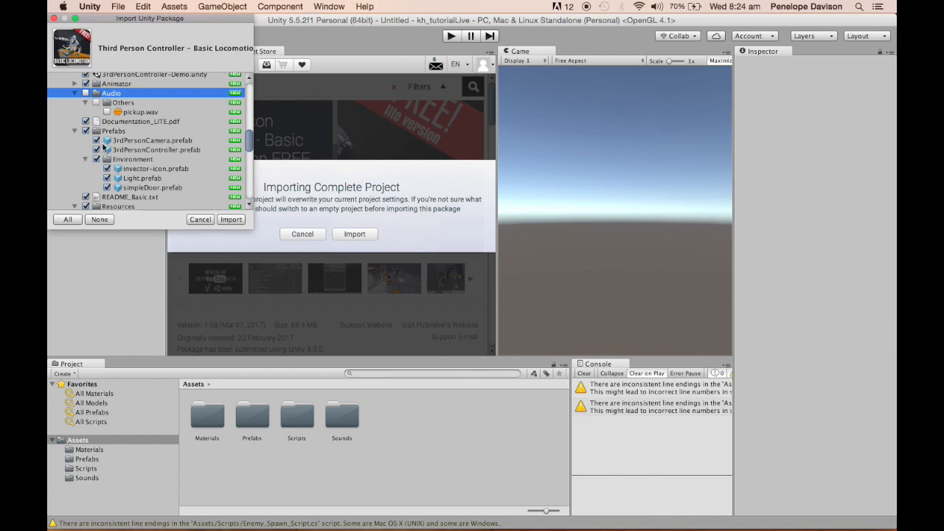
pyautogui.scroll(-9, 107, 158)
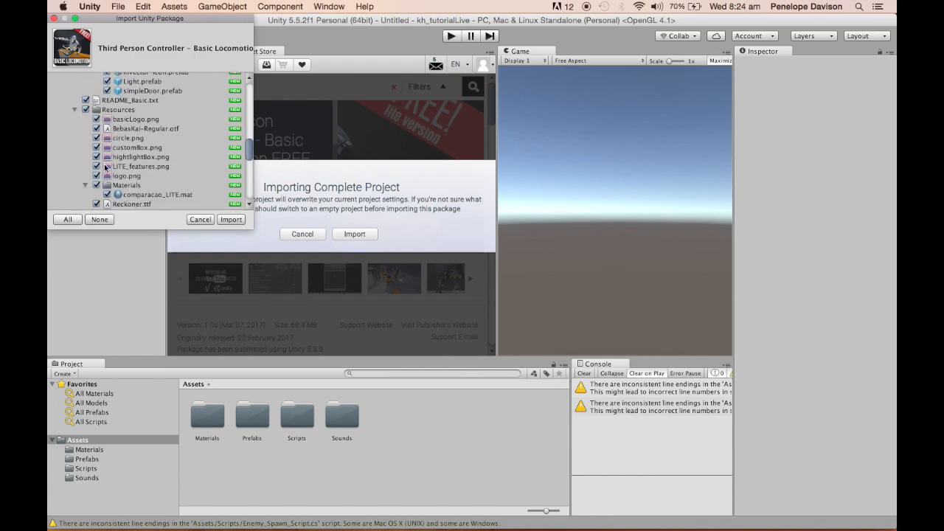
pyautogui.scroll(-5, 104, 164)
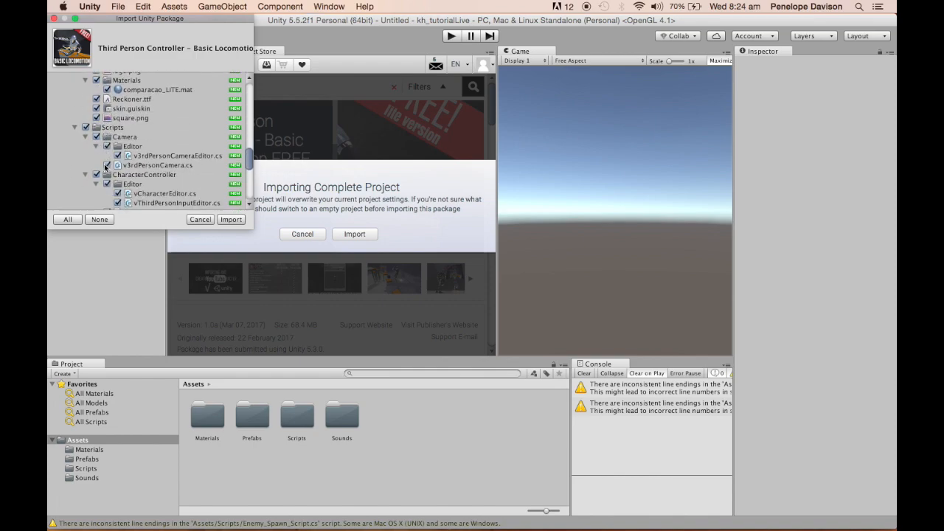
pyautogui.scroll(15, 101, 148)
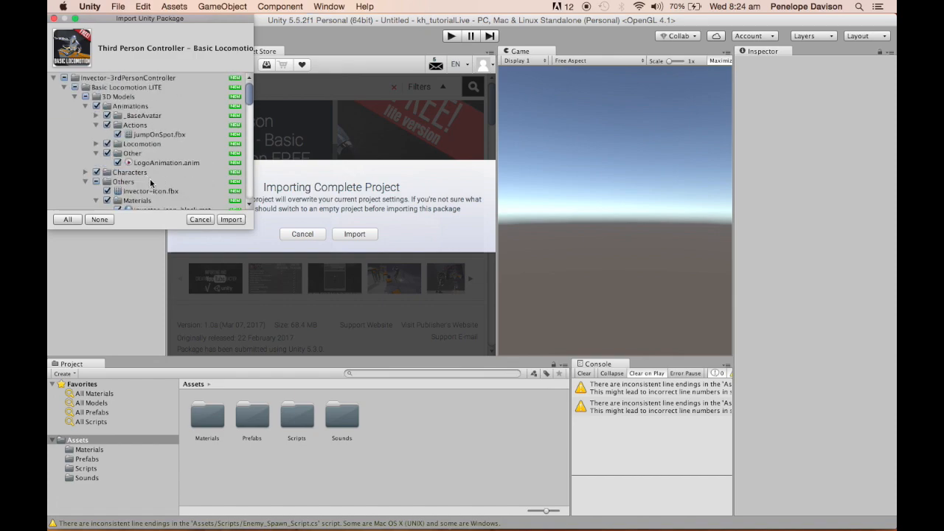
pyautogui.click(231, 220)
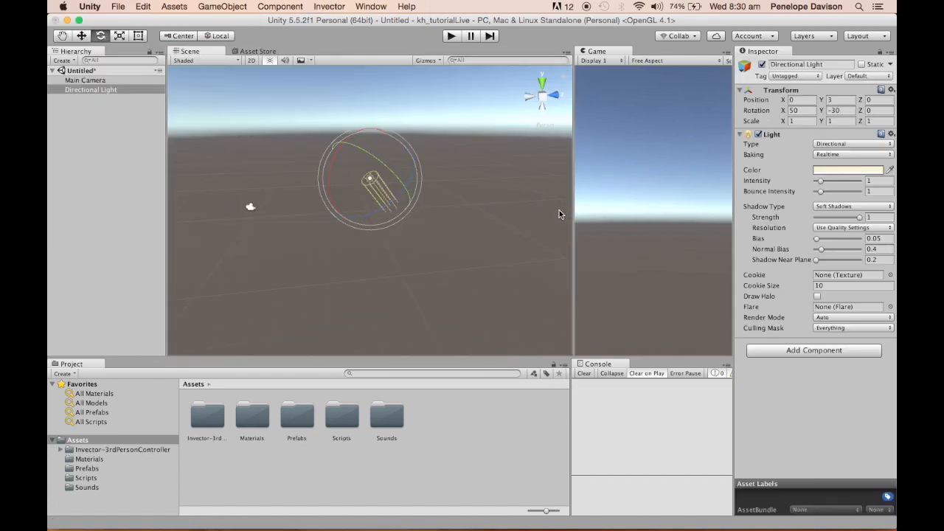
# Step: Widen the Scene view and delete the default Directional Light from the scene
pyautogui.moveTo(573, 212); pyautogui.dragTo(616, 237)
pyautogui.click(120, 110)
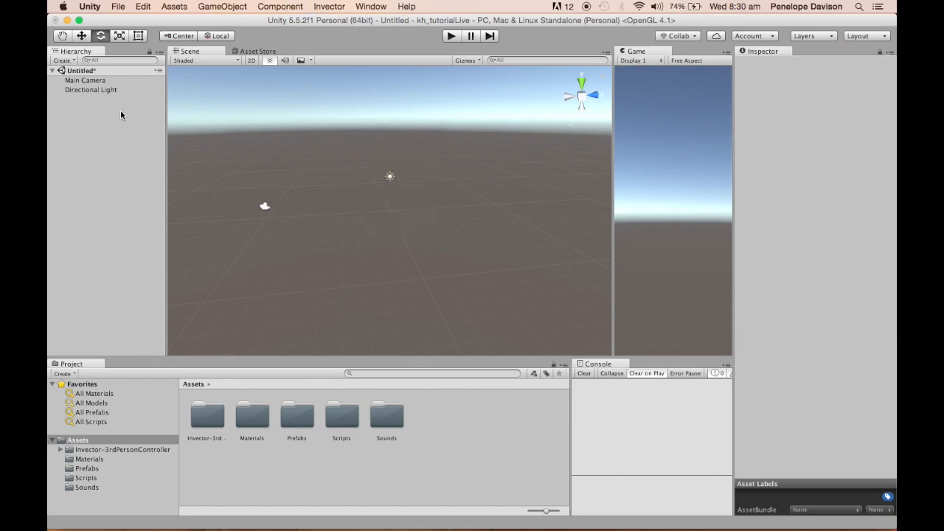
pyautogui.click(105, 89)
pyautogui.press('super+BackSpace')
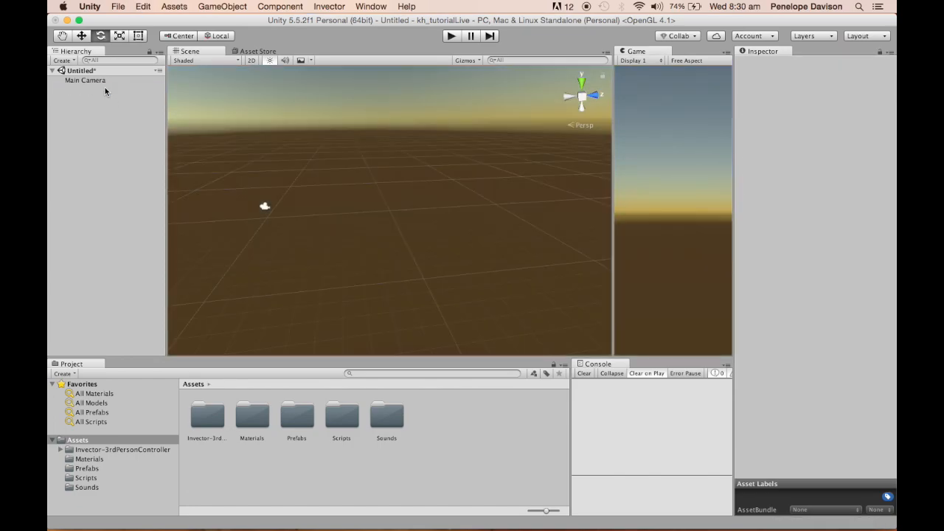
# Step: Add the Stage prefab from the Prefabs folder to the scene and set its Area Light's baking to Realtime
pyautogui.click(85, 469)
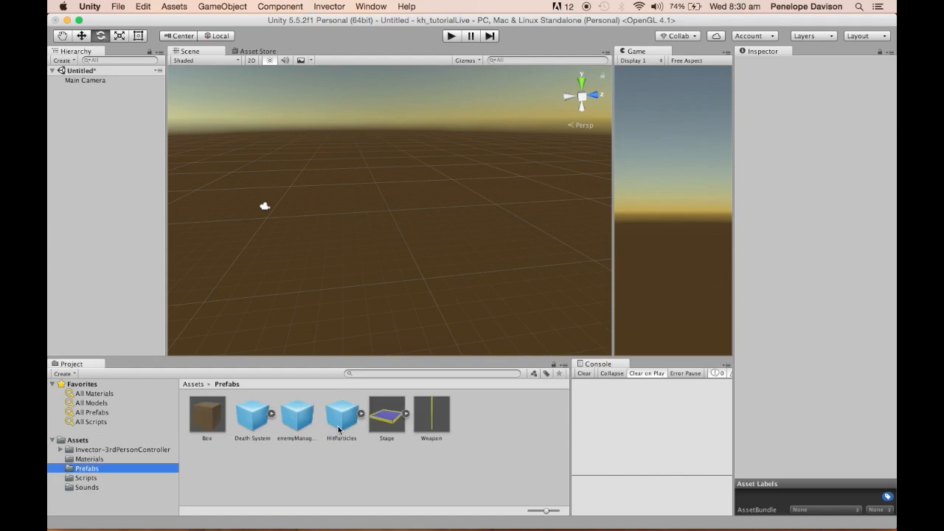
pyautogui.moveTo(395, 416); pyautogui.dragTo(106, 140)
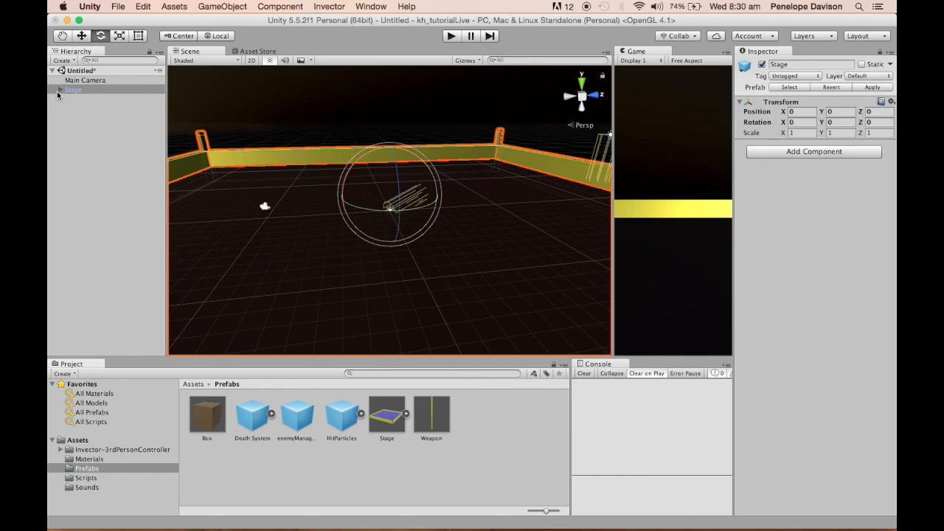
pyautogui.click(58, 90)
pyautogui.click(97, 107)
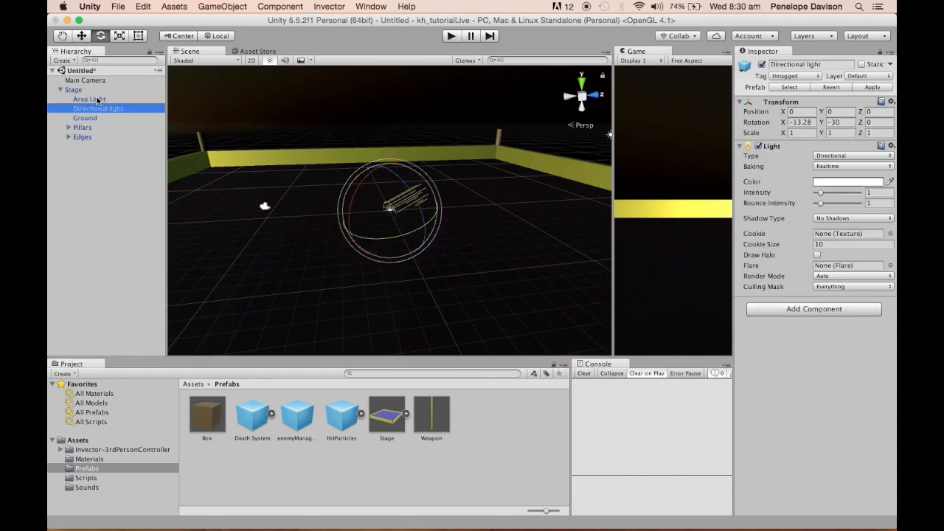
pyautogui.click(96, 100)
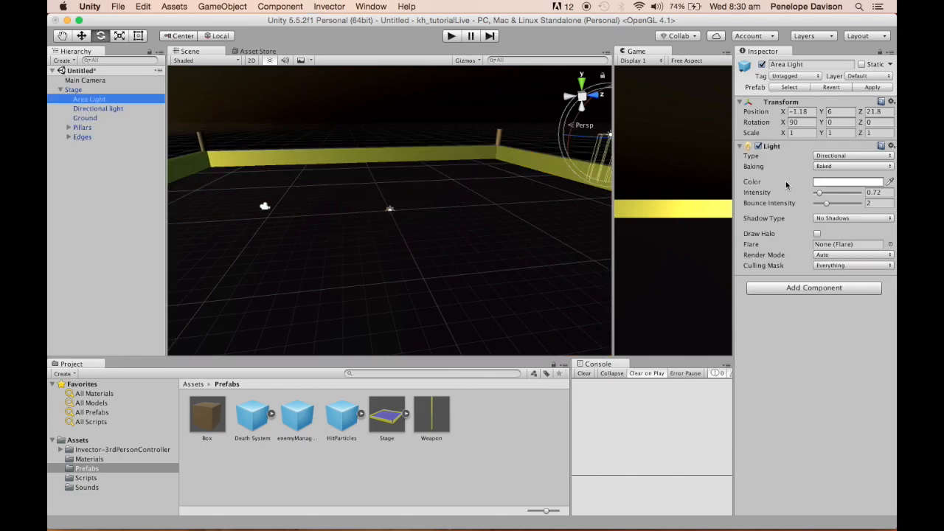
pyautogui.click(818, 168)
pyautogui.click(823, 157)
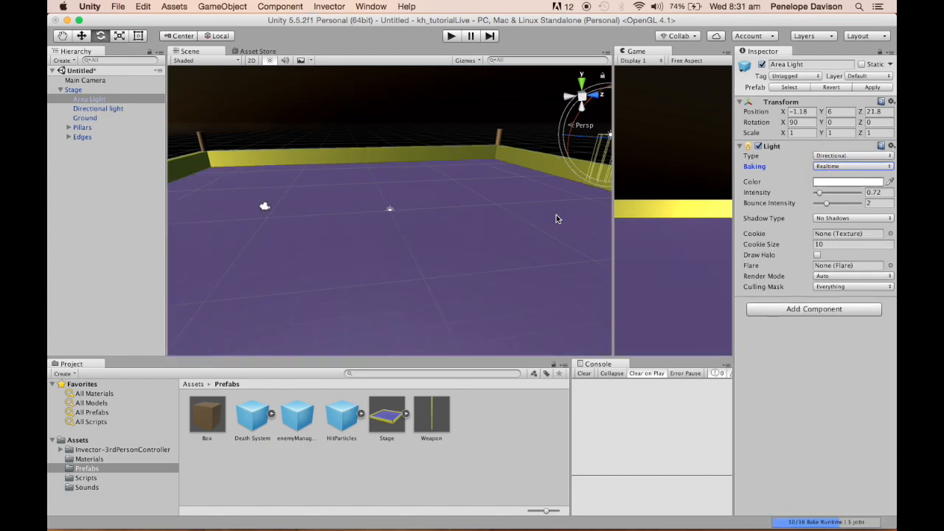
pyautogui.click(61, 91)
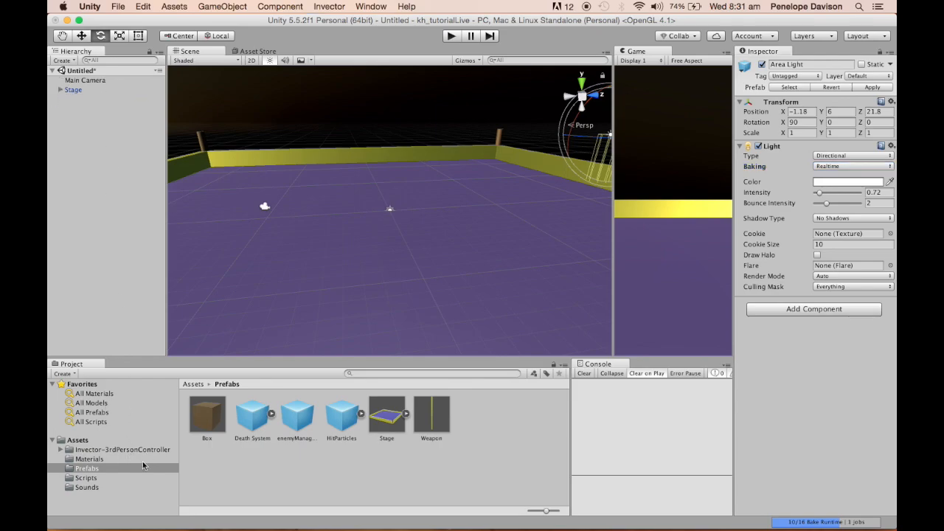
# Step: Add the 3rdPersonController prefab from the Basic Locomotion LITE Prefabs folder to the scene
pyautogui.click(96, 450)
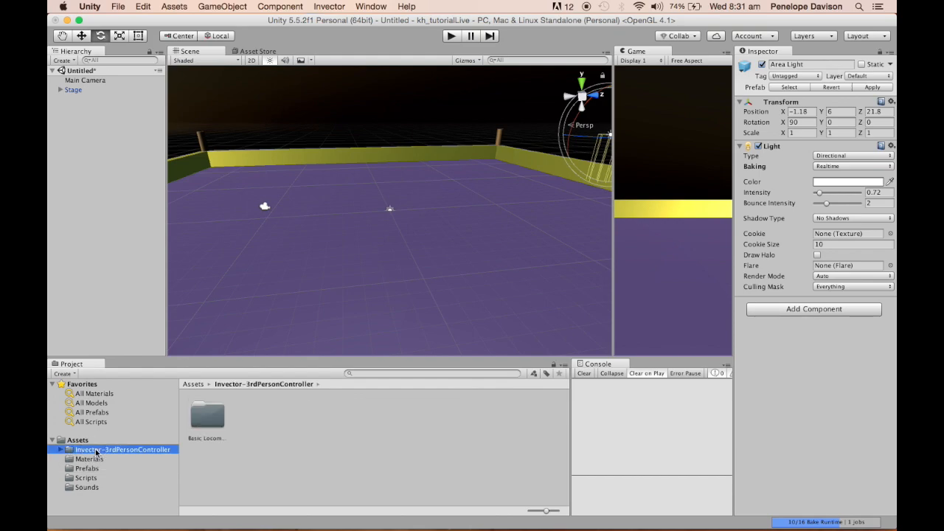
pyautogui.doubleClick(214, 417)
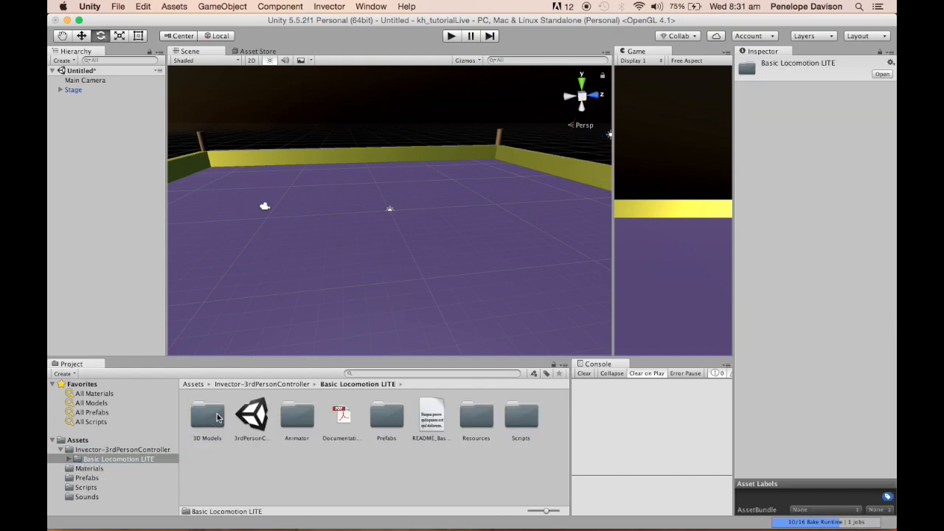
pyautogui.doubleClick(388, 417)
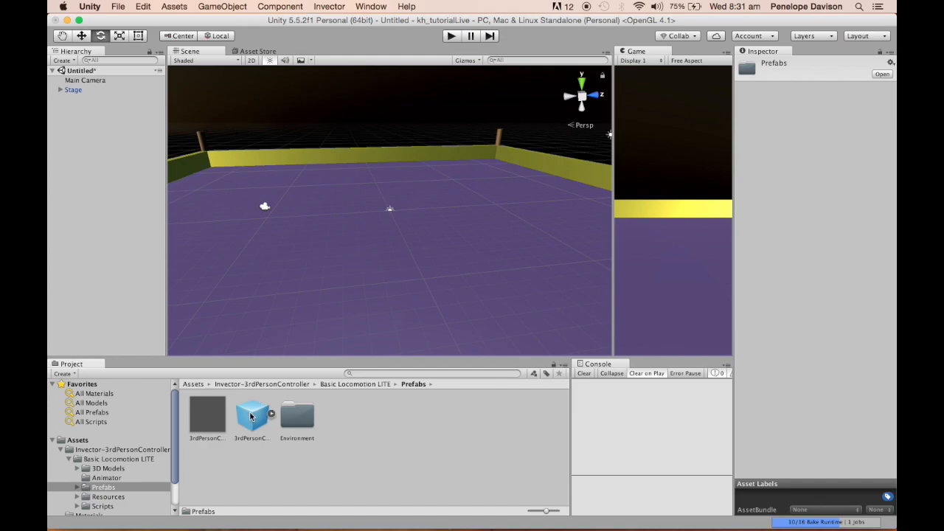
pyautogui.moveTo(255, 415); pyautogui.dragTo(80, 130)
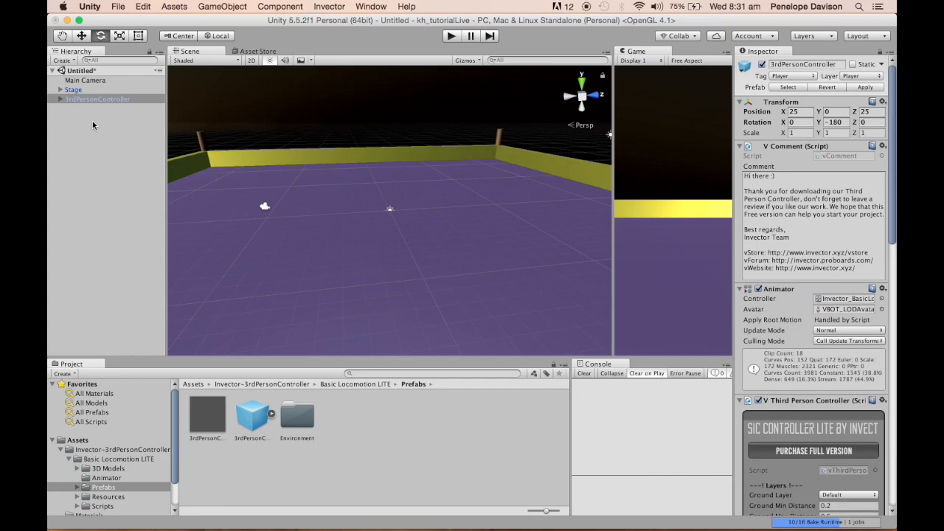
# Step: Reset the 3rdPersonController's transform to the origin and frame the character in the Scene view
pyautogui.click(60, 99)
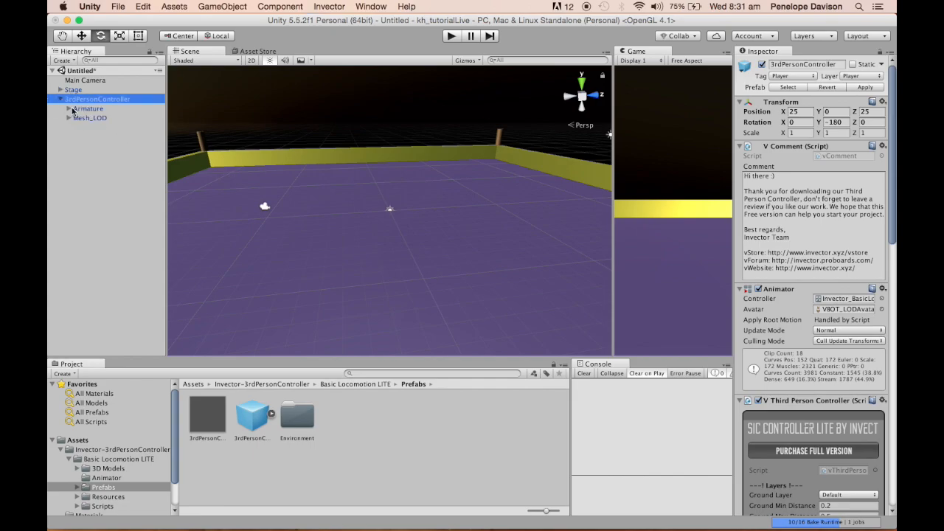
pyautogui.doubleClick(75, 99)
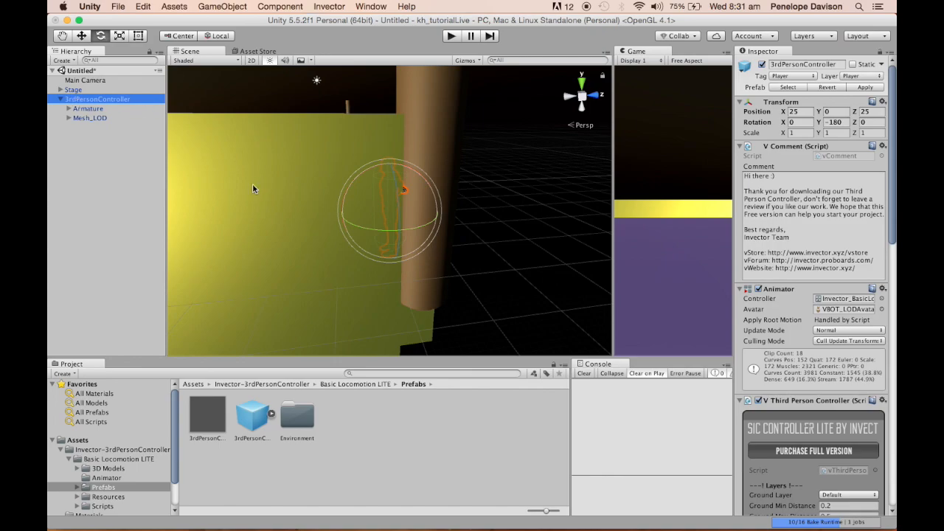
pyautogui.keyDown('alt'); pyautogui.moveTo(252, 188); pyautogui.dragTo(370, 262); pyautogui.keyUp('alt')
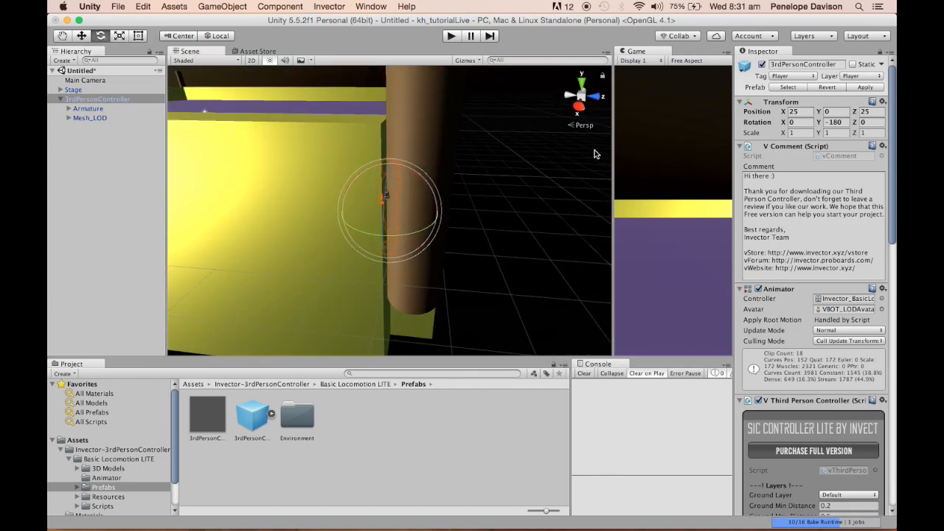
pyautogui.click(882, 102)
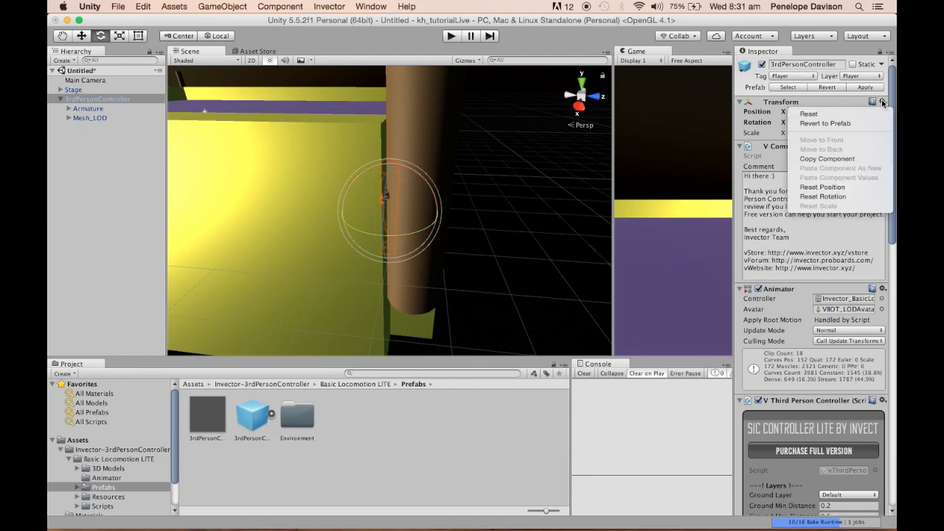
pyautogui.click(855, 116)
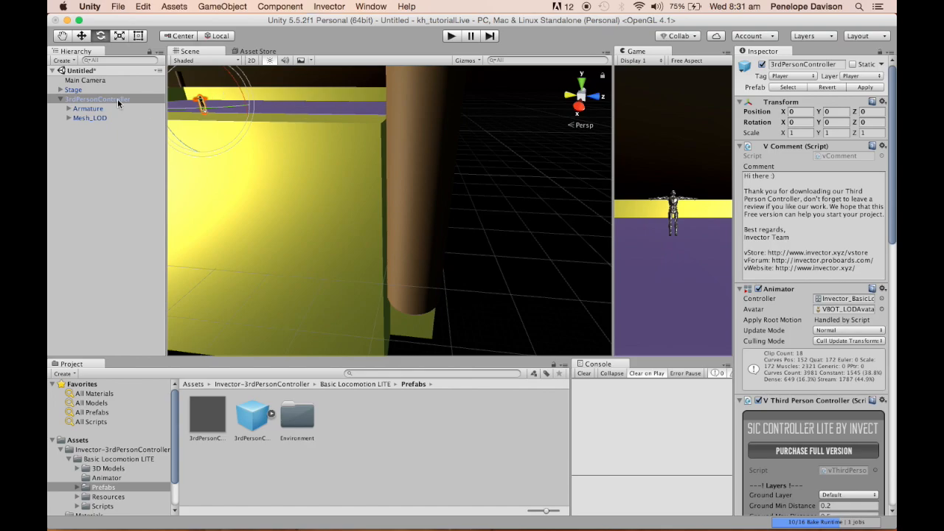
pyautogui.click(60, 99)
pyautogui.doubleClick(87, 101)
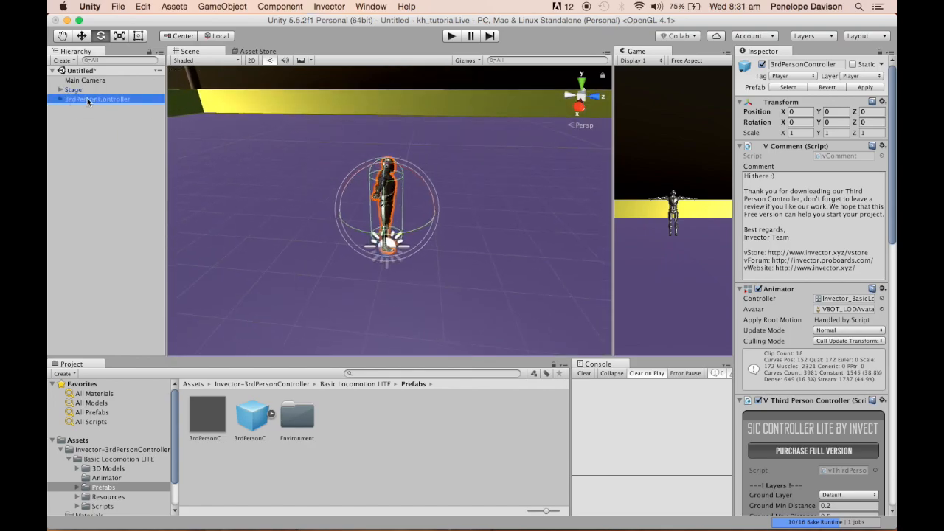
pyautogui.keyDown('alt'); pyautogui.moveTo(348, 180); pyautogui.dragTo(569, 197); pyautogui.keyUp('alt')
# Step: Collapse the Invector-3rdPersonController folder in the project's folder tree
pyautogui.click(174, 445)
pyautogui.moveTo(175, 445); pyautogui.dragTo(179, 499)
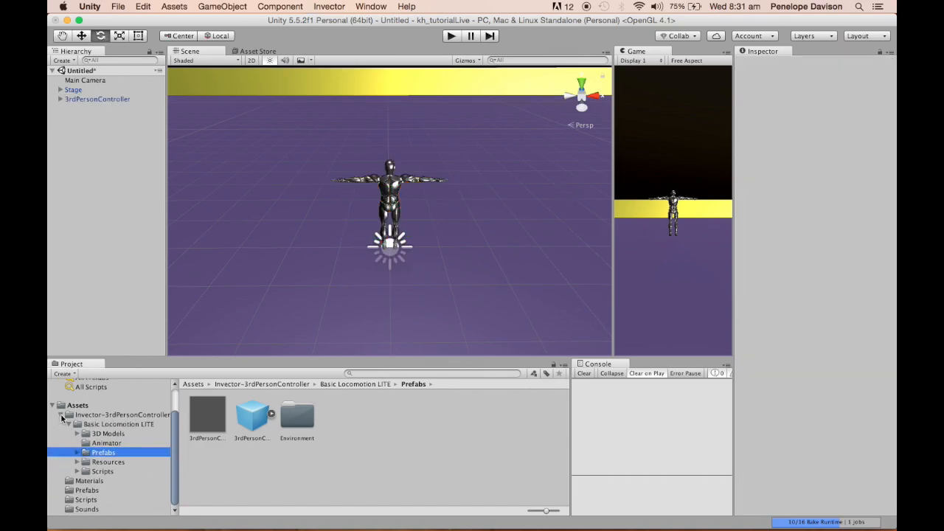
pyautogui.click(60, 416)
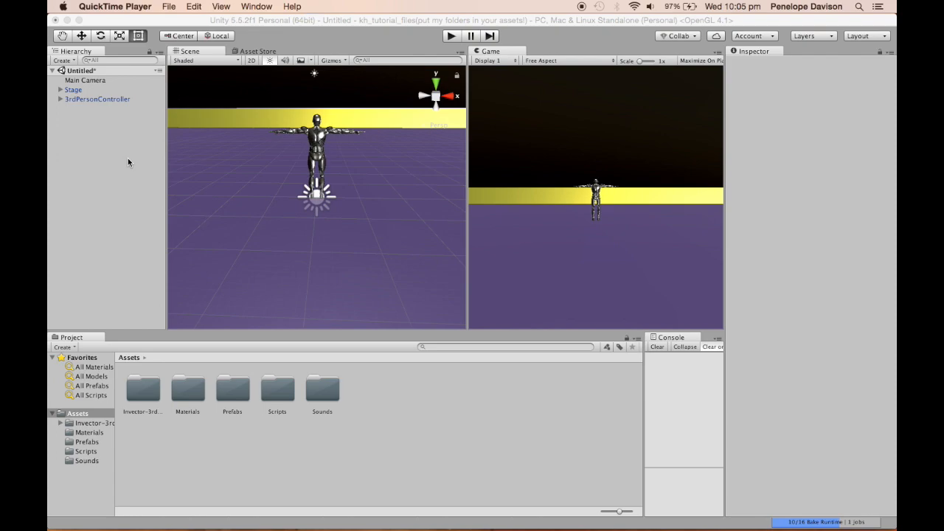
# Step: Examine the Gold_c, Navy_c and Wood_c materials in the Materials folder and compare them with the stage's surfaces
pyautogui.click(92, 433)
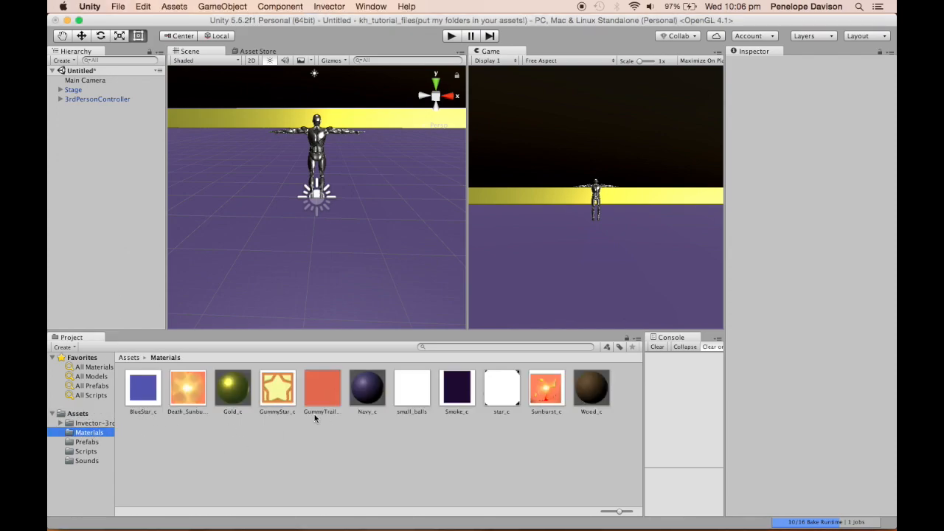
pyautogui.click(240, 387)
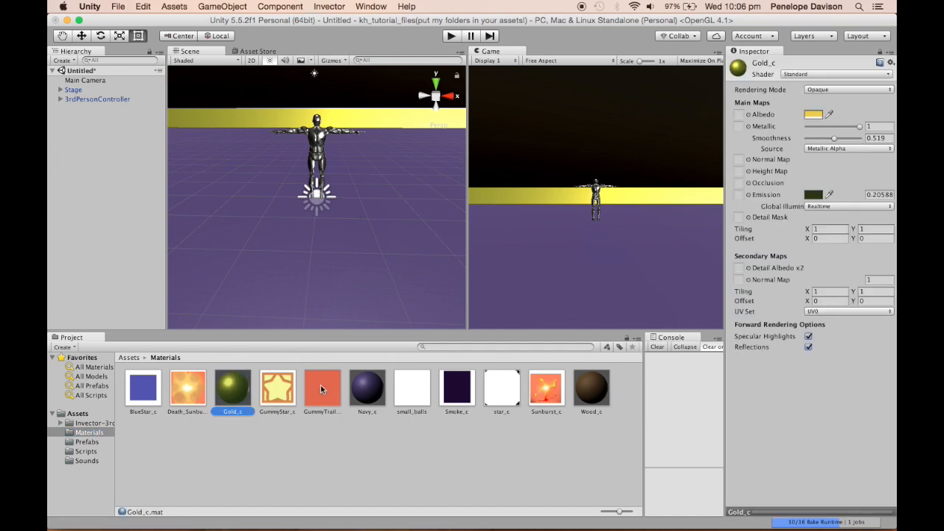
pyautogui.click(362, 395)
pyautogui.click(605, 393)
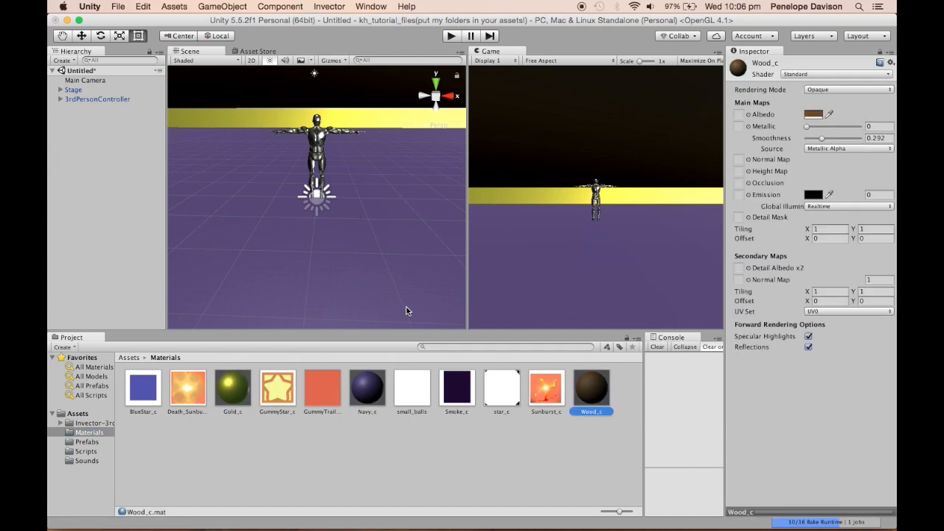
pyautogui.keyDown('alt'); pyautogui.moveTo(368, 173); pyautogui.dragTo(290, 182); pyautogui.keyUp('alt')
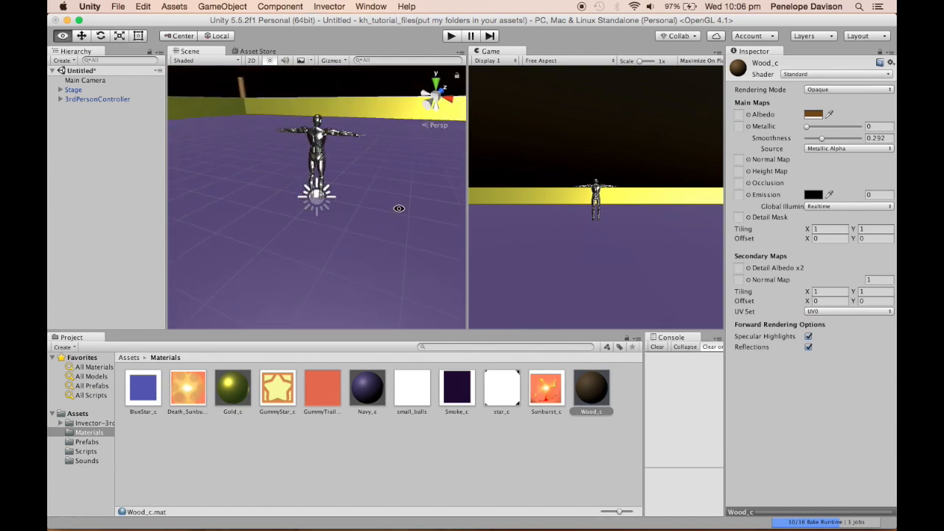
pyautogui.keyDown('alt'); pyautogui.moveTo(376, 188); pyautogui.dragTo(449, 189); pyautogui.keyUp('alt')
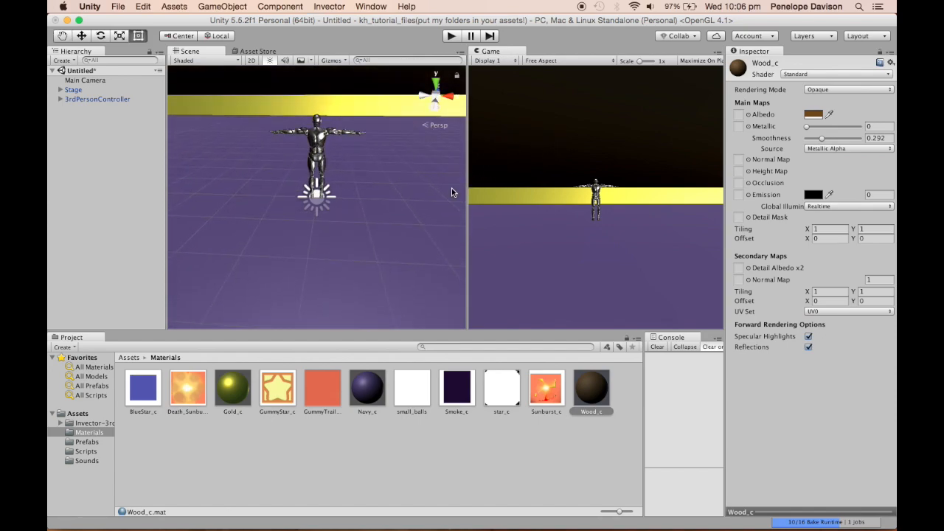
# Step: Examine the import settings of the image textures in the Materials folder, from BlueStar_c and GummyStar_c to Smoke_c and Sunburst_c
pyautogui.click(146, 392)
pyautogui.click(198, 396)
pyautogui.click(267, 399)
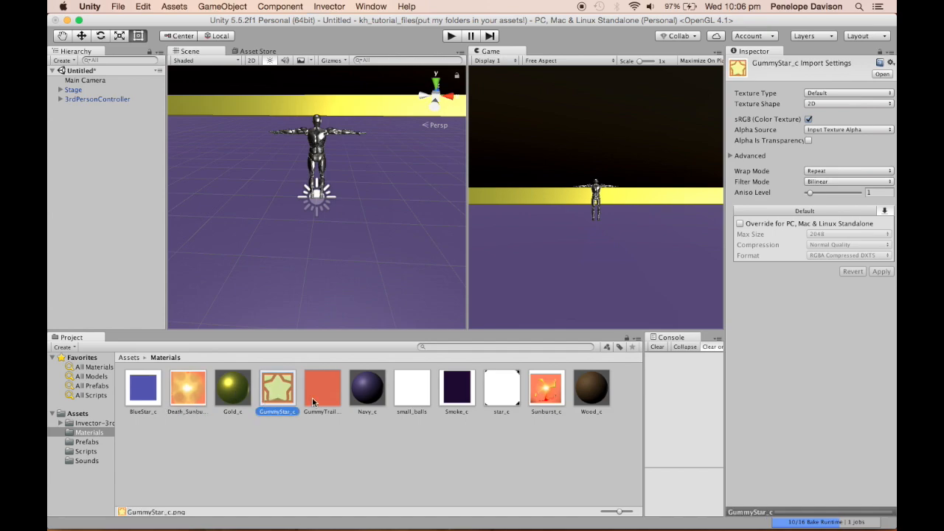
pyautogui.click(327, 401)
pyautogui.click(411, 397)
pyautogui.click(466, 389)
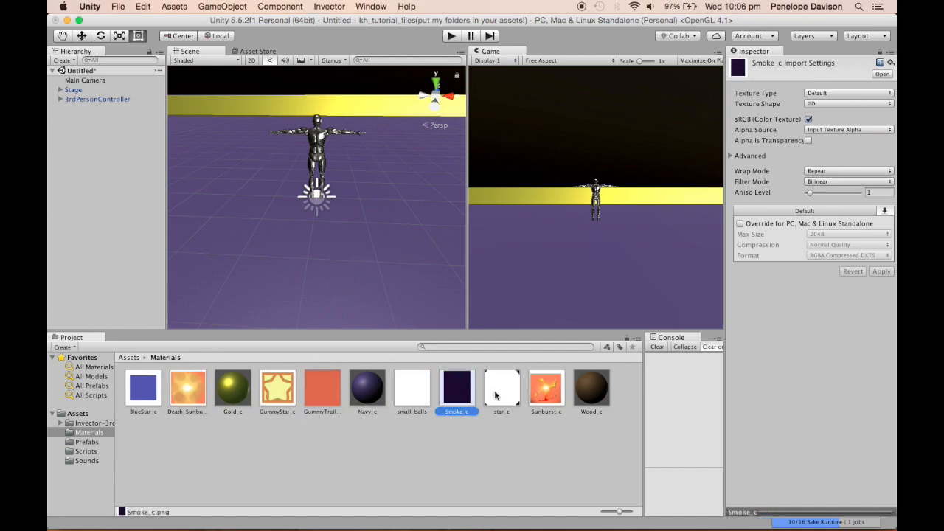
pyautogui.click(502, 388)
pyautogui.click(546, 387)
pyautogui.click(502, 387)
pyautogui.click(443, 387)
pyautogui.click(413, 388)
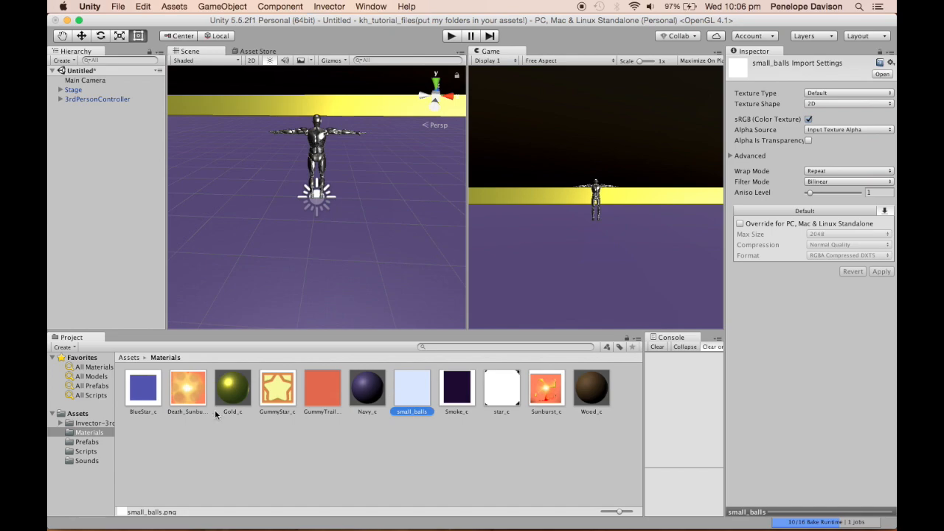
# Step: Set the texture type of all eight image textures in the Materials folder to Sprite (2D and UI) and apply the import settings
pyautogui.click(145, 389)
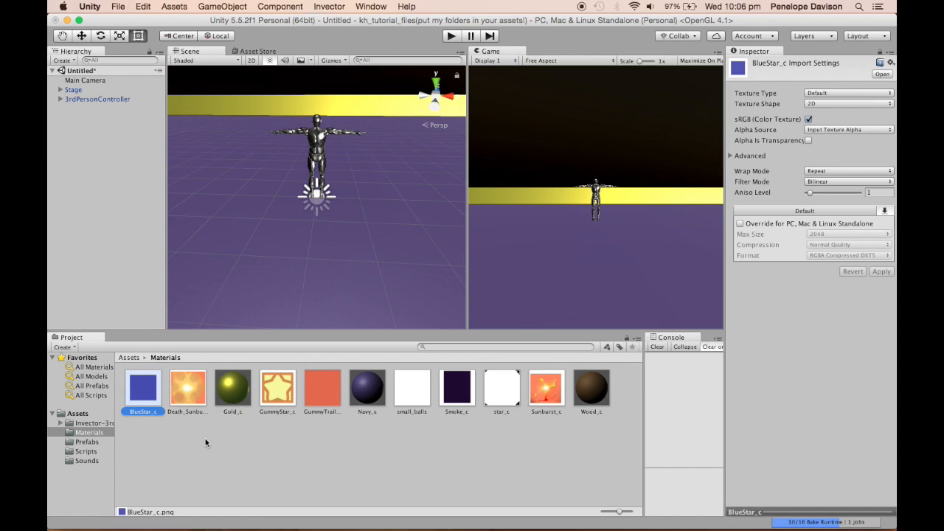
pyautogui.keyDown('super'); pyautogui.click(187, 394); pyautogui.keyUp('super')
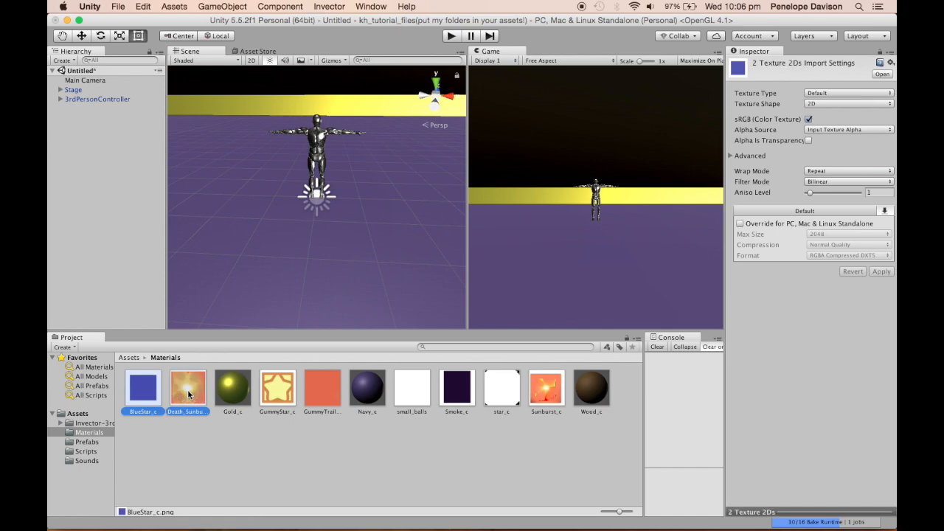
pyautogui.keyDown('super'); pyautogui.click(281, 394); pyautogui.keyUp('super')
pyautogui.keyDown('super'); pyautogui.click(414, 397); pyautogui.keyUp('super')
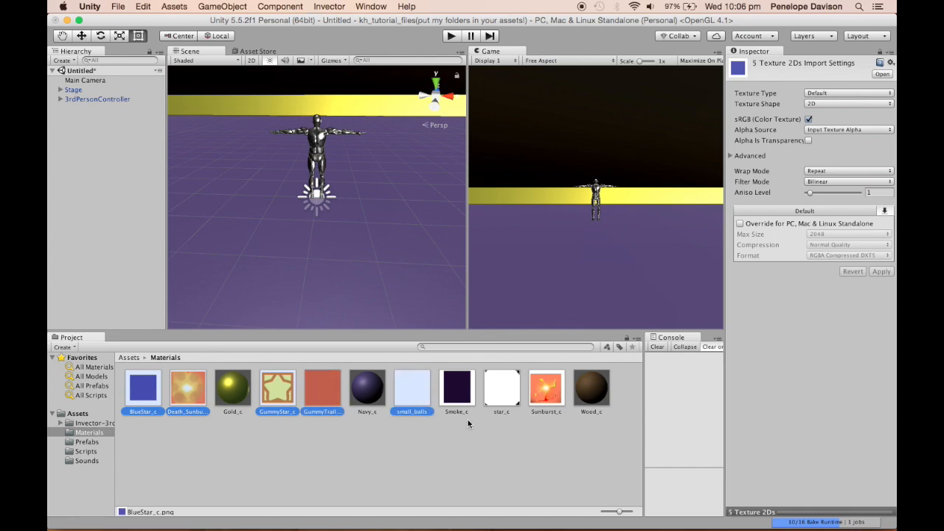
pyautogui.keyDown('super'); pyautogui.click(462, 400); pyautogui.keyUp('super')
pyautogui.keyDown('super'); pyautogui.click(516, 403); pyautogui.keyUp('super')
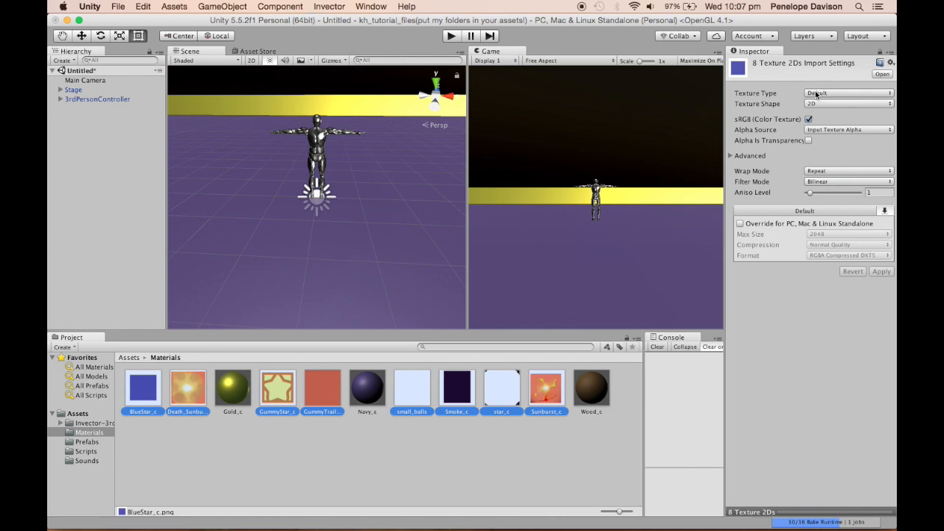
pyautogui.click(815, 94)
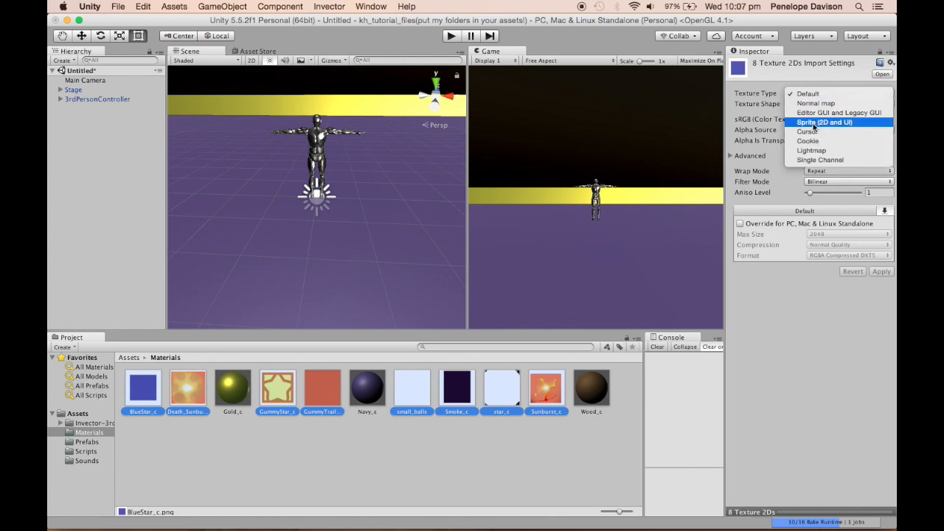
pyautogui.click(813, 124)
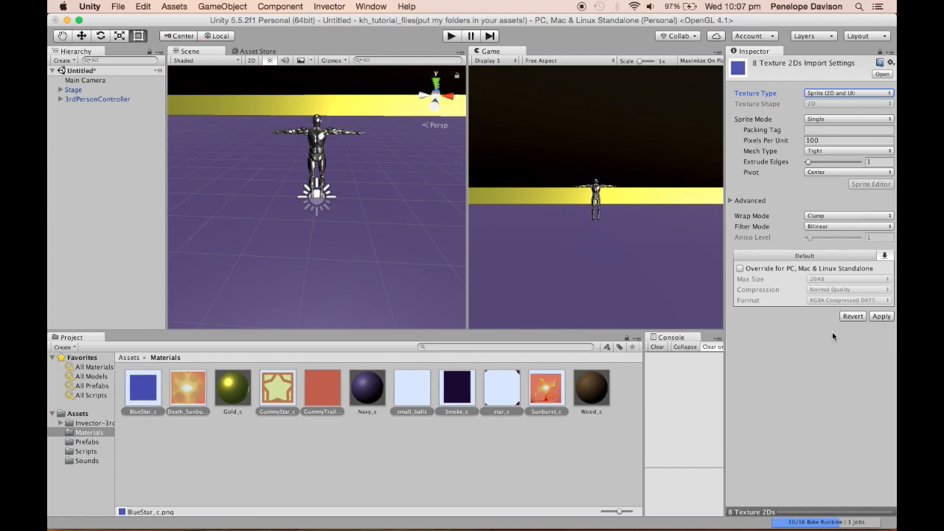
pyautogui.click(411, 215)
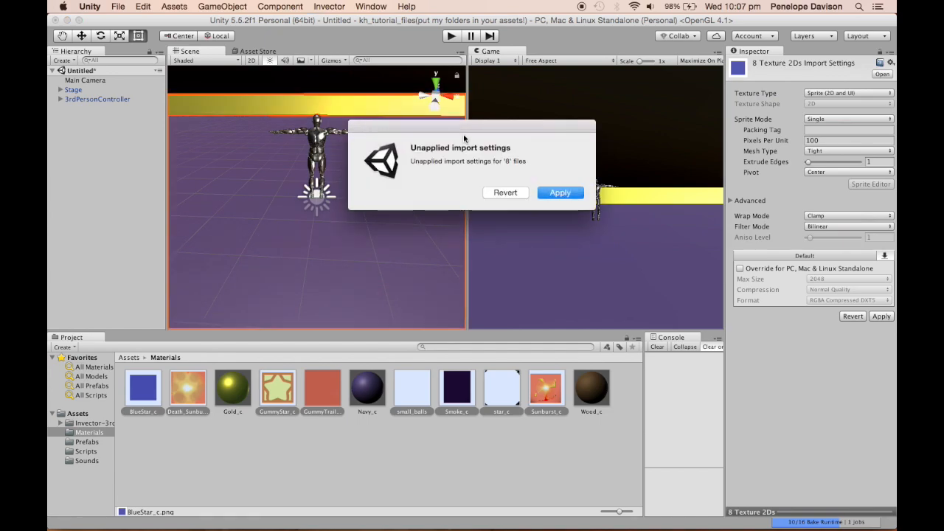
pyautogui.click(560, 192)
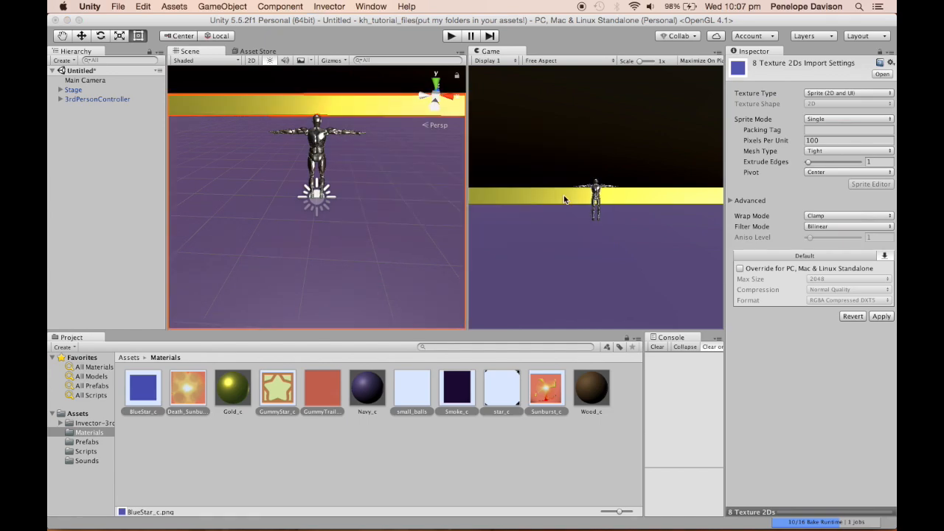
pyautogui.click(373, 198)
pyautogui.click(430, 449)
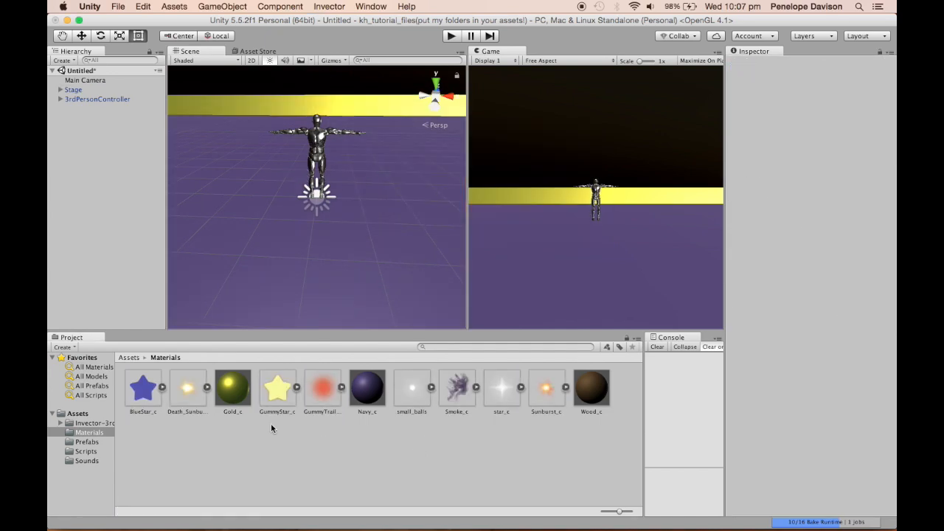
# Step: Inspect the sprites inside the GummyStar_c, Death_Sunburst and BlueStar_c textures and collapse them again
pyautogui.click(297, 388)
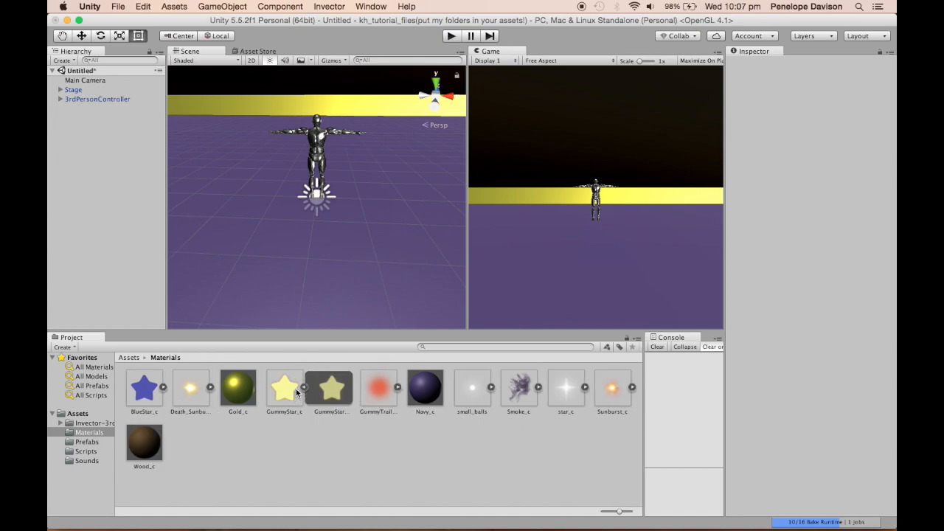
pyautogui.click(208, 388)
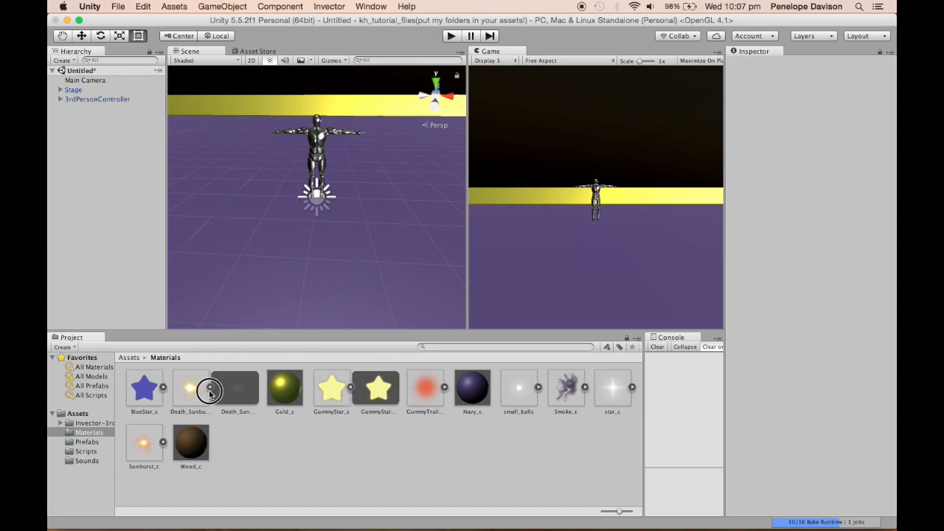
pyautogui.click(163, 387)
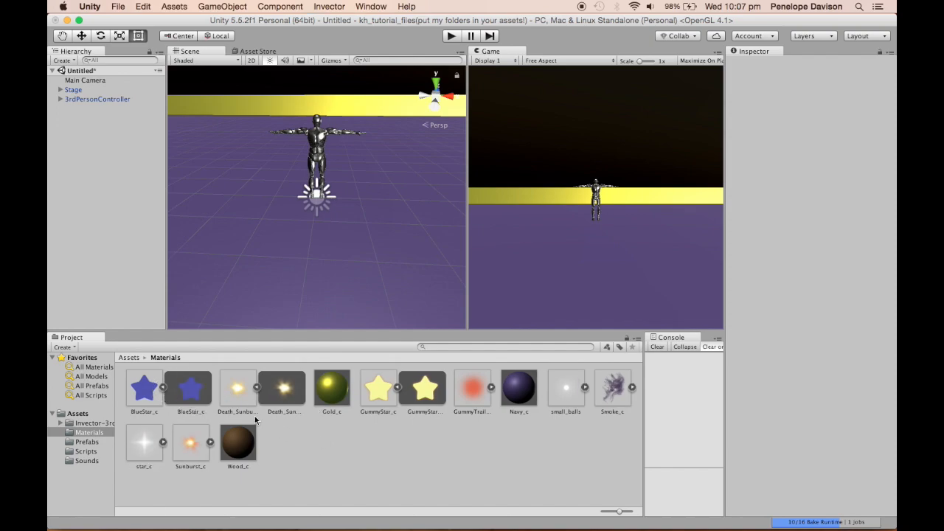
pyautogui.click(163, 388)
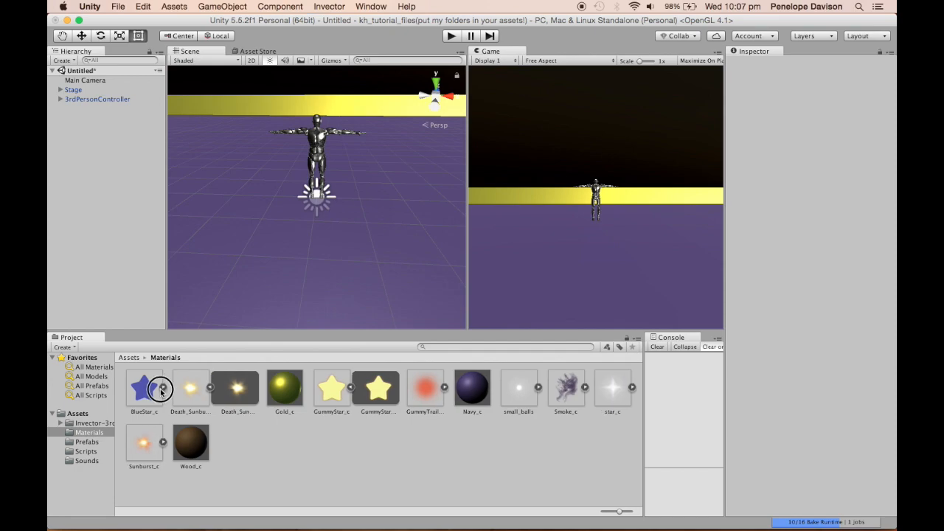
pyautogui.click(210, 389)
pyautogui.click(297, 389)
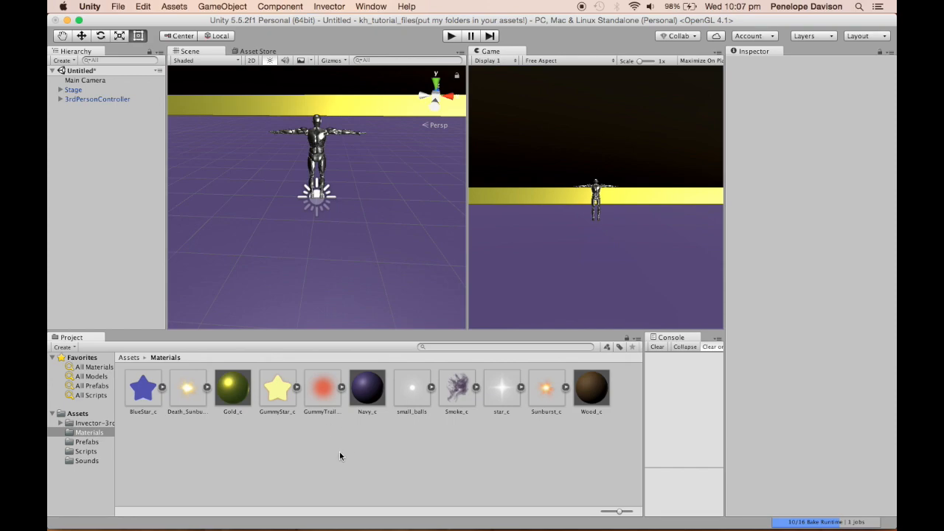
# Step: Create a new material named BlueStar_Material in the Materials folder
pyautogui.rightClick(309, 448)
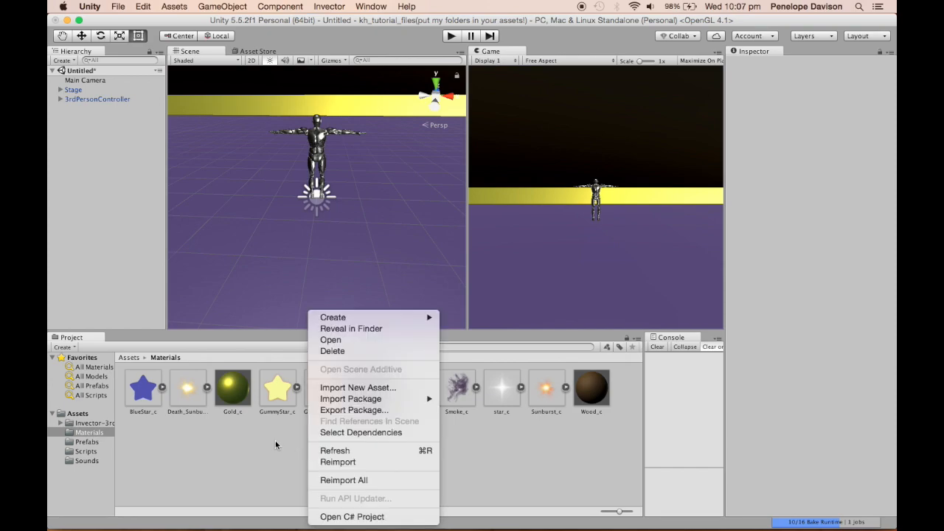
pyautogui.moveTo(404, 322)
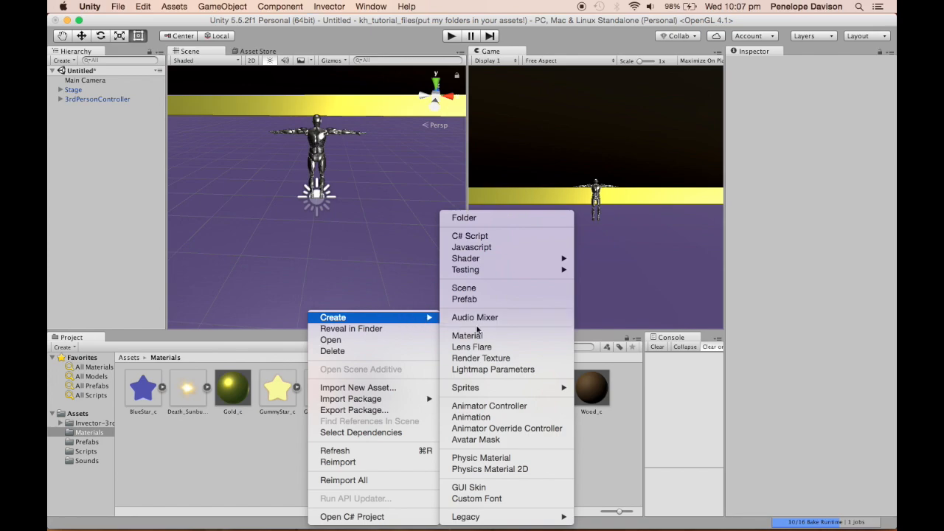
pyautogui.click(475, 337)
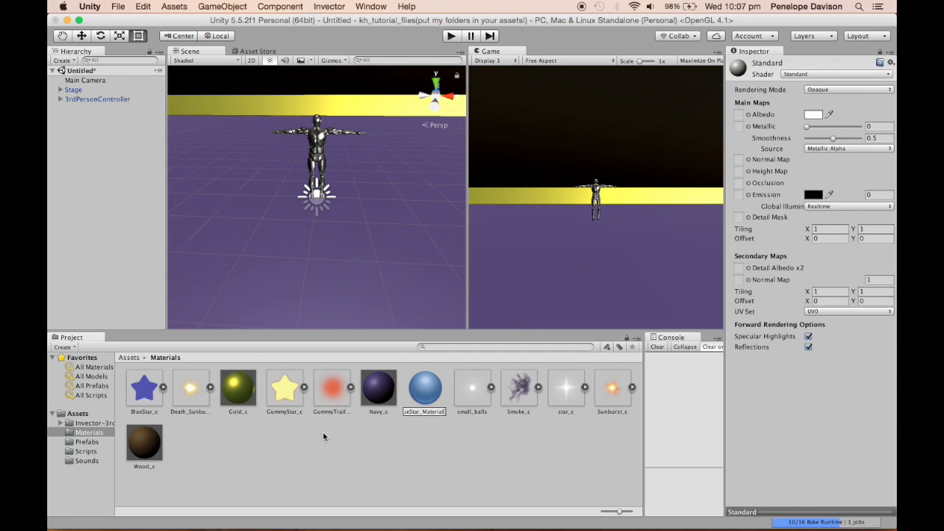
pyautogui.press('Return')
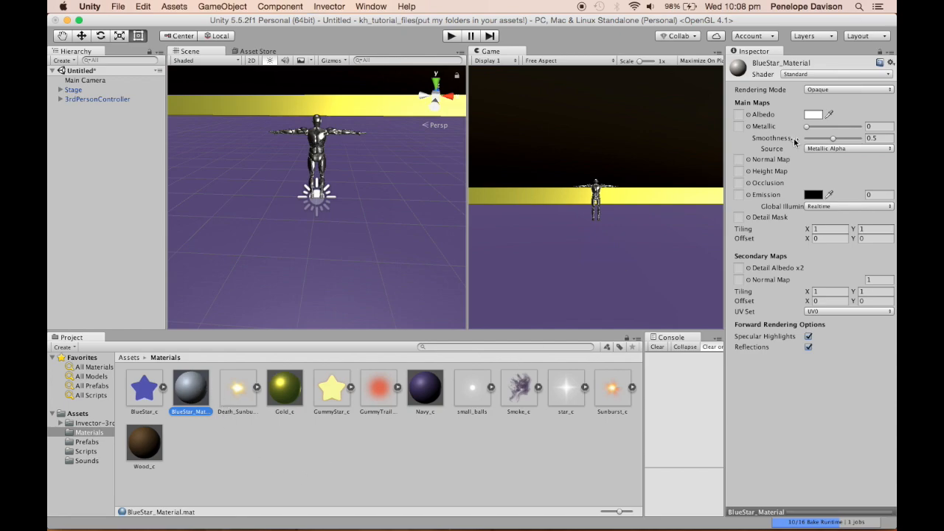
# Step: Set the shader of BlueStar_Material to Particles/Additive
pyautogui.click(817, 75)
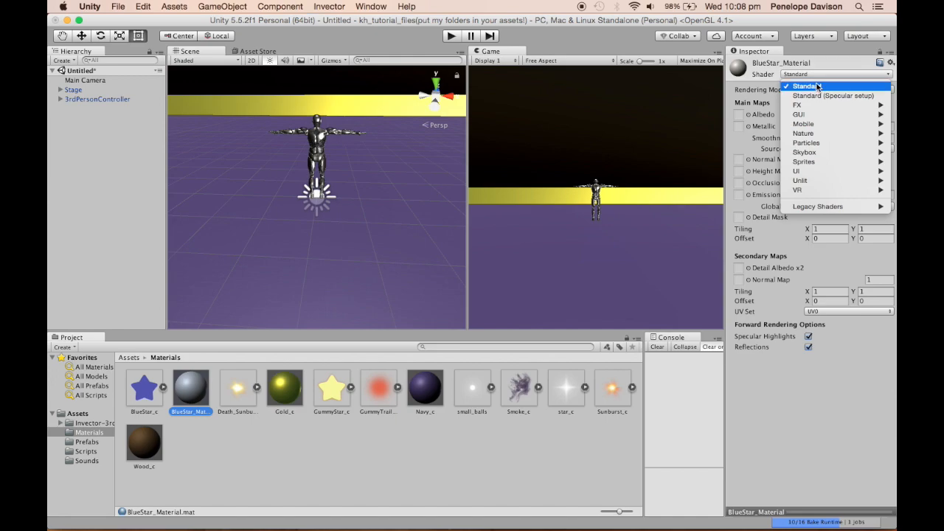
pyautogui.moveTo(819, 146)
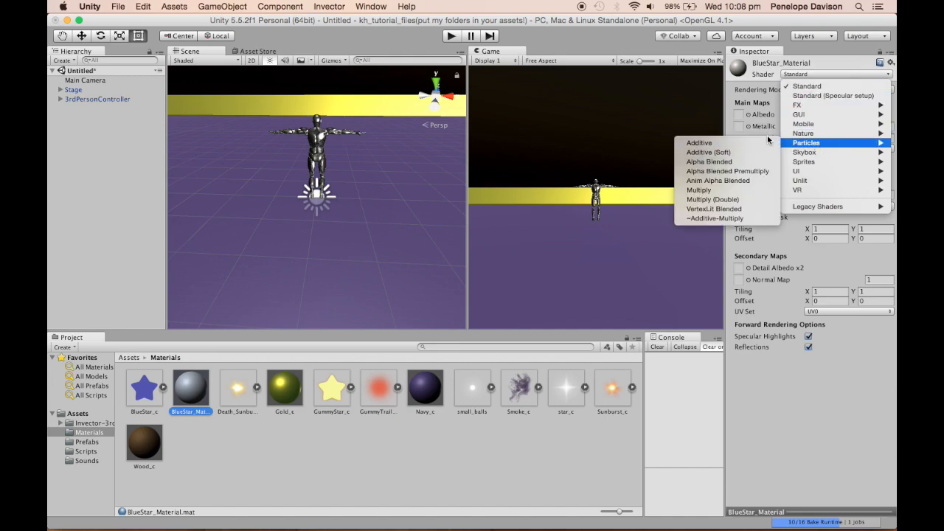
pyautogui.click(759, 143)
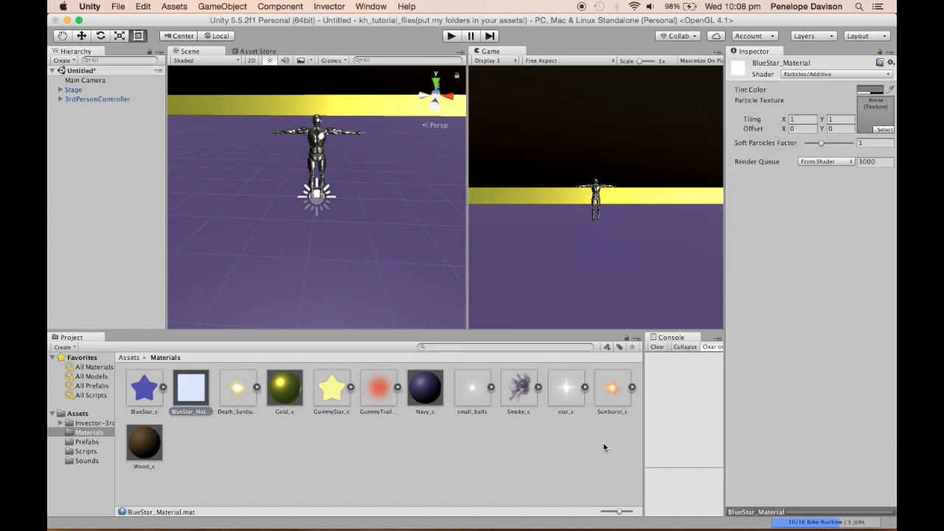
pyautogui.click(884, 130)
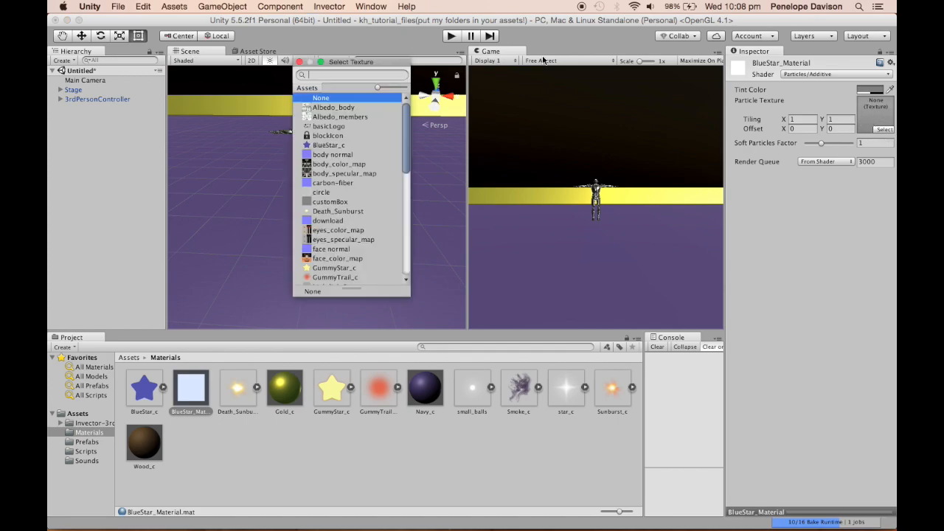
pyautogui.write('blue')
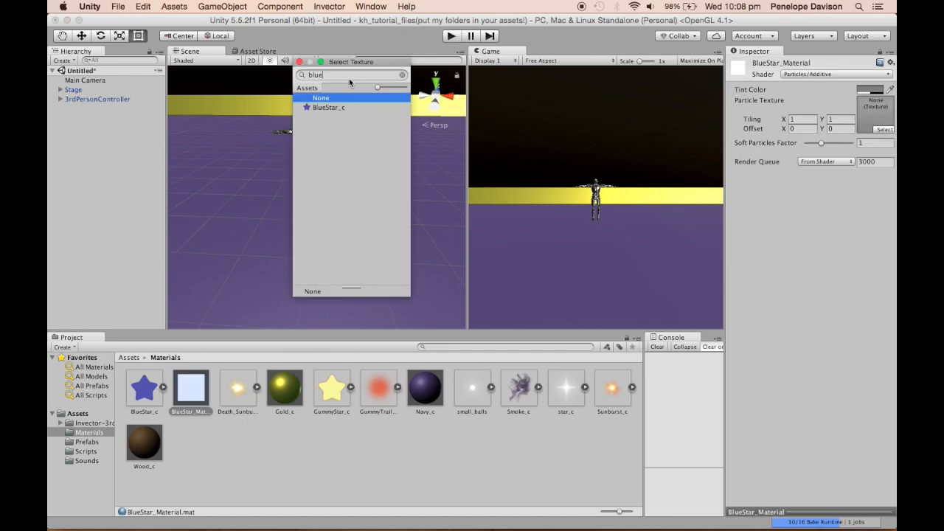
pyautogui.click(299, 62)
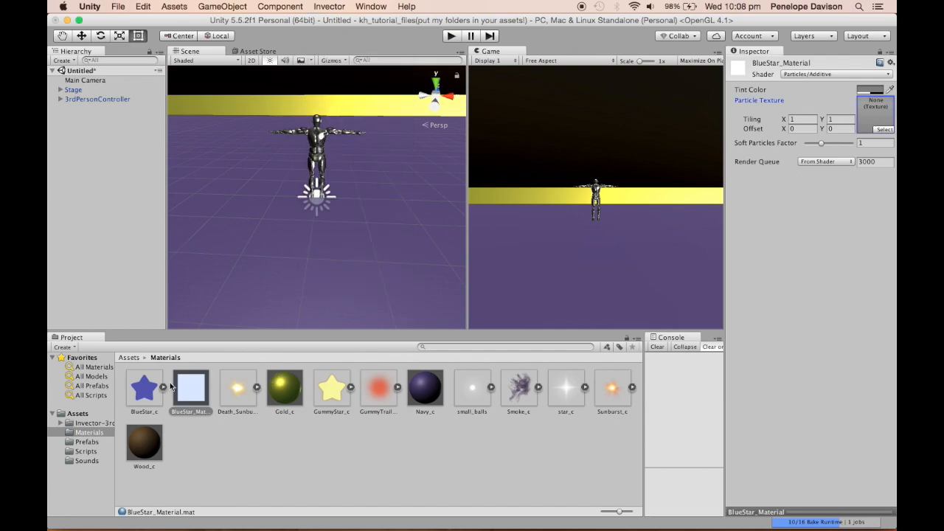
# Step: Assign the BlueStar_c texture as the particle texture of BlueStar_Material and clear the selection
pyautogui.moveTo(144, 386); pyautogui.dragTo(868, 123)
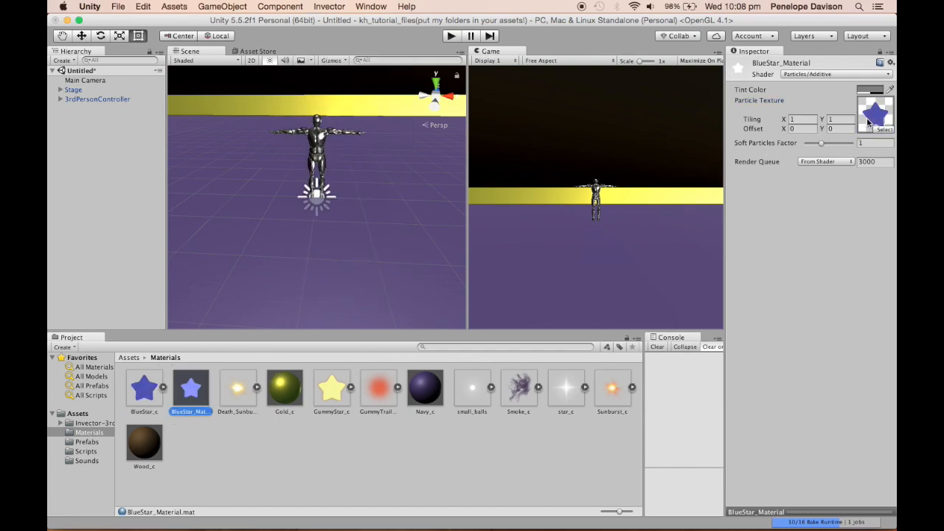
pyautogui.click(228, 453)
pyautogui.click(197, 395)
pyautogui.click(253, 445)
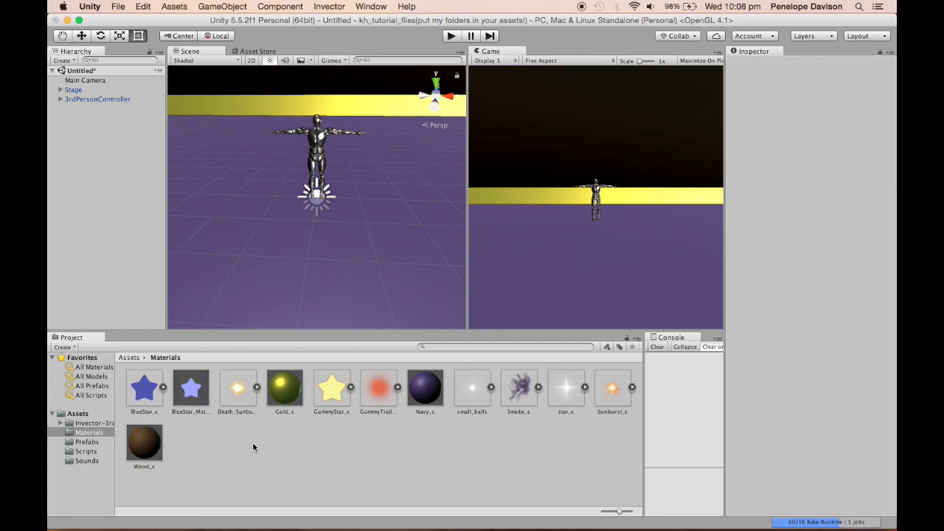
# Step: Create a new material named Death_Material in the Materials folder
pyautogui.rightClick(233, 446)
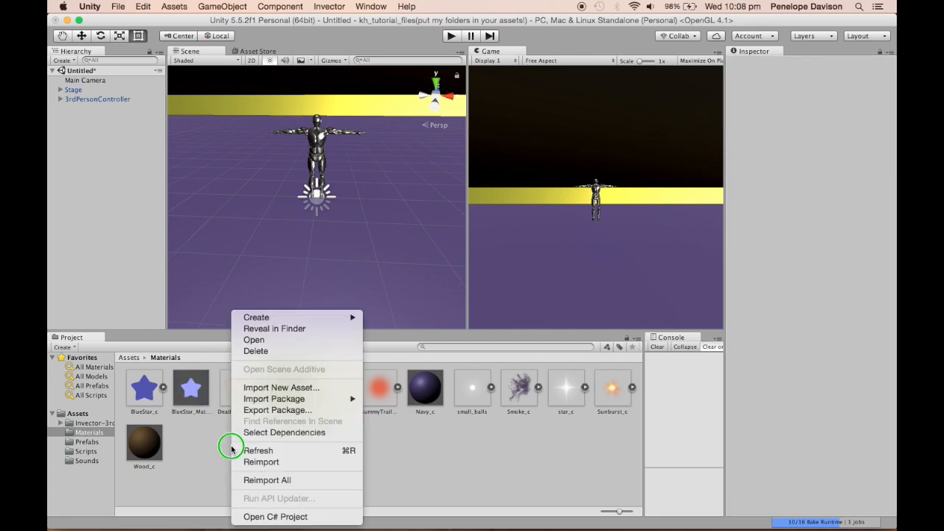
pyautogui.moveTo(292, 319)
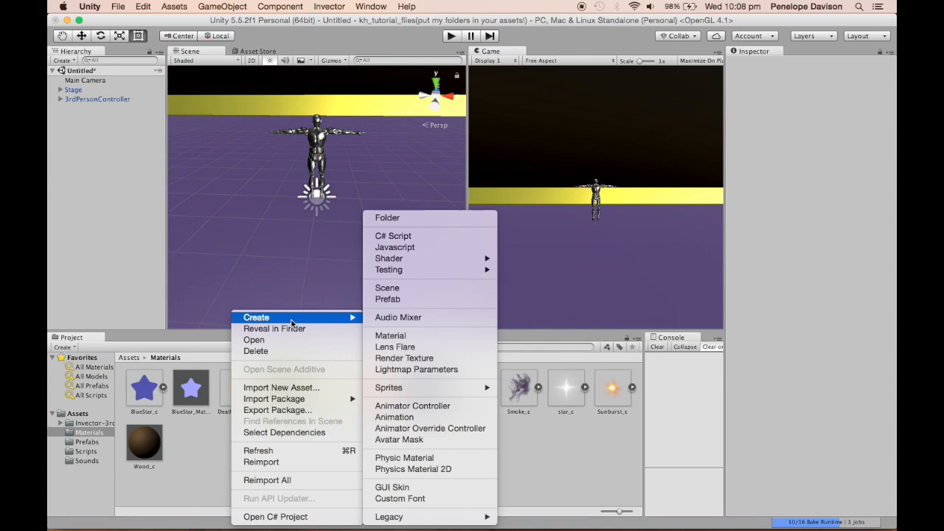
pyautogui.click(392, 336)
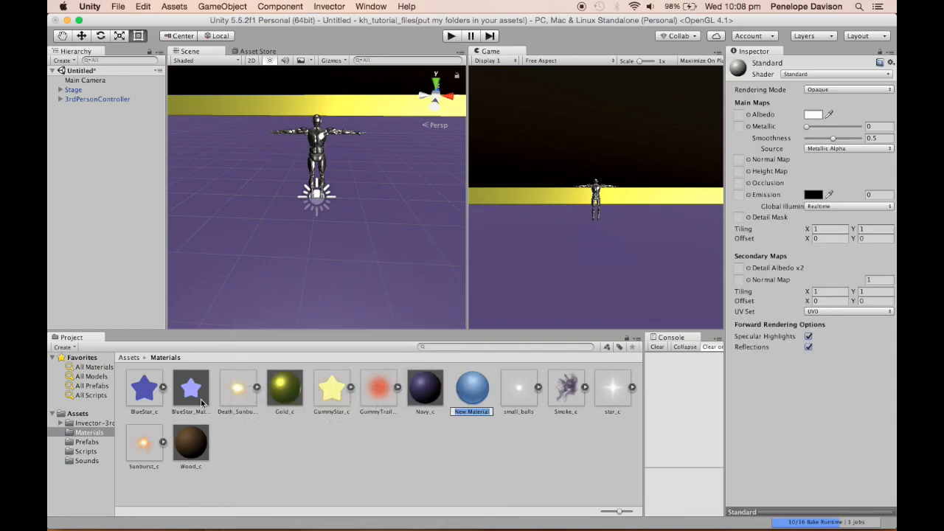
pyautogui.write('Death_Materia')
pyautogui.press('BackSpace')
pyautogui.press('BackSpace')
pyautogui.press('BackSpace')
pyautogui.write('ial')
pyautogui.press('Return')
# Step: Create a new material named Gummy_Material in the Materials folder
pyautogui.rightClick(330, 447)
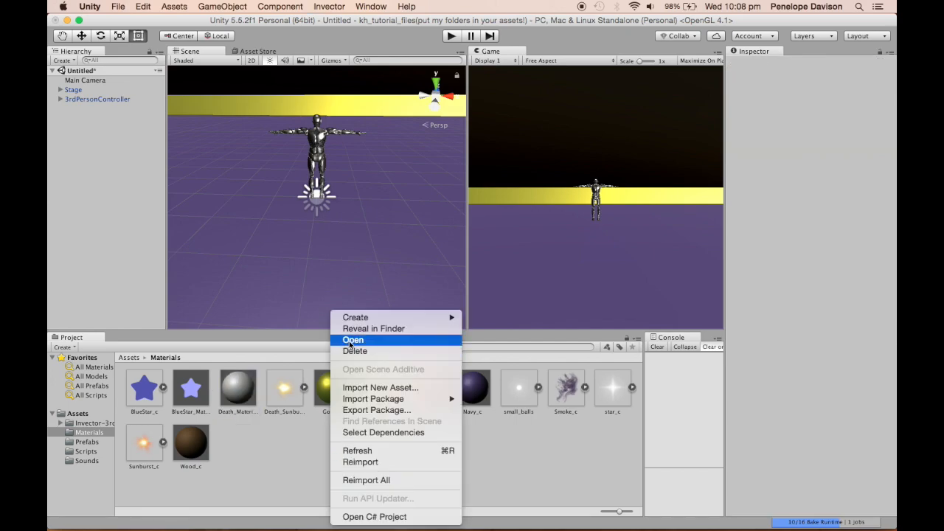
pyautogui.moveTo(371, 320)
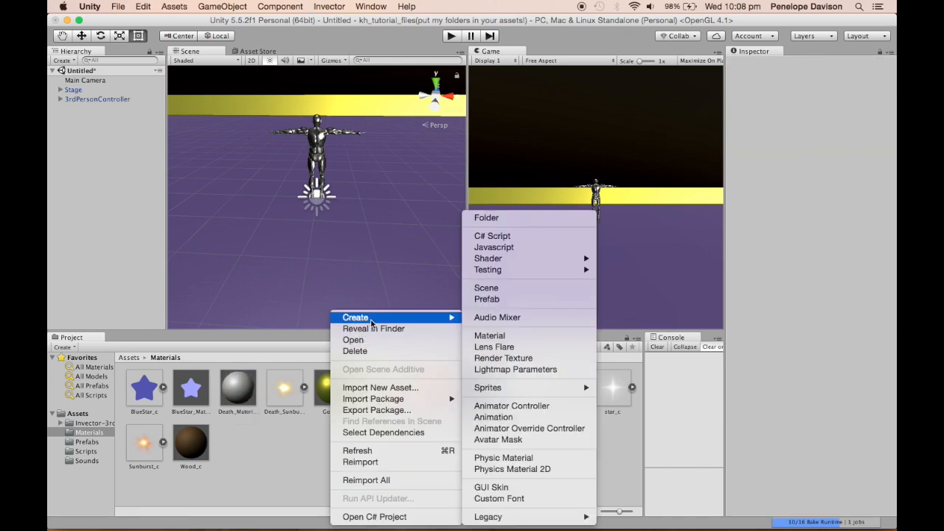
pyautogui.click(490, 336)
pyautogui.write('Gum')
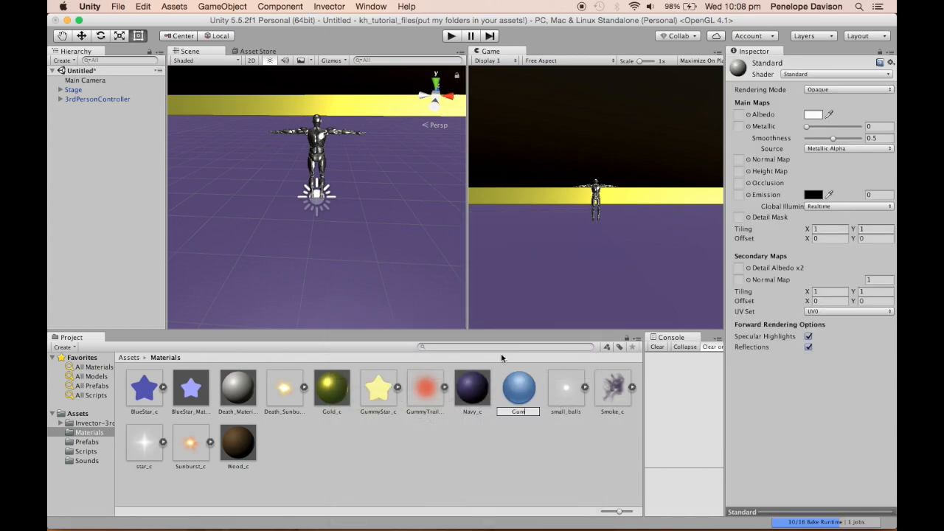
pyautogui.write('my_Material')
pyautogui.press('Return')
# Step: Create a new material named GummyTrail_Material in the Materials folder
pyautogui.rightClick(482, 452)
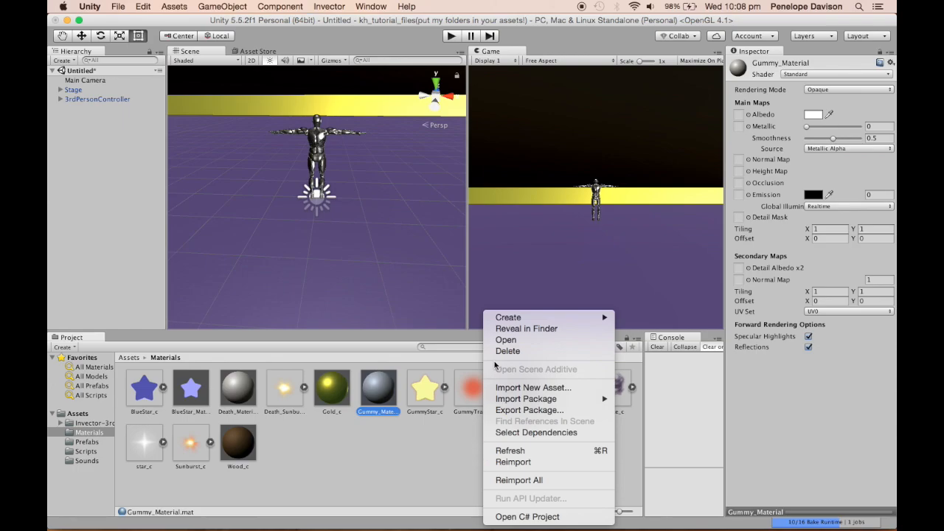
pyautogui.moveTo(517, 317)
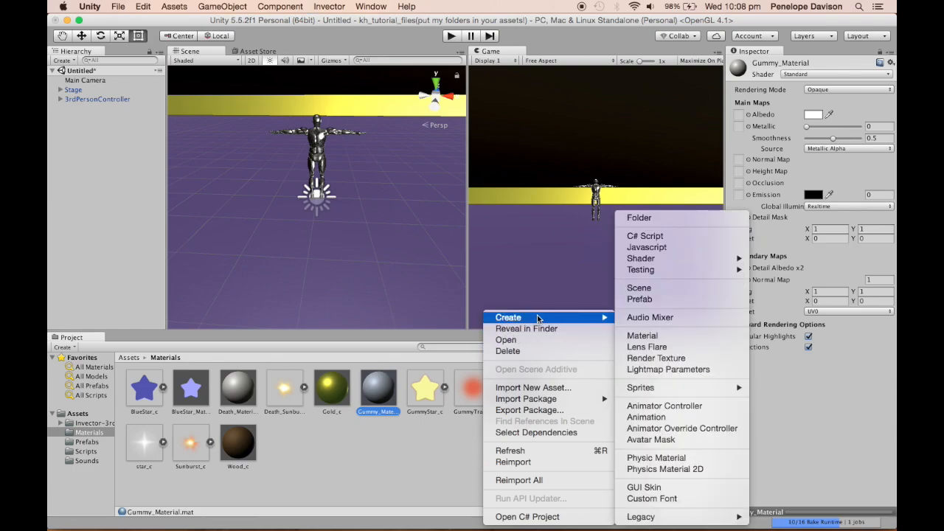
pyautogui.click(655, 336)
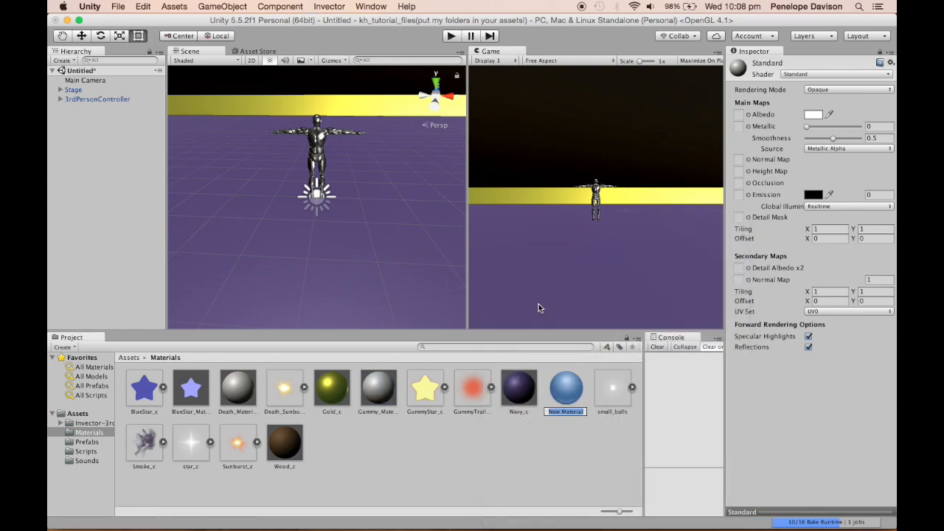
pyautogui.write('Gummy_Tr')
pyautogui.press('BackSpace')
pyautogui.press('BackSpace')
pyautogui.press('BackSpace')
pyautogui.write('Trail_Material')
pyautogui.press('Return')
# Step: Create a new material named Small_Material in the Materials folder
pyautogui.rightClick(472, 462)
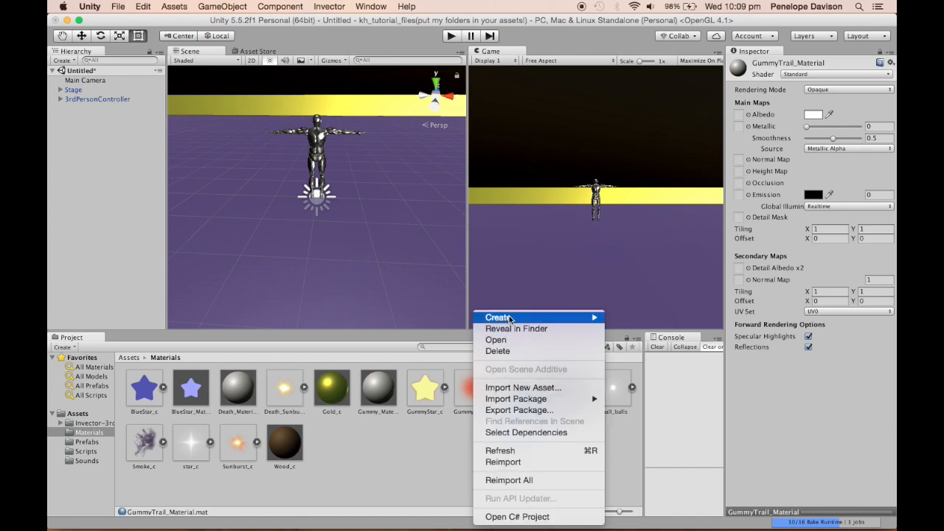
pyautogui.moveTo(510, 319)
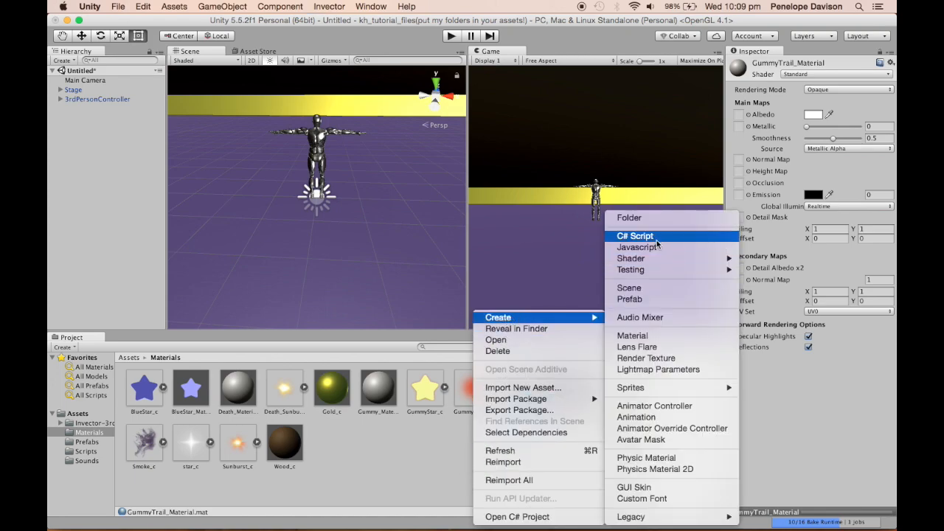
pyautogui.click(630, 336)
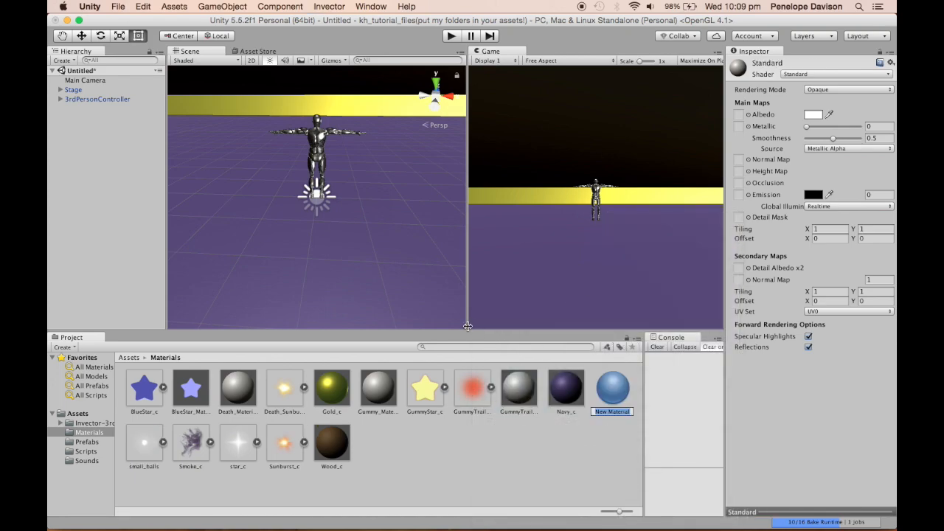
pyautogui.write('Small_Material')
pyautogui.press('Return')
# Step: Create a new material named Smoke_Material in the Materials folder
pyautogui.rightClick(434, 460)
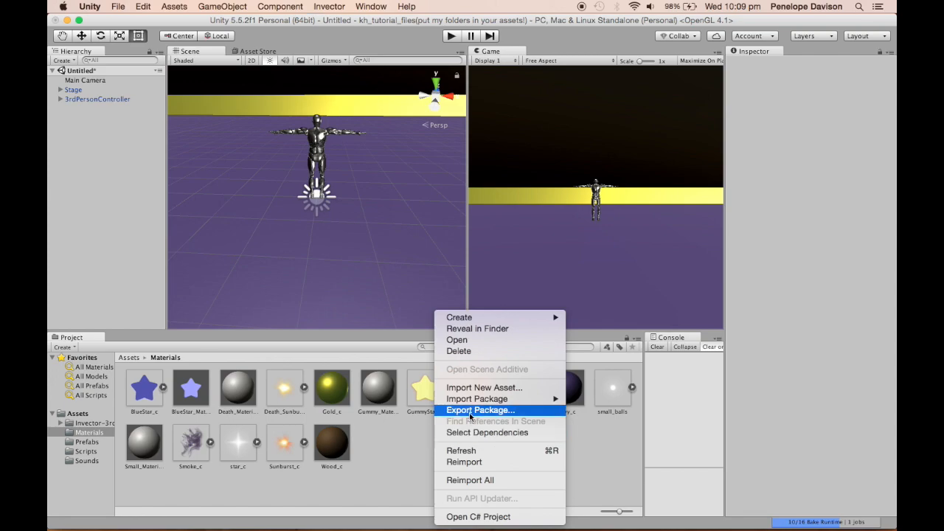
pyautogui.moveTo(495, 319)
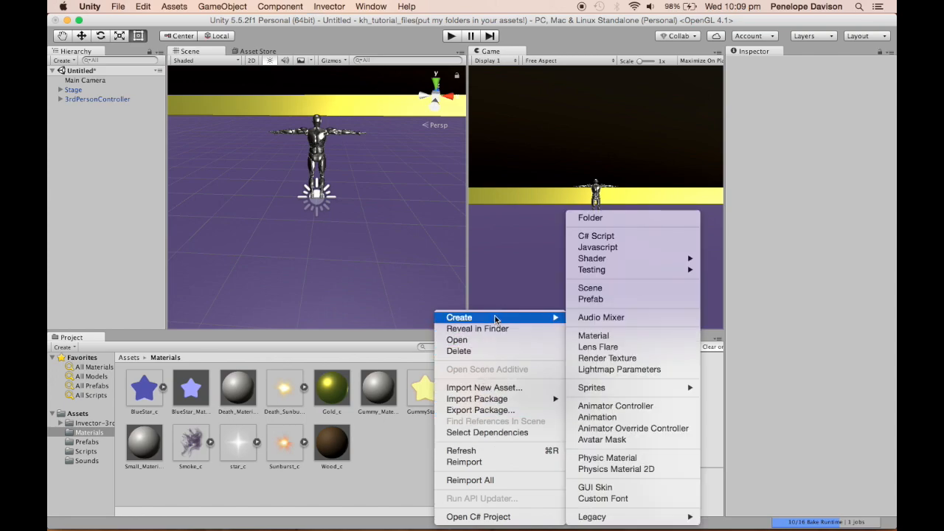
pyautogui.click(613, 335)
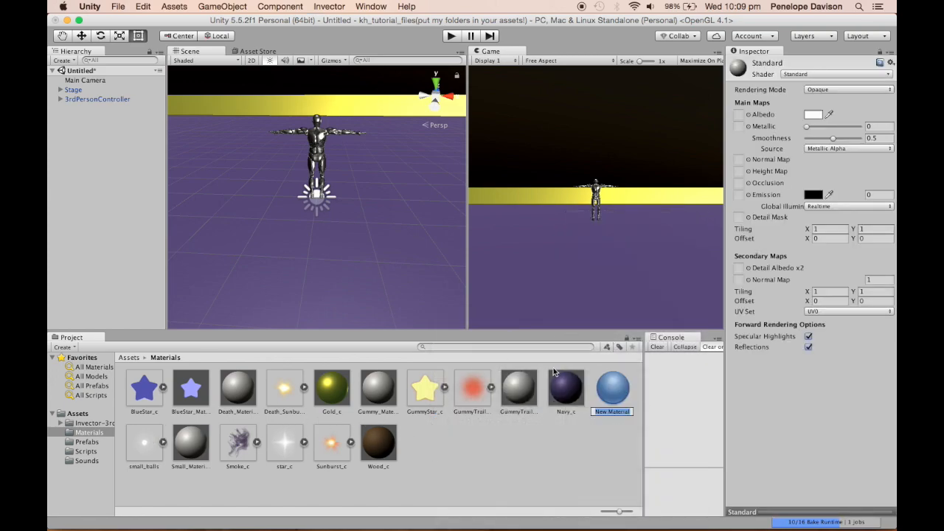
pyautogui.write('Smoke_Material')
pyautogui.press('Return')
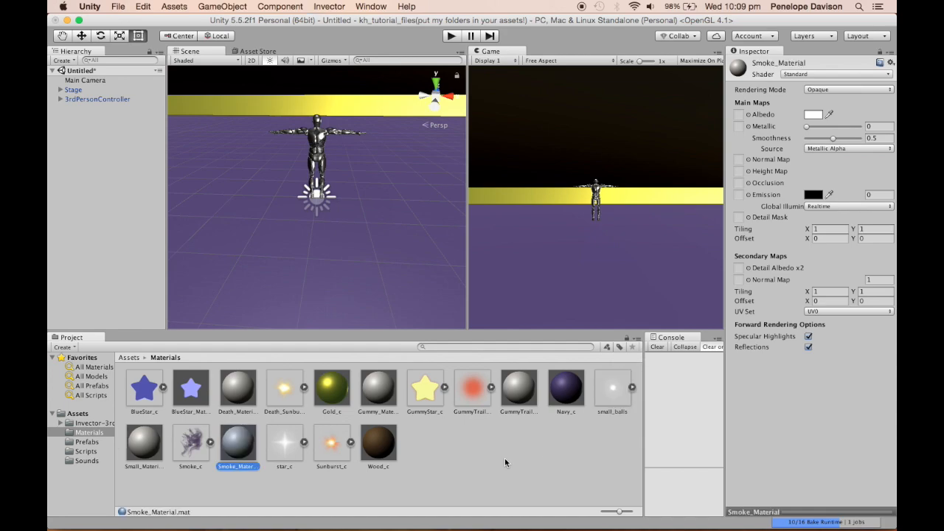
# Step: Create a new material named Star_Material in the Materials folder
pyautogui.rightClick(463, 454)
pyautogui.moveTo(488, 323)
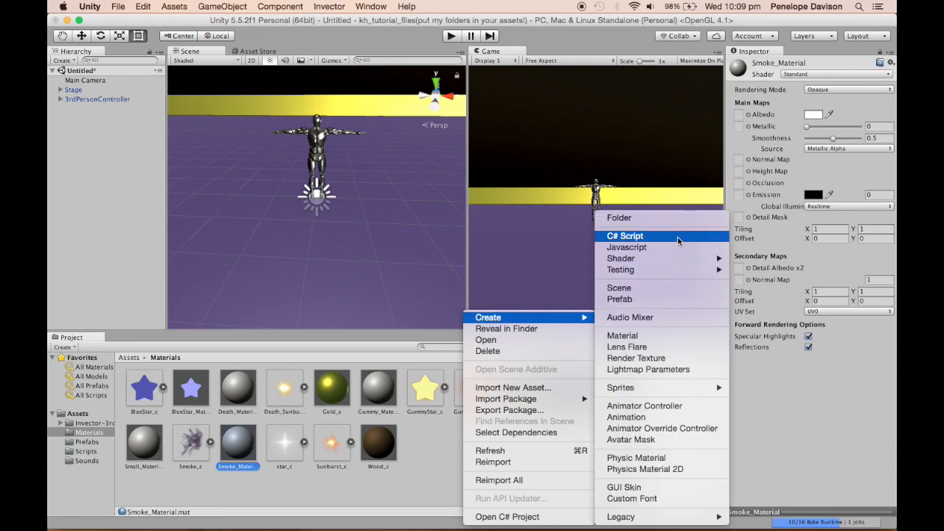
pyautogui.click(624, 336)
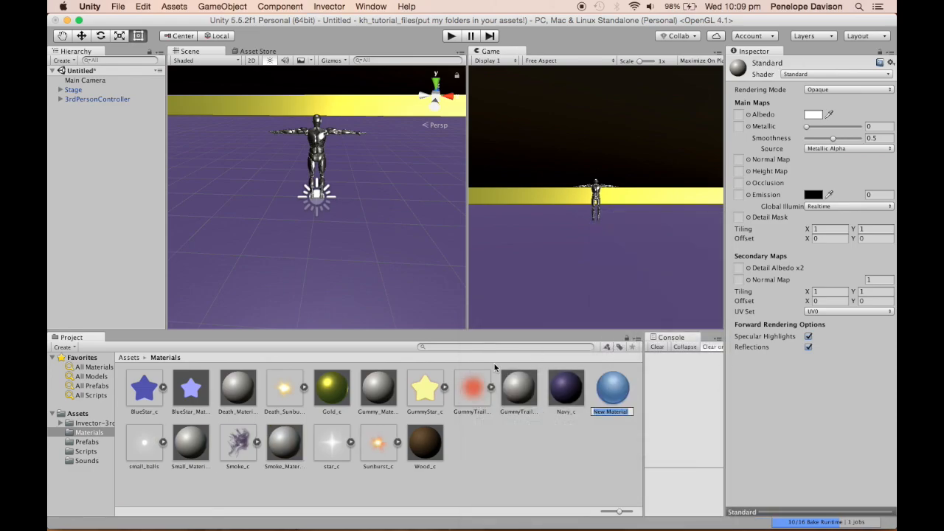
pyautogui.write('Star_Material')
pyautogui.press('Return')
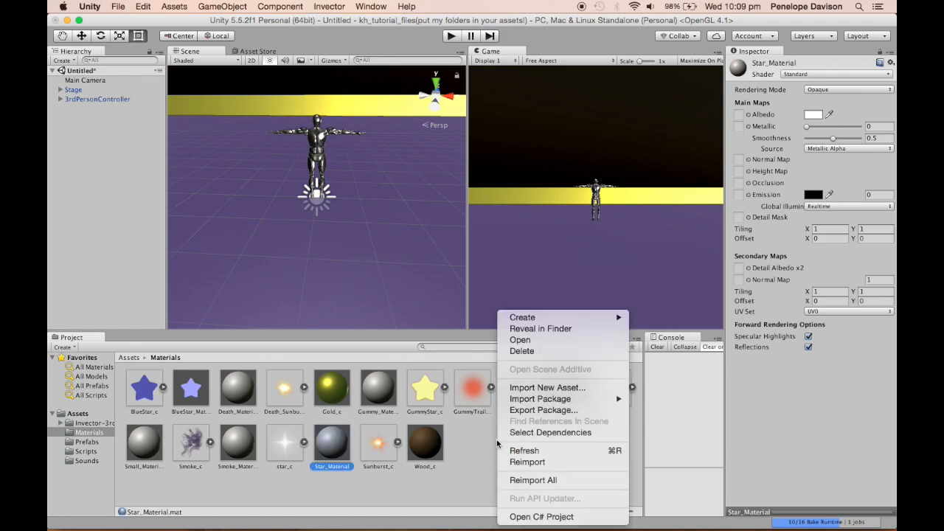
# Step: Create a new material named Sunburst_Material in the Materials folder
pyautogui.rightClick(498, 442)
pyautogui.moveTo(529, 319)
pyautogui.click(656, 335)
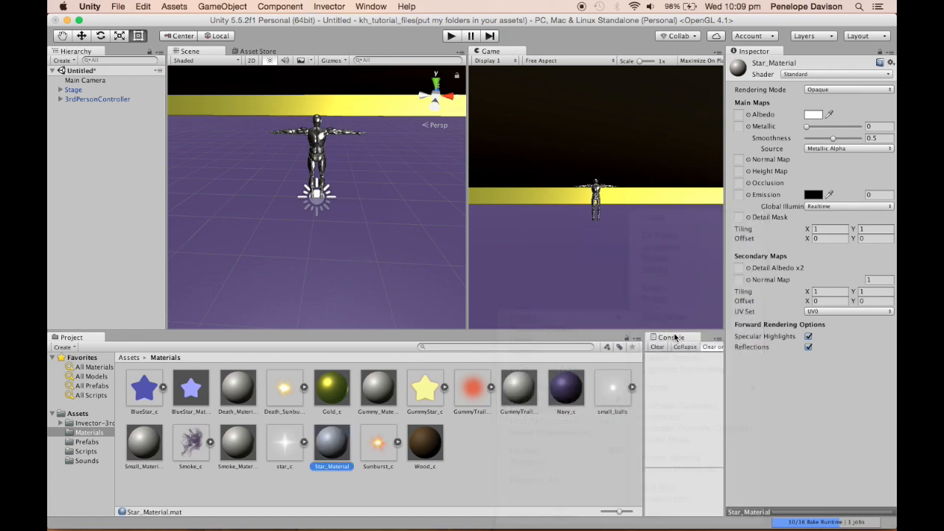
pyautogui.write('Sunbur')
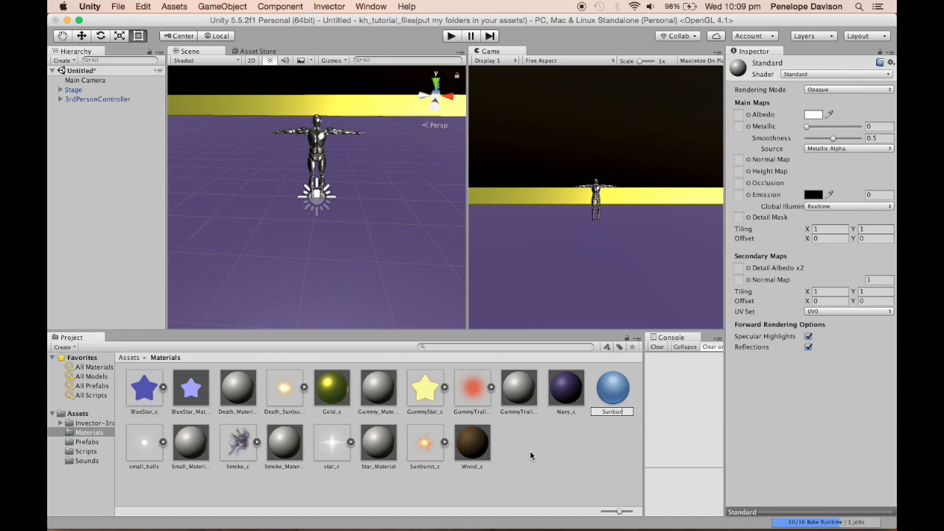
pyautogui.write('st_Material')
pyautogui.press('Return')
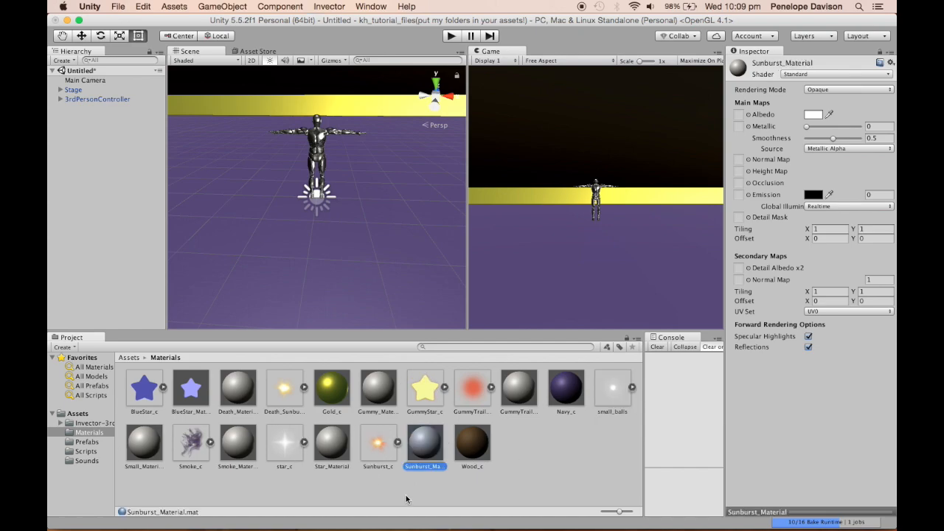
# Step: Set the shader of the Sunburst, Star, Smoke, Small, Gummy and GummyTrail materials together to Particles/Additive
pyautogui.keyDown('super'); pyautogui.click(332, 442); pyautogui.keyUp('super')
pyautogui.keyDown('super'); pyautogui.click(238, 443); pyautogui.keyUp('super')
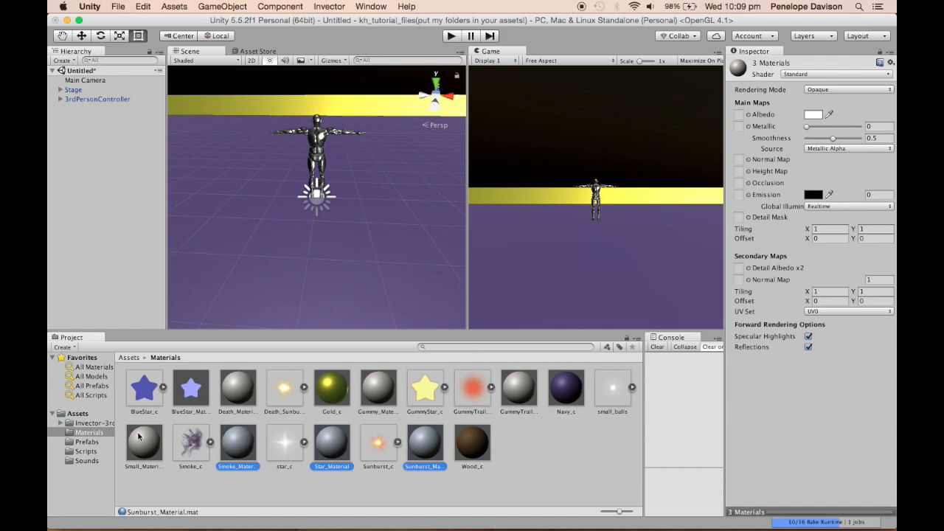
pyautogui.keyDown('super'); pyautogui.click(144, 442); pyautogui.keyUp('super')
pyautogui.keyDown('super'); pyautogui.click(378, 387); pyautogui.keyUp('super')
pyautogui.keyDown('super'); pyautogui.click(526, 387); pyautogui.keyUp('super')
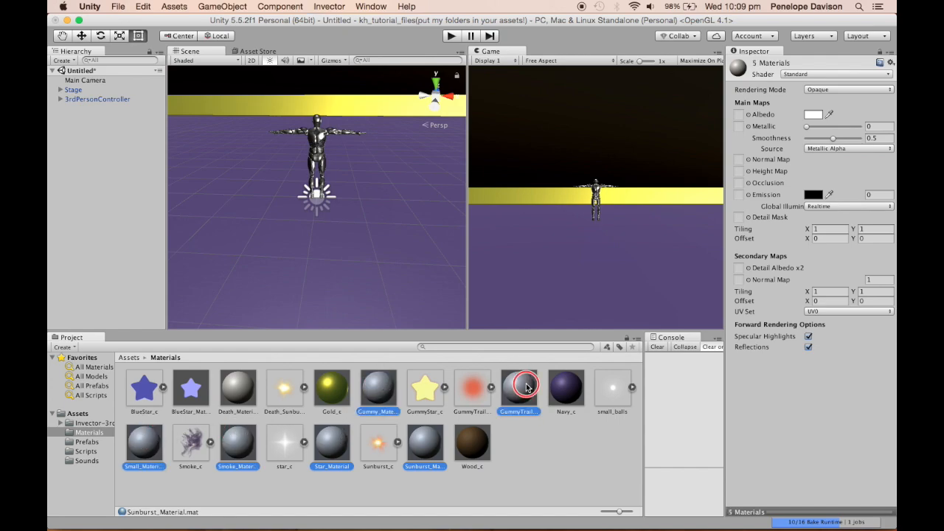
pyautogui.click(806, 76)
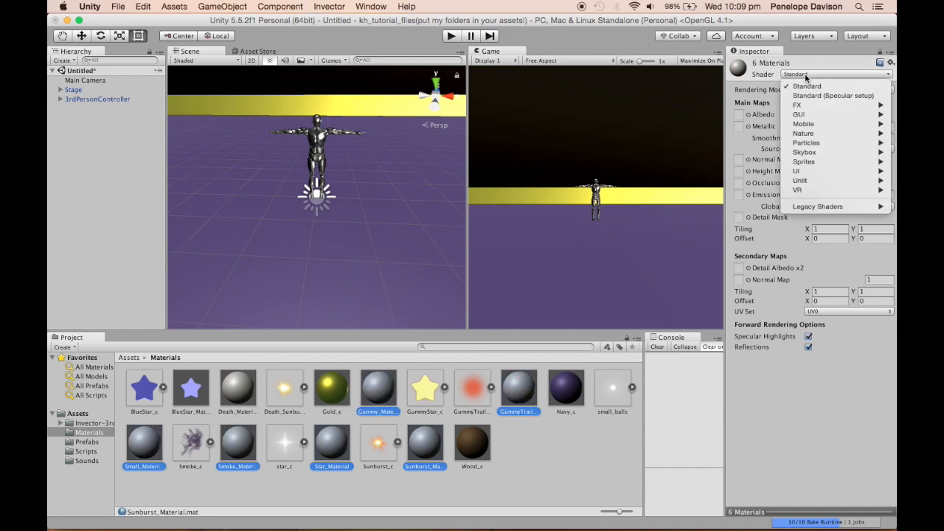
pyautogui.moveTo(811, 142)
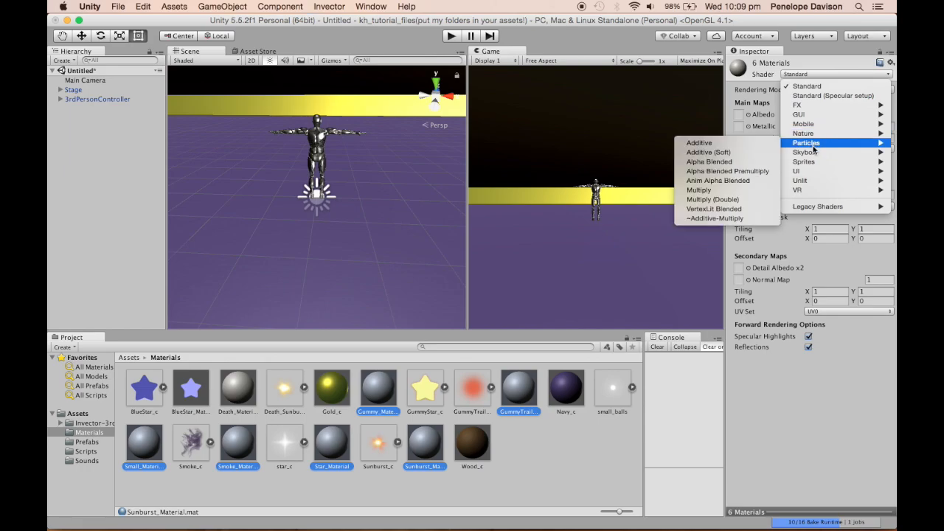
pyautogui.click(734, 146)
# Step: Clear the multiple selection and assign the GummyStar_c texture as the particle texture of Gummy_Material
pyautogui.click(565, 441)
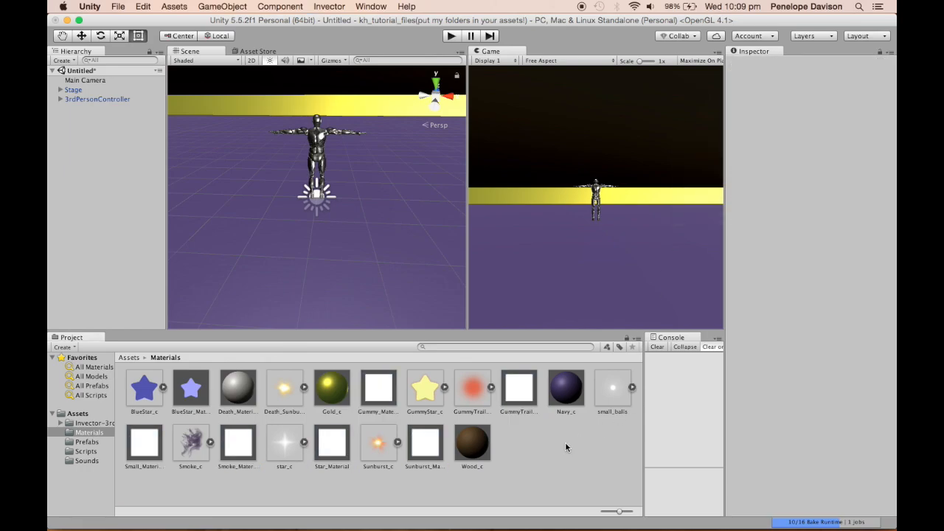
pyautogui.click(378, 395)
pyautogui.moveTo(286, 393); pyautogui.dragTo(874, 116)
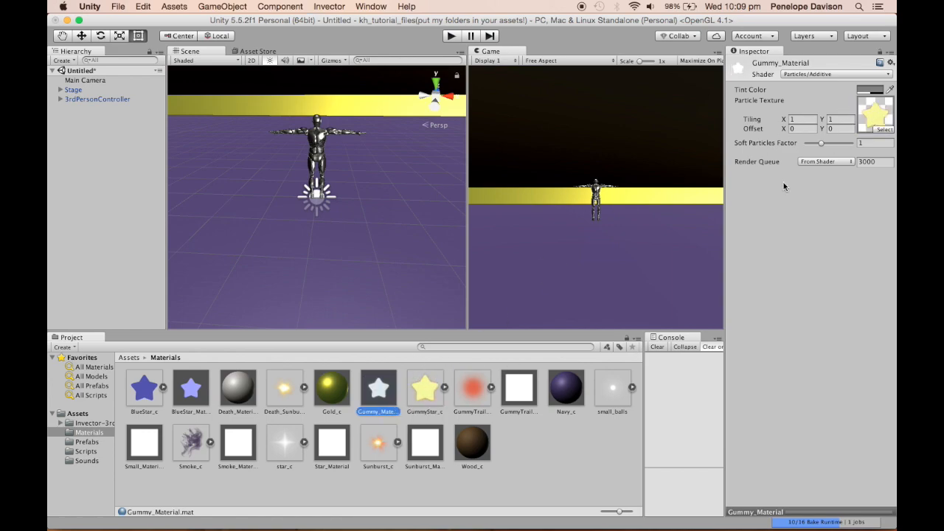
# Step: Set the shader of Death_Material to Particles/Additive and assign the death sunburst texture as its particle texture
pyautogui.click(237, 389)
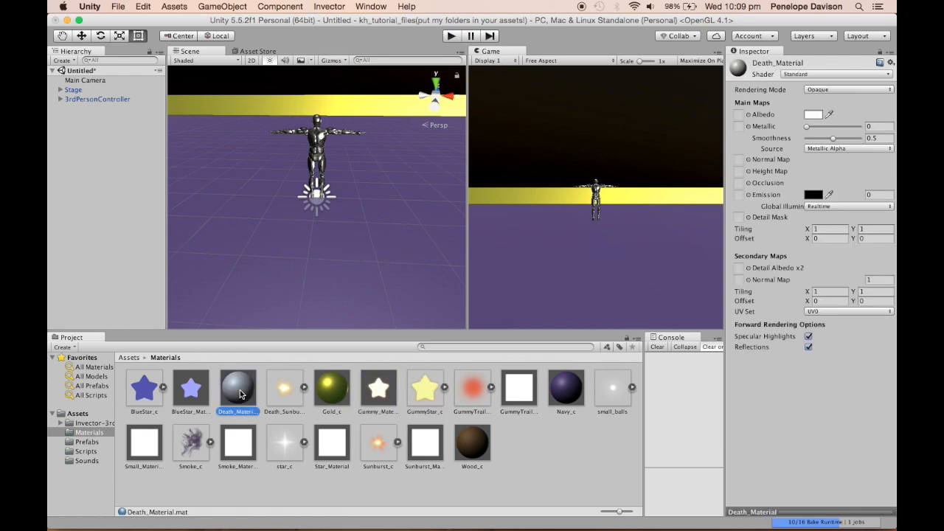
pyautogui.click(833, 77)
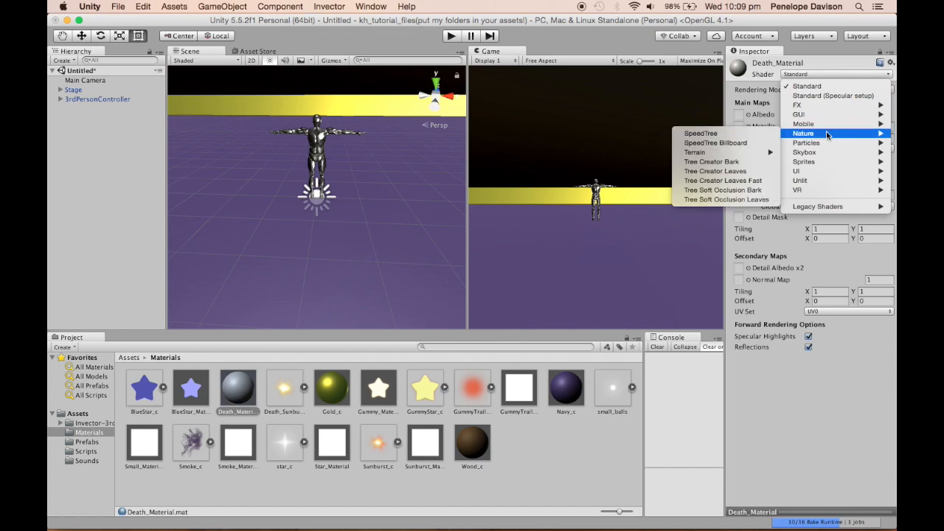
pyautogui.moveTo(825, 144)
pyautogui.click(723, 143)
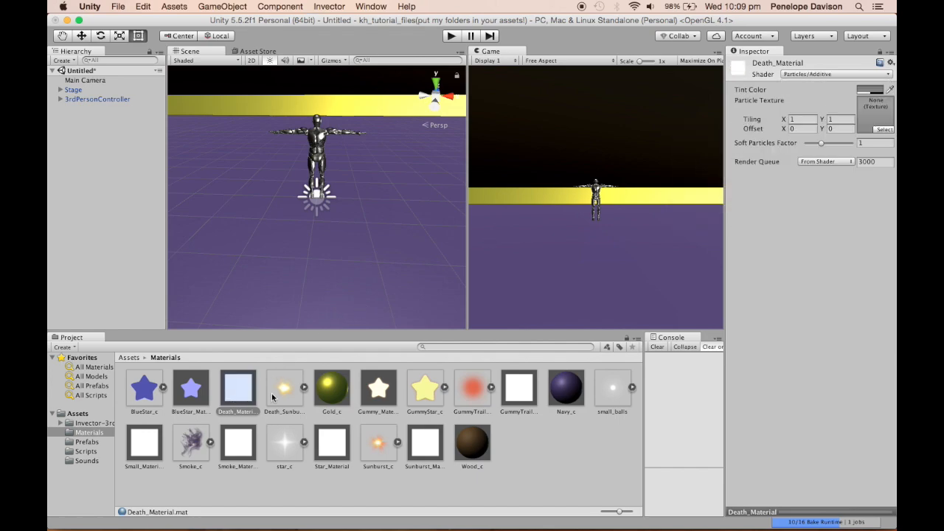
pyautogui.moveTo(275, 397); pyautogui.dragTo(861, 113)
# Step: Assign the gummy trail texture to GummyTrail_Material and the small_balls texture to Small_Material as particle textures
pyautogui.click(514, 390)
pyautogui.moveTo(470, 390); pyautogui.dragTo(867, 119)
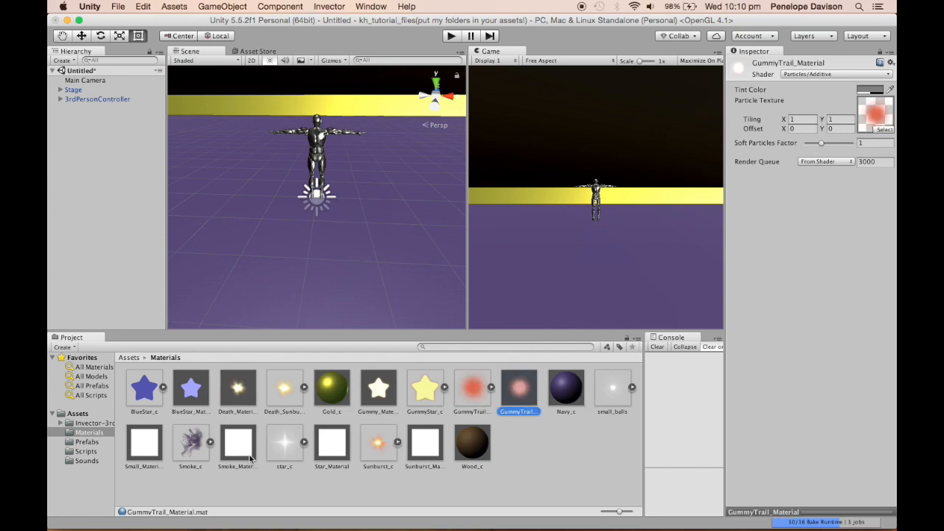
pyautogui.click(151, 448)
pyautogui.moveTo(611, 384); pyautogui.dragTo(875, 110)
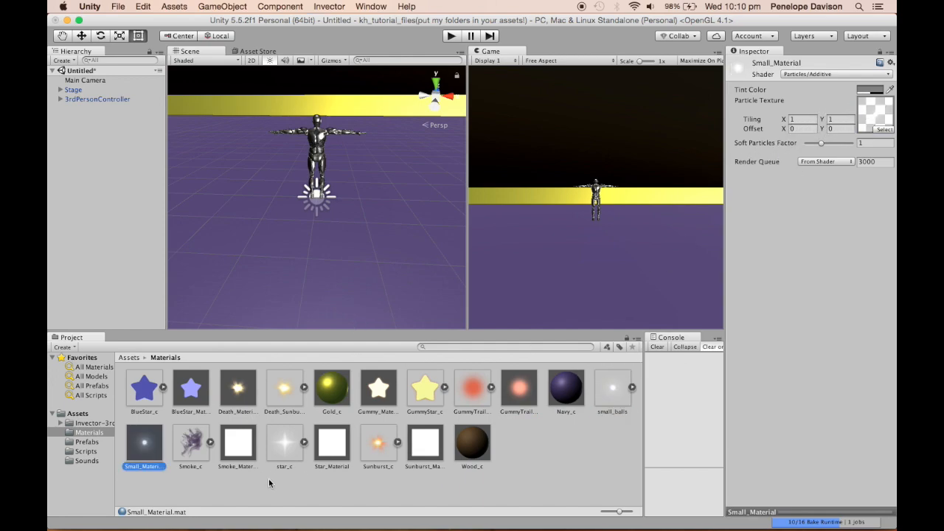
# Step: Assign the Smoke_c texture to Smoke_Material and the star_c texture to Star_Material as particle textures
pyautogui.click(232, 452)
pyautogui.moveTo(190, 443); pyautogui.dragTo(858, 118)
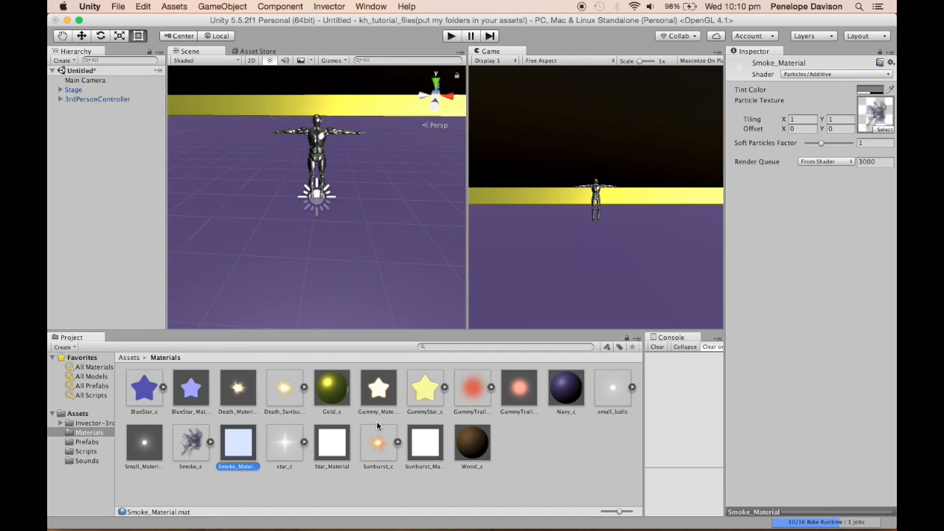
pyautogui.click(331, 443)
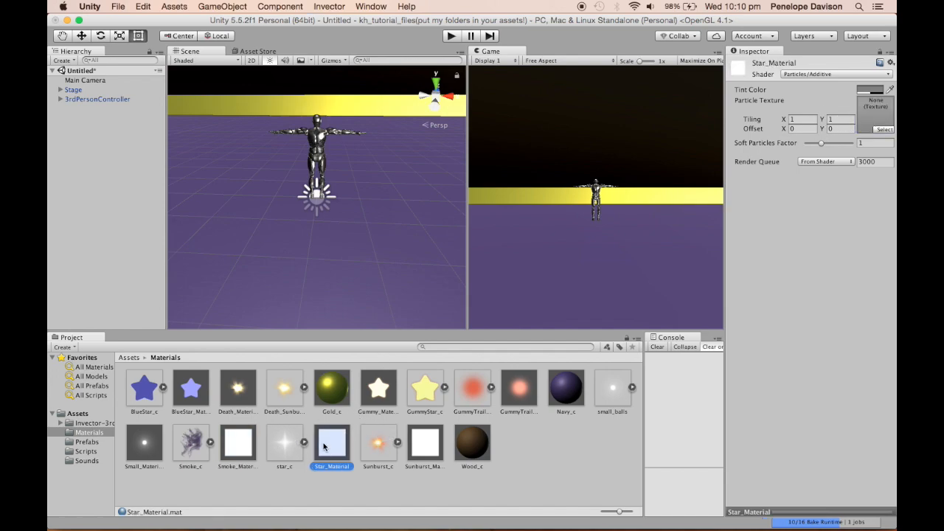
pyautogui.moveTo(287, 443); pyautogui.dragTo(866, 115)
pyautogui.click(237, 445)
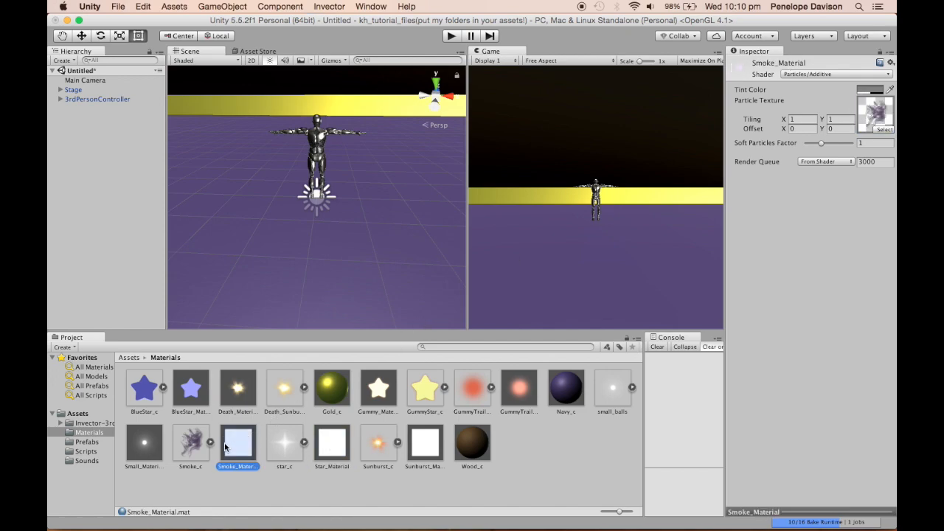
# Step: Assign the Sunburst_c texture as the particle texture of Sunburst_Material and clear the selection
pyautogui.click(415, 442)
pyautogui.moveTo(376, 446); pyautogui.dragTo(863, 116)
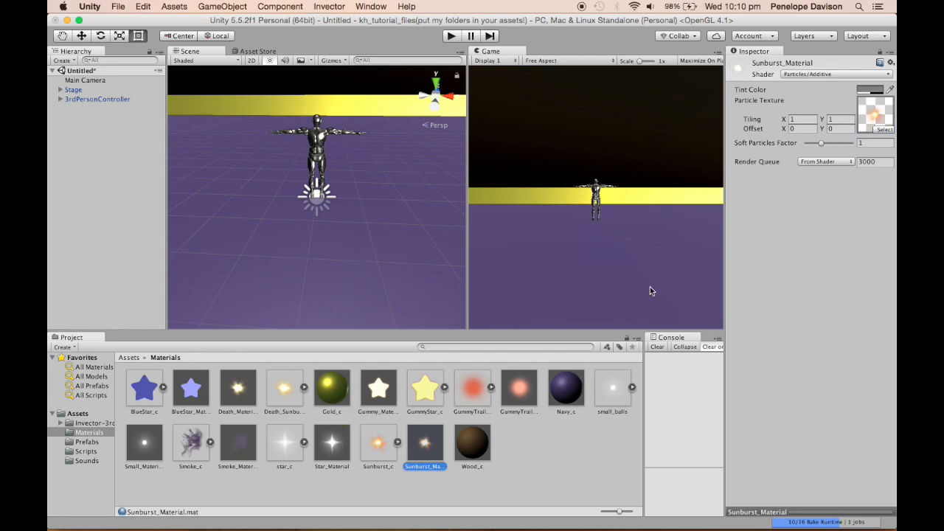
pyautogui.click(576, 443)
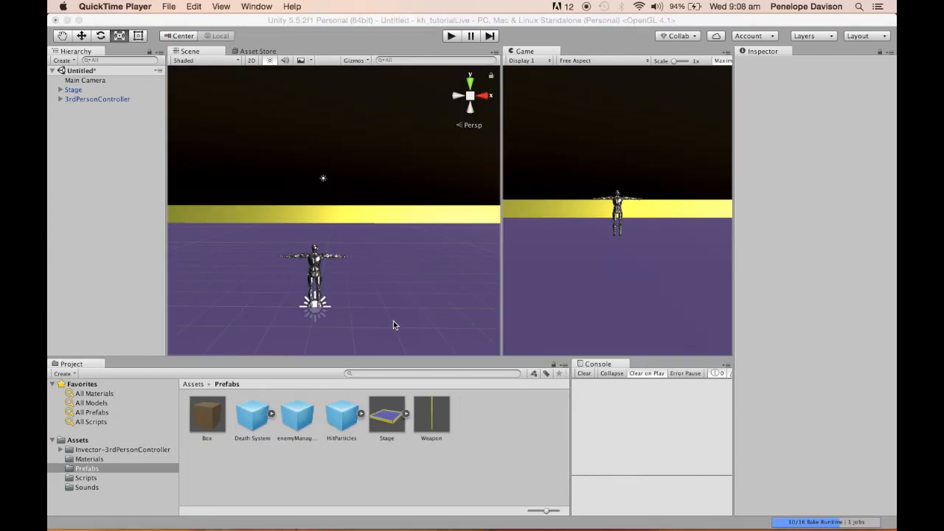
# Step: Place the HitParticles prefab from the Prefabs folder into the scene hierarchy
pyautogui.click(90, 459)
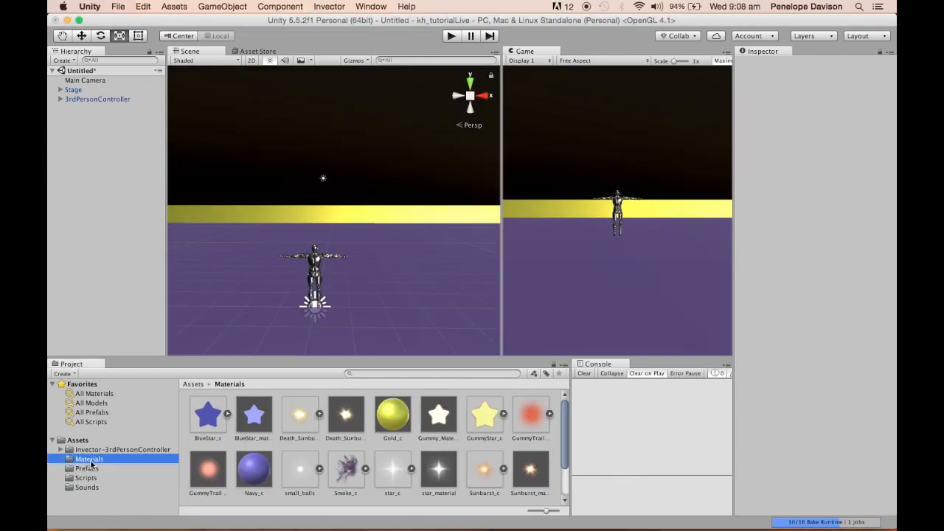
pyautogui.scroll(-2, 351, 476)
pyautogui.scroll(2, 335, 461)
pyautogui.click(87, 468)
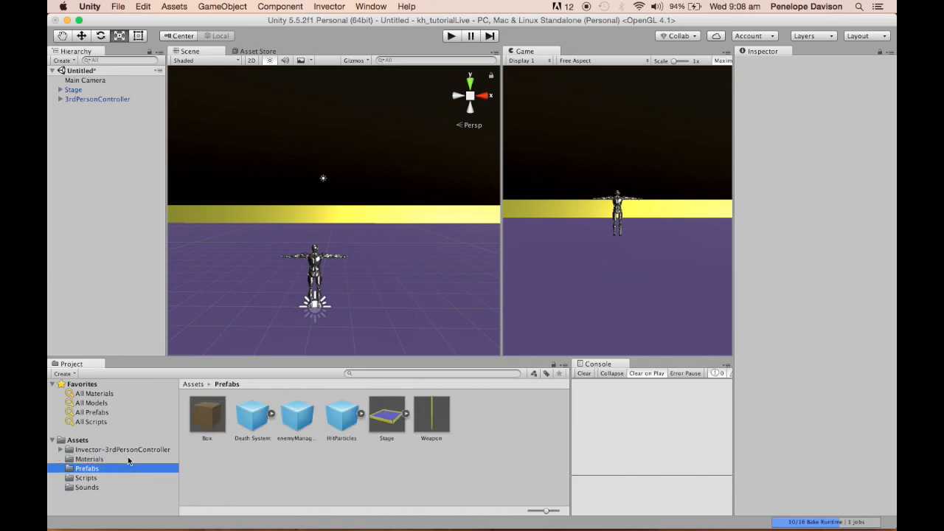
pyautogui.click(344, 412)
pyautogui.moveTo(343, 422); pyautogui.dragTo(95, 222)
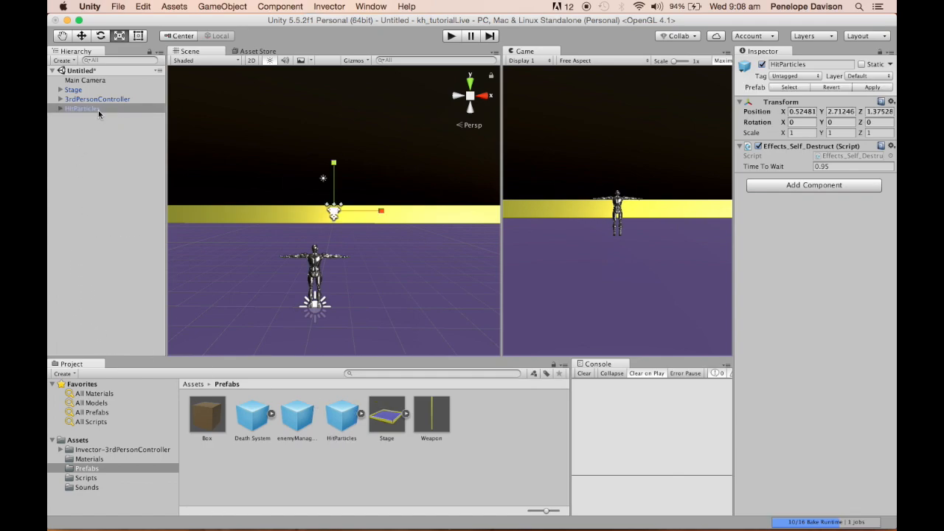
pyautogui.click(104, 134)
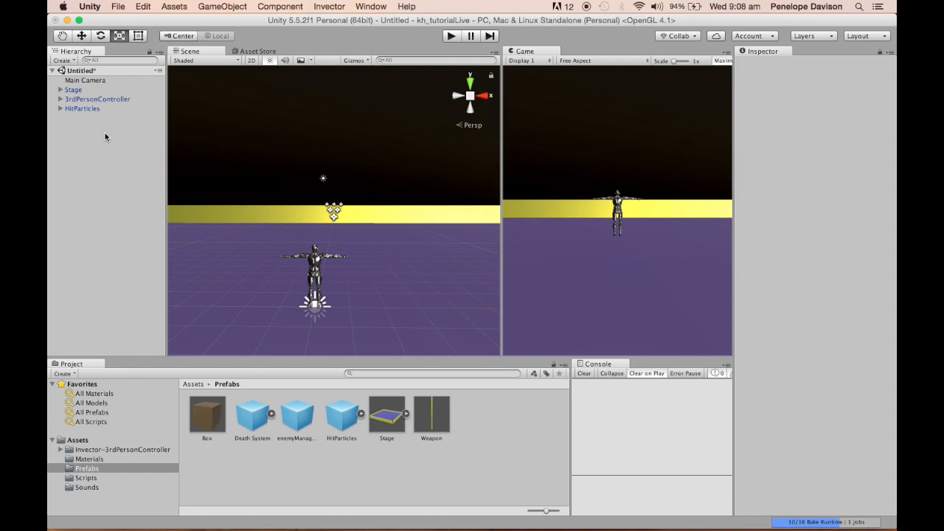
# Step: Expand HitParticles in the hierarchy and inspect the parent object and its Stars System child
pyautogui.click(60, 108)
pyautogui.click(85, 111)
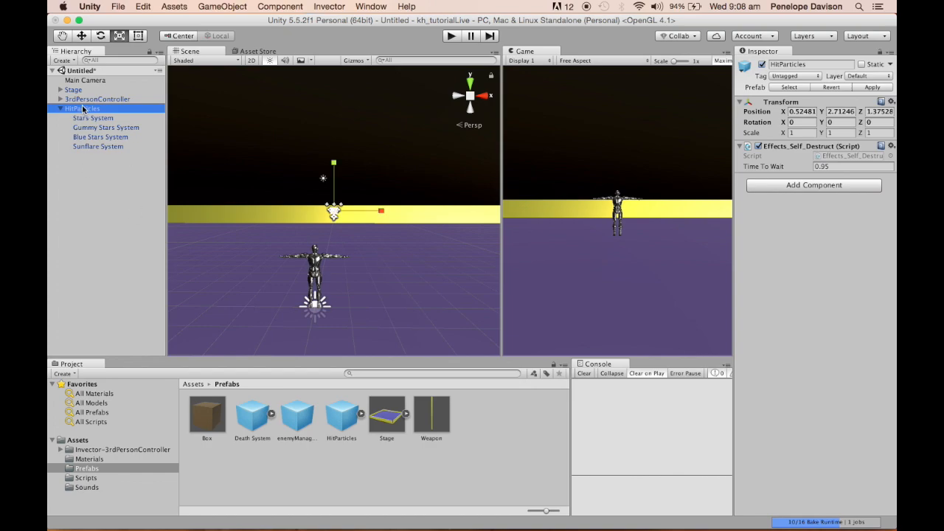
pyautogui.click(86, 118)
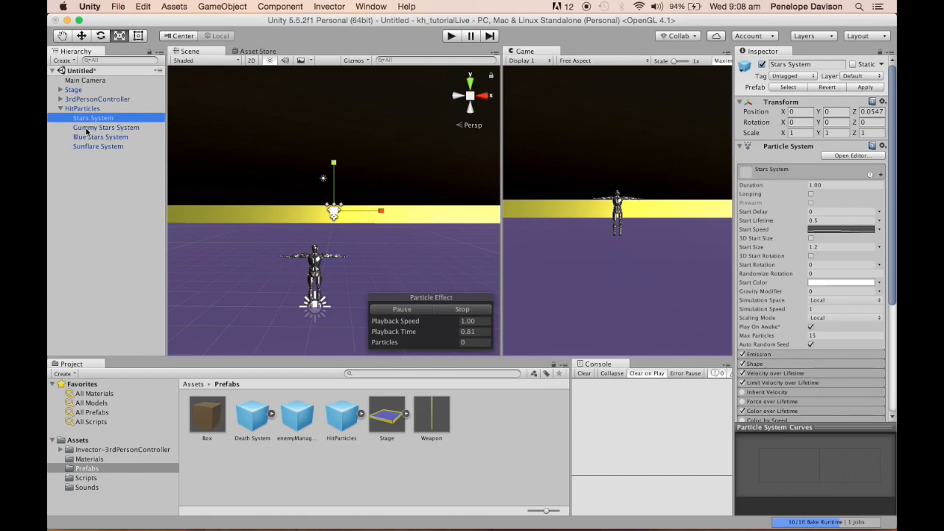
pyautogui.click(79, 110)
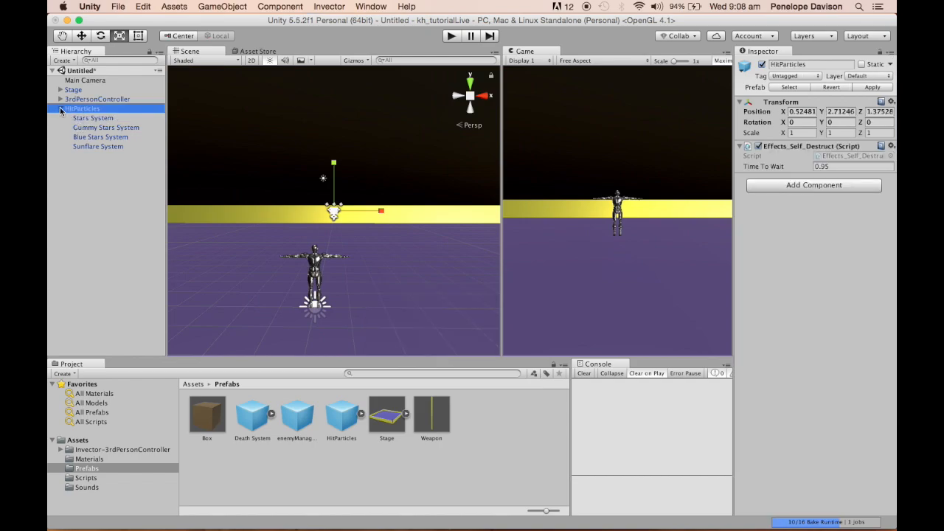
pyautogui.click(82, 207)
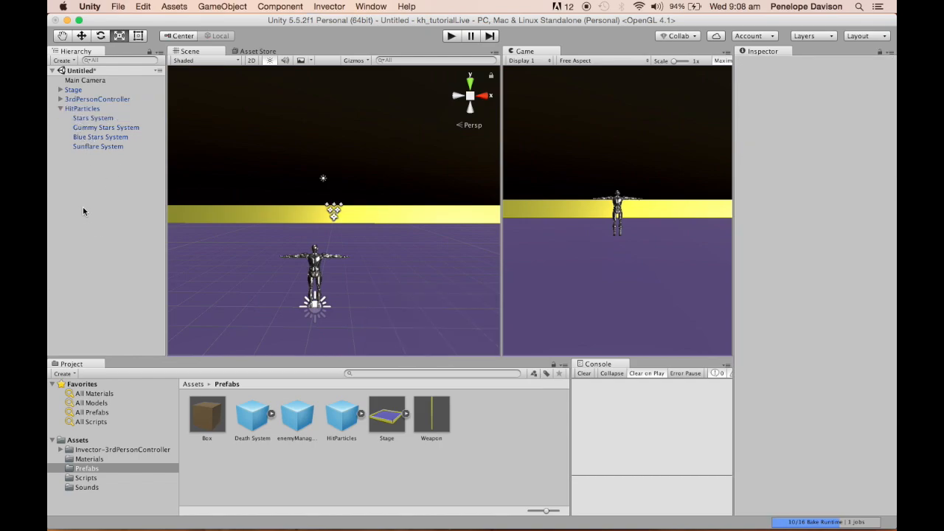
# Step: Create an empty game object named Hit_Particles_System and reset its transform
pyautogui.rightClick(82, 184)
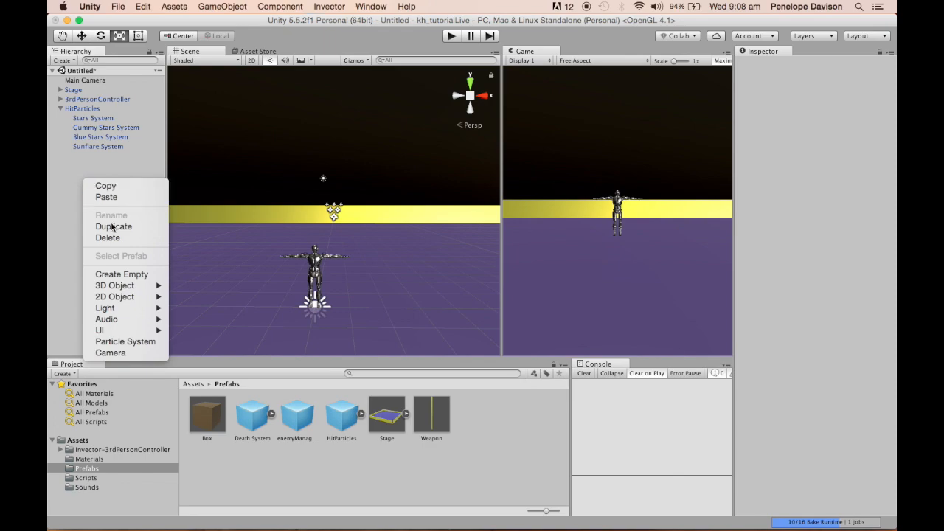
pyautogui.click(129, 274)
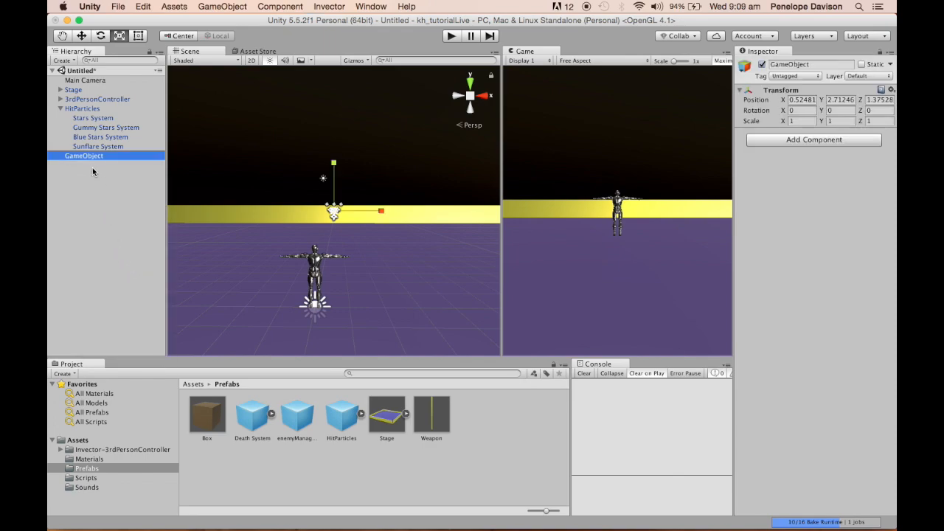
pyautogui.rightClick(85, 160)
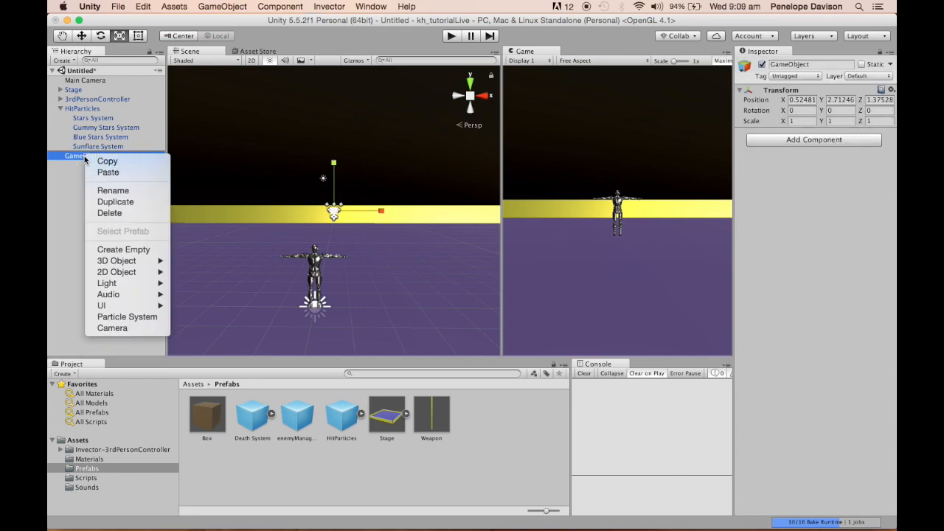
pyautogui.click(105, 191)
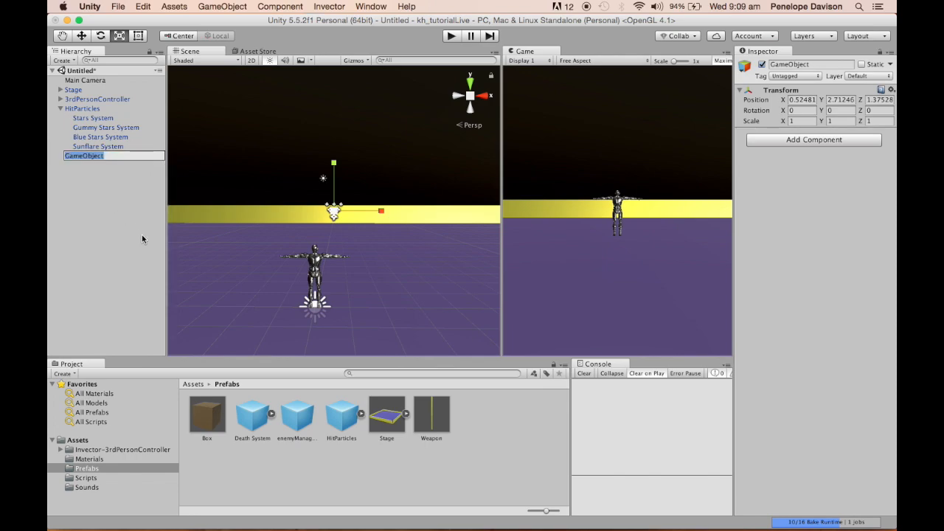
pyautogui.write('Hit_Particles_System')
pyautogui.press('Return')
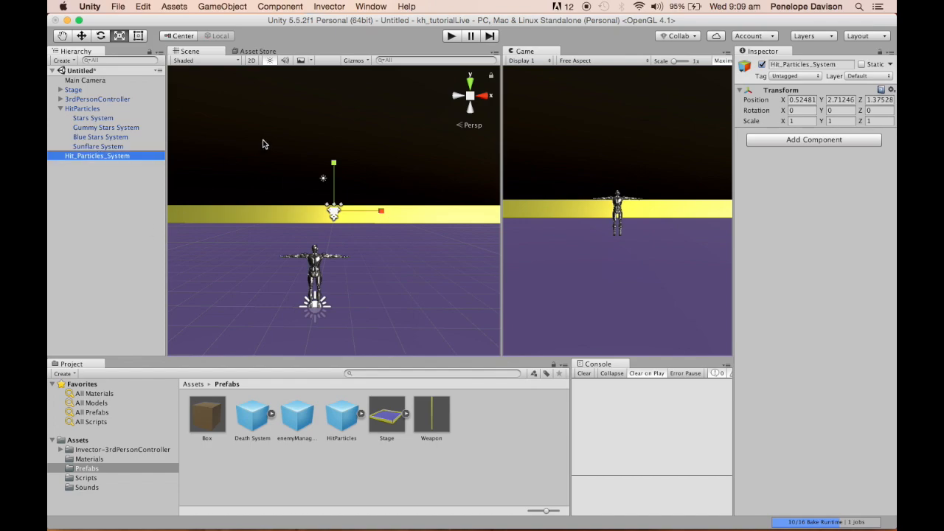
pyautogui.click(891, 89)
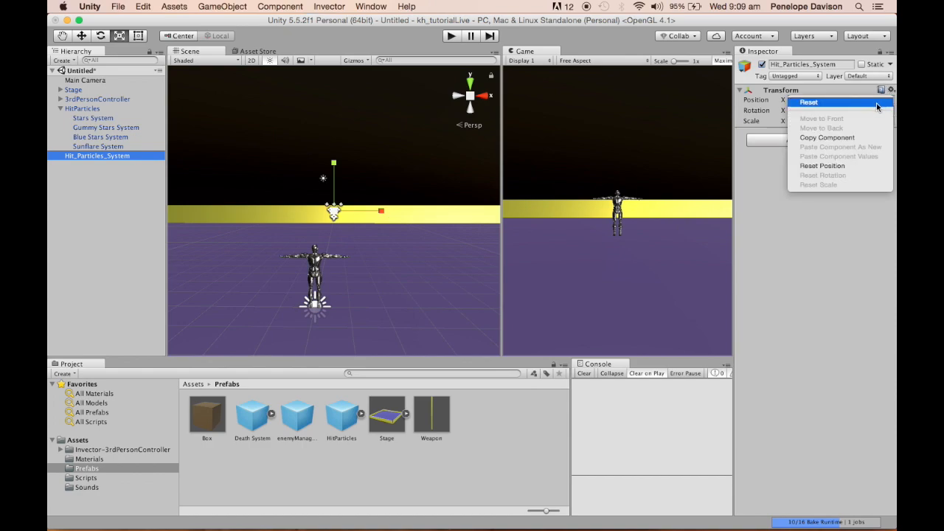
pyautogui.click(870, 100)
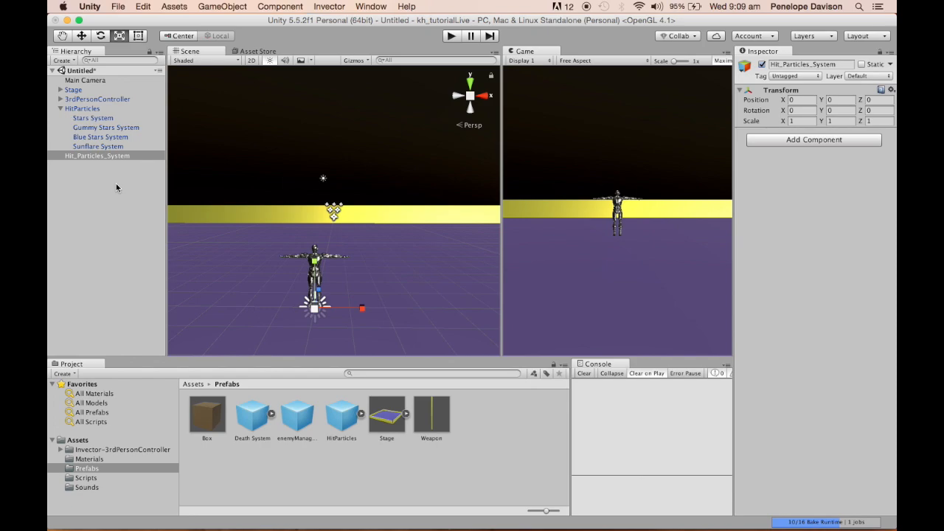
# Step: Examine the HitParticles object and preview each of its child particle systems, from Stars System to Sunflare System
pyautogui.click(86, 109)
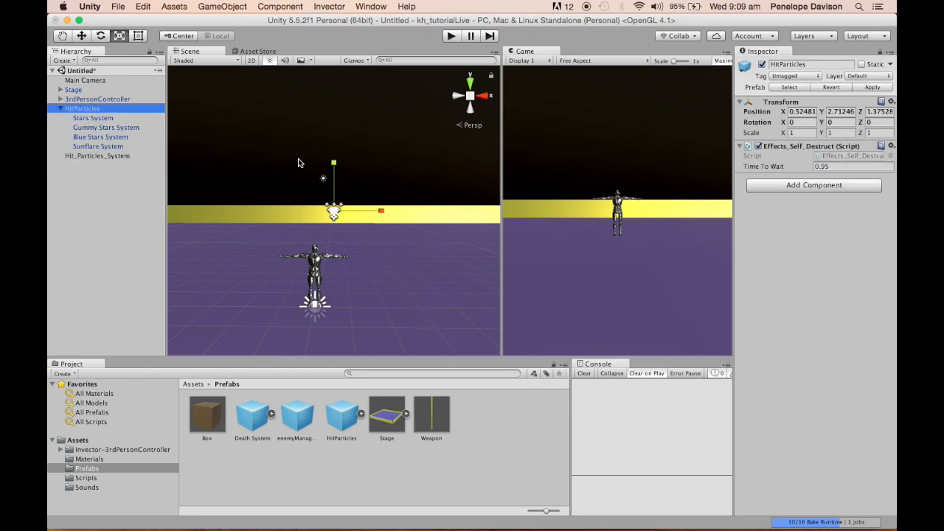
pyautogui.click(83, 157)
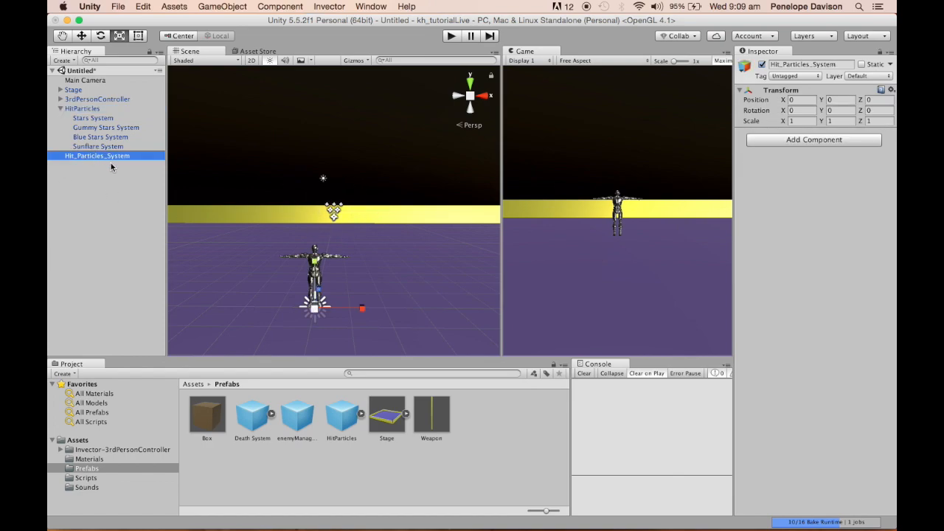
pyautogui.click(99, 121)
pyautogui.press('Down')
pyautogui.press('Down')
pyautogui.press('Down')
pyautogui.press('Down')
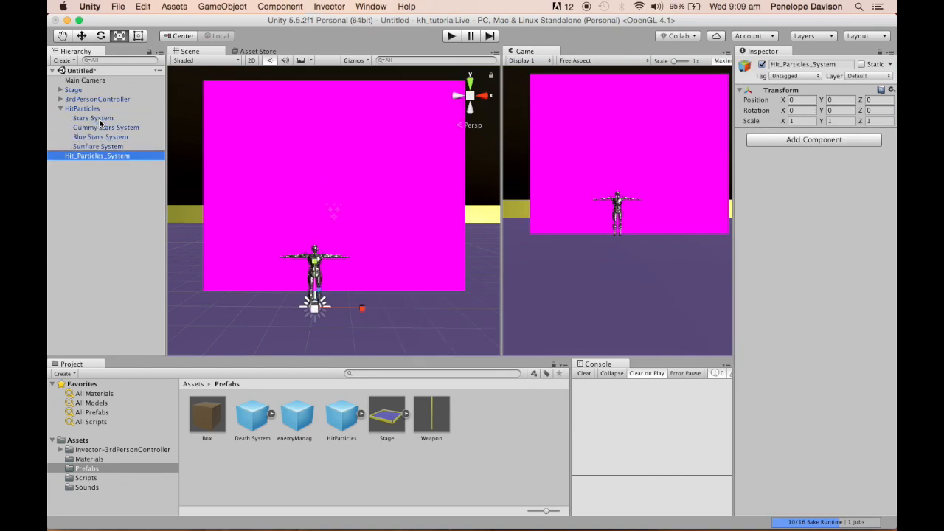
pyautogui.press('Up')
pyautogui.press('Up')
pyautogui.press('Up')
pyautogui.press('Up')
pyautogui.press('Up')
pyautogui.press('Down')
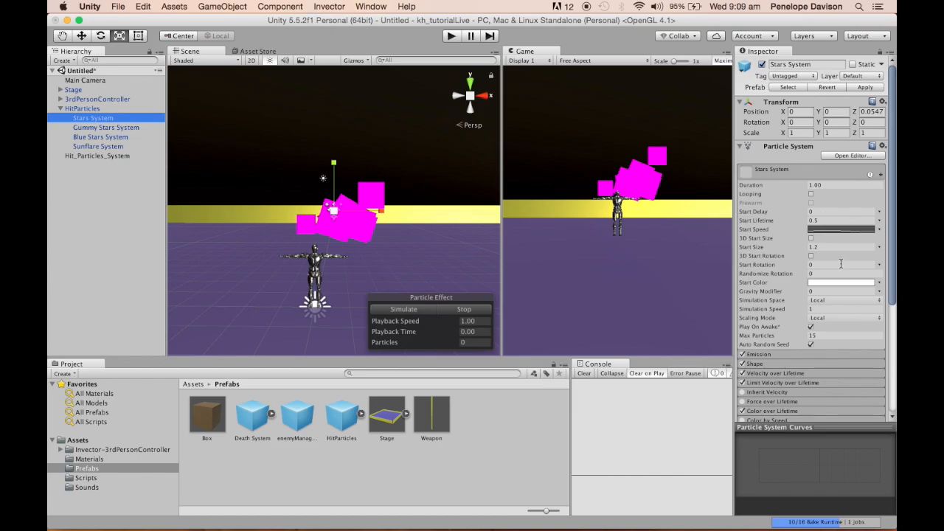
# Step: Add a new particle system as a child of Hit_Particles_System
pyautogui.click(88, 156)
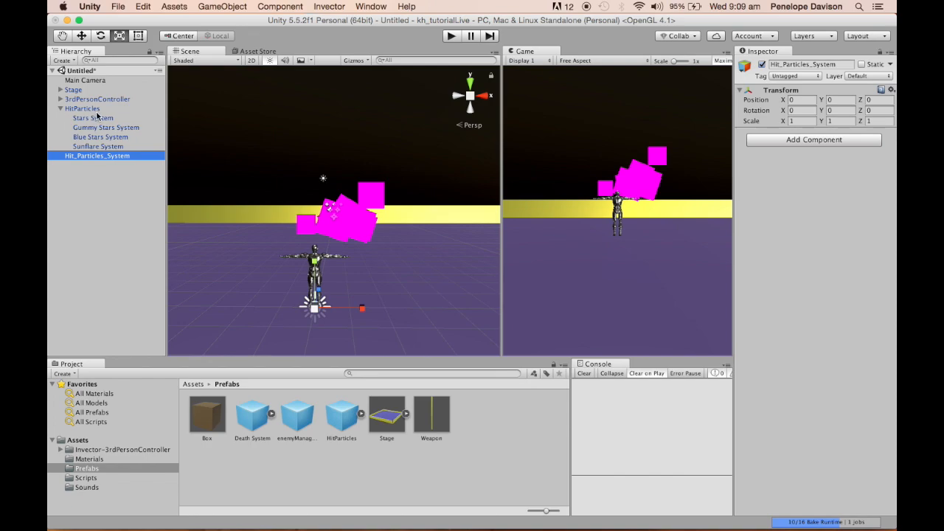
pyautogui.rightClick(106, 192)
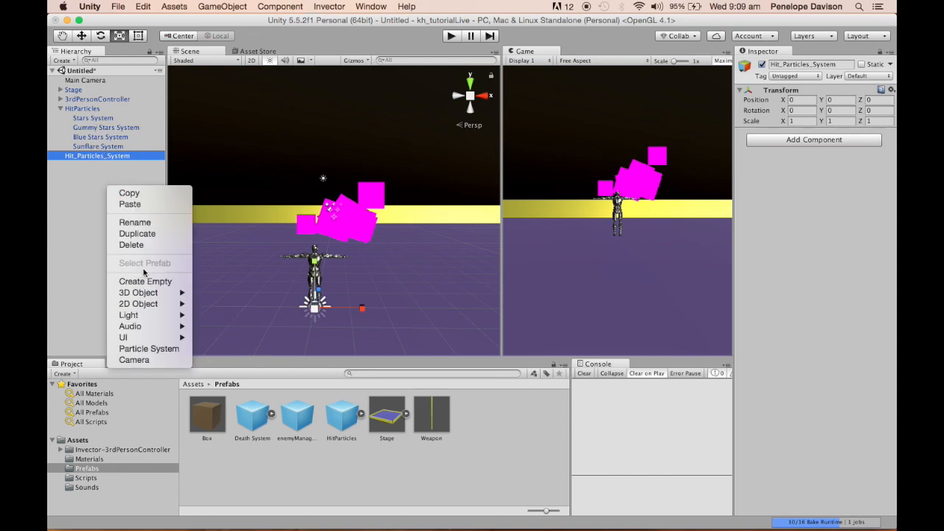
pyautogui.click(149, 348)
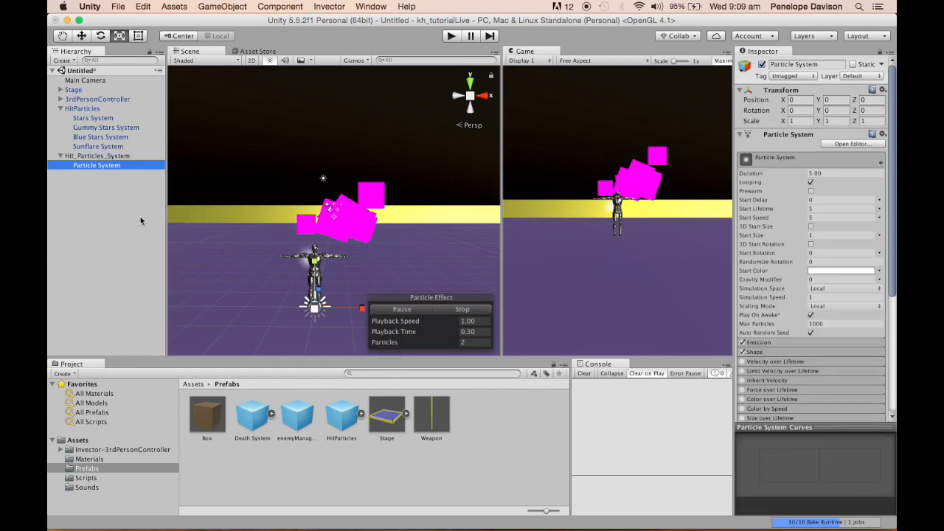
pyautogui.click(101, 164)
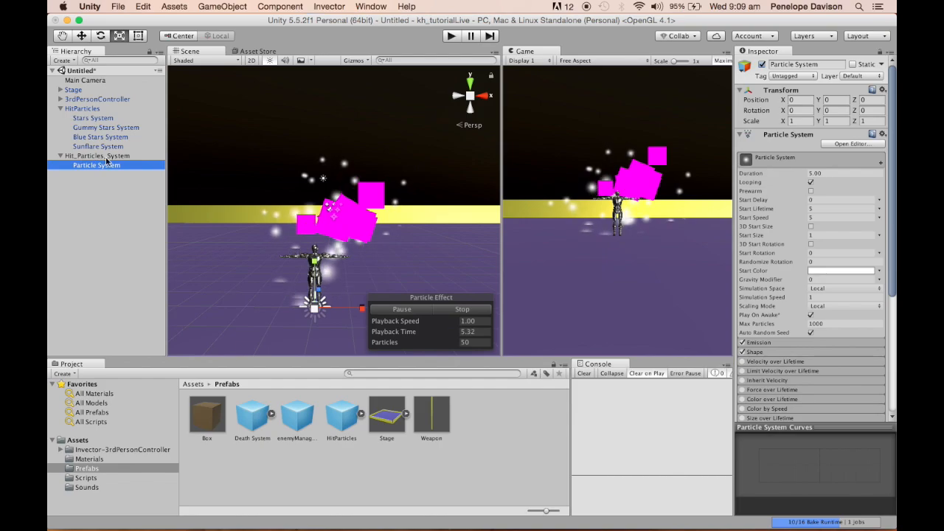
pyautogui.click(102, 191)
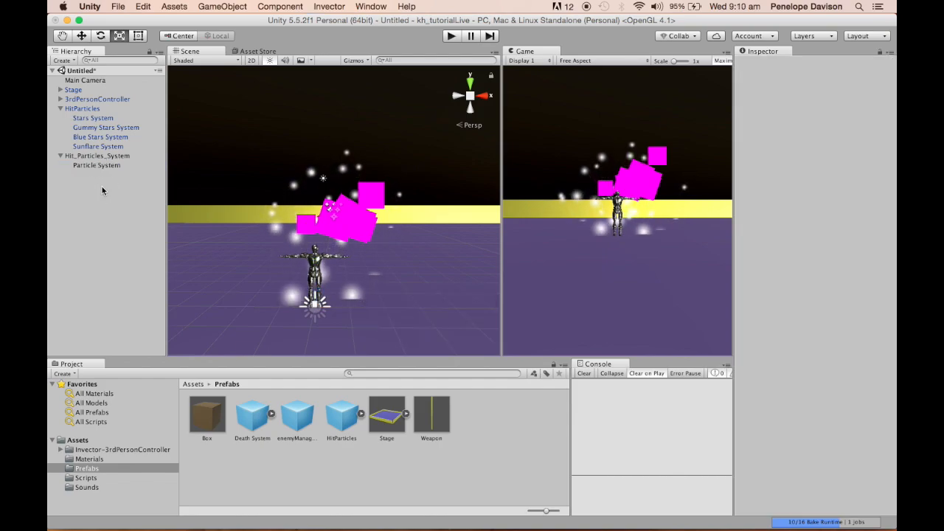
pyautogui.click(58, 156)
pyautogui.click(59, 157)
pyautogui.click(59, 157)
pyautogui.click(59, 155)
pyautogui.click(60, 157)
pyautogui.click(61, 157)
pyautogui.click(60, 157)
pyautogui.click(60, 157)
# Step: Assign star_material as the Renderer material of the particle system under Hit_Particles_System
pyautogui.click(81, 165)
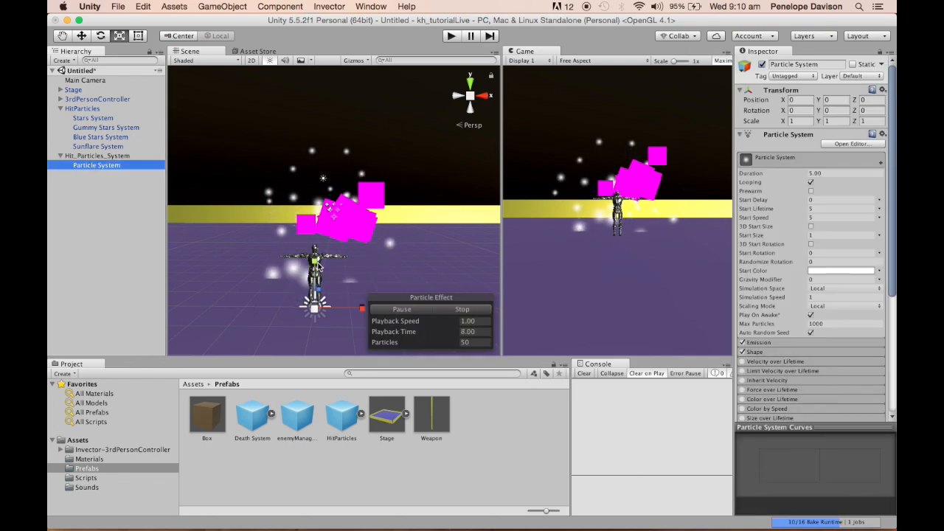
pyautogui.scroll(2, 352, 274)
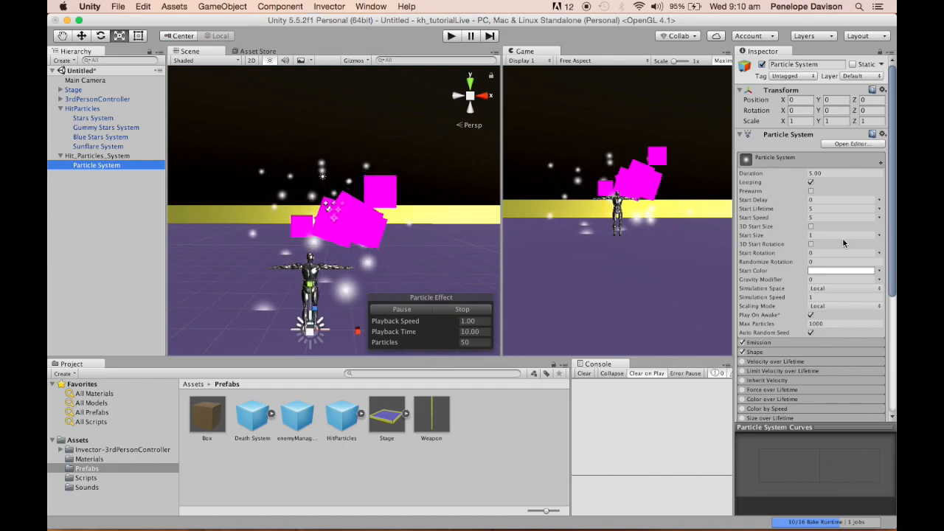
pyautogui.scroll(-8, 855, 281)
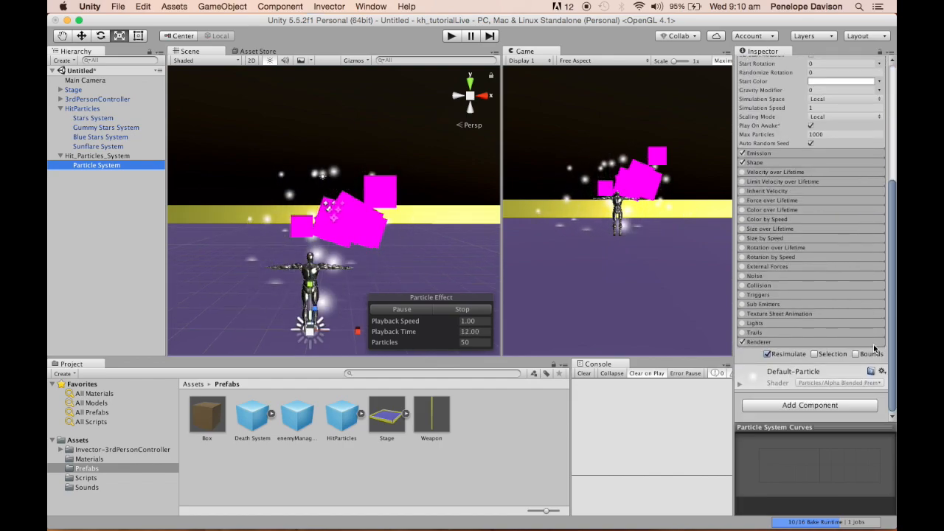
pyautogui.click(780, 341)
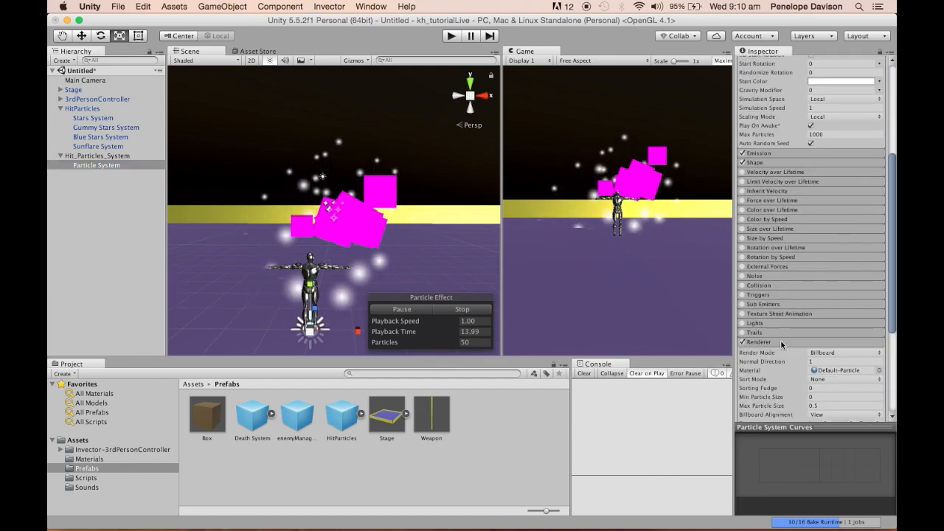
pyautogui.scroll(-5, 797, 324)
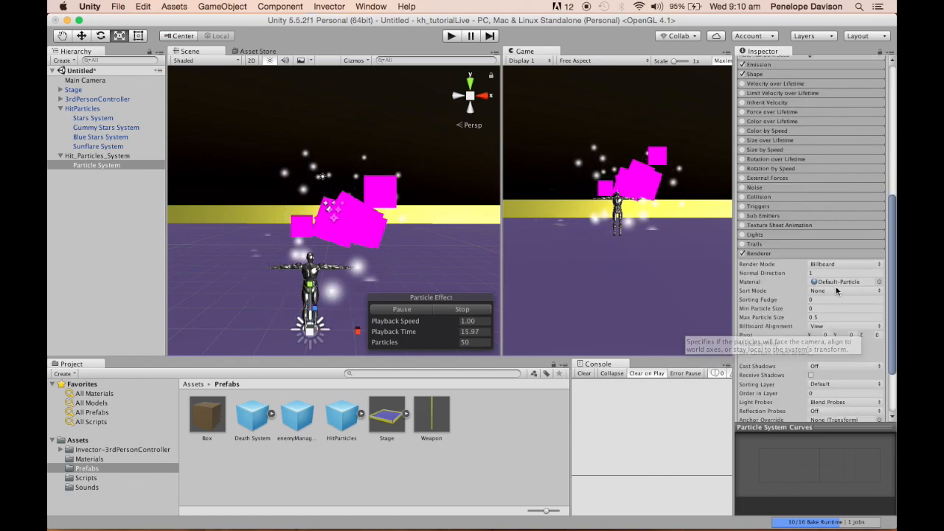
pyautogui.click(879, 282)
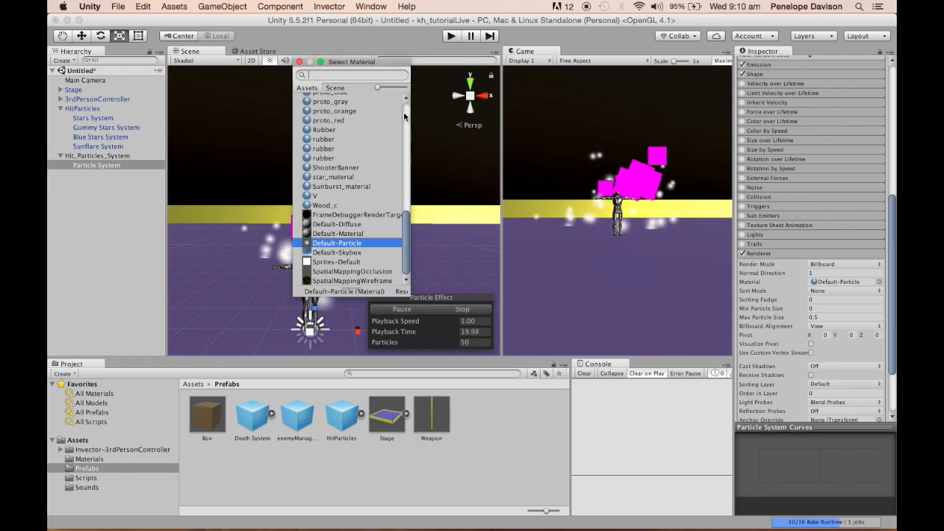
pyautogui.write('s')
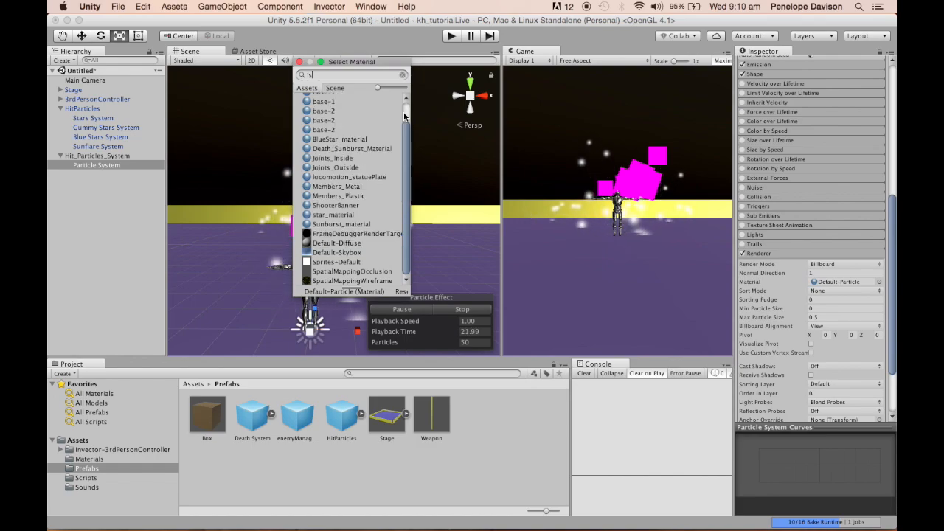
pyautogui.write('tar')
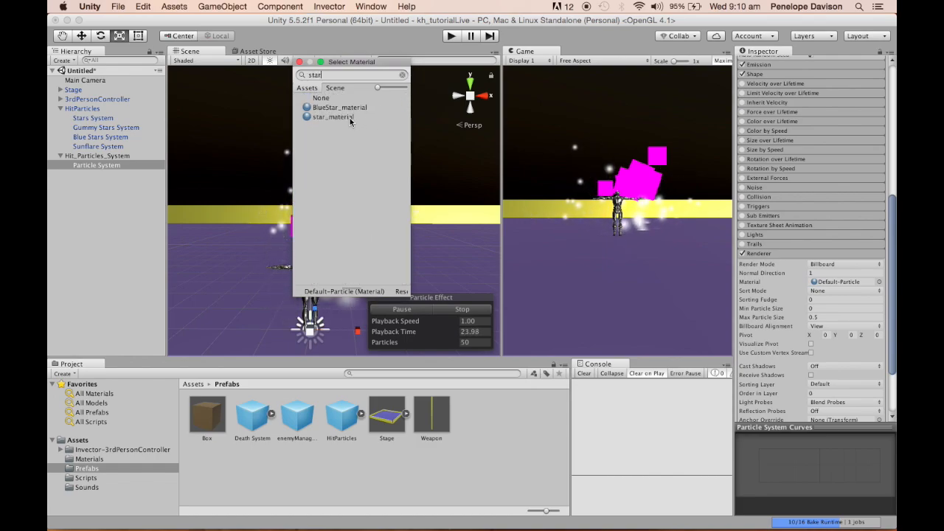
pyautogui.doubleClick(350, 118)
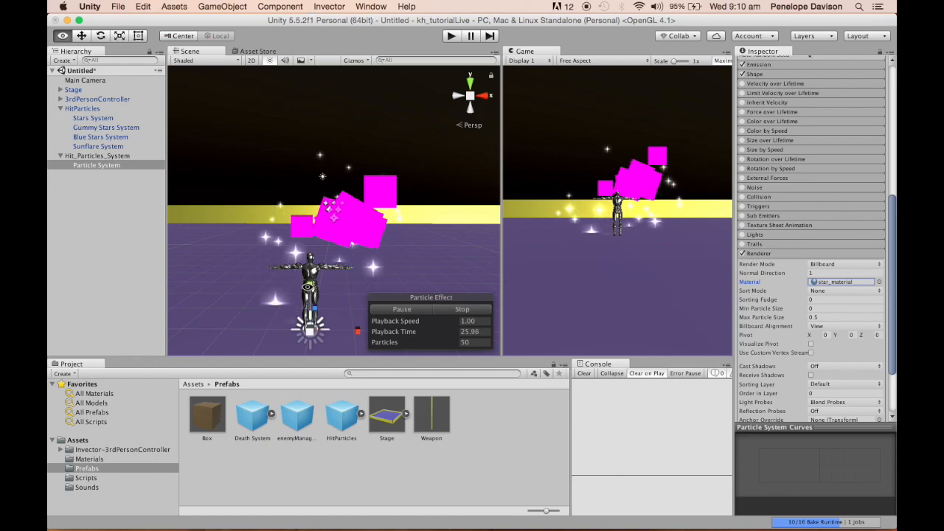
pyautogui.keyDown('alt'); pyautogui.moveTo(307, 287); pyautogui.dragTo(345, 273); pyautogui.keyUp('alt')
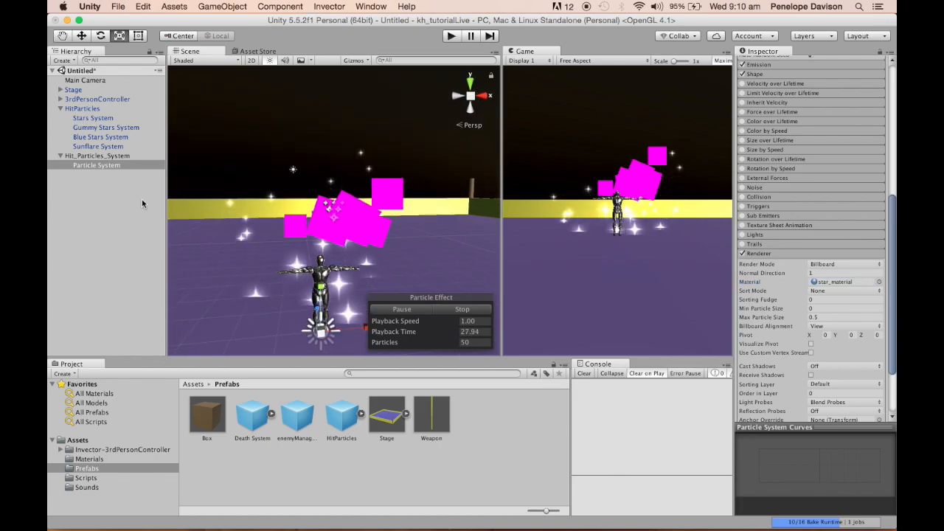
# Step: Add a second particle system and make it a child of Hit_Particles_System
pyautogui.click(111, 211)
pyautogui.rightClick(105, 207)
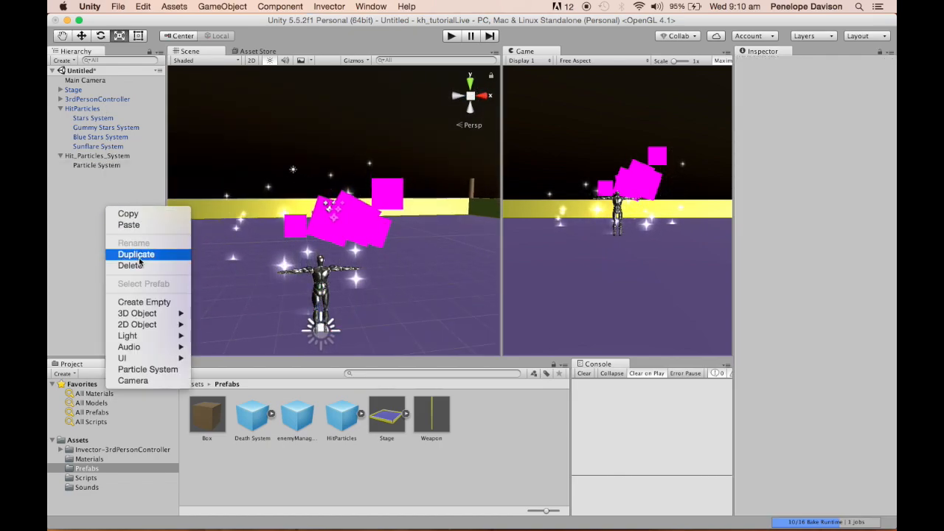
pyautogui.click(162, 369)
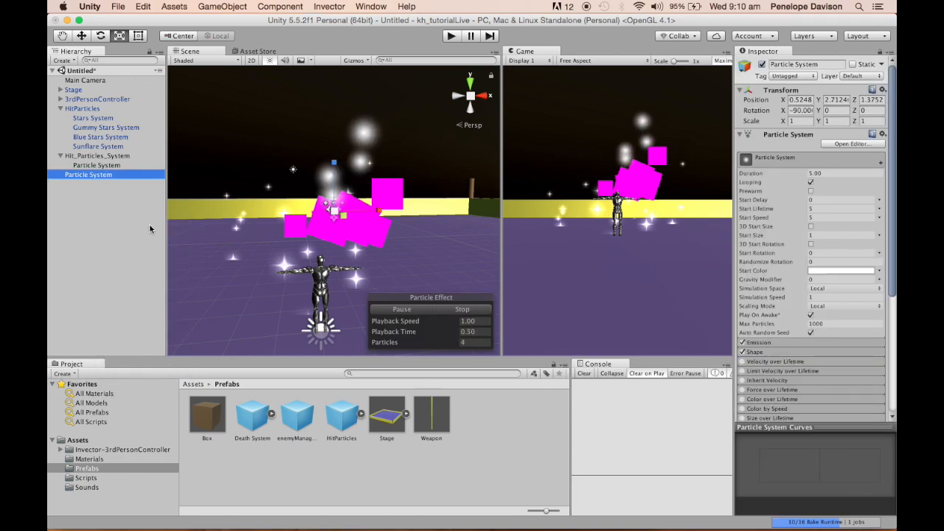
pyautogui.moveTo(105, 174); pyautogui.dragTo(95, 155)
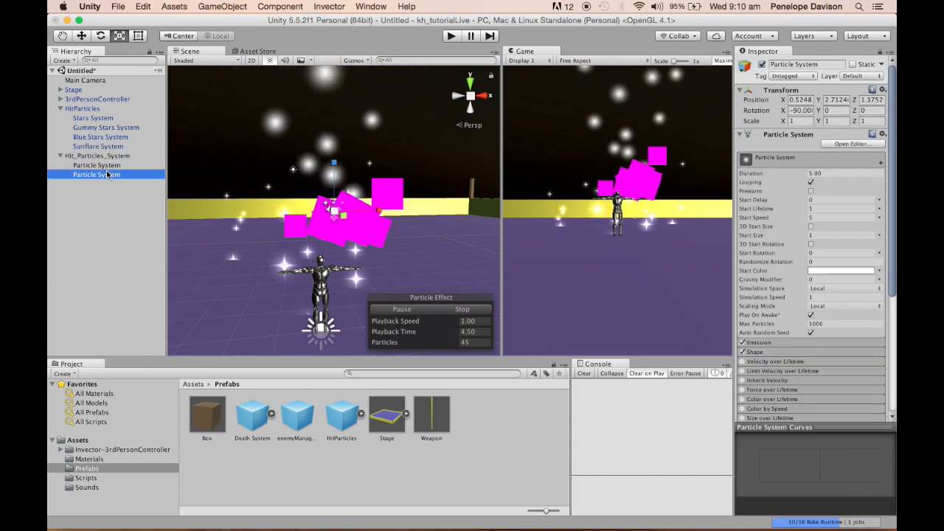
# Step: Rename the new particle system under Hit_Particles_System as Blue Stars System
pyautogui.rightClick(98, 175)
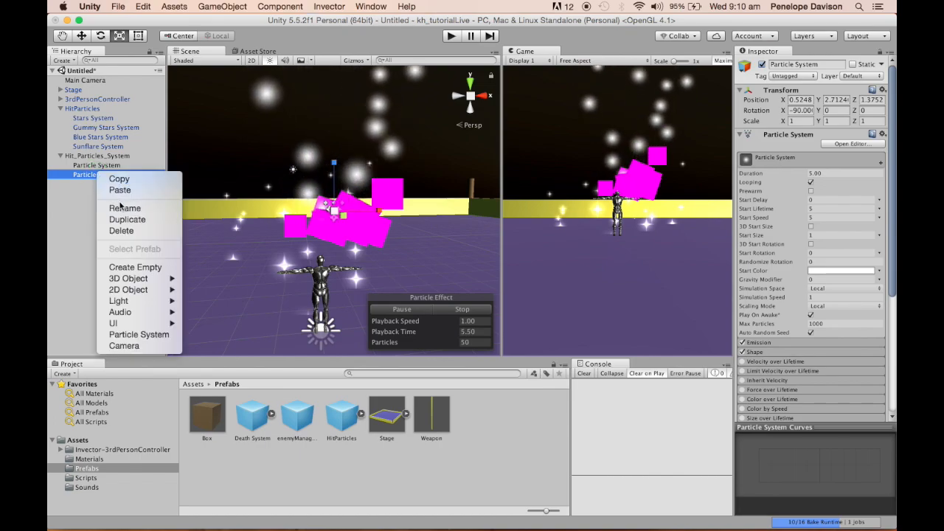
pyautogui.click(124, 208)
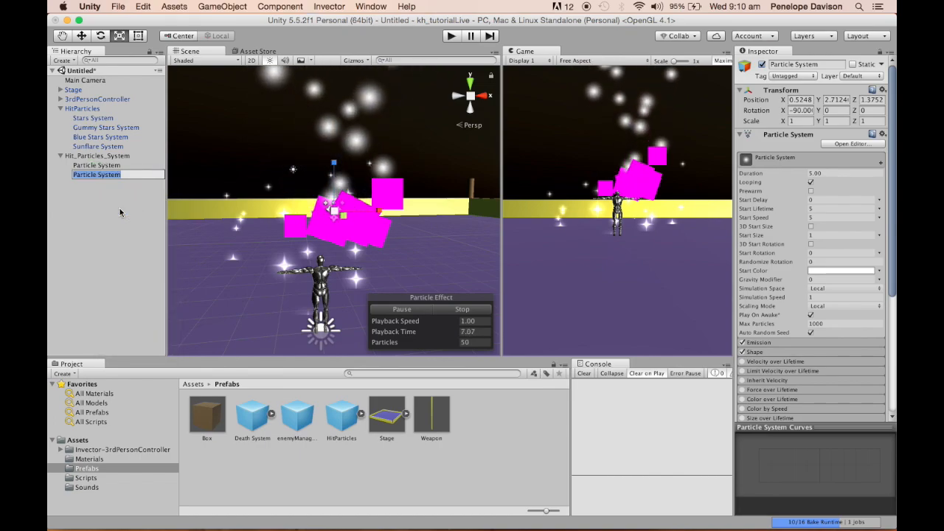
pyautogui.write('Blue')
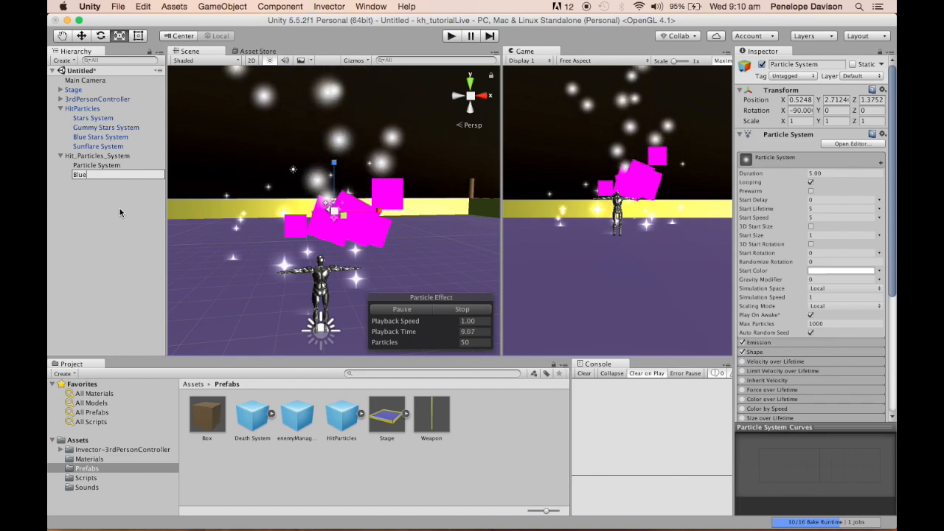
pyautogui.write(' Stars Sys')
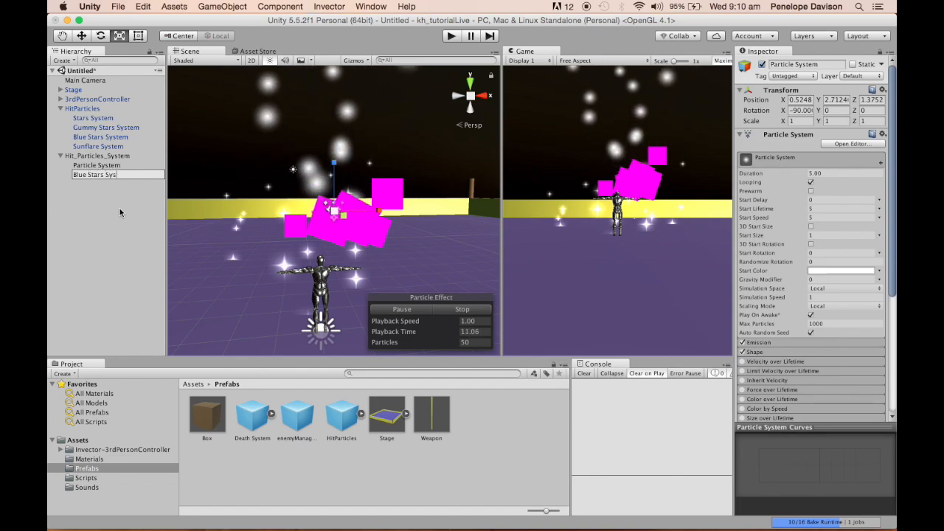
pyautogui.write('tem')
pyautogui.press('Return')
# Step: Assign BlueStar_material as the Renderer material of the new Blue Stars System
pyautogui.scroll(-5, 795, 330)
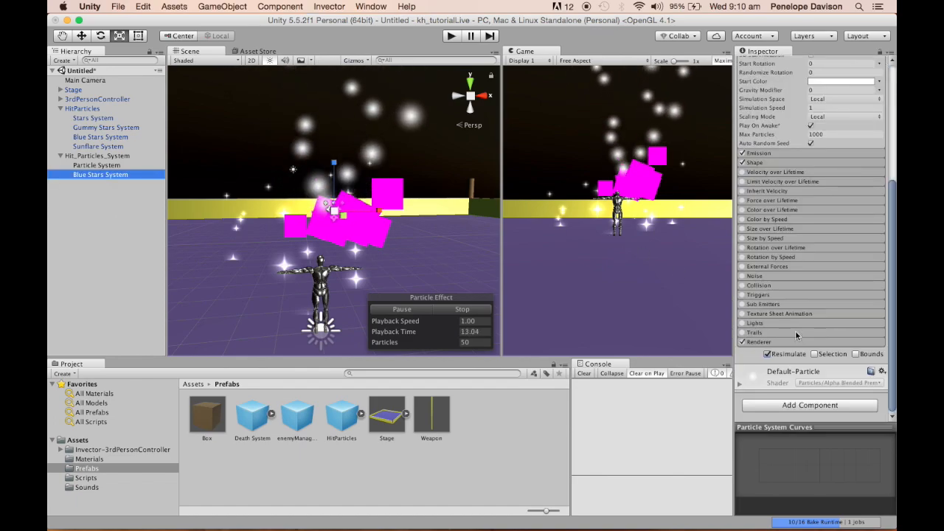
pyautogui.click(795, 341)
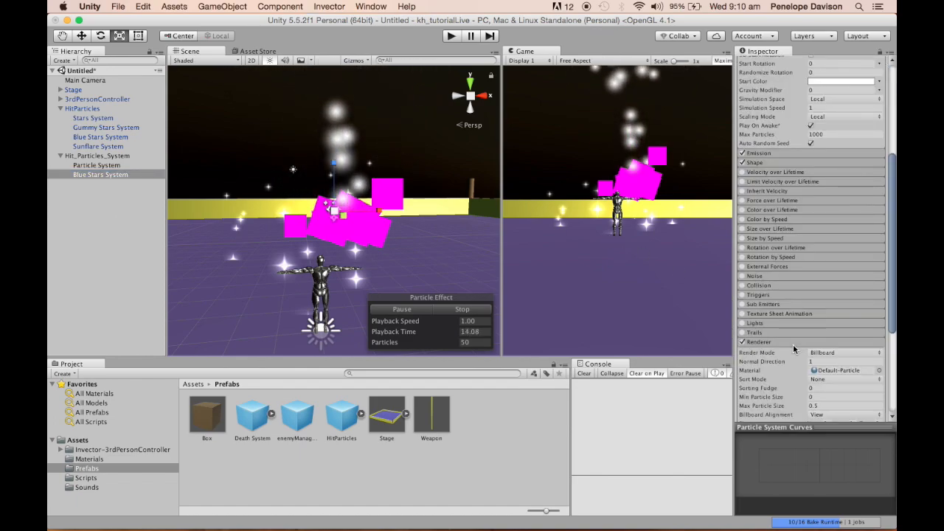
pyautogui.click(879, 370)
pyautogui.write('bl')
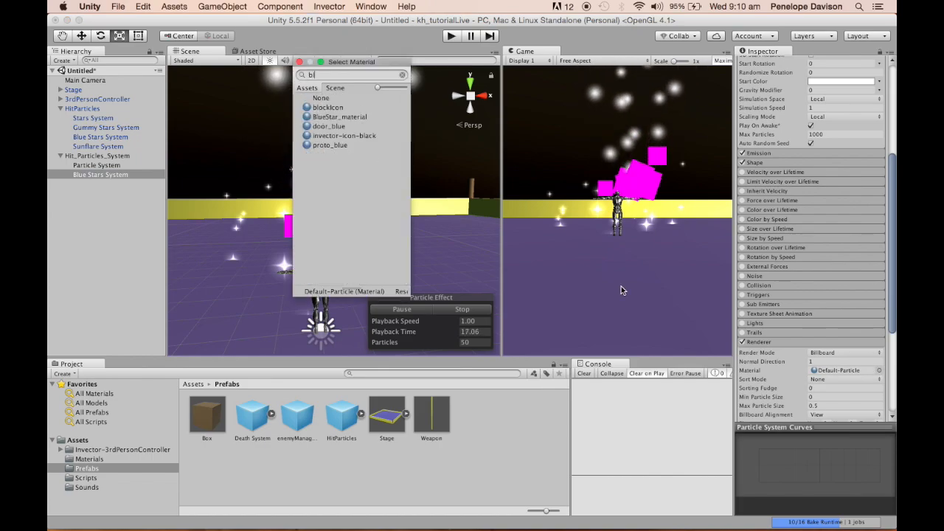
pyautogui.write('u')
pyautogui.doubleClick(337, 108)
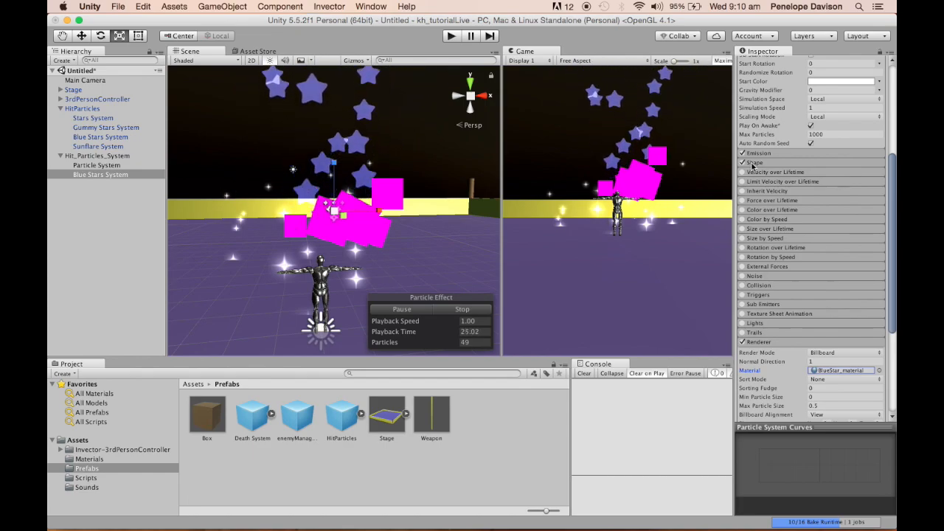
# Step: Set the Emission rate over time of the Blue Stars System to 0
pyautogui.scroll(10, 790, 258)
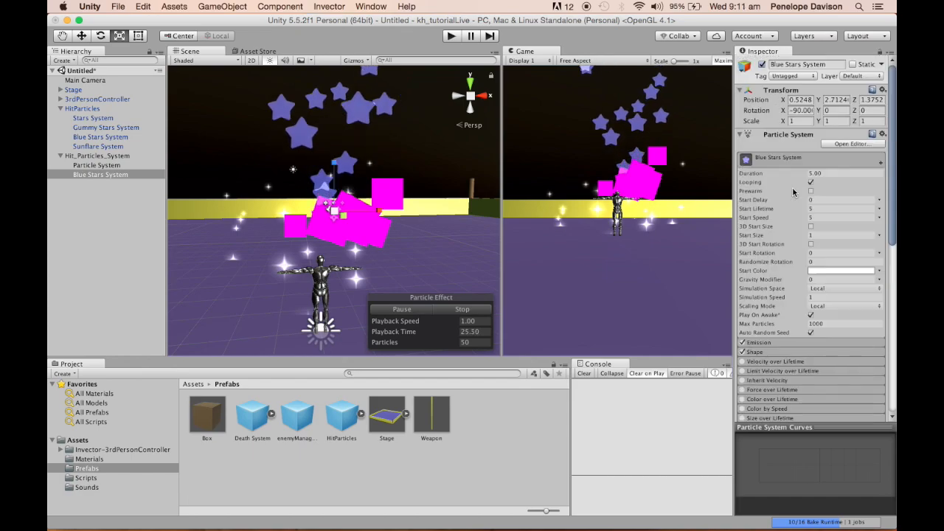
pyautogui.click(793, 342)
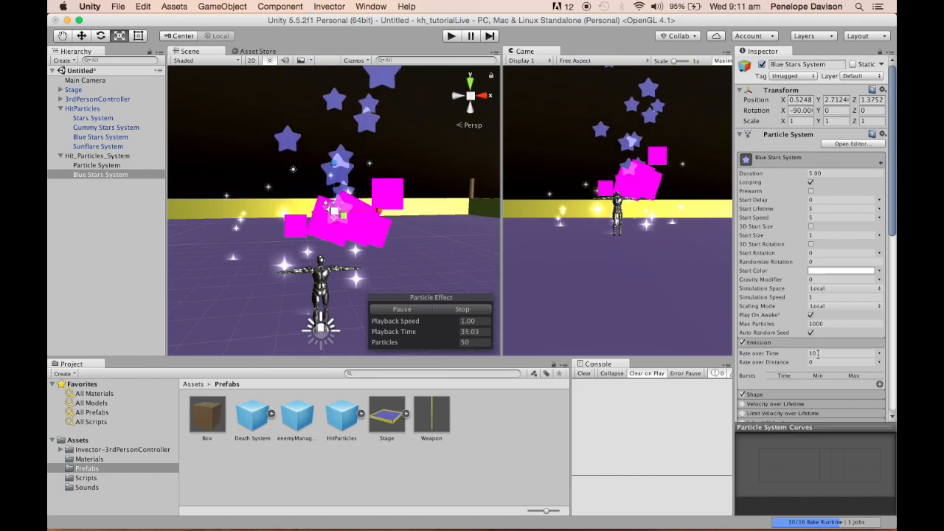
pyautogui.scroll(-1, 821, 316)
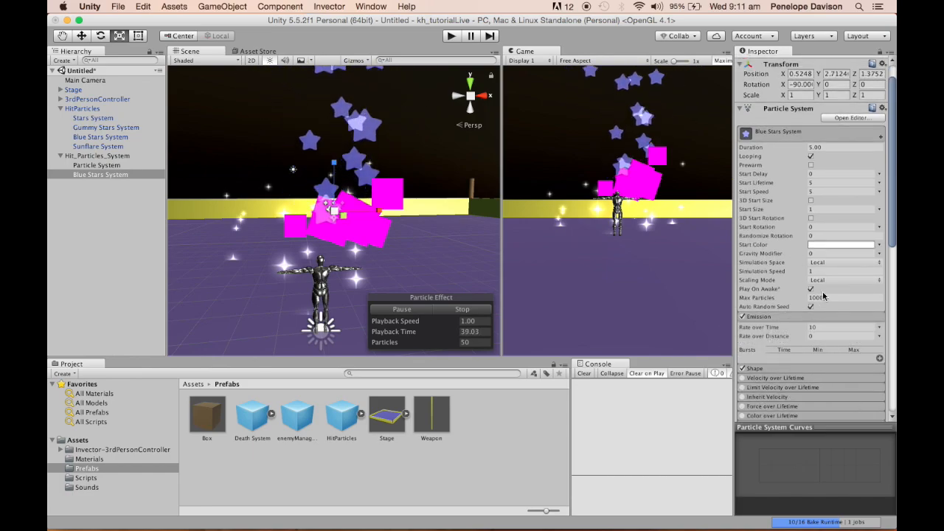
pyautogui.click(821, 328)
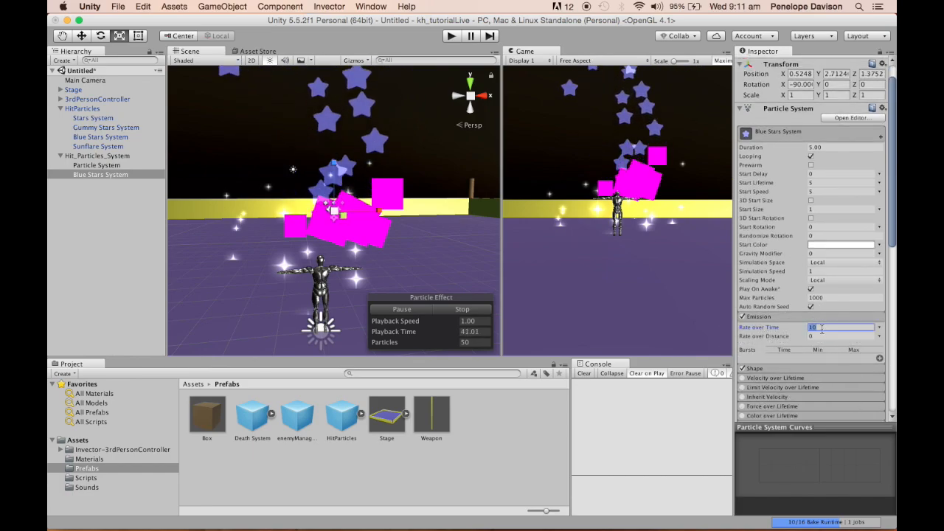
pyautogui.write('0')
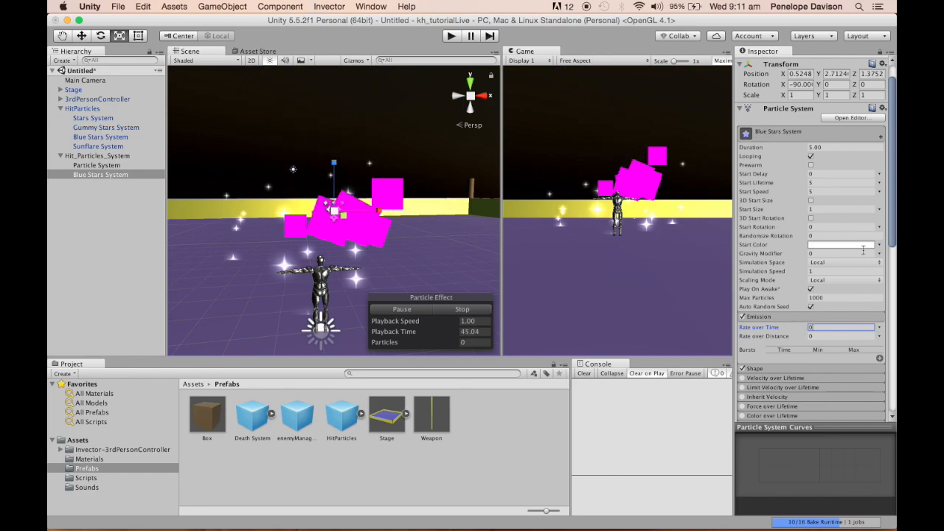
# Step: Add an emission burst at time 0.00 to the Blue Stars System with a minimum of 2 and a maximum of 4 particles
pyautogui.click(879, 358)
pyautogui.click(824, 359)
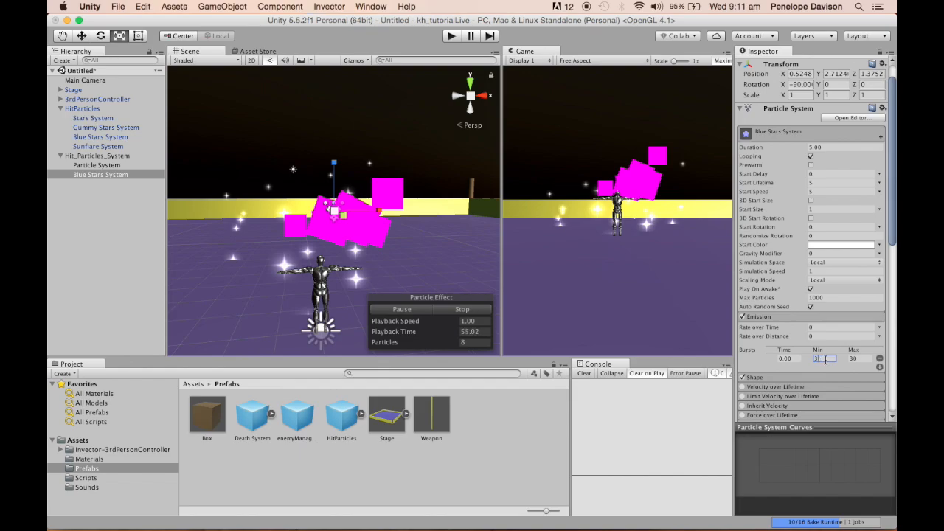
pyautogui.press('BackSpace')
pyautogui.write('2')
pyautogui.click(860, 358)
# Step: Turn off looping for the Blue Stars System and simulate the effect to preview the burst
pyautogui.scroll(-6, 832, 347)
pyautogui.scroll(4, 832, 344)
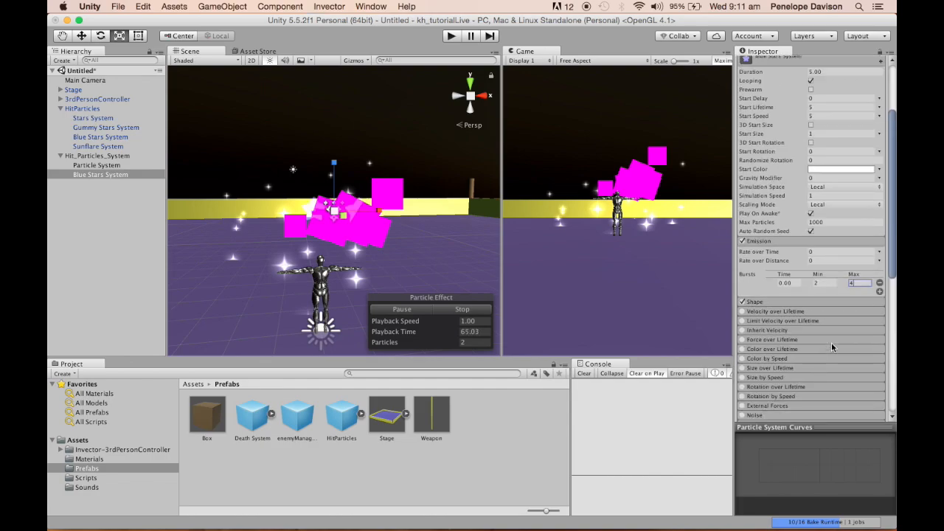
pyautogui.scroll(1, 797, 275)
pyautogui.scroll(1, 797, 274)
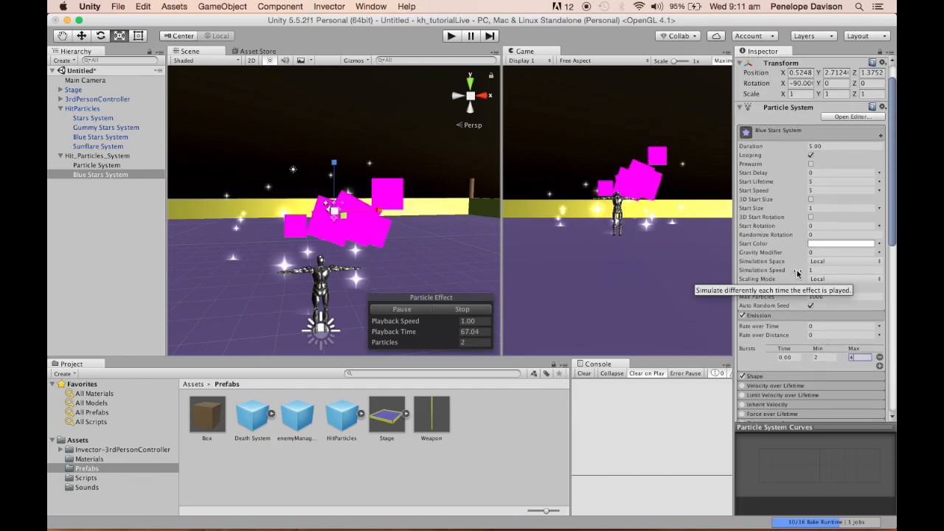
pyautogui.scroll(1, 797, 275)
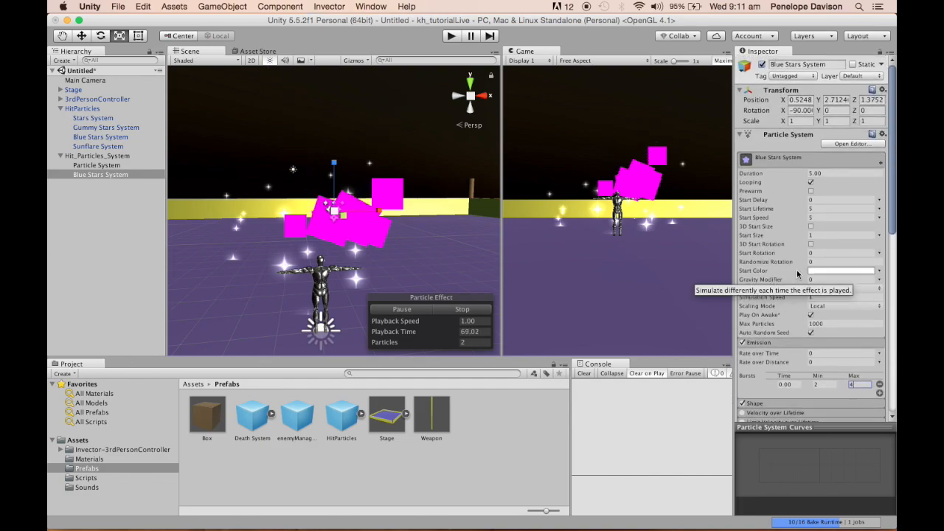
pyautogui.click(811, 183)
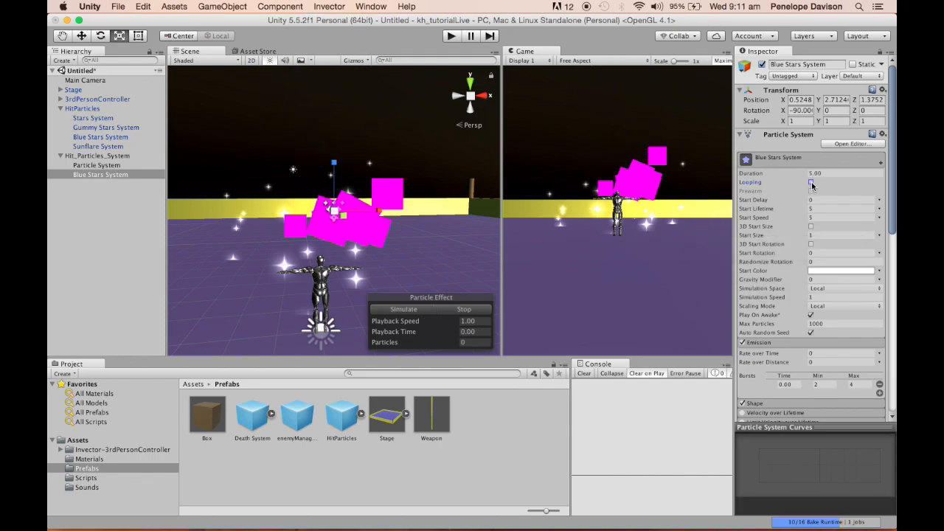
pyautogui.click(812, 183)
pyautogui.click(404, 309)
pyautogui.click(812, 182)
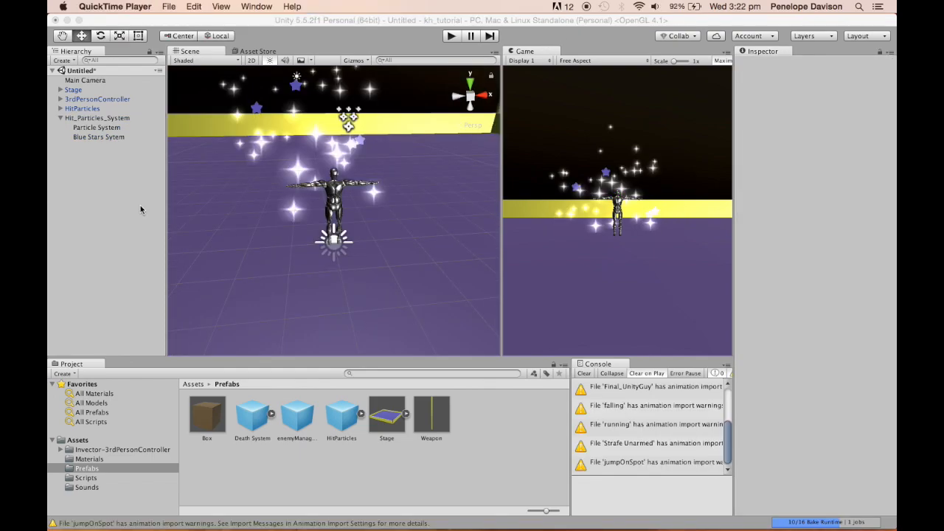
# Step: Save Hit_Particles_System as a prefab in the Prefabs folder and delete its instance from the scene
pyautogui.click(88, 118)
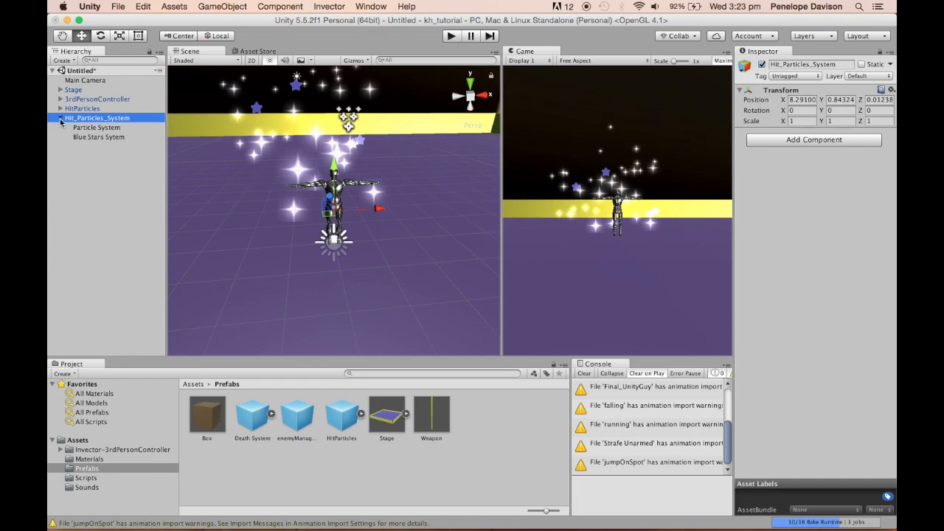
pyautogui.click(61, 119)
pyautogui.moveTo(112, 120); pyautogui.dragTo(312, 467)
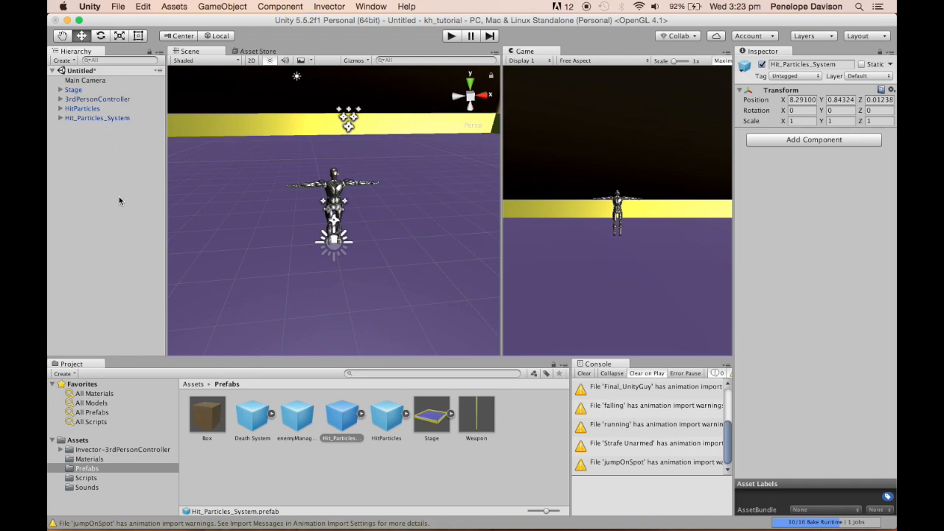
pyautogui.click(99, 119)
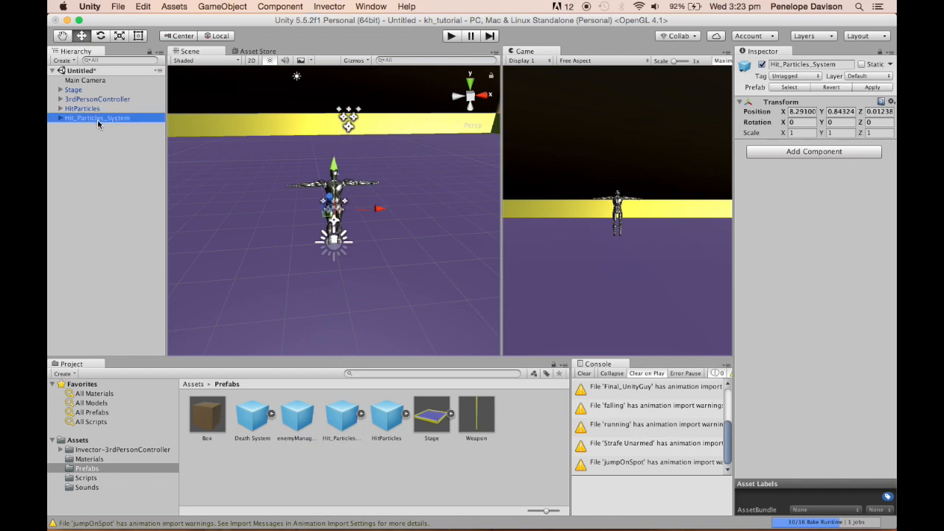
pyautogui.press('super+BackSpace')
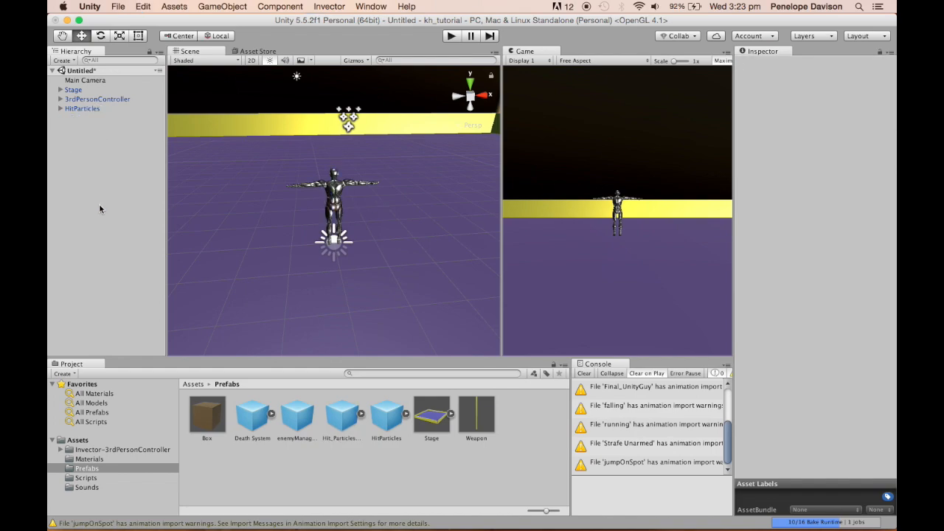
# Step: Assign Star_Material as the Renderer material of the Stars System under HitParticles
pyautogui.click(60, 110)
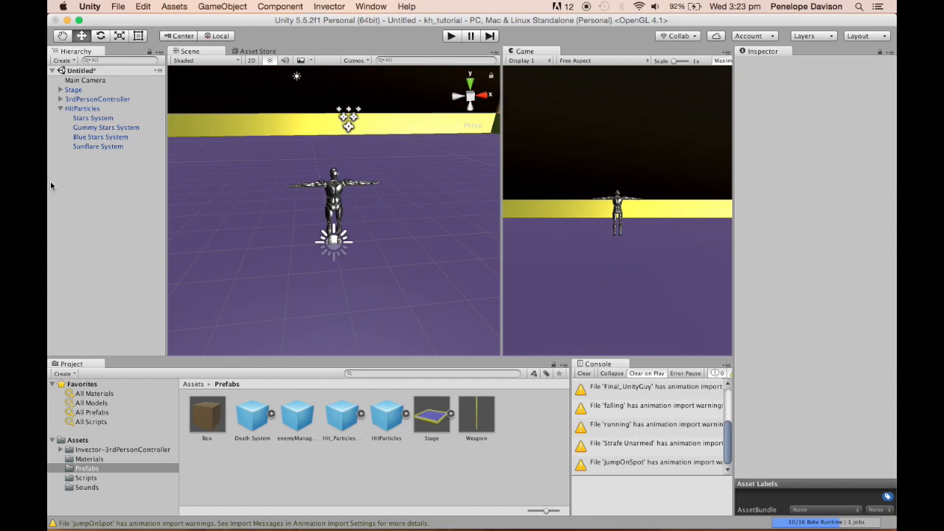
pyautogui.click(100, 119)
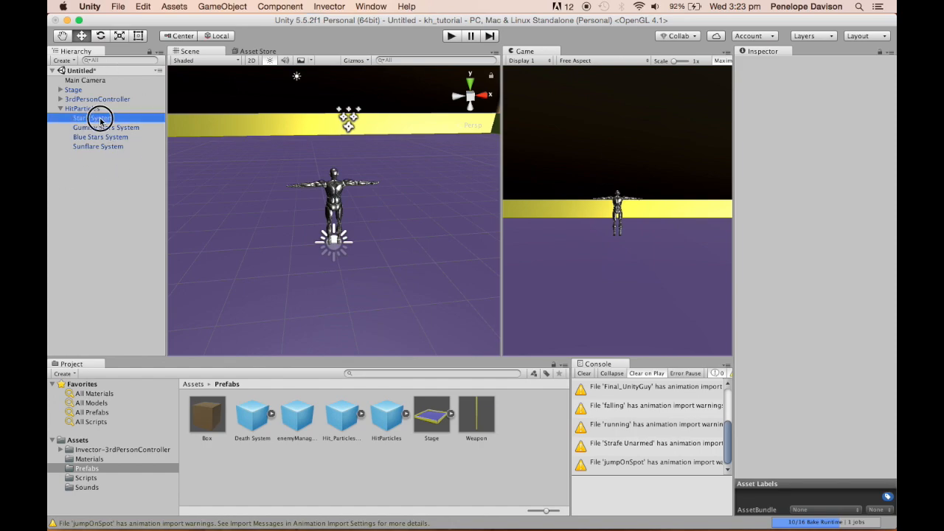
pyautogui.scroll(-5, 783, 326)
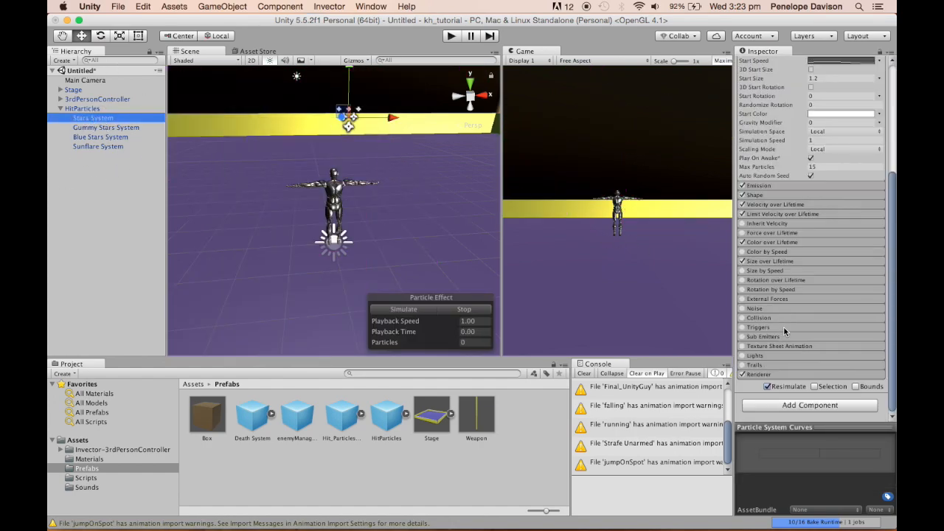
pyautogui.click(782, 375)
pyautogui.scroll(-4, 782, 375)
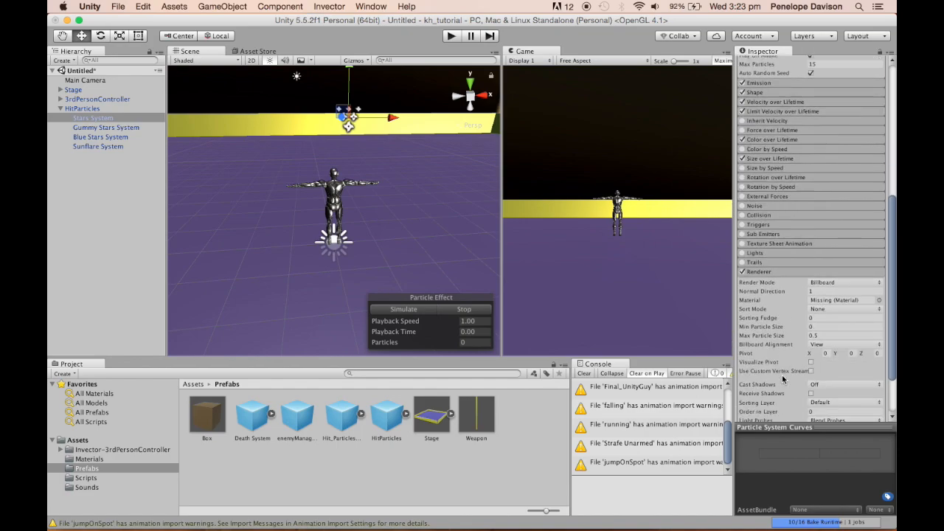
pyautogui.click(879, 264)
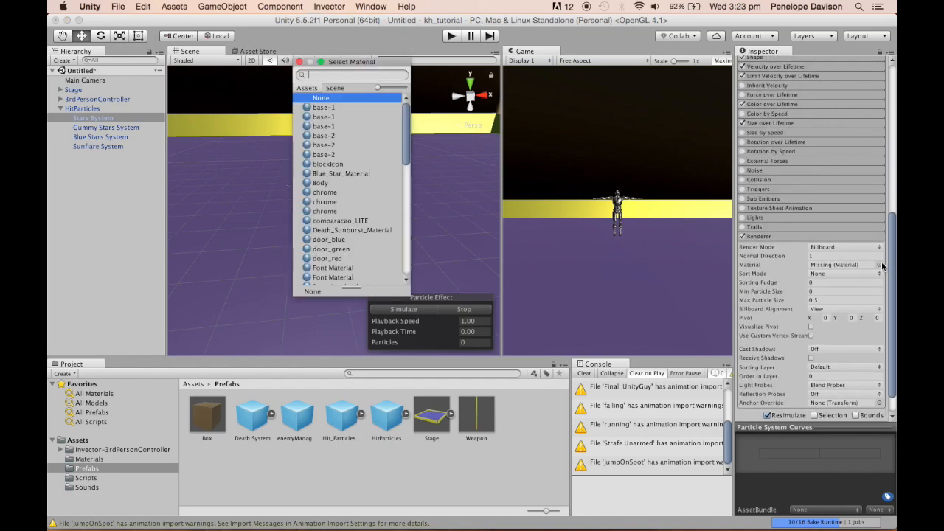
pyautogui.write('star')
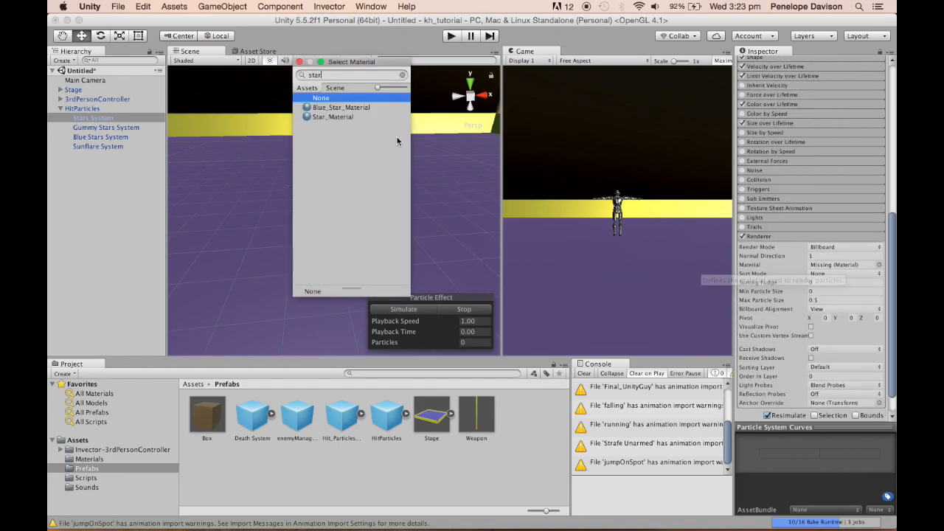
pyautogui.click(354, 116)
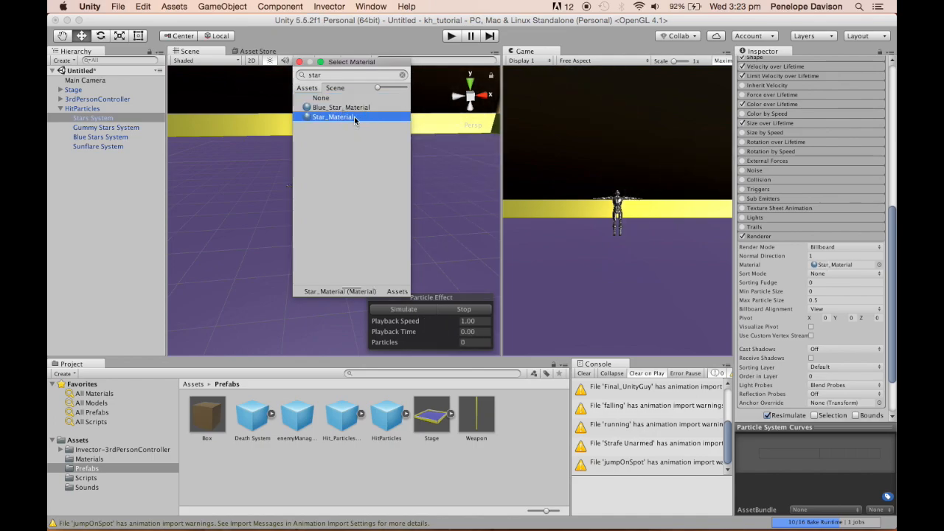
pyautogui.doubleClick(354, 117)
# Step: Assign Gummy_Material as the Renderer material of the Gummy Stars System
pyautogui.click(126, 128)
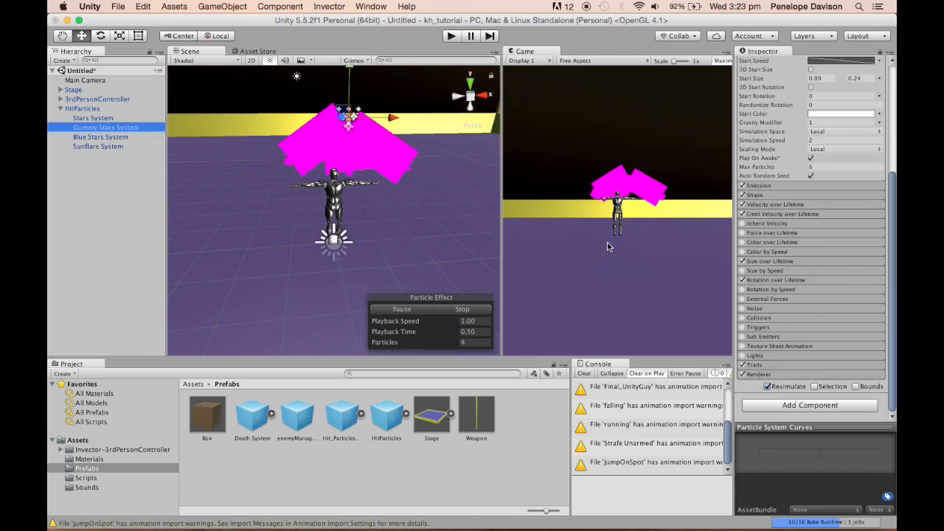
pyautogui.click(856, 375)
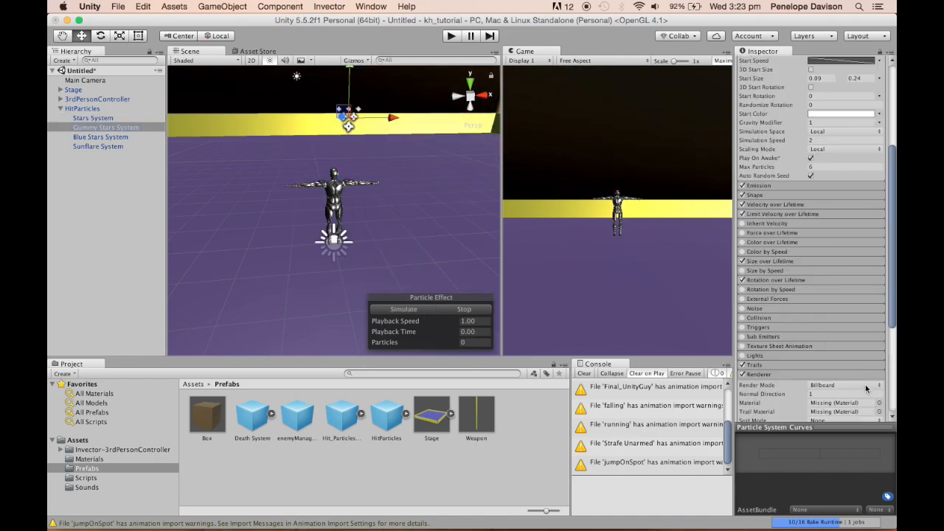
pyautogui.click(878, 402)
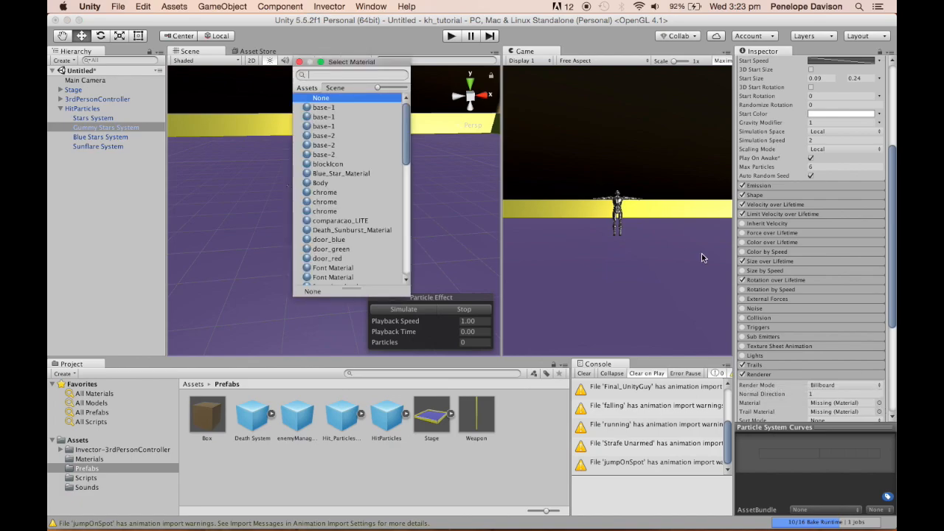
pyautogui.write('gummy')
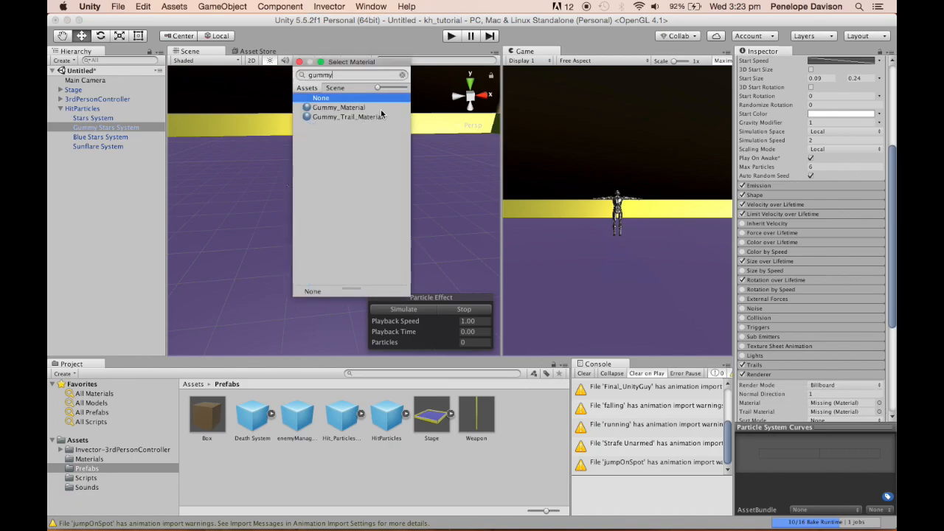
pyautogui.doubleClick(382, 114)
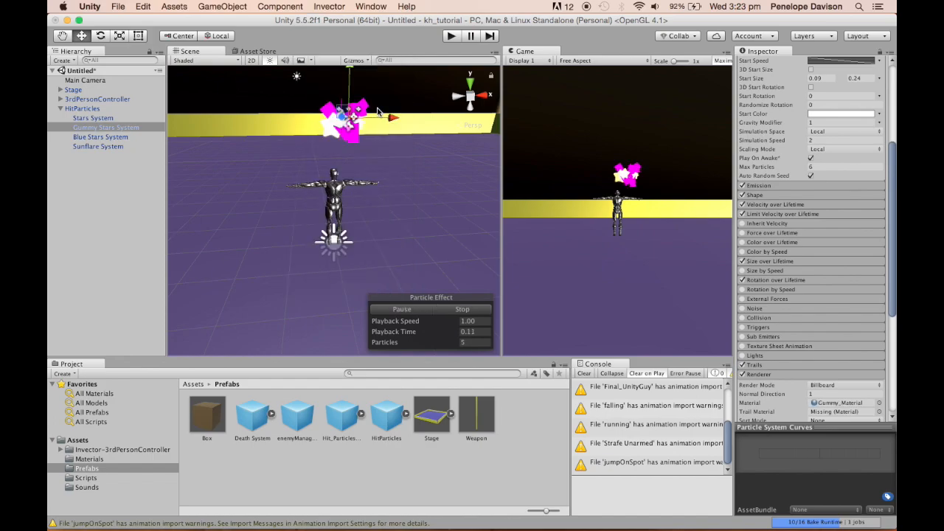
# Step: Assign Blue_Star_Material as the Renderer material of the Blue Stars System
pyautogui.click(123, 137)
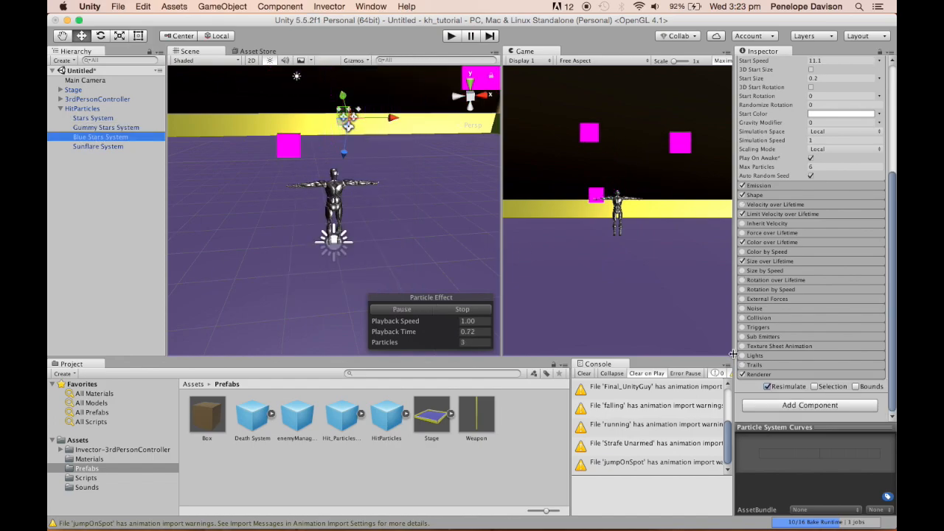
pyautogui.click(804, 374)
pyautogui.scroll(-2, 804, 377)
pyautogui.scroll(-1, 804, 376)
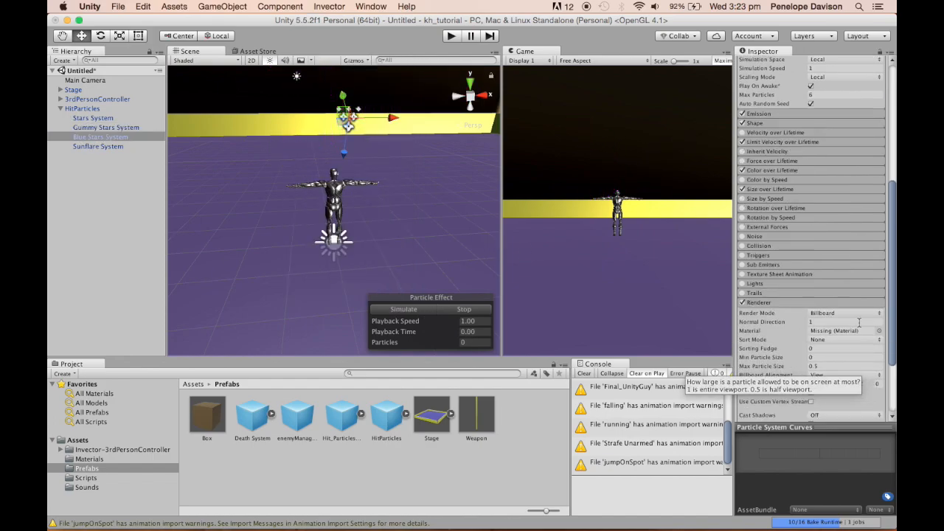
pyautogui.click(879, 332)
pyautogui.write('blue')
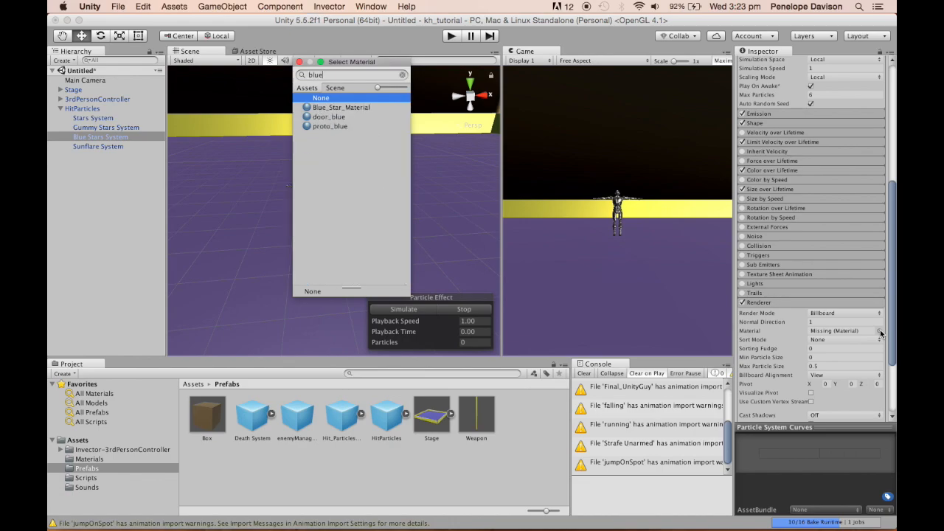
pyautogui.doubleClick(342, 108)
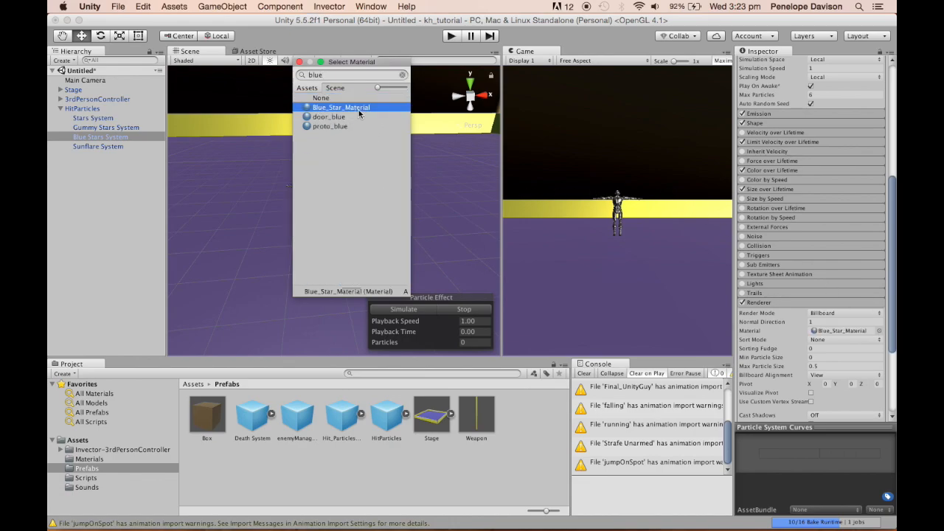
# Step: Assign Sunflare_Material as the Renderer material of the Sunflare System
pyautogui.click(98, 146)
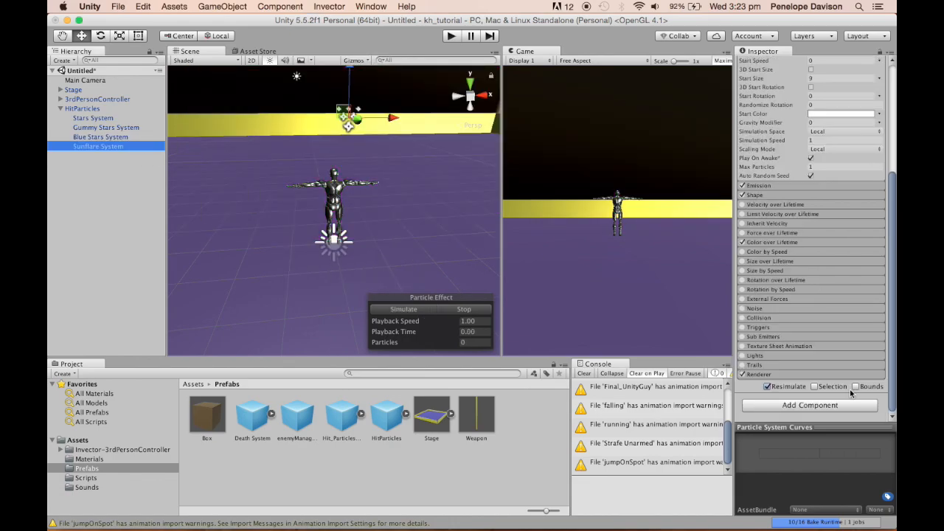
pyautogui.click(850, 377)
pyautogui.scroll(-5, 849, 339)
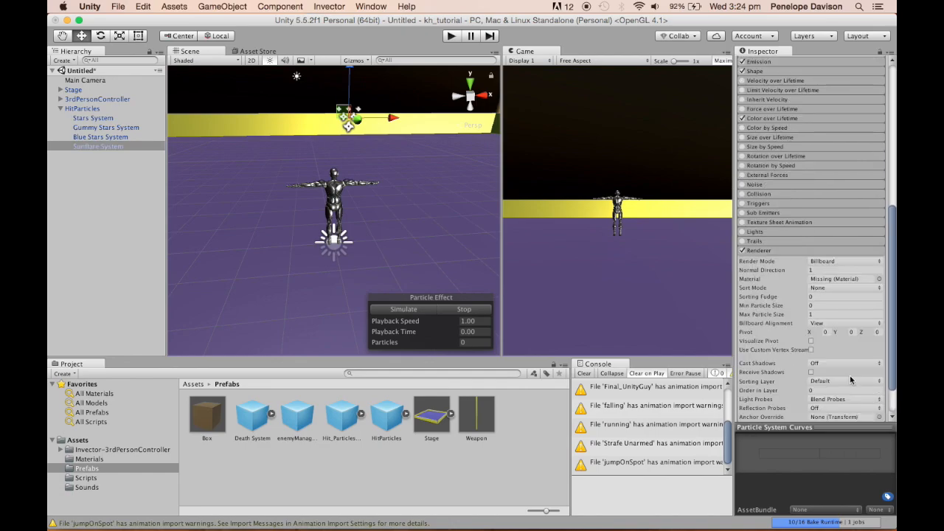
pyautogui.click(879, 280)
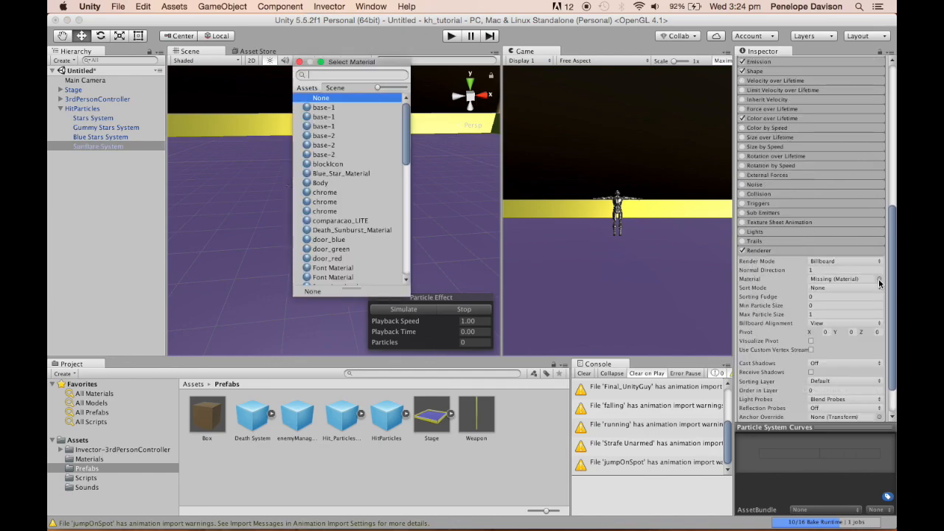
pyautogui.write('sunfl')
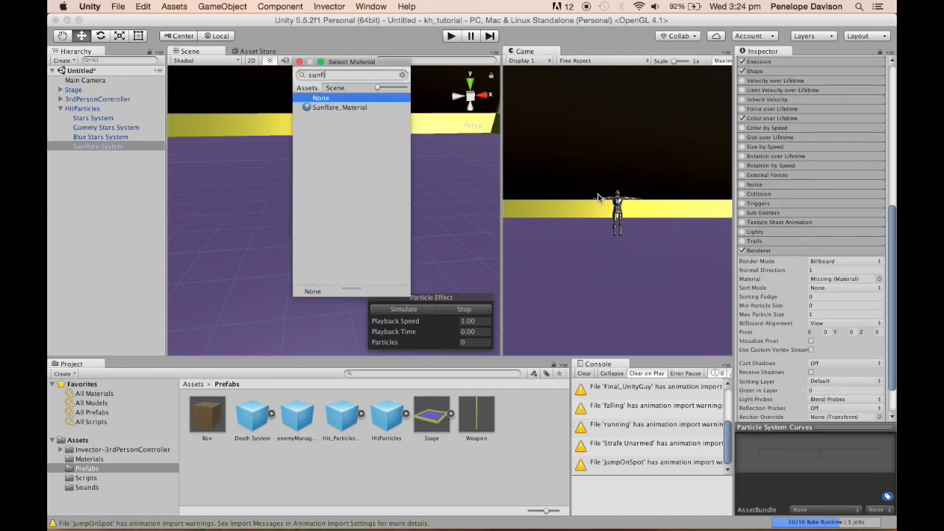
pyautogui.doubleClick(368, 108)
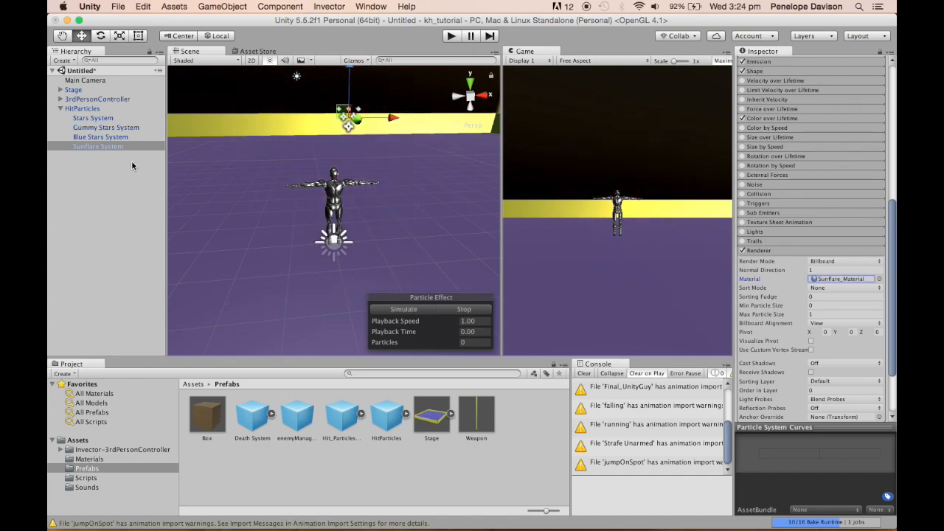
# Step: Focus the scene on HitParticles, widen the Game view, and simulate the Stars System to preview its effect
pyautogui.doubleClick(93, 109)
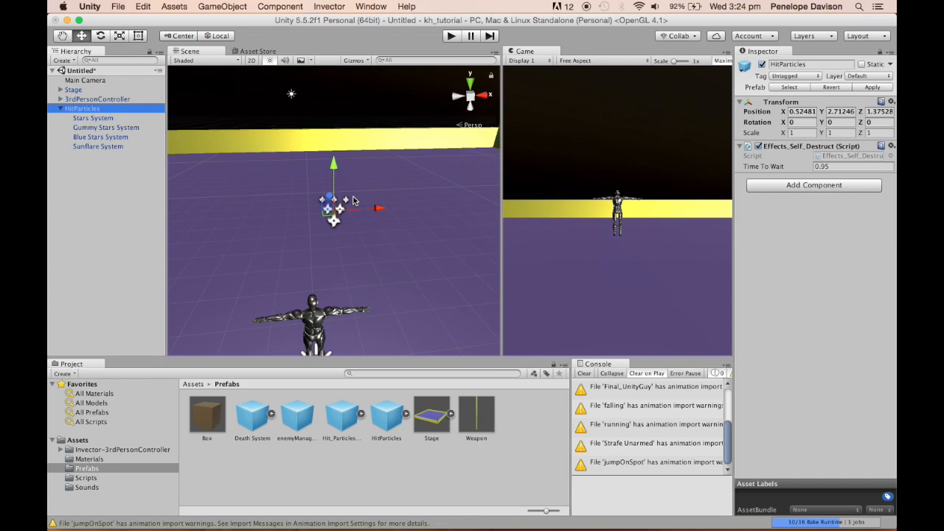
pyautogui.click(127, 121)
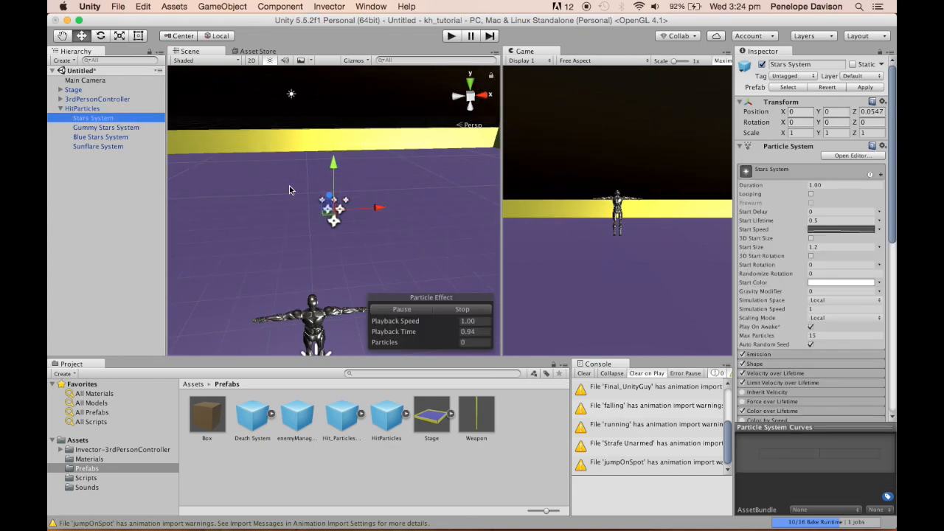
pyautogui.scroll(-3, 290, 190)
pyautogui.moveTo(502, 177); pyautogui.dragTo(448, 172)
pyautogui.click(344, 309)
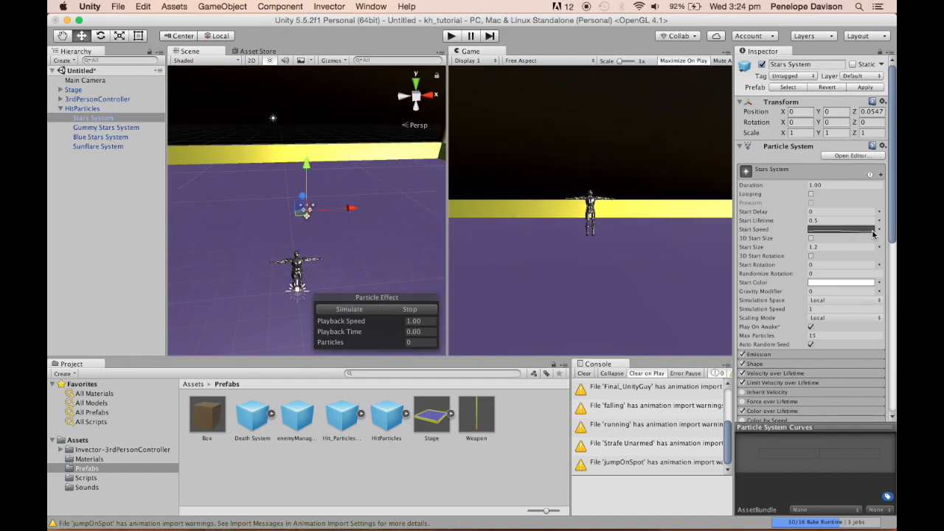
# Step: Examine the Emission burst settings of the Stars System and replay its simulation
pyautogui.click(809, 355)
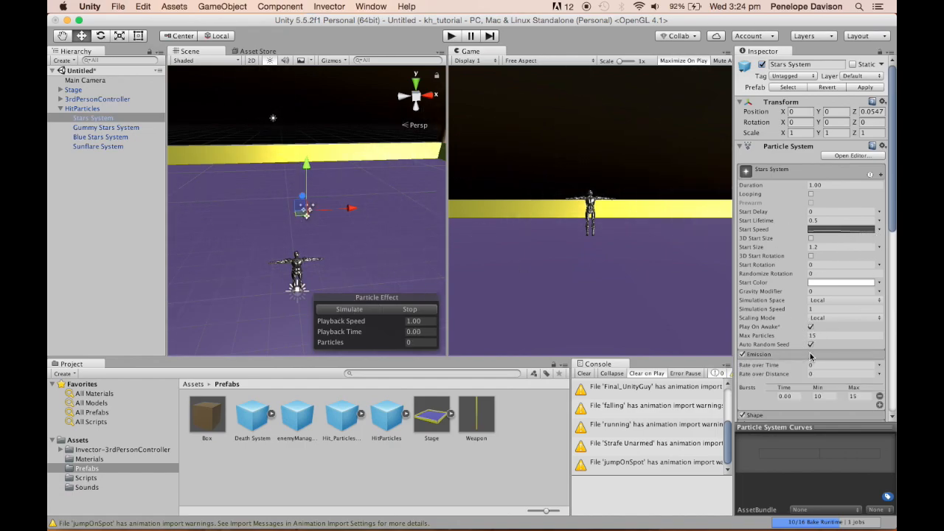
pyautogui.scroll(-1, 800, 369)
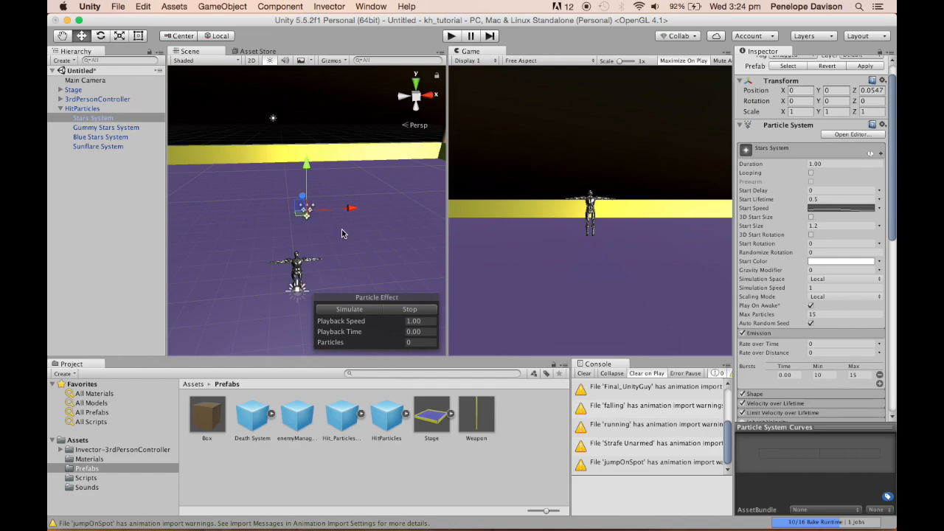
pyautogui.click(348, 309)
pyautogui.scroll(2, 811, 252)
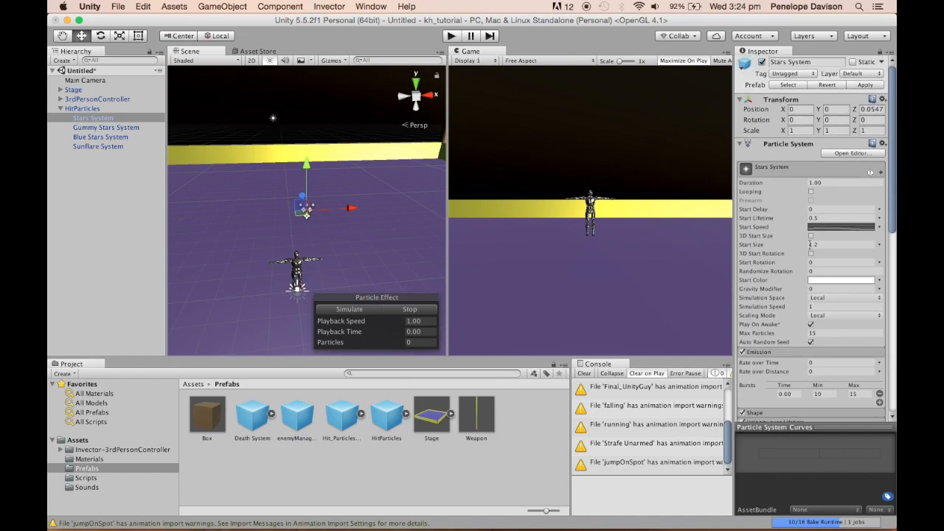
# Step: Open the Stars System's Start Speed curve in an enlarged curve editor and save it as a new curve preset
pyautogui.click(830, 228)
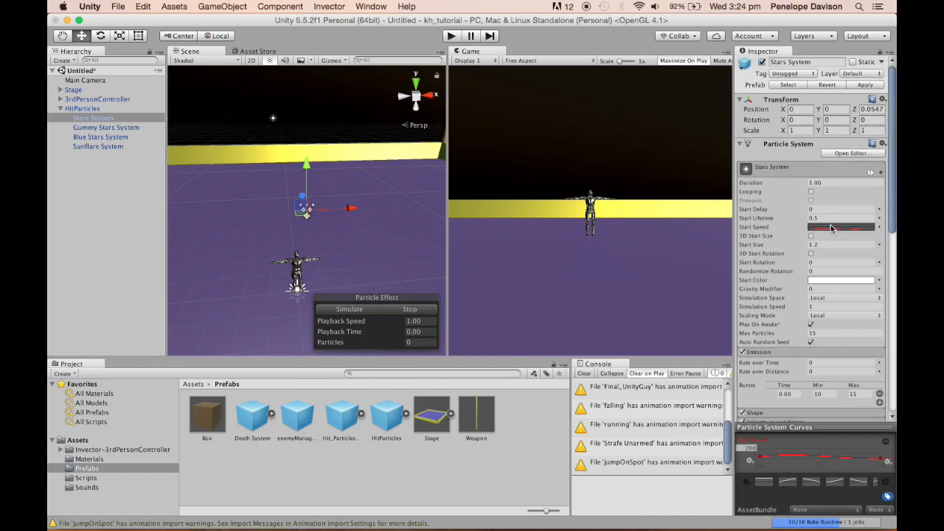
pyautogui.moveTo(810, 427); pyautogui.dragTo(810, 297)
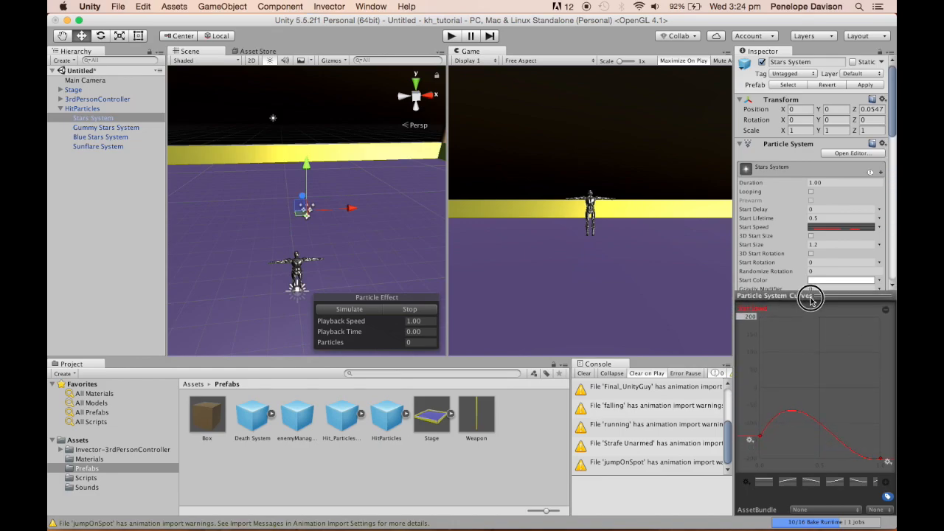
pyautogui.click(759, 437)
pyautogui.moveTo(774, 411)
pyautogui.mouseDown()
pyautogui.moveTo(786, 424)
pyautogui.moveTo(784, 406)
pyautogui.mouseUp()
pyautogui.click(780, 423)
pyautogui.click(748, 483)
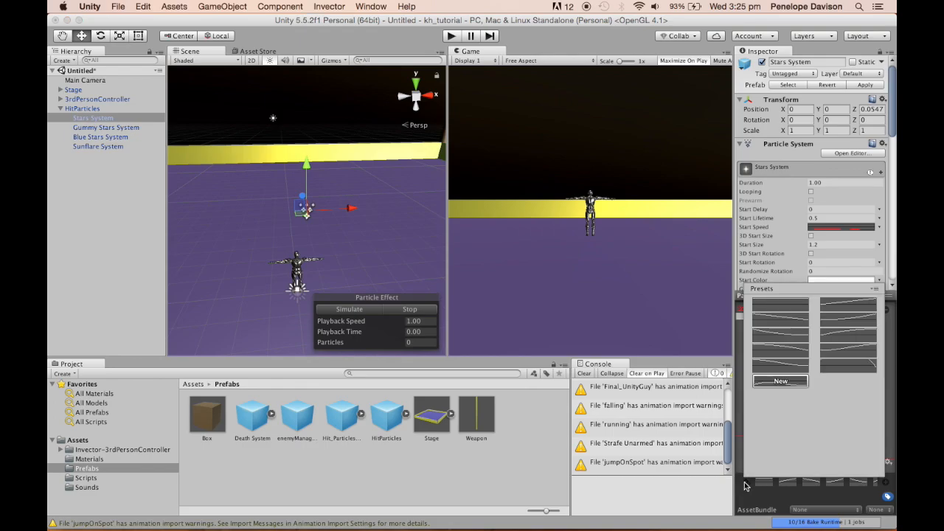
pyautogui.click(783, 380)
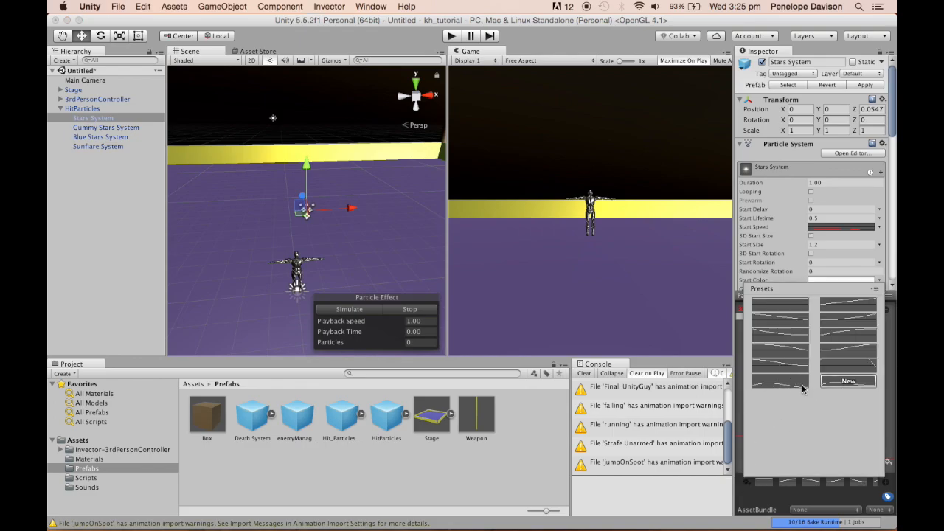
pyautogui.click(684, 494)
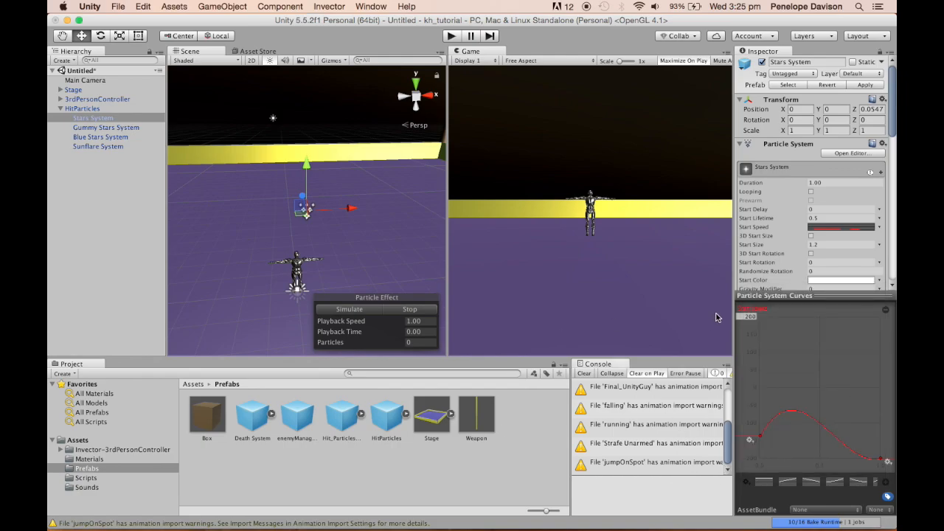
# Step: Shrink the curve editor, expand the Stars System's Shape module, and inspect its hemisphere emitter from several angles
pyautogui.click(801, 298)
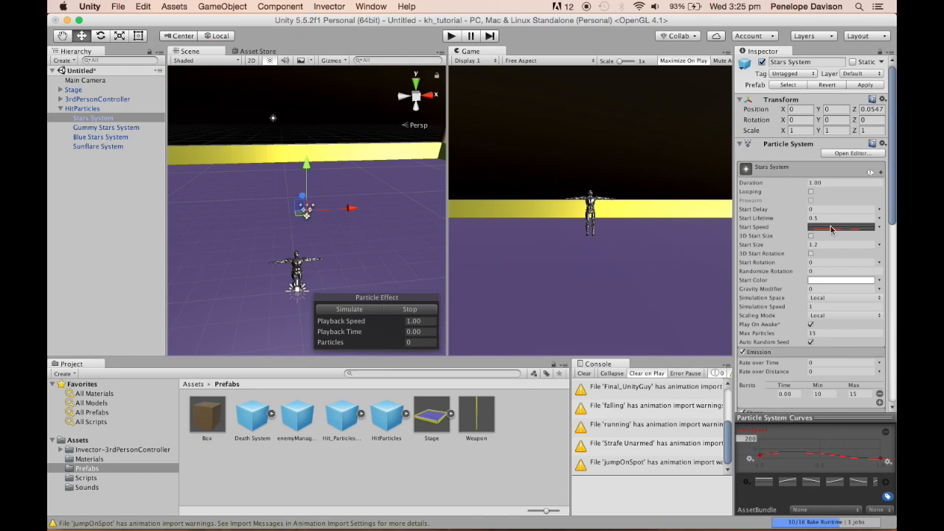
pyautogui.scroll(-2, 828, 264)
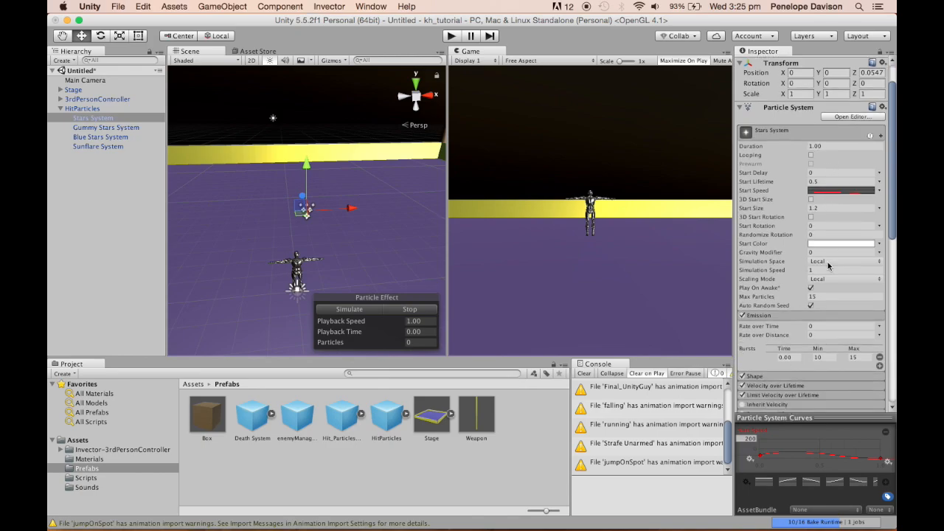
pyautogui.scroll(-5, 828, 264)
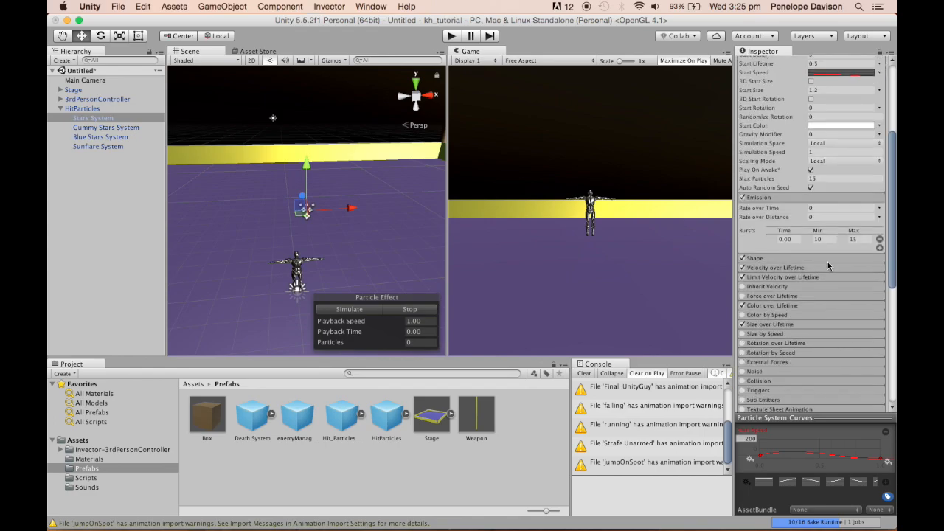
pyautogui.click(812, 258)
pyautogui.scroll(-3, 808, 251)
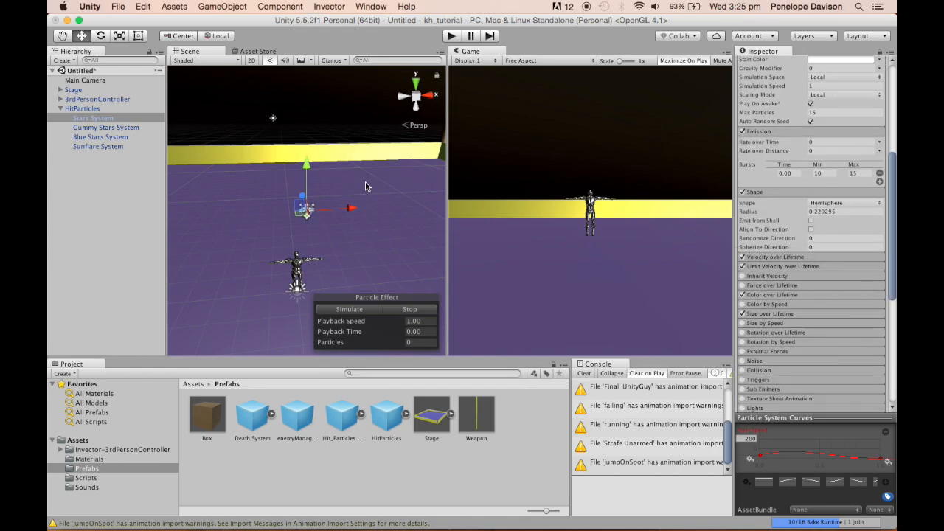
pyautogui.scroll(5, 352, 176)
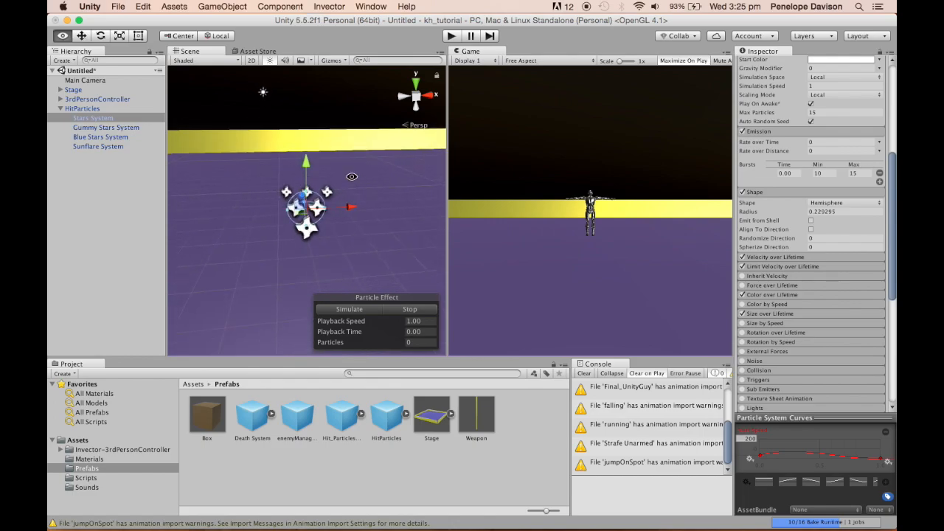
pyautogui.keyDown('alt'); pyautogui.moveTo(352, 177); pyautogui.dragTo(322, 231); pyautogui.keyUp('alt')
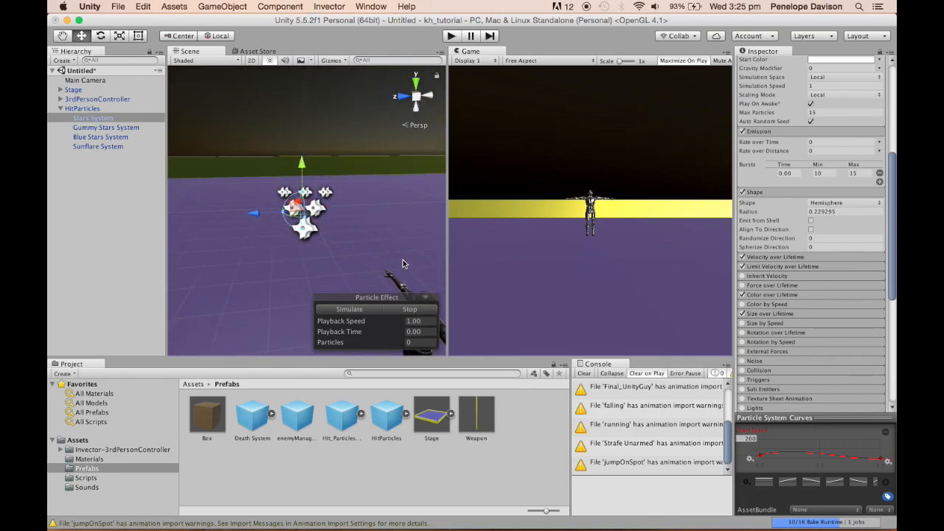
pyautogui.keyDown('alt'); pyautogui.moveTo(383, 222); pyautogui.dragTo(51, 265); pyautogui.keyUp('alt')
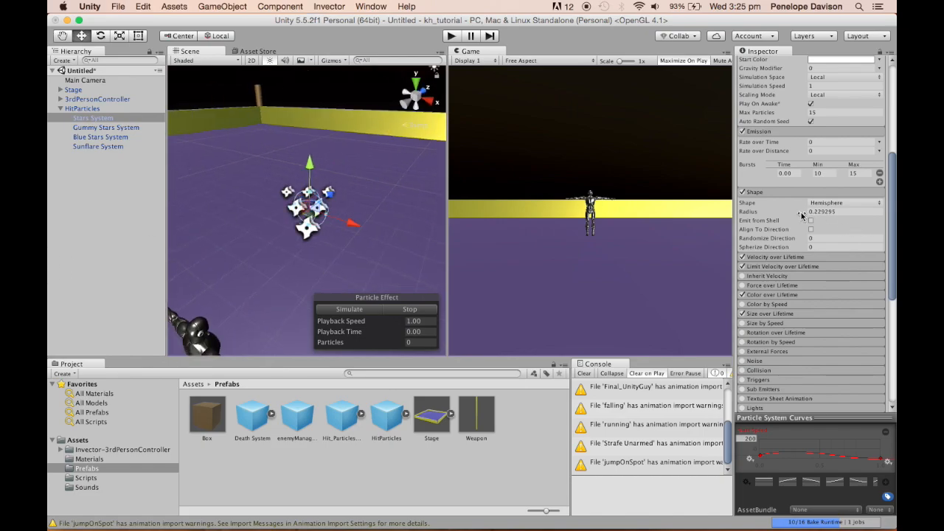
# Step: Set the Shape radius of the Stars System to 0.24 and simulate the effect
pyautogui.moveTo(801, 215)
pyautogui.mouseDown()
pyautogui.moveTo(826, 214)
pyautogui.moveTo(804, 213)
pyautogui.moveTo(826, 212)
pyautogui.moveTo(816, 212)
pyautogui.mouseUp()
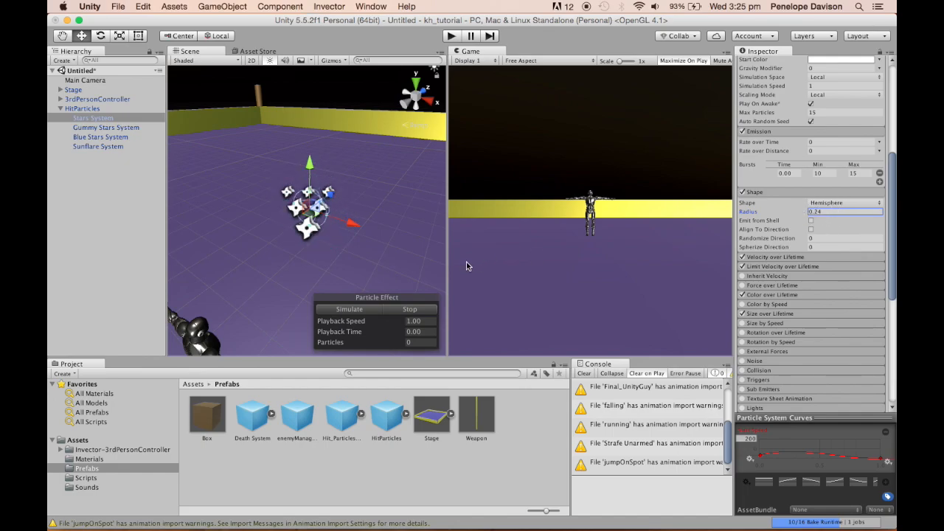
pyautogui.keyDown('alt'); pyautogui.moveTo(310, 264); pyautogui.dragTo(423, 204); pyautogui.keyUp('alt')
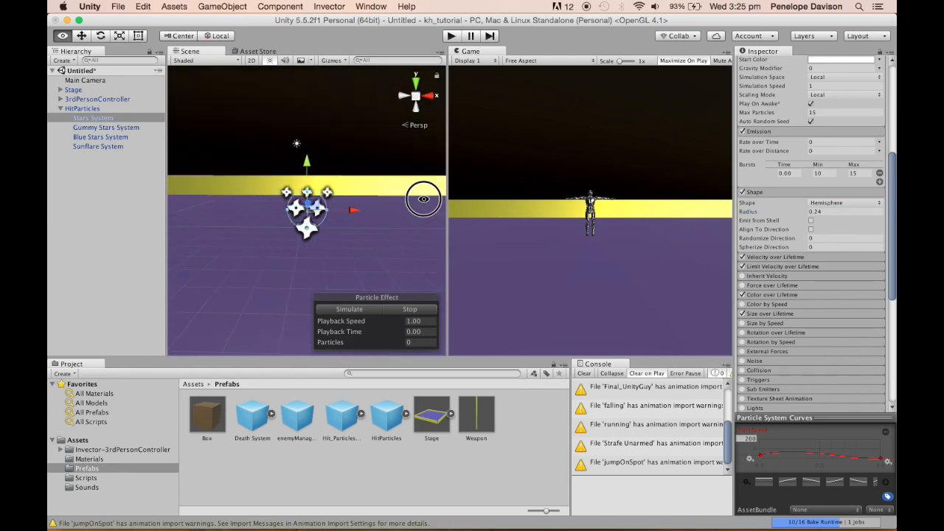
pyautogui.click(359, 310)
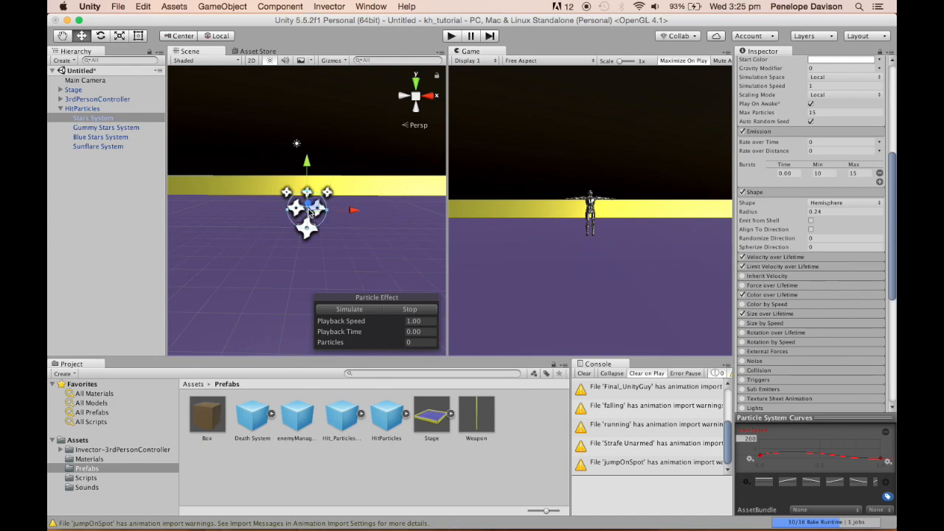
# Step: Expand the Stars System's Velocity over Lifetime module, examine its X, Y and Z curves, and collapse it
pyautogui.click(826, 258)
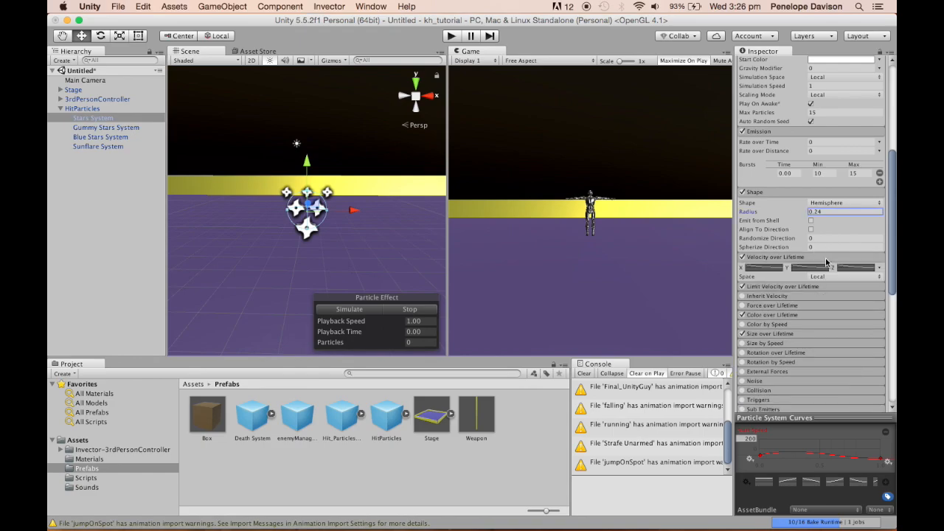
pyautogui.click(761, 268)
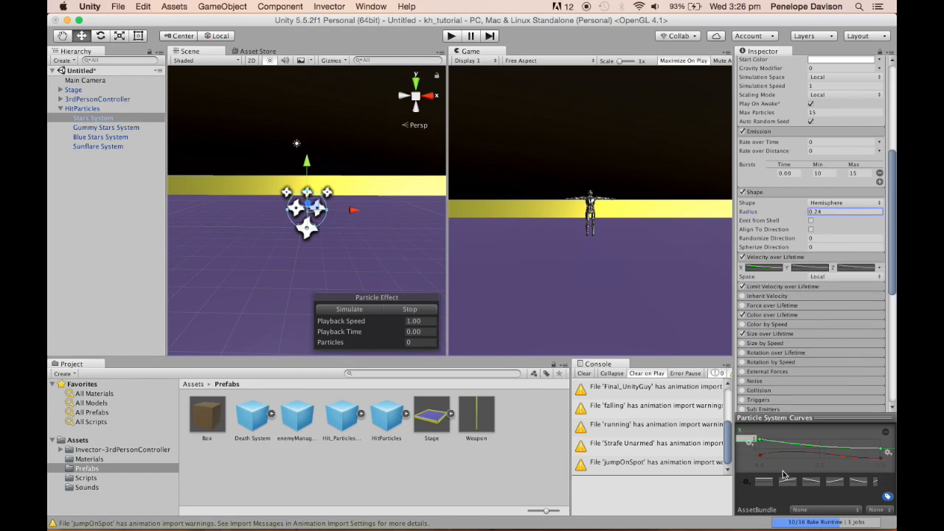
pyautogui.click(810, 267)
pyautogui.click(848, 269)
pyautogui.click(799, 258)
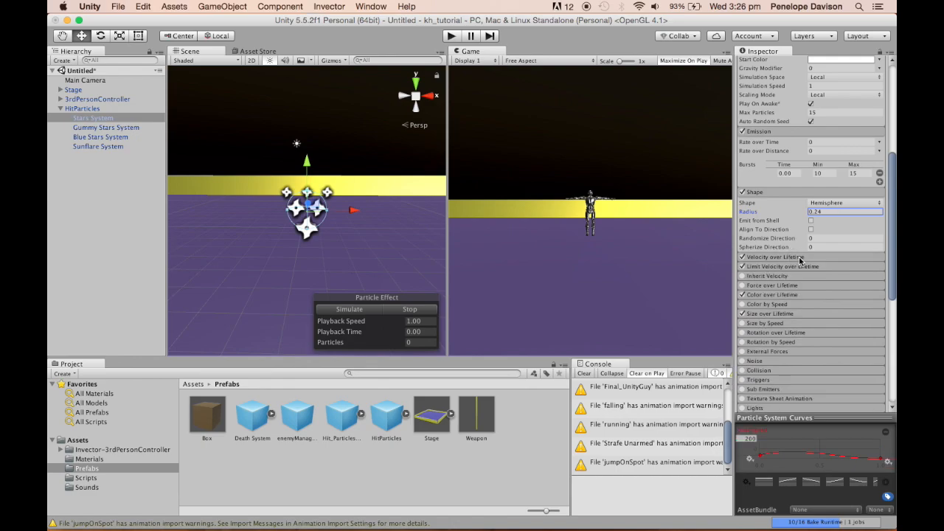
# Step: Examine the Stars System's Limit Velocity over Lifetime settings, simulate the effect, and collapse the module
pyautogui.click(807, 267)
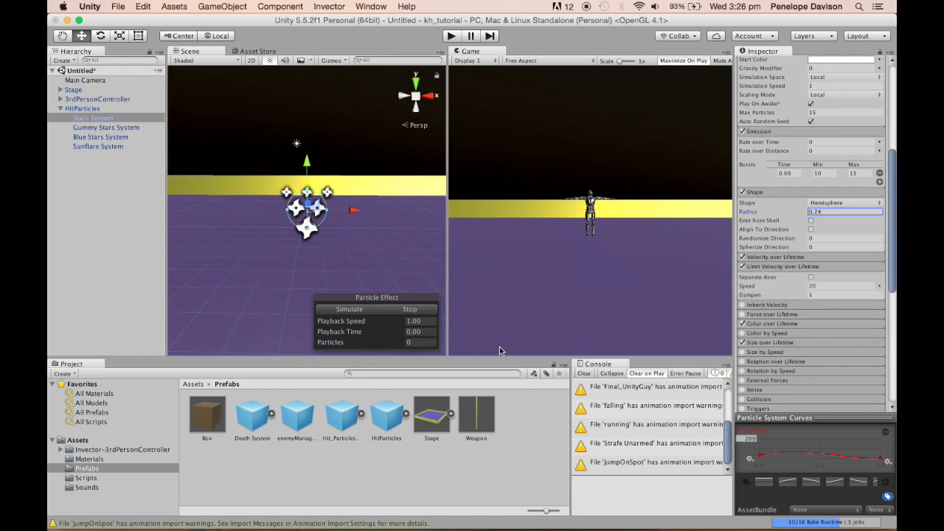
pyautogui.click(338, 310)
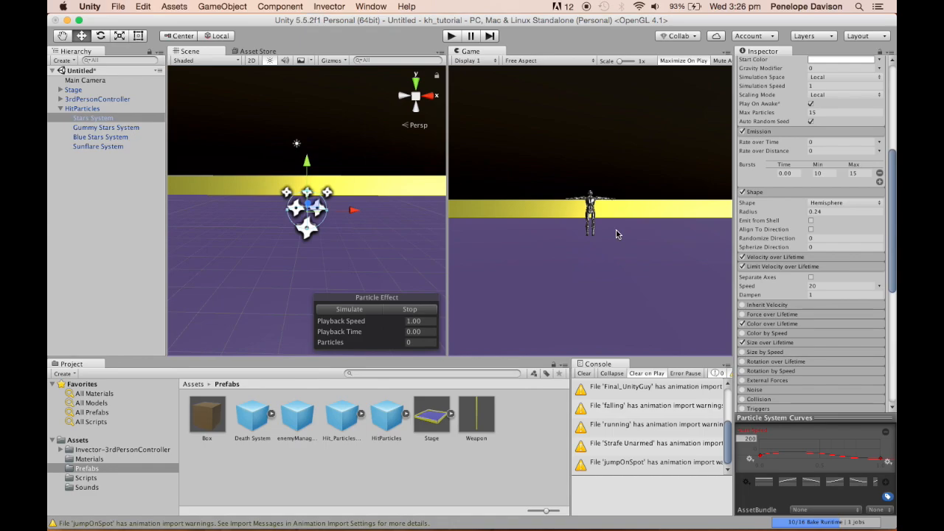
pyautogui.scroll(-4, 325, 203)
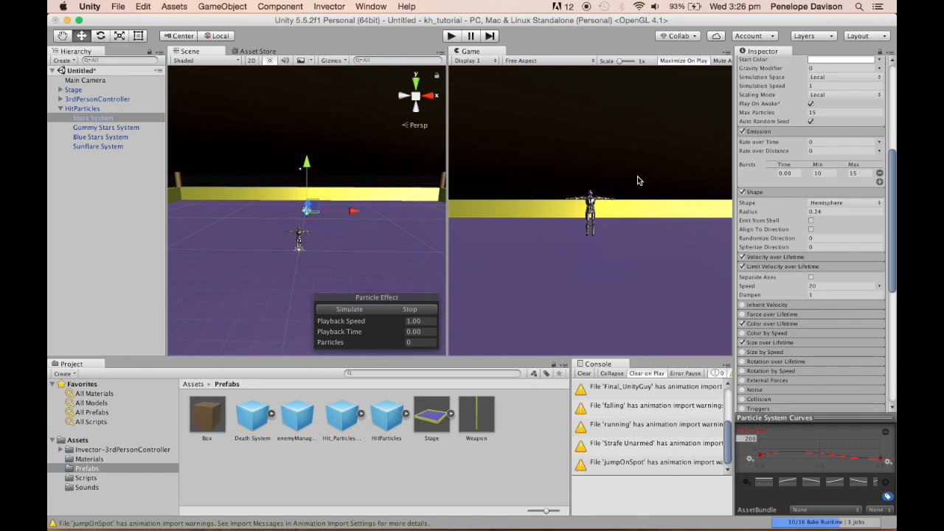
pyautogui.click(767, 267)
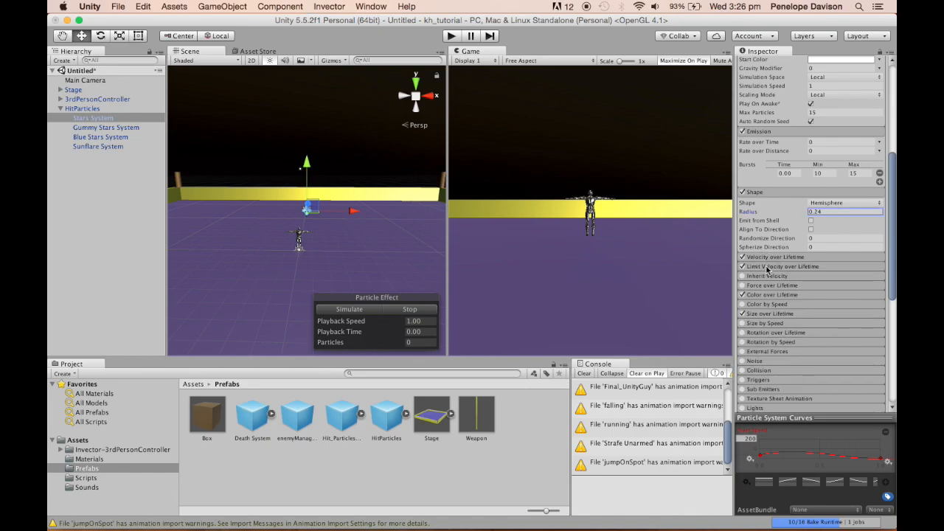
# Step: Inspect the colour keys of the Stars System's Color over Lifetime gradient, including the colour of the final black key
pyautogui.click(779, 295)
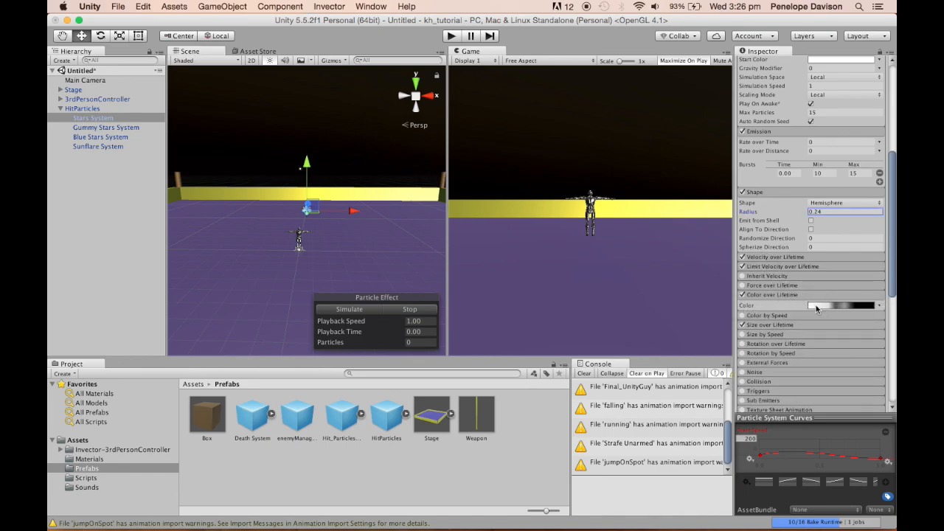
pyautogui.click(817, 305)
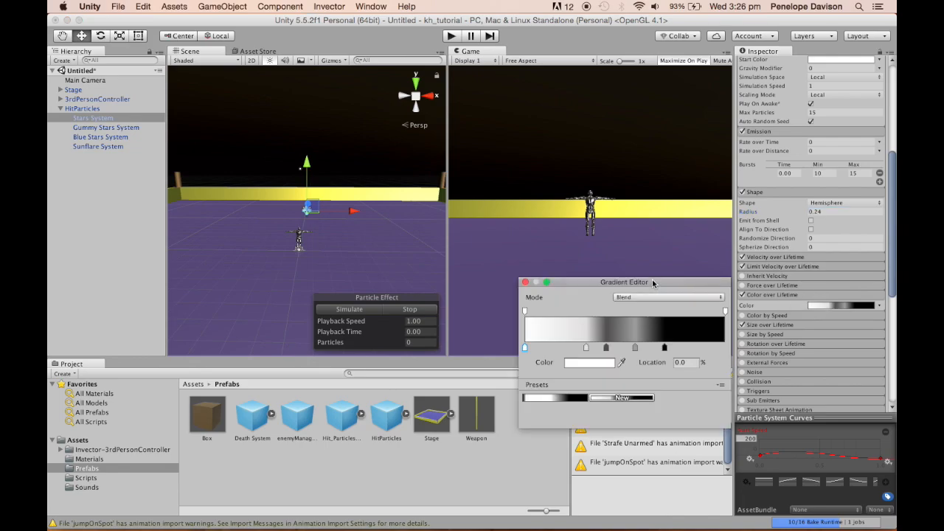
pyautogui.moveTo(653, 282); pyautogui.dragTo(499, 261)
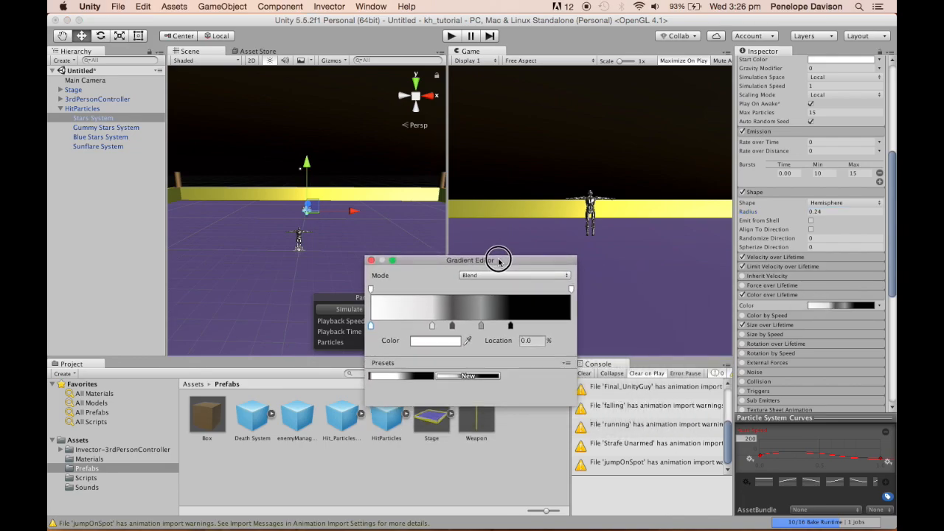
pyautogui.click(452, 326)
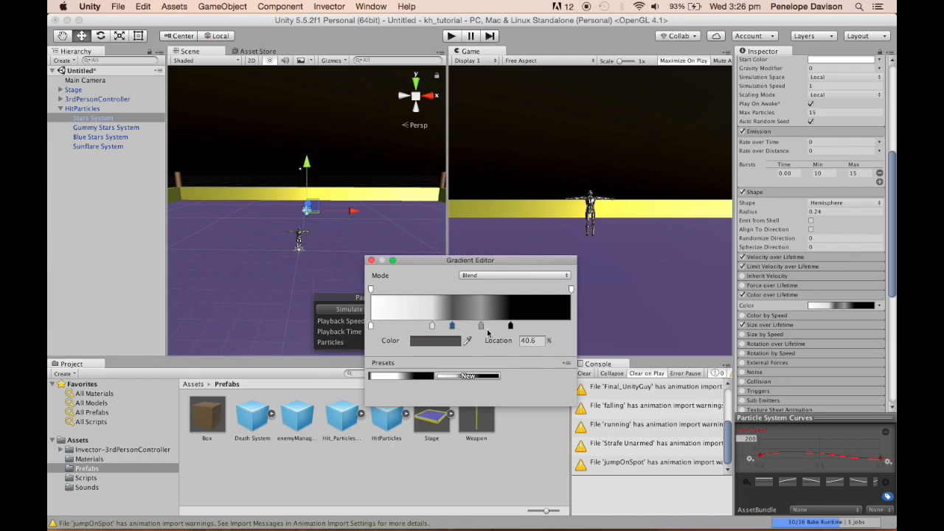
pyautogui.click(481, 326)
pyautogui.click(510, 326)
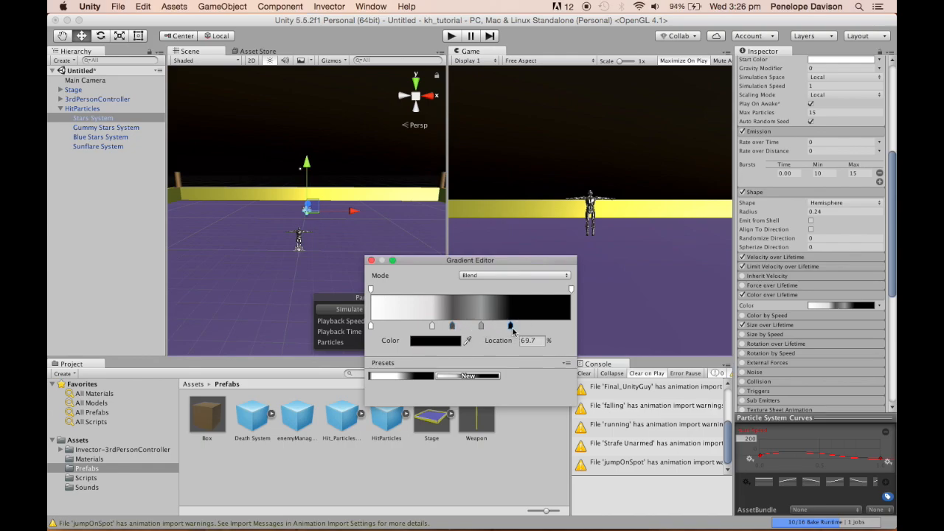
pyautogui.doubleClick(512, 328)
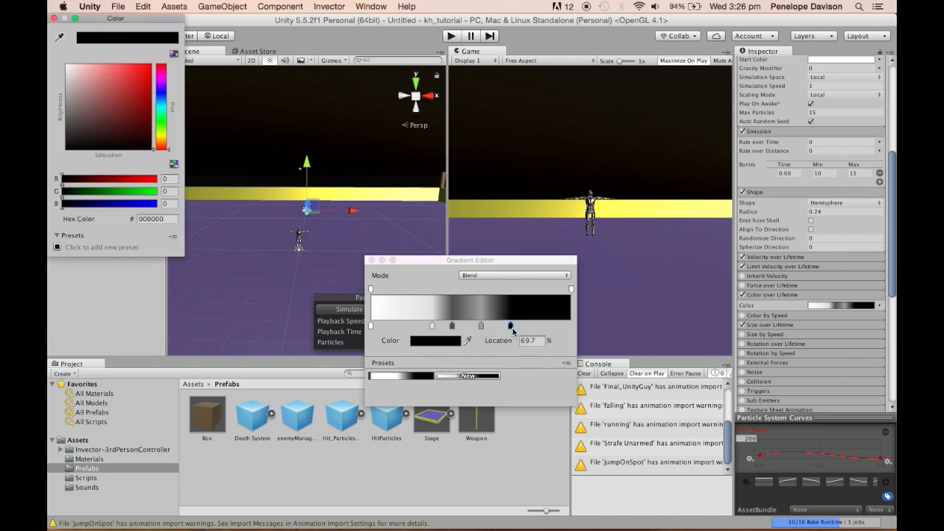
pyautogui.click(54, 19)
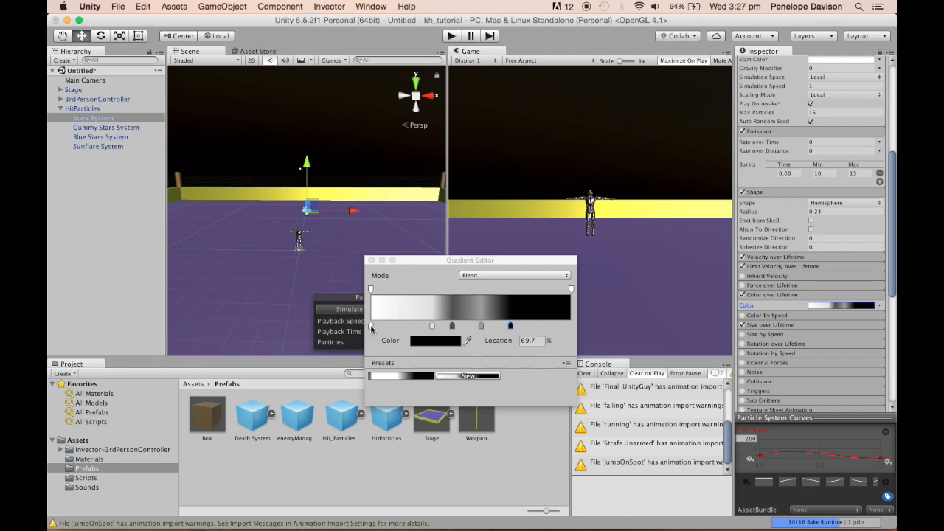
pyautogui.click(449, 36)
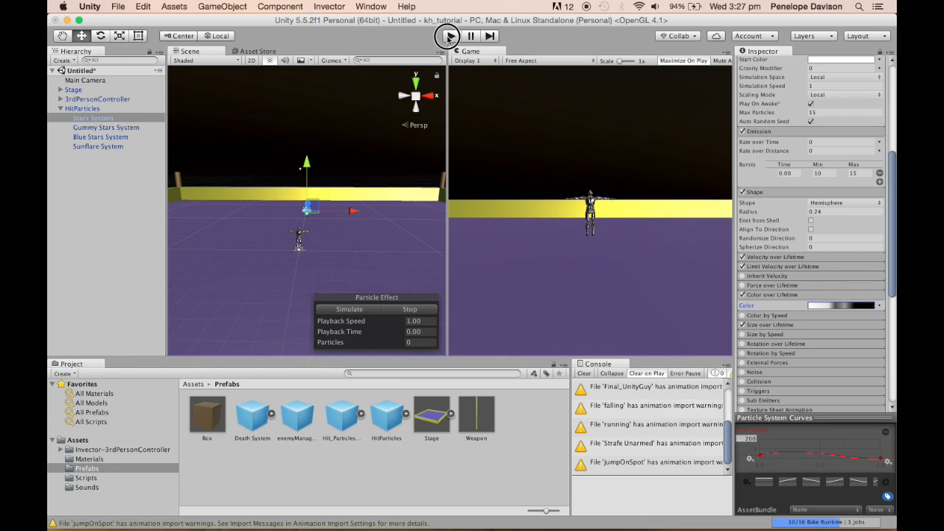
# Step: Turn on Looping for the Stars System and simulate the effect
pyautogui.click(349, 309)
pyautogui.scroll(10, 815, 127)
pyautogui.click(810, 192)
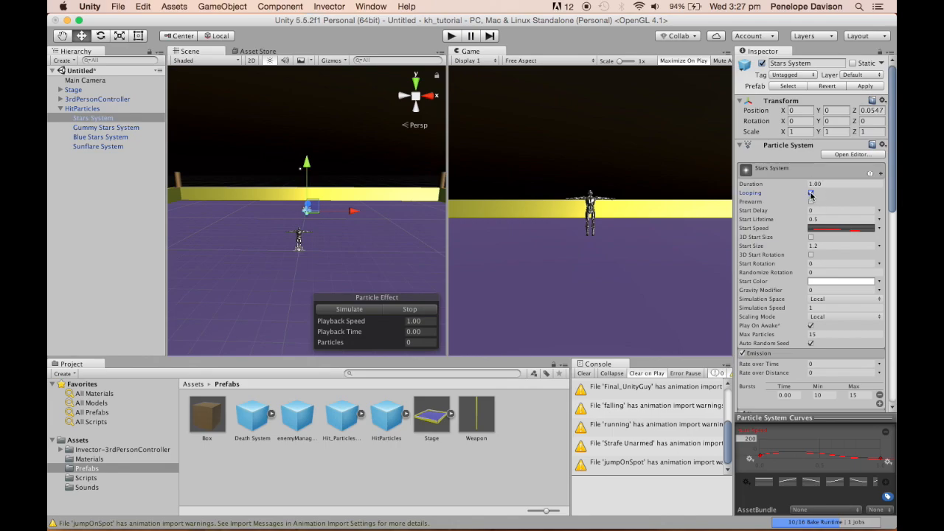
pyautogui.scroll(-5, 776, 258)
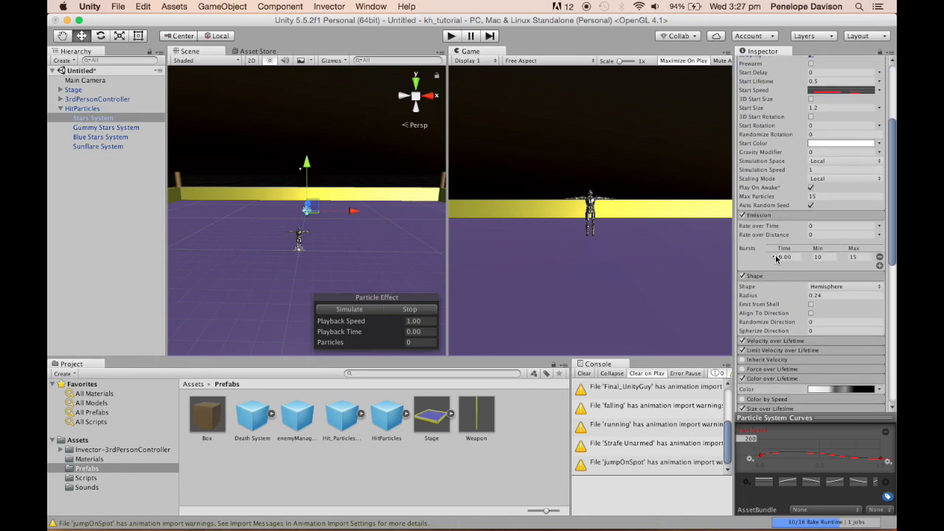
pyautogui.click(342, 311)
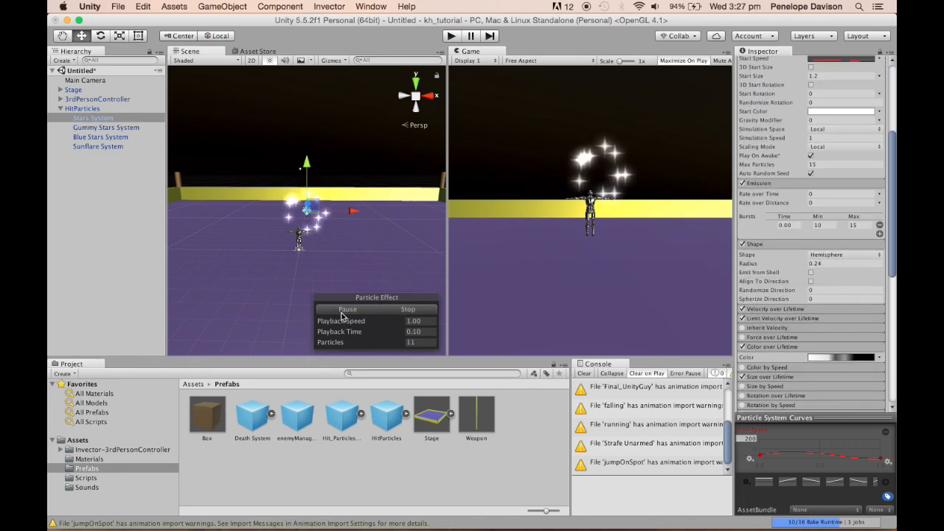
# Step: Change the last colour key of the Color over Lifetime gradient, located at 69.7%, to white (FFFFFF)
pyautogui.click(849, 358)
pyautogui.click(511, 325)
pyautogui.doubleClick(511, 326)
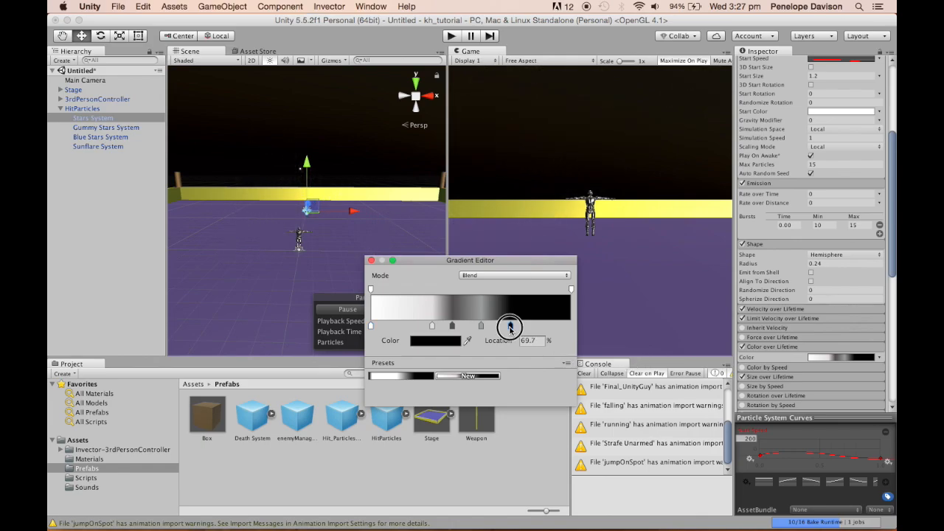
pyautogui.moveTo(76, 99); pyautogui.dragTo(52, 30)
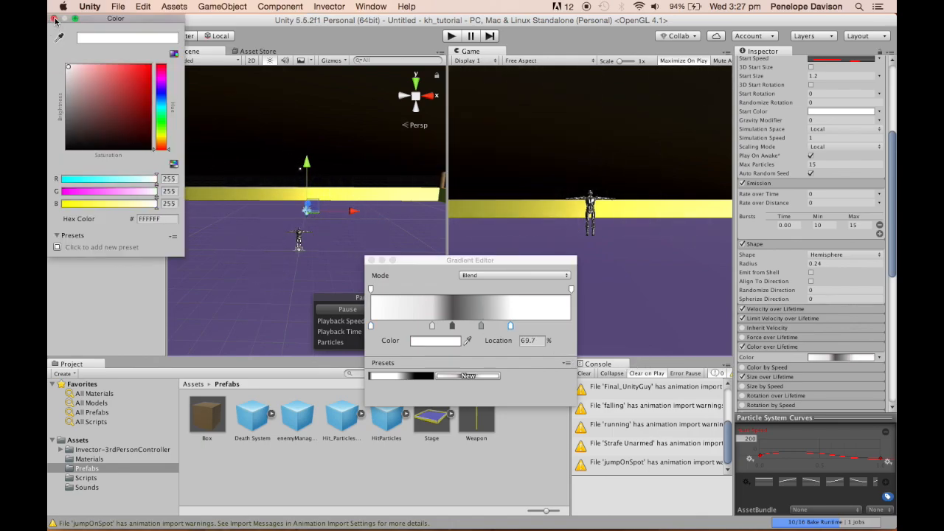
pyautogui.click(53, 19)
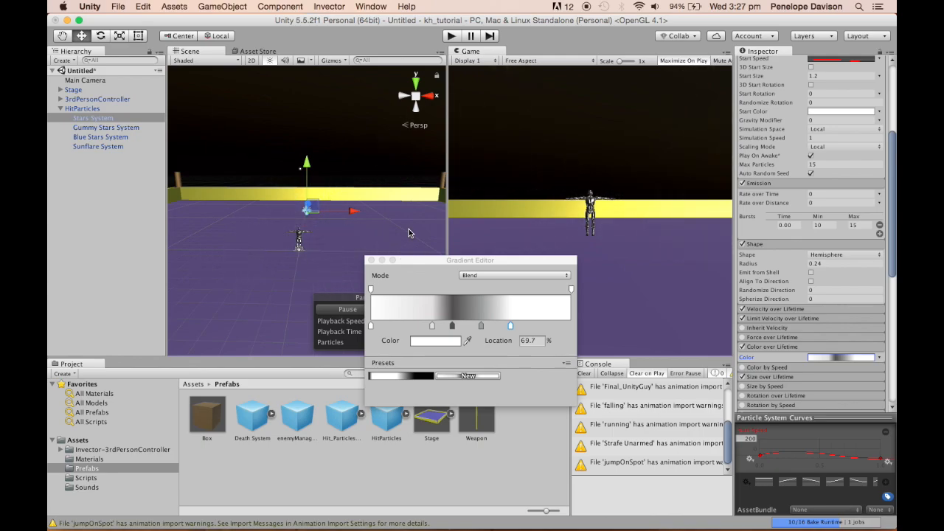
# Step: Set the gradient's last colour key back to black (000000), then recheck the gradient and close its editor
pyautogui.doubleClick(510, 326)
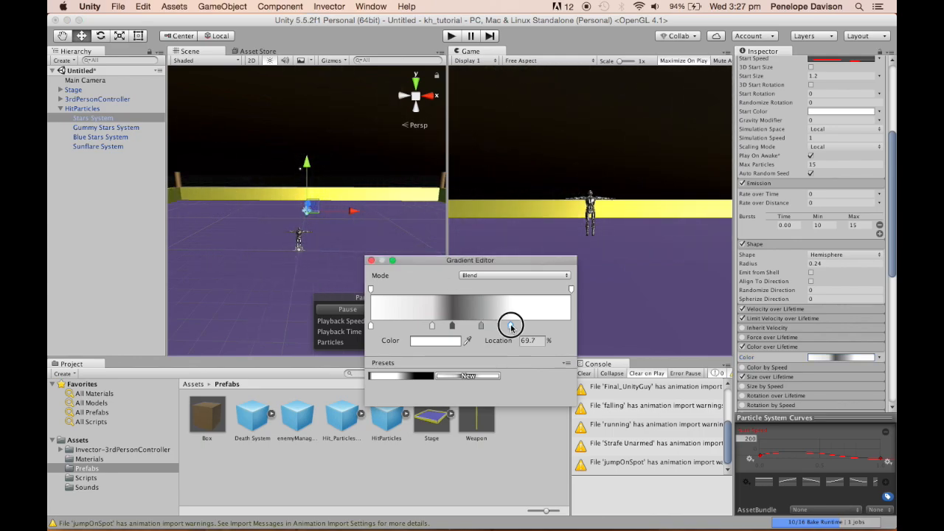
pyautogui.moveTo(78, 118); pyautogui.dragTo(58, 174)
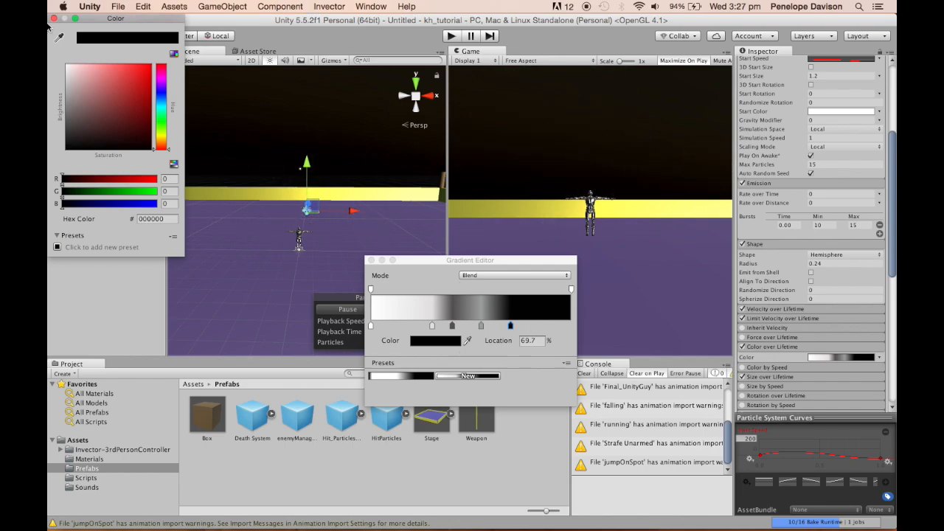
pyautogui.click(54, 19)
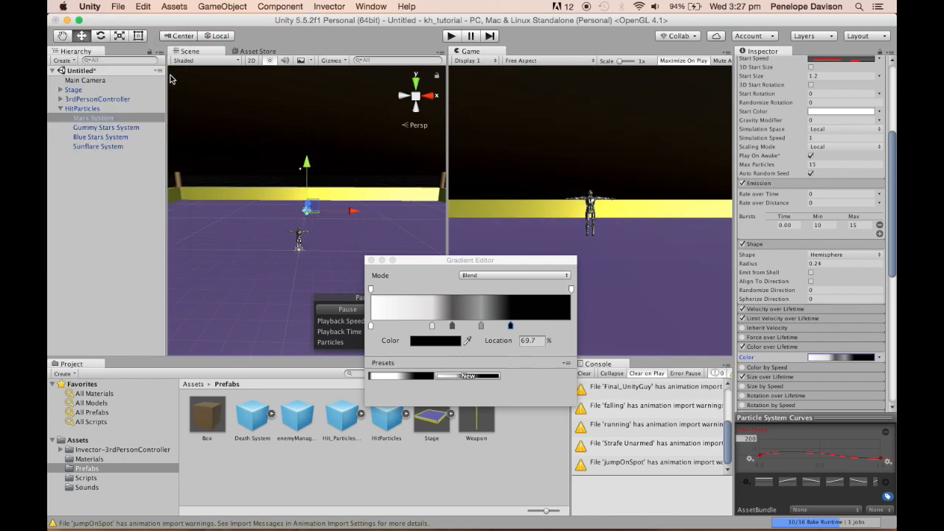
pyautogui.click(371, 260)
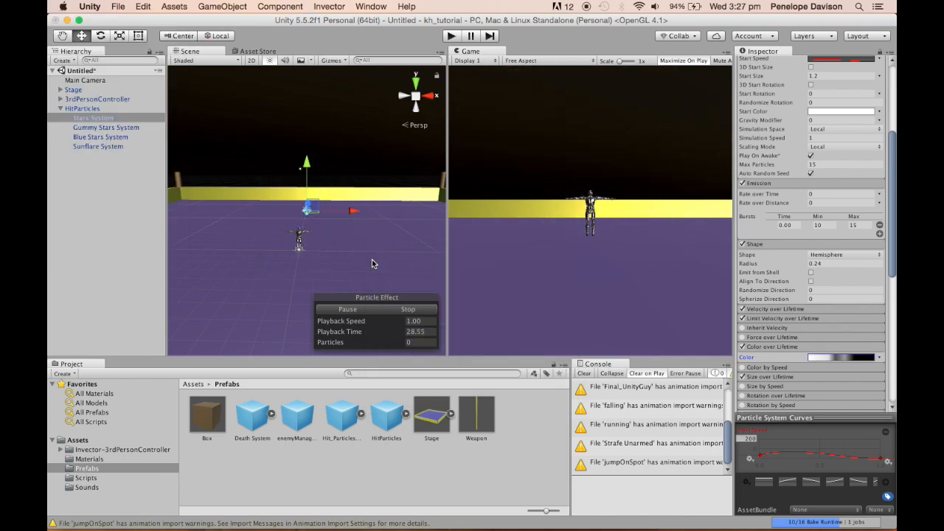
pyautogui.click(843, 360)
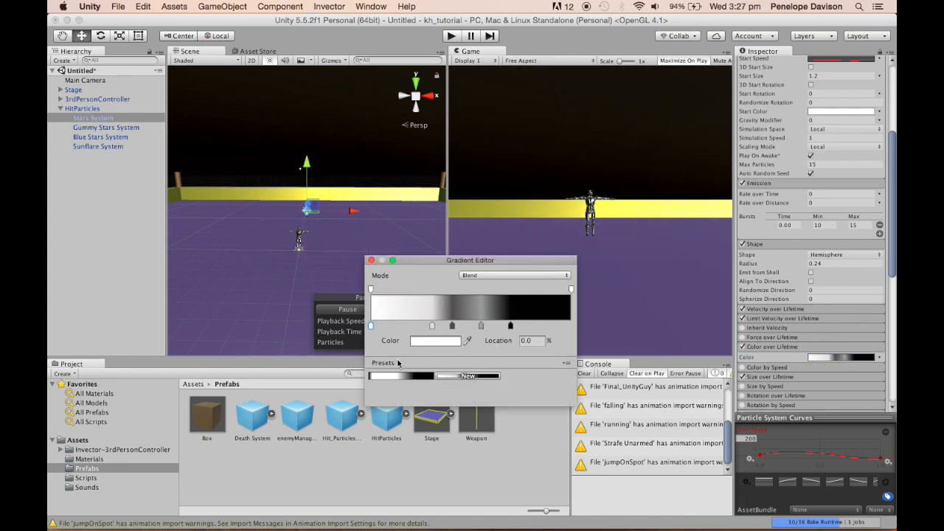
pyautogui.click(372, 261)
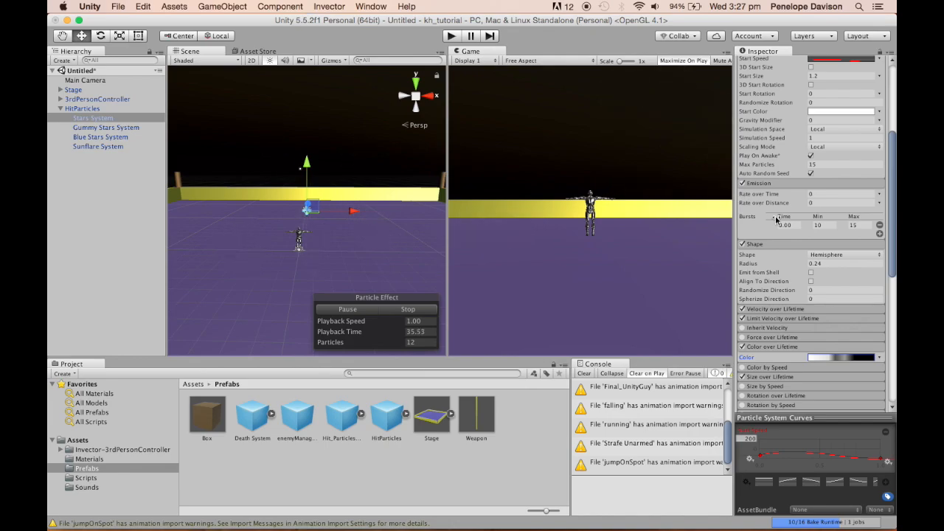
# Step: Expand the Stars System's Size over Lifetime module and apply a gently rising curve preset to its Size
pyautogui.scroll(-5, 787, 228)
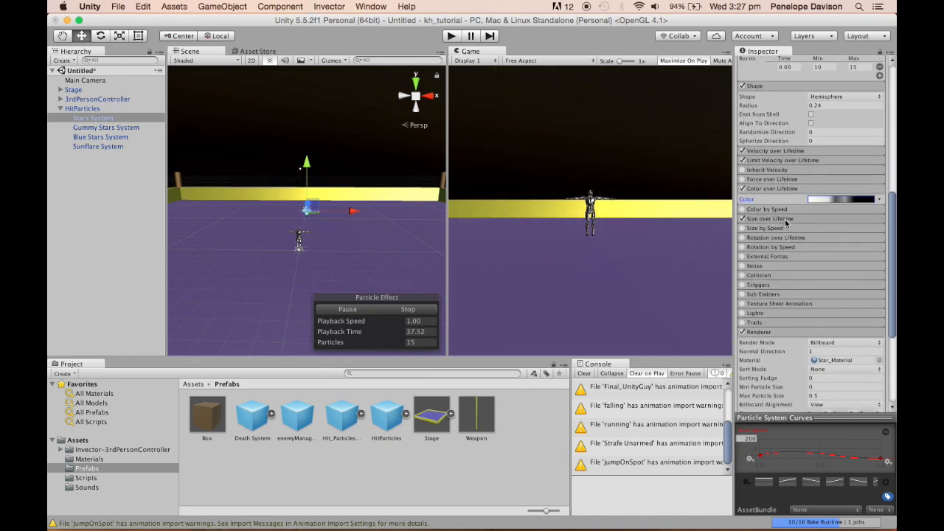
pyautogui.click(784, 218)
pyautogui.click(826, 237)
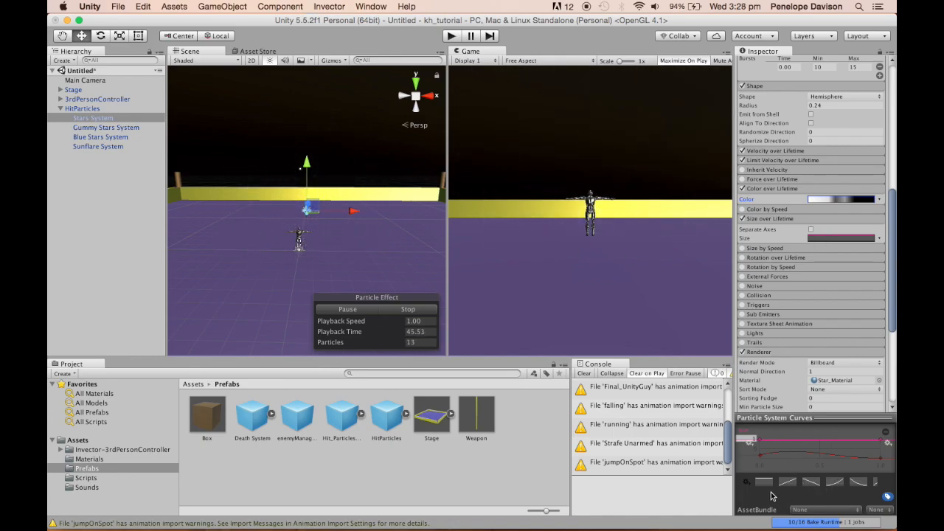
pyautogui.click(749, 484)
pyautogui.click(750, 486)
pyautogui.click(746, 485)
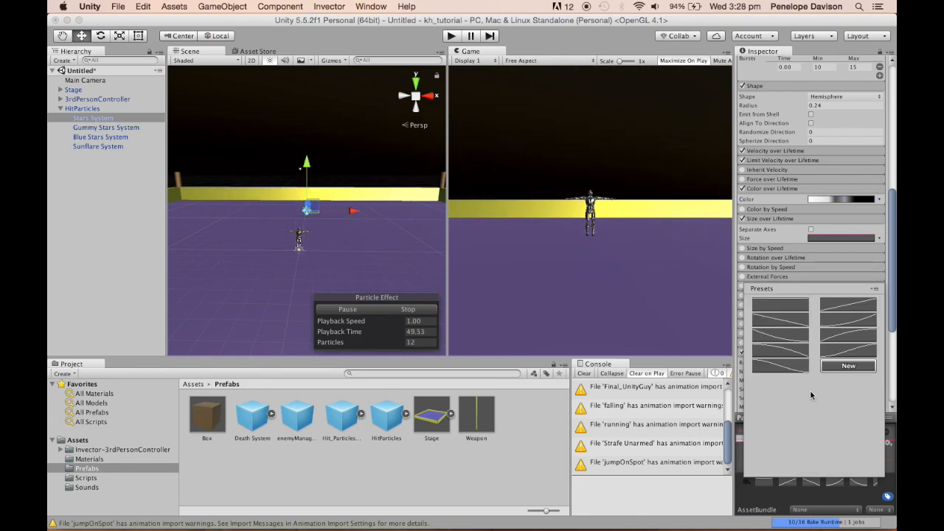
pyautogui.click(760, 321)
pyautogui.click(744, 481)
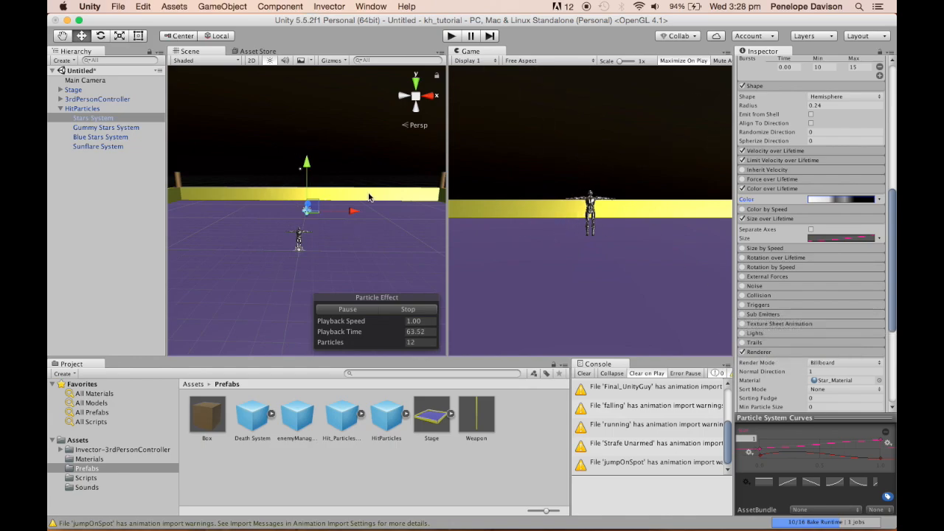
# Step: View the simulated stars up close, review the Stars System's Renderer settings, and collapse the Renderer module
pyautogui.scroll(4, 370, 197)
pyautogui.scroll(2, 369, 197)
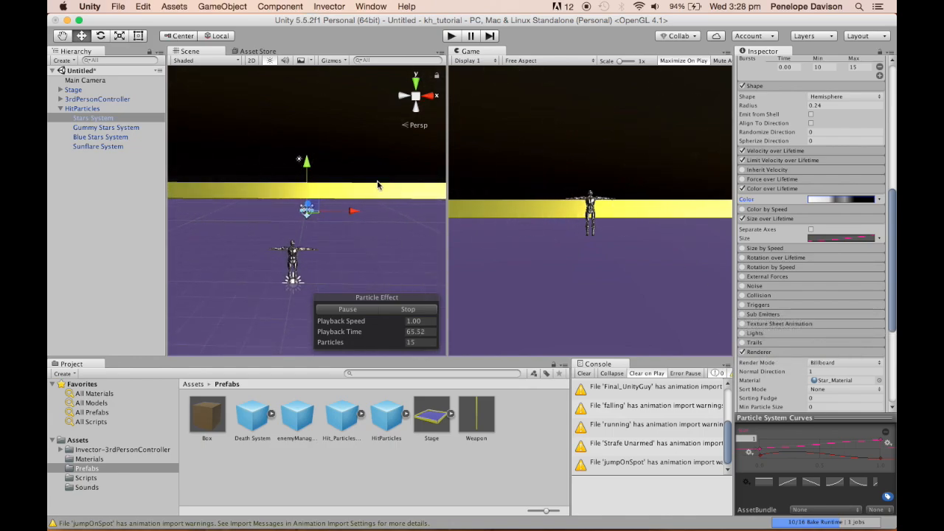
pyautogui.scroll(-3, 770, 272)
pyautogui.scroll(-8, 770, 273)
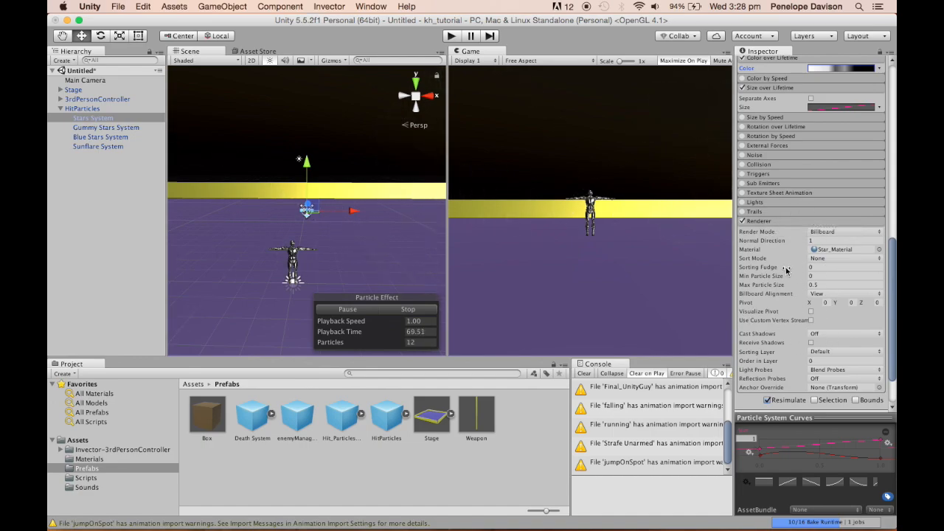
pyautogui.click(776, 222)
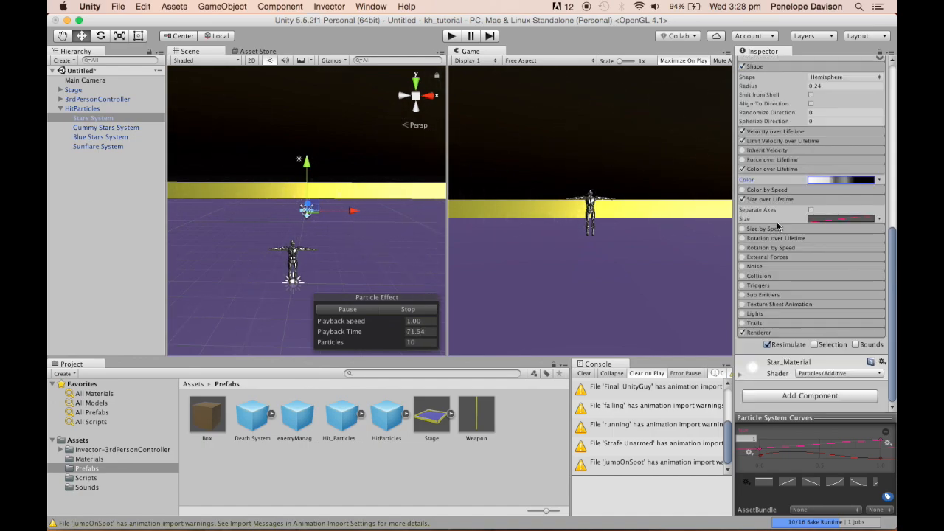
pyautogui.scroll(15, 764, 180)
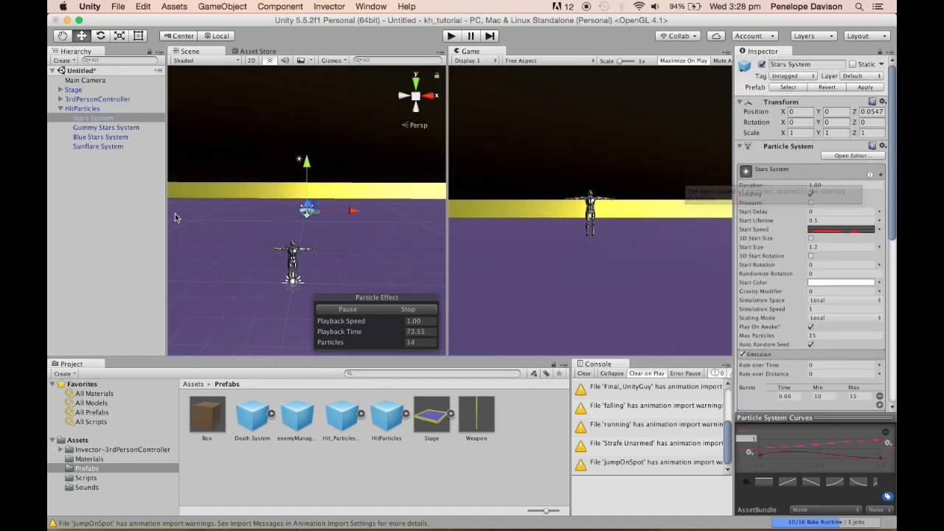
# Step: Turn off the Trails module and enable Looping for the Gummy Stars System
pyautogui.click(100, 128)
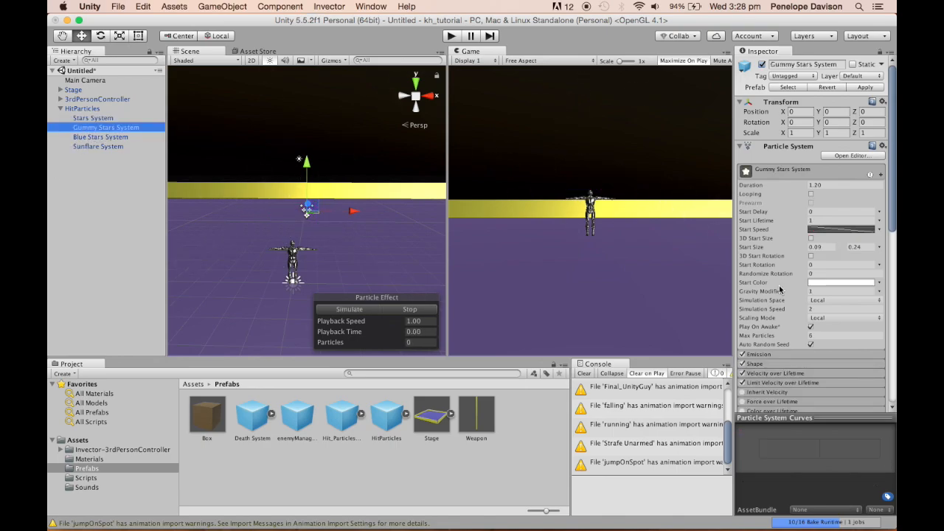
pyautogui.scroll(-10, 781, 290)
pyautogui.click(747, 157)
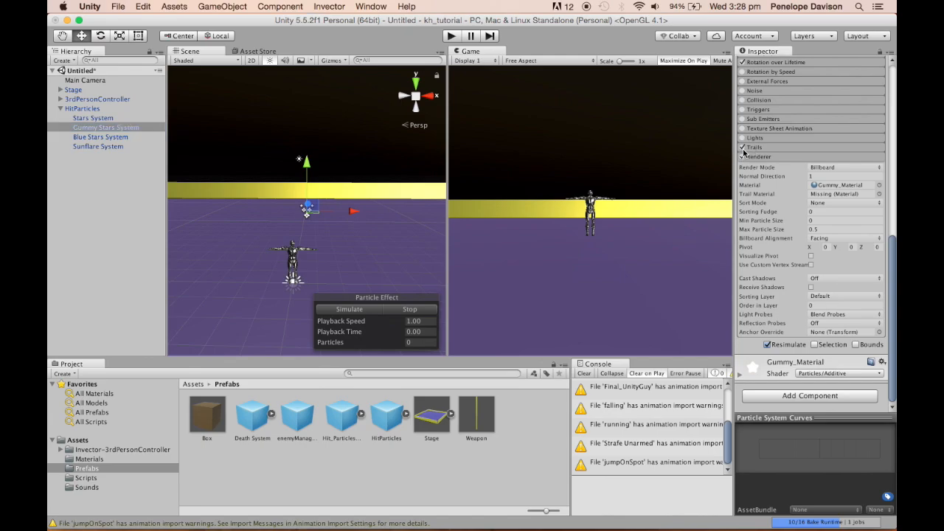
pyautogui.scroll(10, 765, 236)
pyautogui.scroll(5, 764, 240)
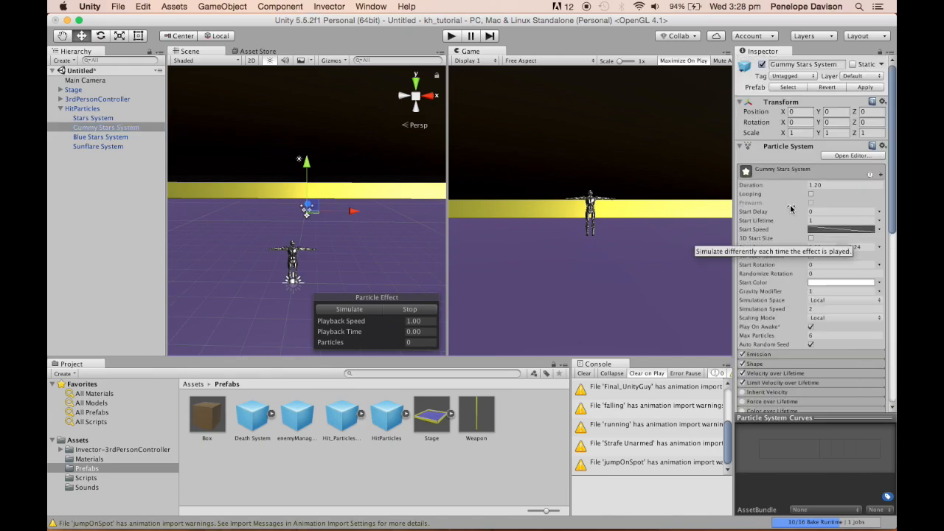
pyautogui.click(810, 194)
# Step: Disable Looping for the Stars System
pyautogui.click(149, 125)
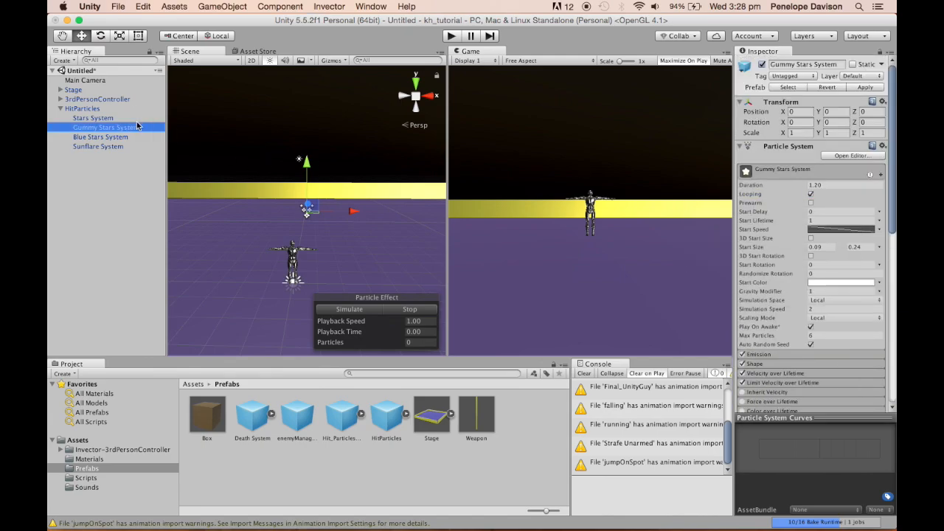
pyautogui.click(140, 118)
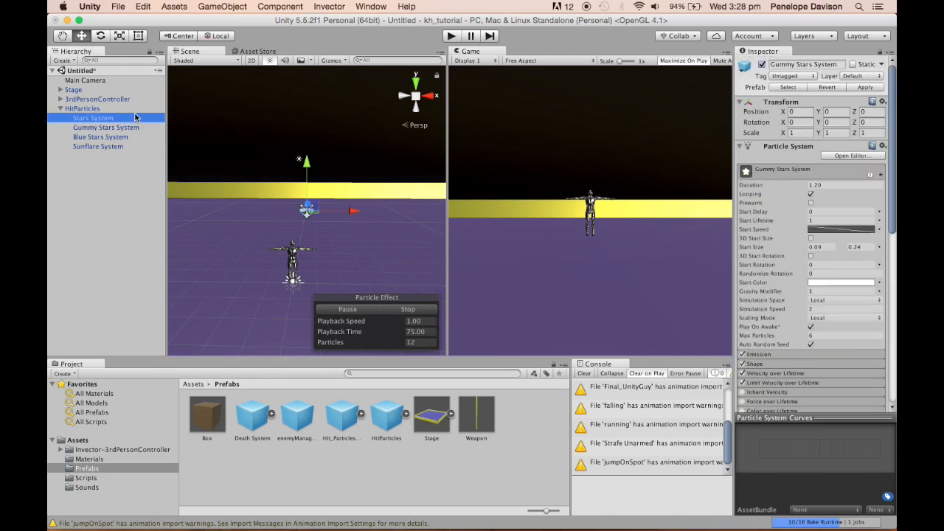
pyautogui.click(810, 194)
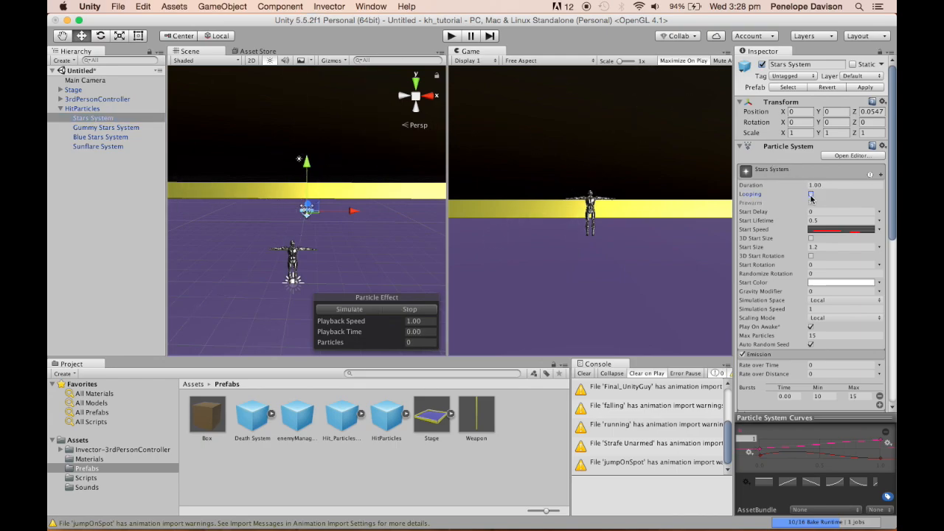
# Step: Set the Gummy Stars System's Gravity Modifier to 3, leaving its Duration unchanged
pyautogui.click(118, 129)
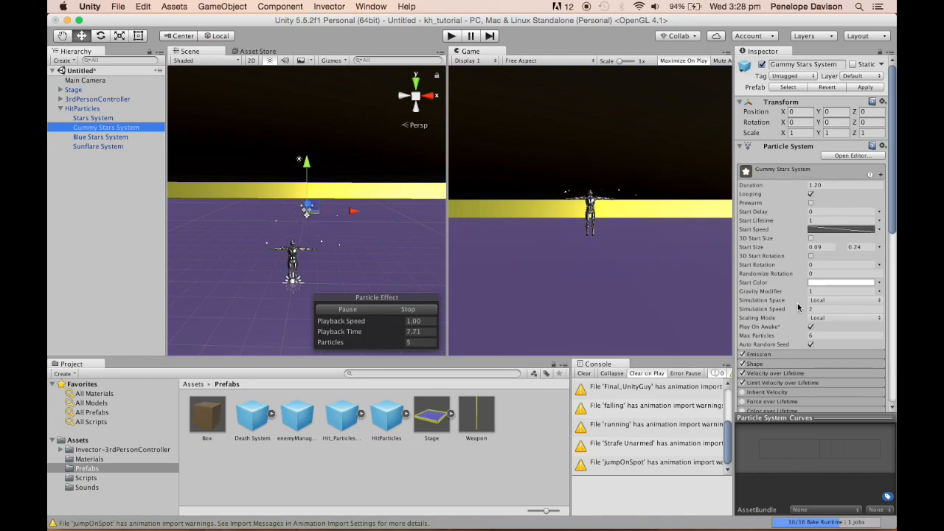
pyautogui.click(823, 291)
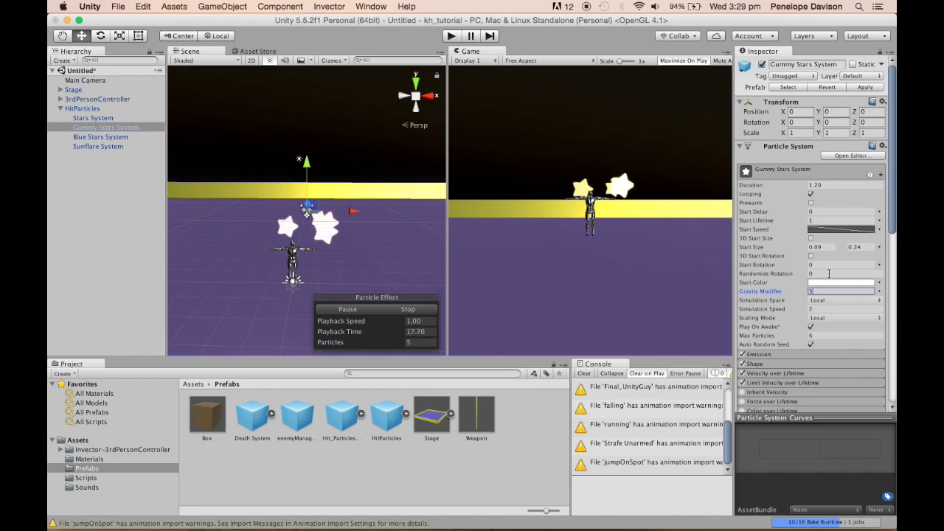
pyautogui.click(830, 184)
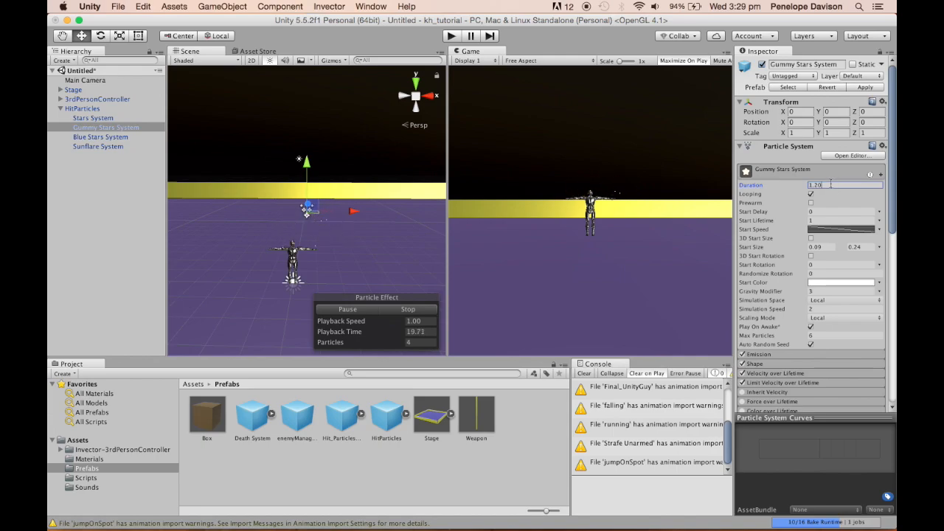
# Step: Review the Gummy Stars System's Start Speed curve and Simulation Speed, and switch Start Speed from a curve to a constant
pyautogui.click(829, 231)
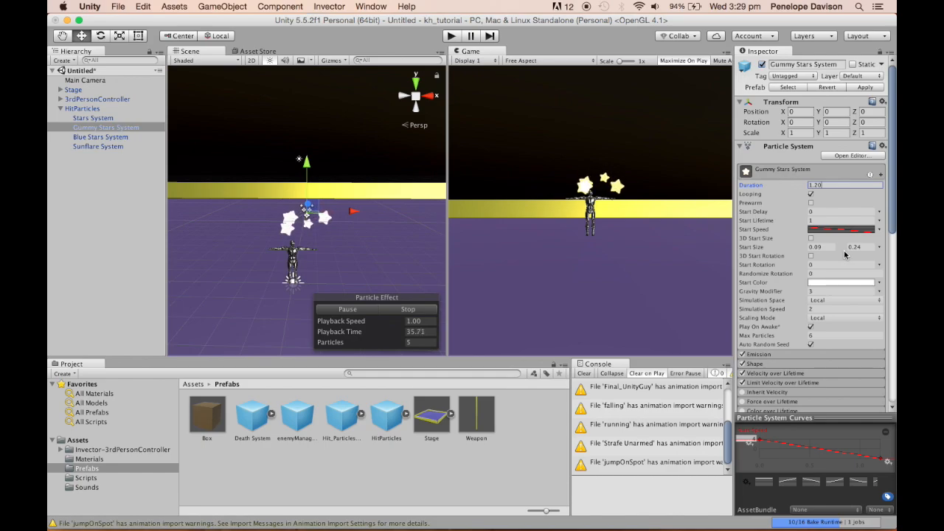
pyautogui.scroll(-2, 845, 255)
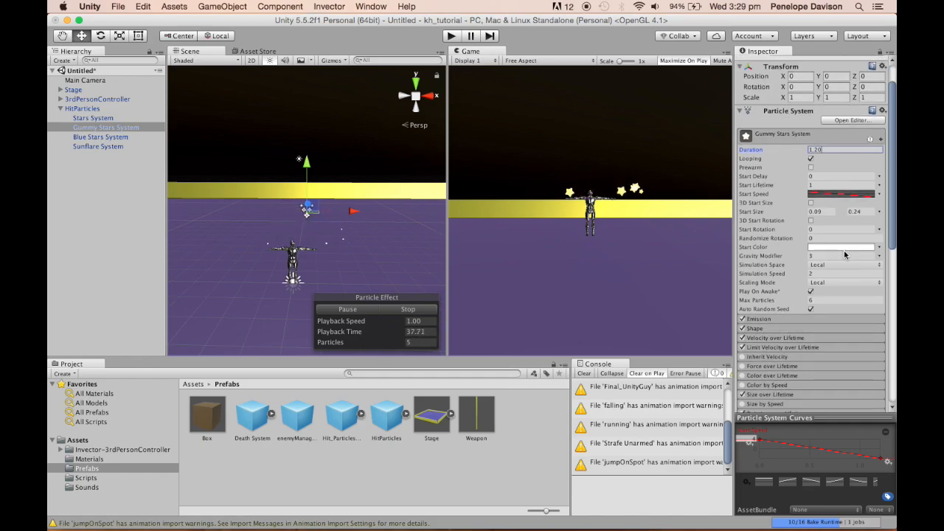
pyautogui.click(805, 275)
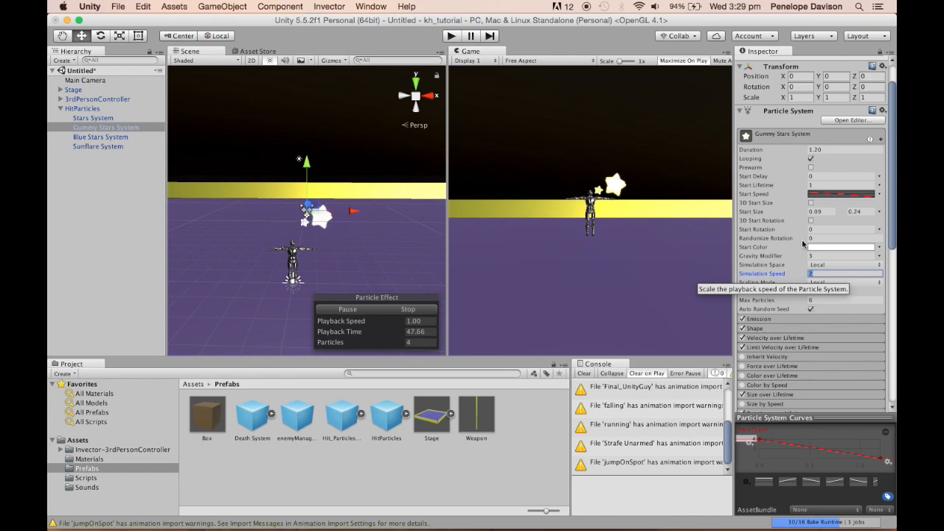
pyautogui.scroll(1, 804, 243)
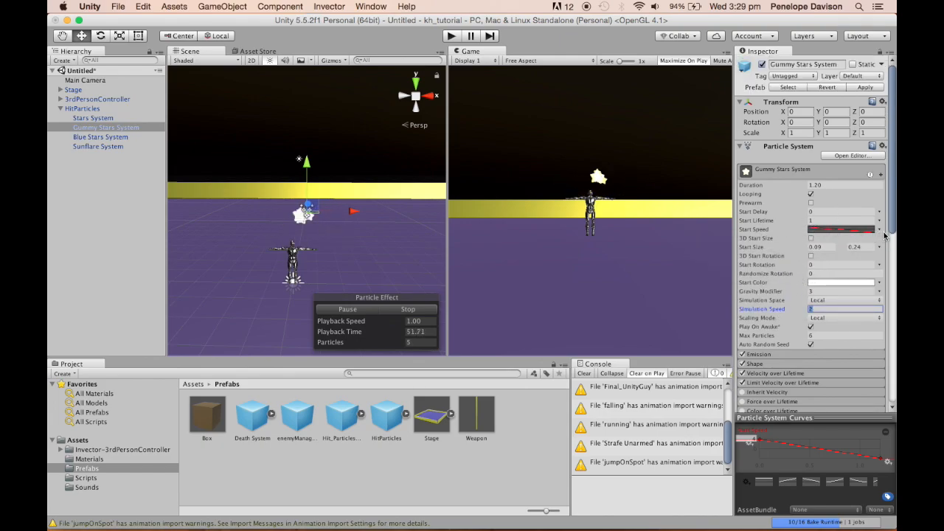
pyautogui.click(879, 229)
pyautogui.click(820, 238)
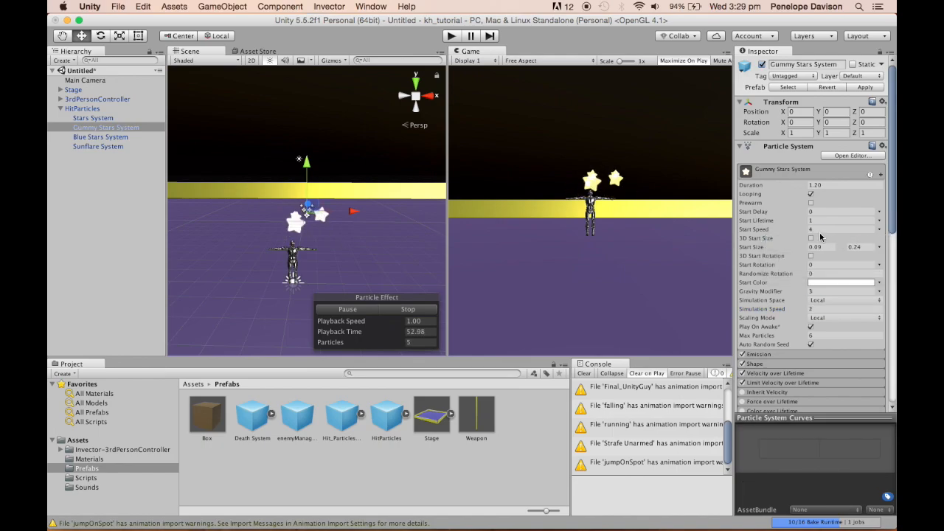
# Step: Try a Start Speed of 20 for the gummy stars, then undo the Start Speed changes
pyautogui.moveTo(805, 230); pyautogui.dragTo(844, 232)
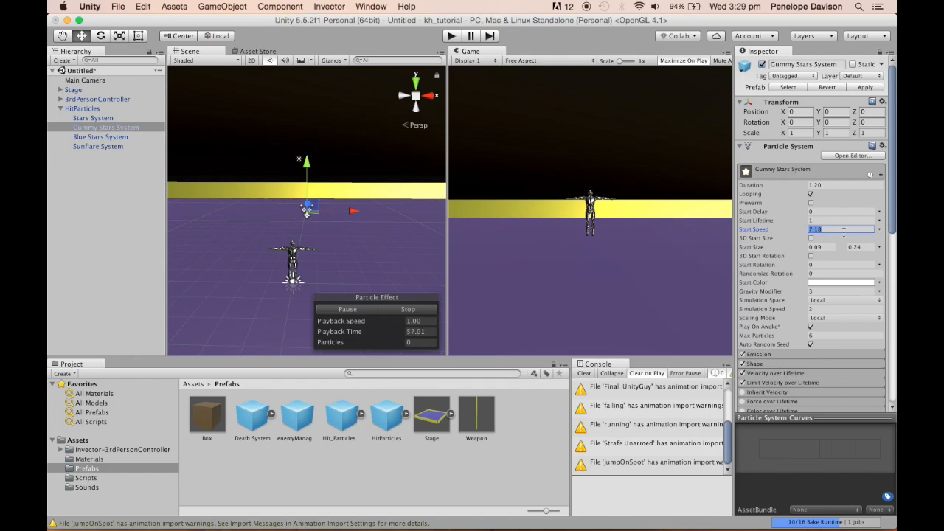
pyautogui.write('20')
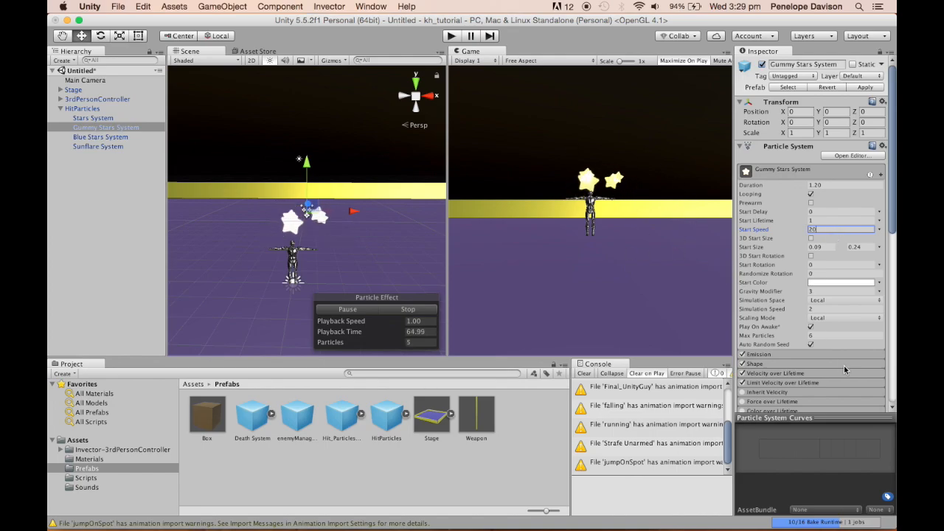
pyautogui.click(817, 309)
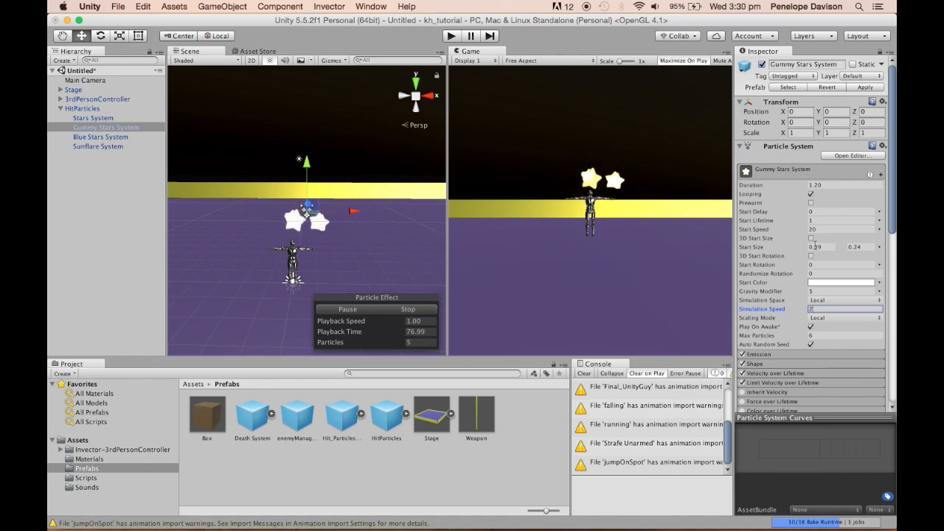
pyautogui.press('super+z')
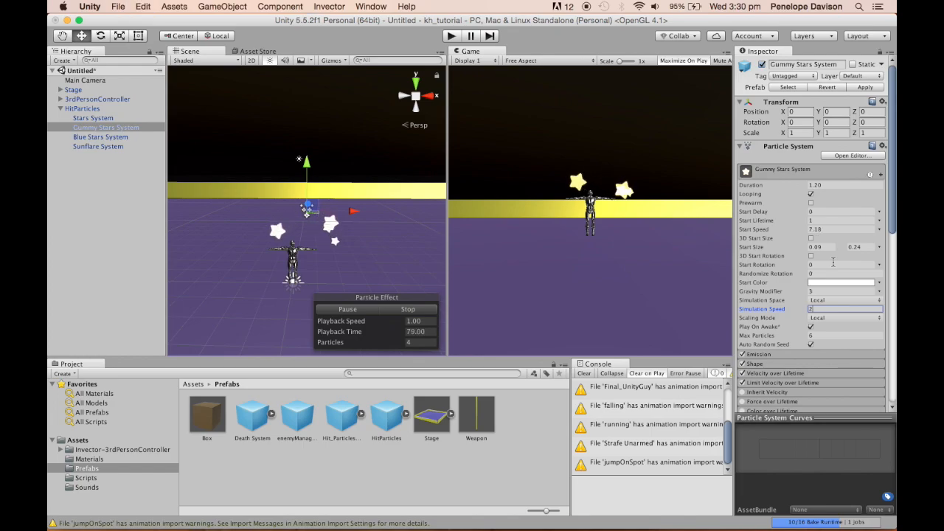
pyautogui.press('super+z')
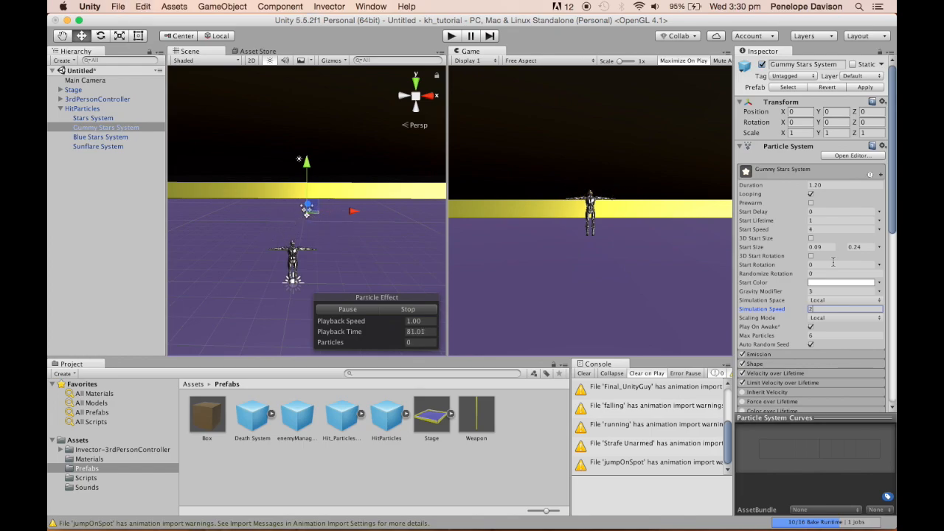
# Step: Expand the Gummy Stars System's Emission and Shape modules and inspect the hemisphere emitter in the scene
pyautogui.scroll(-3, 845, 293)
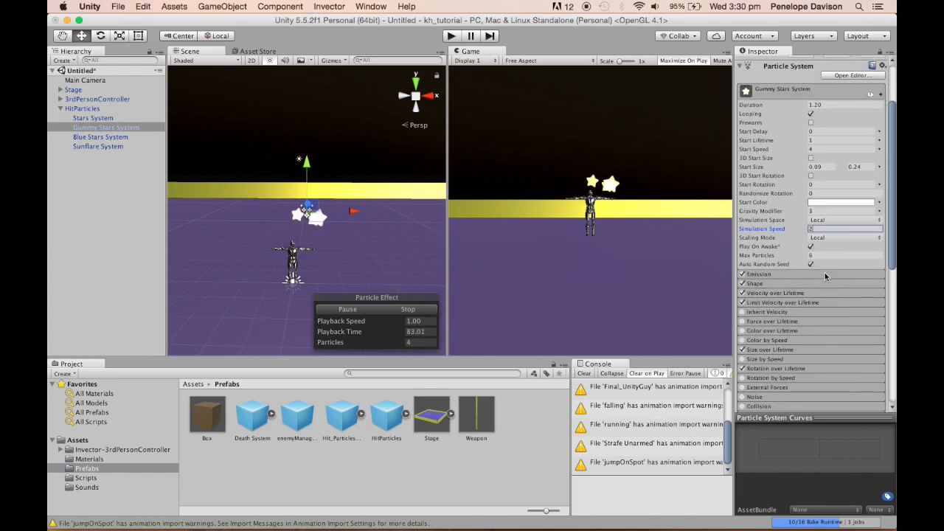
pyautogui.click(825, 274)
pyautogui.scroll(-2, 827, 276)
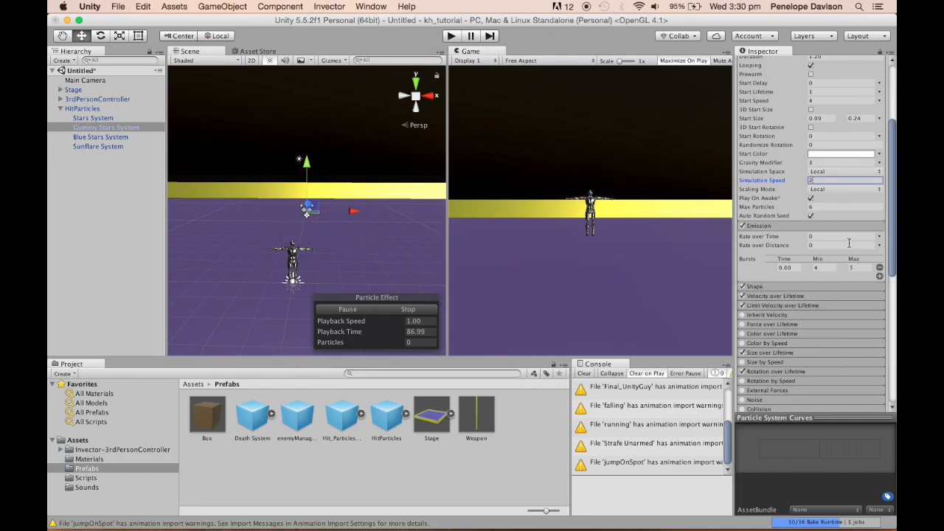
pyautogui.click(815, 287)
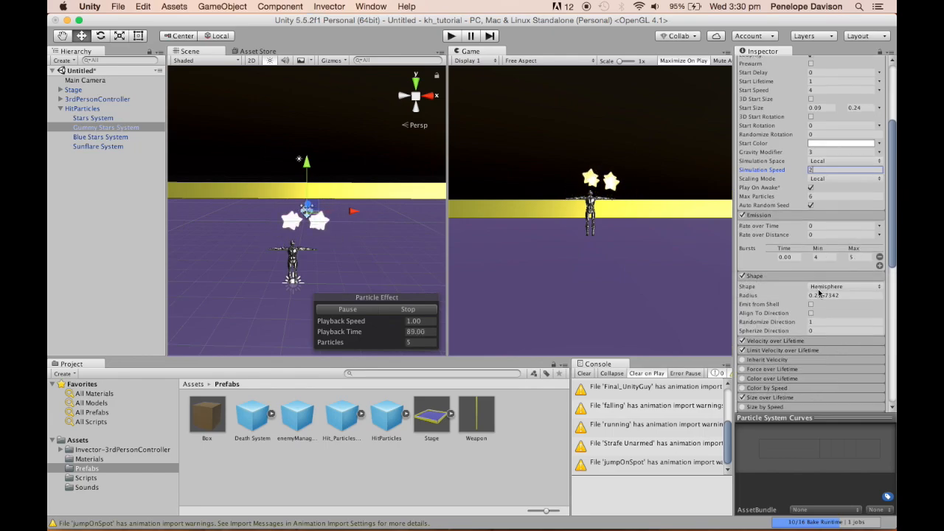
pyautogui.scroll(-1, 812, 284)
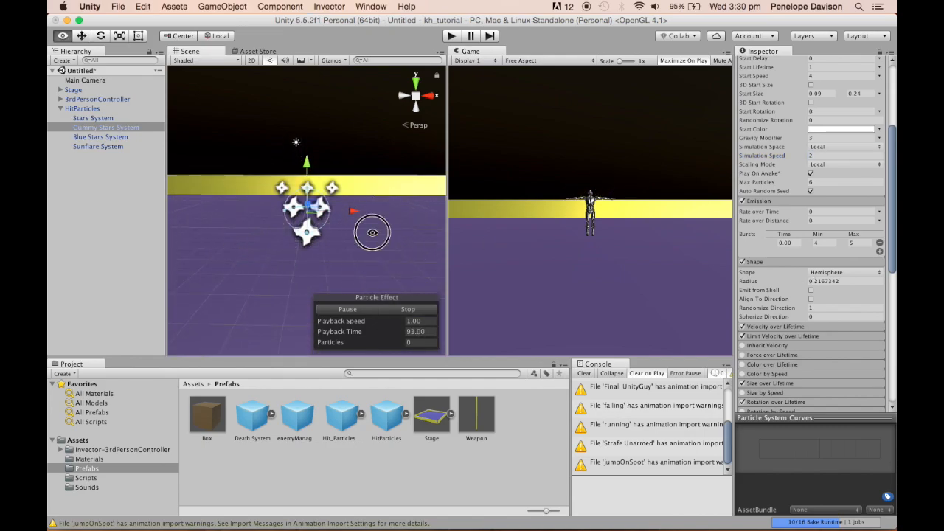
pyautogui.keyDown('alt'); pyautogui.moveTo(373, 232); pyautogui.dragTo(403, 226); pyautogui.keyUp('alt')
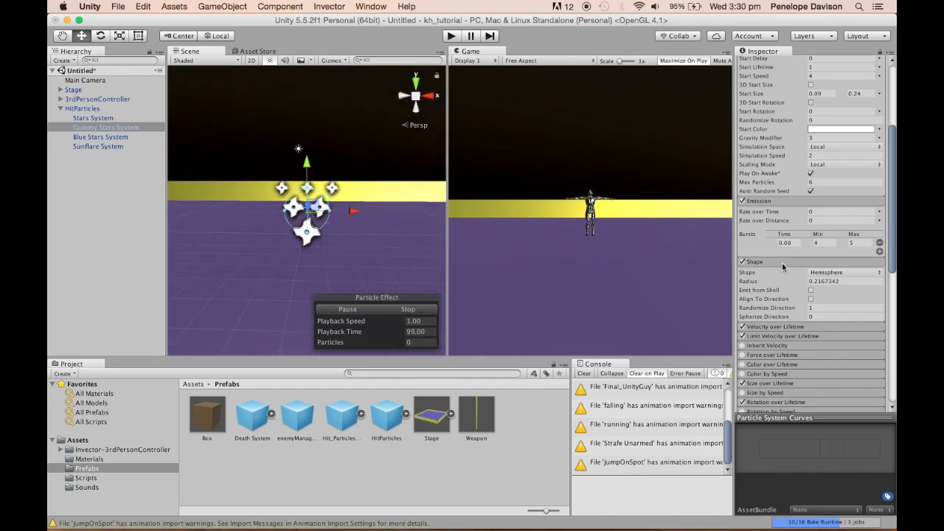
# Step: Expand the Velocity over Lifetime and Limit Velocity over Lifetime modules to review their settings
pyautogui.scroll(-5, 779, 226)
pyautogui.click(779, 225)
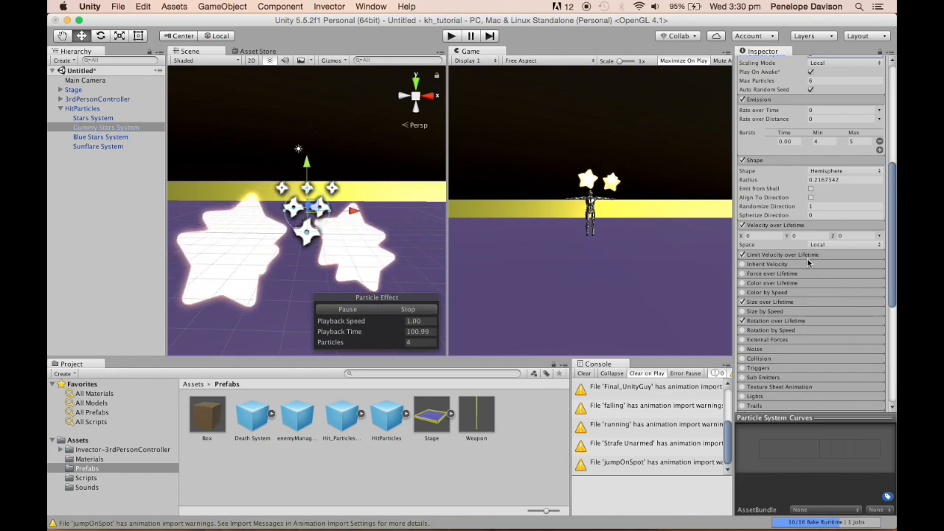
pyautogui.click(807, 255)
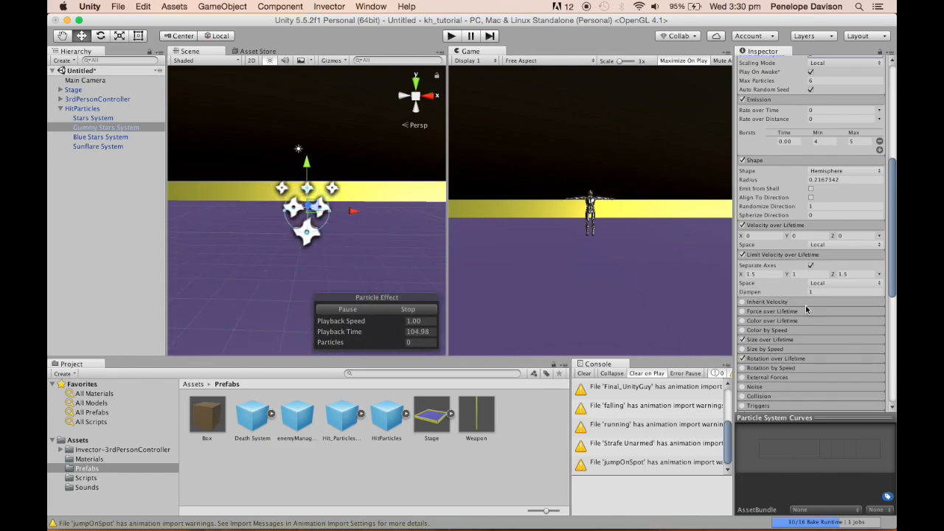
# Step: Try X speed limits of 51 and 1 in Limit Velocity over Lifetime, then set X back to 1.5
pyautogui.click(767, 275)
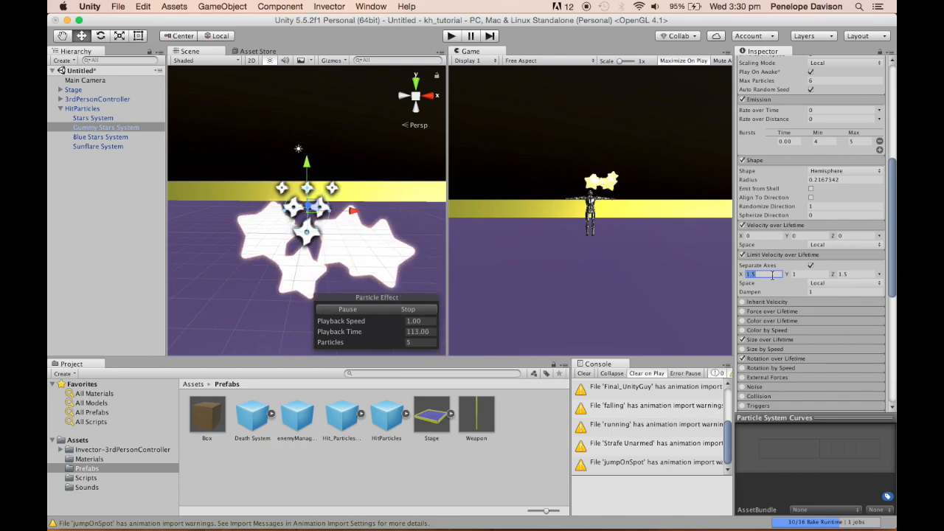
pyautogui.write('5')
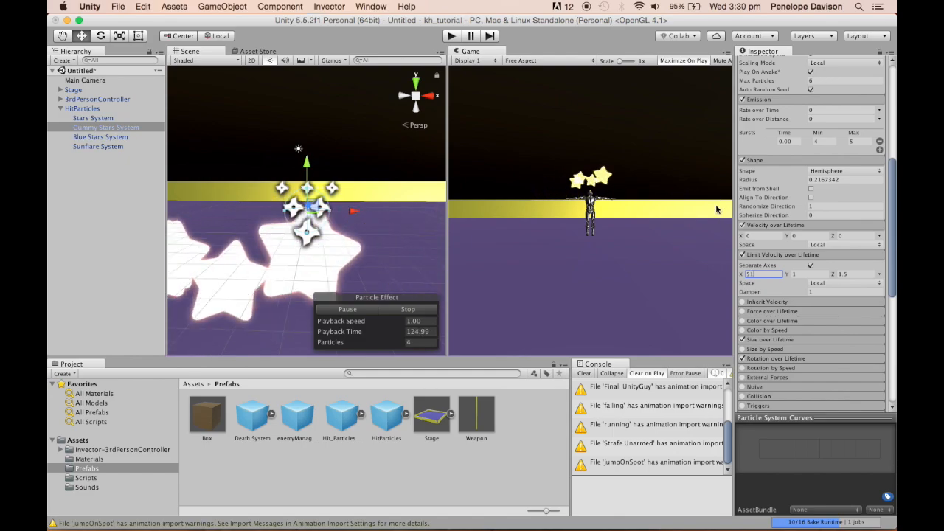
pyautogui.press('BackSpace')
pyautogui.press('BackSpace')
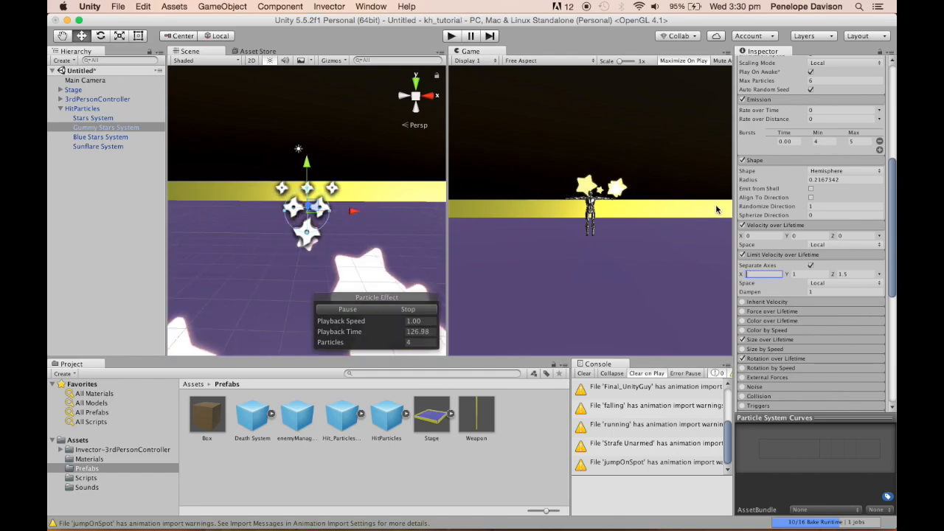
pyautogui.write('1')
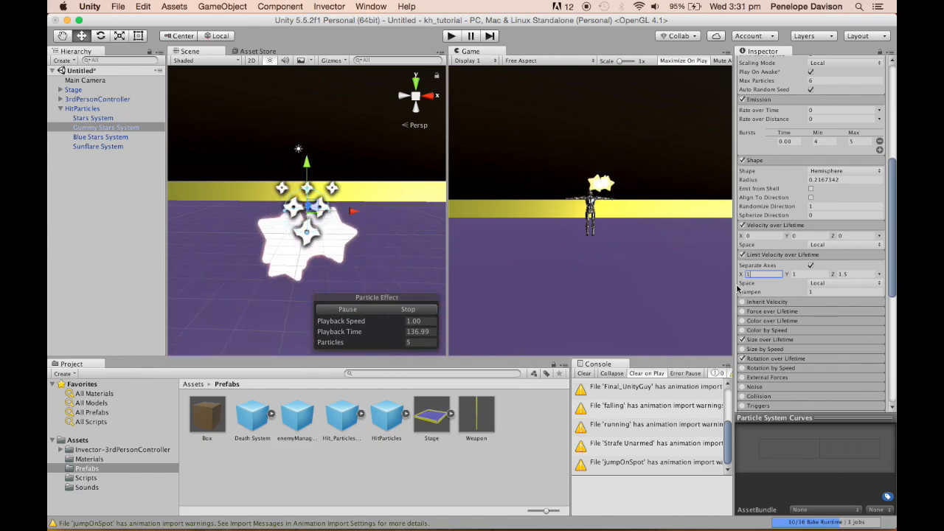
pyautogui.write('.5')
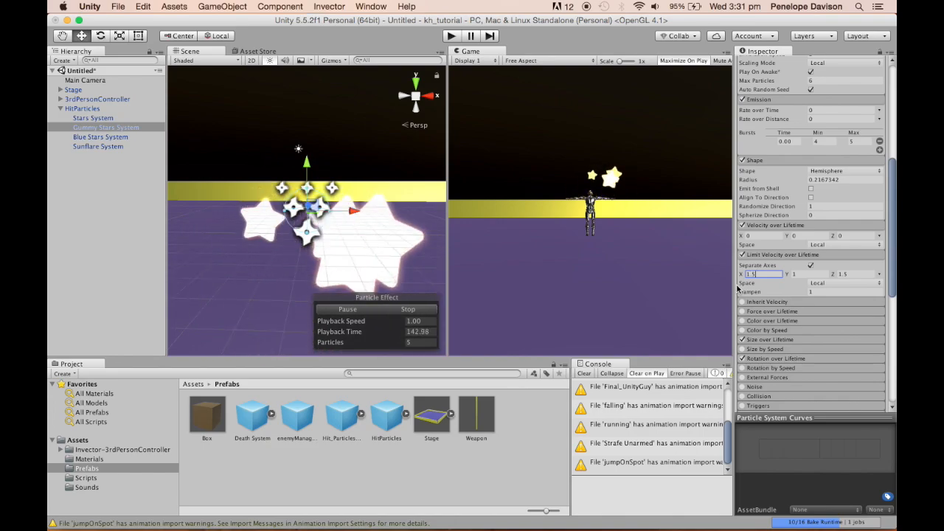
# Step: Expand the Size over Lifetime module, open its Size curve, and resize the curve editor to examine the curve
pyautogui.scroll(-5, 825, 287)
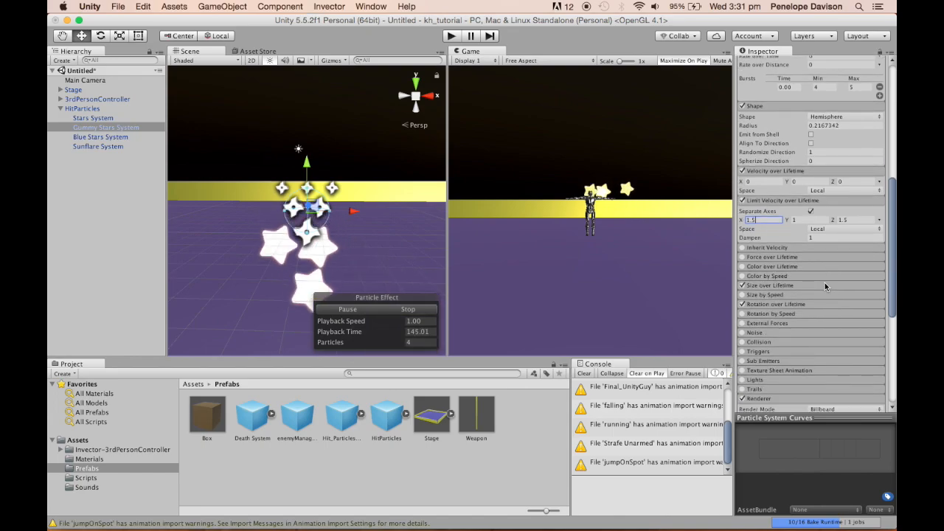
pyautogui.click(801, 235)
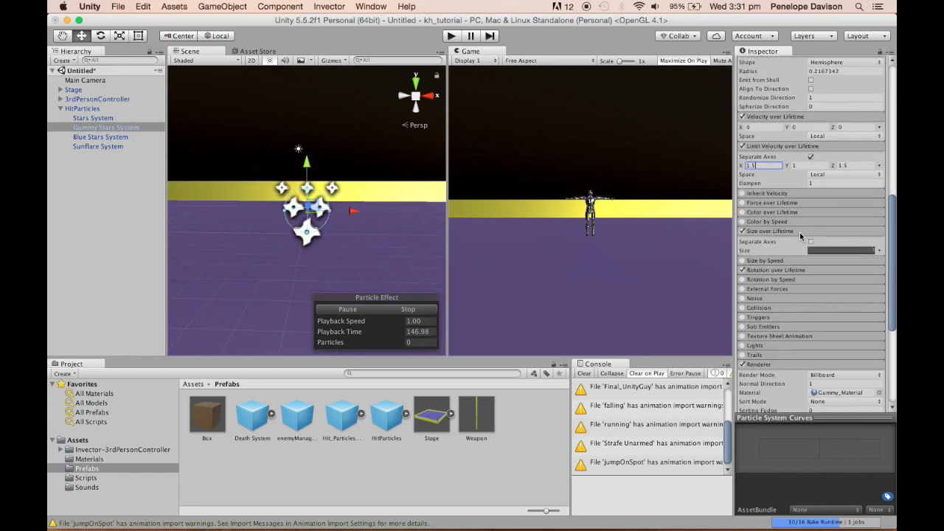
pyautogui.click(871, 251)
pyautogui.moveTo(844, 414); pyautogui.dragTo(815, 125)
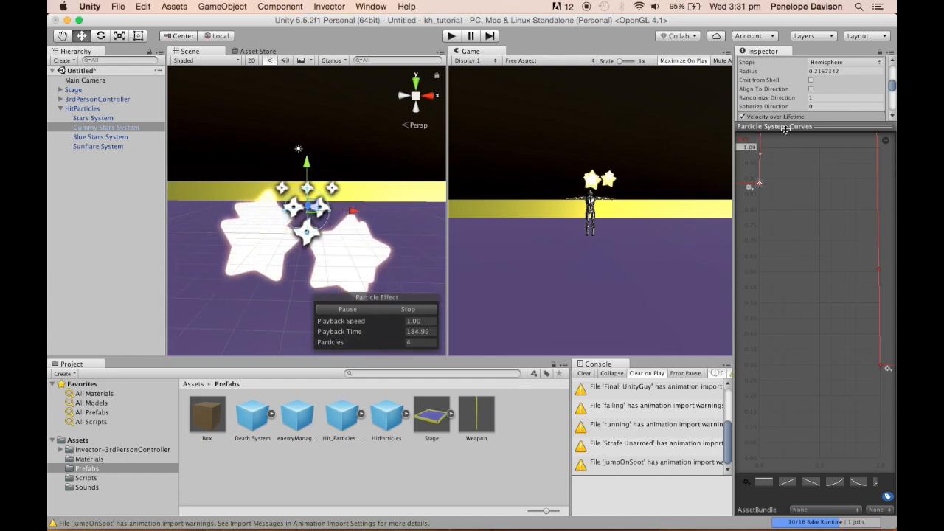
pyautogui.moveTo(786, 126); pyautogui.dragTo(797, 346)
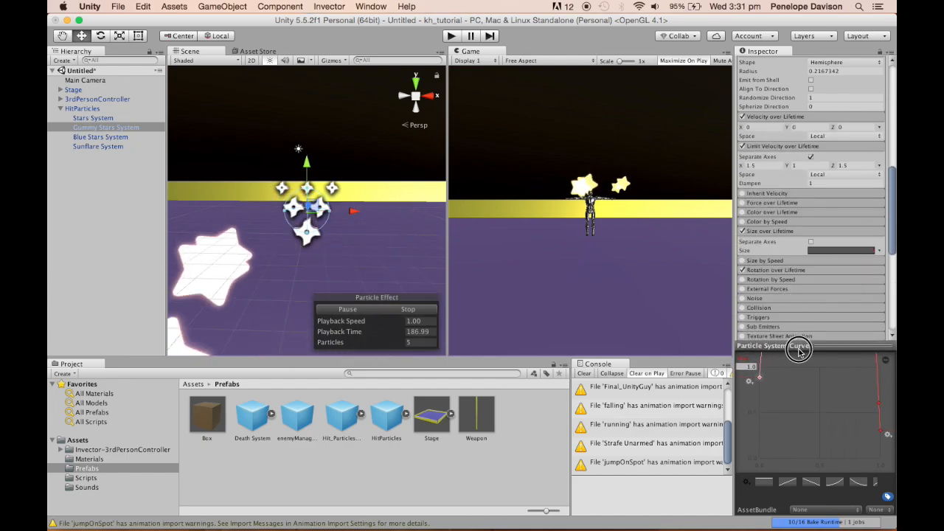
# Step: Collapse the Size over Lifetime module and expand Rotation over Lifetime to review its settings
pyautogui.click(801, 233)
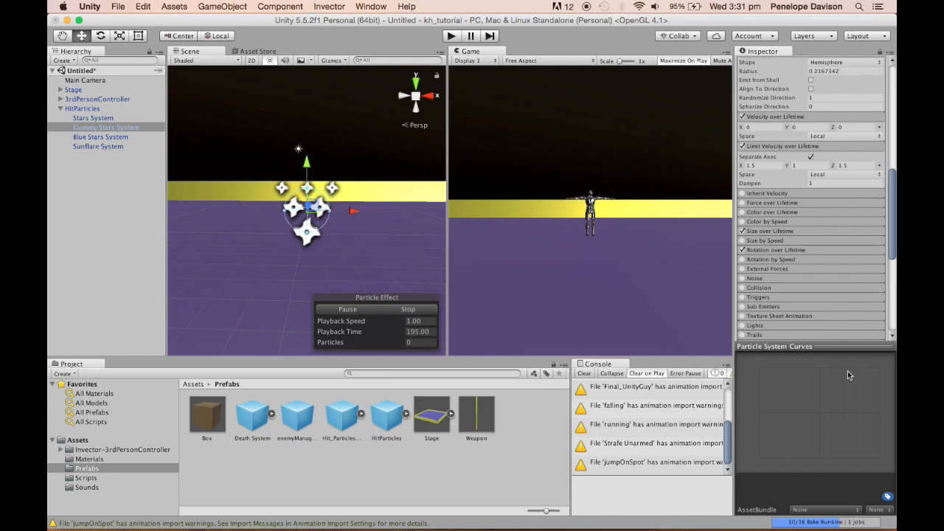
pyautogui.click(815, 250)
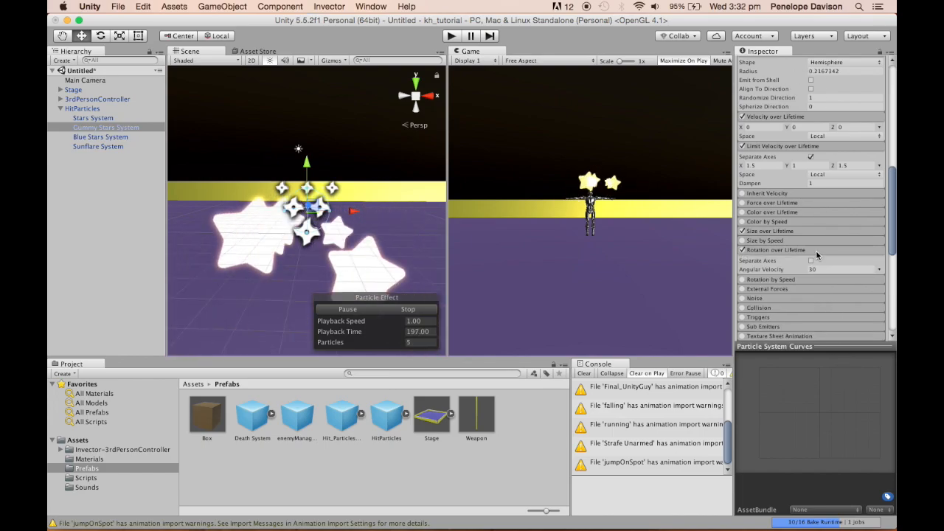
pyautogui.scroll(-2, 817, 255)
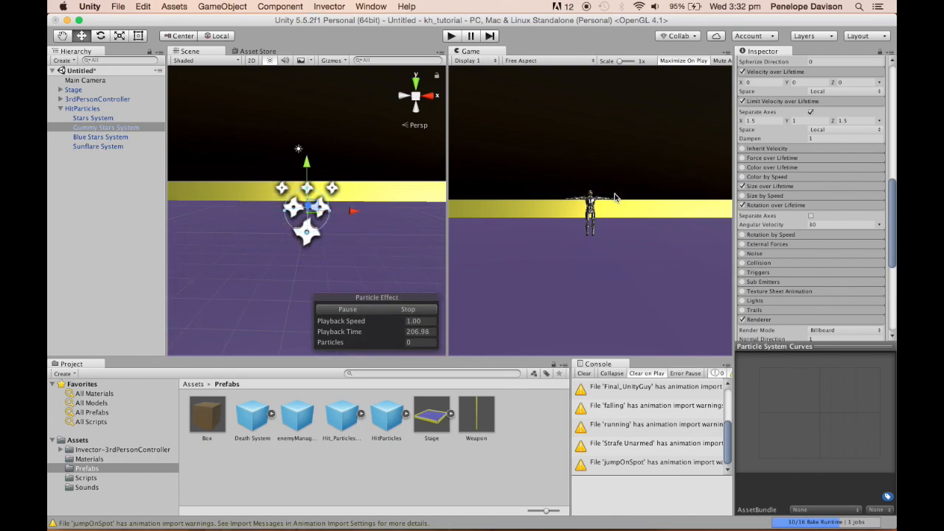
# Step: Try an Angular Velocity of 180 in Rotation over Lifetime, then set it back to 30
pyautogui.click(832, 224)
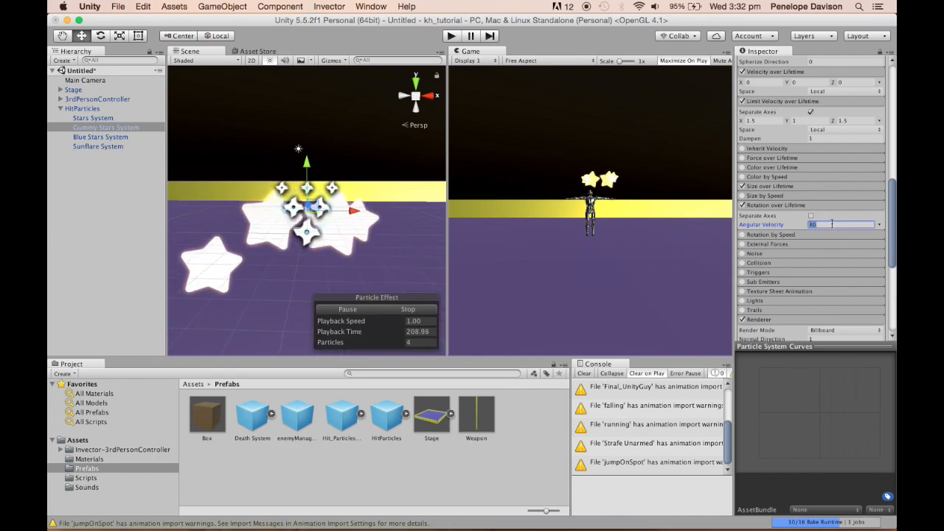
pyautogui.write('180')
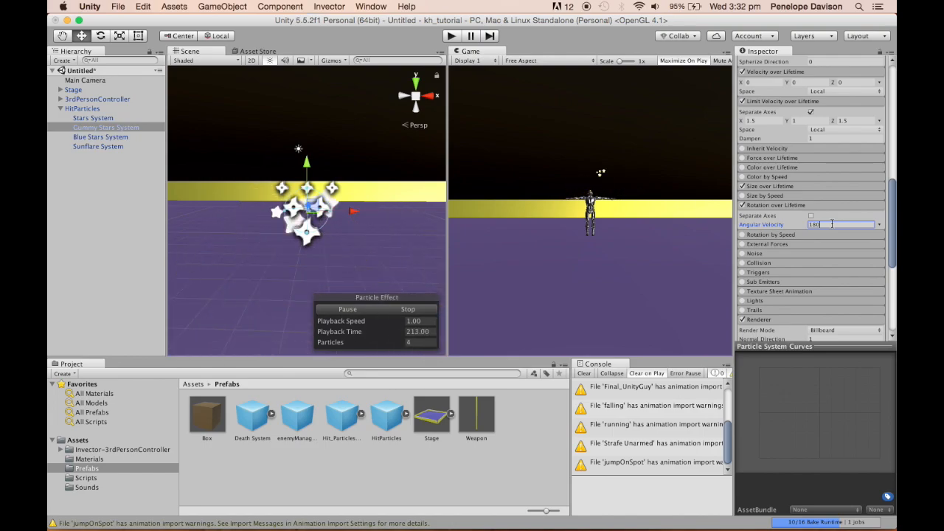
pyautogui.press('BackSpace')
pyautogui.press('BackSpace')
pyautogui.press('BackSpace')
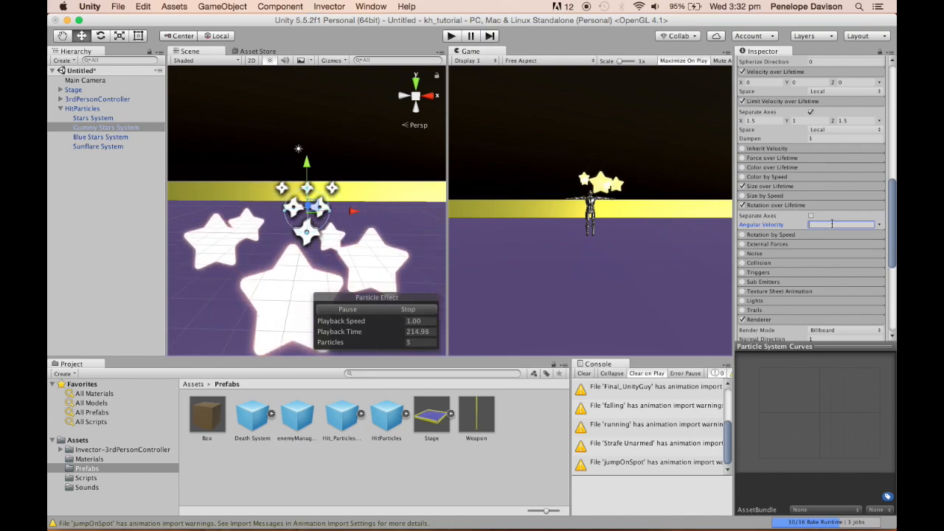
pyautogui.write('30')
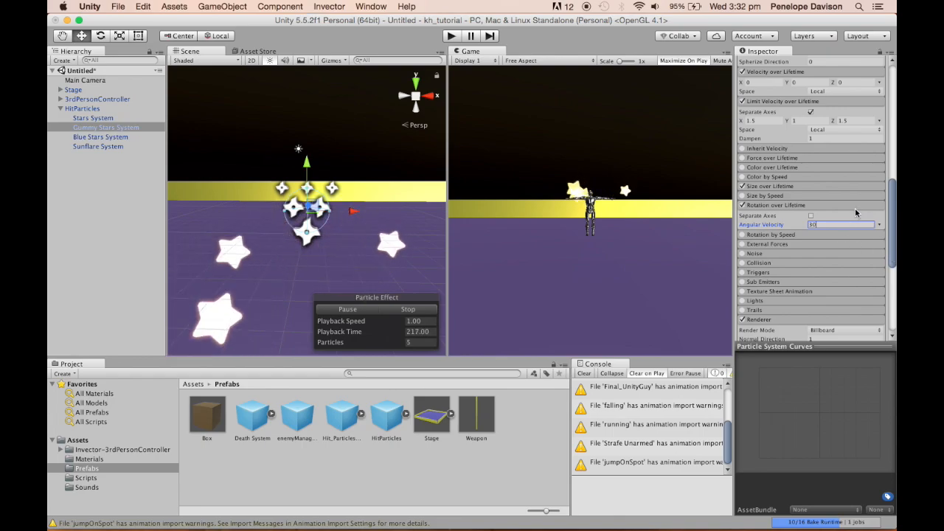
# Step: Enable the Trails module on the Gummy Stars System and expand its settings
pyautogui.scroll(-5, 843, 241)
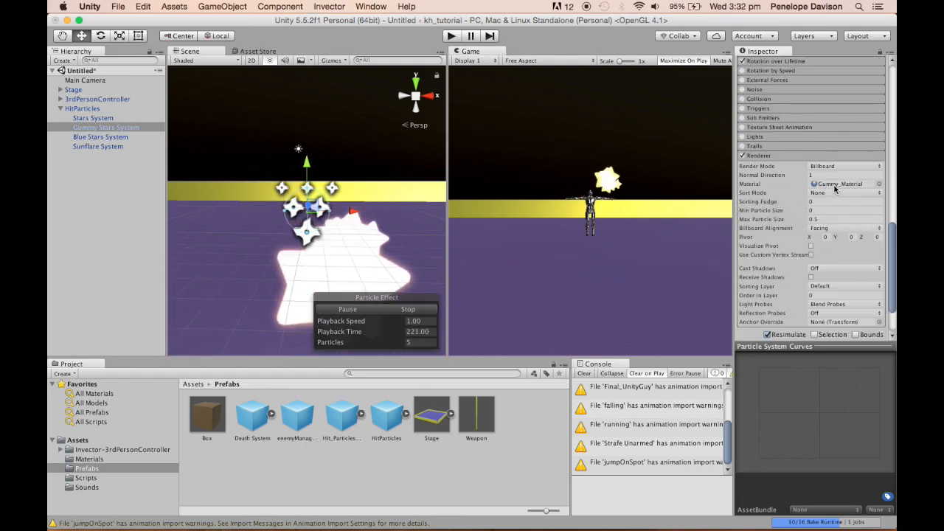
pyautogui.click(742, 146)
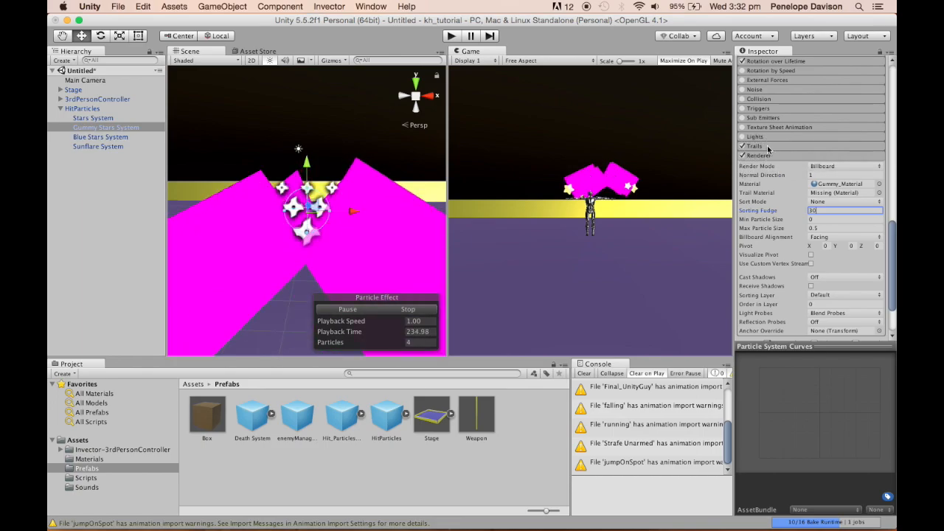
pyautogui.click(767, 146)
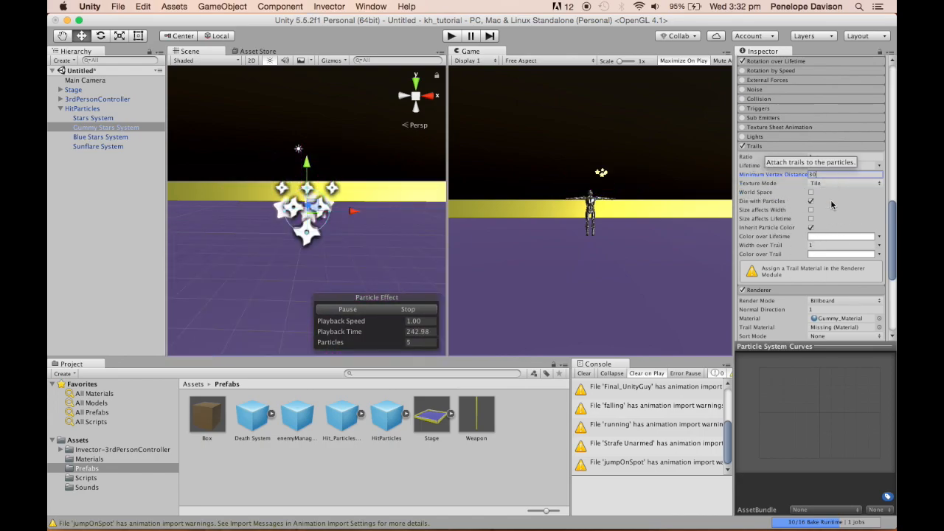
# Step: Find the trail material in the material picker and assign Gummy_Trail_Material as the Renderer module's Trail Material
pyautogui.scroll(-5, 779, 238)
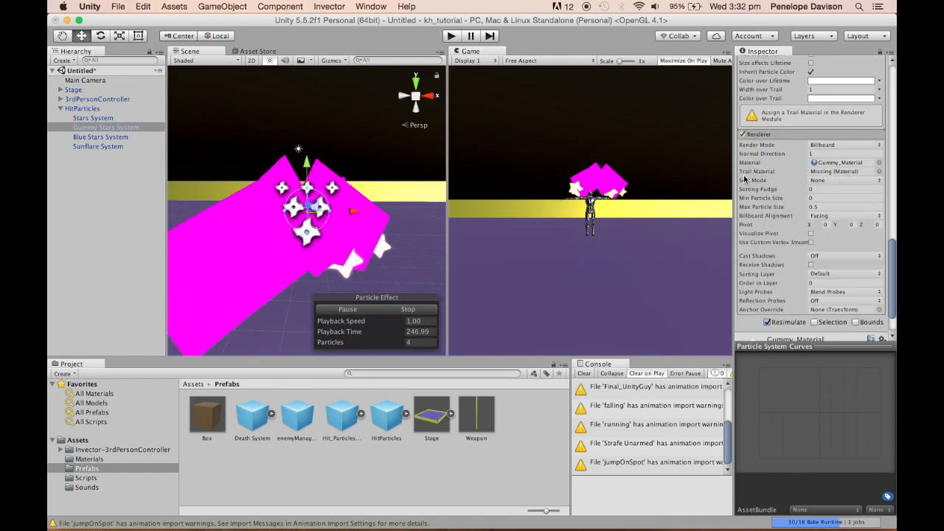
pyautogui.click(879, 172)
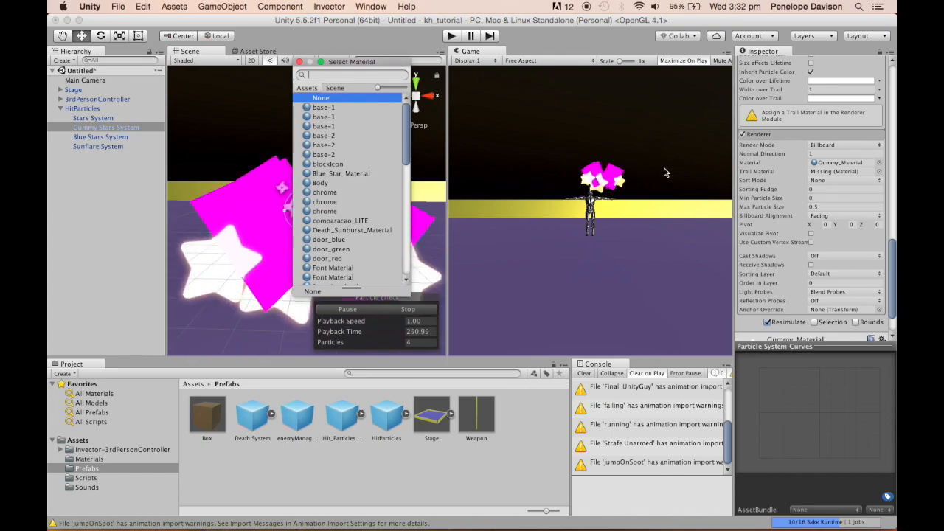
pyautogui.write('trail')
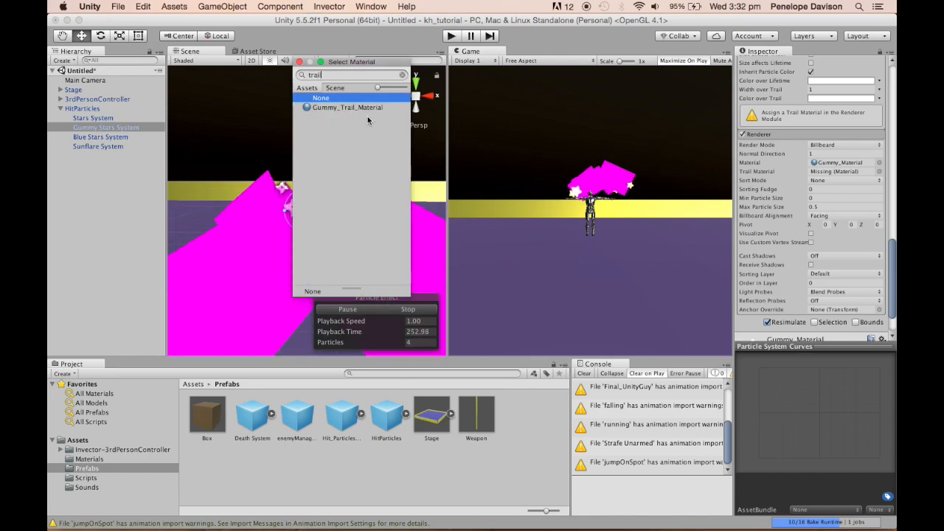
pyautogui.doubleClick(346, 107)
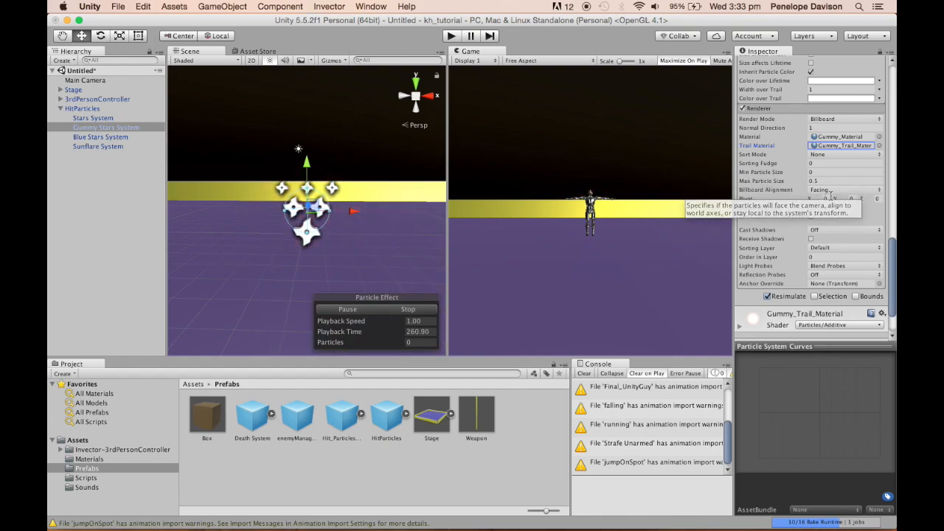
# Step: Review the Trails settings, then collapse the Trails and Renderer modules of the Gummy Stars System
pyautogui.scroll(3, 841, 185)
pyautogui.scroll(3, 824, 132)
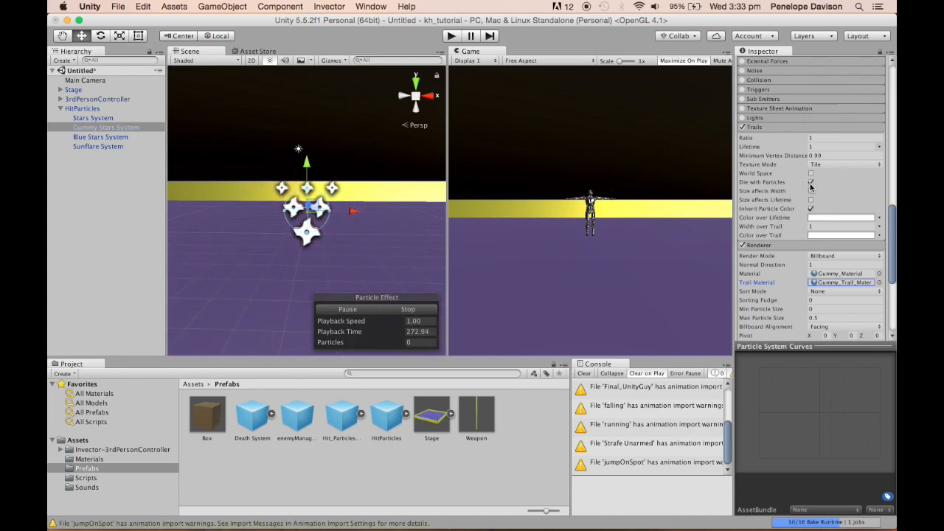
pyautogui.click(786, 127)
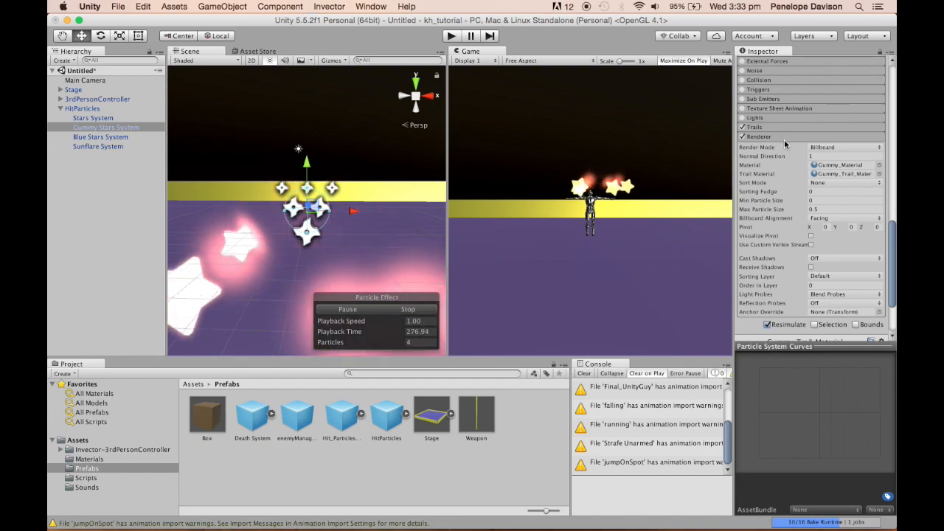
pyautogui.click(776, 137)
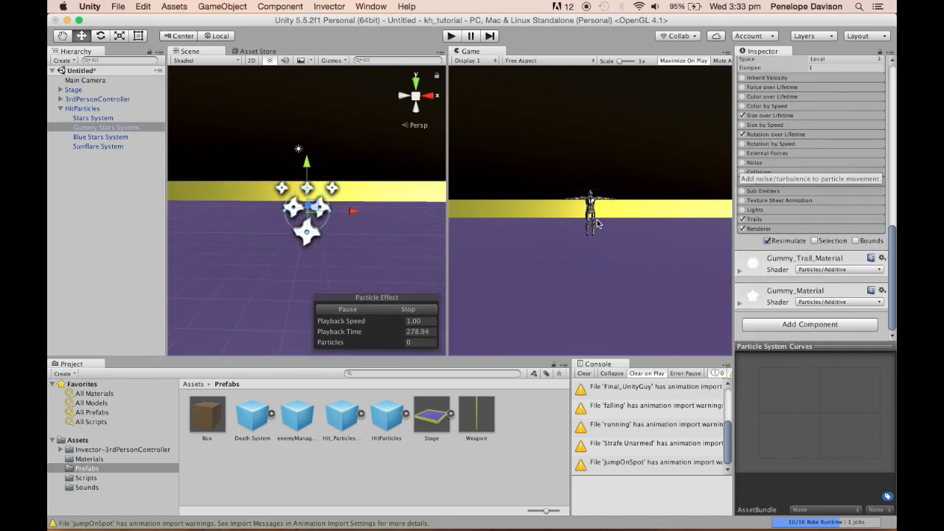
pyautogui.scroll(10, 758, 196)
pyautogui.scroll(2, 758, 196)
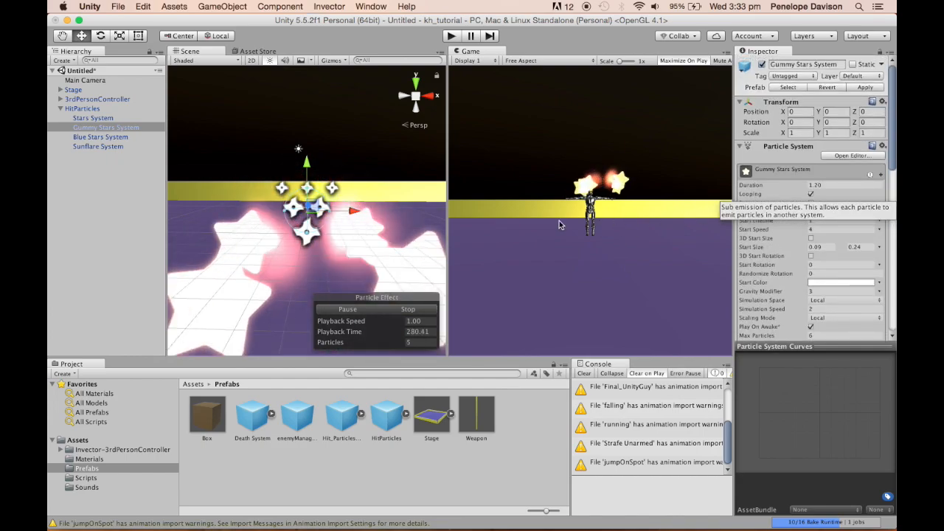
# Step: Select the Blue Stars System, try to simulate its particles, and enable Looping in its main settings
pyautogui.click(96, 137)
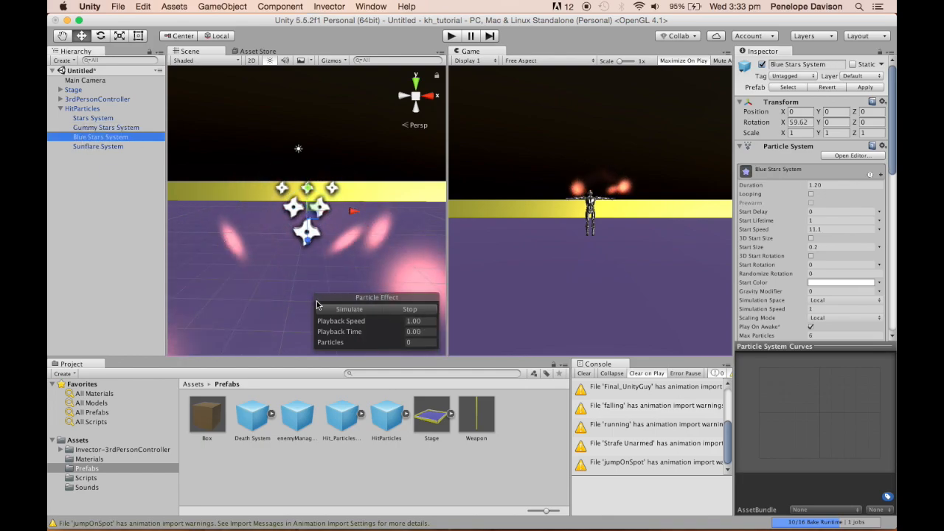
pyautogui.click(338, 309)
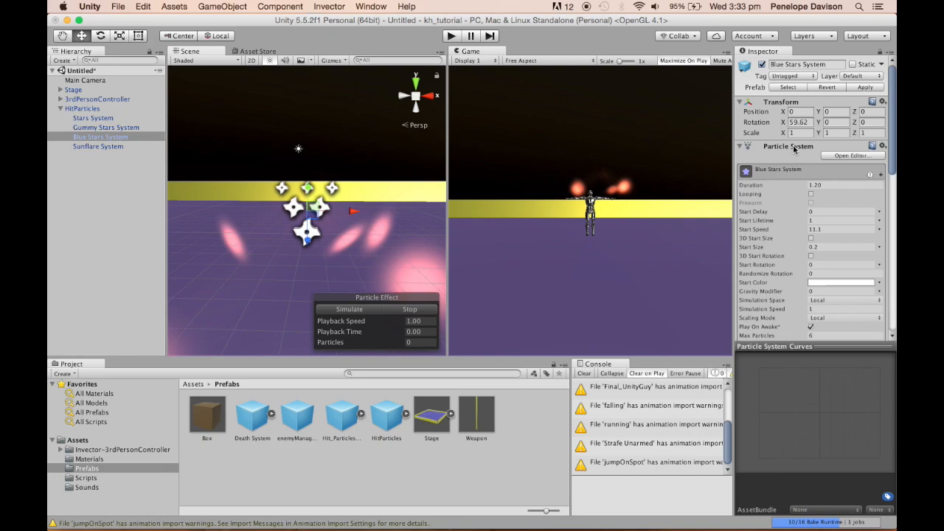
pyautogui.scroll(-3, 793, 148)
pyautogui.scroll(3, 792, 152)
pyautogui.scroll(-3, 778, 199)
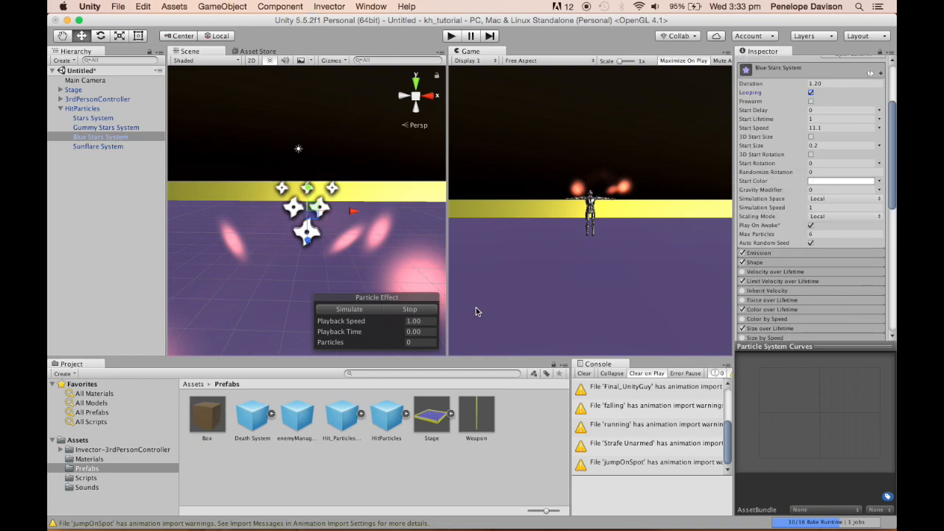
# Step: Play the Blue Stars System simulation and examine its Emission burst and Shape settings
pyautogui.click(356, 313)
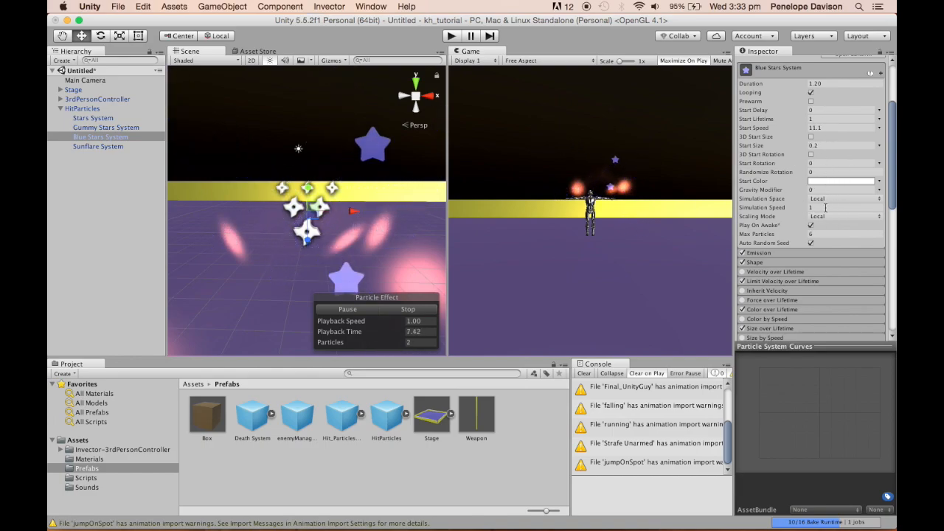
pyautogui.scroll(-1, 826, 211)
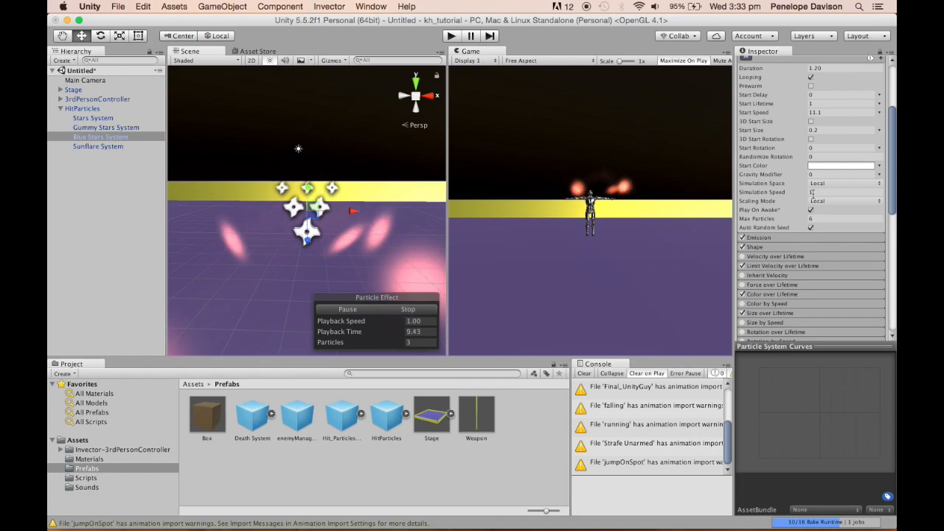
pyautogui.click(807, 239)
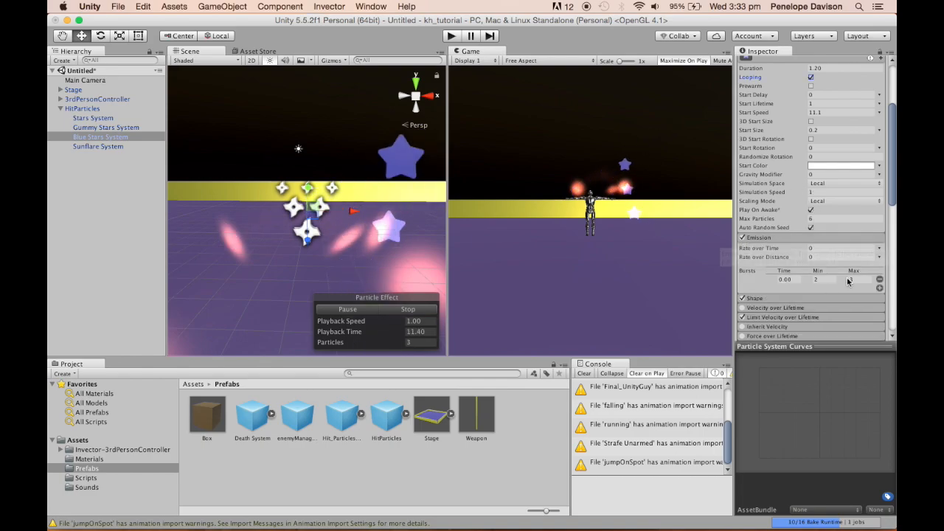
pyautogui.scroll(-8, 831, 278)
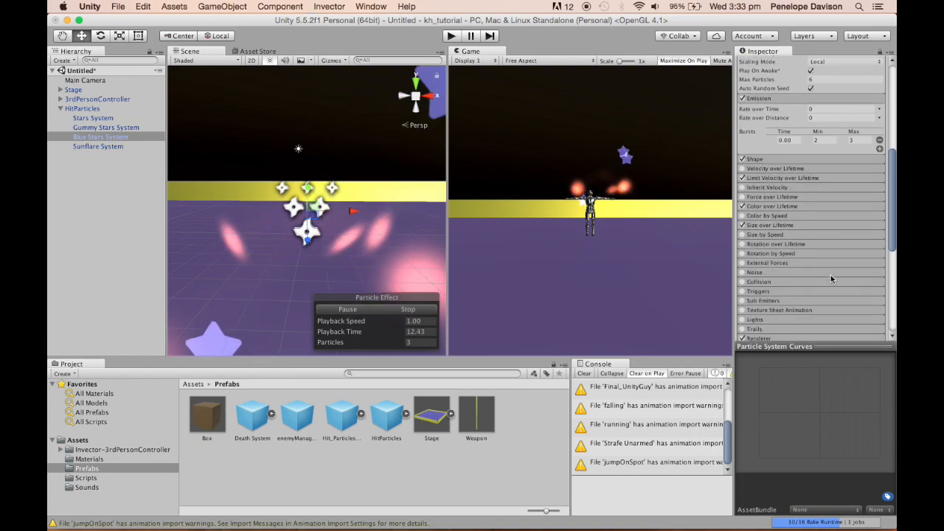
pyautogui.click(792, 159)
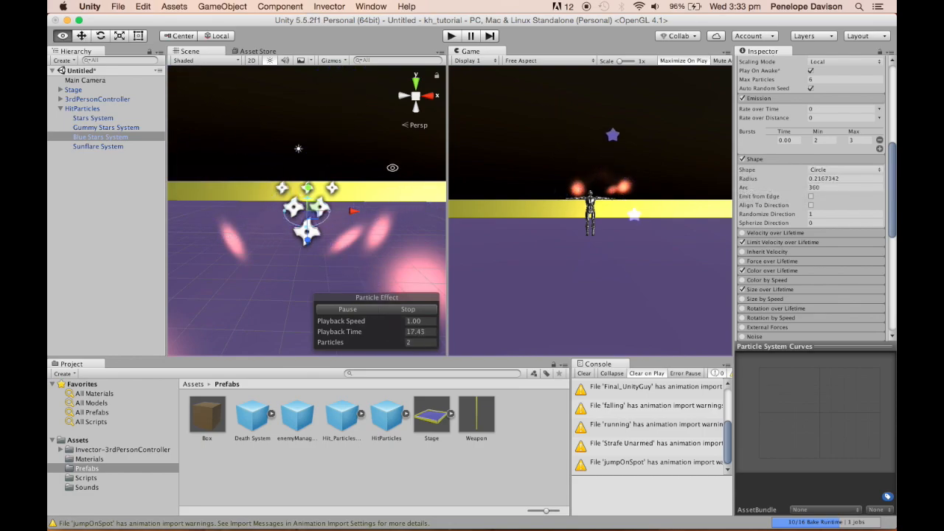
pyautogui.keyDown('alt'); pyautogui.moveTo(392, 167); pyautogui.dragTo(393, 212); pyautogui.keyUp('alt')
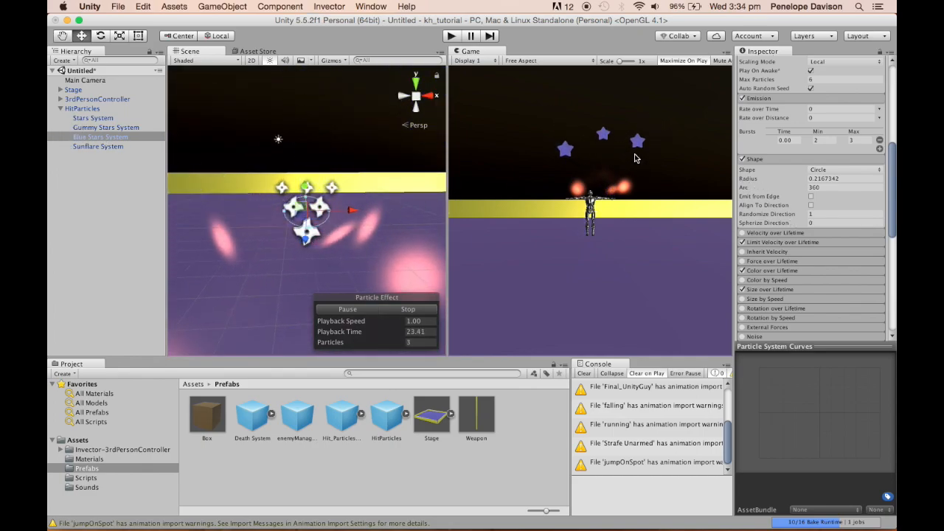
# Step: Examine the Blue Stars System's Limit Velocity over Lifetime and Color over Lifetime settings
pyautogui.click(774, 242)
pyautogui.scroll(-3, 771, 243)
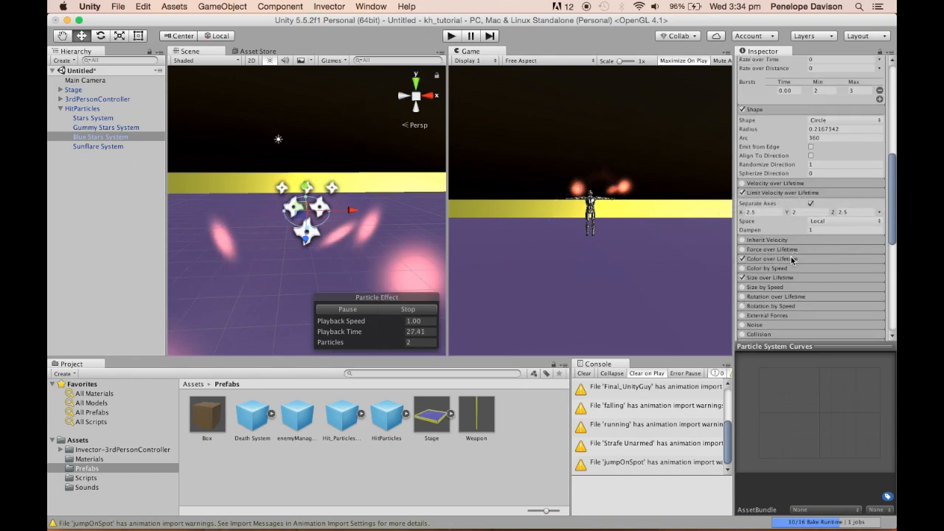
pyautogui.click(789, 260)
pyautogui.scroll(-1, 791, 264)
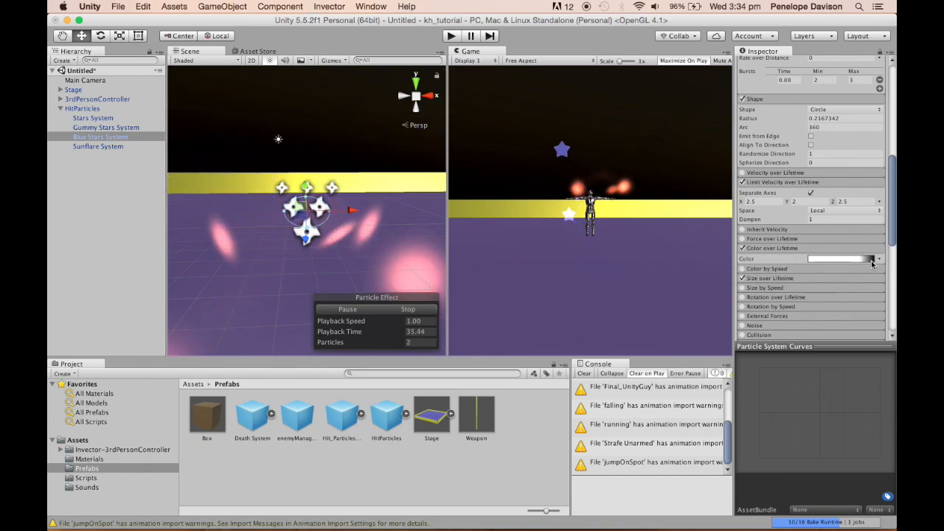
# Step: Examine the Blue Stars System's Size over Lifetime curve and its Renderer settings
pyautogui.click(822, 277)
pyautogui.scroll(-3, 823, 274)
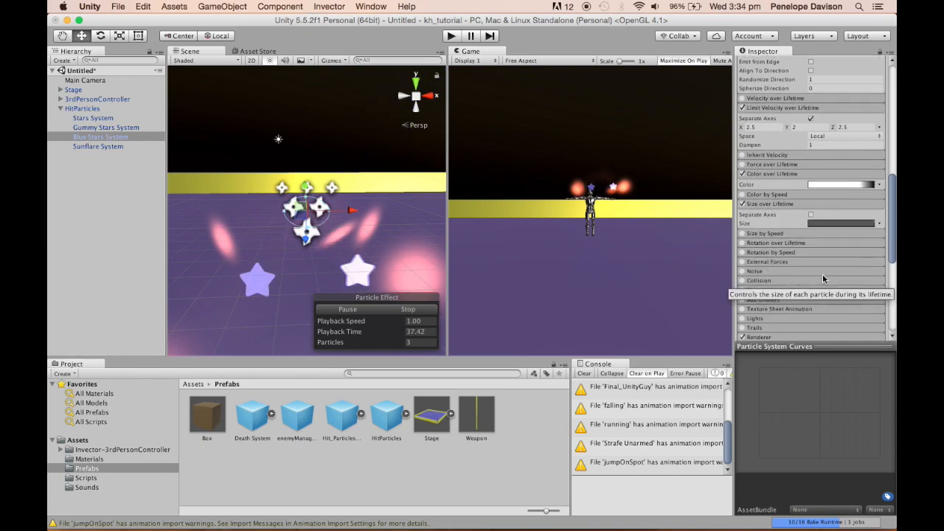
pyautogui.click(841, 223)
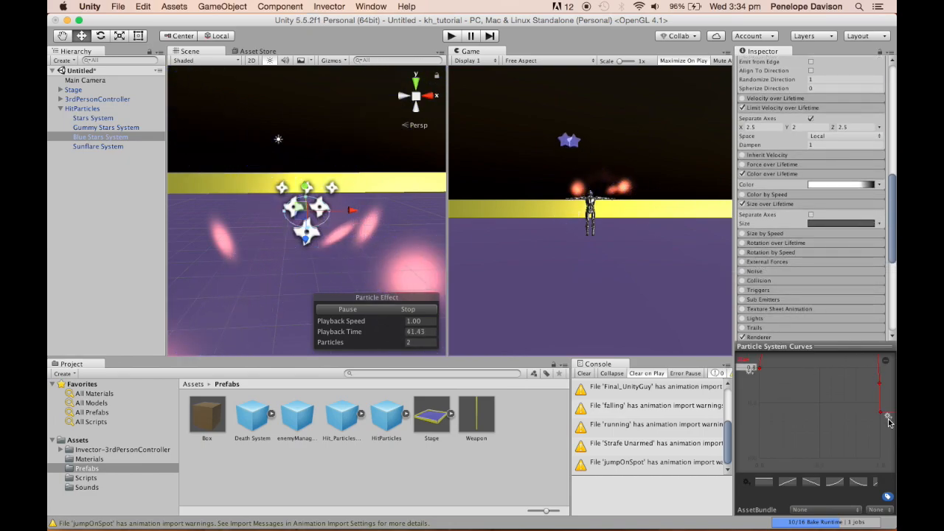
pyautogui.click(783, 203)
pyautogui.scroll(-5, 796, 233)
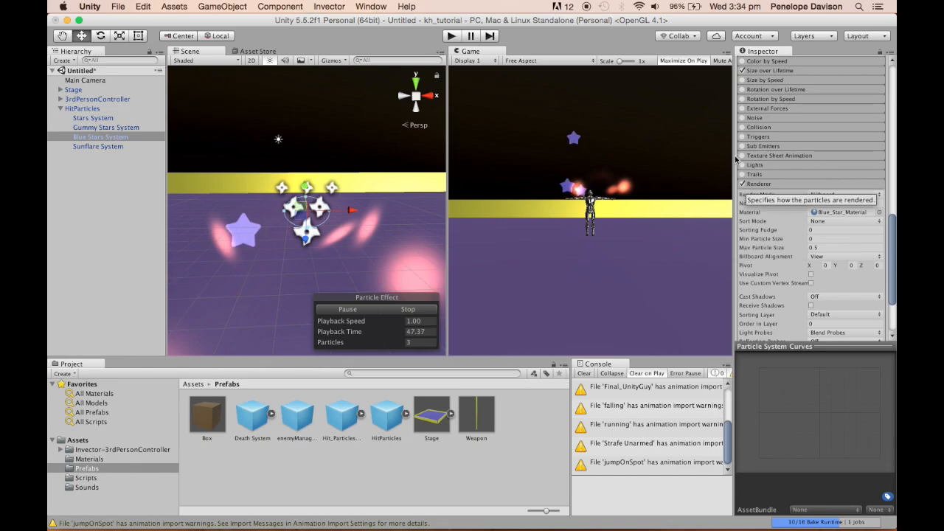
# Step: Turn on Looping for the Sunflare System and simulate it in the scene
pyautogui.click(105, 146)
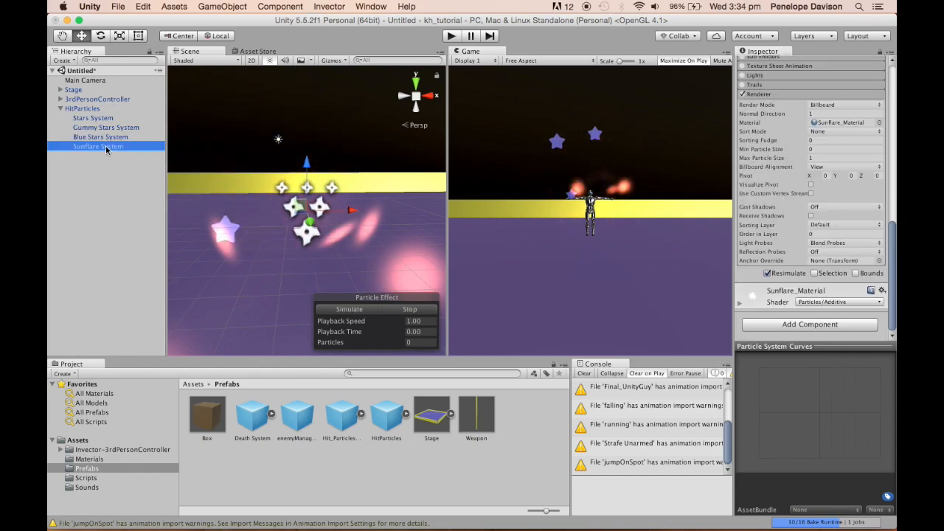
pyautogui.scroll(10, 805, 148)
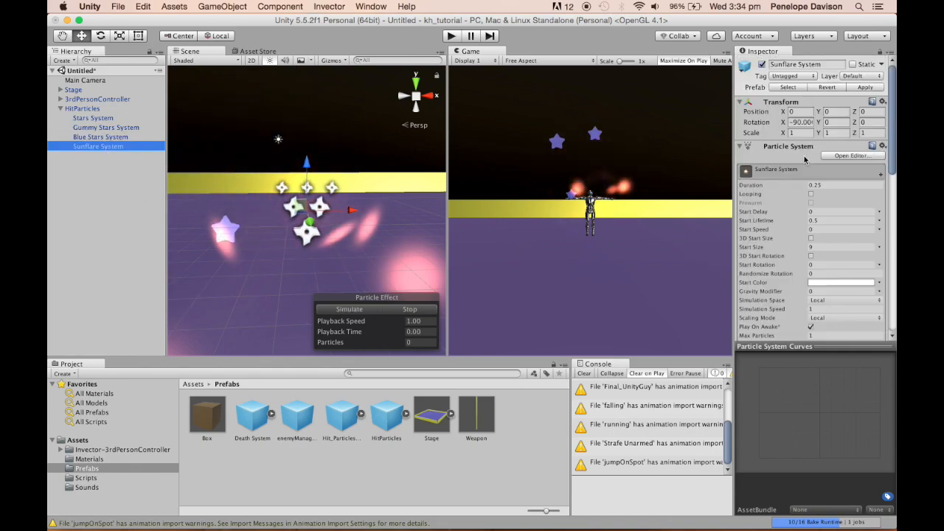
pyautogui.click(811, 194)
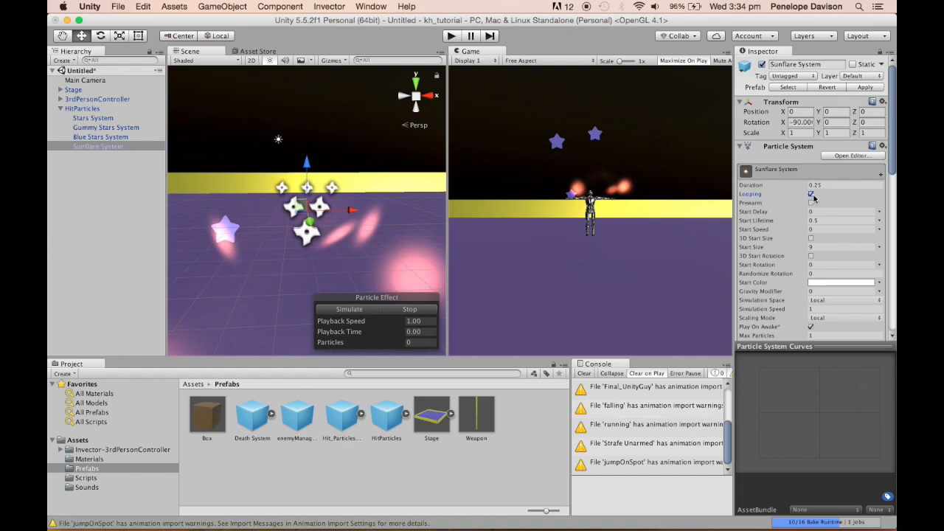
pyautogui.scroll(-3, 811, 199)
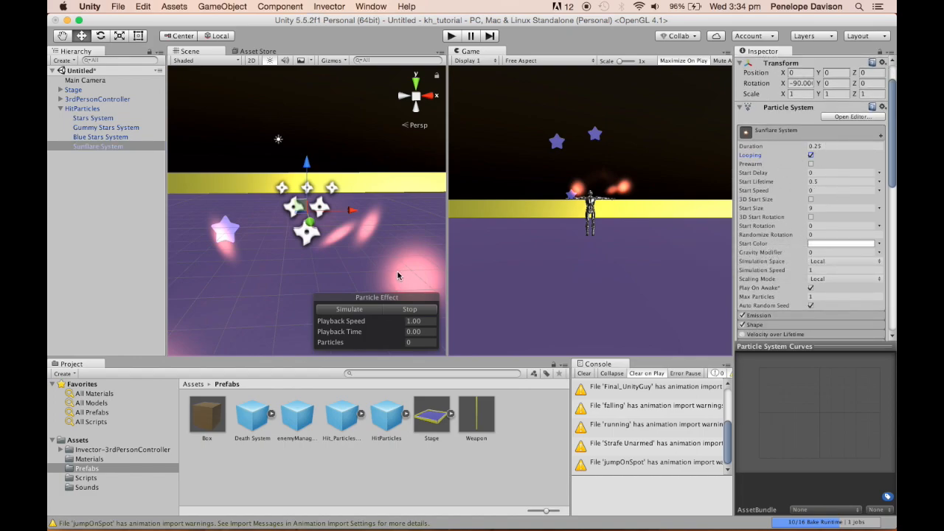
pyautogui.click(341, 309)
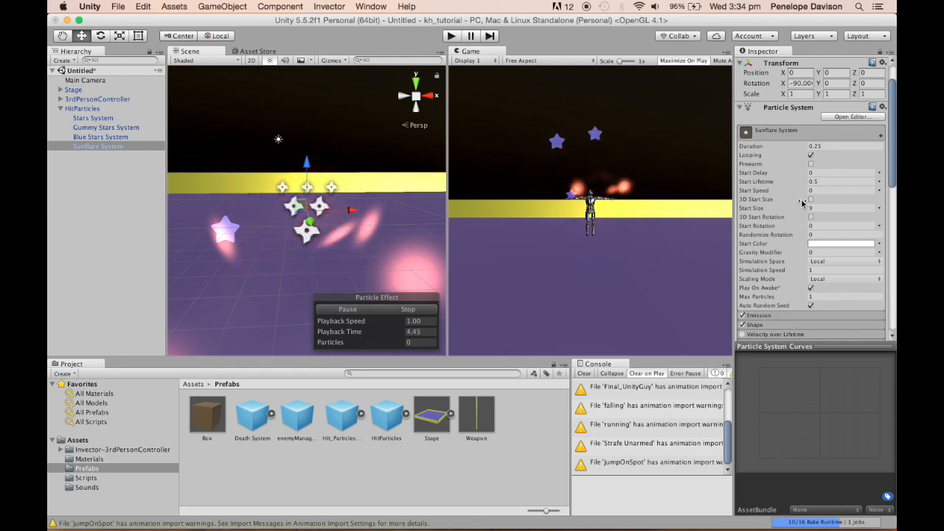
# Step: Examine the Sunflare System's Emission burst and Shape settings while the effect plays
pyautogui.scroll(-5, 818, 221)
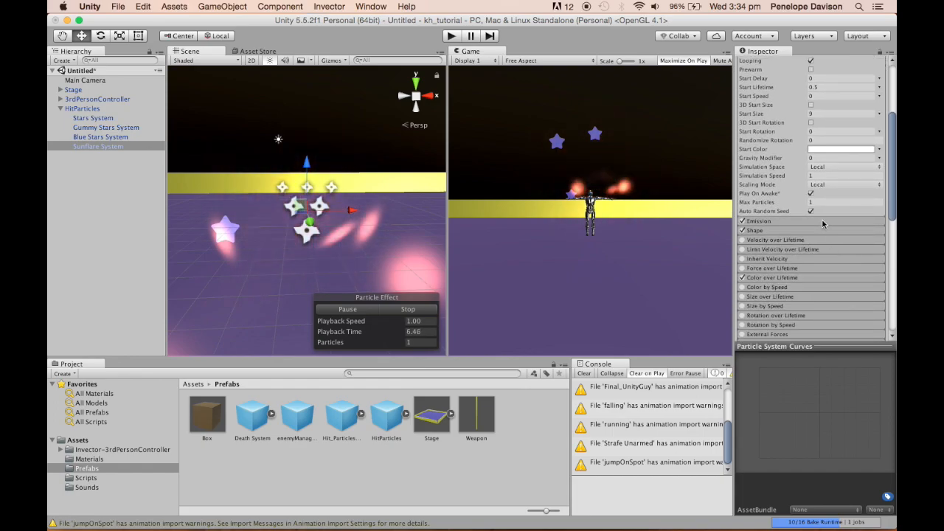
pyautogui.click(824, 221)
pyautogui.scroll(-1, 794, 229)
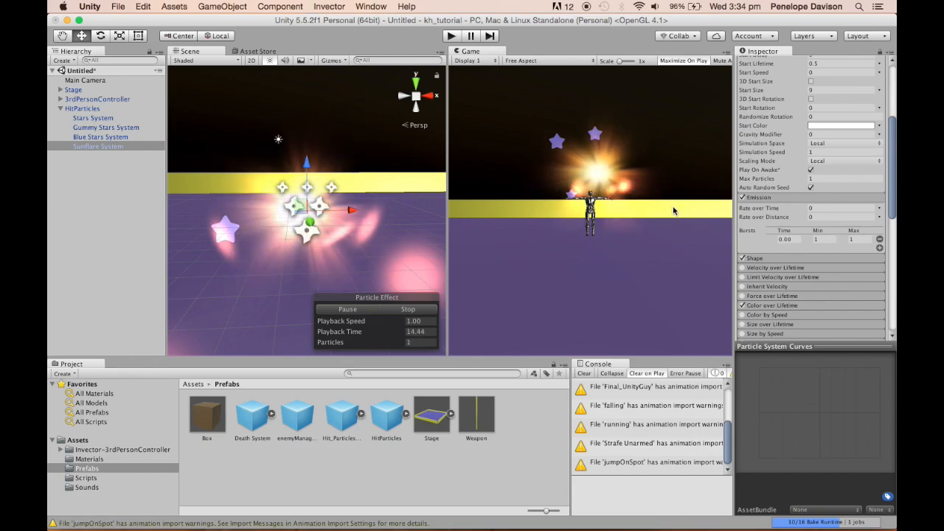
pyautogui.click(775, 197)
pyautogui.click(775, 206)
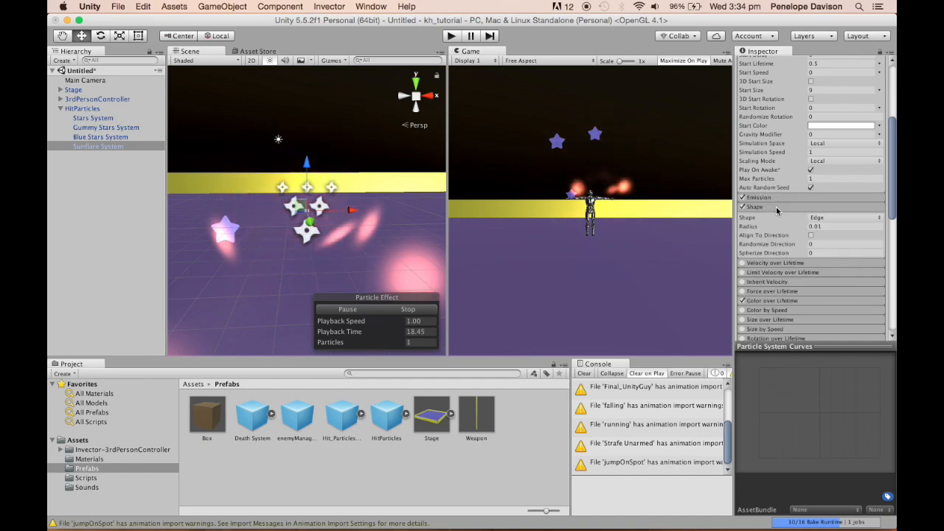
pyautogui.scroll(-1, 782, 208)
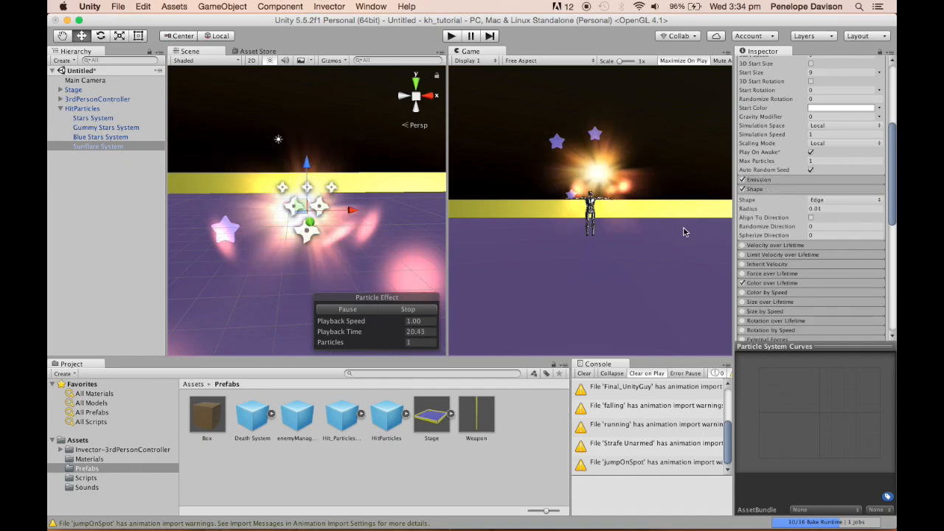
# Step: Try a Shape radius of about 1.18 on the Sunflare System and return it to 0.01
pyautogui.keyDown('alt'); pyautogui.moveTo(351, 213); pyautogui.dragTo(314, 240); pyautogui.keyUp('alt')
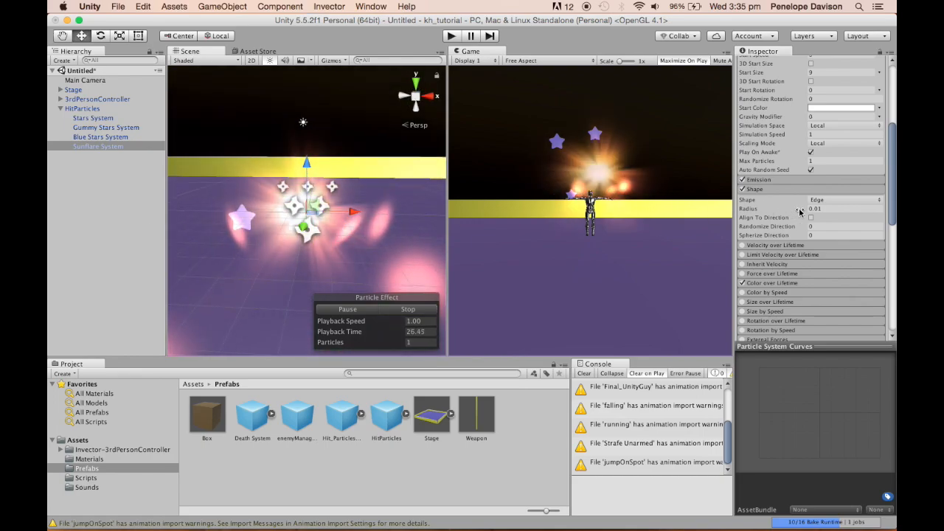
pyautogui.moveTo(817, 217); pyautogui.dragTo(802, 217)
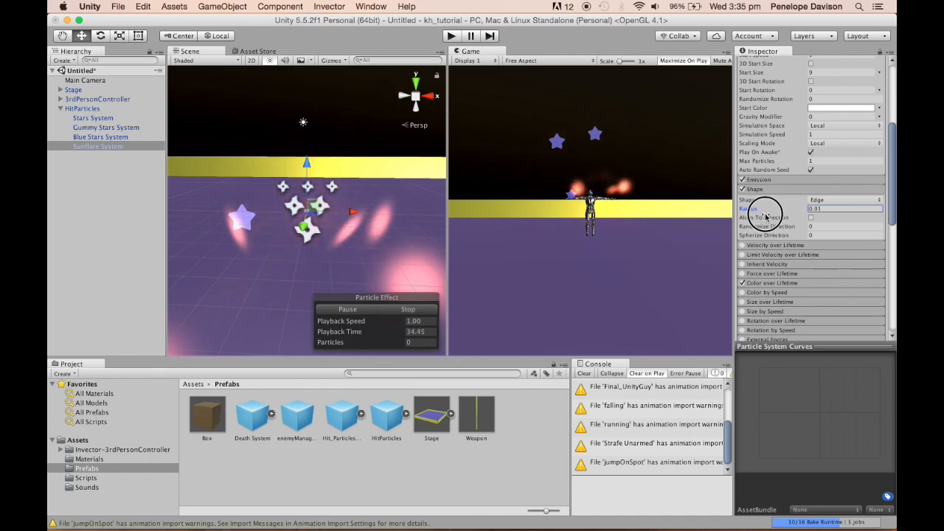
pyautogui.moveTo(758, 216)
pyautogui.mouseDown()
pyautogui.moveTo(776, 212)
pyautogui.moveTo(767, 214)
pyautogui.mouseUp()
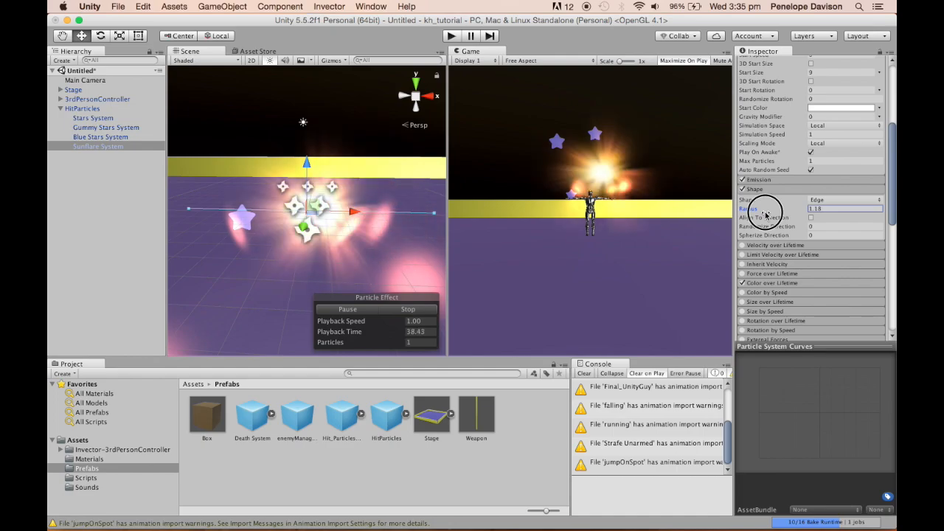
pyautogui.moveTo(767, 215); pyautogui.dragTo(737, 219)
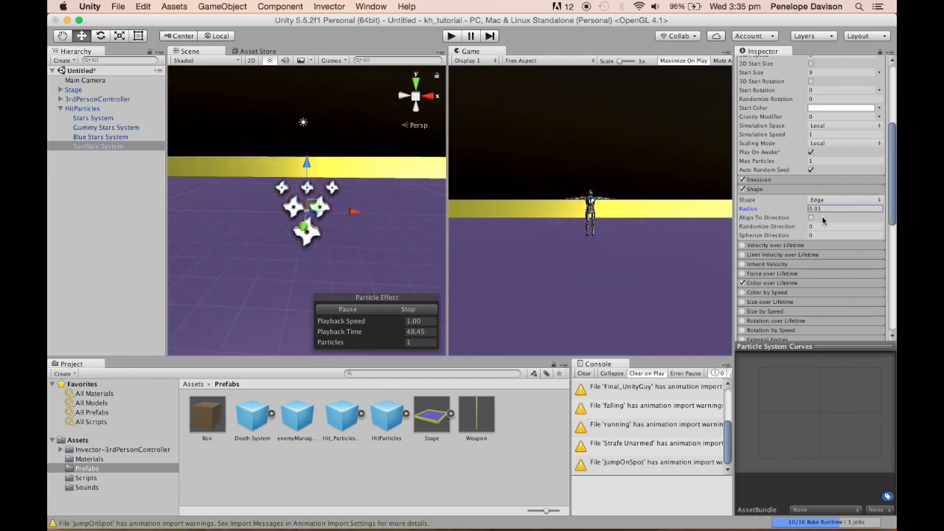
# Step: Open the Sunflare System's Color over Lifetime gradient and save the current gradient as a new preset
pyautogui.scroll(-3, 822, 220)
pyautogui.scroll(-2, 823, 220)
pyautogui.click(811, 183)
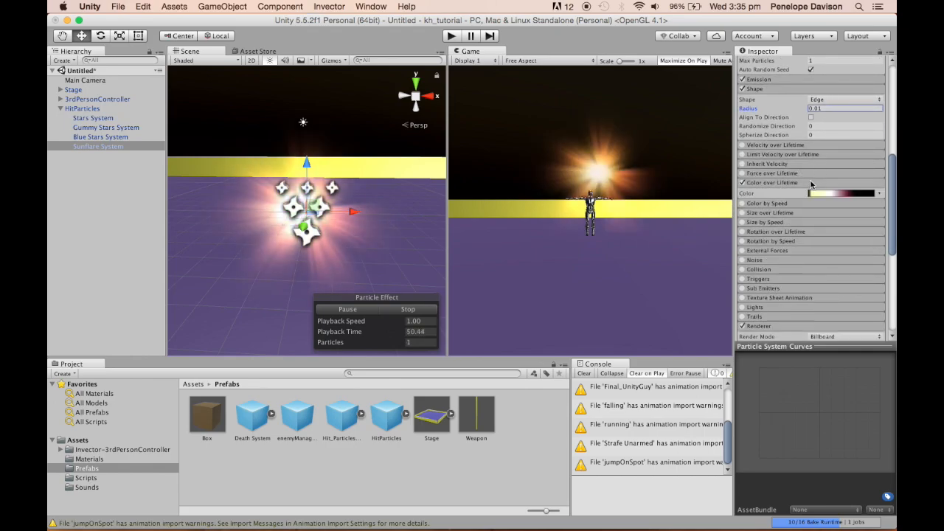
pyautogui.click(826, 194)
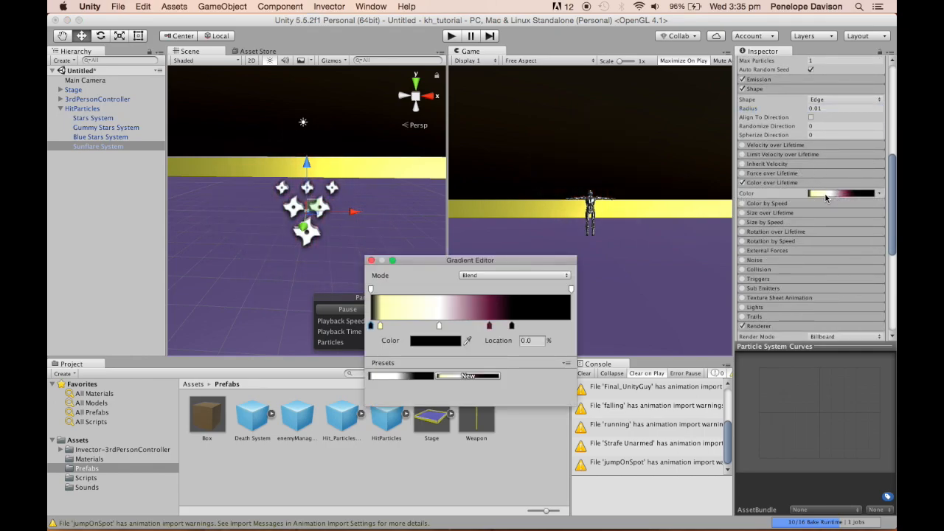
pyautogui.moveTo(542, 264); pyautogui.dragTo(559, 267)
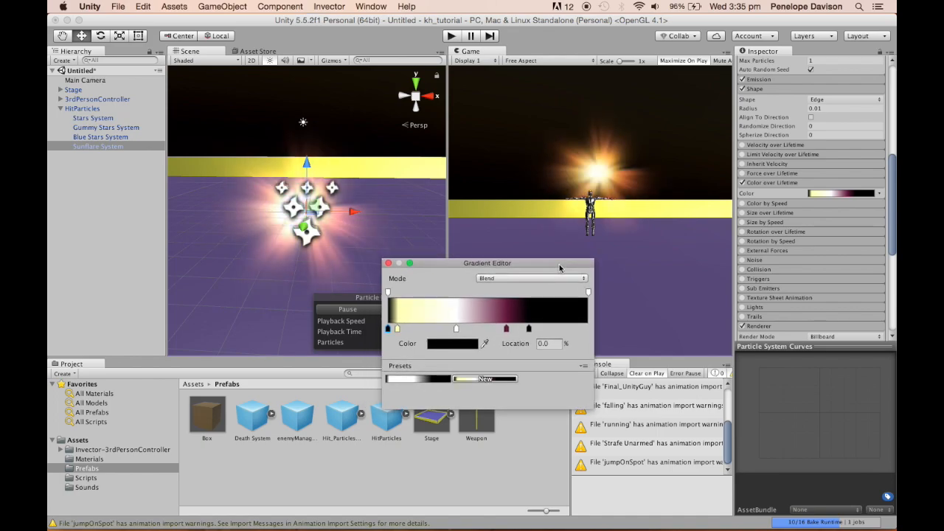
pyautogui.click(486, 379)
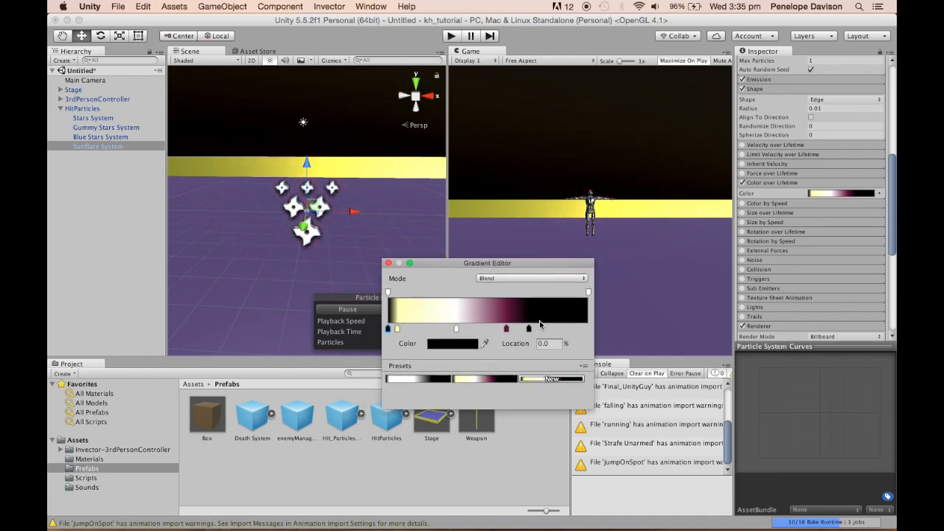
# Step: Remove every colour key except the middle white one from the gradient, and add a black (000000) key at 0%
pyautogui.moveTo(528, 328); pyautogui.dragTo(506, 367)
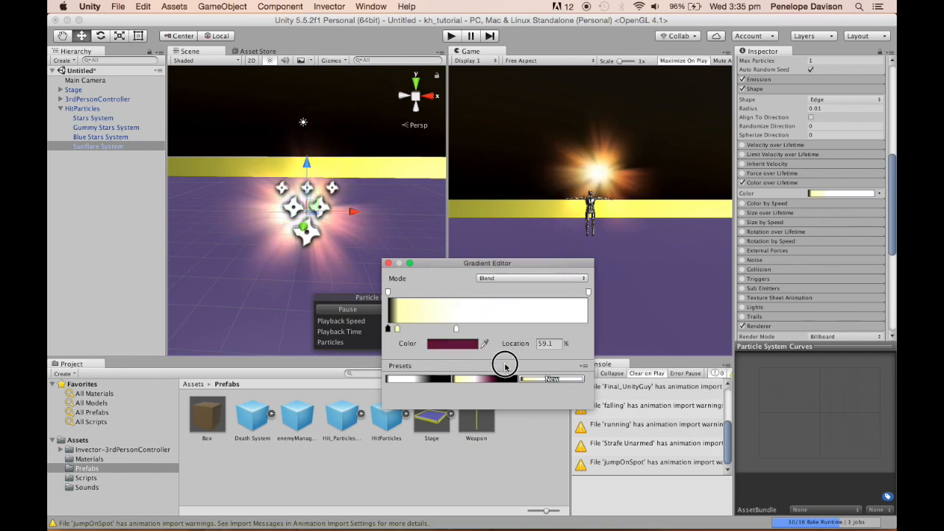
pyautogui.moveTo(388, 329); pyautogui.dragTo(398, 378)
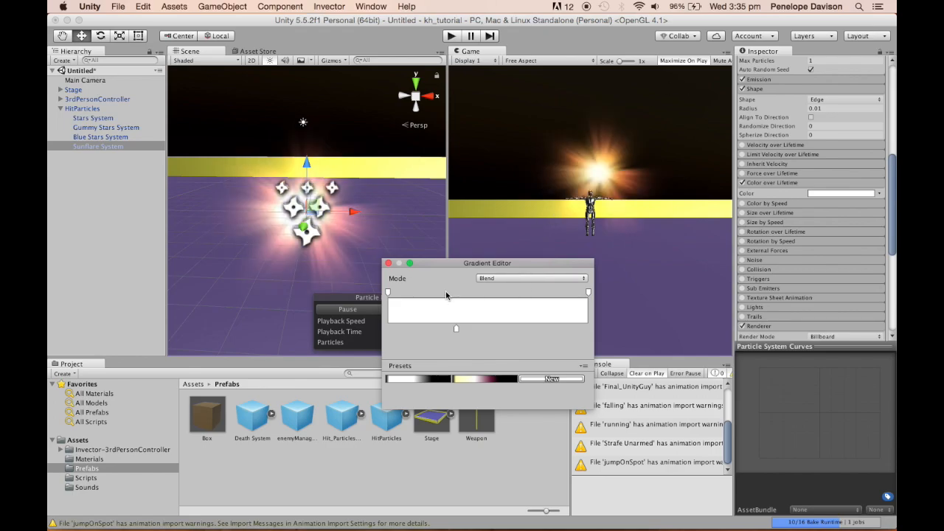
pyautogui.click(404, 328)
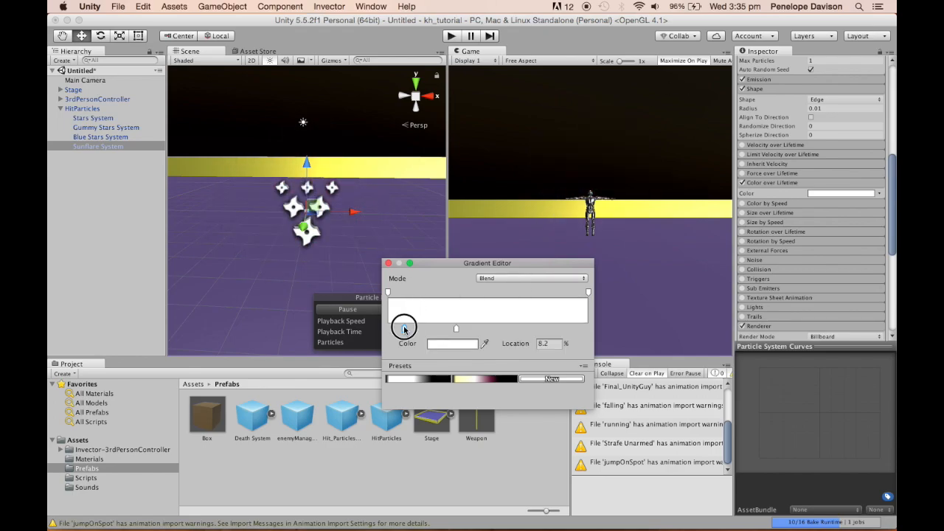
pyautogui.moveTo(405, 328); pyautogui.dragTo(385, 330)
pyautogui.doubleClick(386, 329)
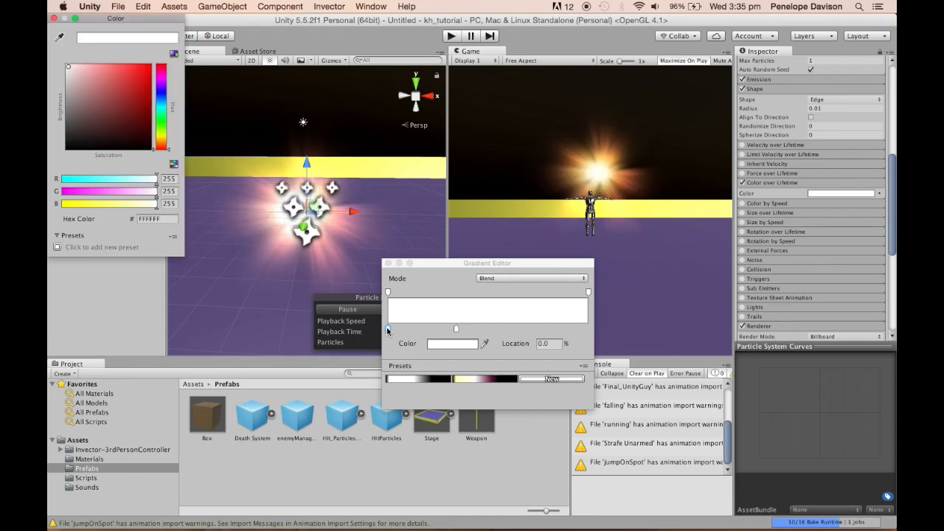
pyautogui.moveTo(84, 106); pyautogui.dragTo(65, 157)
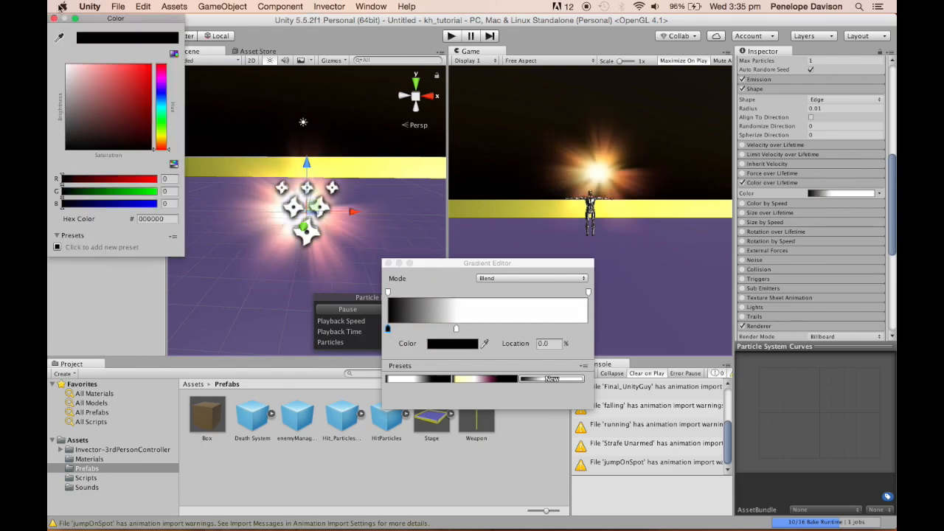
pyautogui.click(54, 19)
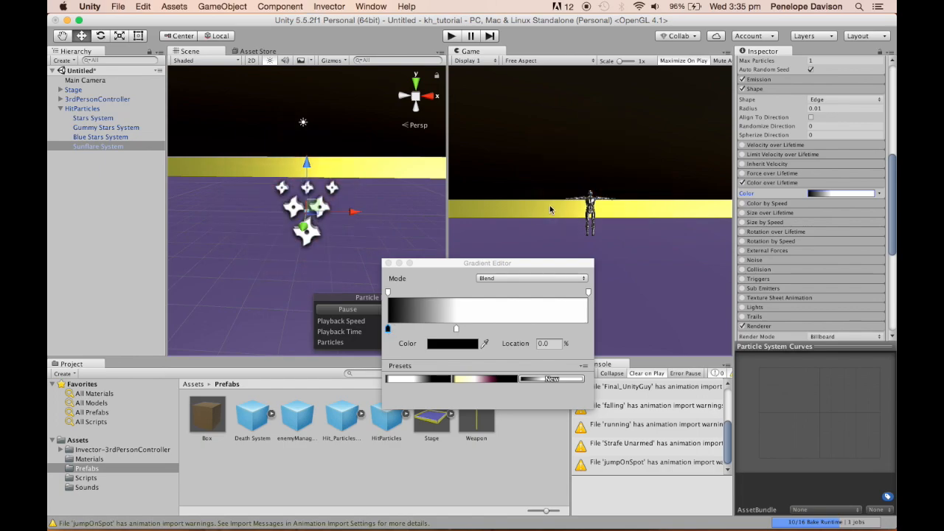
# Step: Add a black (000000) colour key at 100% of the Color over Lifetime gradient
pyautogui.doubleClick(588, 329)
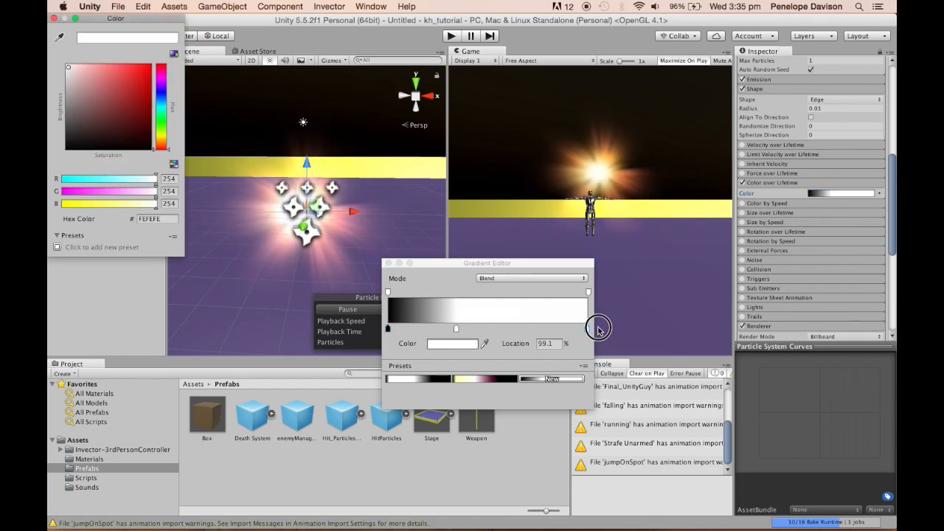
pyautogui.click(65, 150)
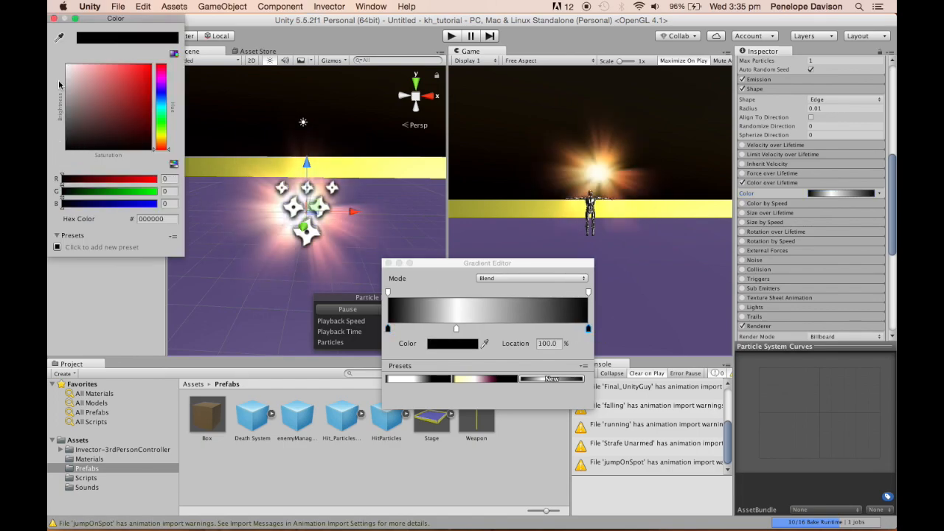
pyautogui.click(53, 20)
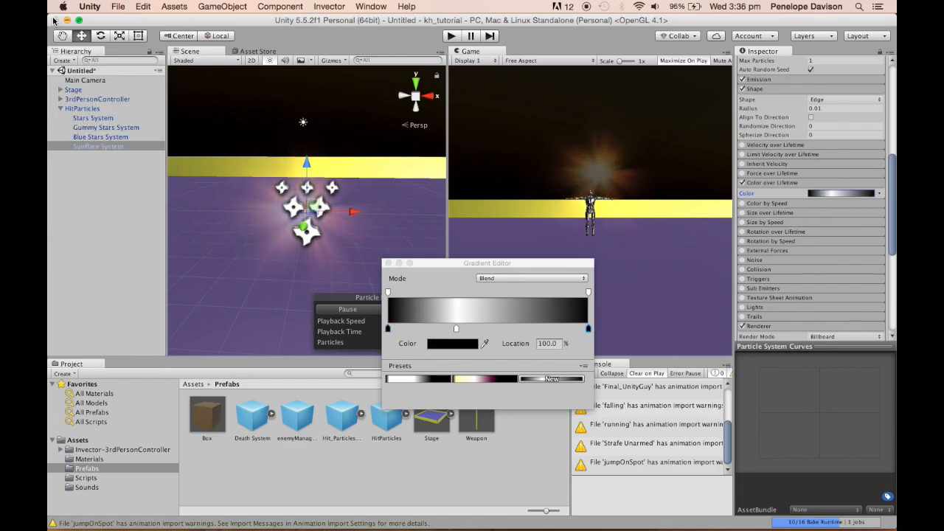
# Step: Add a dark purple (621563) colour key at 52.6% of the gradient, between the white and end black keys
pyautogui.click(494, 329)
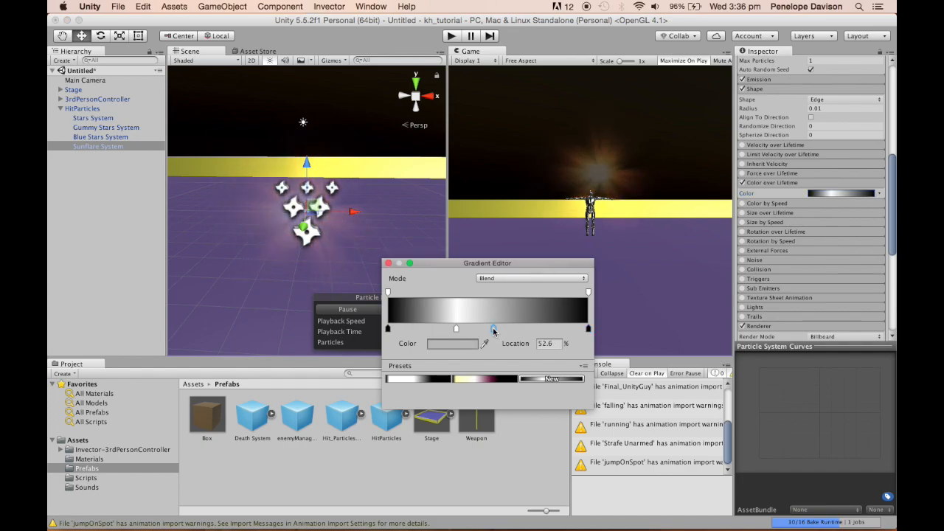
pyautogui.doubleClick(494, 329)
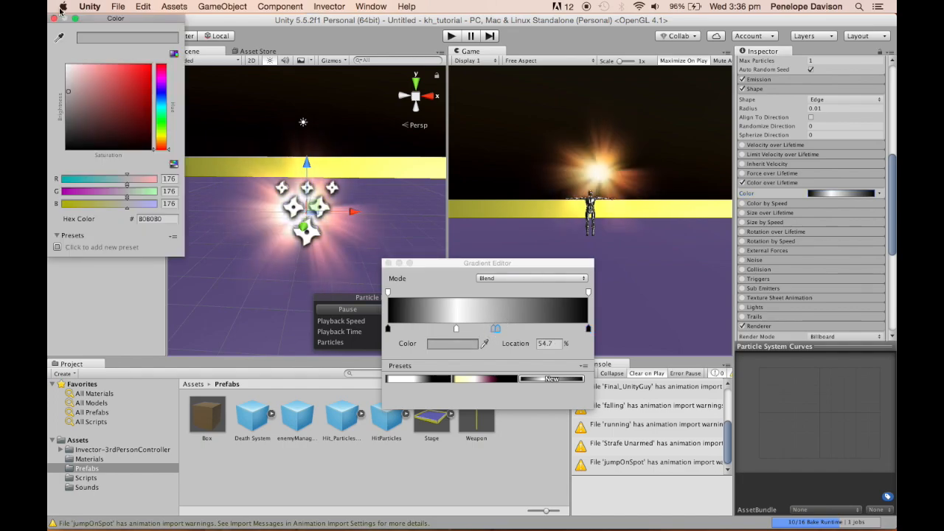
pyautogui.click(54, 18)
pyautogui.click(496, 329)
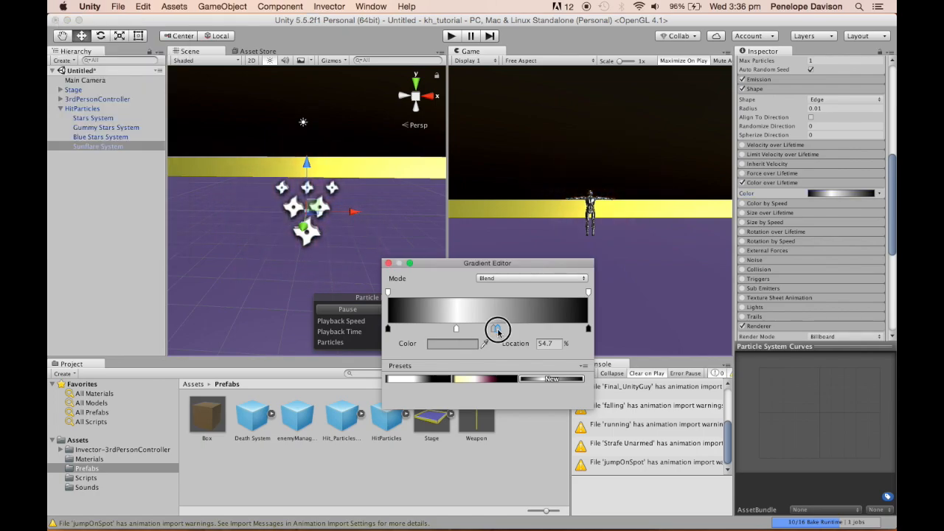
pyautogui.doubleClick(494, 329)
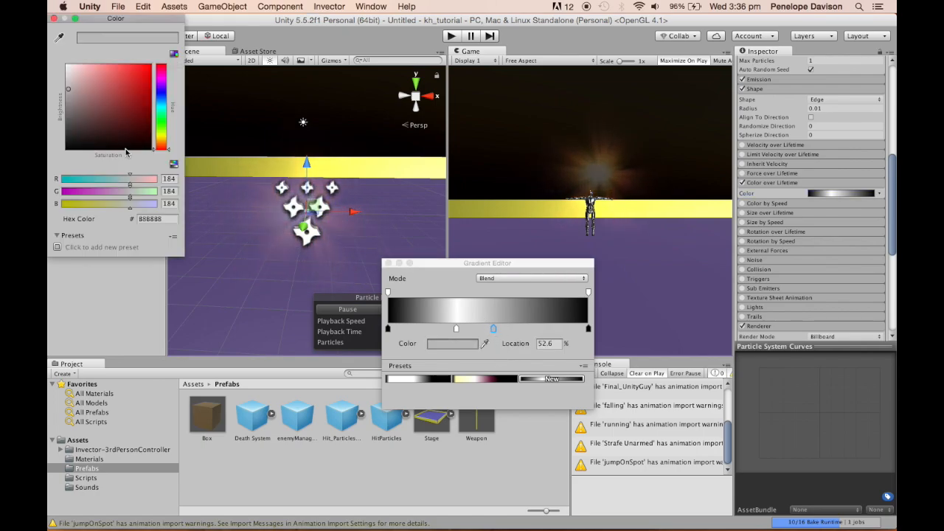
pyautogui.click(160, 78)
pyautogui.click(131, 120)
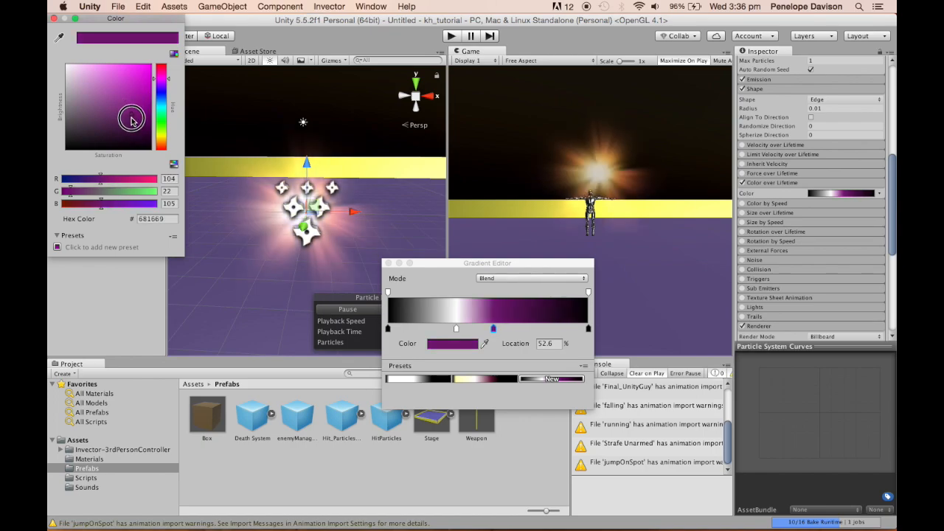
pyautogui.moveTo(131, 120); pyautogui.dragTo(131, 118)
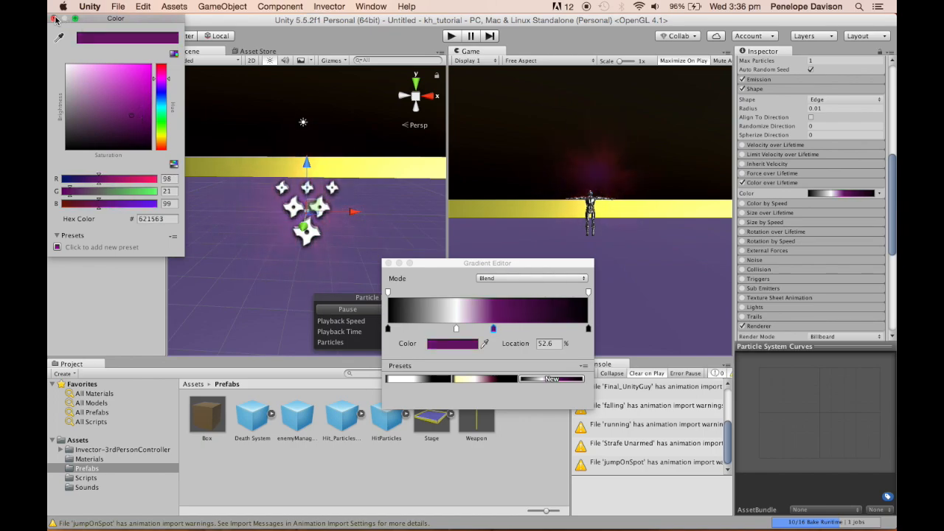
pyautogui.click(53, 18)
# Step: Add a pale yellow (FFFCD6) colour key at 5.3% of the gradient, just after the starting black key
pyautogui.click(399, 327)
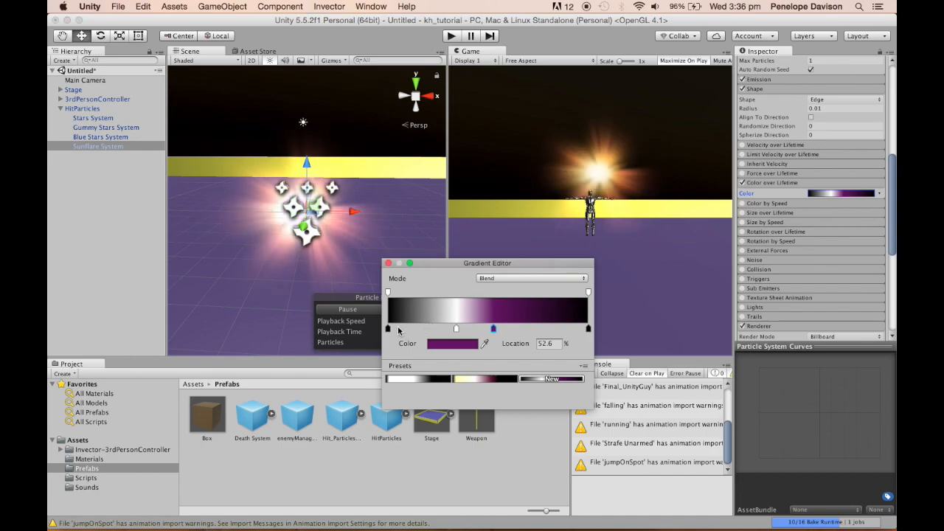
pyautogui.doubleClick(399, 328)
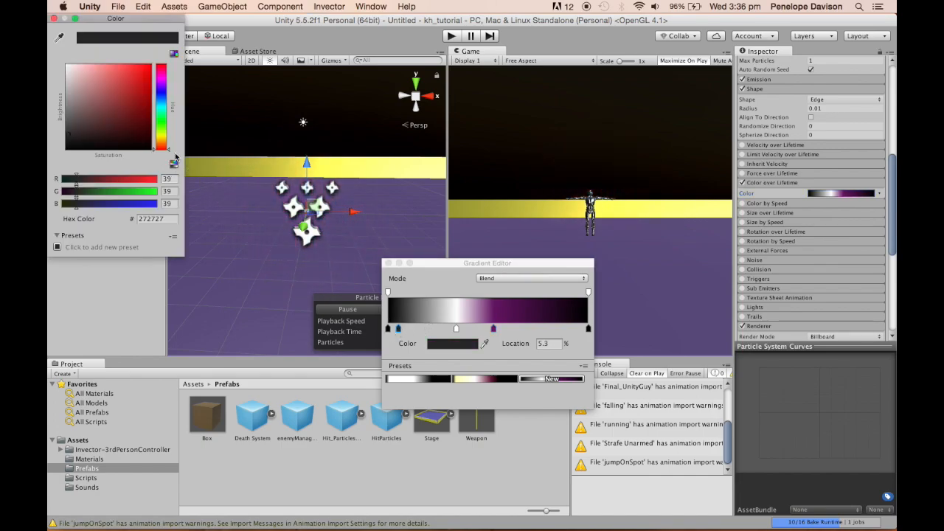
pyautogui.click(161, 138)
pyautogui.moveTo(90, 70); pyautogui.dragTo(75, 68)
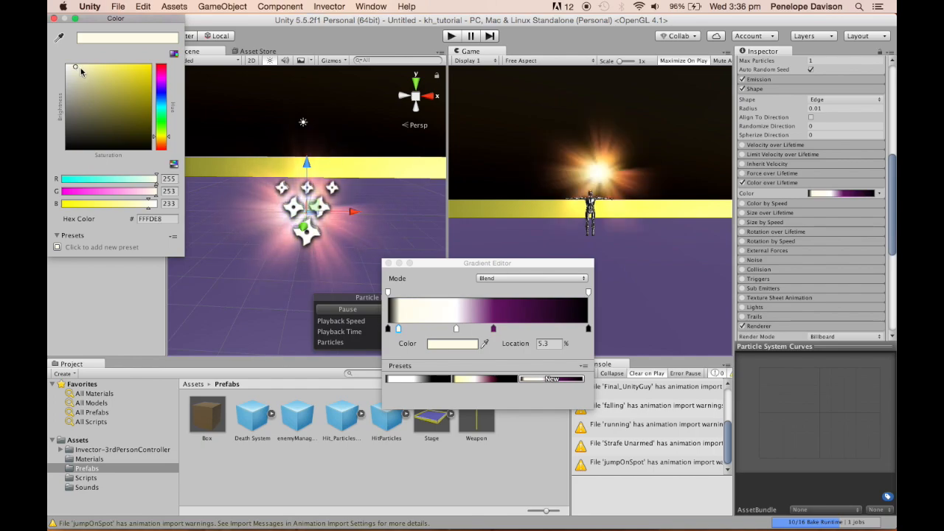
pyautogui.click(82, 67)
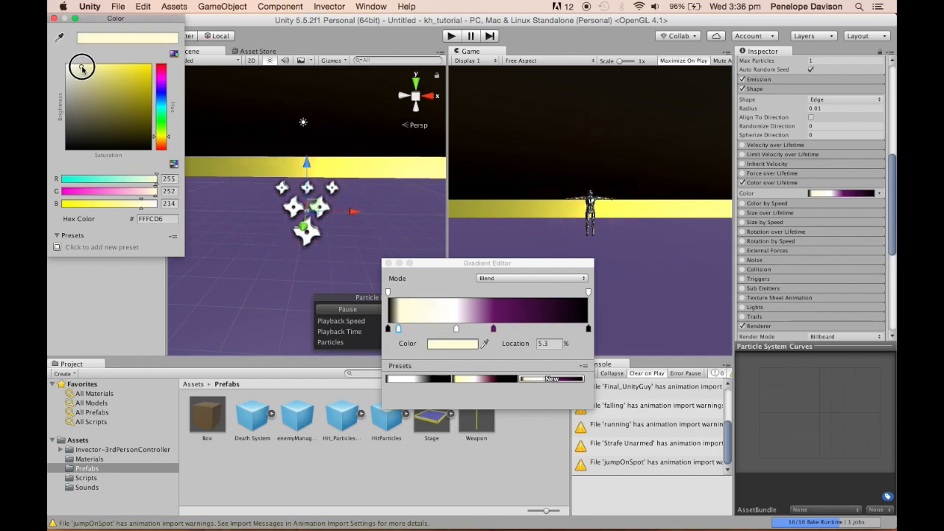
pyautogui.click(53, 18)
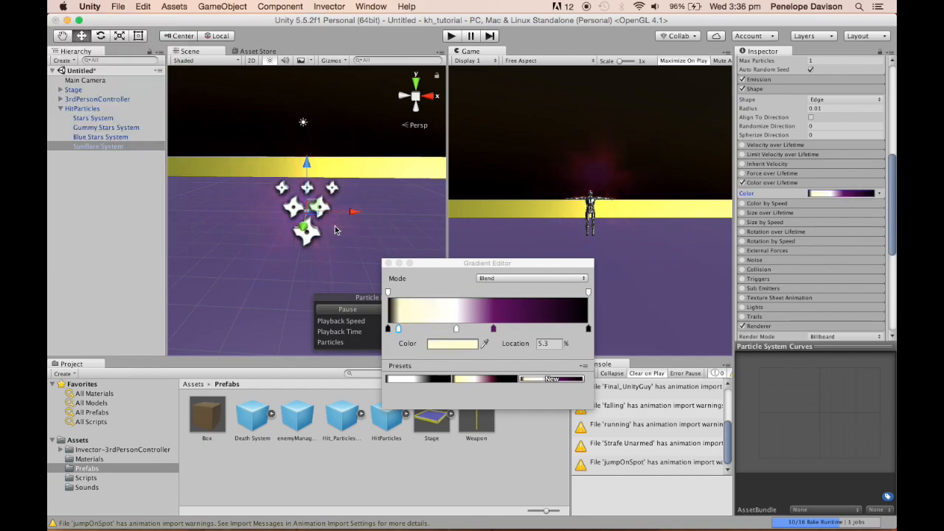
# Step: Apply the saved yellow-white-purple-black preset to the Color over Lifetime gradient and close the gradient editor
pyautogui.click(477, 383)
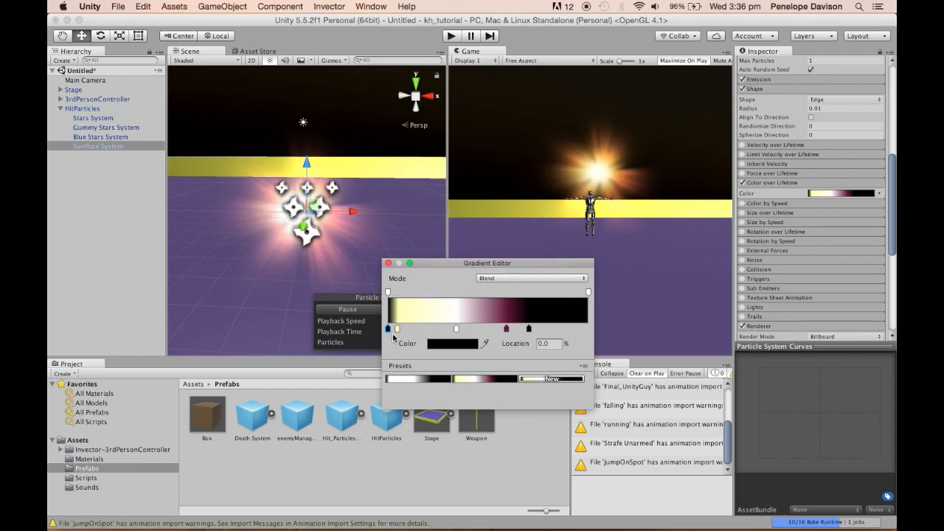
pyautogui.click(388, 263)
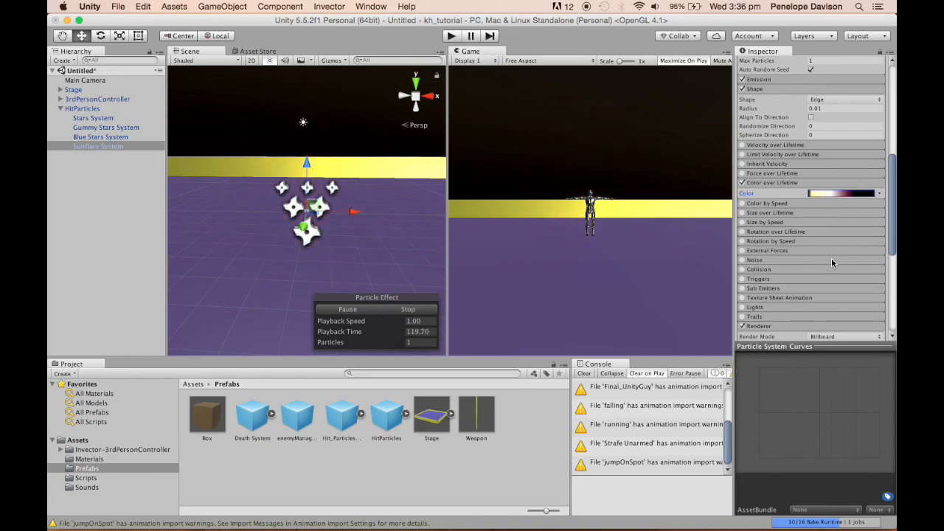
# Step: Examine the Max Particle Size in the Sunflare System's Renderer settings and set its Start Size to 9
pyautogui.scroll(-3, 832, 262)
pyautogui.scroll(-4, 832, 256)
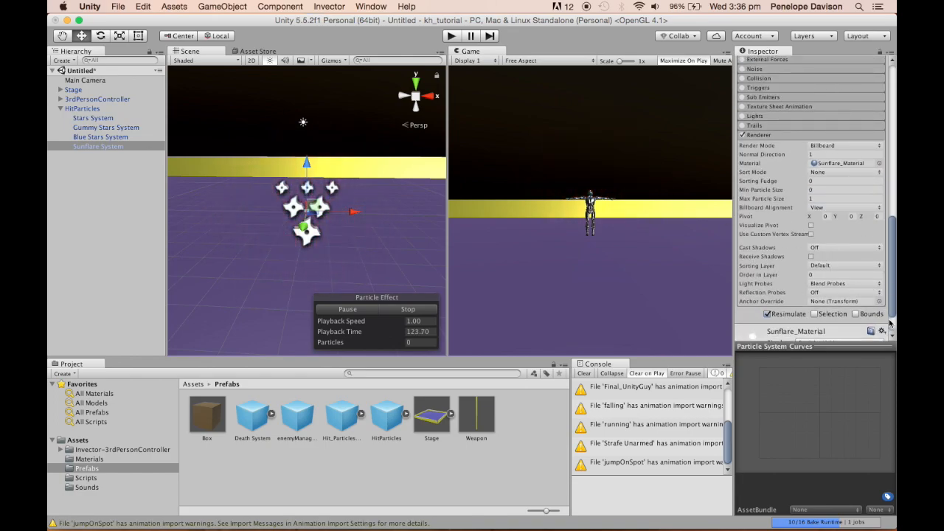
pyautogui.scroll(1, 802, 214)
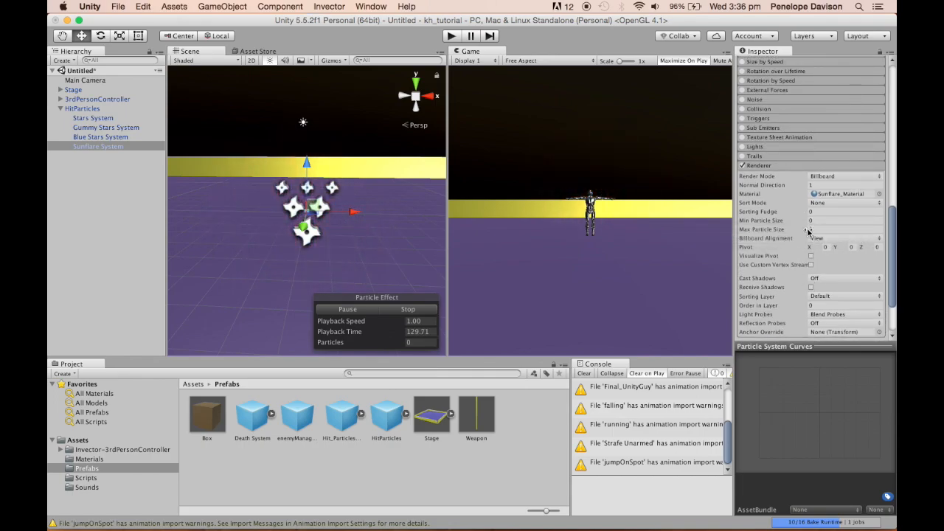
pyautogui.moveTo(806, 231)
pyautogui.mouseDown()
pyautogui.moveTo(818, 229)
pyautogui.moveTo(798, 231)
pyautogui.moveTo(828, 232)
pyautogui.moveTo(816, 231)
pyautogui.mouseUp()
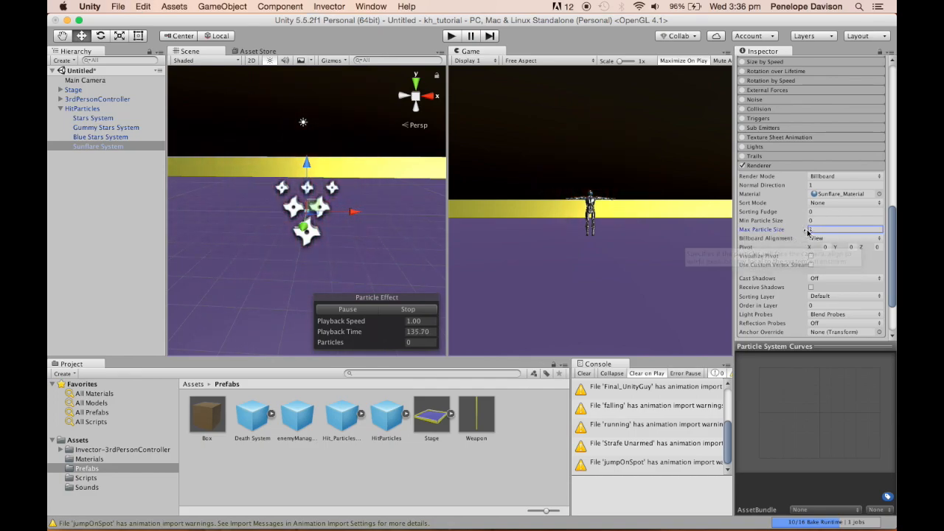
pyautogui.scroll(6, 804, 234)
pyautogui.scroll(4, 806, 233)
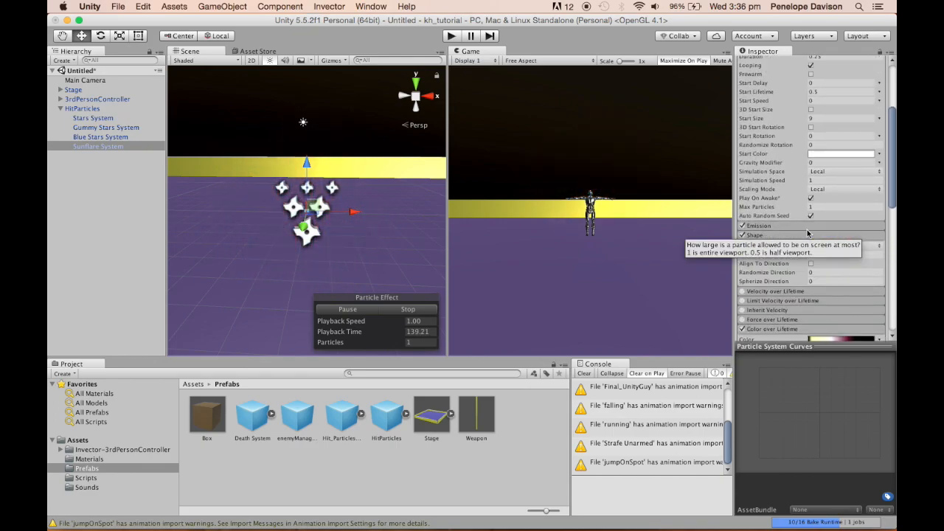
pyautogui.click(808, 118)
pyautogui.moveTo(812, 120); pyautogui.dragTo(799, 121)
pyautogui.write('9')
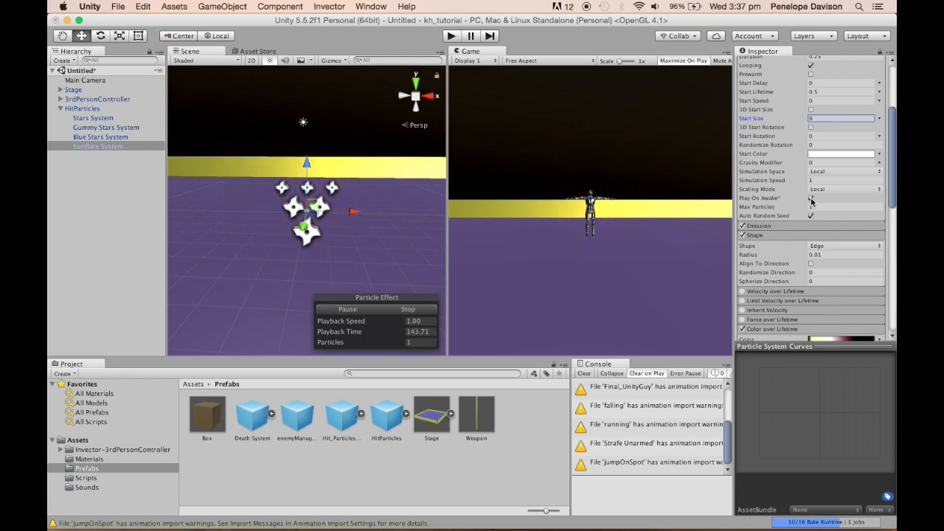
# Step: Turn off Looping on the Sunflare System
pyautogui.scroll(-10, 811, 200)
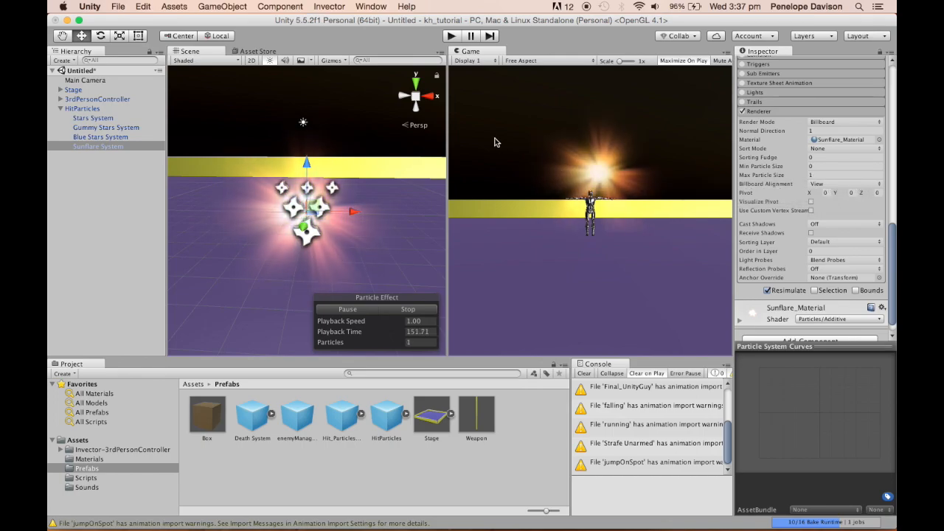
pyautogui.scroll(10, 778, 211)
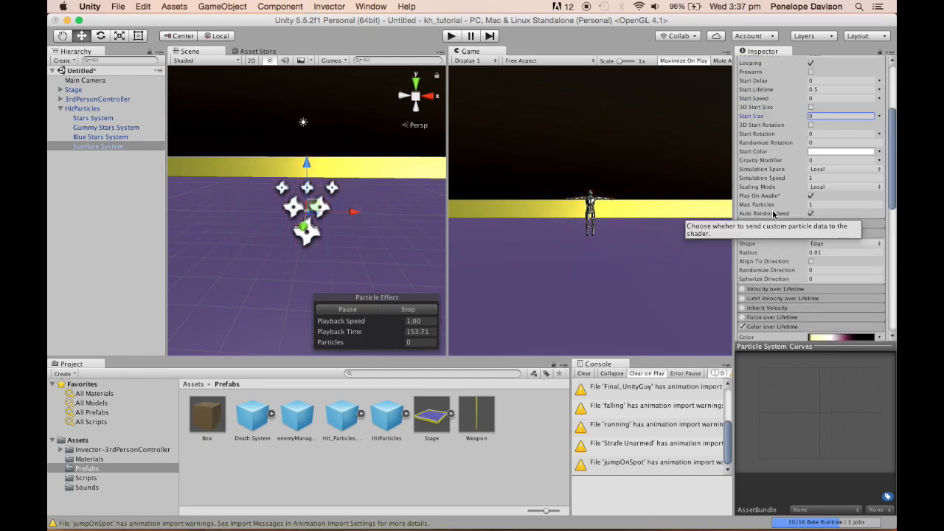
pyautogui.scroll(6, 782, 206)
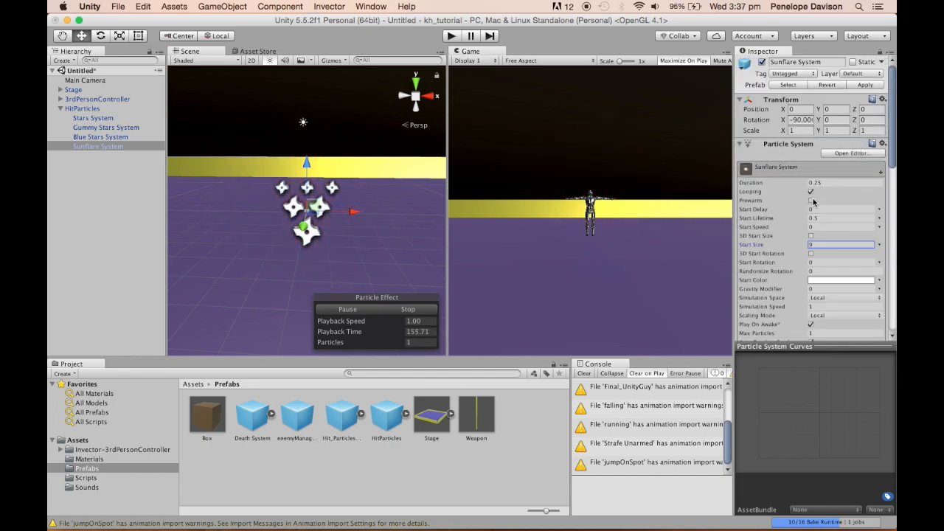
pyautogui.click(810, 192)
pyautogui.click(135, 147)
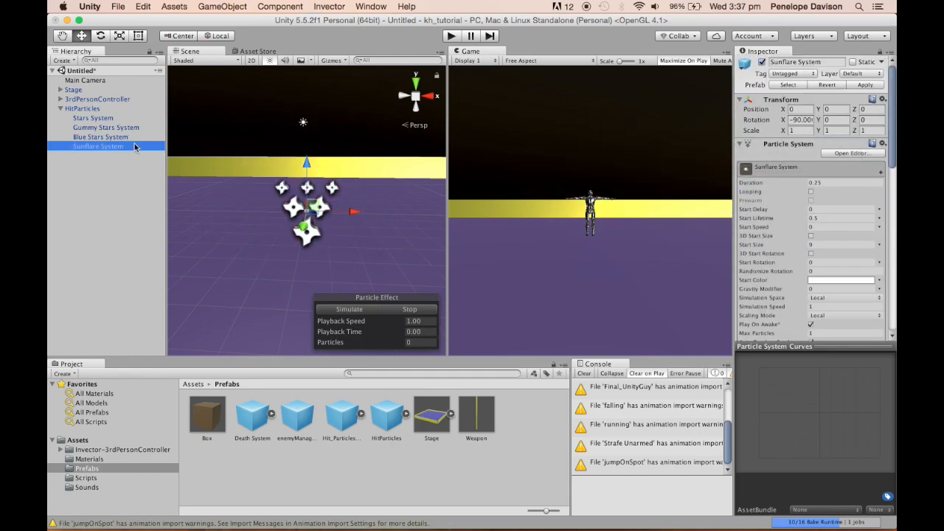
# Step: Turn off Looping on the Blue Stars System and the Gummy Stars System
pyautogui.click(118, 136)
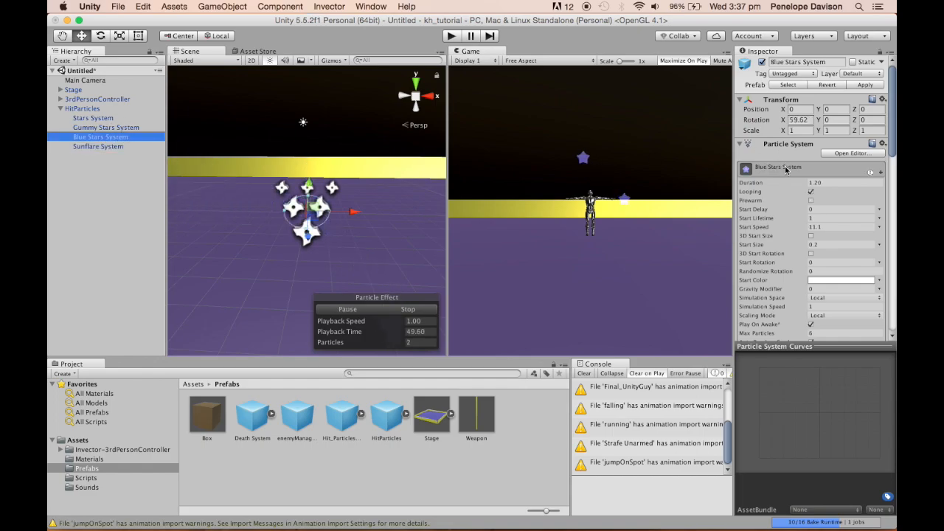
pyautogui.click(811, 192)
pyautogui.click(135, 128)
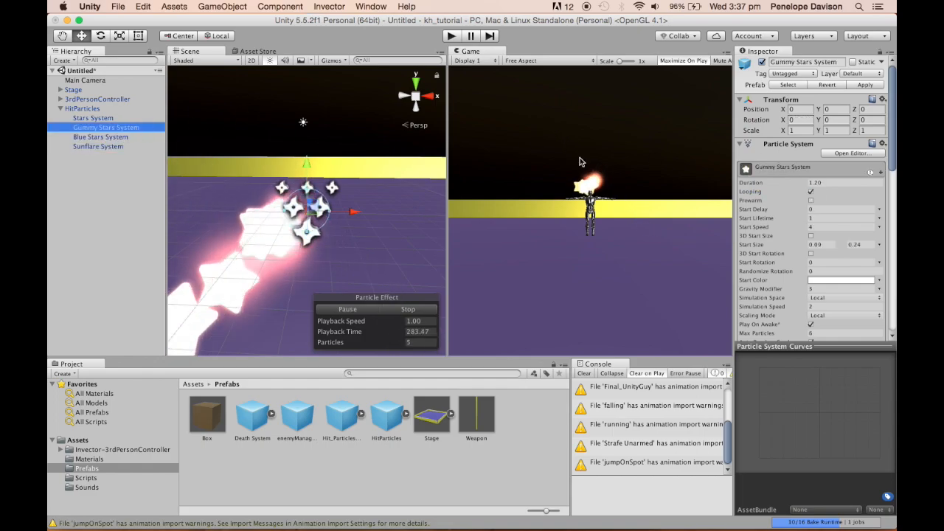
pyautogui.click(810, 192)
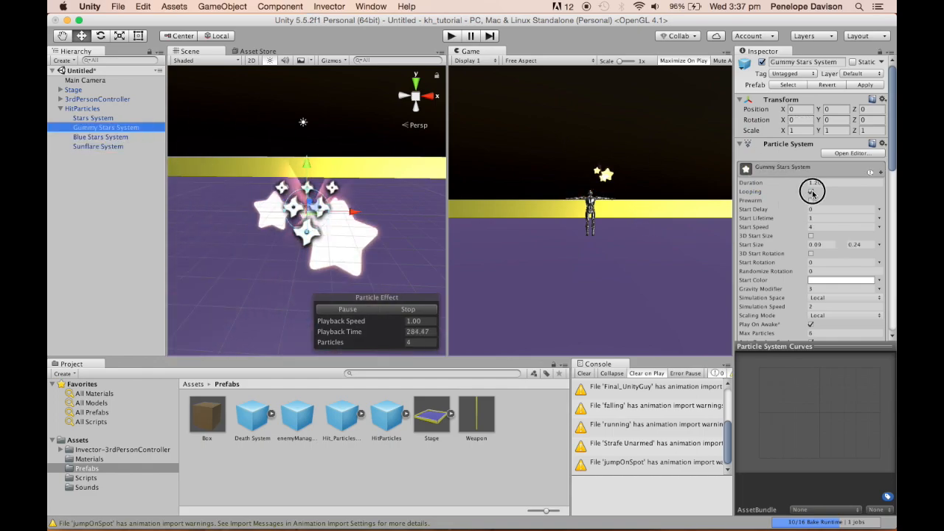
# Step: Apply the parent HitParticles object's changes to its prefab
pyautogui.click(111, 118)
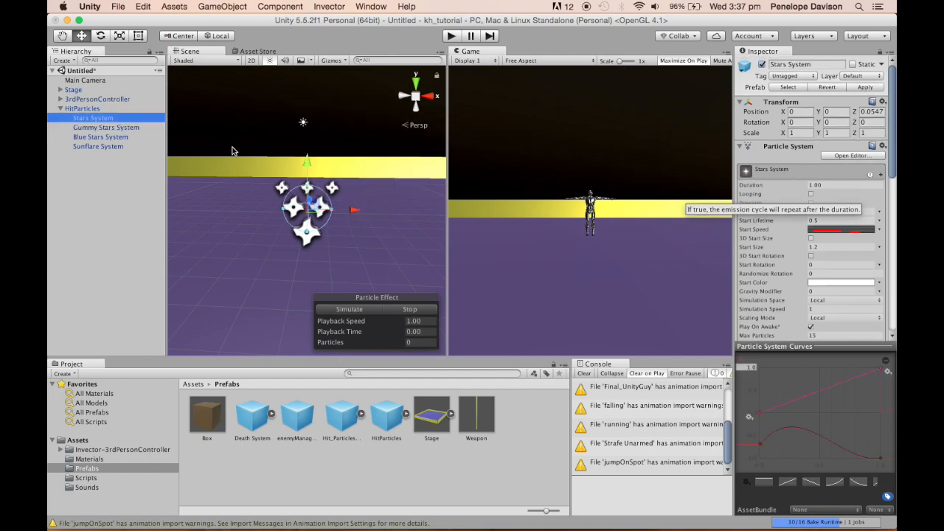
pyautogui.click(137, 110)
pyautogui.click(866, 88)
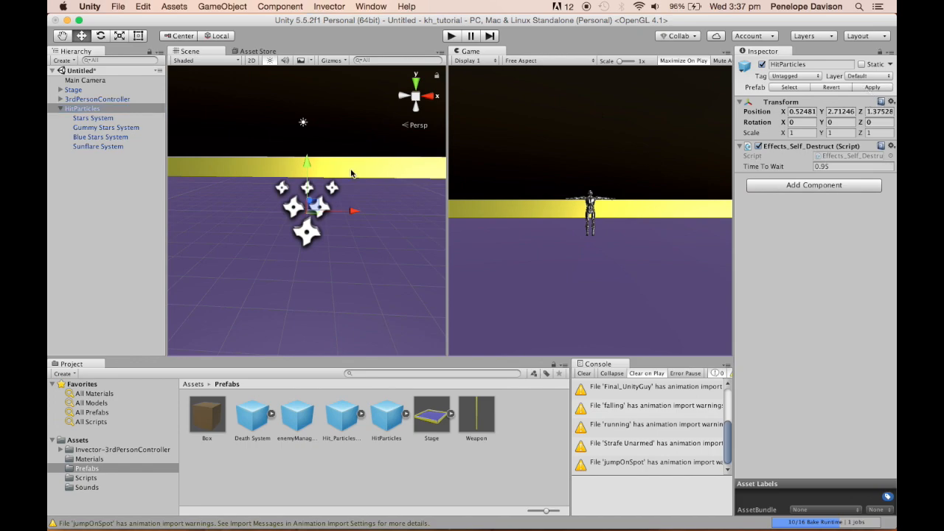
pyautogui.click(61, 109)
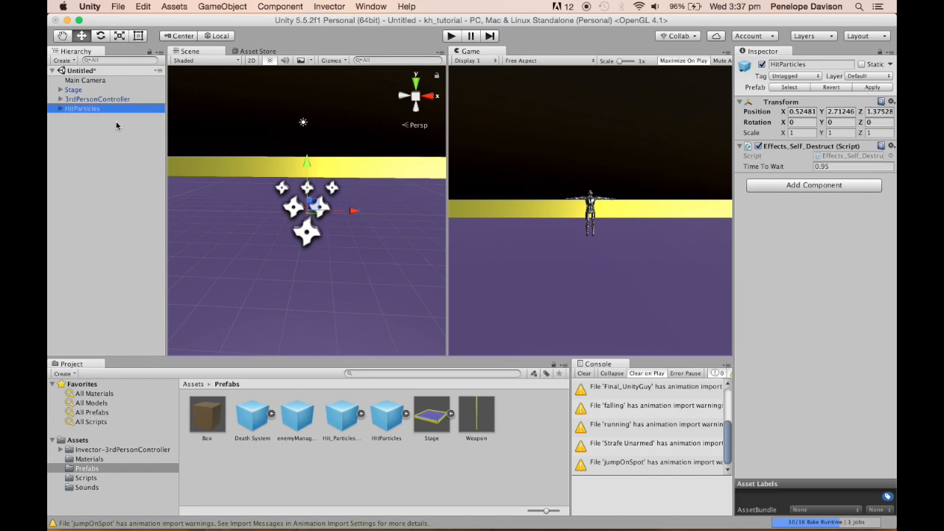
pyautogui.click(60, 109)
# Step: Apply the Gummy Stars, Blue Stars and Sunflare Systems' changes to the prefab and select the parent HitParticles object
pyautogui.click(96, 118)
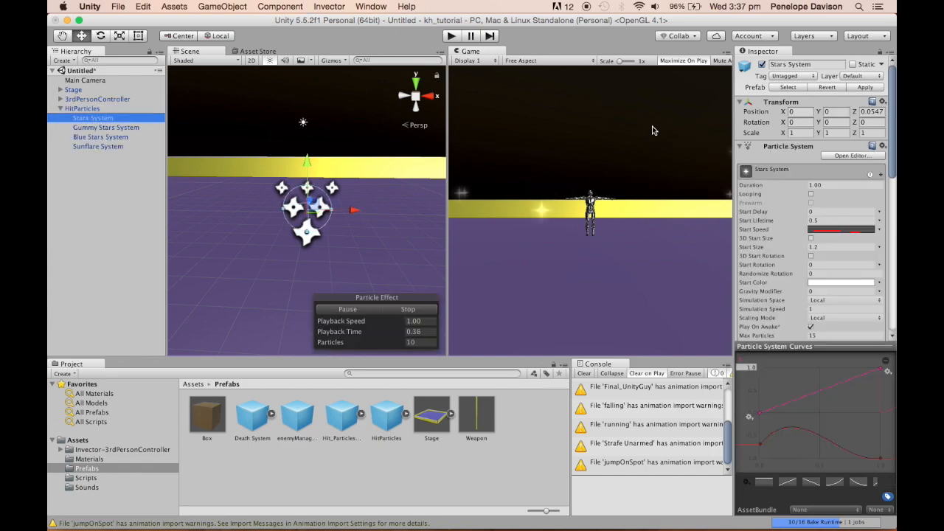
pyautogui.click(122, 127)
pyautogui.click(866, 87)
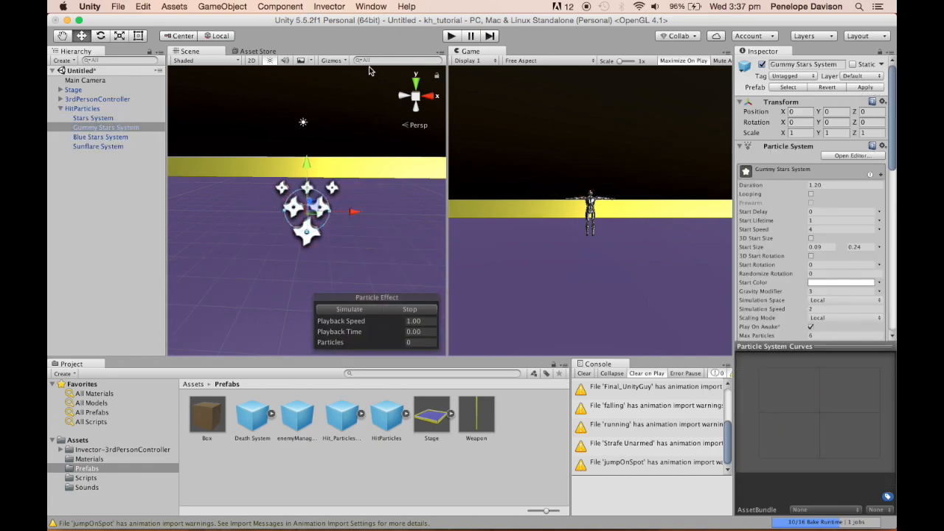
pyautogui.click(95, 146)
pyautogui.click(96, 137)
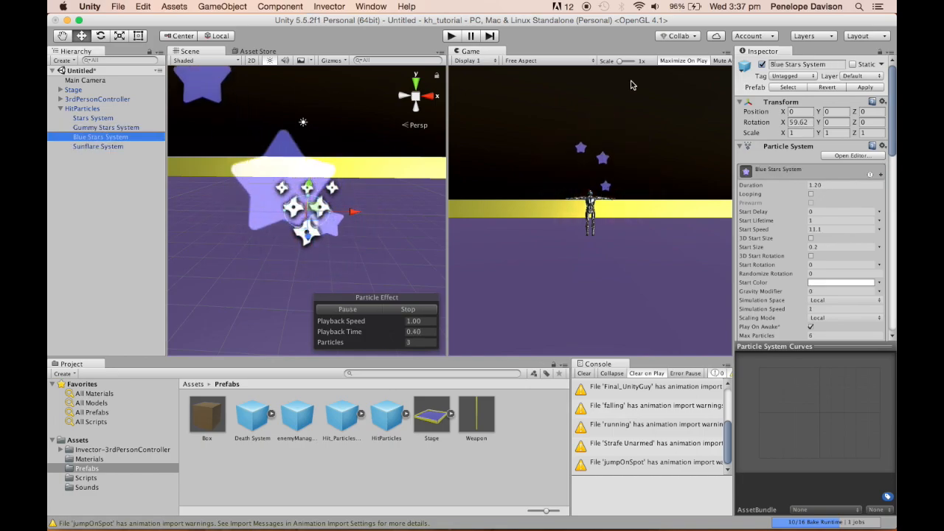
pyautogui.click(866, 87)
pyautogui.click(140, 146)
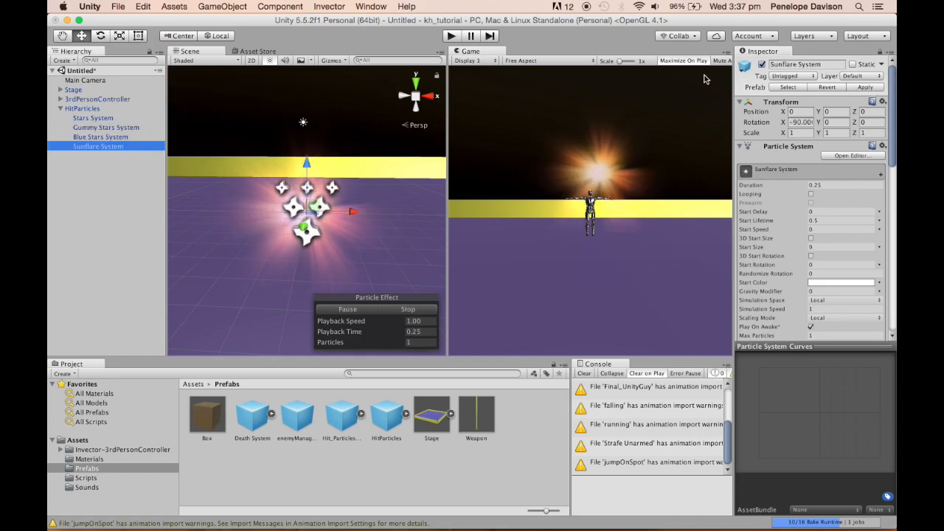
pyautogui.click(866, 87)
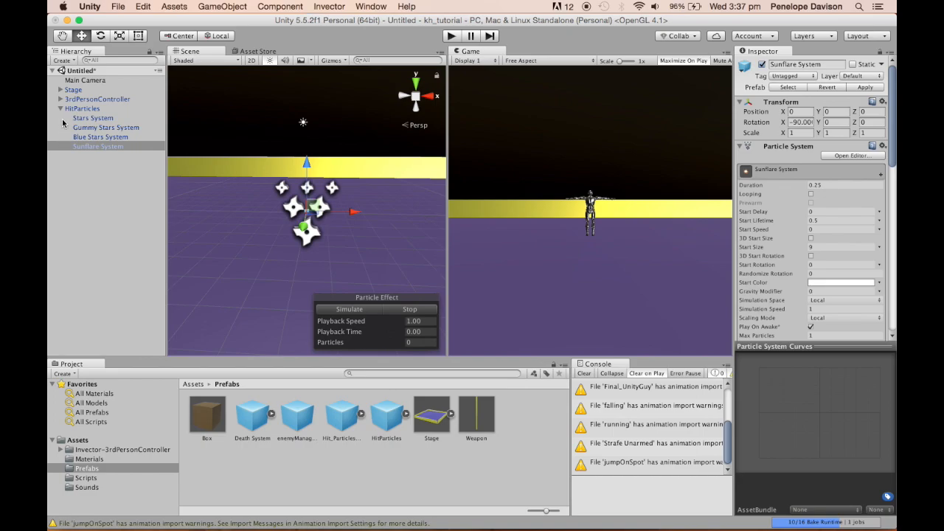
pyautogui.click(62, 109)
pyautogui.click(75, 109)
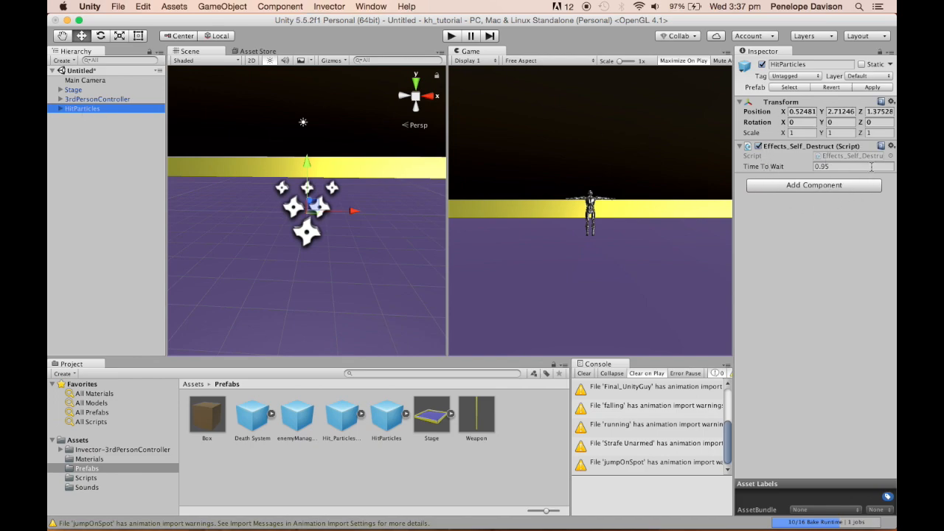
# Step: Try to attach the Effects_Self_Destruct script from the Scripts folder to the HitParticles object
pyautogui.click(891, 146)
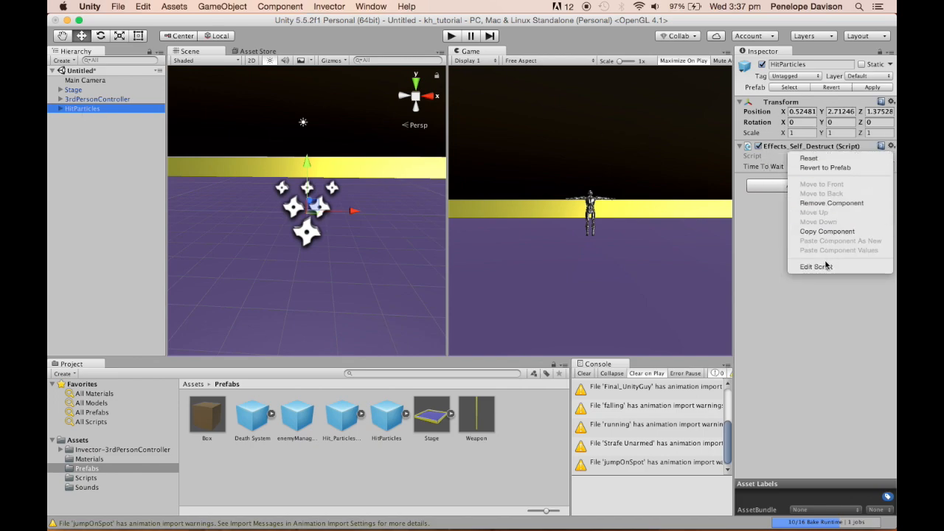
pyautogui.click(772, 232)
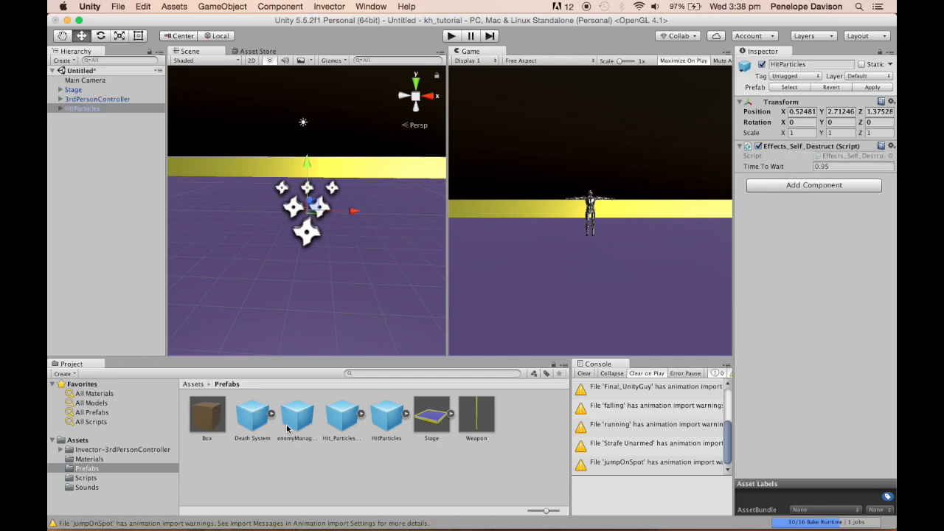
pyautogui.click(86, 478)
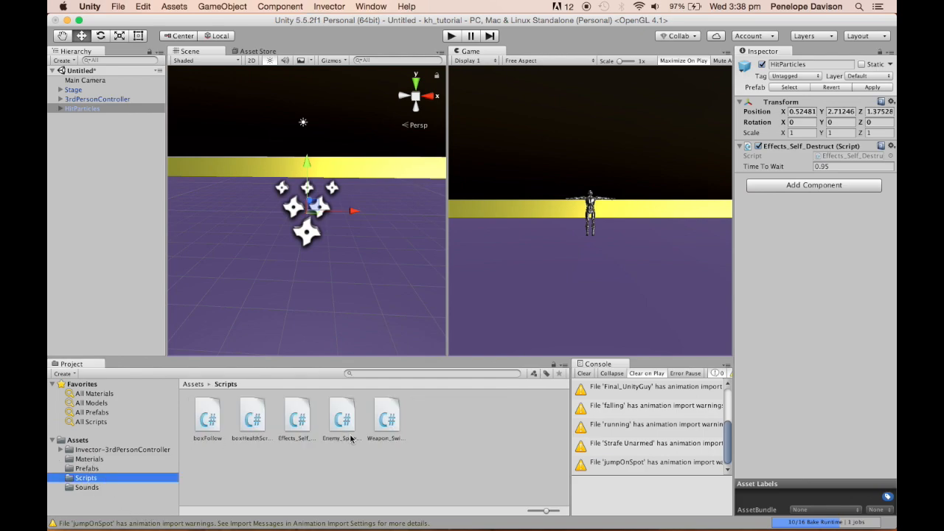
pyautogui.moveTo(310, 443); pyautogui.dragTo(767, 237)
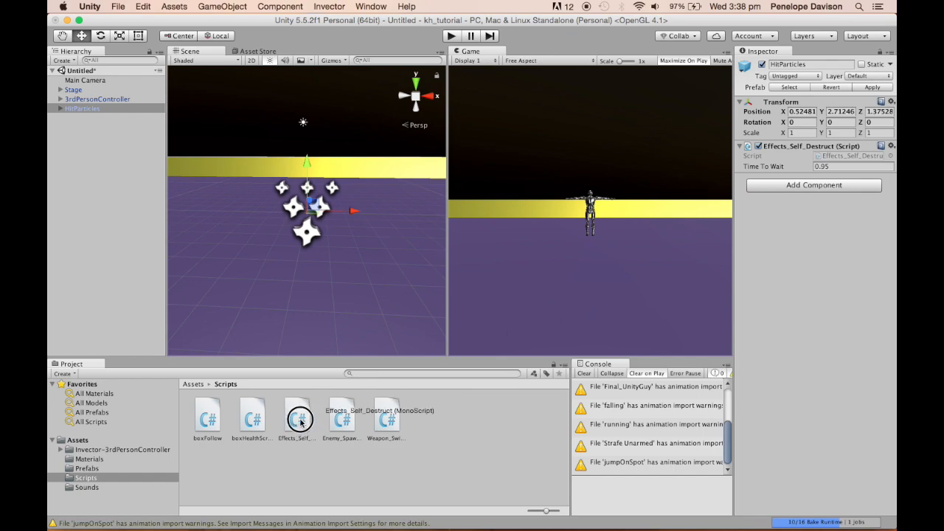
# Step: Search the components that can be added to HitParticles for "eff" without adding one
pyautogui.click(807, 185)
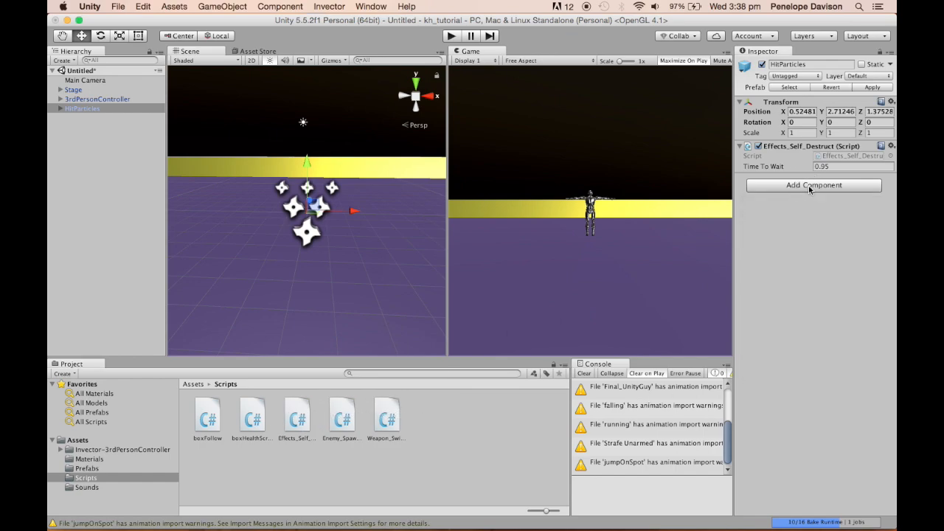
pyautogui.click(808, 186)
pyautogui.write('eff')
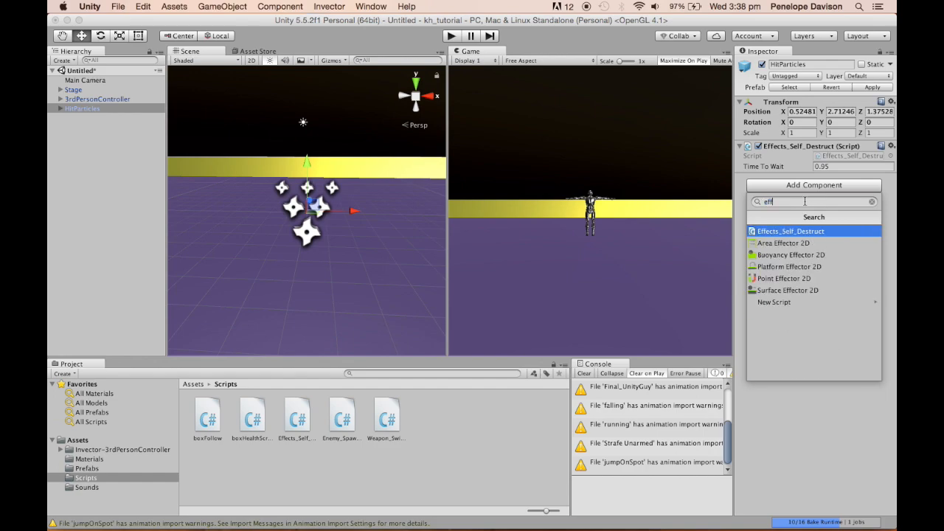
pyautogui.click(873, 204)
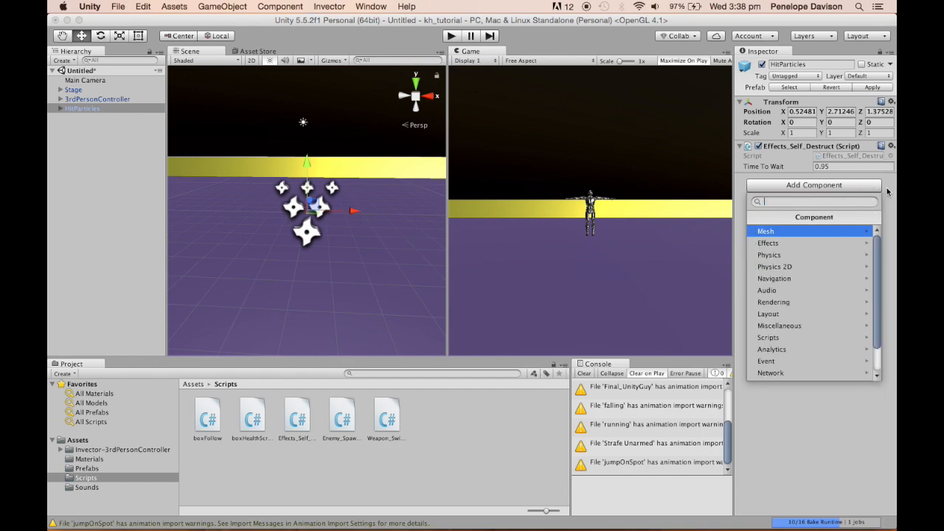
pyautogui.click(890, 192)
# Step: Open the Effects_Self_Destruct script and examine its public timeToWait variable and the matching Time To Wait setting on HitParticles
pyautogui.click(891, 146)
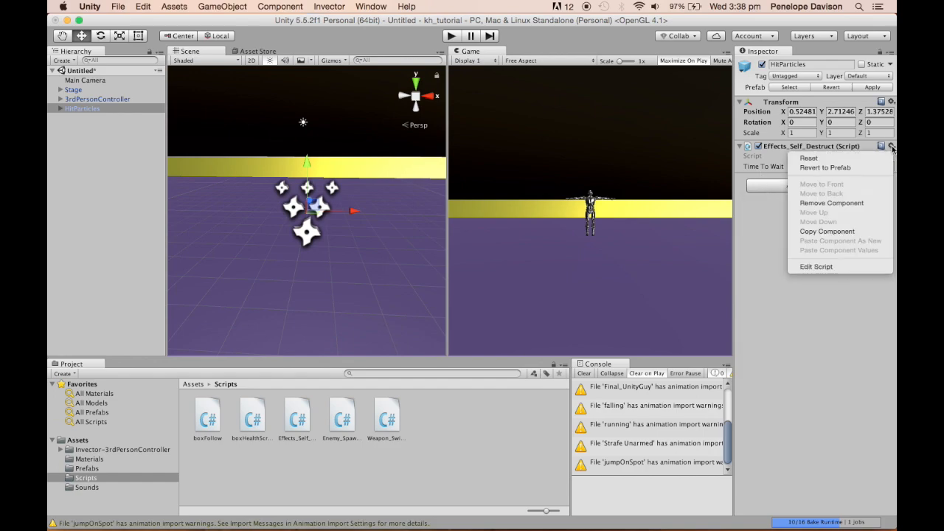
pyautogui.click(811, 265)
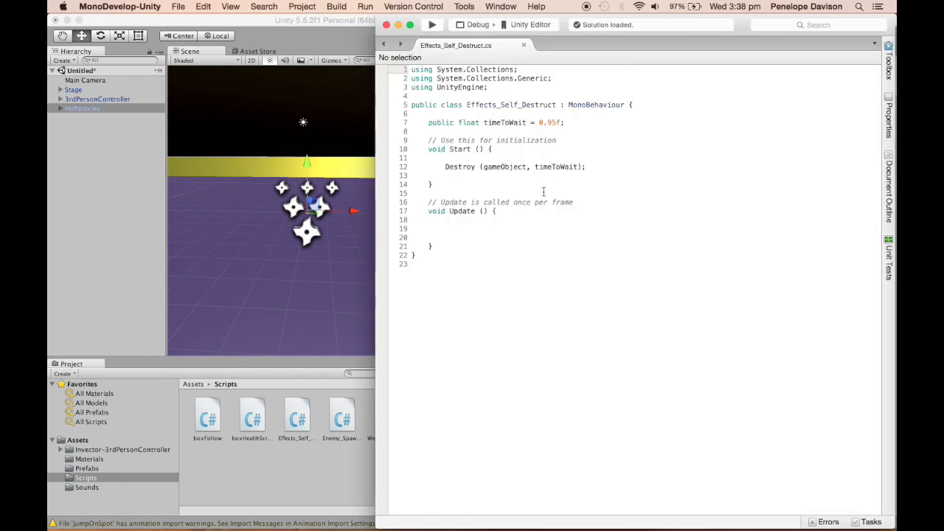
pyautogui.click(526, 96)
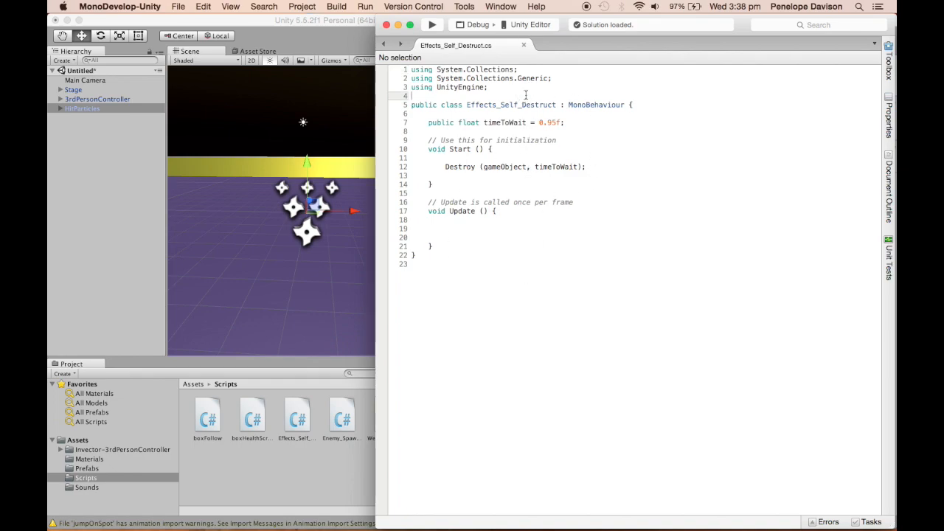
pyautogui.click(513, 157)
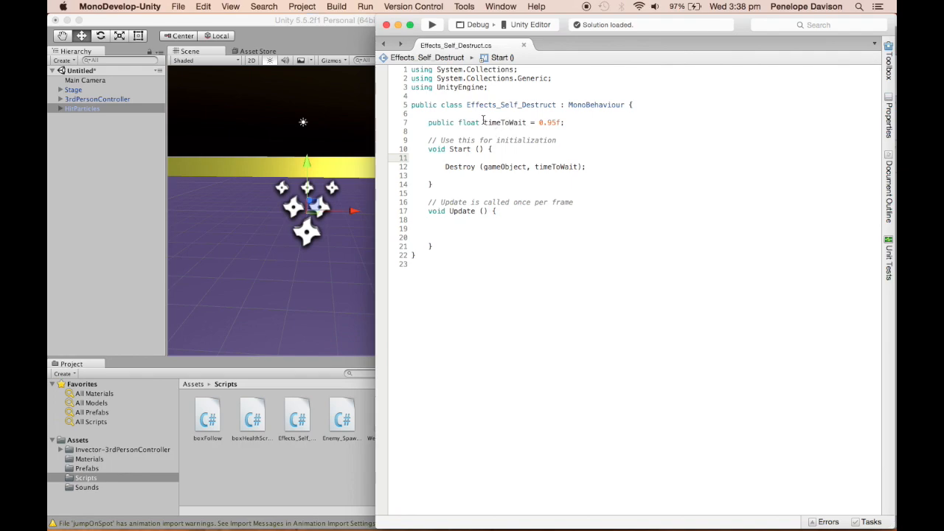
pyautogui.click(430, 124)
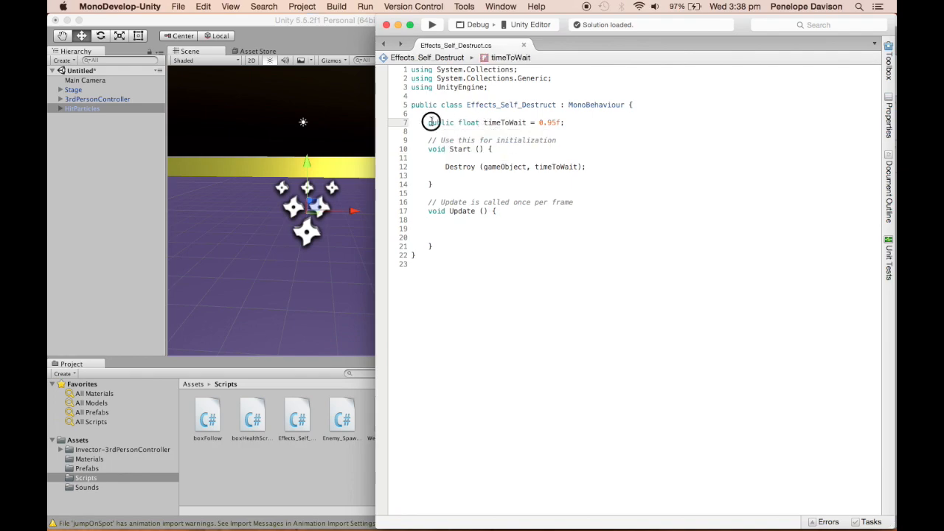
pyautogui.click(398, 26)
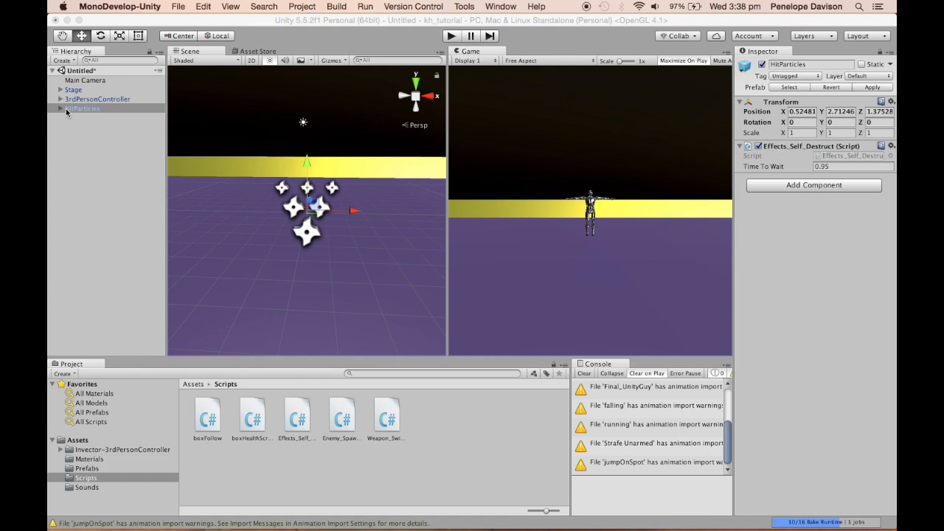
pyautogui.click(829, 168)
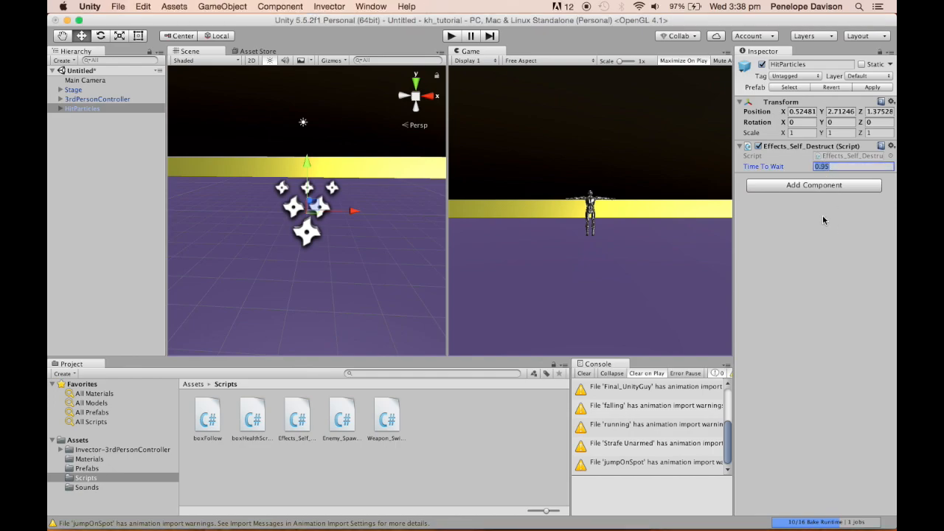
# Step: Switch to MonoDevelop and examine the gameObject and timeToWait arguments of the Destroy call in the Start method
pyautogui.moveTo(696, 520)
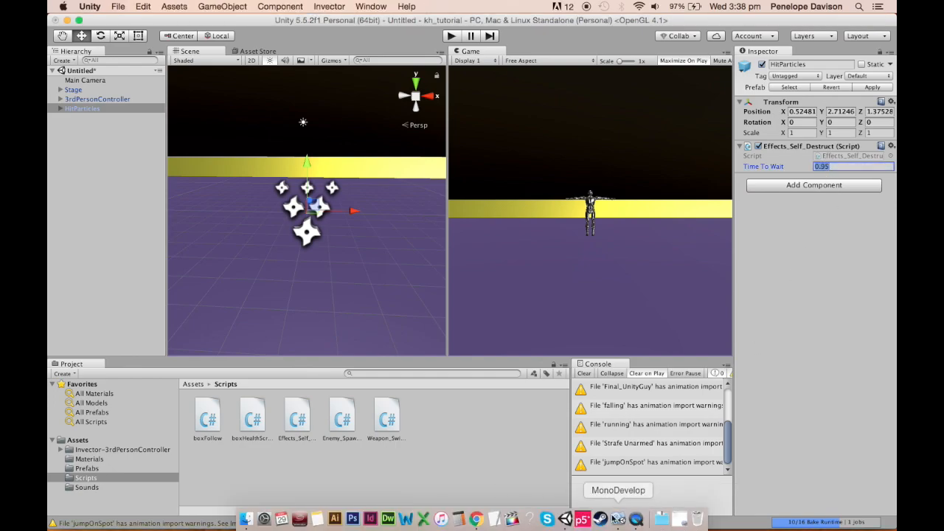
pyautogui.click(615, 520)
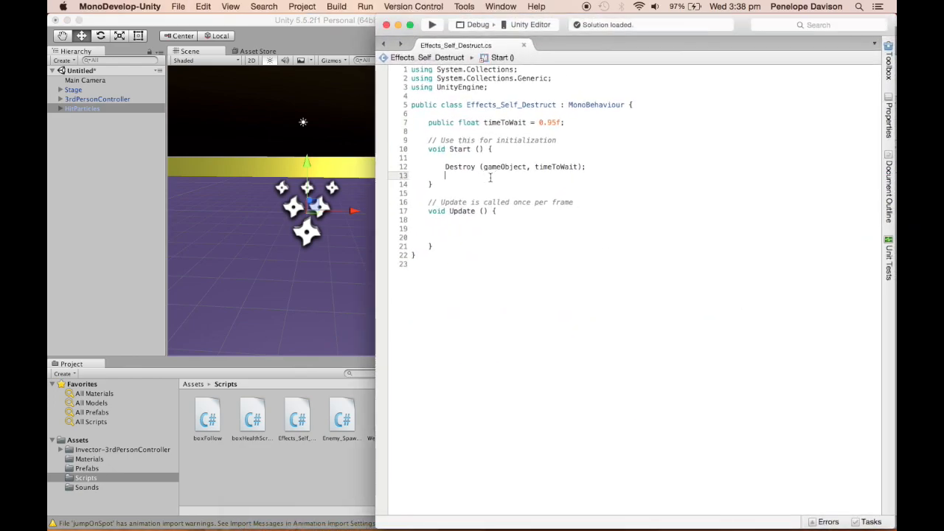
pyautogui.moveTo(485, 168); pyautogui.dragTo(526, 168)
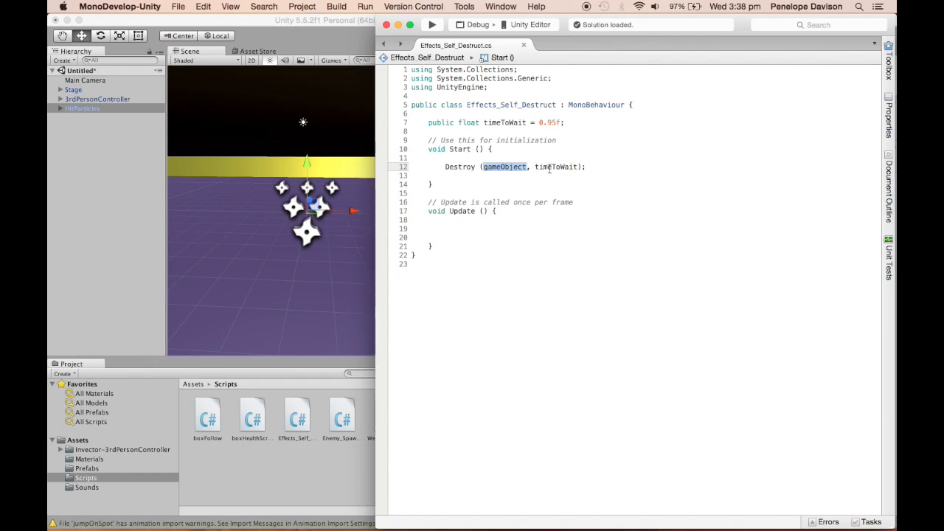
pyautogui.moveTo(536, 169); pyautogui.dragTo(579, 167)
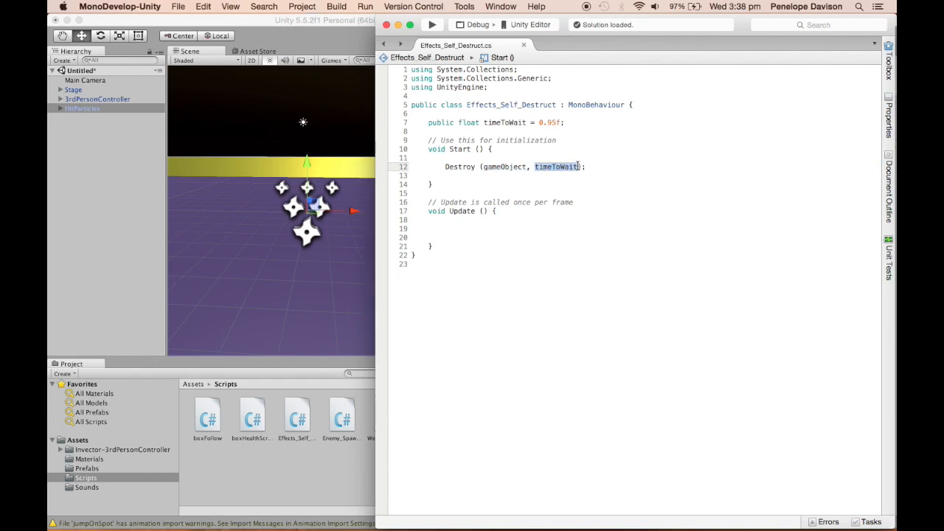
pyautogui.moveTo(558, 122); pyautogui.dragTo(539, 122)
pyautogui.click(560, 168)
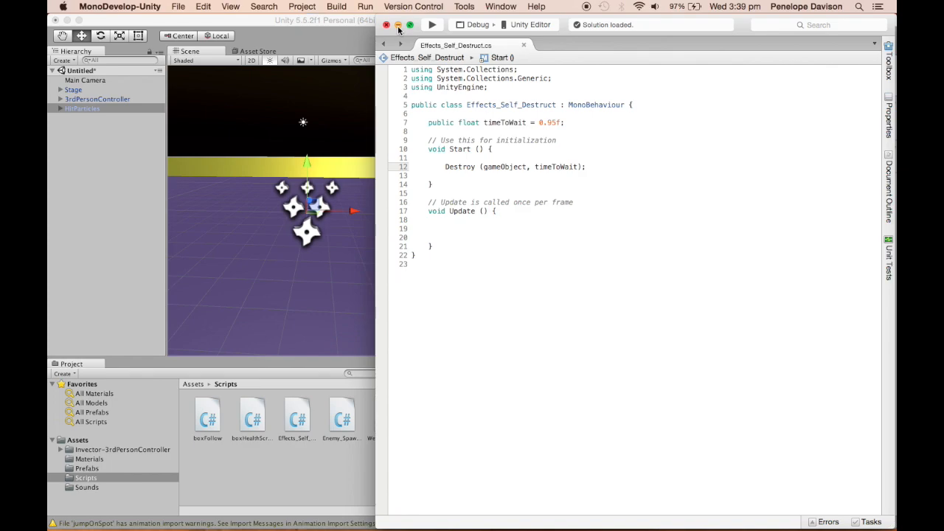
# Step: Focus the scene on the 3rdPersonController and make sure its Tag is set to Player
pyautogui.click(93, 110)
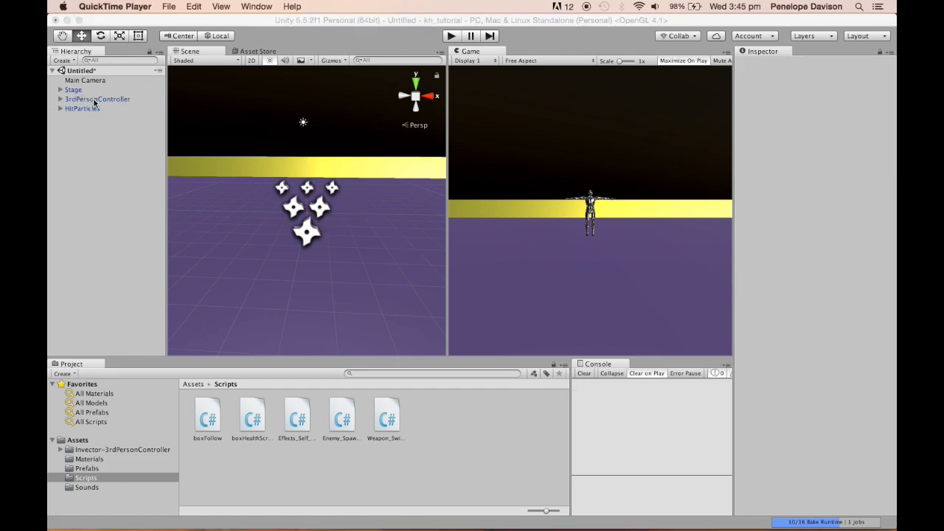
pyautogui.doubleClick(94, 101)
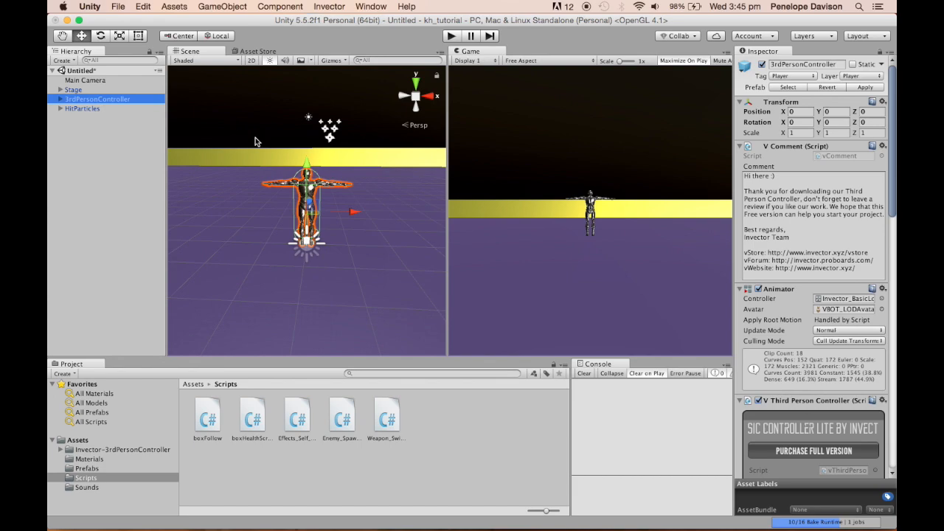
pyautogui.keyDown('alt'); pyautogui.moveTo(264, 148); pyautogui.dragTo(292, 189); pyautogui.keyUp('alt')
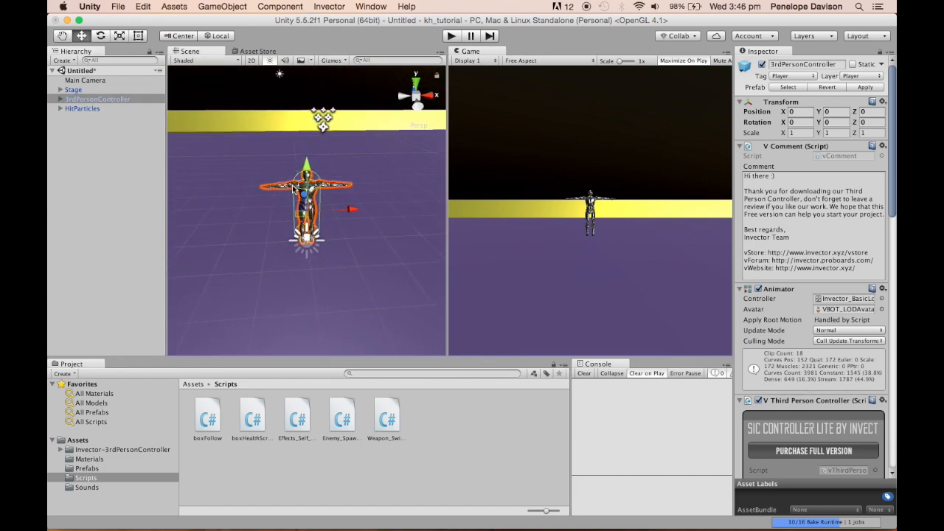
pyautogui.click(109, 141)
pyautogui.click(113, 96)
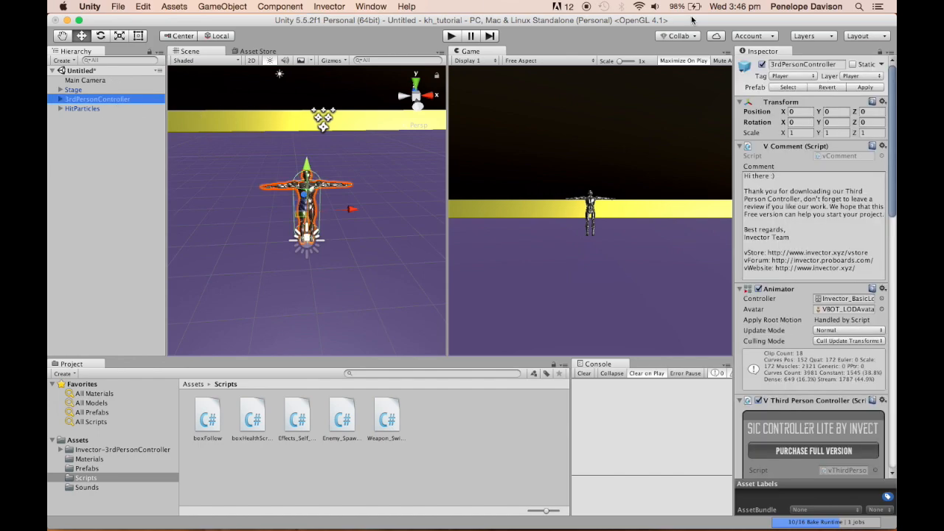
pyautogui.click(786, 78)
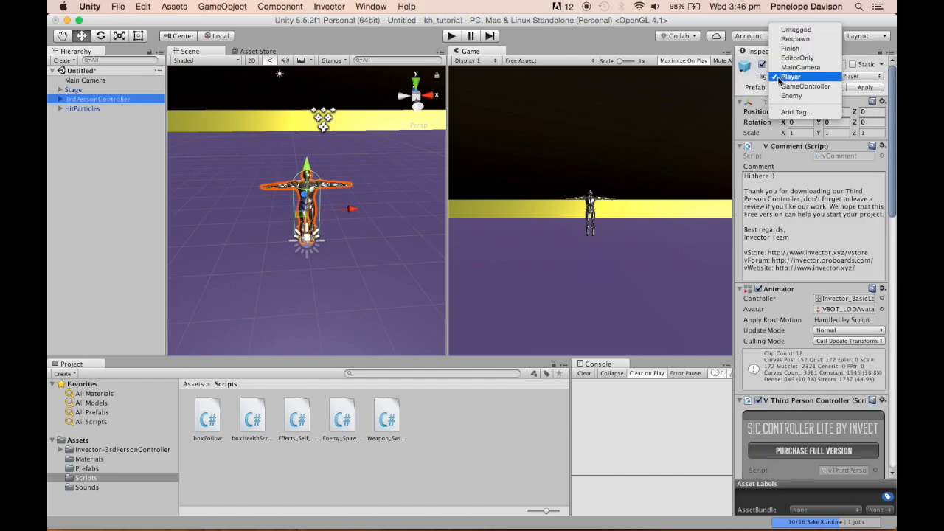
pyautogui.click(790, 77)
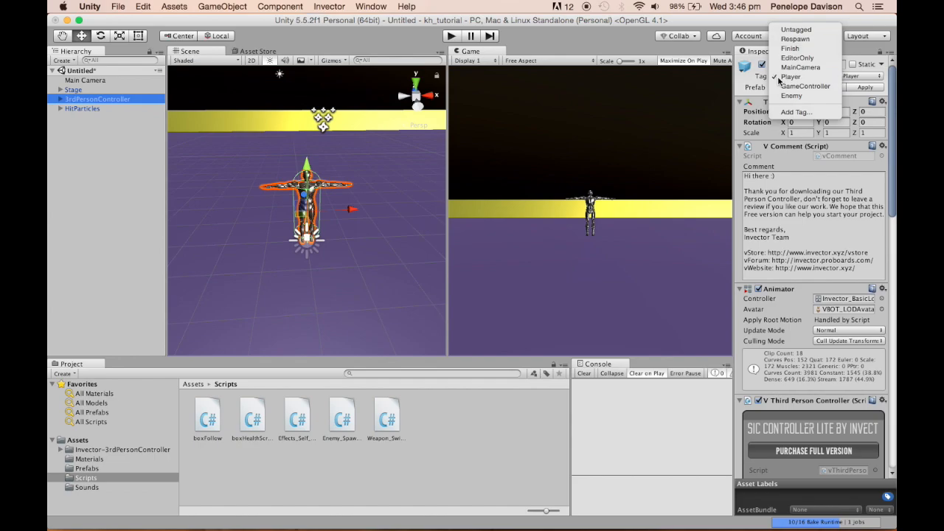
pyautogui.click(82, 158)
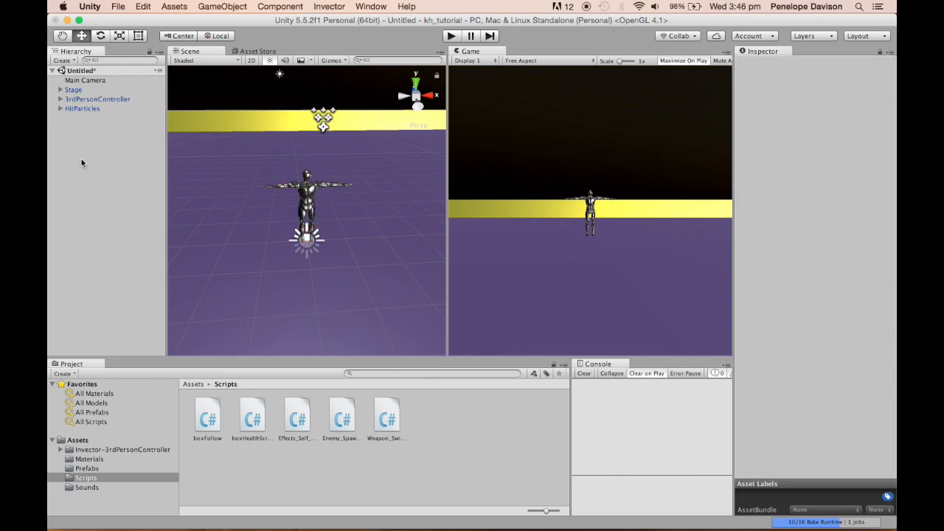
pyautogui.click(89, 98)
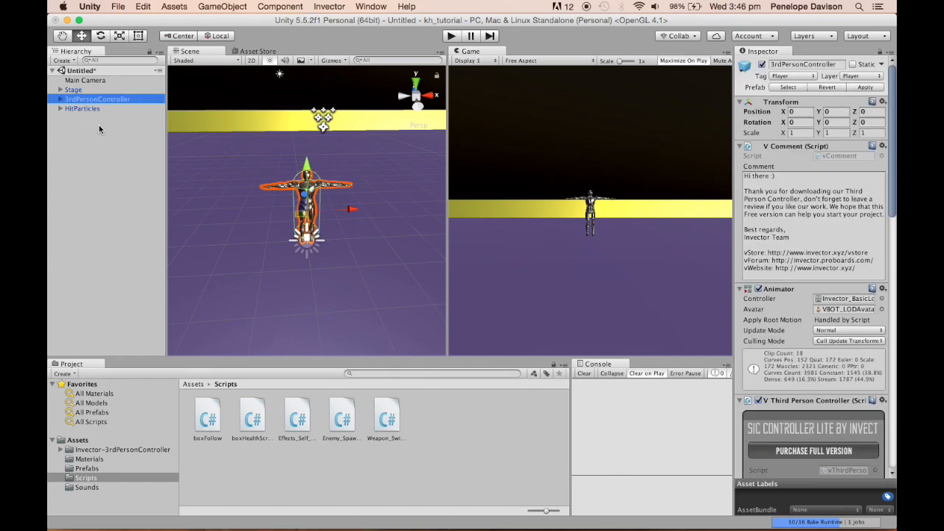
# Step: Create a new 3D Cube object at the top level of the scene hierarchy
pyautogui.click(100, 129)
pyautogui.rightClick(110, 161)
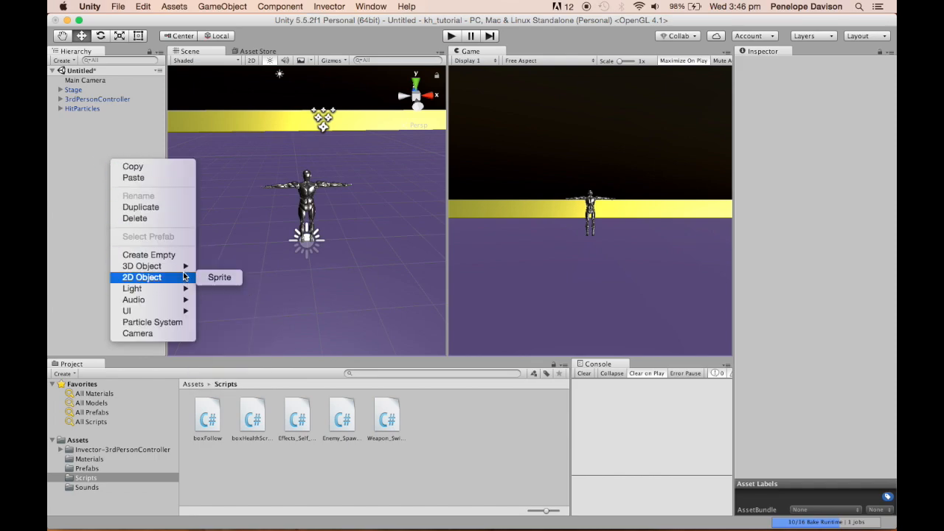
pyautogui.moveTo(181, 265)
pyautogui.click(224, 267)
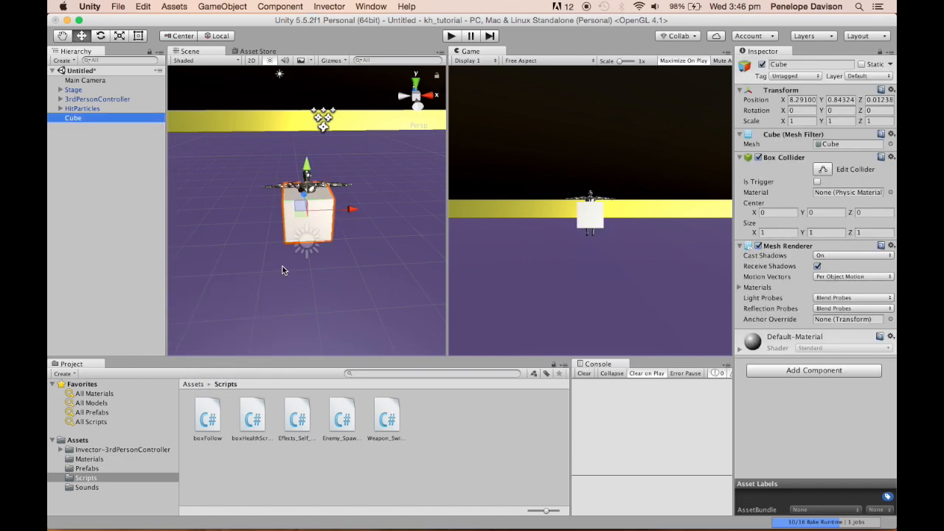
# Step: Set the cube's scale to 2 on the X, Y and Z axes
pyautogui.keyDown('alt'); pyautogui.moveTo(299, 191); pyautogui.dragTo(569, 158); pyautogui.keyUp('alt')
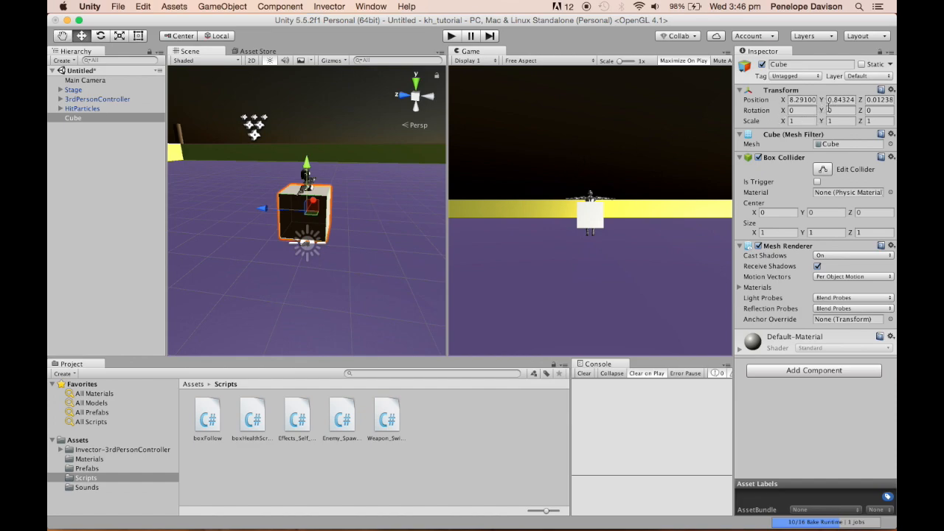
pyautogui.click(807, 120)
pyautogui.write('2')
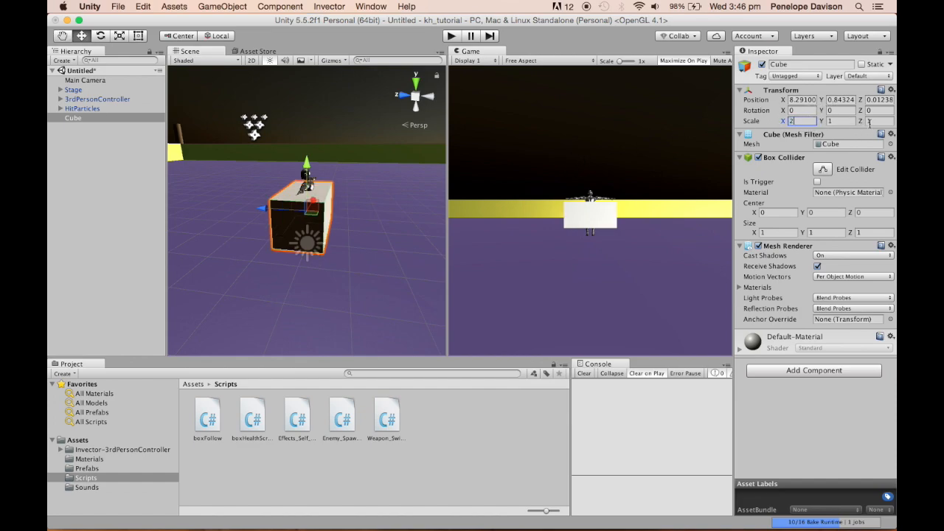
pyautogui.click(852, 120)
pyautogui.write('2')
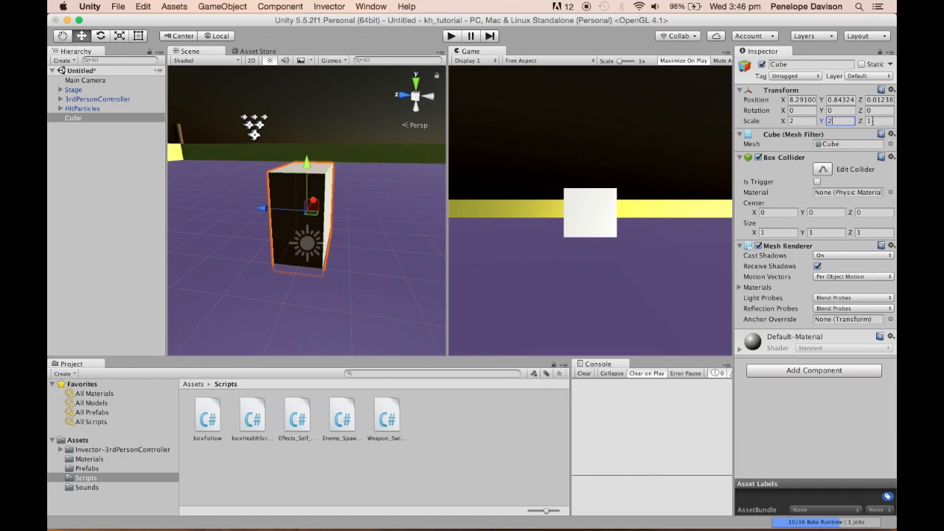
pyautogui.write('2')
# Step: Set the cube's scale to 1.5 on the X, Y and Z axes
pyautogui.click(797, 120)
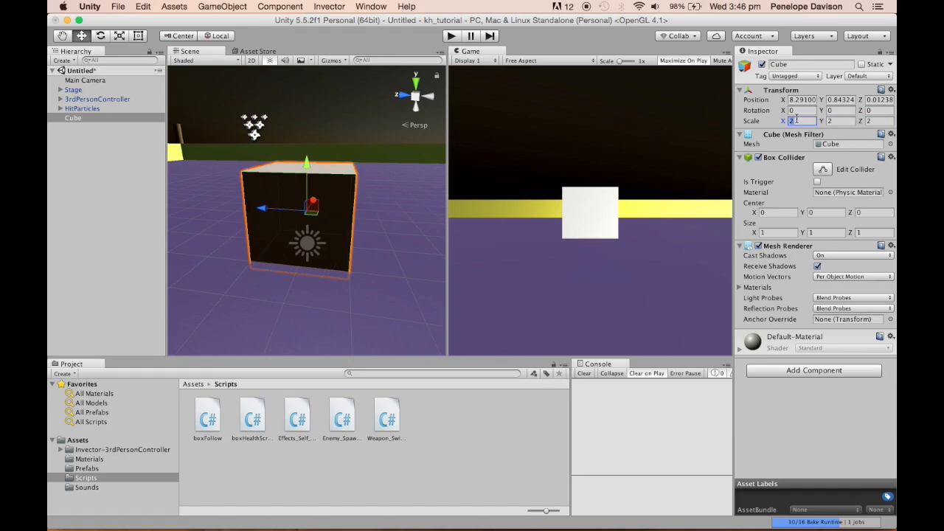
pyautogui.write('1.5')
pyautogui.click(844, 121)
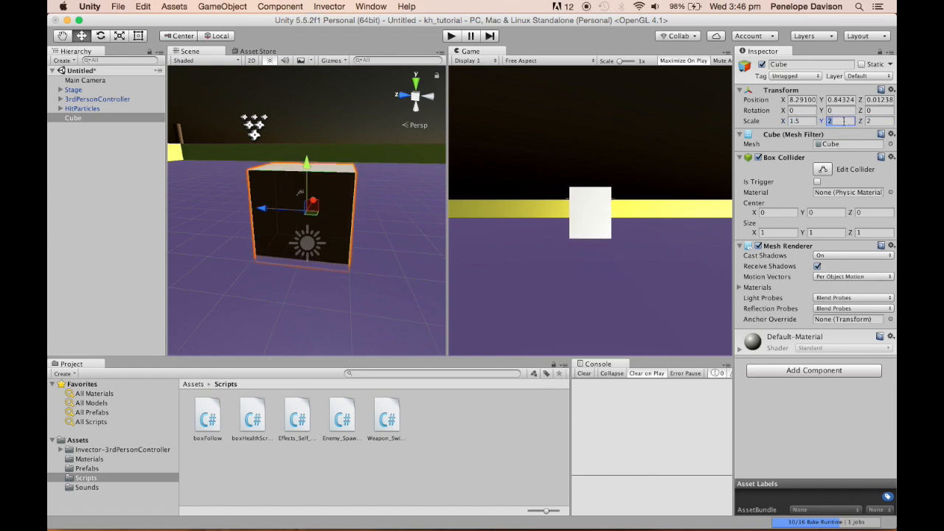
pyautogui.write('1.5')
pyautogui.click(886, 121)
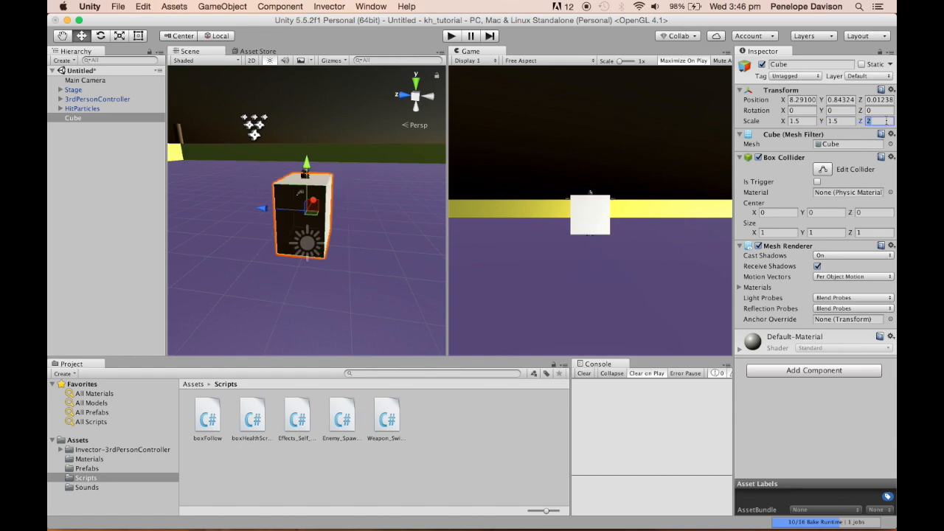
pyautogui.write('1.5')
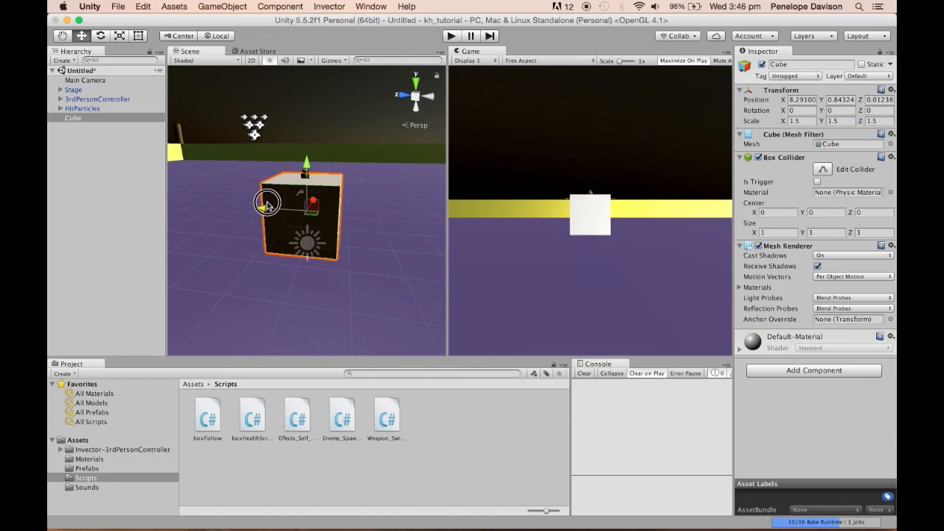
# Step: Move the cube along the Z axis away from the character, to a Z position of about 6.52
pyautogui.moveTo(266, 207); pyautogui.dragTo(174, 209)
pyautogui.keyDown('alt'); pyautogui.moveTo(354, 216); pyautogui.dragTo(257, 273); pyautogui.keyUp('alt')
pyautogui.moveTo(225, 176); pyautogui.dragTo(125, 151)
pyautogui.keyDown('alt'); pyautogui.moveTo(388, 200); pyautogui.dragTo(252, 194); pyautogui.keyUp('alt')
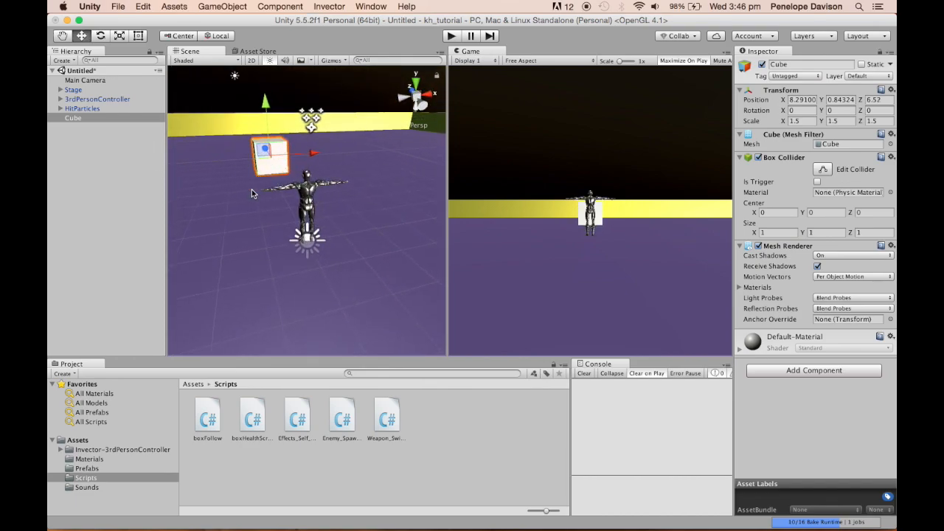
# Step: Apply the Wood_c material from the Materials folder to the cube in the scene
pyautogui.click(96, 463)
pyautogui.scroll(-2, 385, 428)
pyautogui.click(306, 474)
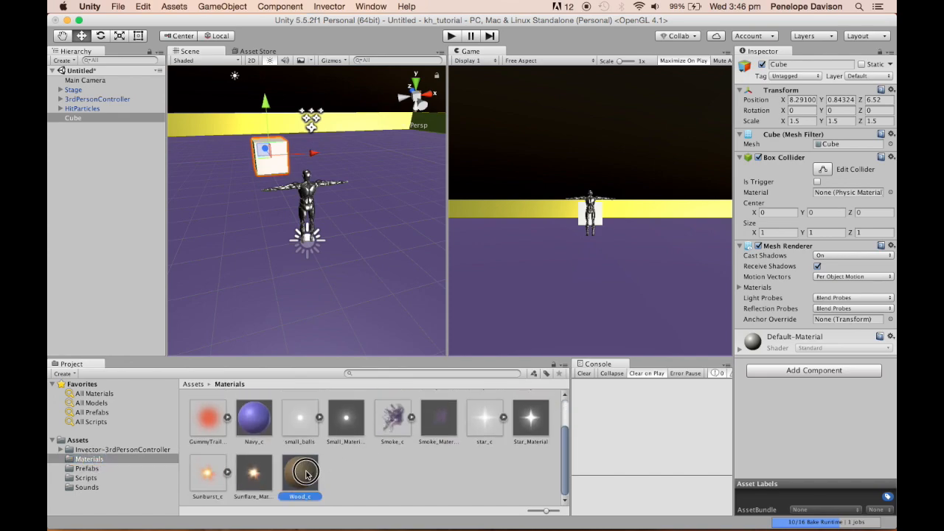
pyautogui.moveTo(306, 474); pyautogui.dragTo(278, 163)
pyautogui.click(287, 87)
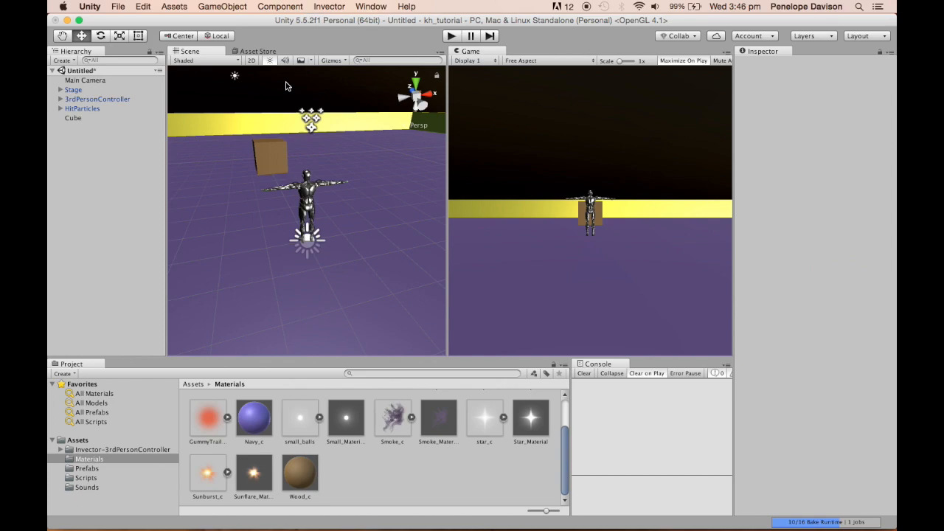
# Step: Rename the Cube object in the hierarchy as Target
pyautogui.click(103, 118)
pyautogui.rightClick(88, 117)
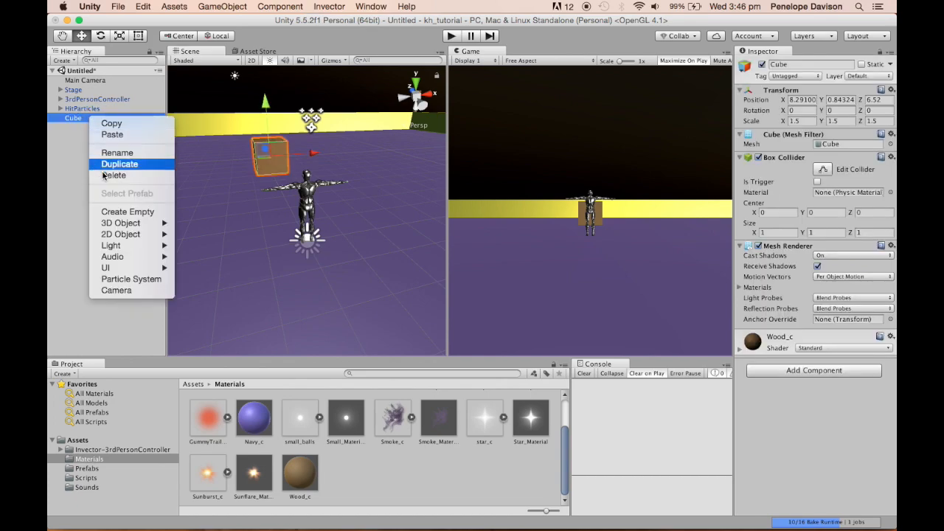
pyautogui.click(118, 153)
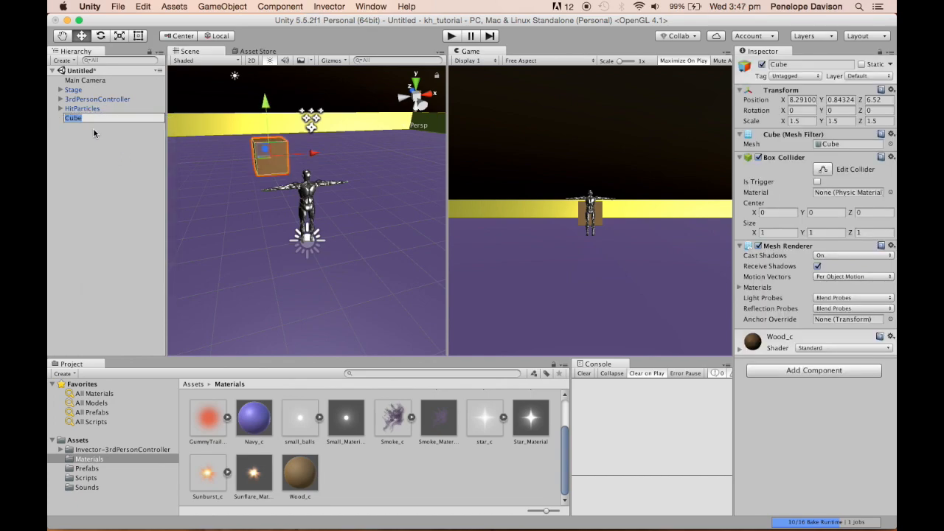
pyautogui.write('Target')
pyautogui.press('Return')
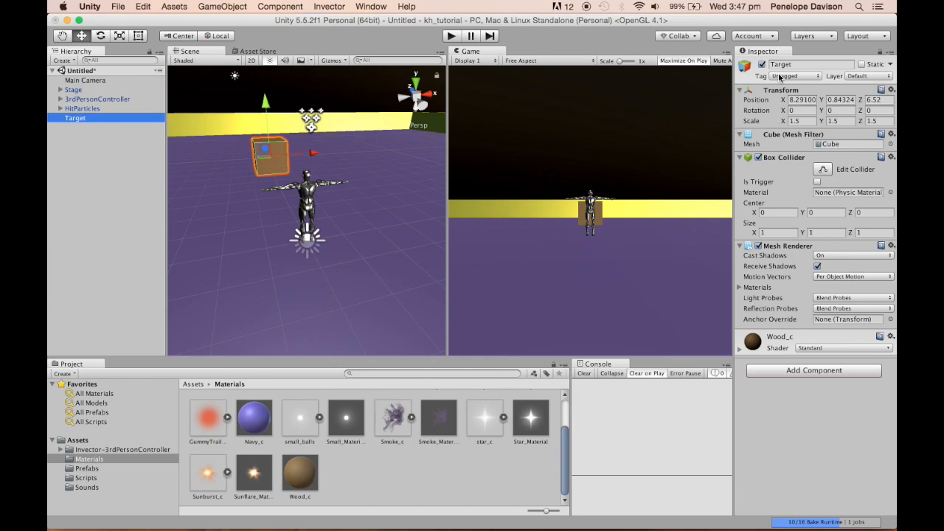
pyautogui.click(793, 77)
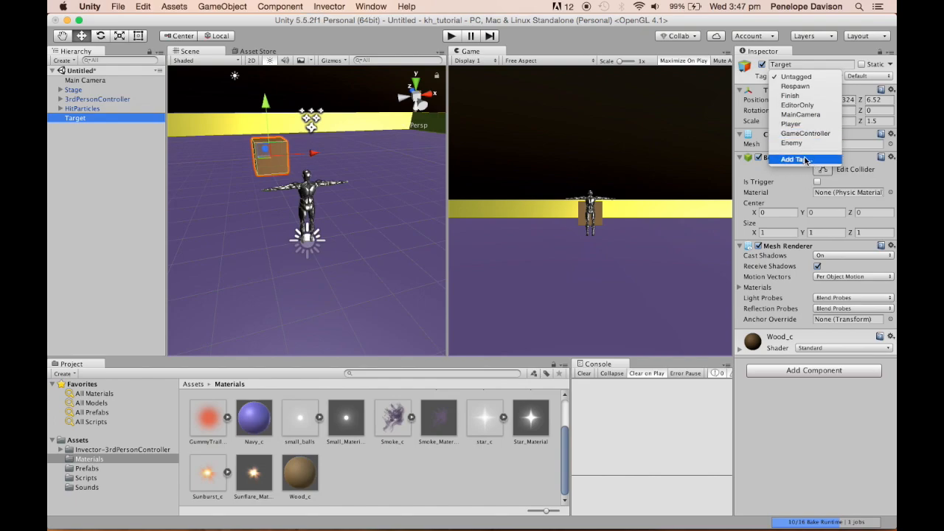
pyautogui.click(805, 160)
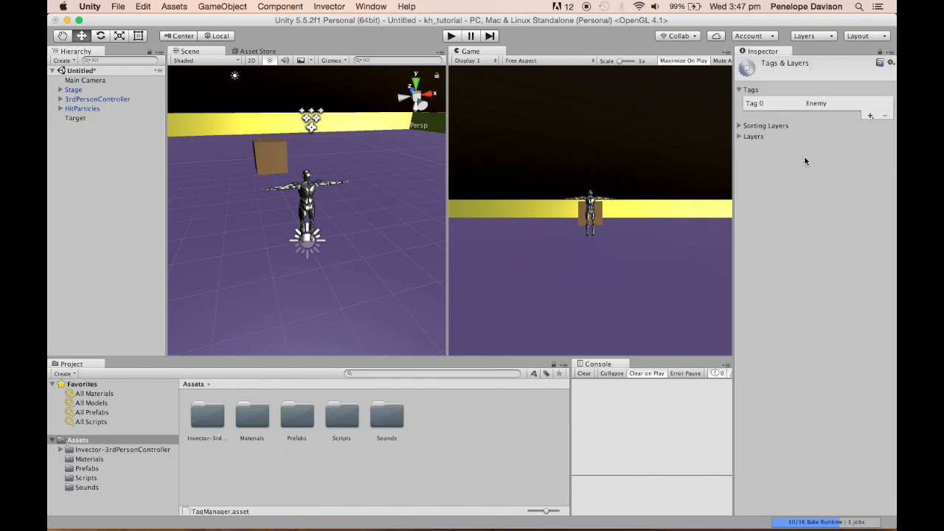
pyautogui.click(871, 116)
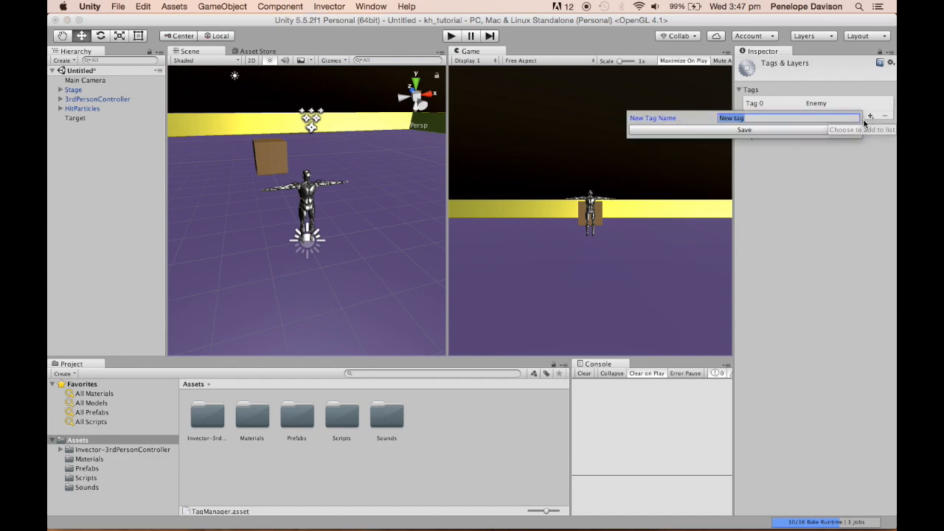
pyautogui.click(830, 211)
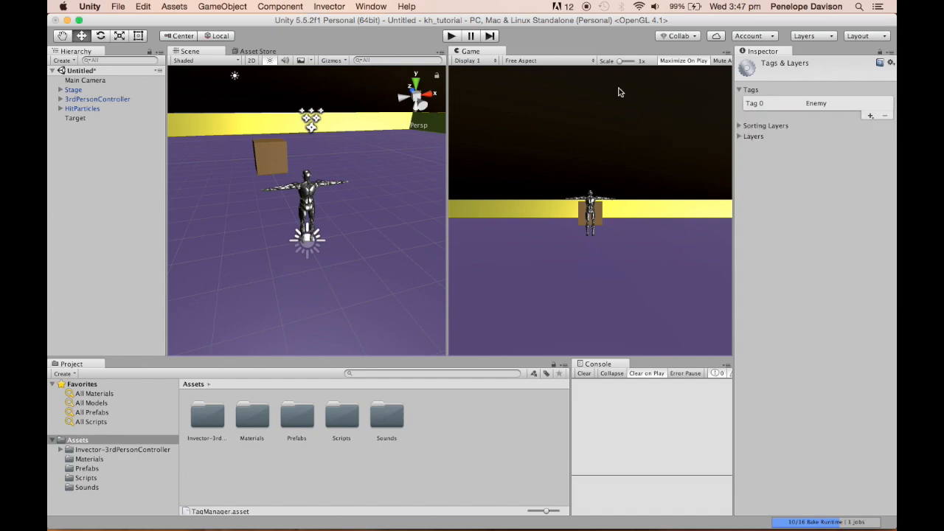
# Step: Add a new tag named Target to the project's tag list, starting from the Target object's Tag options
pyautogui.click(76, 118)
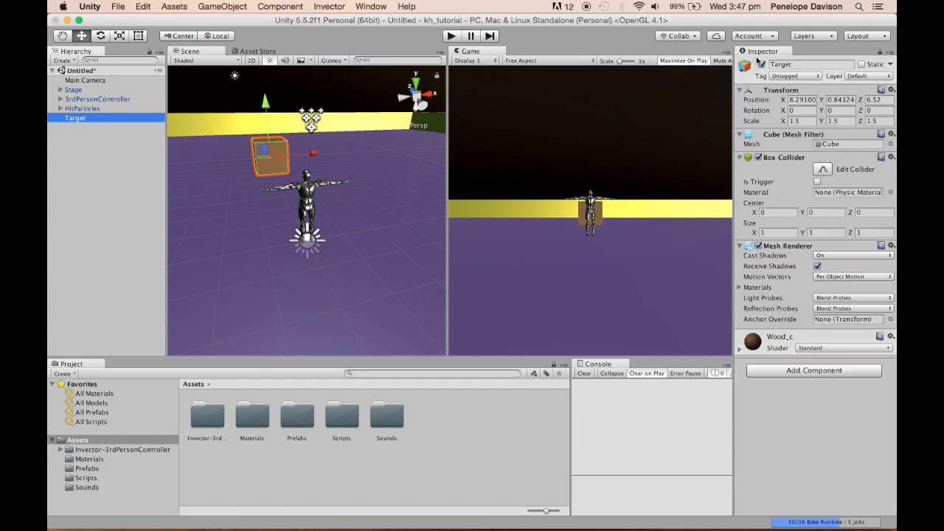
pyautogui.click(782, 76)
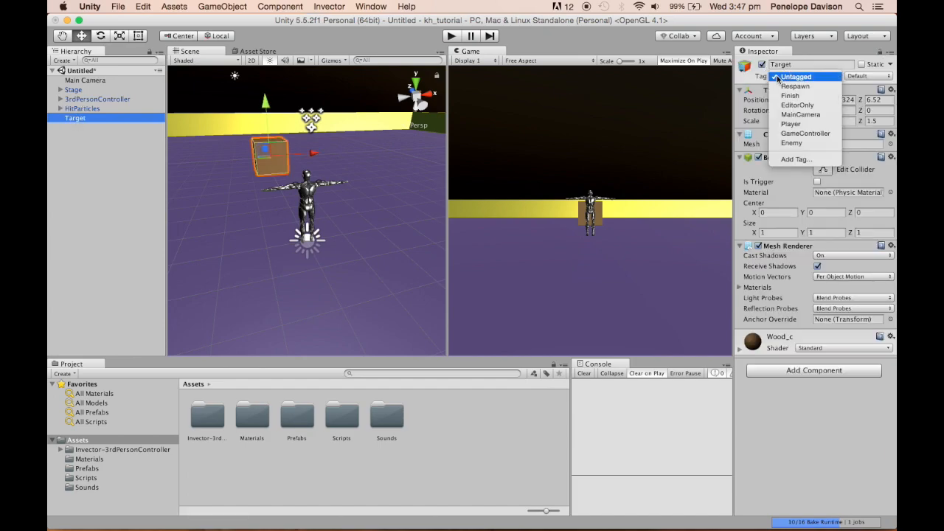
pyautogui.click(807, 160)
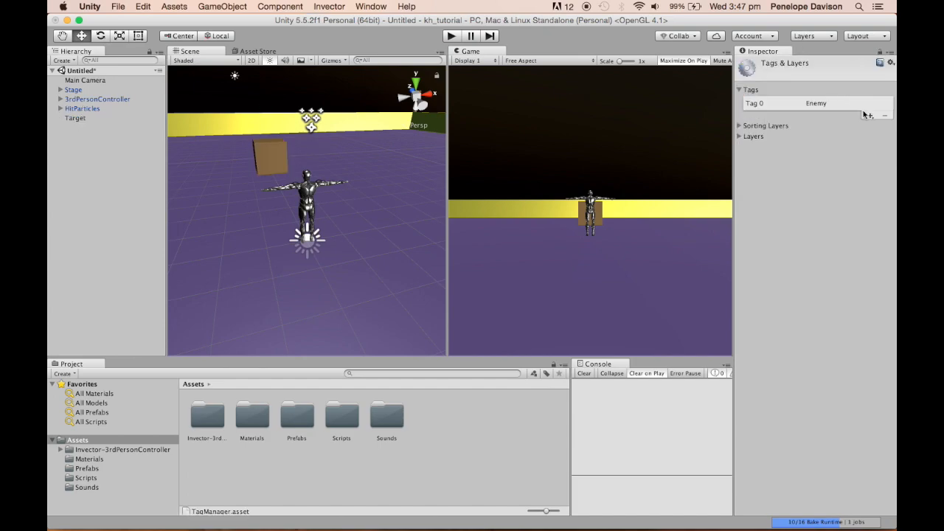
pyautogui.click(870, 115)
pyautogui.write('Tar')
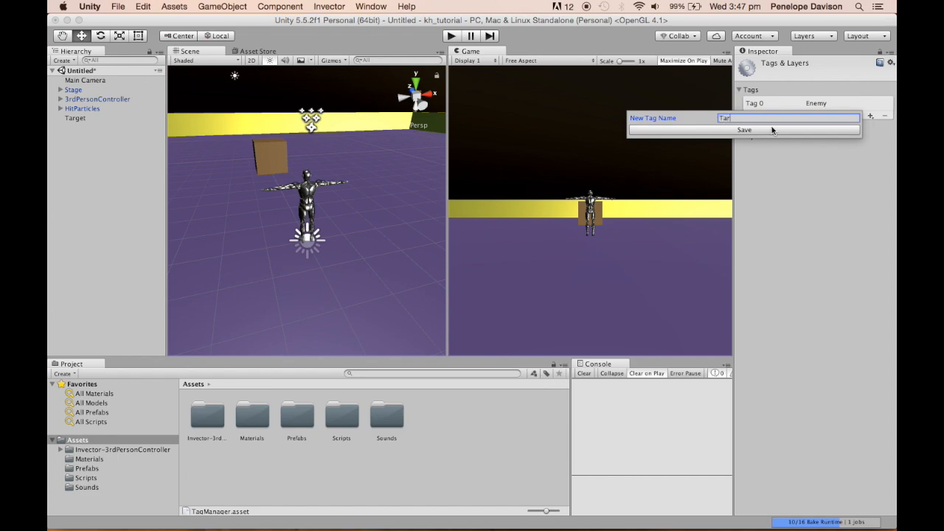
pyautogui.write('get')
pyautogui.click(744, 130)
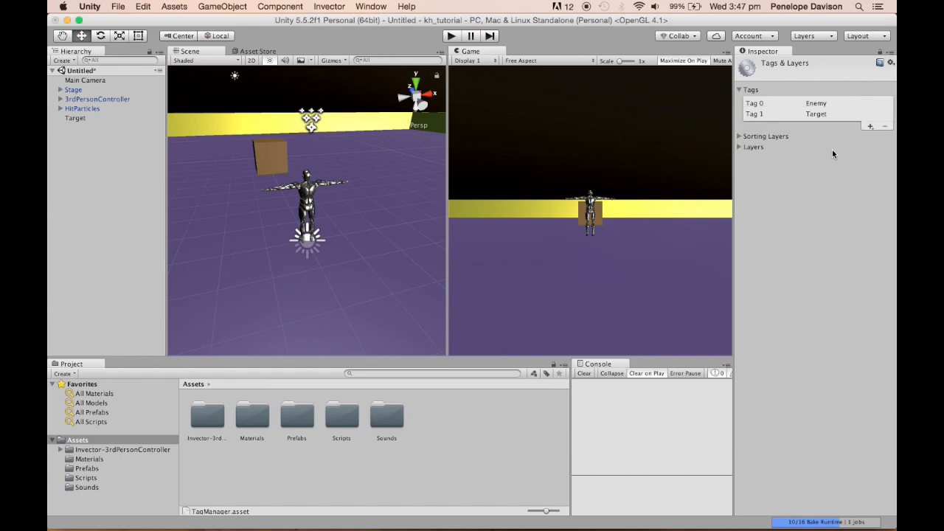
# Step: Set the Target object's Tag to Enemy
pyautogui.click(79, 119)
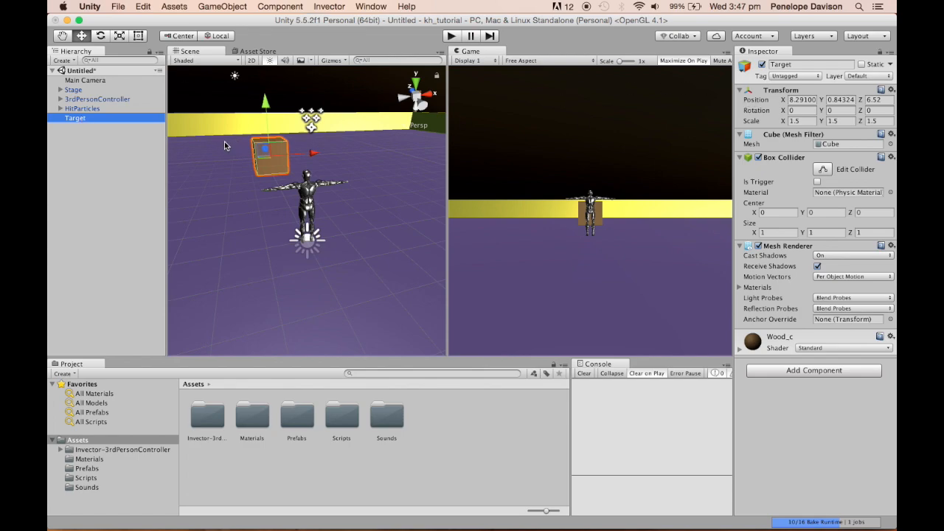
pyautogui.click(802, 76)
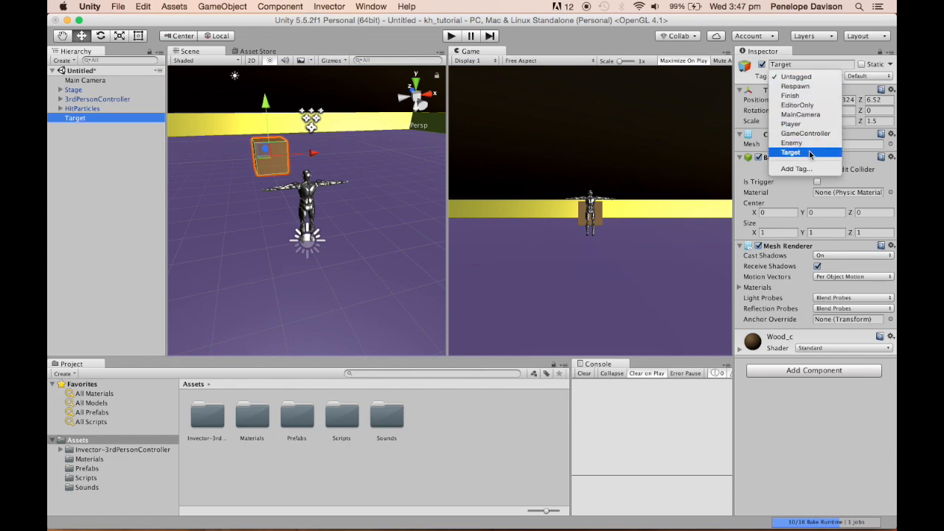
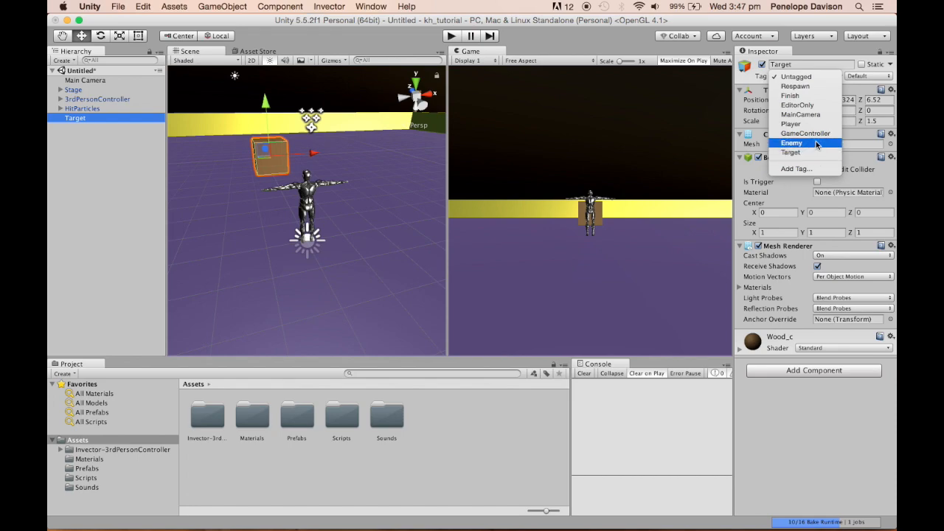
pyautogui.click(815, 143)
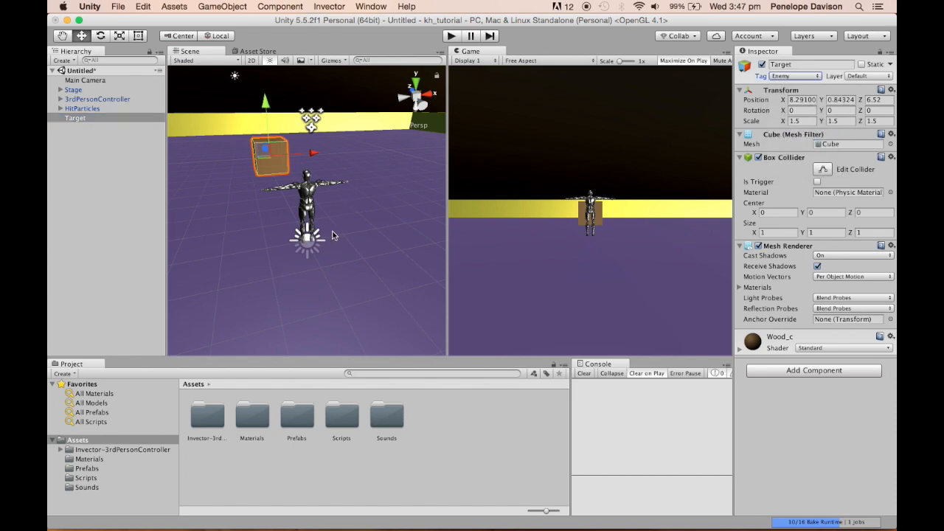
# Step: Create a new 3D Cylinder object at the top level of the scene hierarchy
pyautogui.keyDown('alt'); pyautogui.moveTo(359, 235); pyautogui.dragTo(393, 205); pyautogui.keyUp('alt')
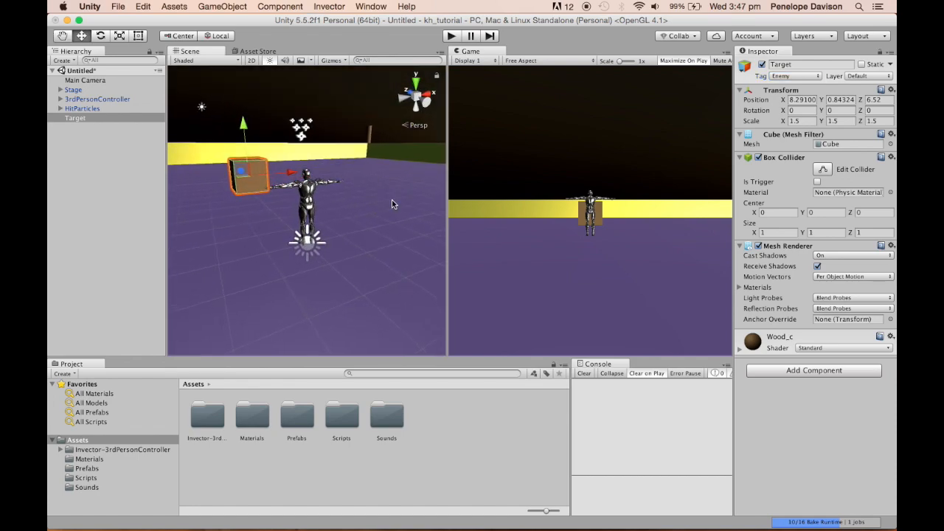
pyautogui.click(115, 161)
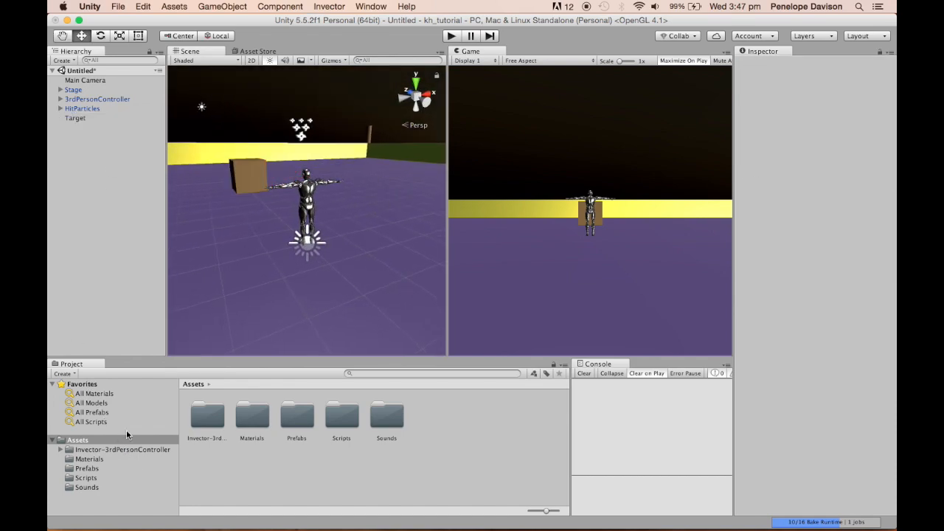
pyautogui.rightClick(94, 170)
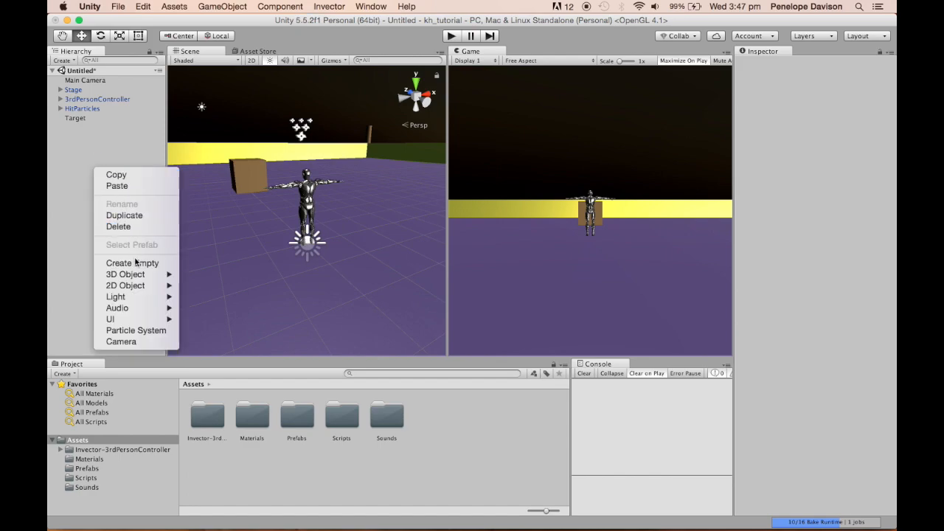
pyautogui.moveTo(140, 274)
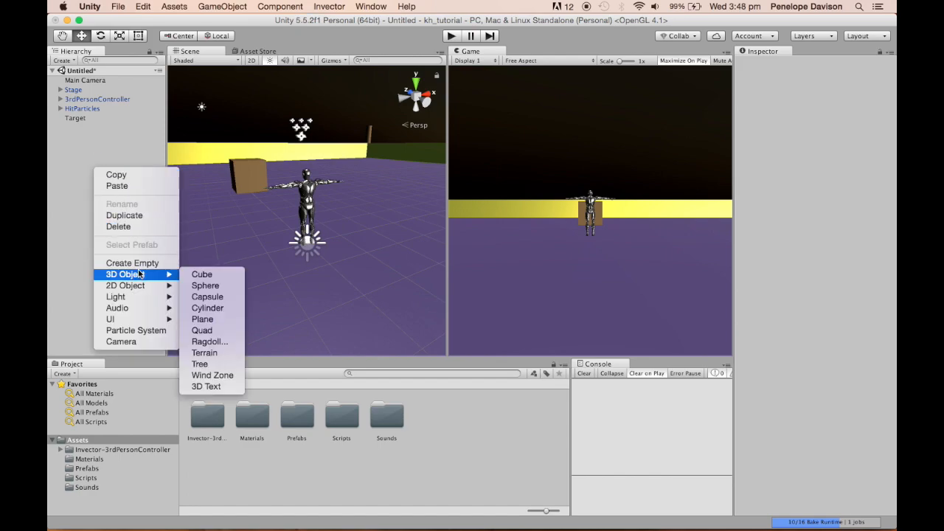
pyautogui.click(211, 308)
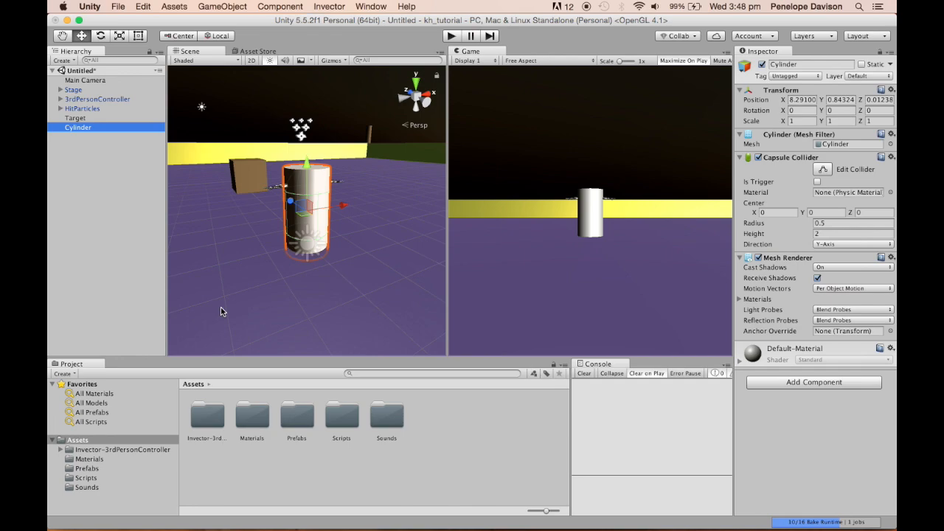
# Step: Scale the cylinder down to a thin upright rod, about 0.1 on X and Z and 0.63 on Y
pyautogui.press('e')
pyautogui.press('r')
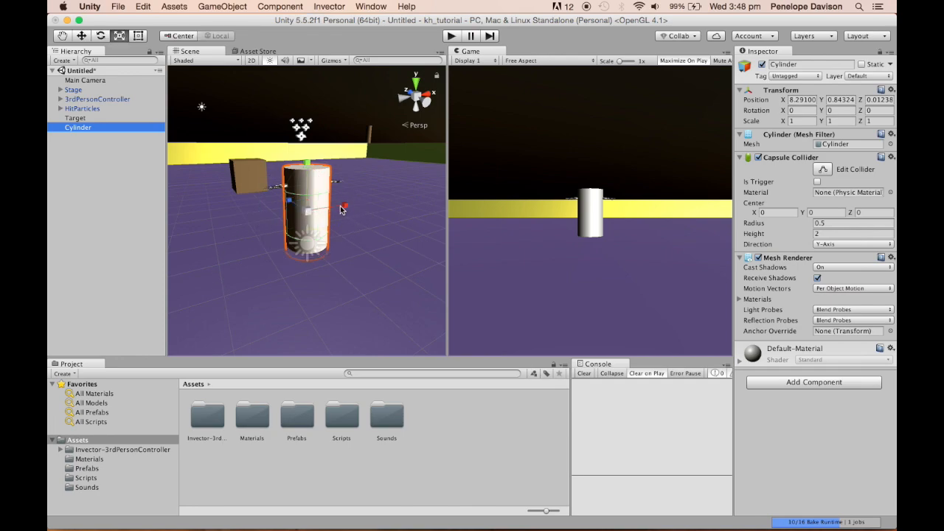
pyautogui.moveTo(309, 213); pyautogui.dragTo(261, 236)
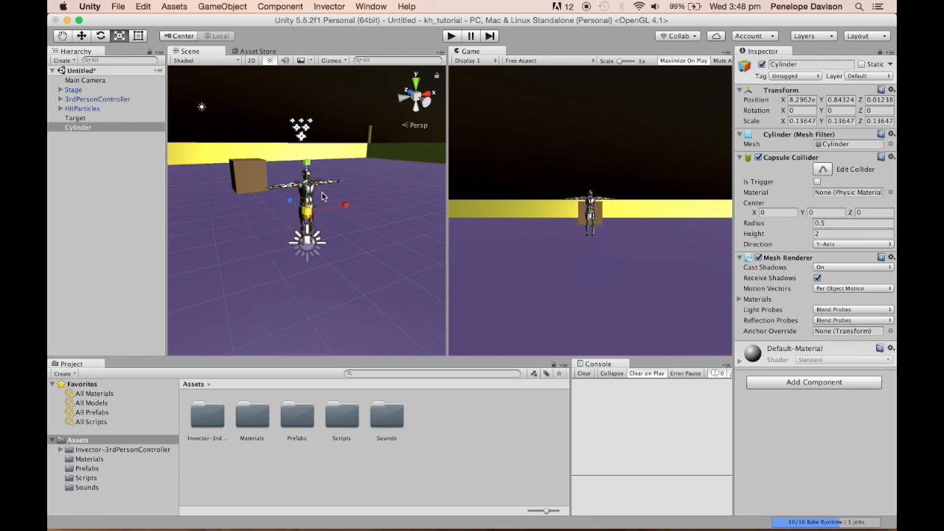
pyautogui.click(308, 169)
pyautogui.moveTo(308, 168); pyautogui.dragTo(297, 3)
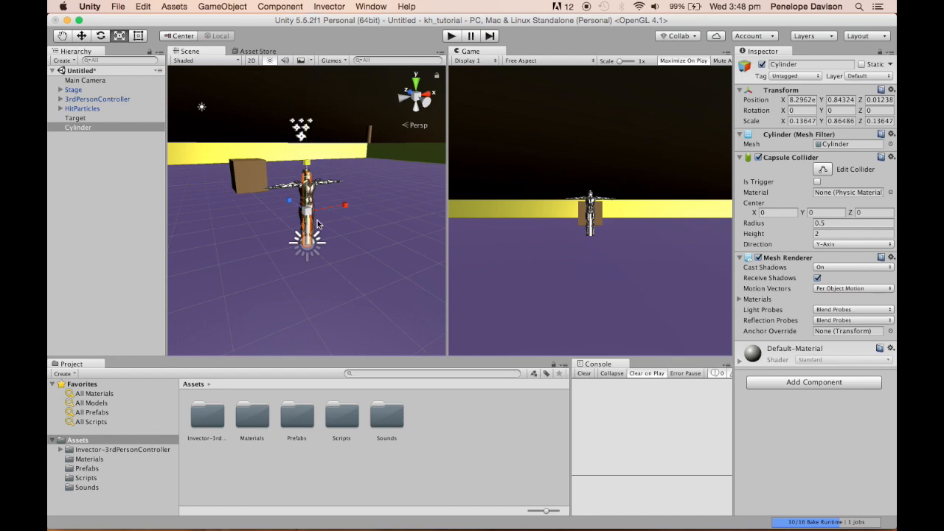
pyautogui.moveTo(307, 213); pyautogui.dragTo(278, 217)
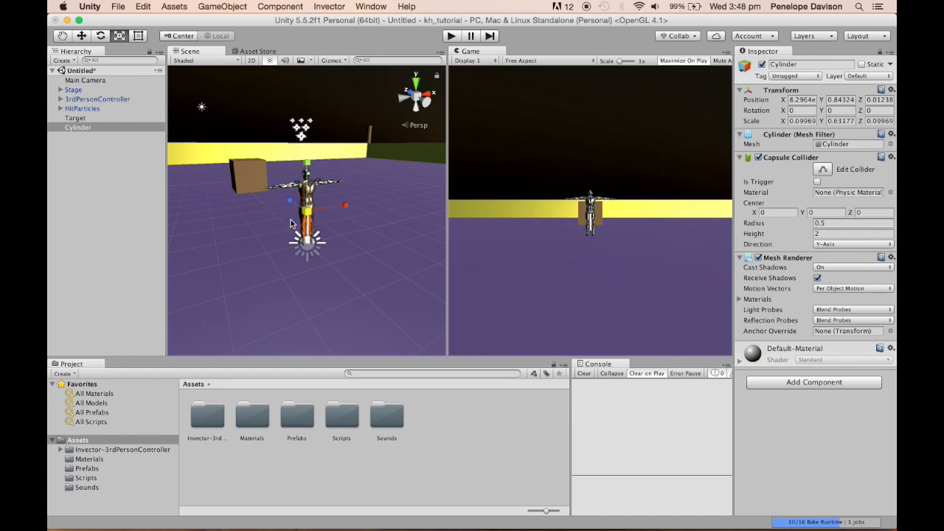
# Step: Move the cylinder in front of the character's outstretched arm, to about X 0.45, Y 1.29, Z 0.7
pyautogui.press('w')
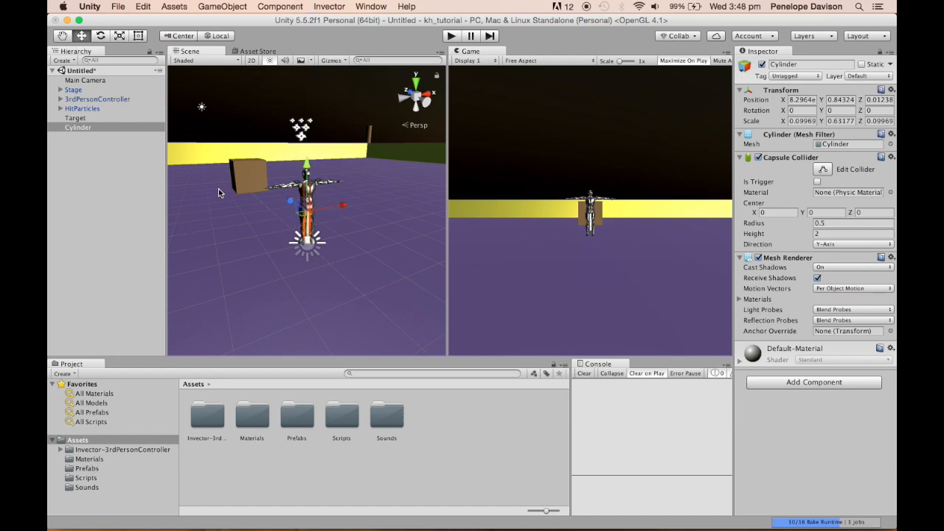
pyautogui.moveTo(342, 206); pyautogui.dragTo(472, 219)
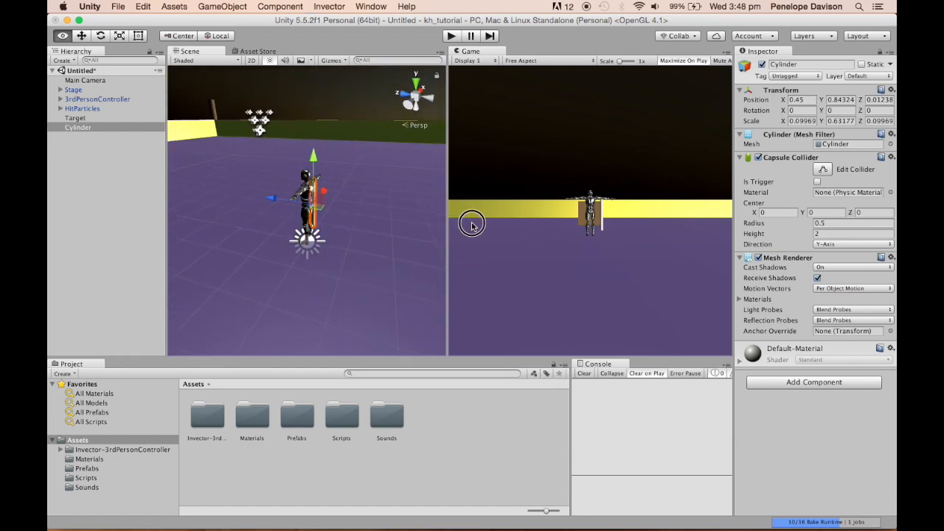
pyautogui.moveTo(272, 200); pyautogui.dragTo(246, 200)
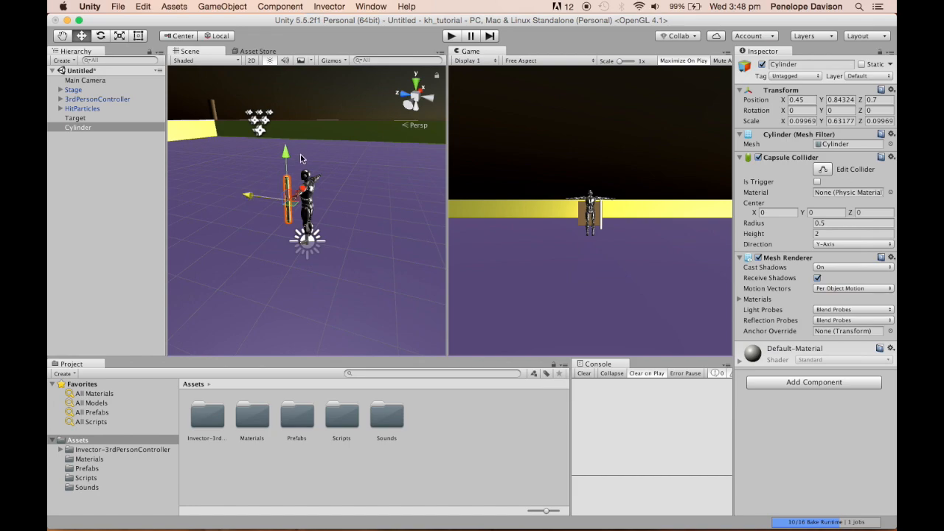
pyautogui.moveTo(280, 152); pyautogui.dragTo(286, 139)
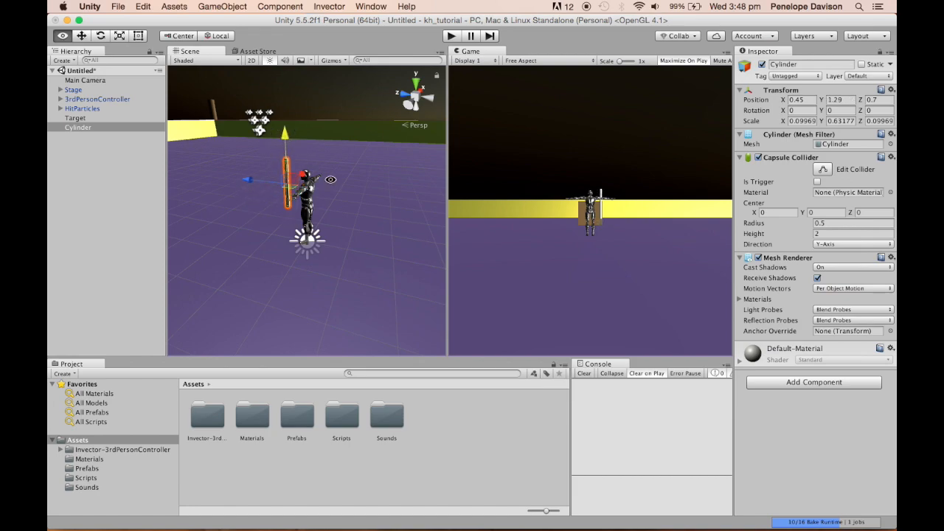
# Step: Rescale the cylinder to a thinner, longer rod, about 0.086 on X and Z and 0.86 on Y
pyautogui.keyDown('alt'); pyautogui.moveTo(332, 183); pyautogui.dragTo(78, 247); pyautogui.keyUp('alt')
pyautogui.press('e')
pyautogui.press('r')
pyautogui.moveTo(326, 178); pyautogui.dragTo(319, 178)
pyautogui.moveTo(332, 135); pyautogui.dragTo(333, 94)
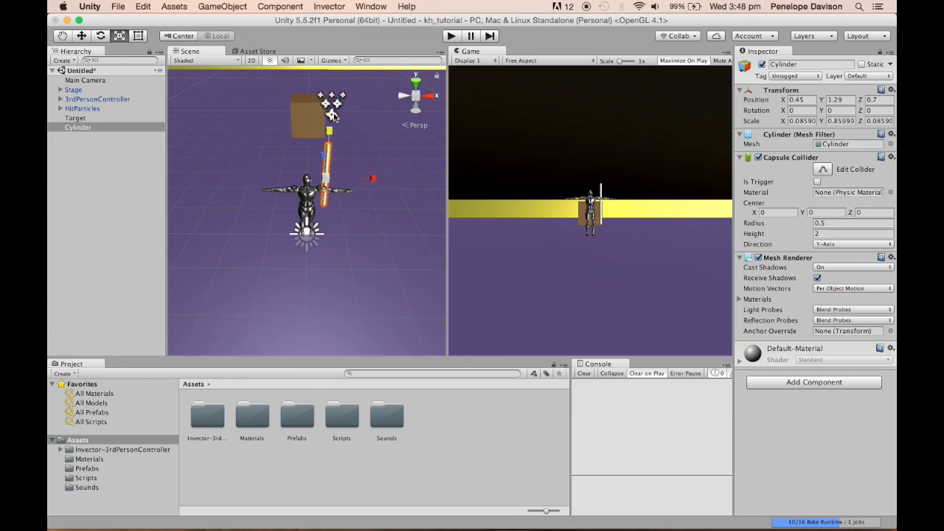
pyautogui.press('e')
pyautogui.keyDown('alt'); pyautogui.moveTo(335, 226); pyautogui.dragTo(341, 184); pyautogui.keyUp('alt')
pyautogui.press('w')
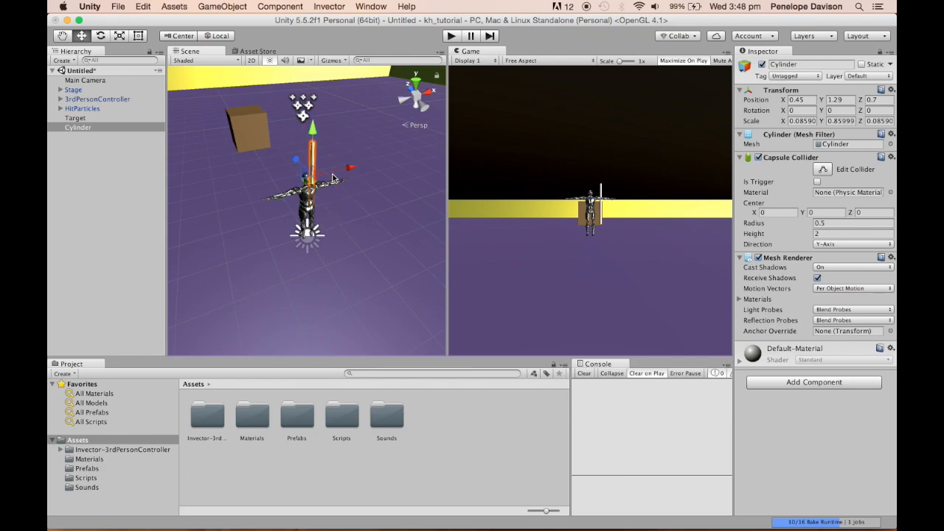
pyautogui.press('e')
pyautogui.press('r')
pyautogui.press('e')
pyautogui.press('w')
pyautogui.press('q')
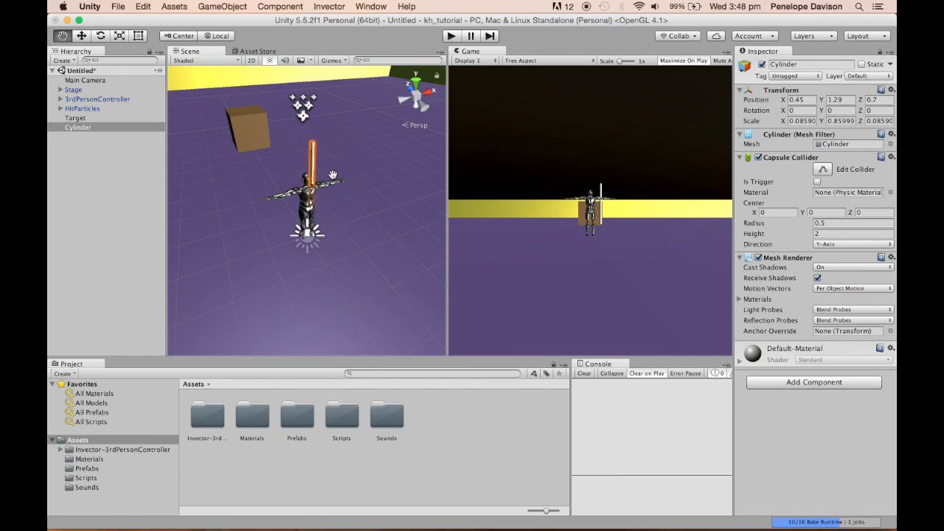
pyautogui.press('w')
pyautogui.press('q')
pyautogui.press('w')
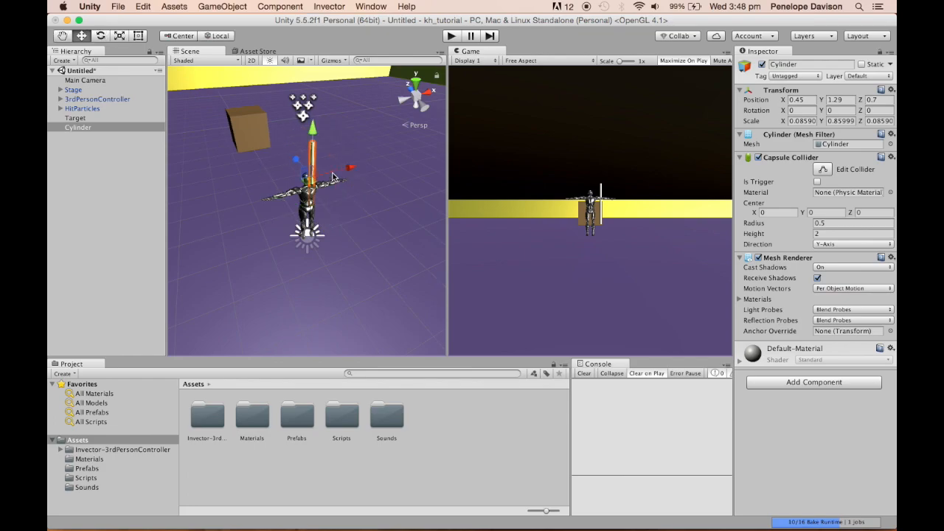
pyautogui.press('e')
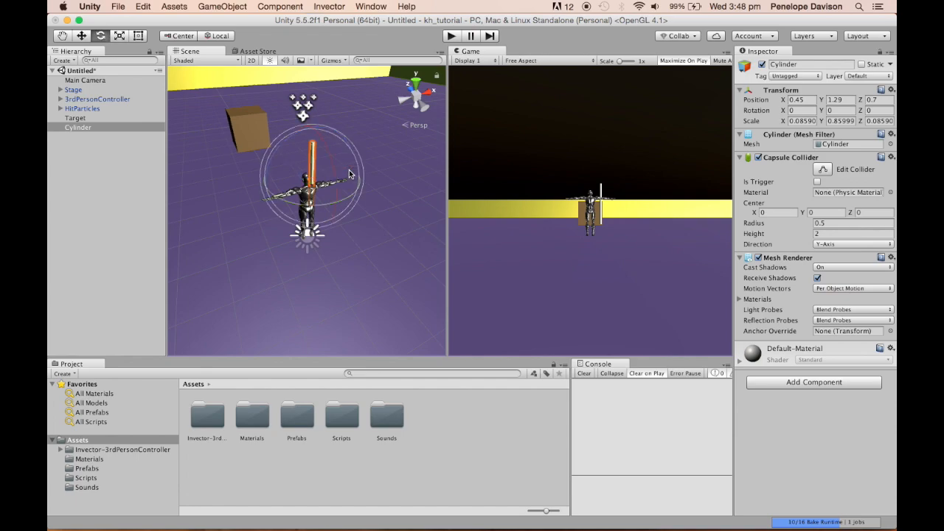
pyautogui.press('r')
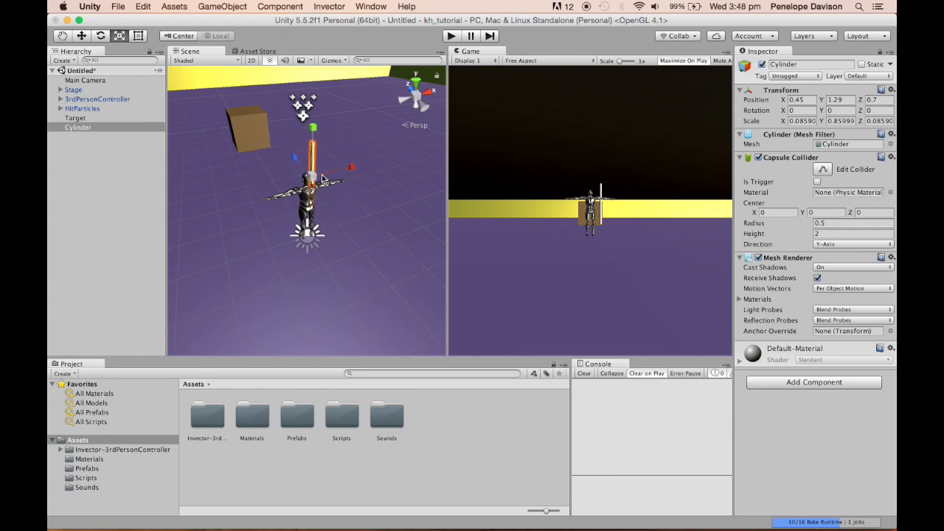
pyautogui.press('w')
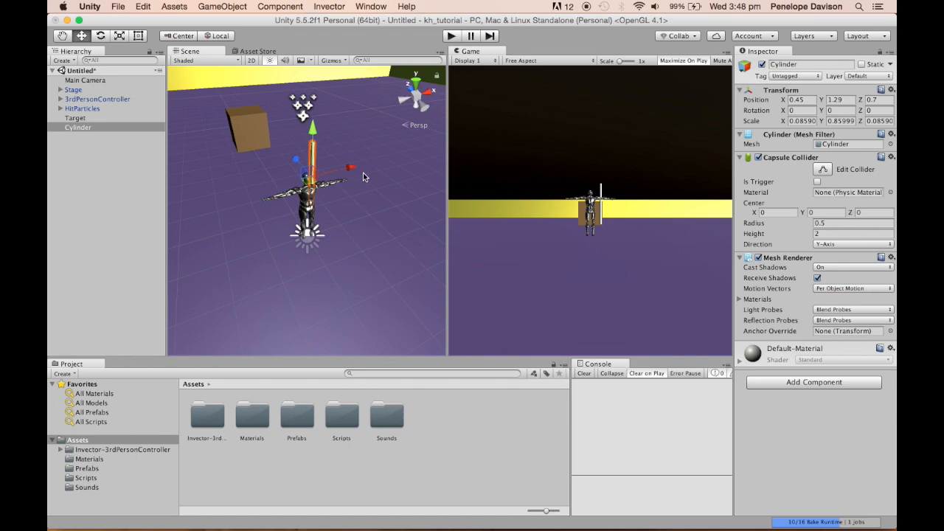
pyautogui.press('e')
pyautogui.press('r')
pyautogui.press('e')
pyautogui.press('w')
pyautogui.press('e')
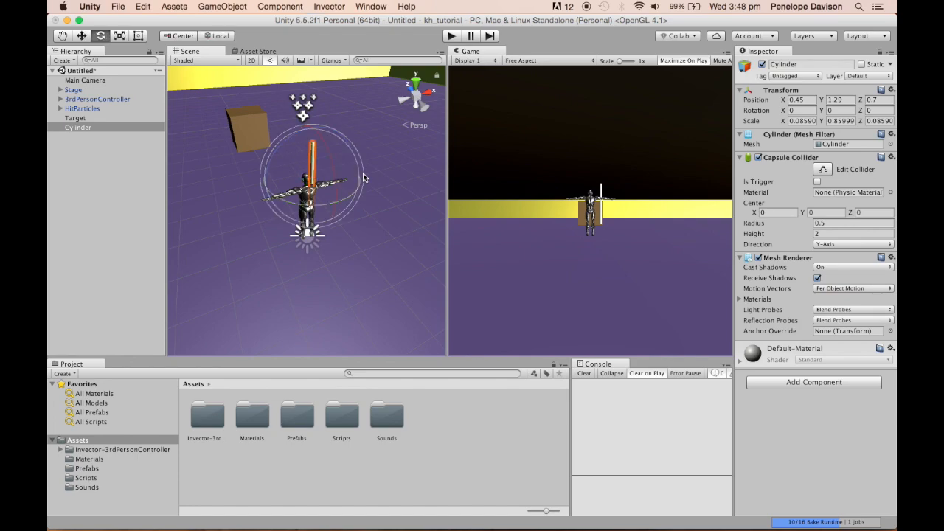
# Step: Rotate the cylinder about 9.35° around its X axis so that it tilts forward
pyautogui.press('r')
pyautogui.press('e')
pyautogui.moveTo(332, 162); pyautogui.dragTo(195, 187)
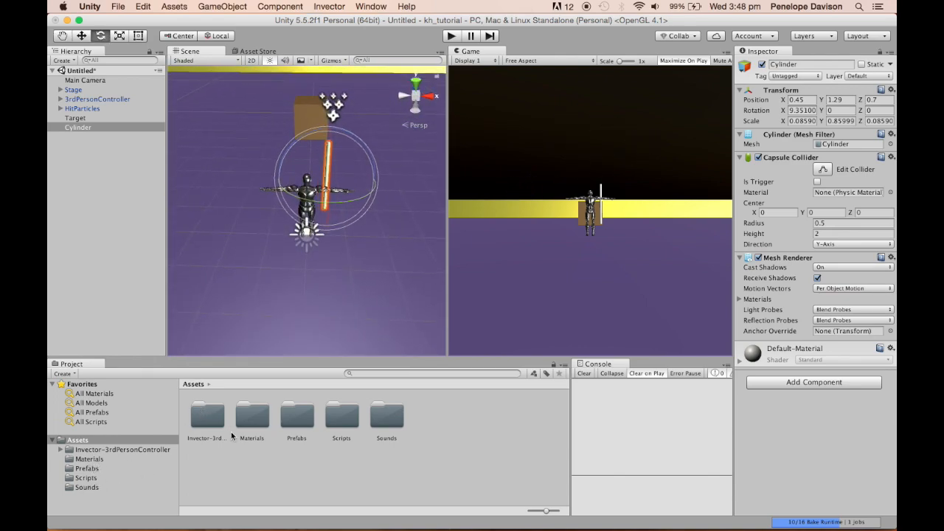
# Step: Apply the Gold_c material from the project's Materials folder to the cylinder
pyautogui.click(104, 460)
pyautogui.moveTo(392, 414); pyautogui.dragTo(329, 161)
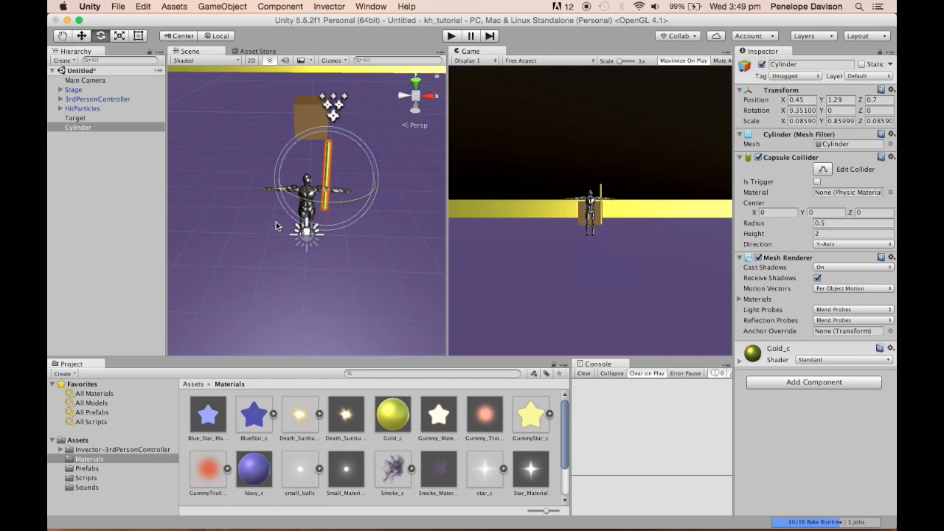
pyautogui.keyDown('alt'); pyautogui.moveTo(356, 191); pyautogui.dragTo(363, 116); pyautogui.keyUp('alt')
# Step: Rename the cylinder Weapon and make it a child of 3rdPersonController
pyautogui.rightClick(78, 131)
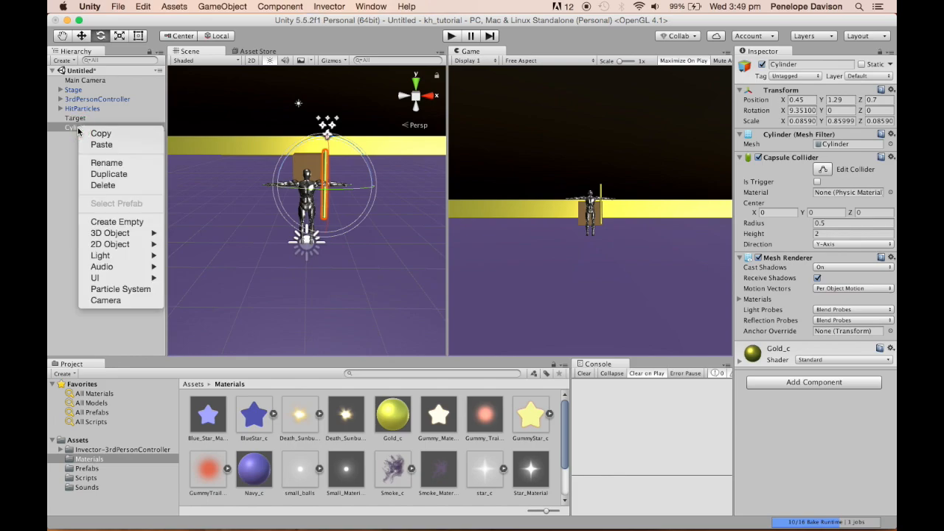
pyautogui.click(116, 157)
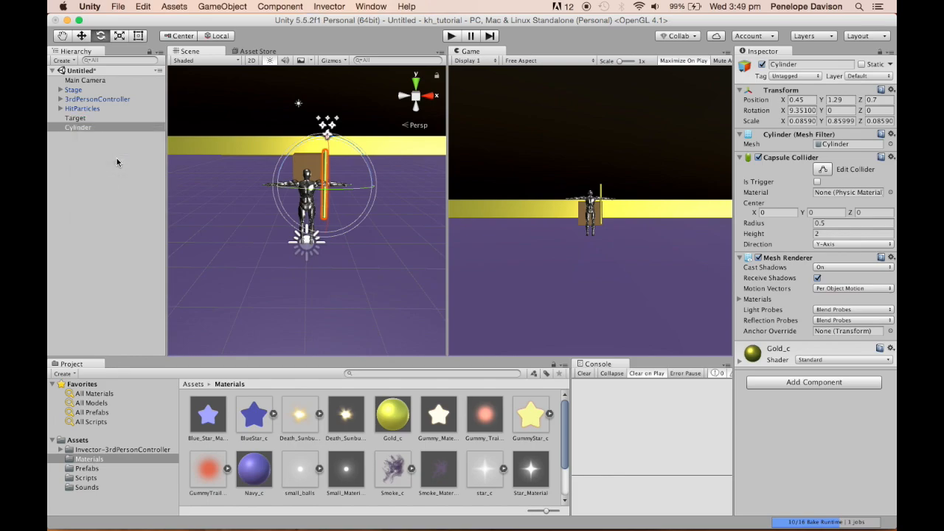
pyautogui.rightClick(97, 134)
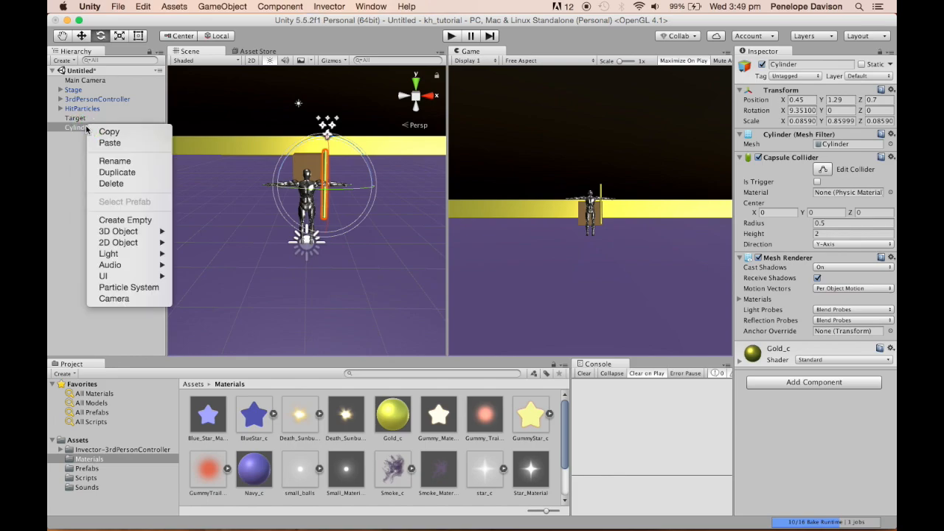
pyautogui.click(107, 160)
pyautogui.click(106, 156)
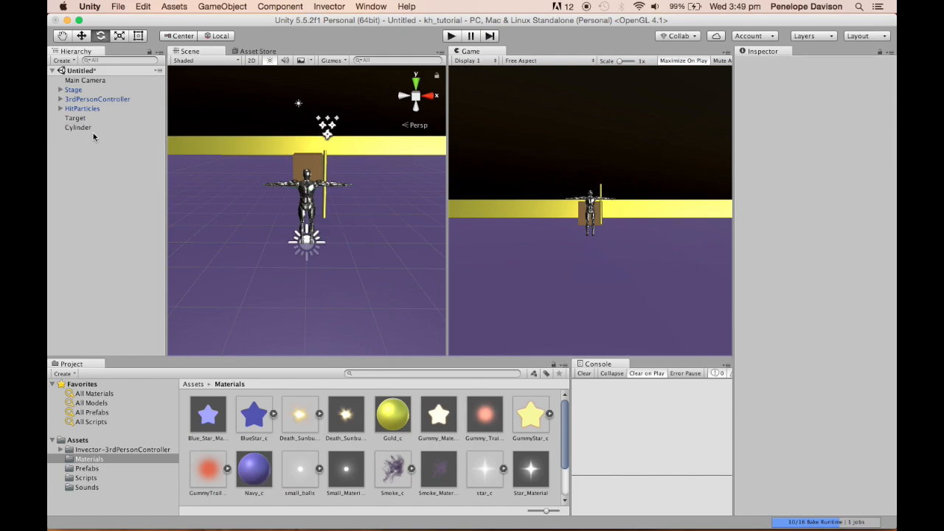
pyautogui.click(86, 127)
pyautogui.click(778, 64)
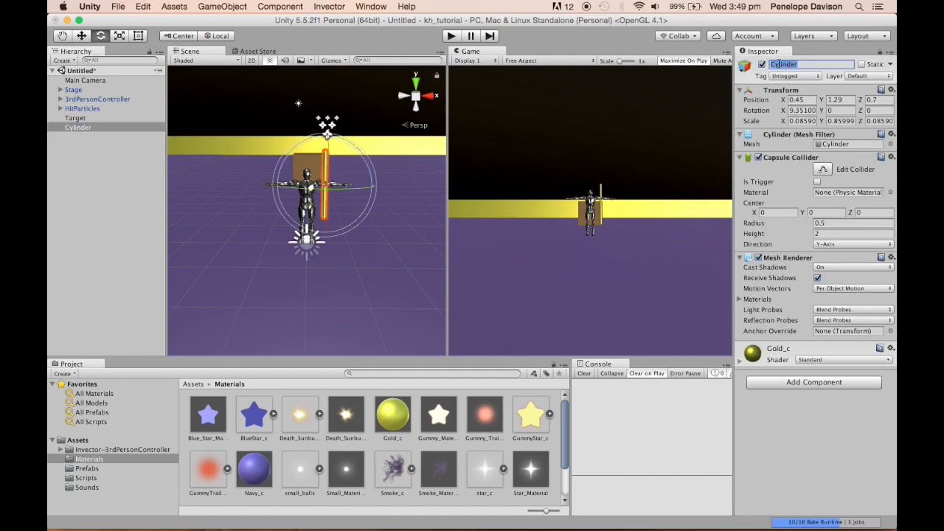
pyautogui.write('Weapon')
pyautogui.moveTo(85, 130); pyautogui.dragTo(80, 101)
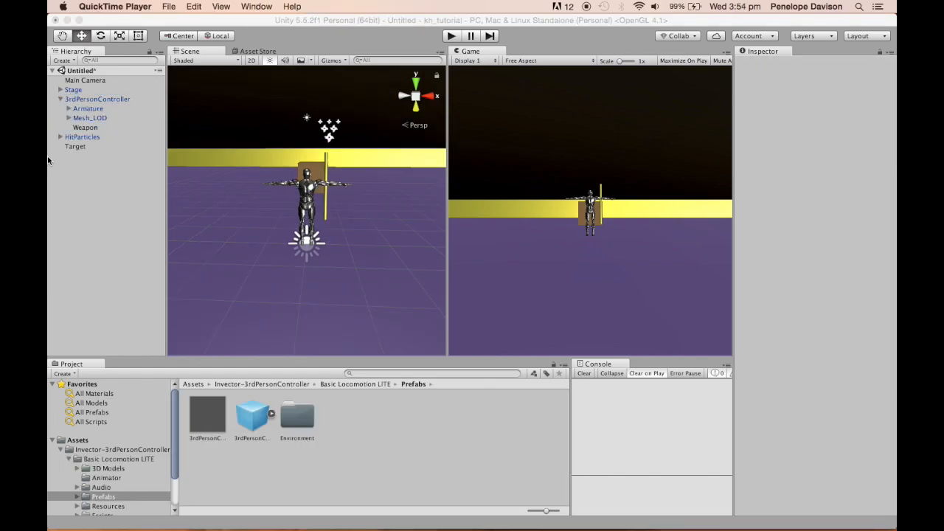
pyautogui.click(99, 127)
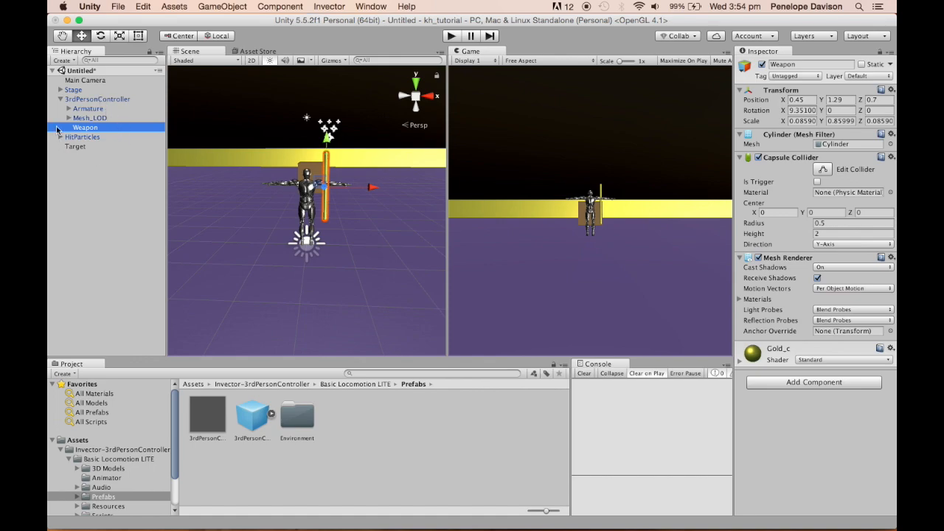
# Step: Delete the Main Camera and add the 3rdPersonCamera prefab from Basic Locomotion LITE as a child of 3rdPersonController
pyautogui.click(98, 81)
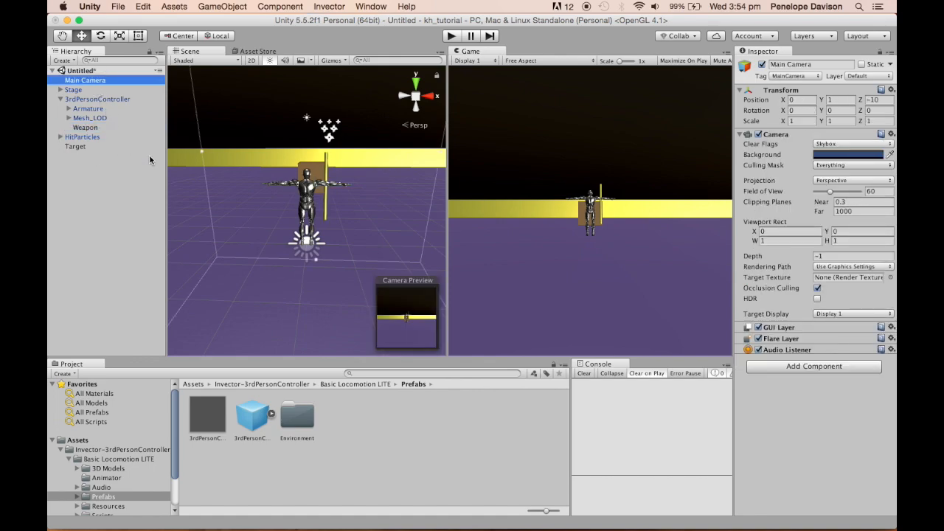
pyautogui.press('super+BackSpace')
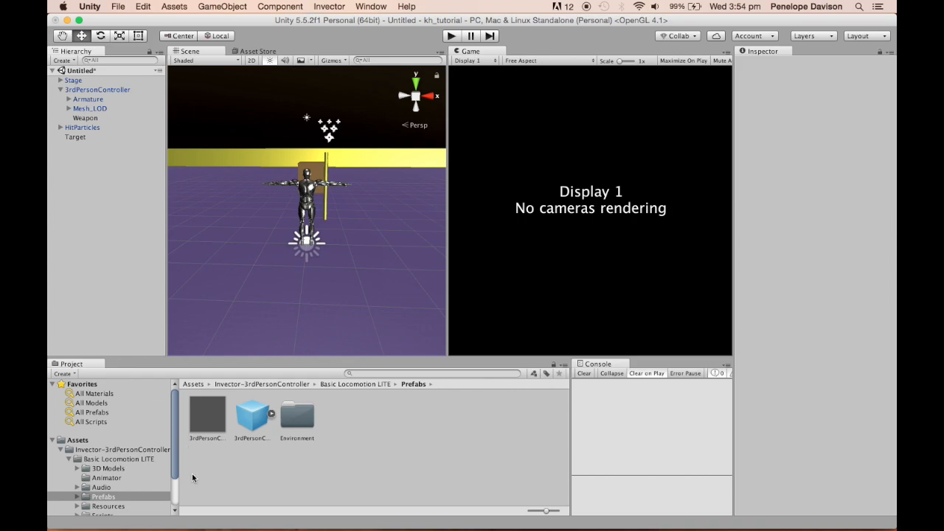
pyautogui.click(122, 478)
pyautogui.click(117, 498)
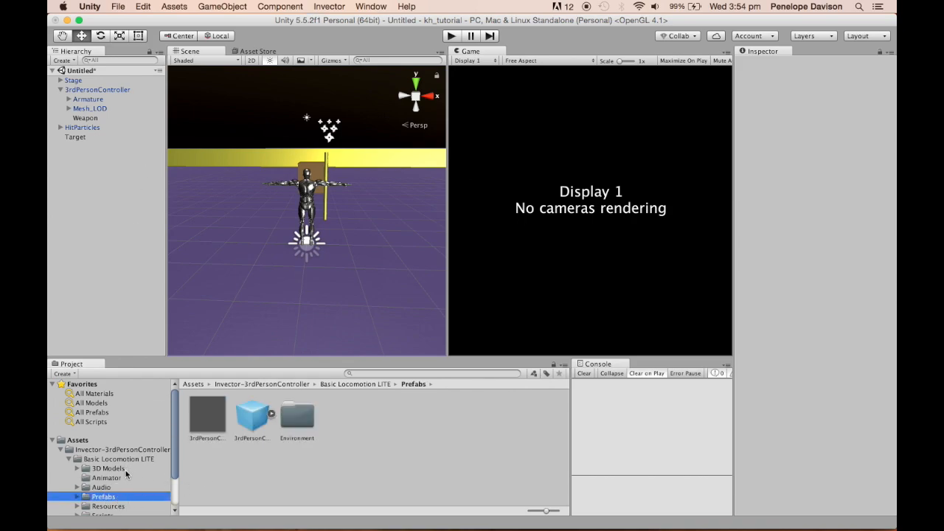
pyautogui.click(61, 450)
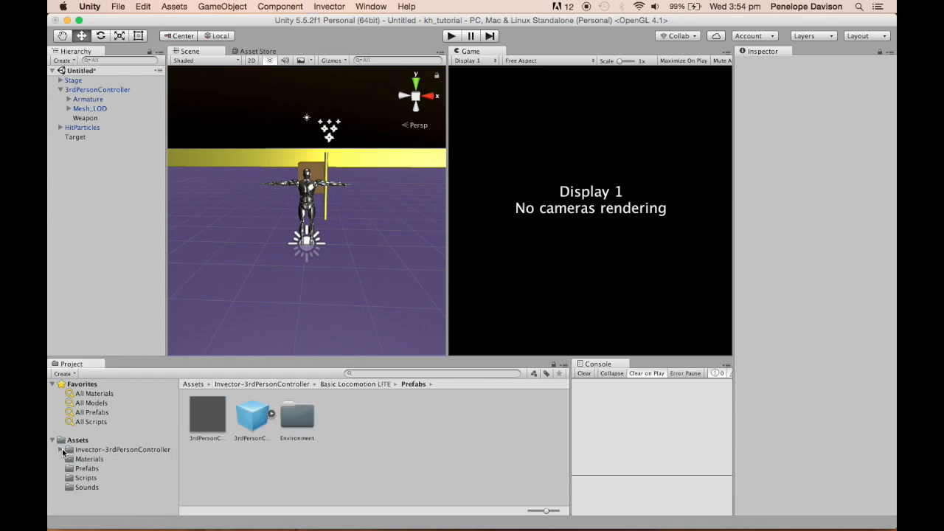
pyautogui.click(61, 450)
pyautogui.scroll(-2, 118, 472)
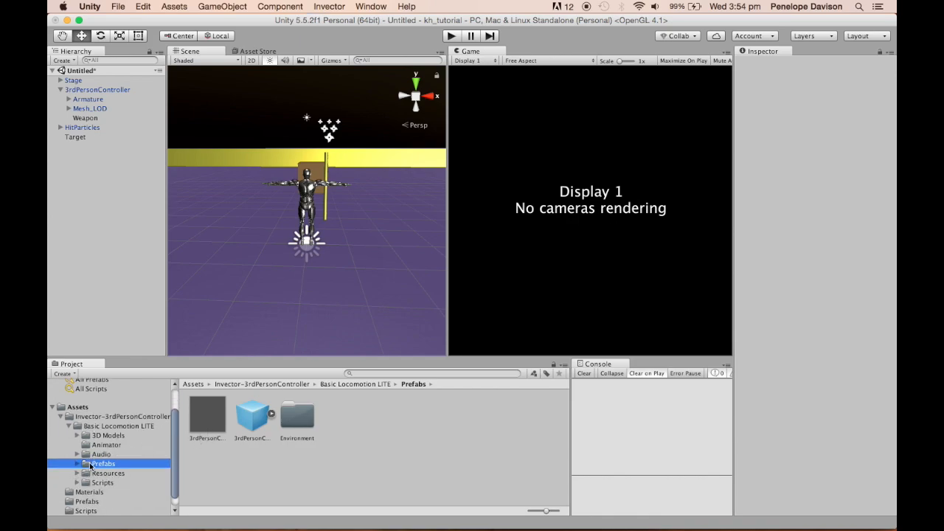
pyautogui.click(211, 412)
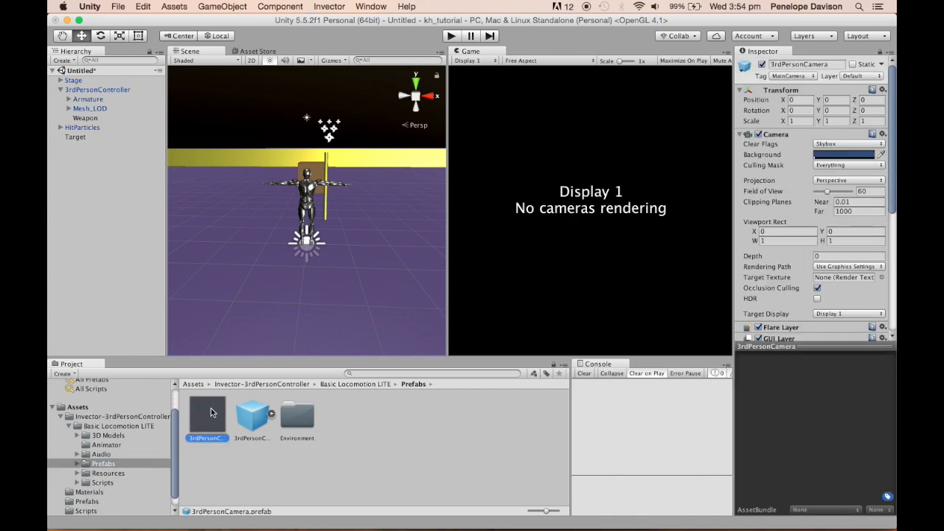
pyautogui.moveTo(211, 412); pyautogui.dragTo(99, 90)
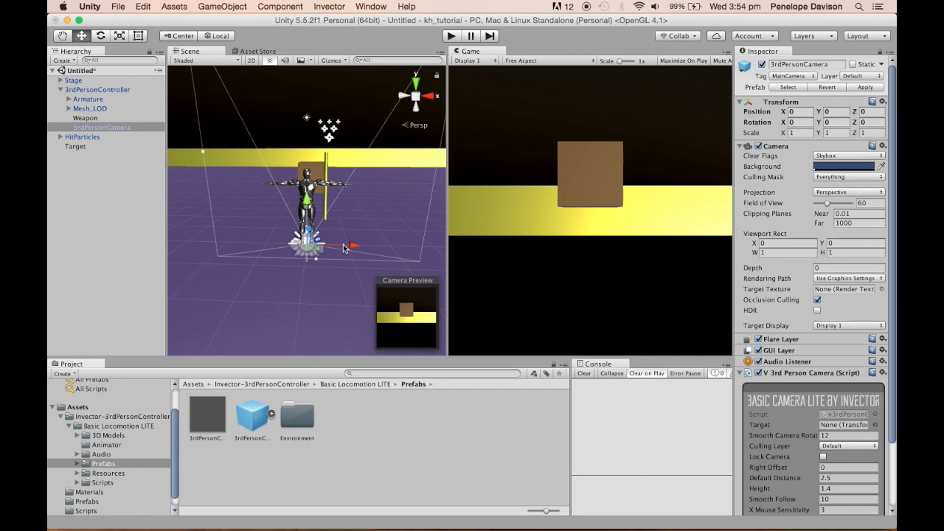
# Step: Move the 3rdPersonCamera behind and above the character, to about Y 1.91 and Z -2.66
pyautogui.keyDown('alt'); pyautogui.moveTo(346, 248); pyautogui.dragTo(47, 231); pyautogui.keyUp('alt')
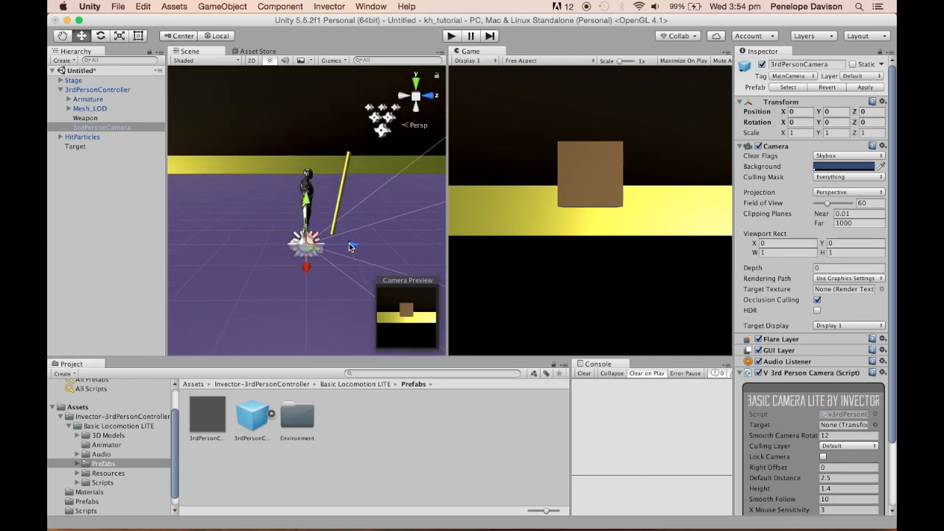
pyautogui.moveTo(351, 246); pyautogui.dragTo(230, 245)
pyautogui.moveTo(223, 203); pyautogui.dragTo(219, 128)
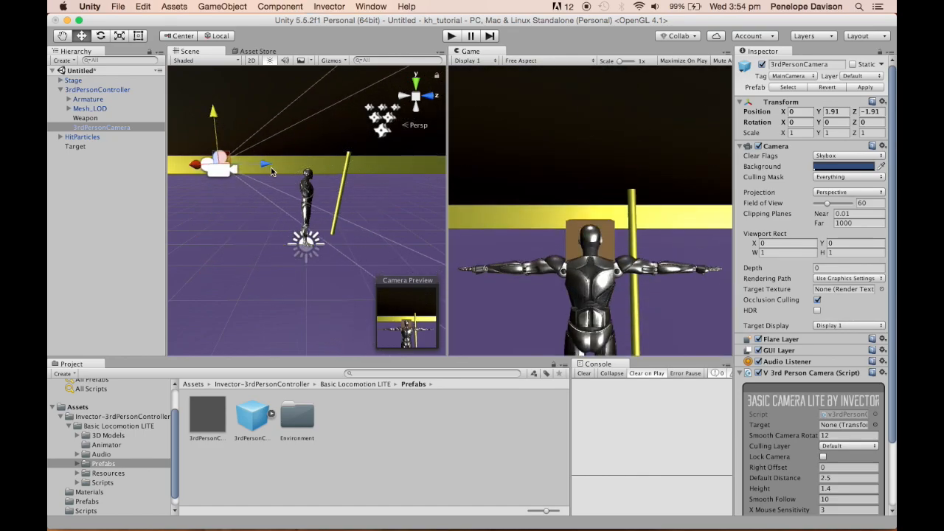
pyautogui.moveTo(270, 165); pyautogui.dragTo(227, 168)
# Step: Tilt the 3rdPersonCamera down toward the character, about 12.8° around the X axis
pyautogui.press('e')
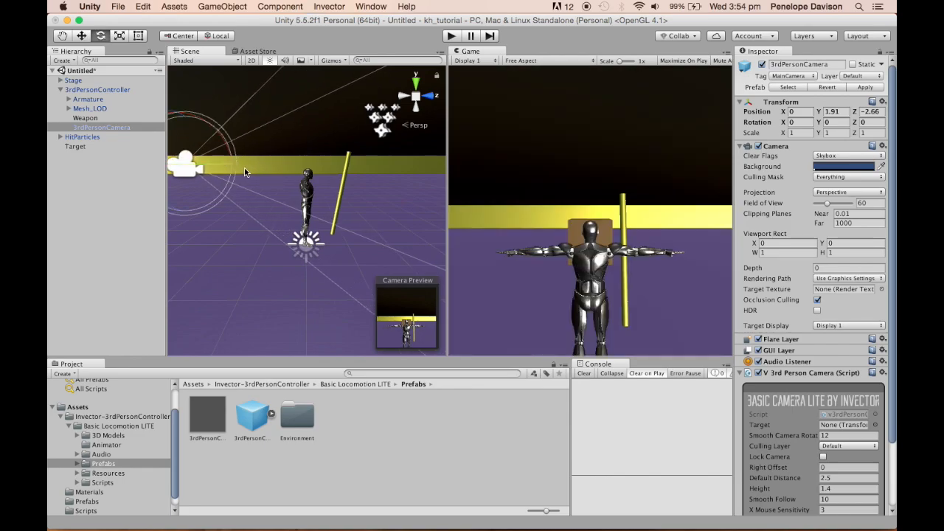
pyautogui.keyDown('alt'); pyautogui.moveTo(283, 197); pyautogui.dragTo(449, 211); pyautogui.keyUp('alt')
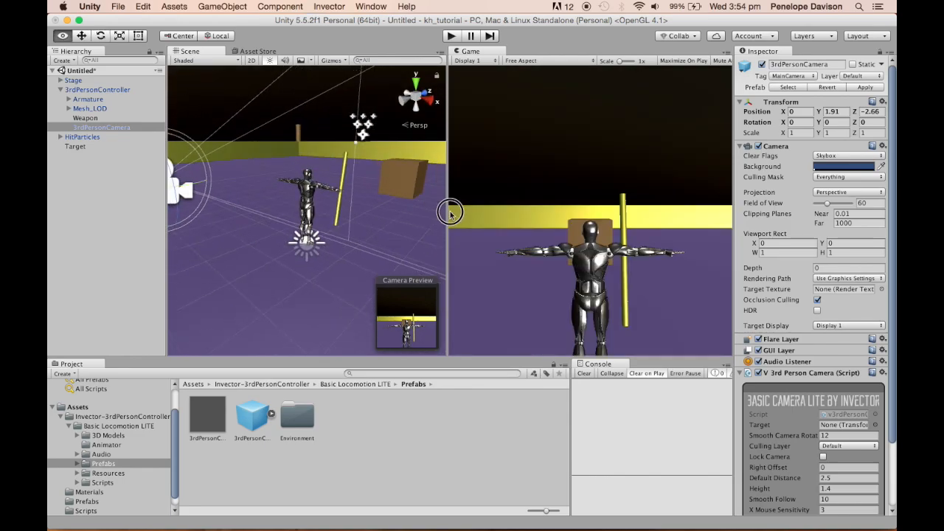
pyautogui.keyDown('alt'); pyautogui.moveTo(311, 215); pyautogui.dragTo(285, 273); pyautogui.keyUp('alt')
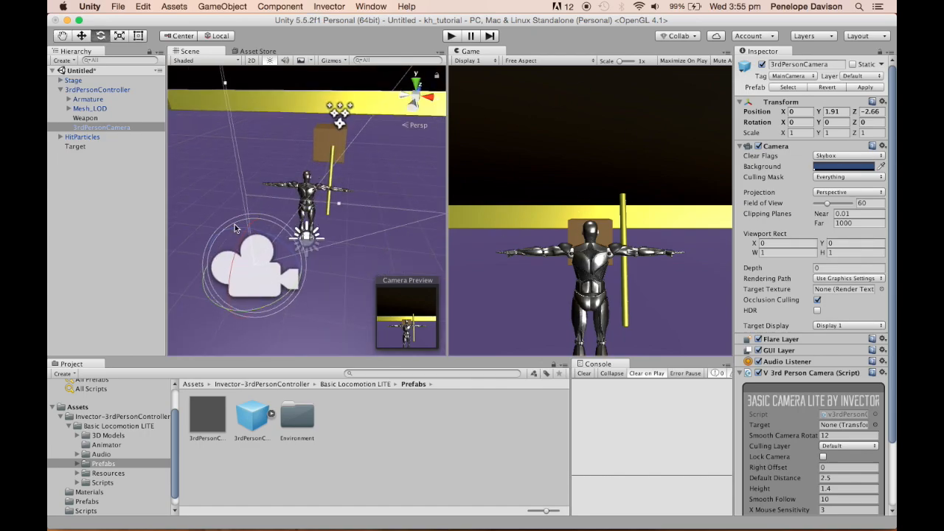
pyautogui.moveTo(237, 248); pyautogui.dragTo(236, 224)
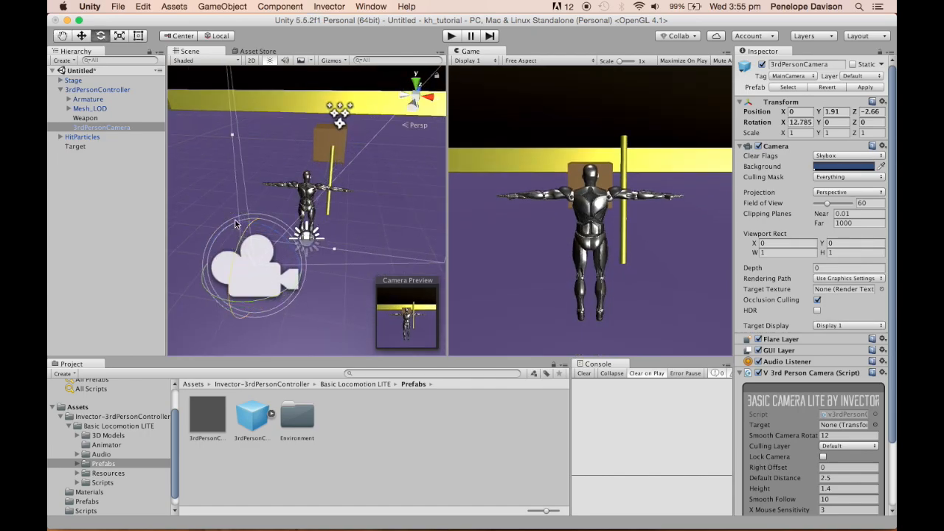
pyautogui.keyDown('alt'); pyautogui.moveTo(373, 222); pyautogui.dragTo(59, 184); pyautogui.keyUp('alt')
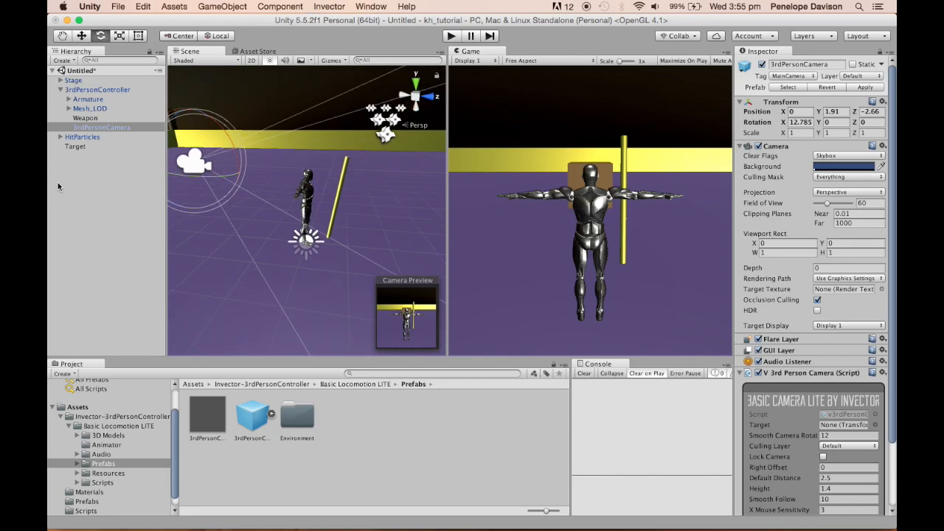
# Step: Move the 3rdPersonCamera farther back and higher behind the character, to about Y 2.16 and Z -3.05
pyautogui.press('w')
pyautogui.moveTo(233, 173); pyautogui.dragTo(205, 160)
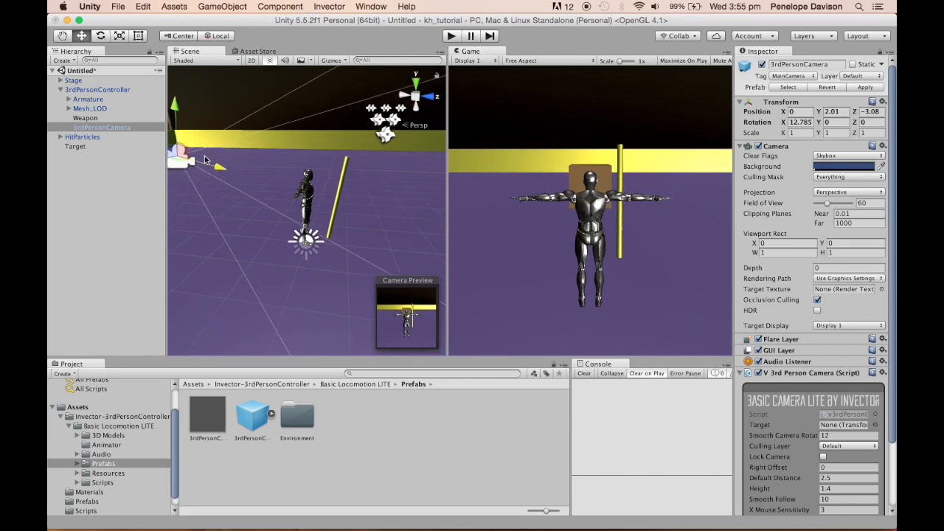
pyautogui.moveTo(177, 116); pyautogui.dragTo(175, 105)
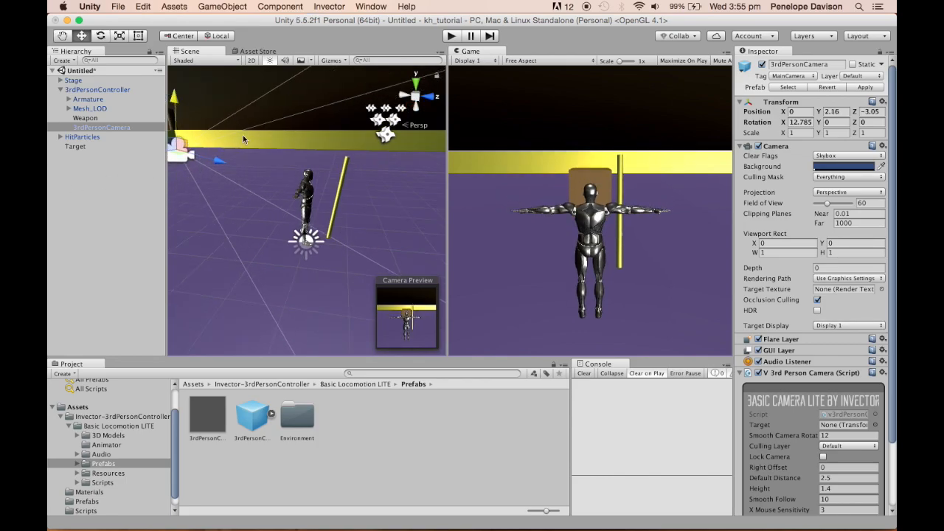
pyautogui.click(100, 166)
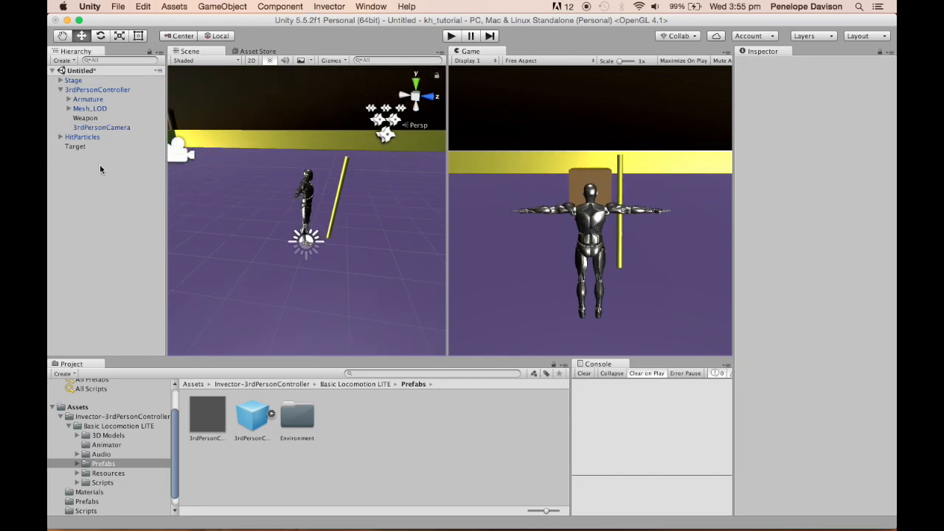
# Step: Play-test the scene by running the character around the stage and the target cube, and stop play mode
pyautogui.click(450, 37)
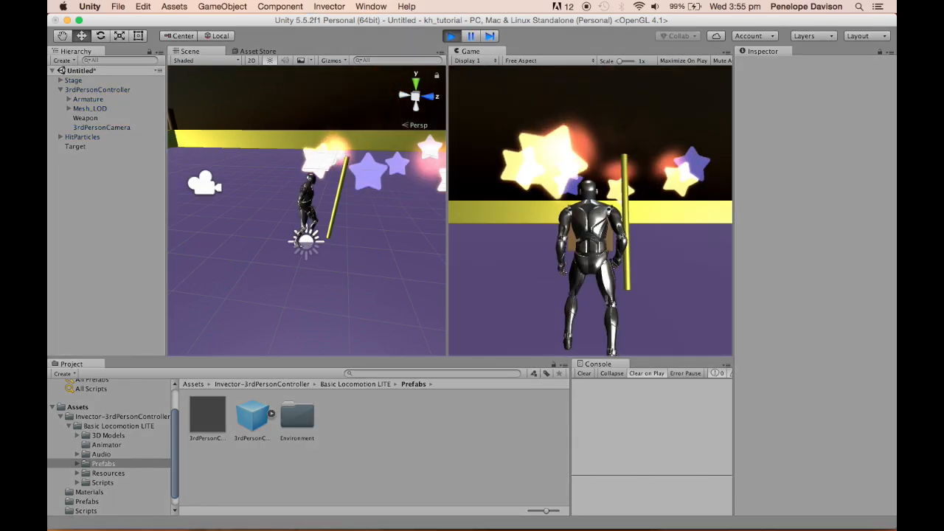
pyautogui.press('w')
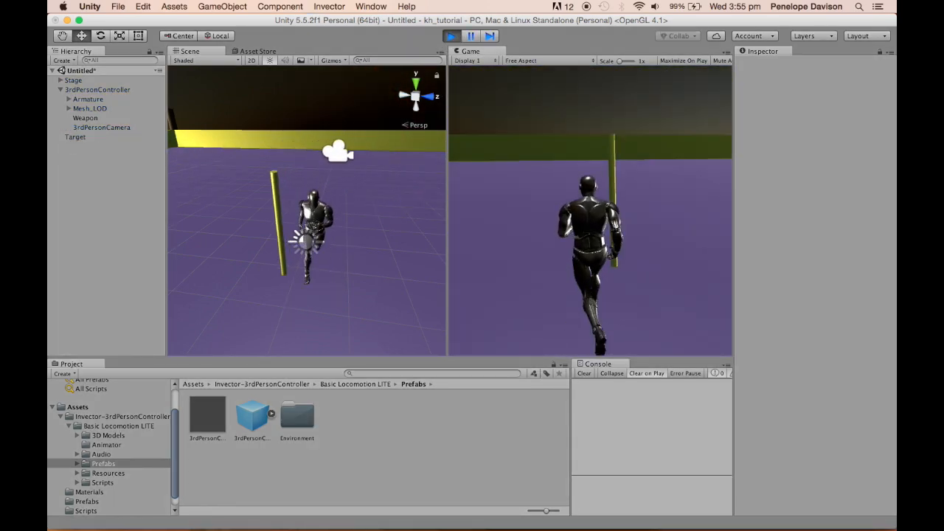
pyautogui.press('w')
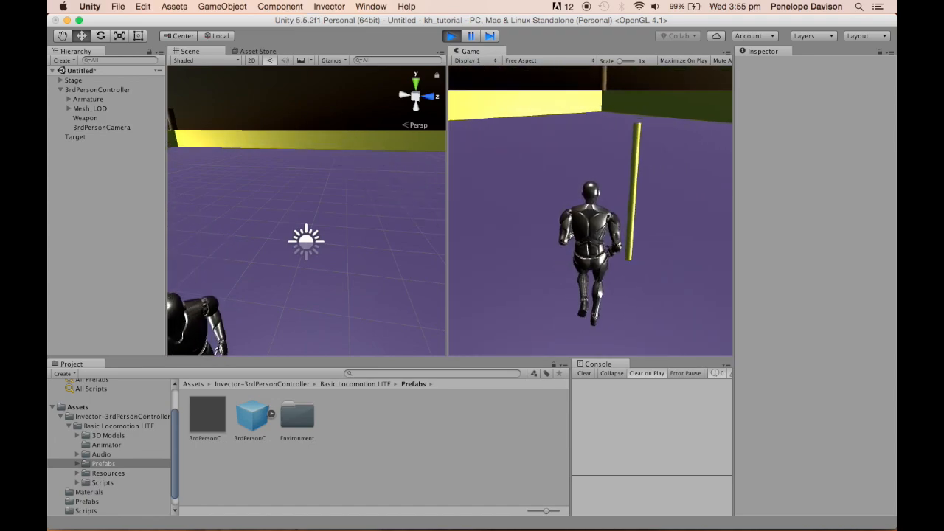
pyautogui.press('w')
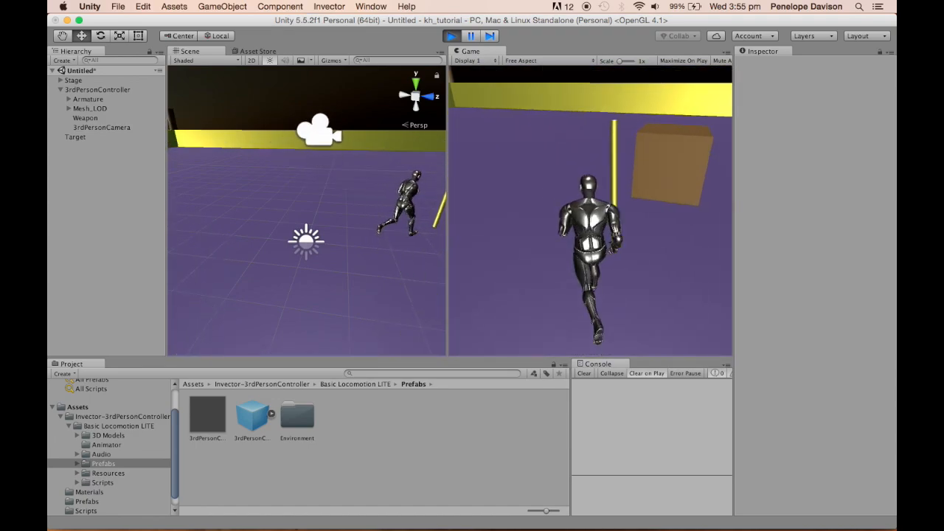
pyautogui.press('w')
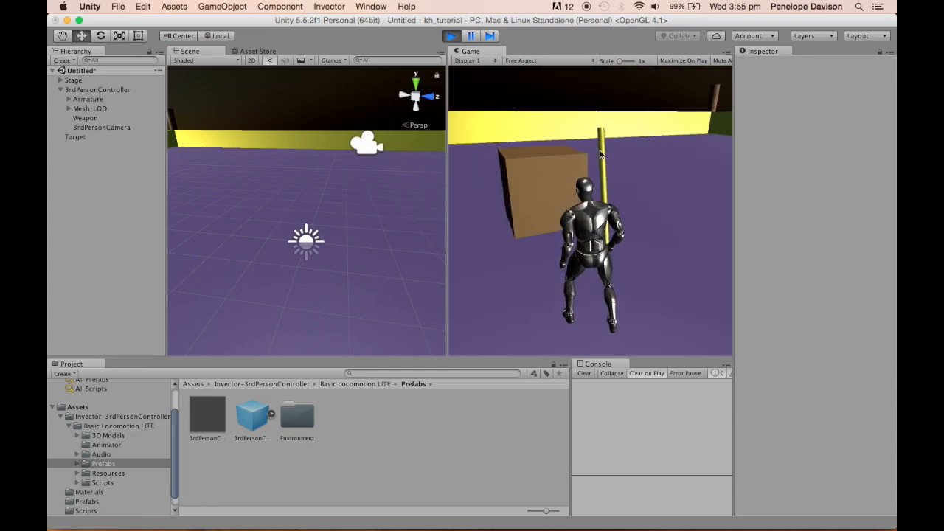
pyautogui.press('Escape')
pyautogui.press('super+p')
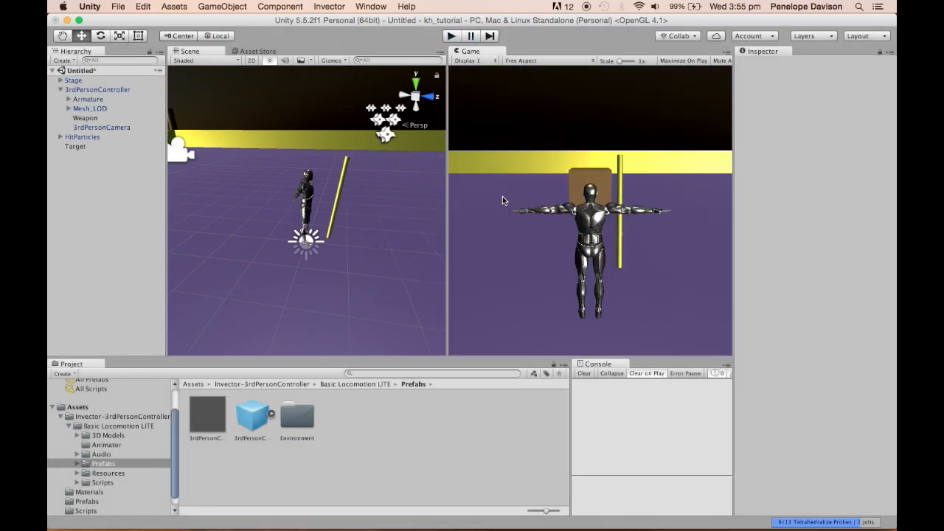
# Step: Add a Rigidbody component to the Target cube
pyautogui.doubleClick(96, 147)
pyautogui.keyDown('alt'); pyautogui.moveTo(234, 218); pyautogui.dragTo(737, 280); pyautogui.keyUp('alt')
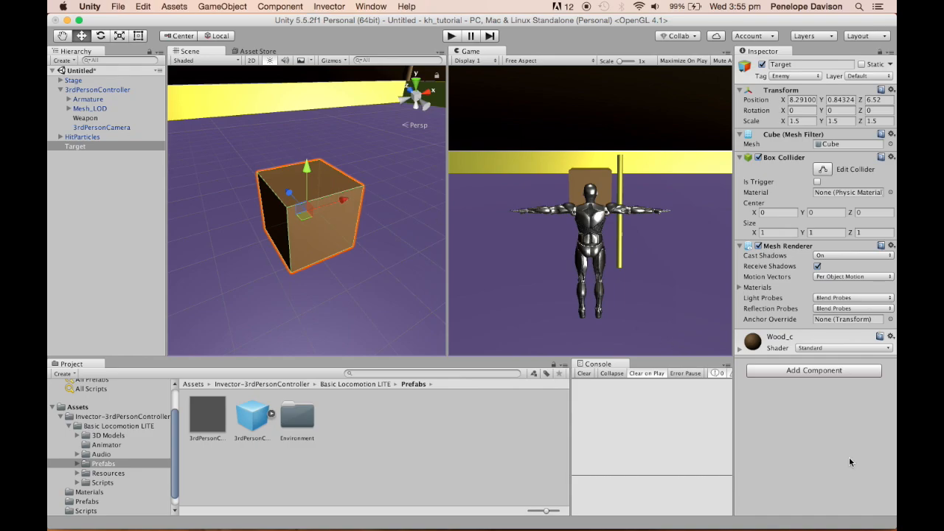
pyautogui.click(831, 374)
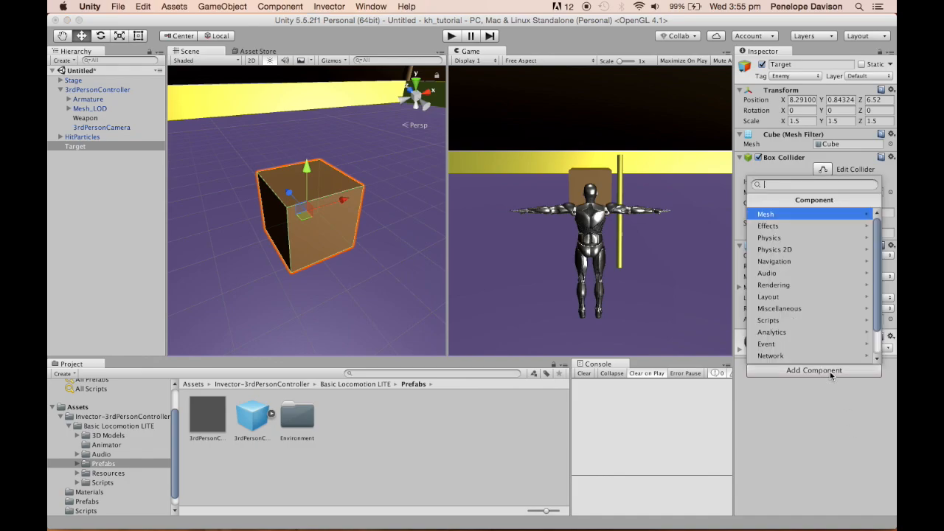
pyautogui.click(790, 185)
pyautogui.write('rigid')
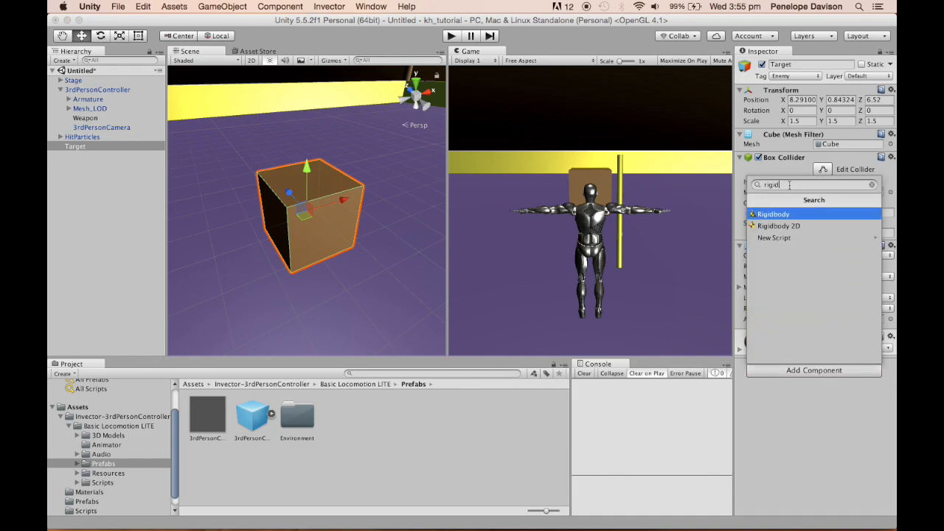
pyautogui.click(782, 216)
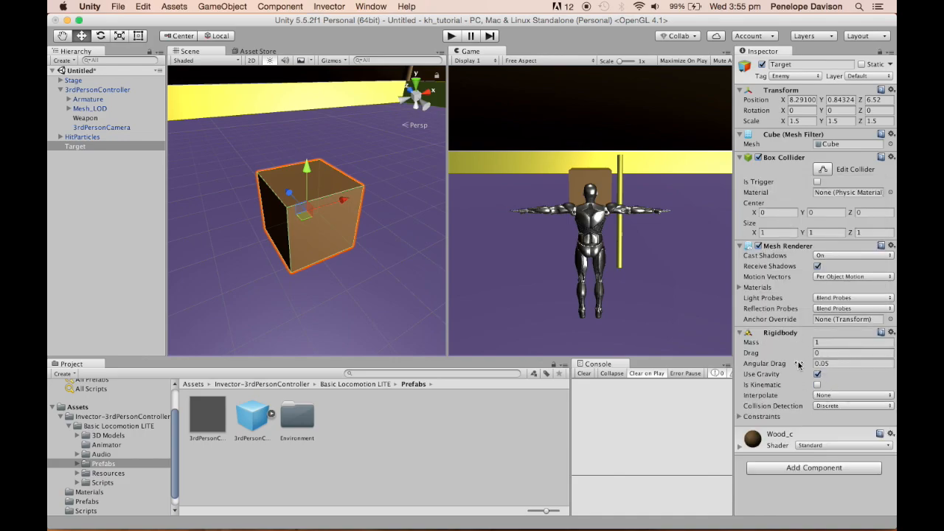
pyautogui.moveTo(775, 356)
# Step: Attach the boxFollow and boxHealthScript scripts from the project's Scripts folder to the Target cube
pyautogui.click(107, 472)
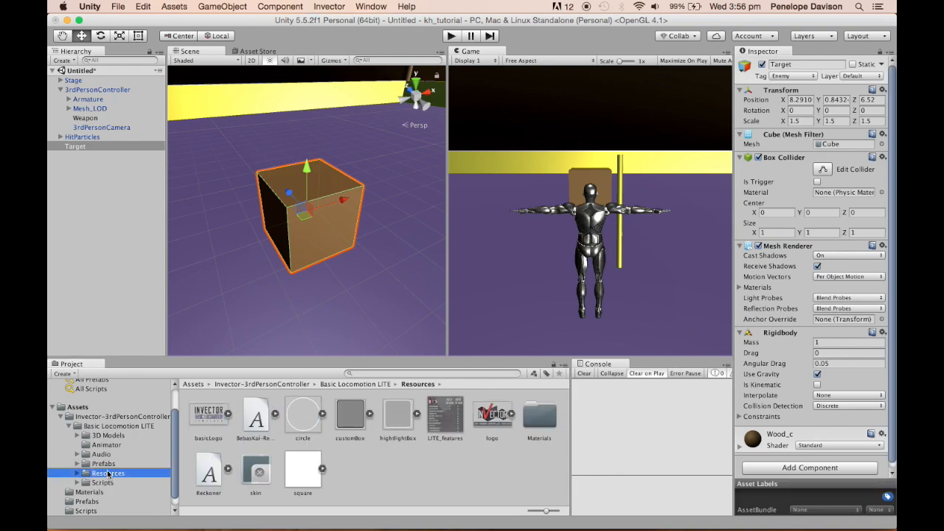
pyautogui.click(61, 417)
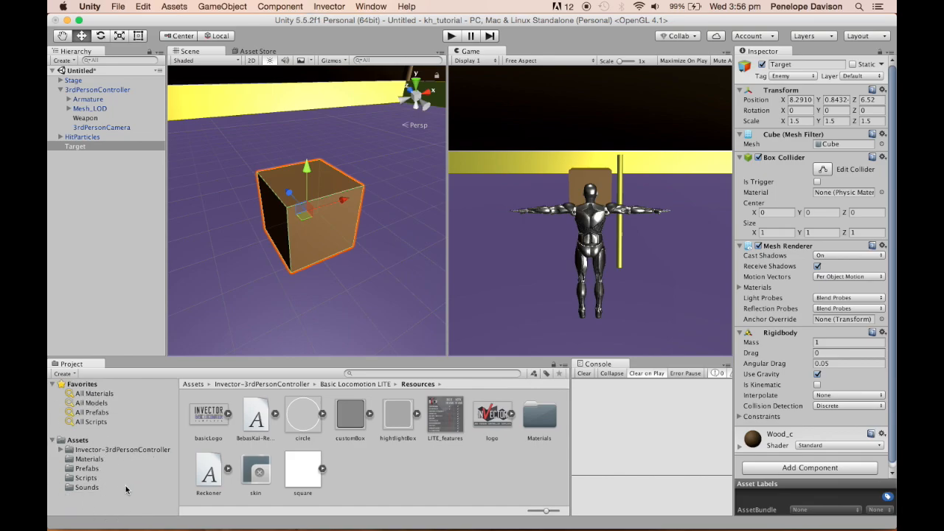
pyautogui.click(86, 478)
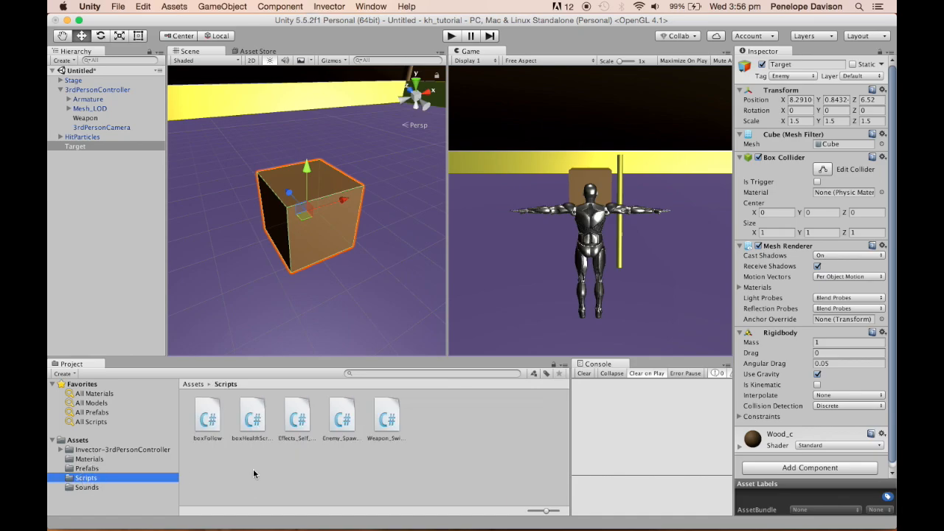
pyautogui.scroll(-1, 800, 376)
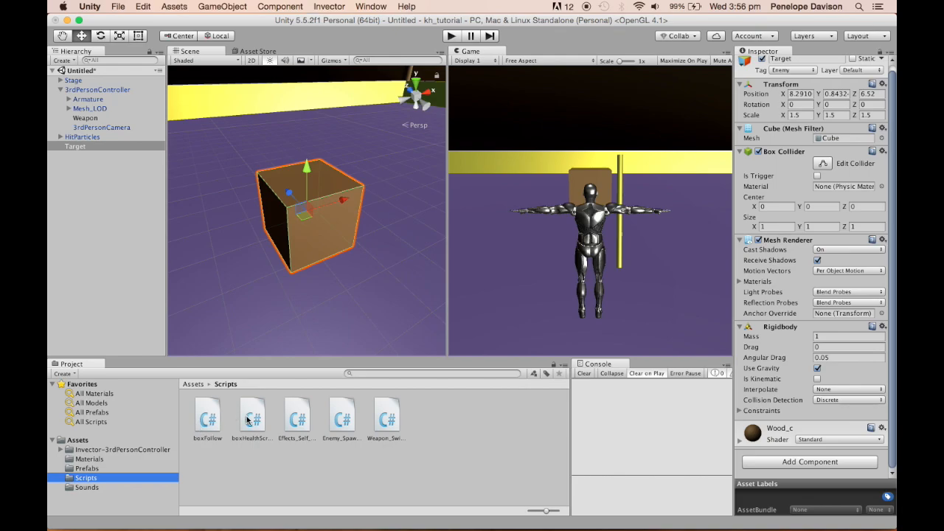
pyautogui.moveTo(217, 419); pyautogui.dragTo(764, 491)
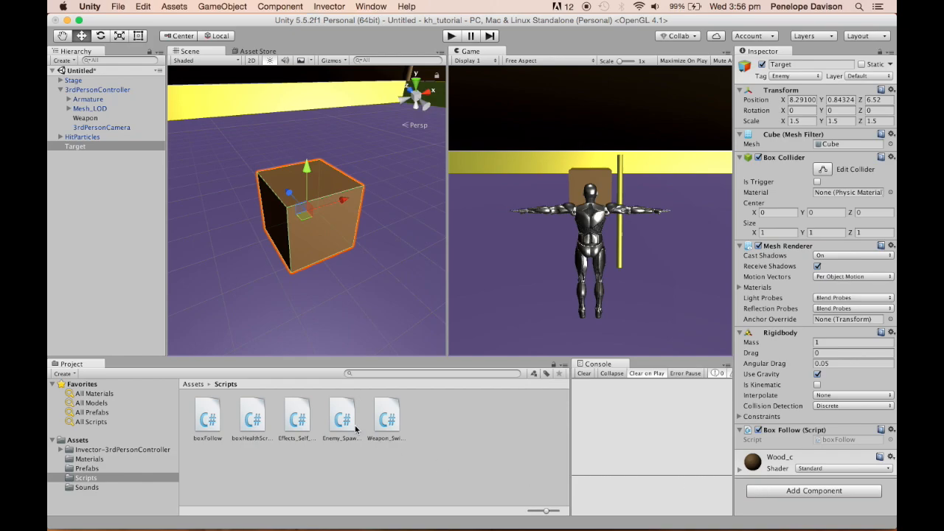
pyautogui.moveTo(248, 431)
pyautogui.mouseDown()
pyautogui.moveTo(470, 423)
pyautogui.moveTo(780, 453)
pyautogui.moveTo(790, 481)
pyautogui.moveTo(748, 506)
pyautogui.mouseUp()
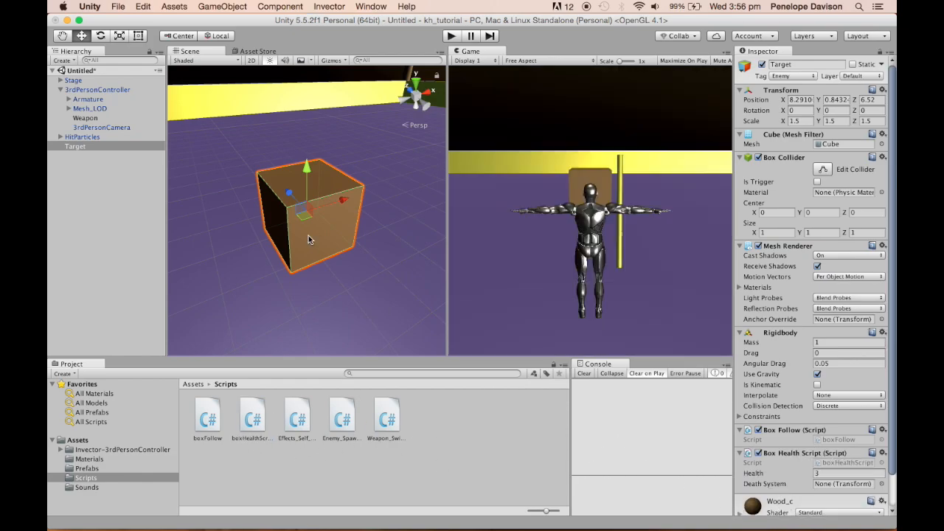
# Step: Create an empty game object named enemyManager and attach the Enemy_Spawn_Script to it
pyautogui.click(114, 184)
pyautogui.rightClick(81, 196)
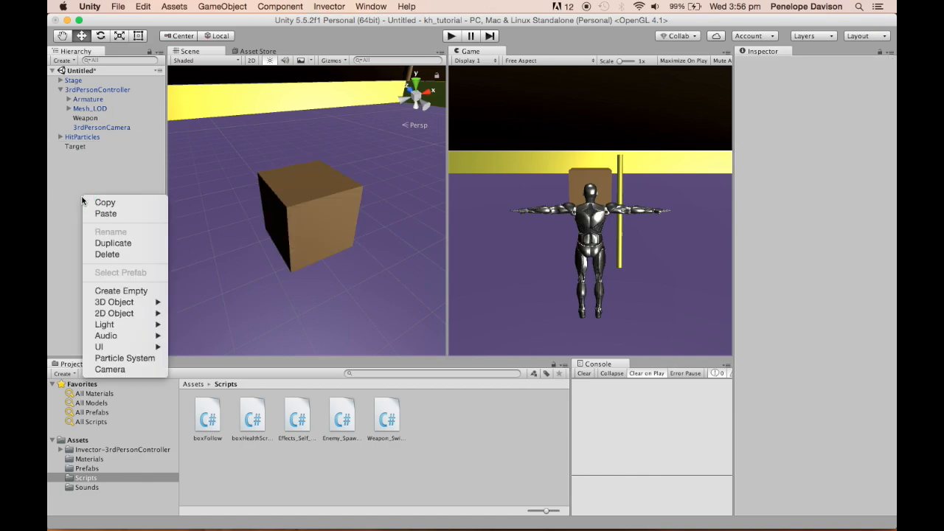
pyautogui.click(134, 290)
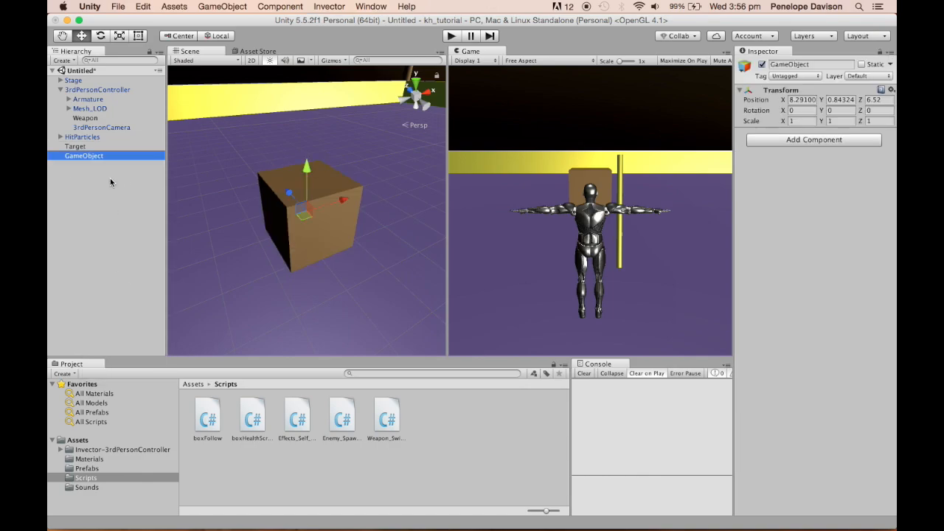
pyautogui.rightClick(95, 161)
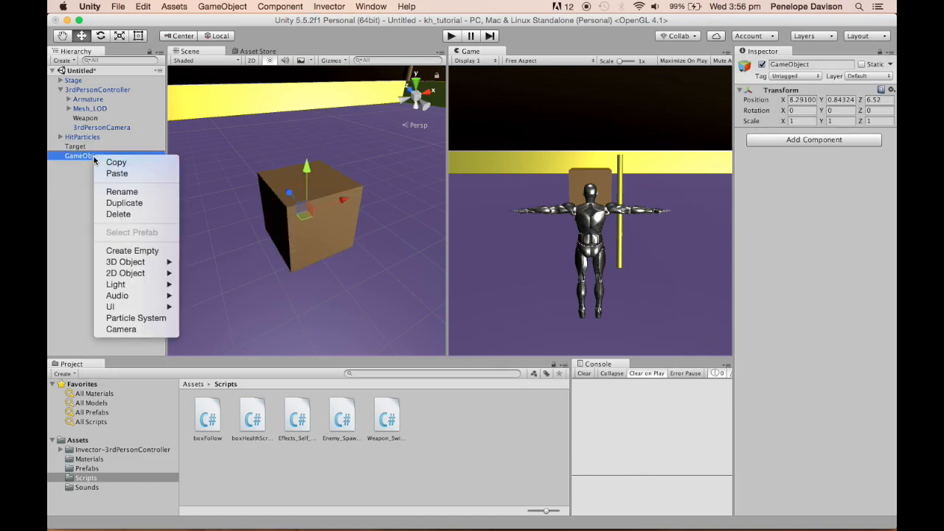
pyautogui.click(114, 188)
pyautogui.write('enemy')
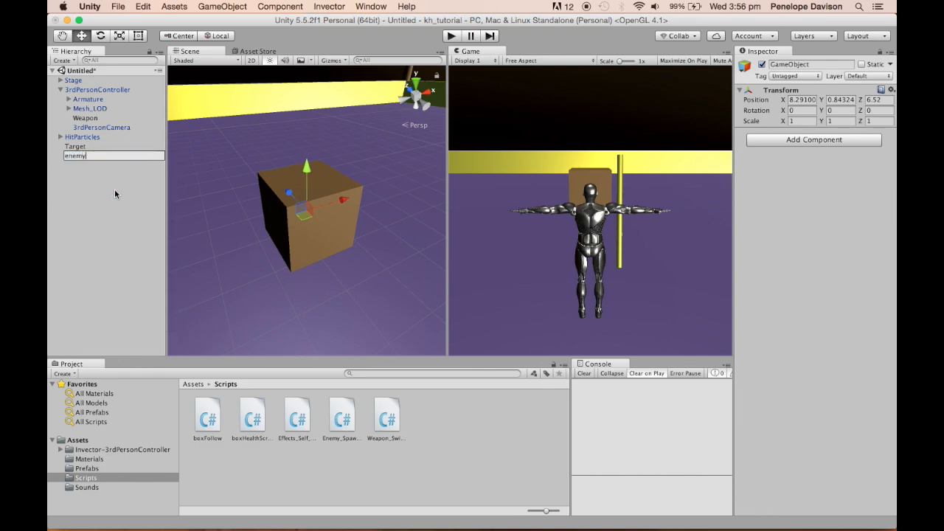
pyautogui.write('Manager')
pyautogui.press('Return')
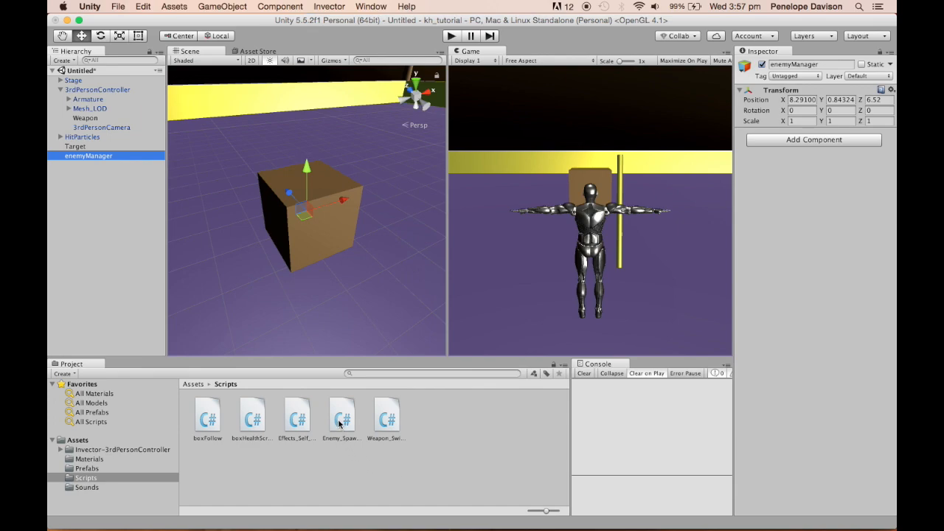
pyautogui.moveTo(339, 424); pyautogui.dragTo(771, 187)
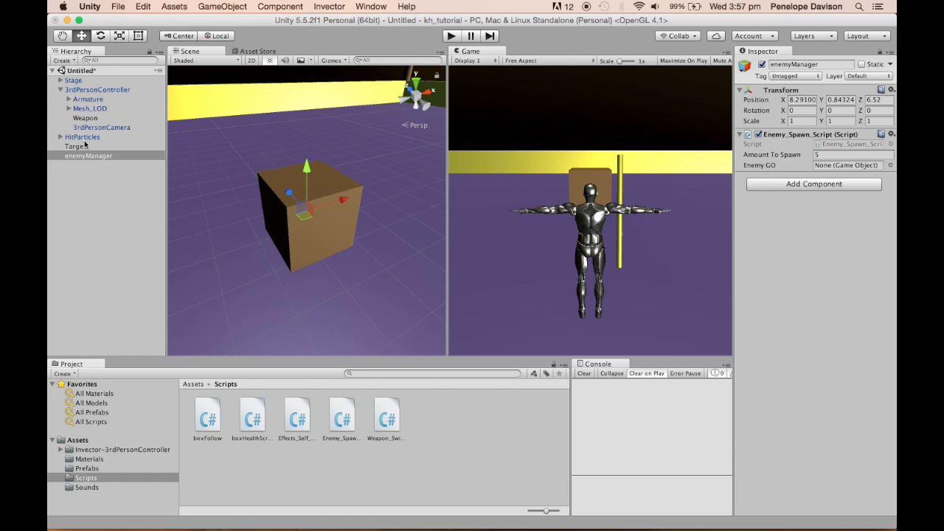
# Step: Open the Target cube's Box Follow script for editing in MonoDevelop
pyautogui.click(90, 147)
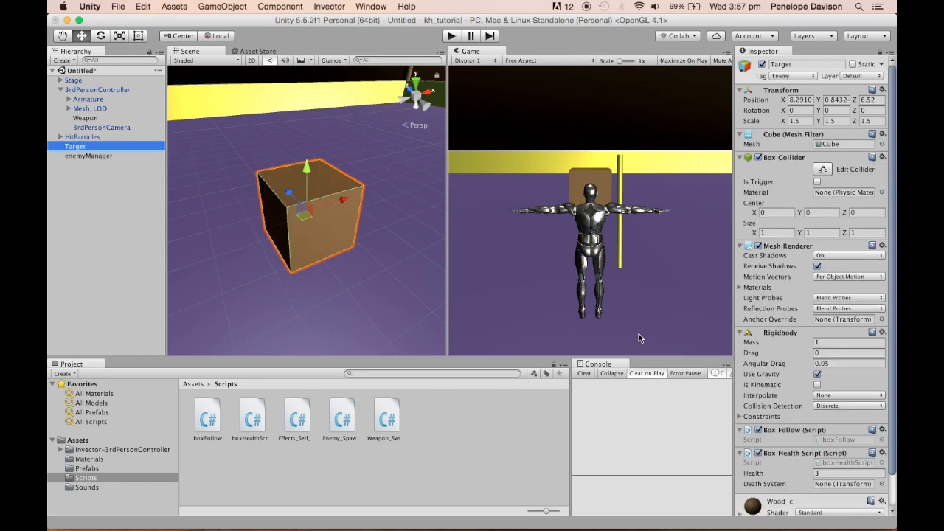
pyautogui.scroll(-2, 890, 389)
pyautogui.click(883, 394)
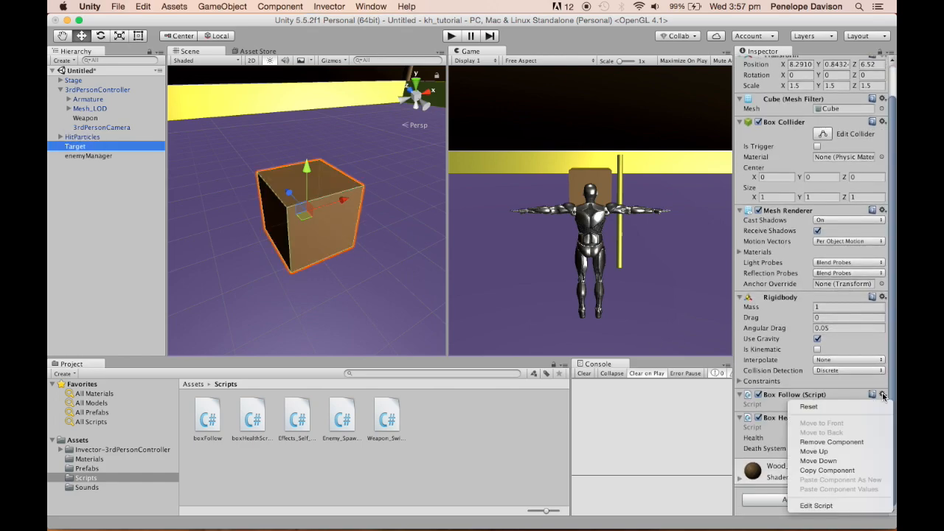
pyautogui.click(816, 506)
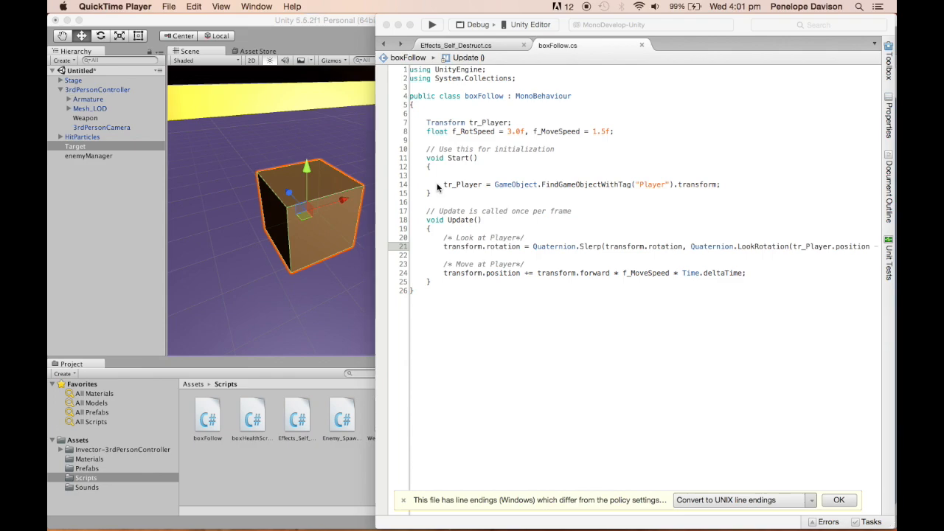
# Step: Examine the boxFollow script's player transform and speed variables, the Player tag lookup in Start, and the rotation and position lines in Update
pyautogui.click(426, 134)
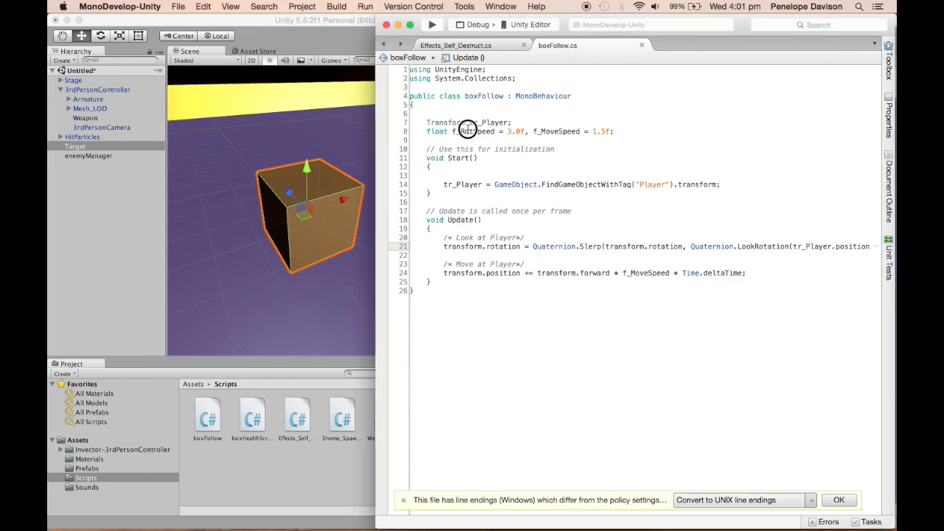
pyautogui.moveTo(637, 131); pyautogui.dragTo(428, 135)
pyautogui.moveTo(520, 122); pyautogui.dragTo(427, 123)
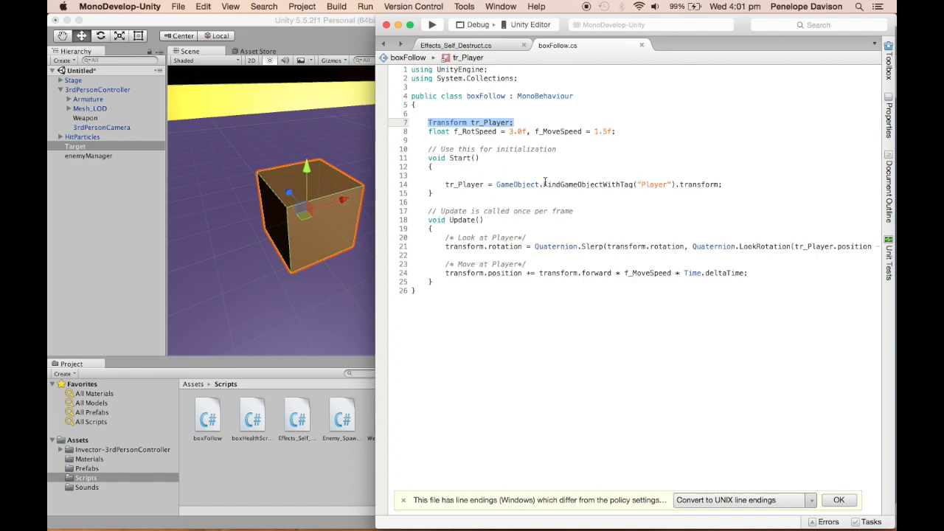
pyautogui.moveTo(544, 184); pyautogui.dragTo(675, 185)
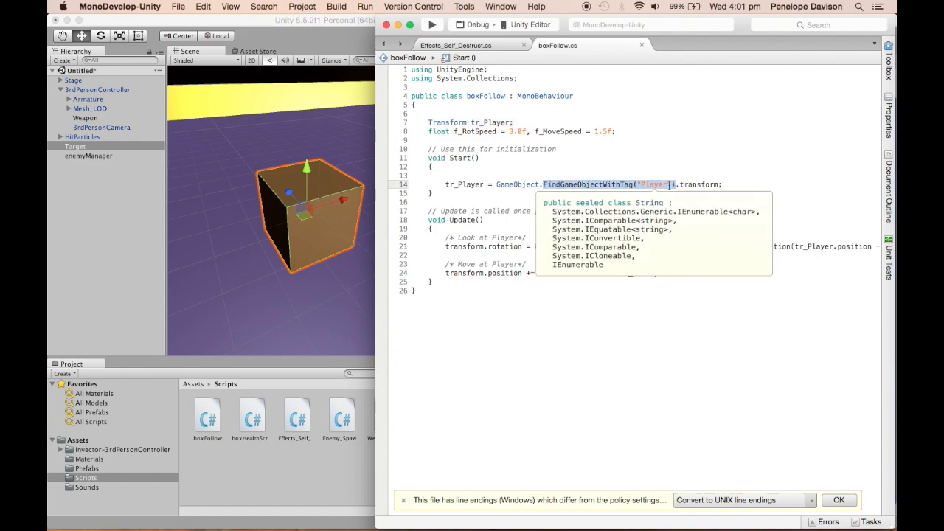
pyautogui.click(669, 185)
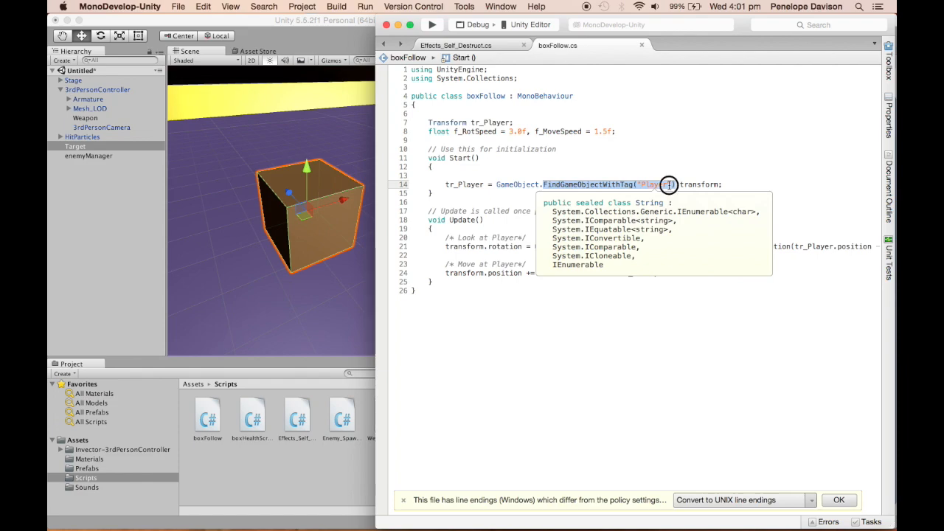
pyautogui.click(730, 186)
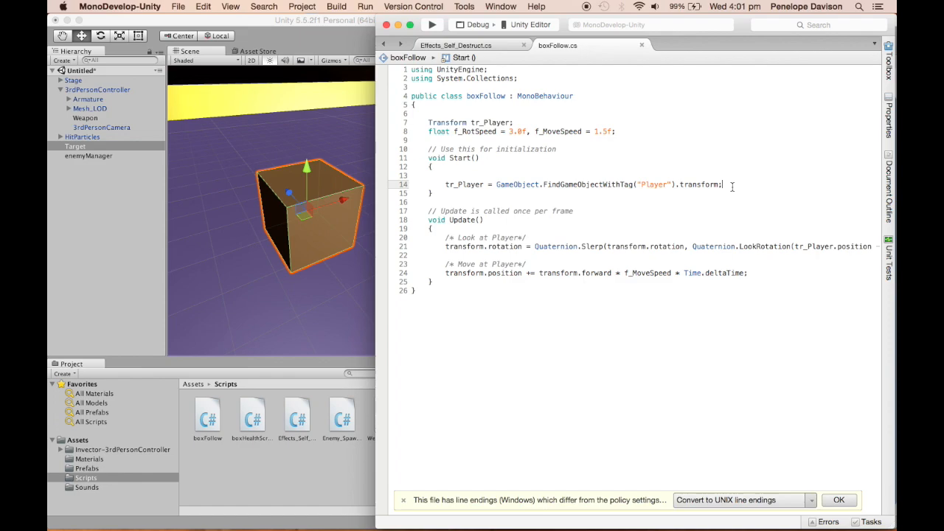
pyautogui.moveTo(444, 247); pyautogui.dragTo(523, 248)
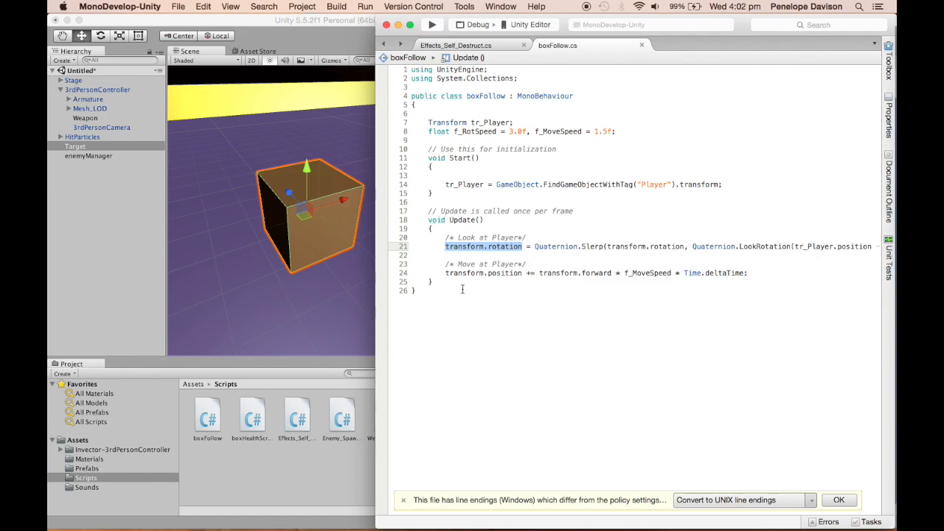
pyautogui.moveTo(445, 273); pyautogui.dragTo(528, 273)
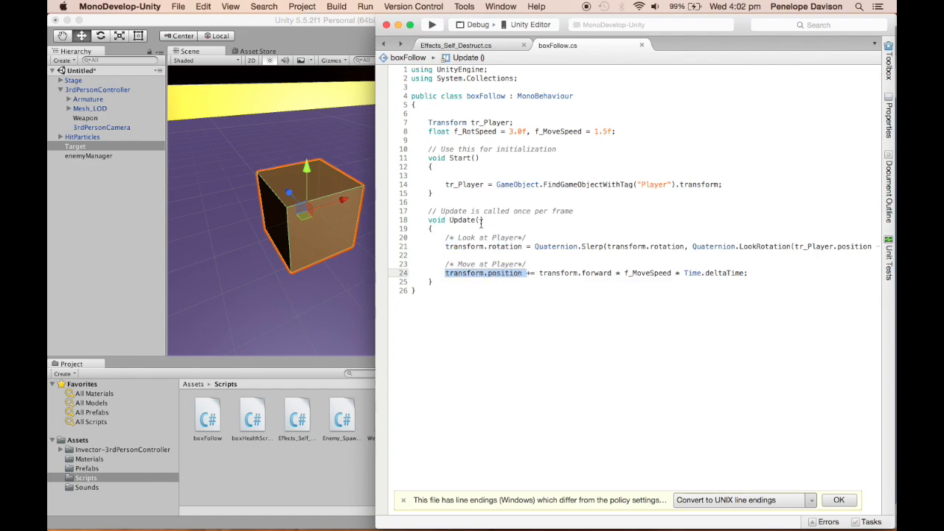
# Step: Review the boxFollow script's Move at Player code and its class body from the variable declarations through Update
pyautogui.click(516, 264)
pyautogui.click(538, 263)
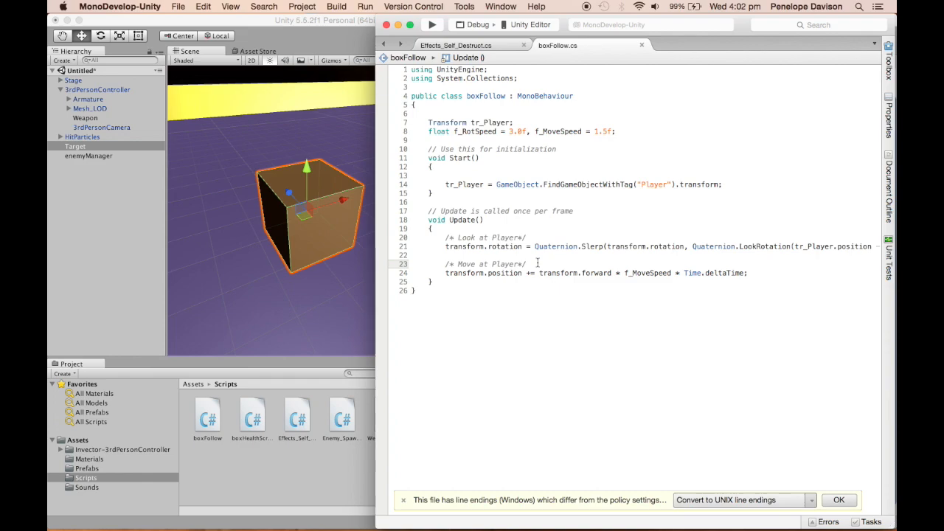
pyautogui.click(758, 276)
pyautogui.moveTo(757, 276); pyautogui.dragTo(413, 112)
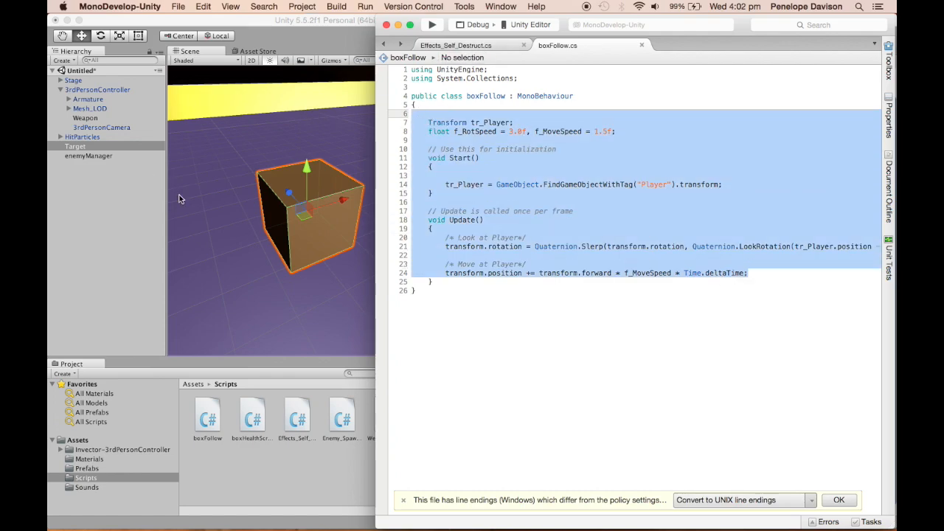
# Step: Switch back to Unity, check the Target cube's script components, and open boxHealthScript from the Scripts folder in MonoDevelop
pyautogui.click(96, 229)
pyautogui.click(83, 146)
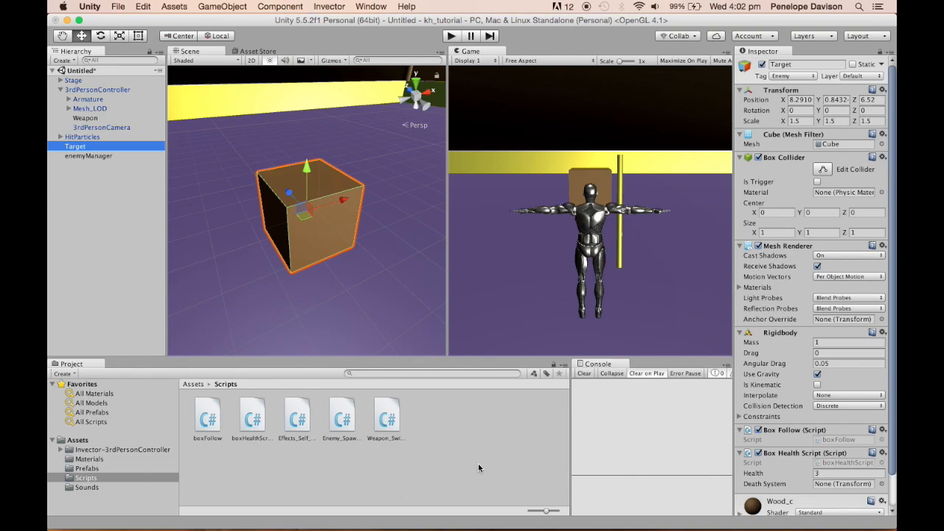
pyautogui.scroll(-2, 816, 470)
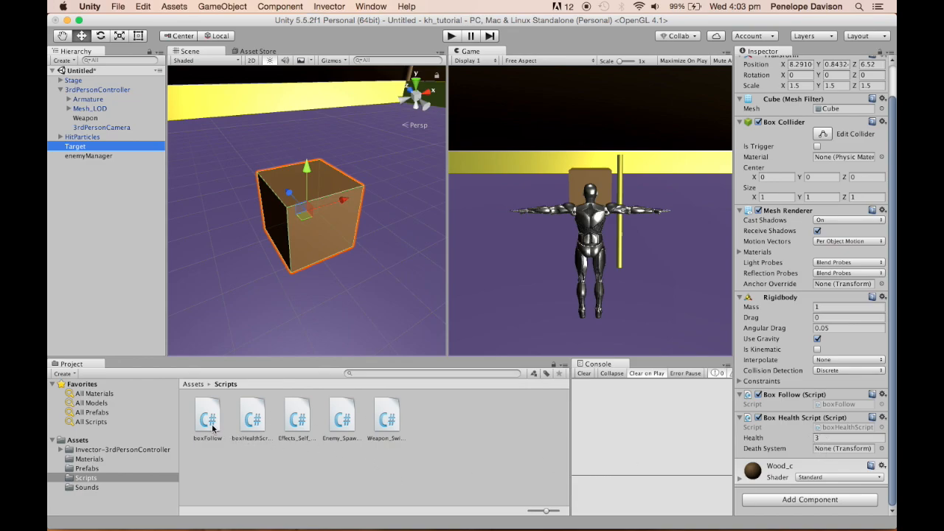
pyautogui.doubleClick(253, 421)
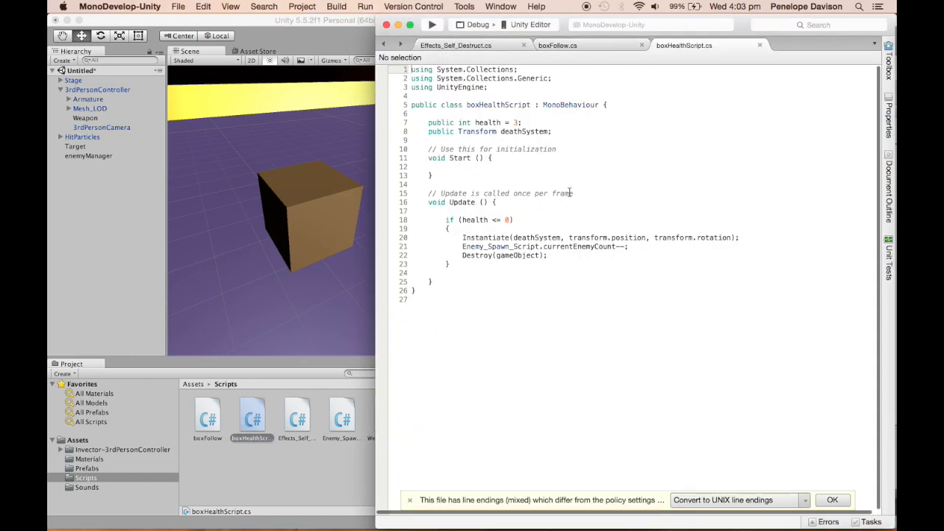
# Step: Examine the public health and deathSystem variable declarations in boxHealthScript
pyautogui.click(537, 176)
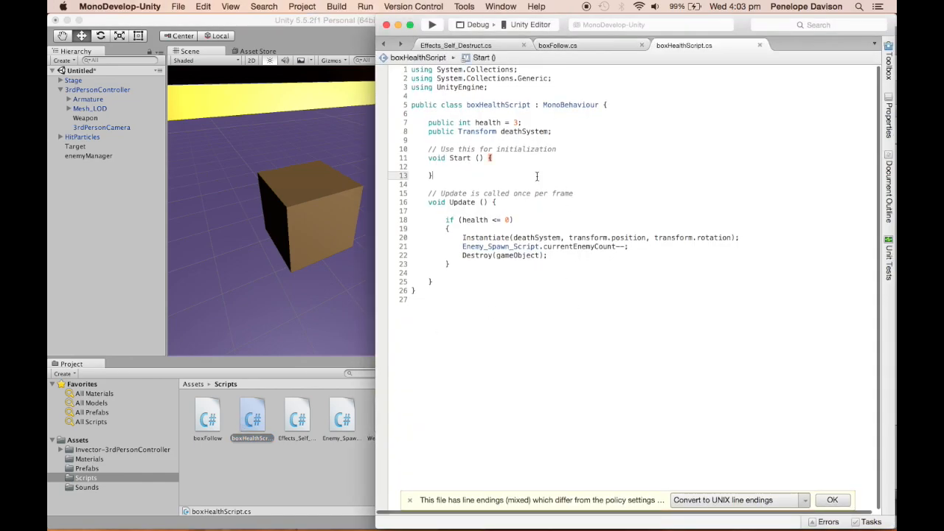
pyautogui.click(547, 140)
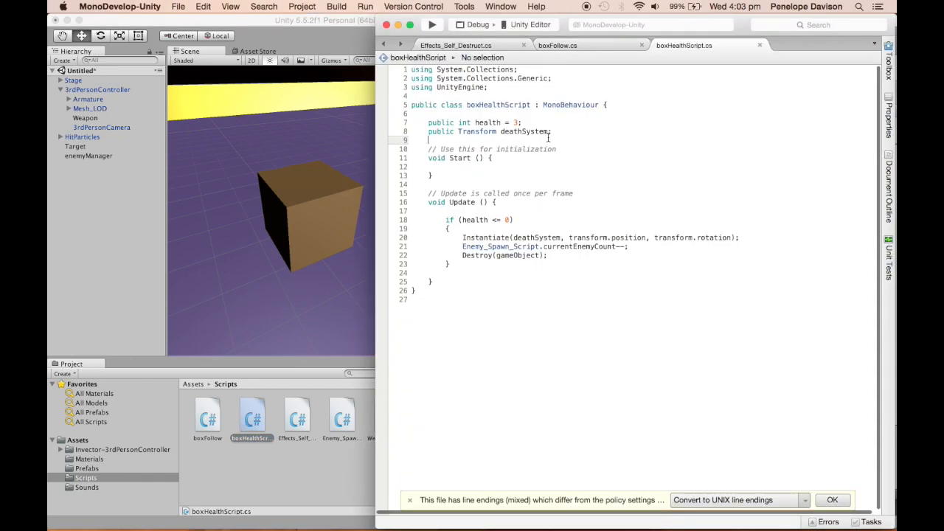
pyautogui.click(571, 131)
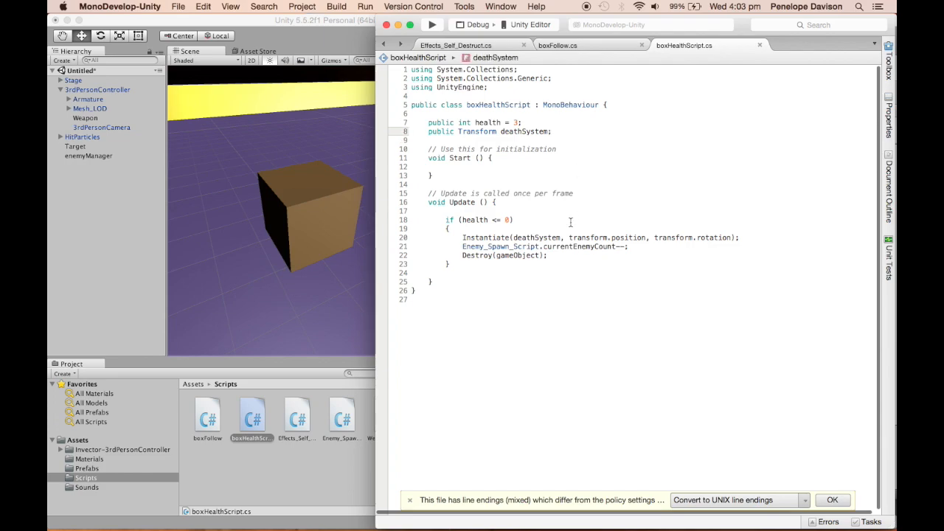
pyautogui.moveTo(501, 131); pyautogui.dragTo(458, 132)
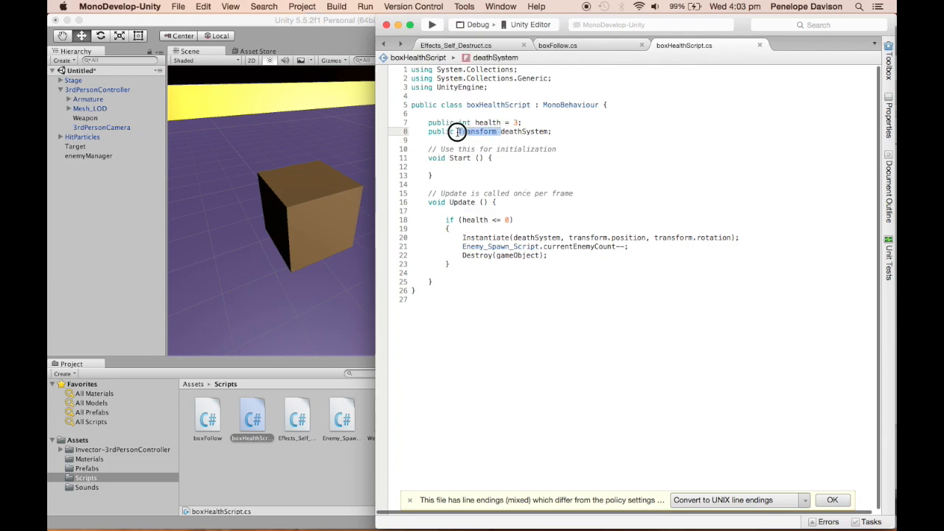
pyautogui.click(554, 132)
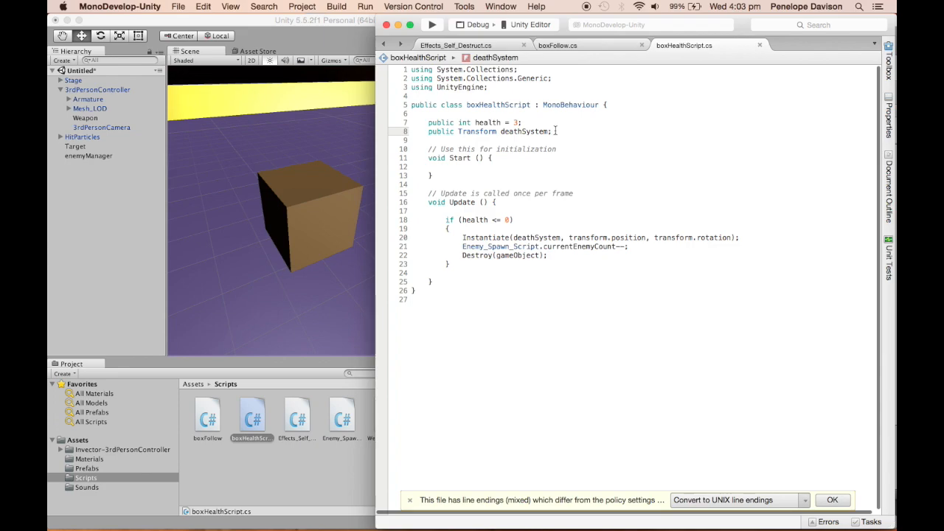
pyautogui.moveTo(554, 131); pyautogui.dragTo(419, 132)
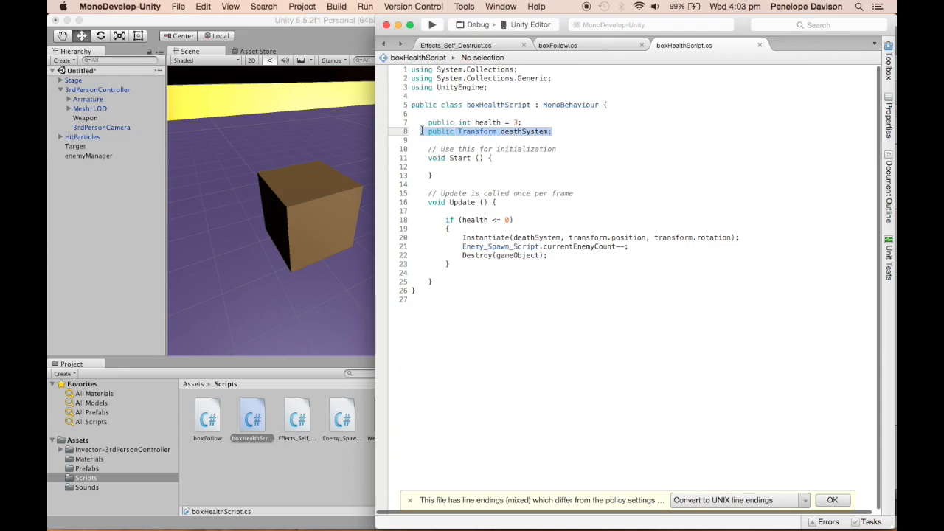
pyautogui.click(518, 133)
# Step: Examine the health condition in boxHealthScript's Update method and compare it with the declared starting health
pyautogui.click(517, 220)
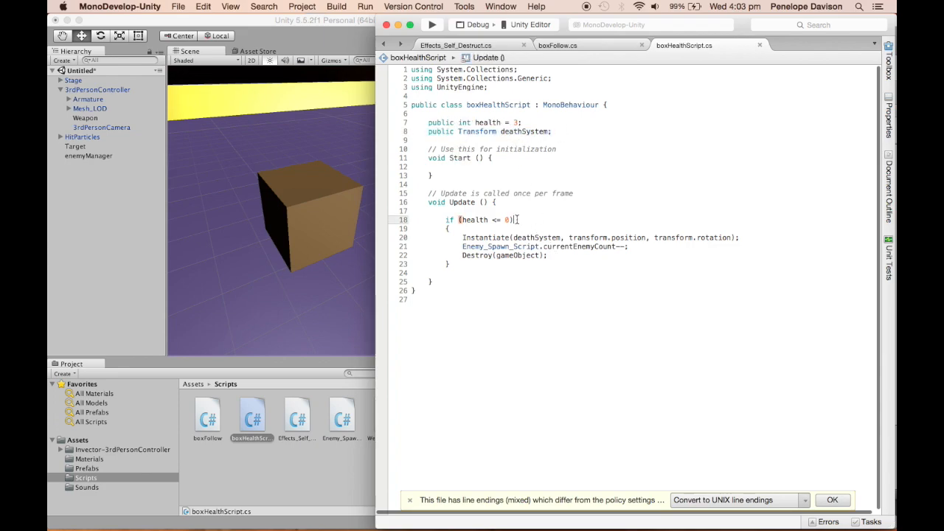
pyautogui.click(507, 201)
pyautogui.click(502, 220)
pyautogui.click(495, 212)
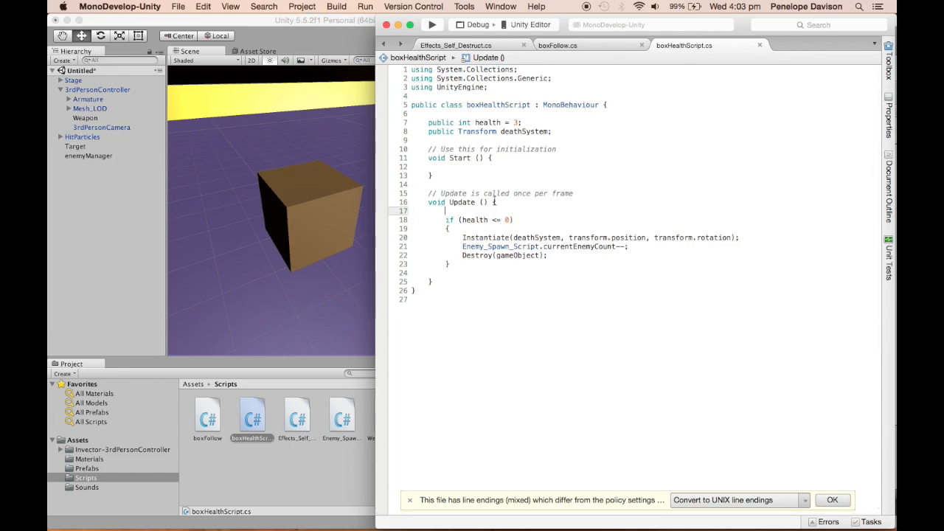
pyautogui.doubleClick(517, 122)
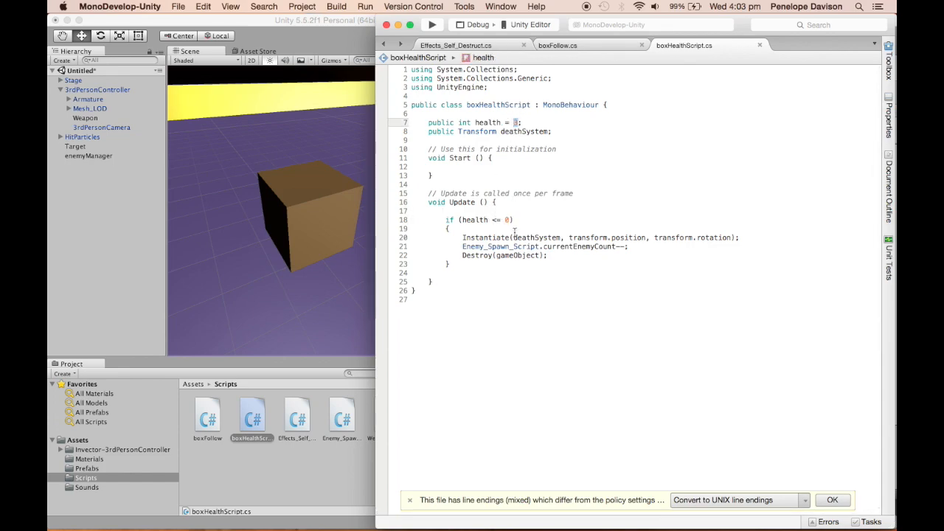
pyautogui.doubleClick(449, 219)
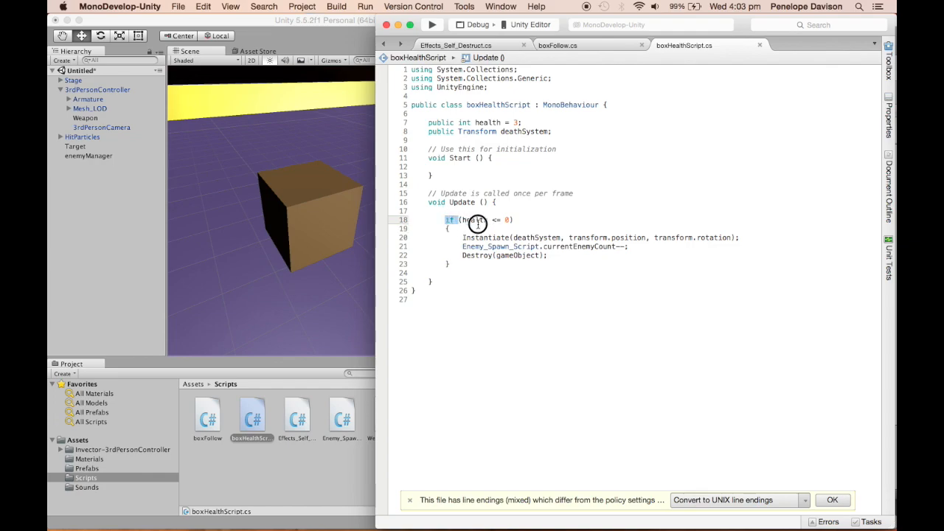
pyautogui.moveTo(515, 219); pyautogui.dragTo(491, 219)
pyautogui.click(533, 264)
# Step: Examine the Instantiate call, the currentEnemyCount decrement and the Destroy call inside boxHealthScript's health check
pyautogui.moveTo(462, 239); pyautogui.dragTo(554, 239)
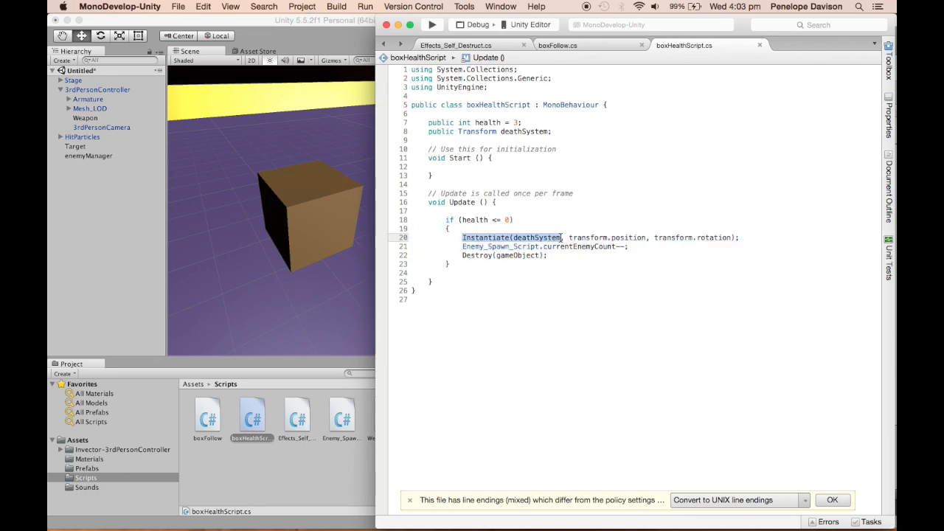
pyautogui.moveTo(551, 132); pyautogui.dragTo(502, 133)
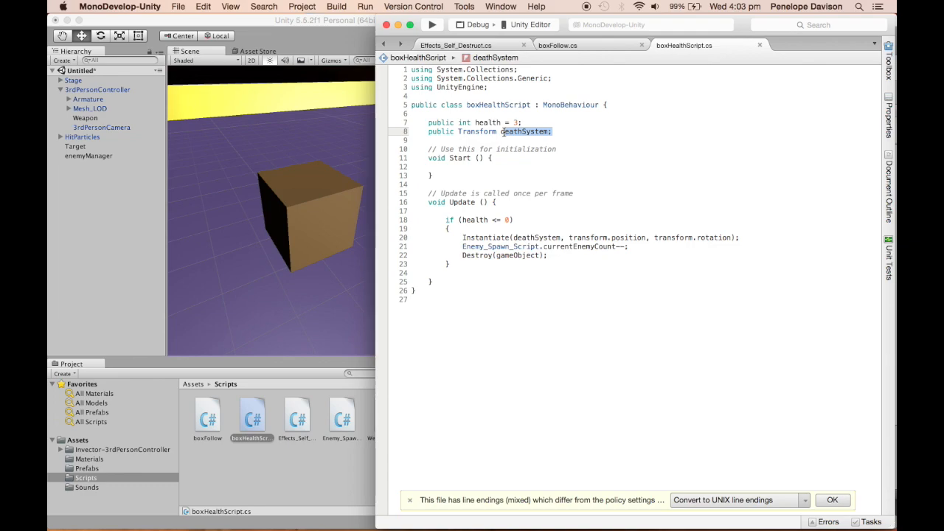
pyautogui.click(562, 237)
pyautogui.moveTo(568, 237); pyautogui.dragTo(730, 237)
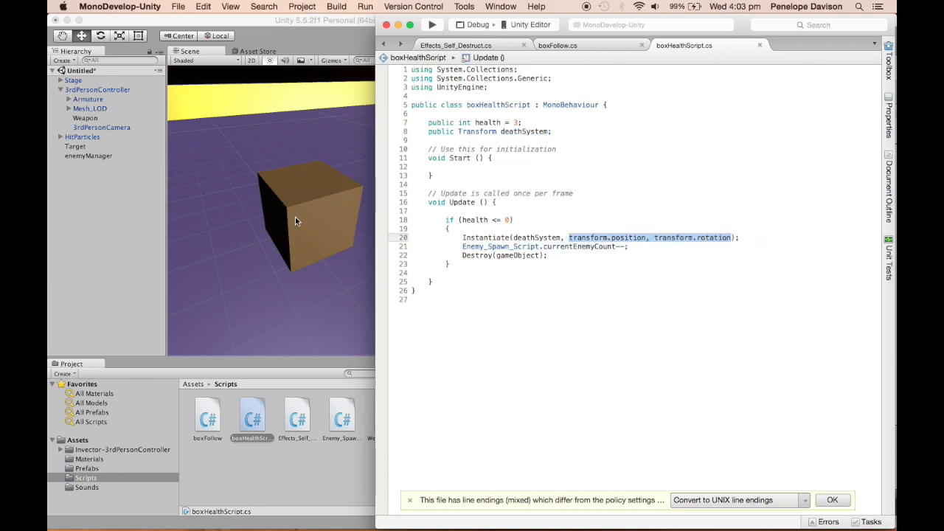
pyautogui.click(585, 256)
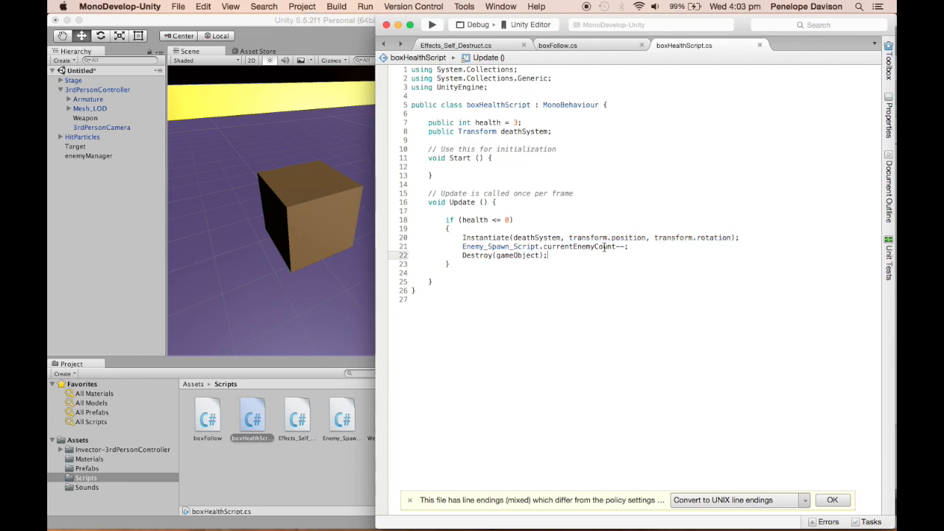
pyautogui.moveTo(631, 247); pyautogui.dragTo(461, 246)
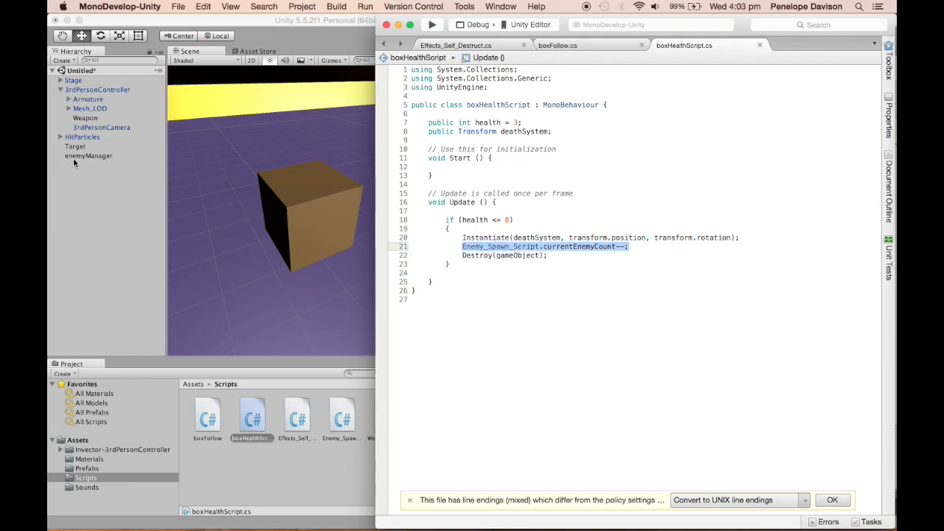
pyautogui.click(559, 255)
pyautogui.click(588, 247)
pyautogui.doubleClick(588, 247)
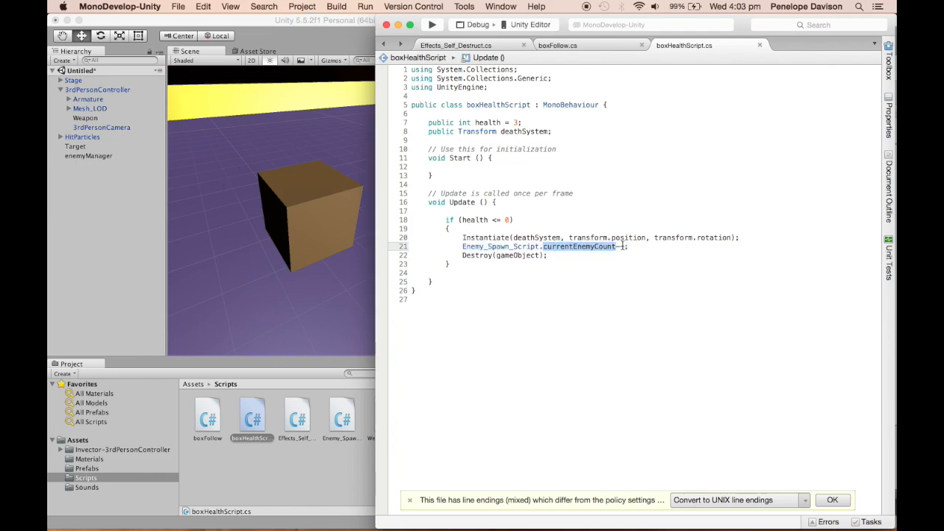
pyautogui.click(617, 256)
pyautogui.moveTo(547, 255); pyautogui.dragTo(461, 255)
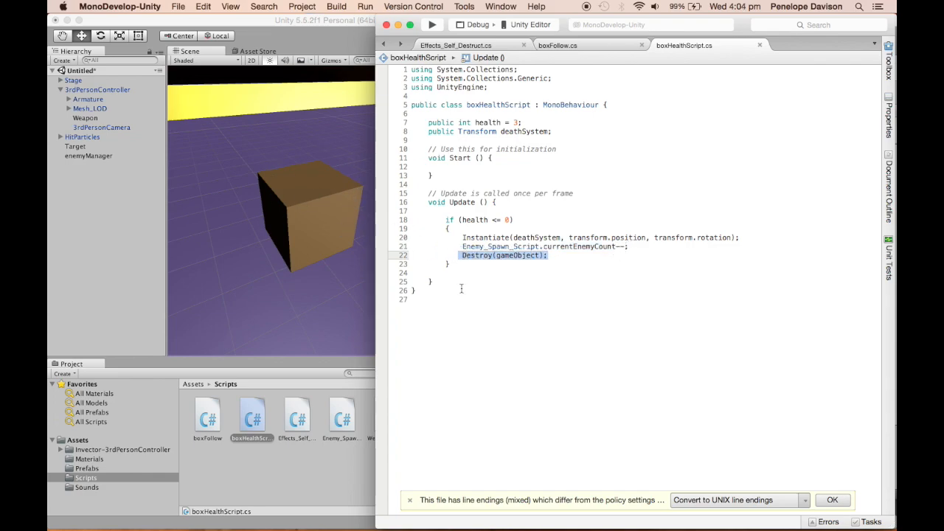
pyautogui.click(528, 237)
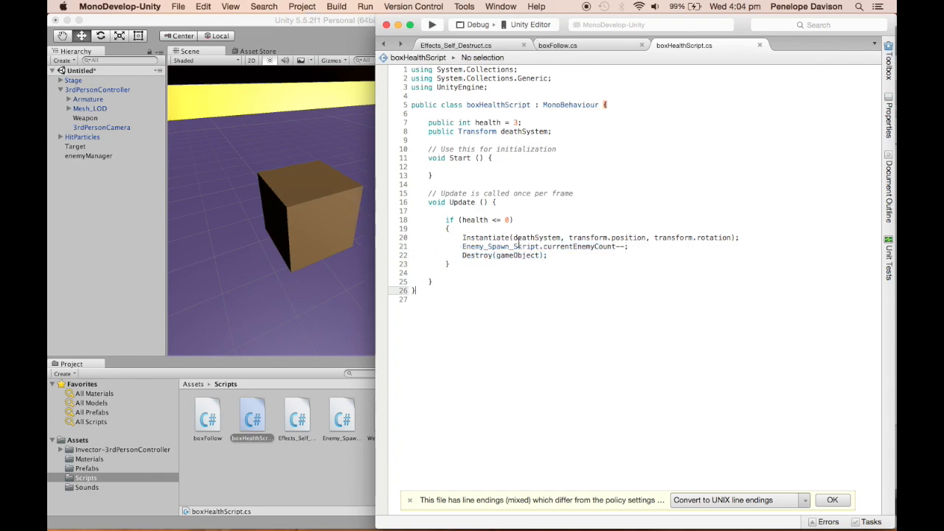
pyautogui.click(568, 246)
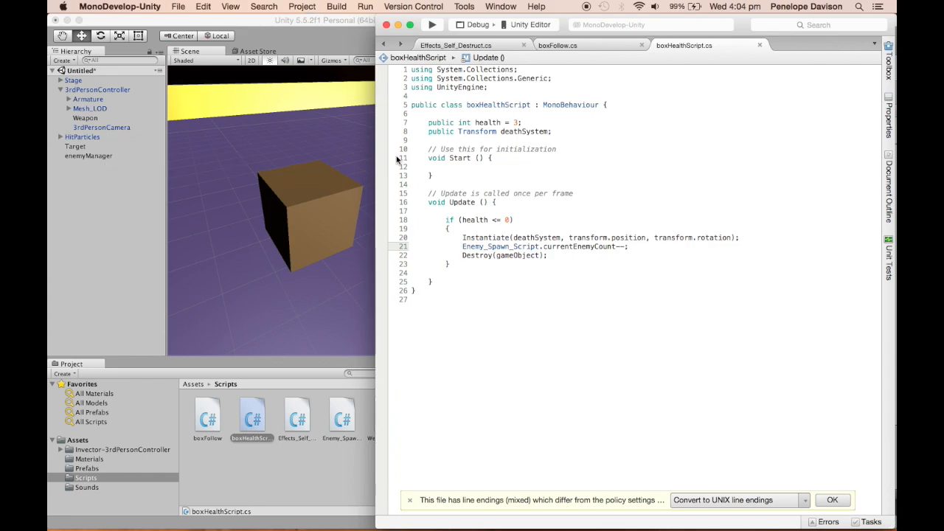
# Step: In Unity, assign the Death System prefab from the Prefabs folder to the Death System field of the Target cube's Box Health Script
pyautogui.click(76, 158)
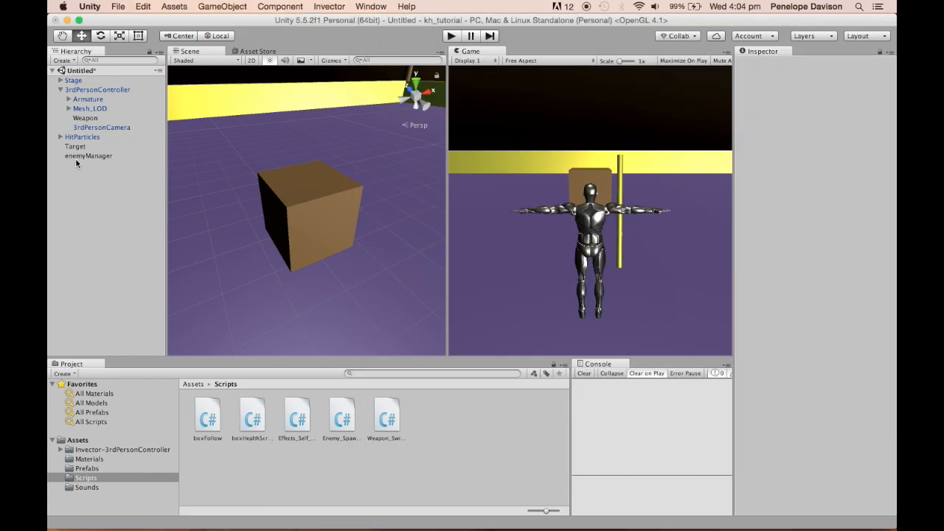
pyautogui.click(81, 155)
pyautogui.click(77, 146)
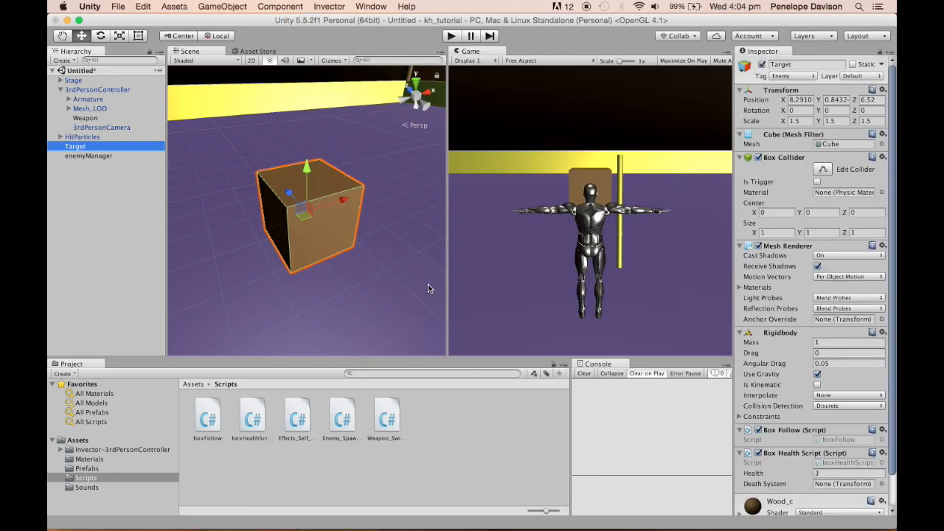
pyautogui.scroll(-3, 831, 451)
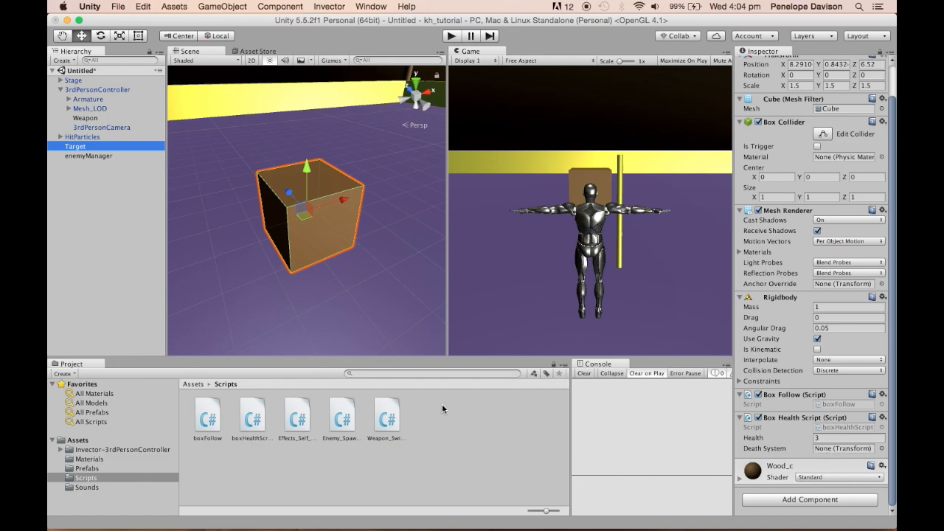
pyautogui.click(87, 468)
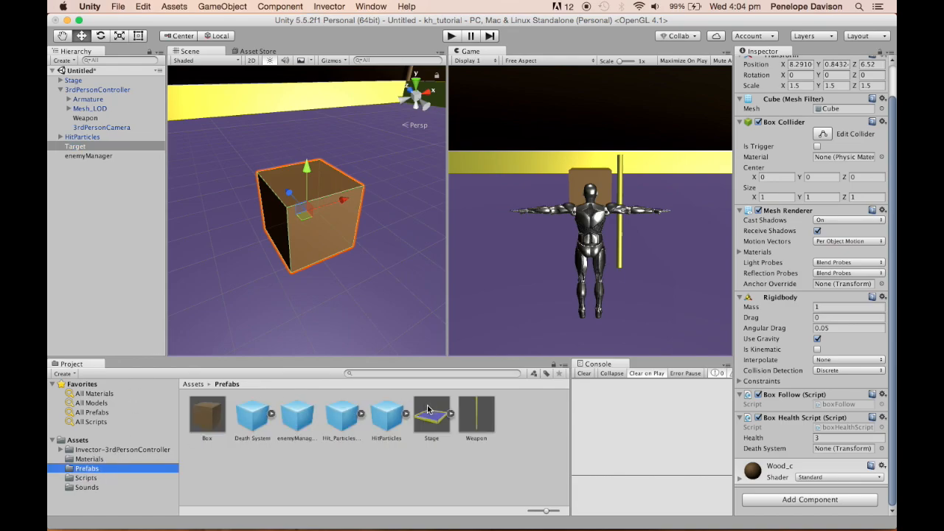
pyautogui.click(271, 414)
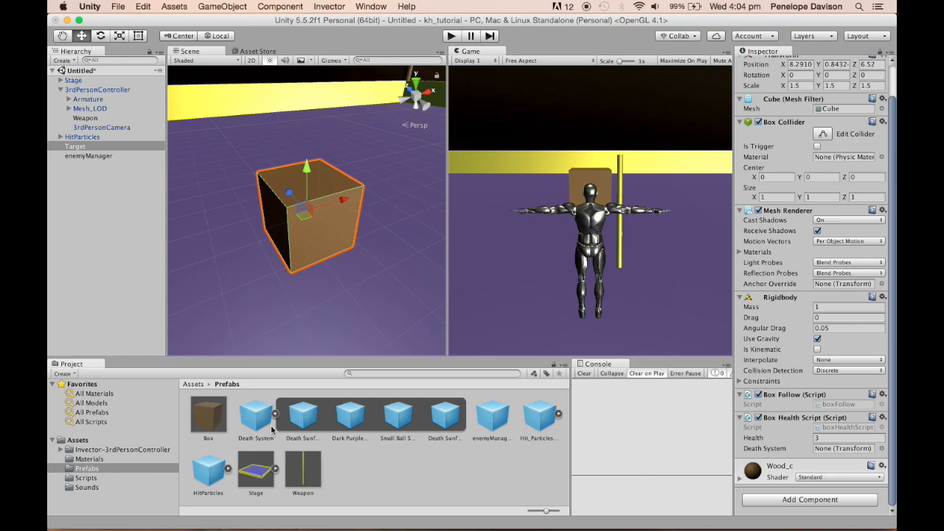
pyautogui.moveTo(261, 420)
pyautogui.mouseDown()
pyautogui.moveTo(809, 431)
pyautogui.moveTo(829, 445)
pyautogui.moveTo(816, 460)
pyautogui.moveTo(831, 447)
pyautogui.mouseUp()
# Step: Inspect the Amount To Spawn setting of the enemyManager object's Enemy_Spawn_Script
pyautogui.click(96, 157)
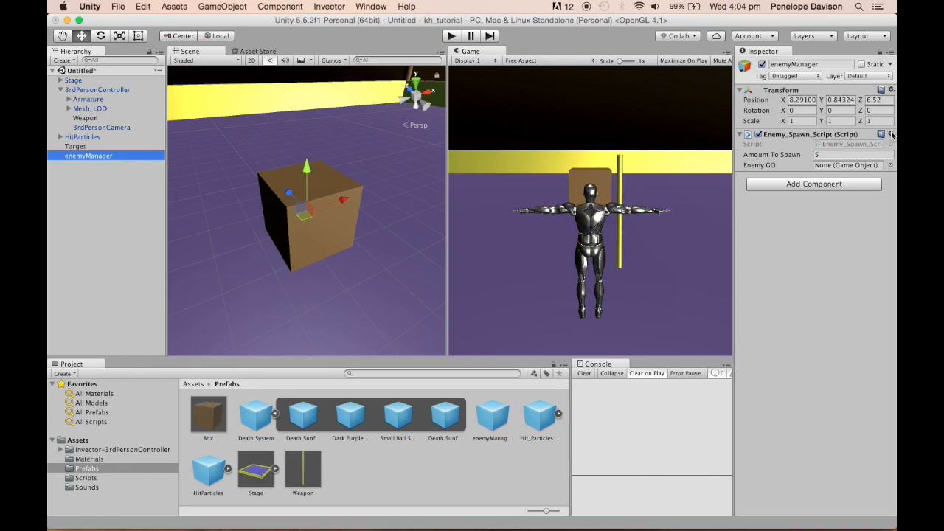
pyautogui.click(835, 154)
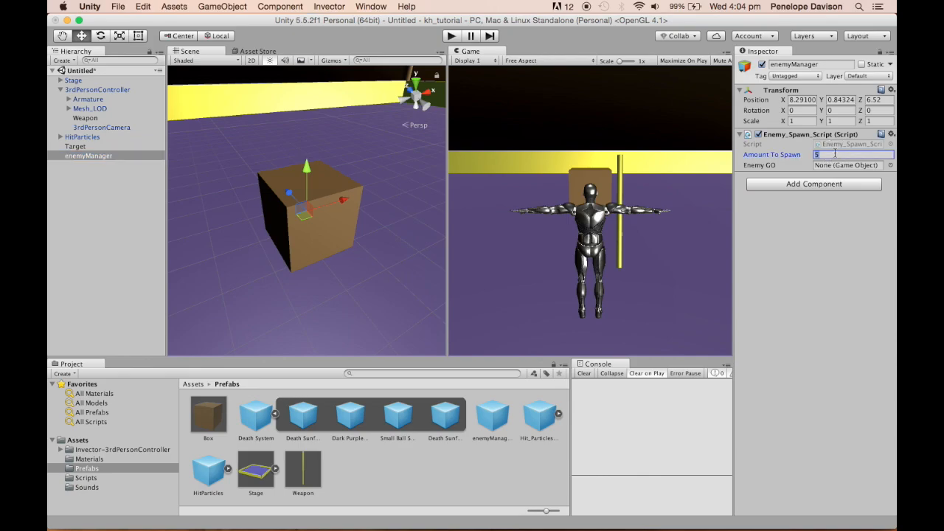
pyautogui.click(849, 276)
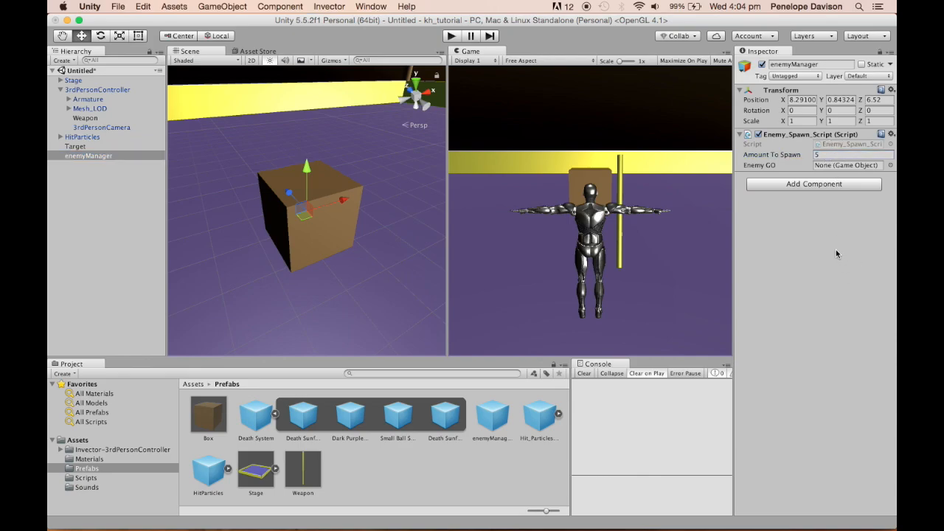
# Step: Create a prefab of the Target cube in the project's Prefabs folder
pyautogui.click(83, 146)
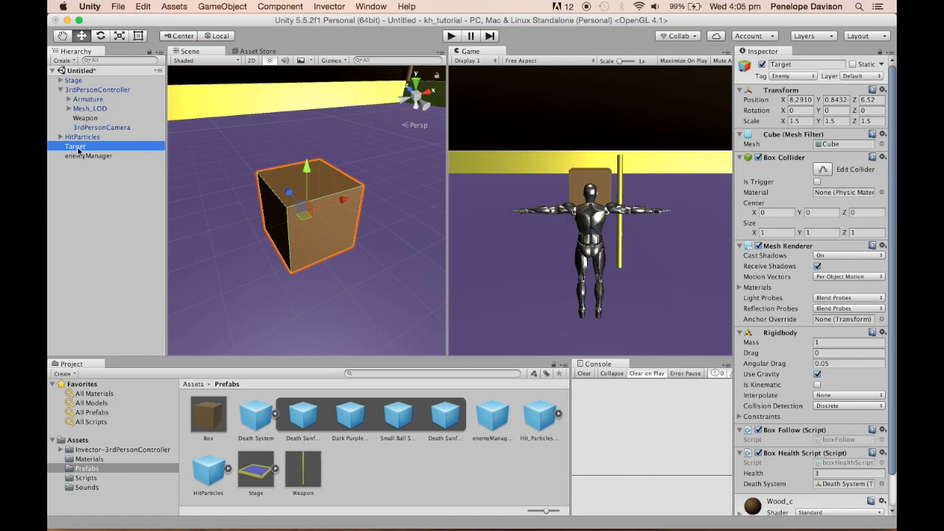
pyautogui.moveTo(78, 150); pyautogui.dragTo(380, 476)
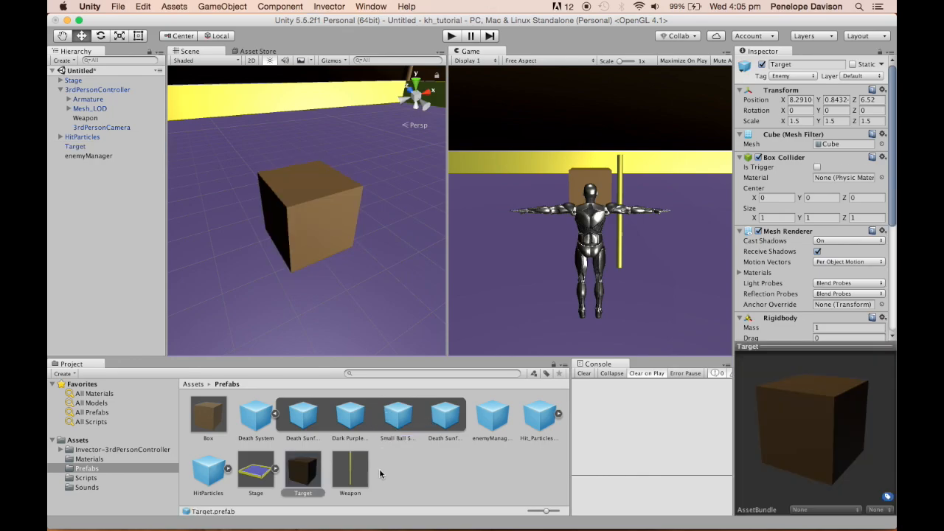
# Step: Assign the Target prefab from the Prefabs folder to the Enemy GO field of the enemyManager object's Enemy_Spawn_Script
pyautogui.click(103, 157)
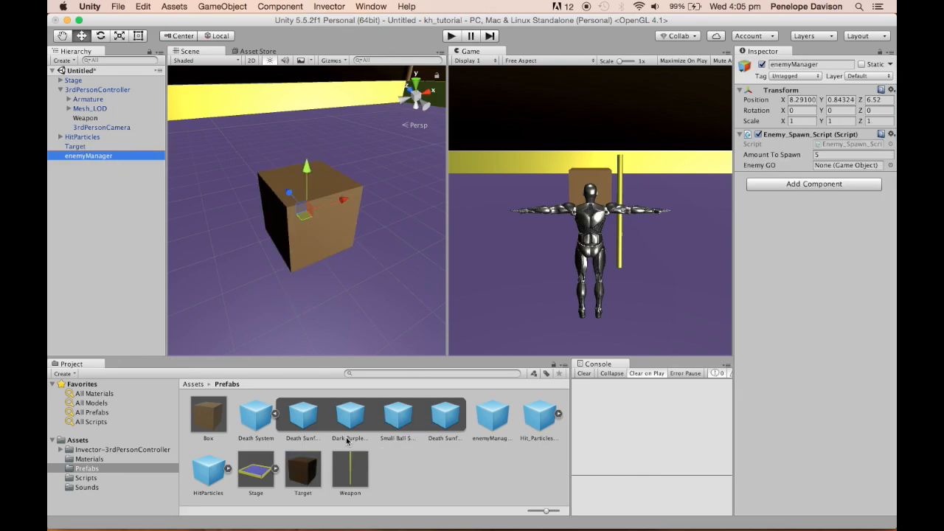
pyautogui.moveTo(303, 472); pyautogui.dragTo(825, 166)
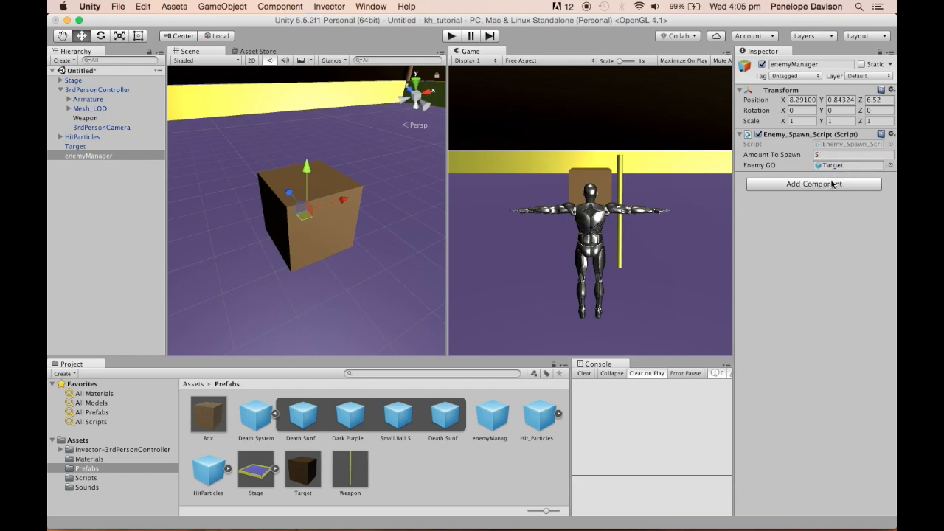
# Step: Open Enemy_Spawn_Script in MonoDevelop and examine the amountToSpawn declaration, the commented-out for loop and the currentEnemyCount assignment in Start
pyautogui.click(891, 135)
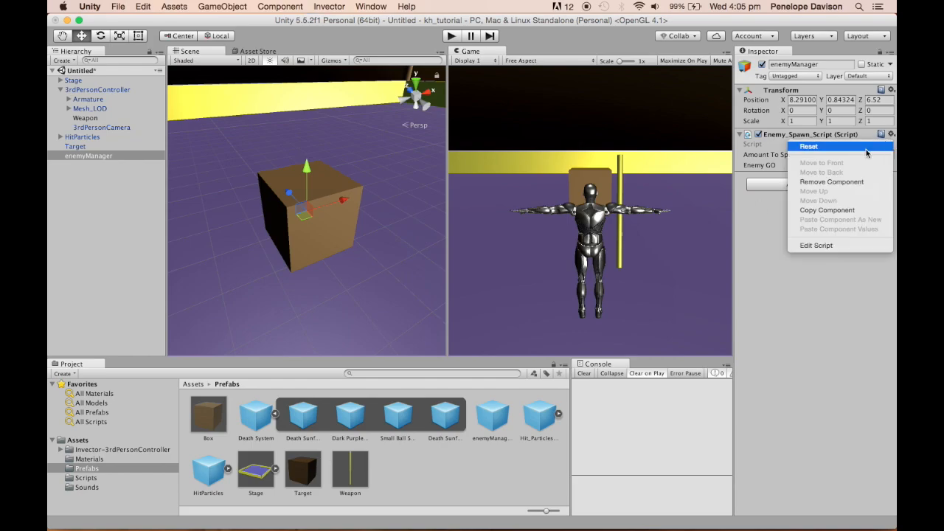
pyautogui.click(816, 245)
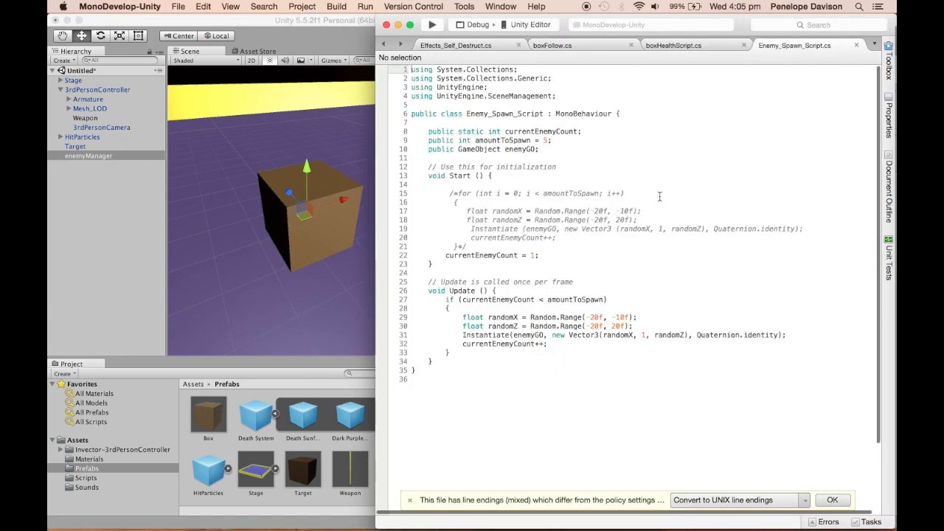
pyautogui.click(573, 141)
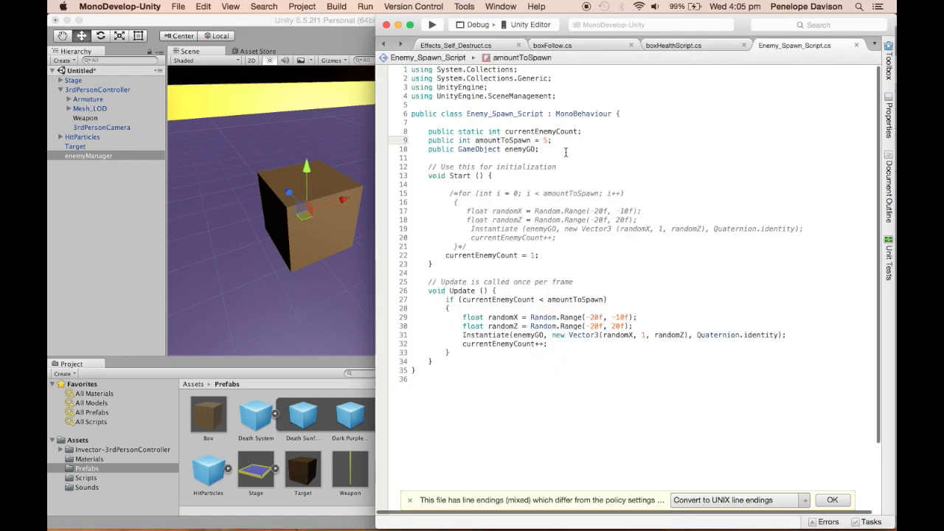
pyautogui.moveTo(564, 140); pyautogui.dragTo(432, 142)
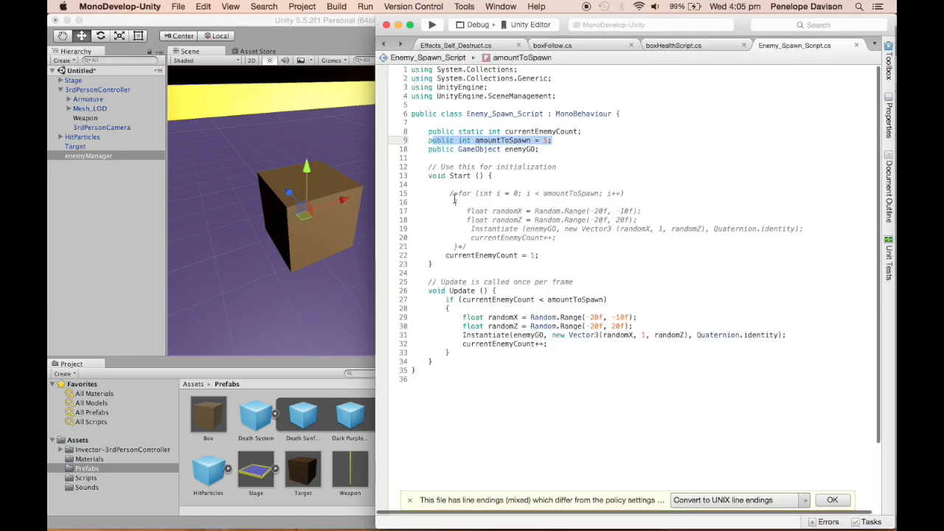
pyautogui.moveTo(450, 194); pyautogui.dragTo(479, 246)
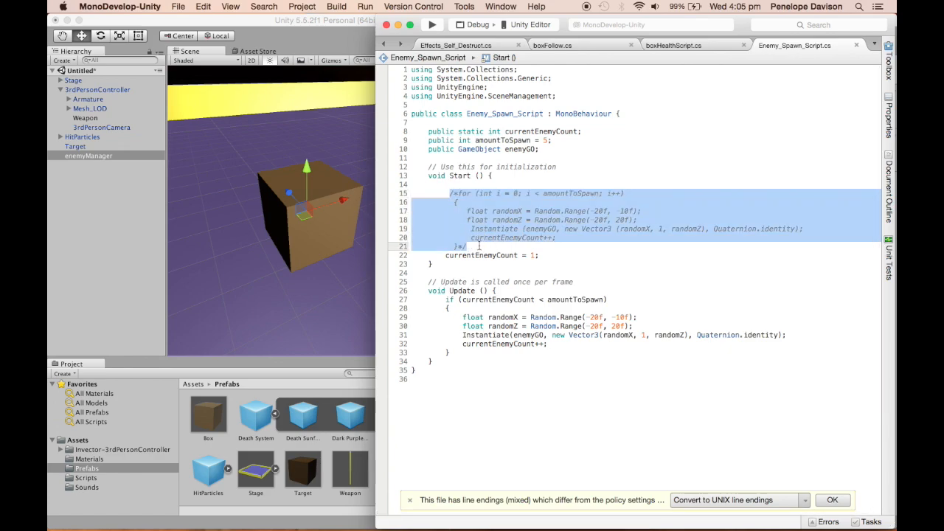
pyautogui.click(547, 255)
pyautogui.scroll(-3, 547, 255)
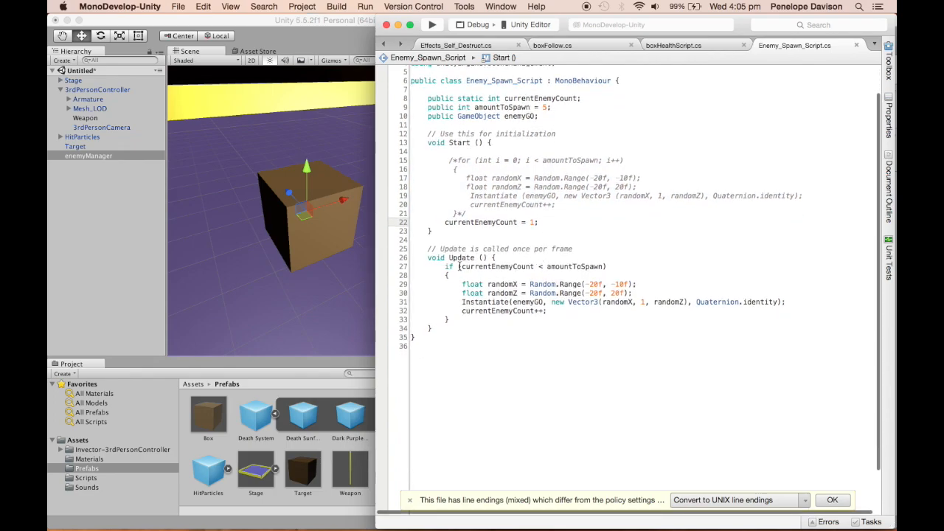
# Step: Examine the currentEnemyCount condition and the Random.Range calls for randomX and randomZ in the Update function
pyautogui.click(459, 267)
pyautogui.write('(')
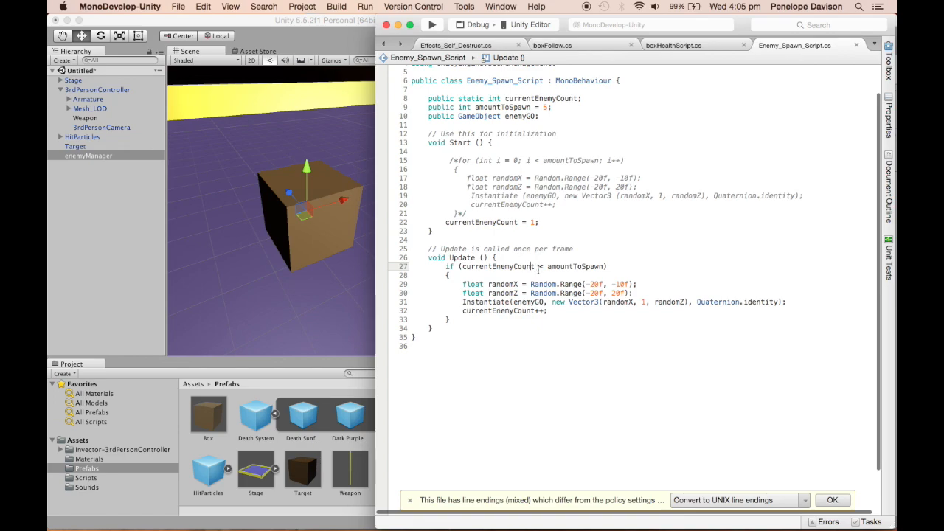
pyautogui.moveTo(534, 268); pyautogui.dragTo(462, 270)
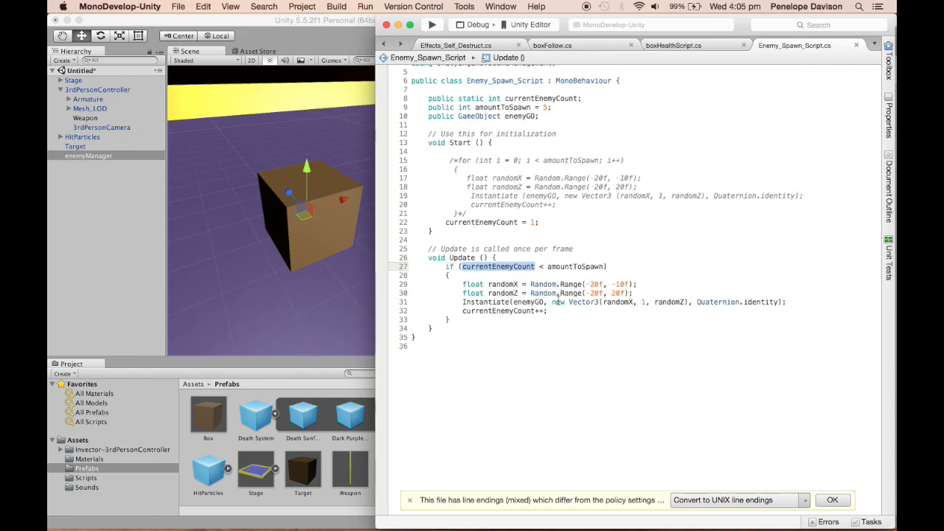
pyautogui.moveTo(464, 286); pyautogui.dragTo(639, 293)
pyautogui.click(603, 286)
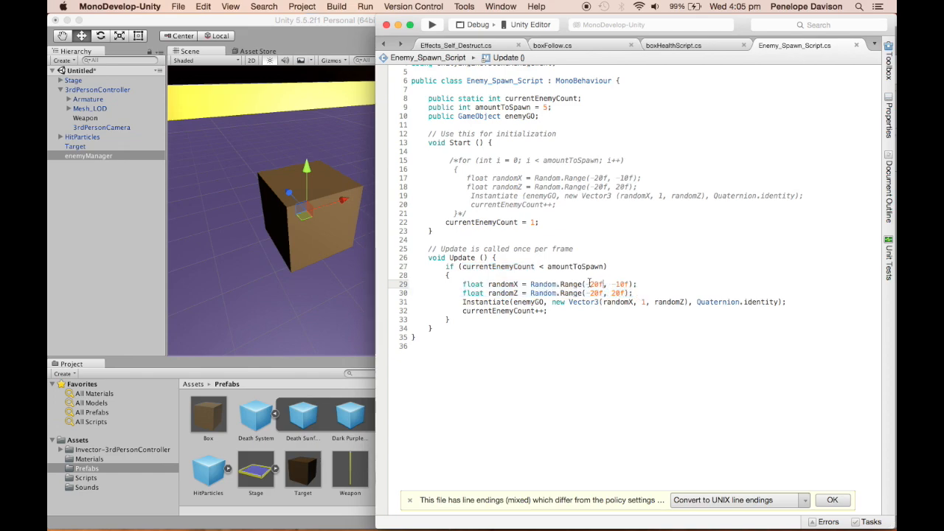
pyautogui.doubleClick(599, 284)
pyautogui.moveTo(625, 293); pyautogui.dragTo(588, 292)
# Step: View the whole stage in Unity's scene, and return to MonoDevelop to compare it with the randomX and randomZ lines
pyautogui.click(257, 261)
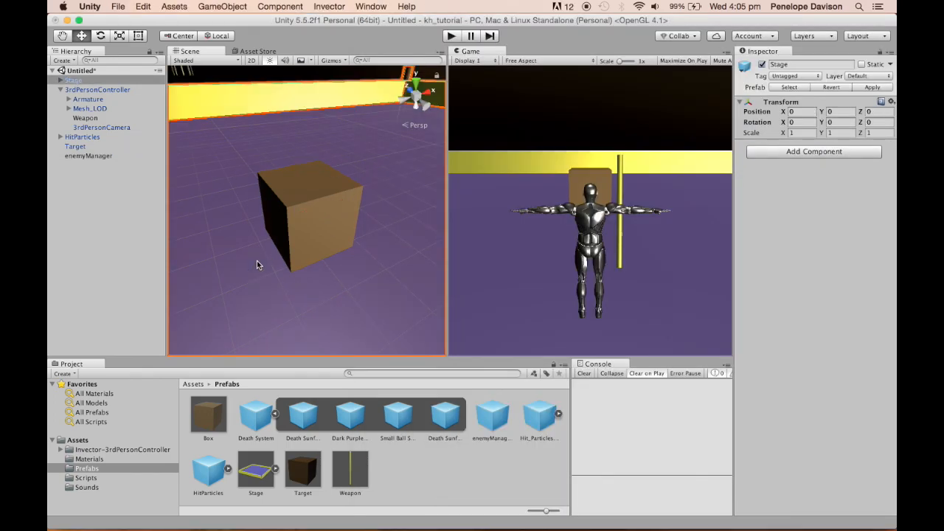
pyautogui.scroll(-10, 257, 261)
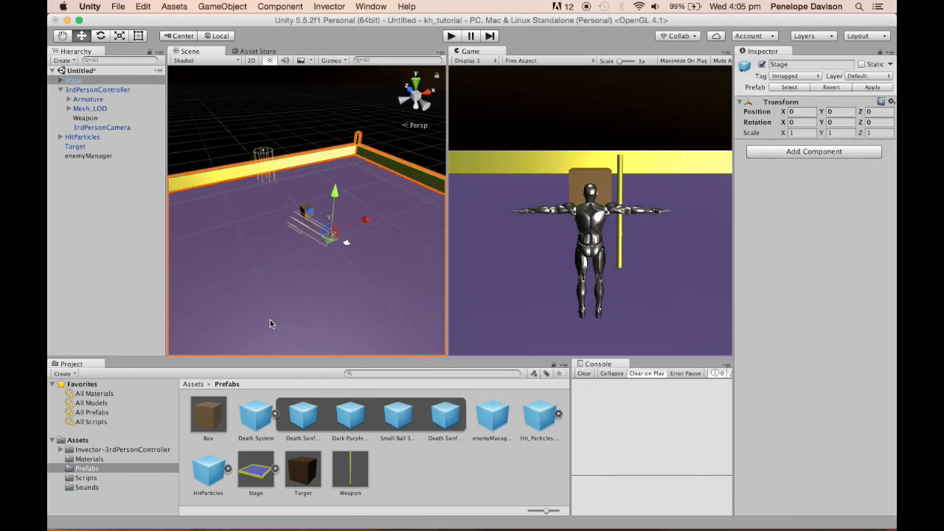
pyautogui.click(243, 75)
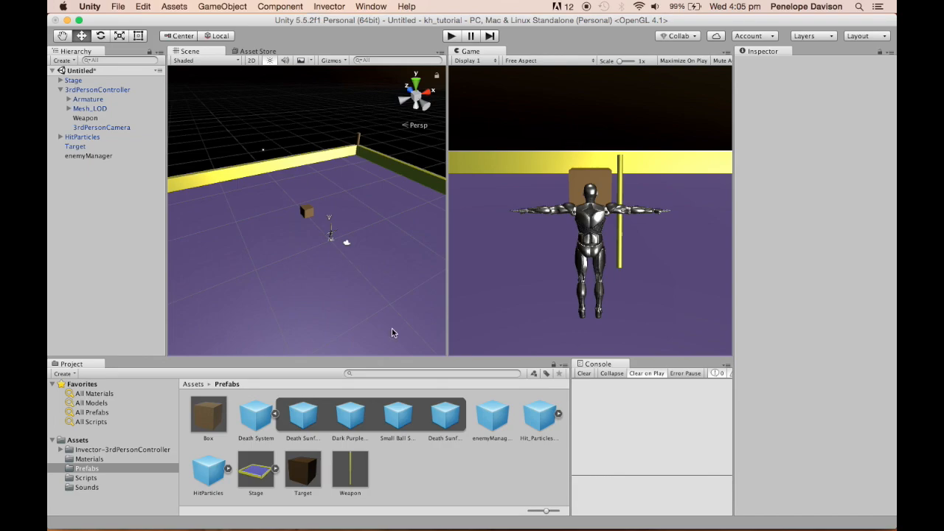
pyautogui.click(94, 156)
pyautogui.click(627, 518)
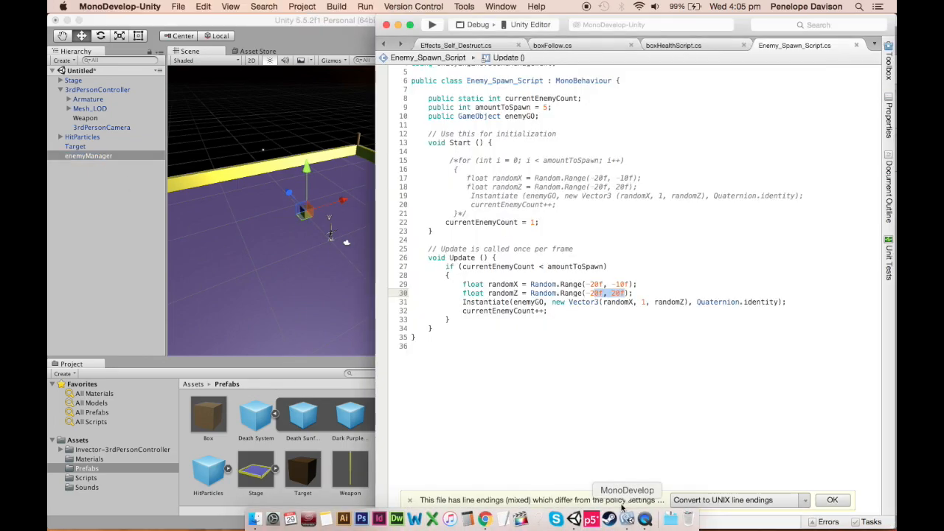
pyautogui.moveTo(634, 293); pyautogui.dragTo(462, 285)
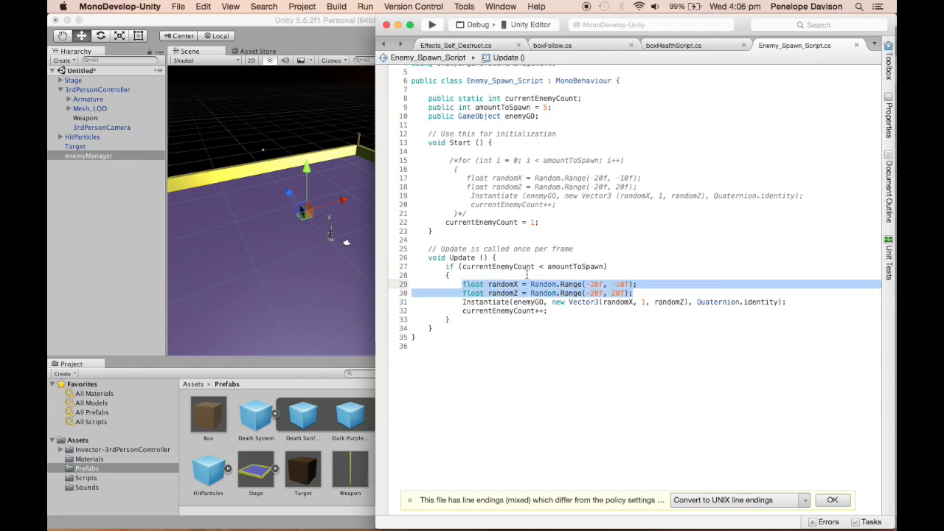
# Step: Examine the Instantiate call's enemyGO, Vector3 and Quaternion.identity arguments and the currentEnemyCount increment in Update
pyautogui.click(569, 317)
pyautogui.moveTo(462, 301); pyautogui.dragTo(545, 301)
pyautogui.click(541, 301)
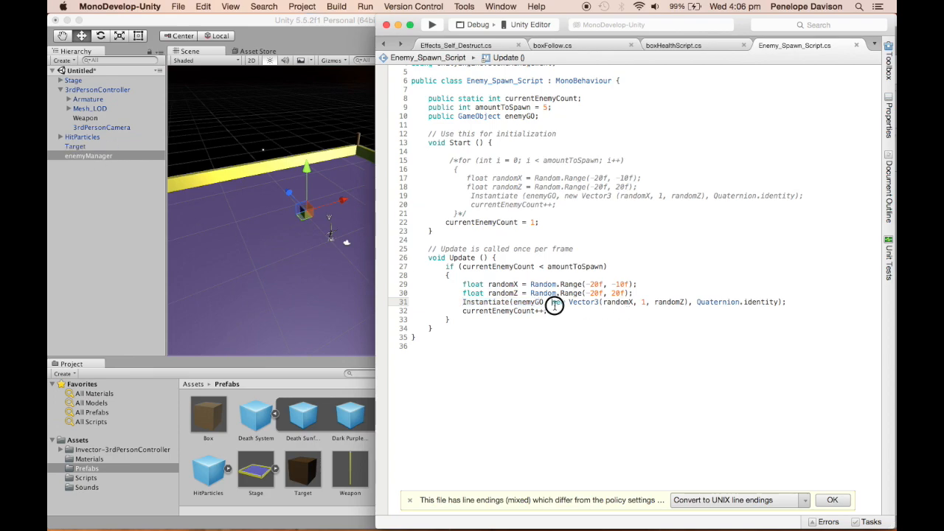
pyautogui.moveTo(552, 303); pyautogui.dragTo(687, 305)
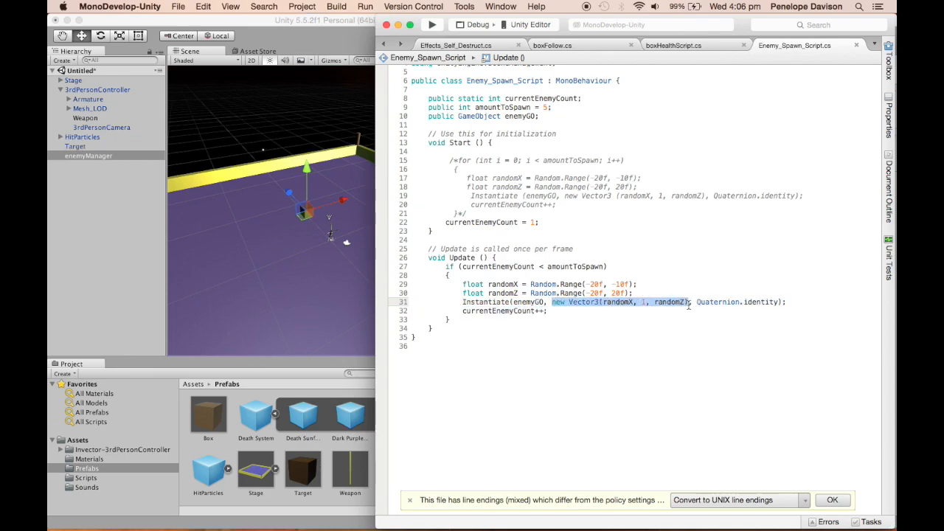
pyautogui.click(616, 302)
pyautogui.click(670, 302)
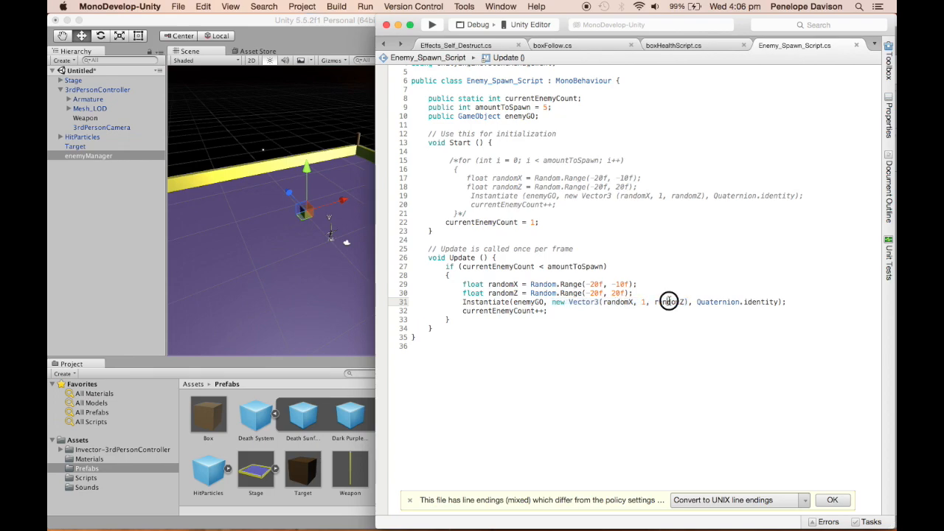
pyautogui.doubleClick(644, 301)
pyautogui.click(698, 302)
pyautogui.moveTo(697, 302); pyautogui.dragTo(775, 299)
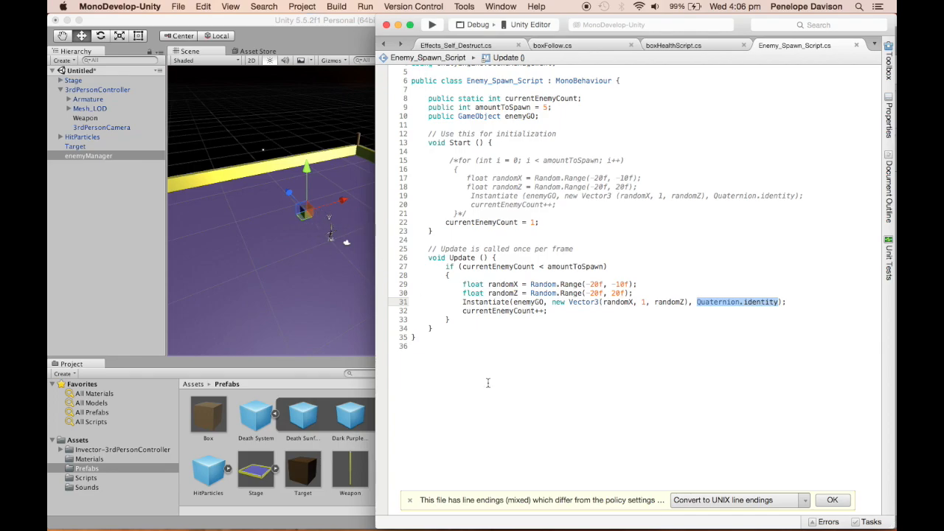
pyautogui.moveTo(548, 311); pyautogui.dragTo(457, 312)
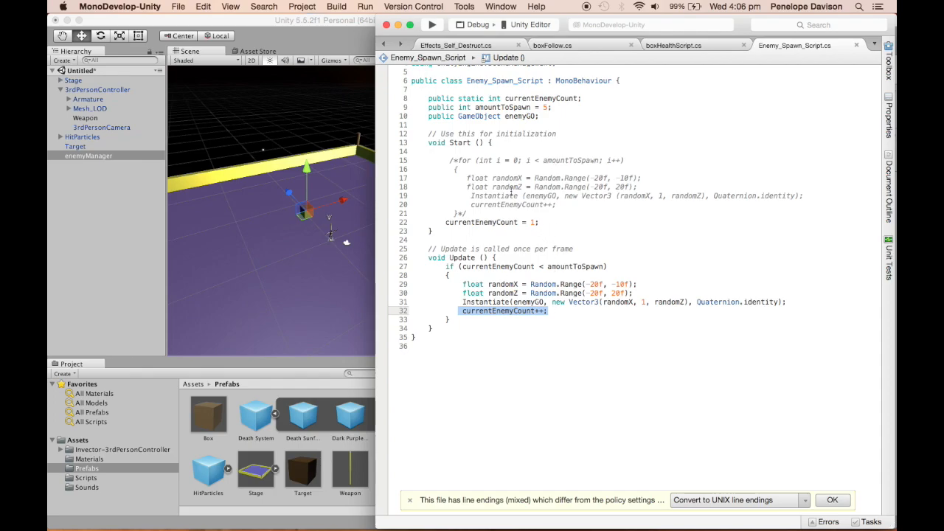
# Step: In Unity, add the Death System prefab to the scene hierarchy and expand its child particle systems
pyautogui.click(102, 203)
pyautogui.click(87, 155)
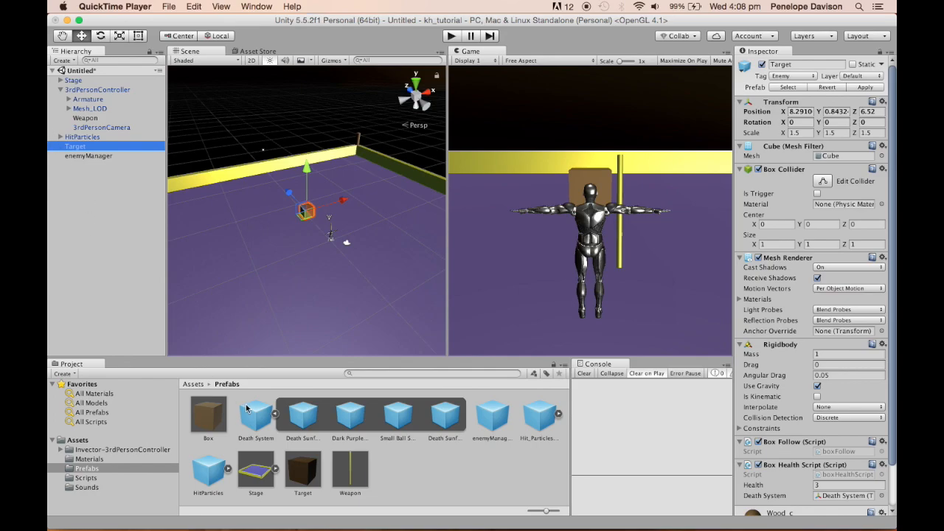
pyautogui.moveTo(249, 411); pyautogui.dragTo(102, 197)
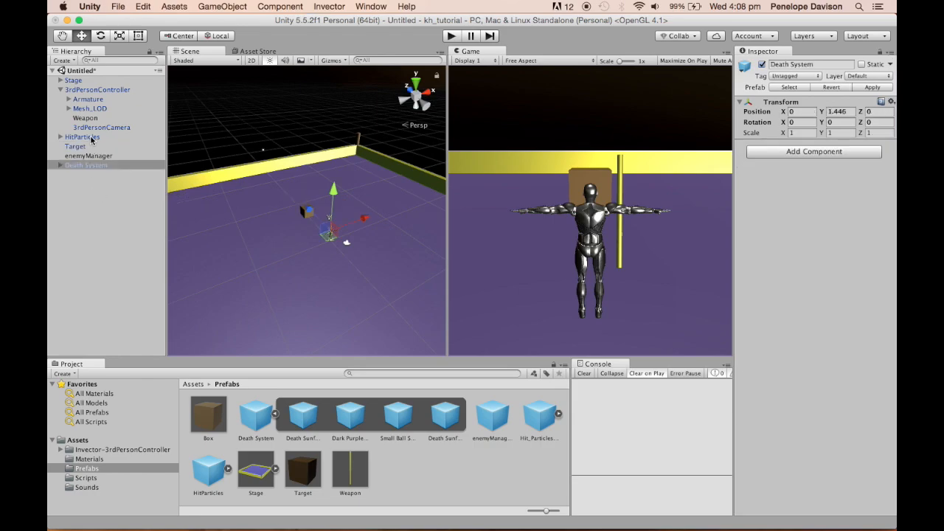
pyautogui.click(85, 137)
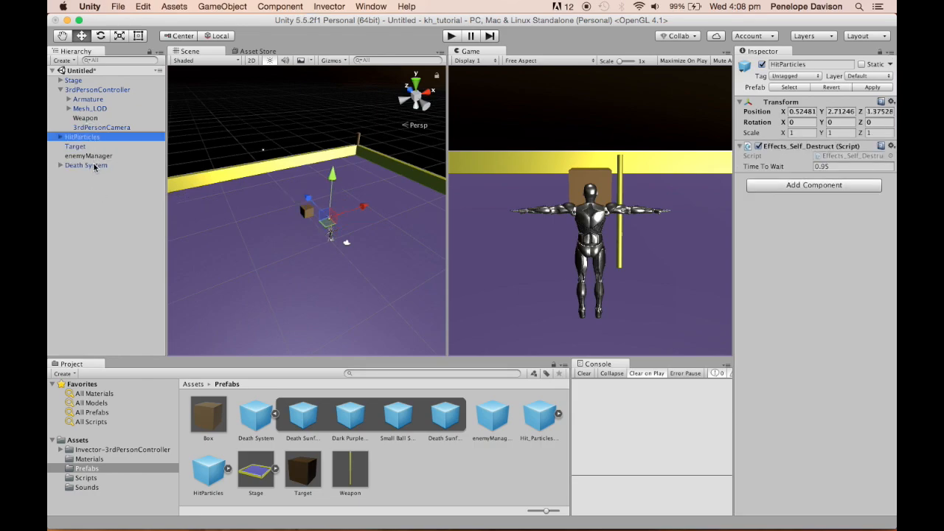
pyautogui.click(94, 165)
pyautogui.click(62, 166)
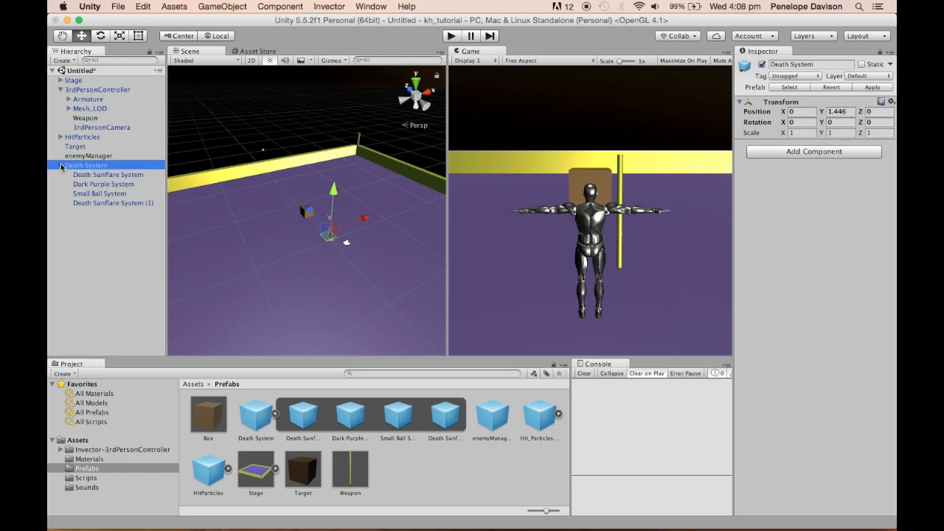
pyautogui.rightClick(101, 221)
pyautogui.moveTo(133, 333)
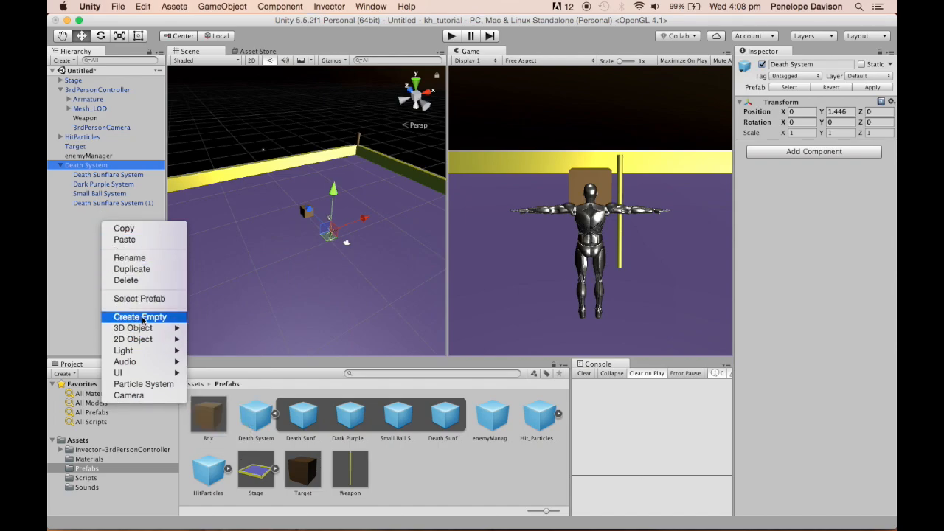
pyautogui.click(67, 253)
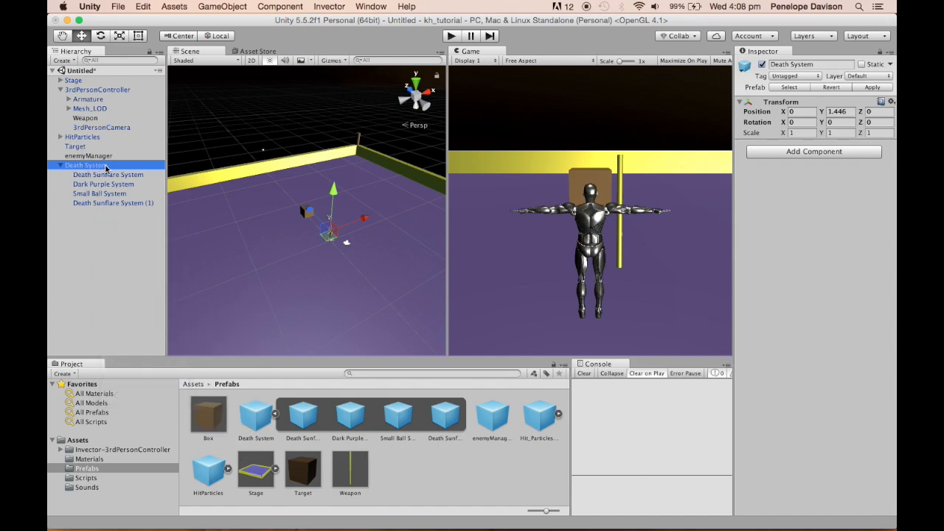
pyautogui.click(95, 216)
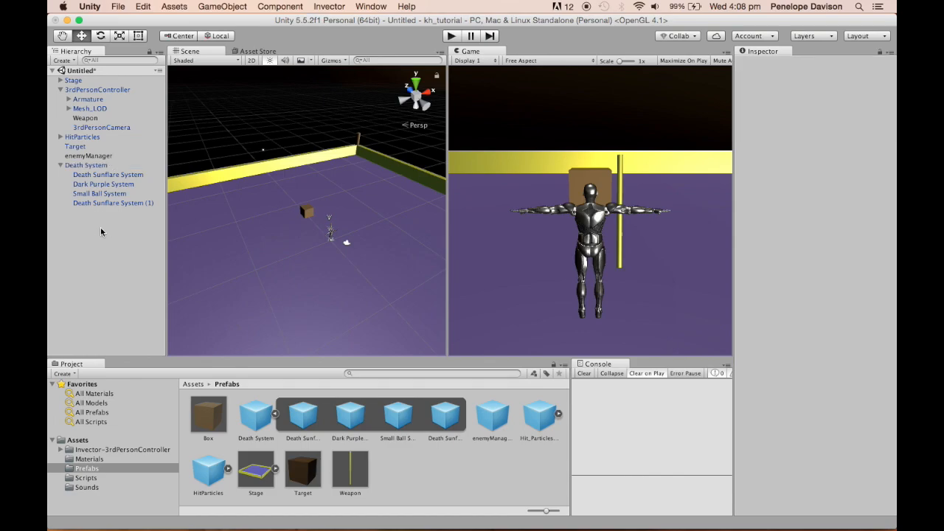
pyautogui.rightClick(102, 227)
pyautogui.moveTo(150, 337)
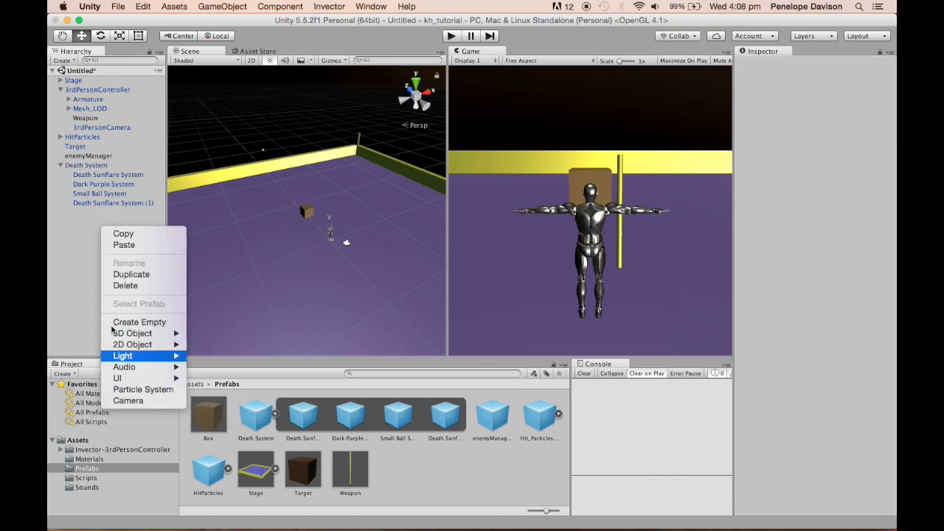
pyautogui.click(87, 240)
# Step: Inspect the Death Sunflare System, Small Ball System and Death Sunflare System (1) particle systems inside the Death System object
pyautogui.click(107, 167)
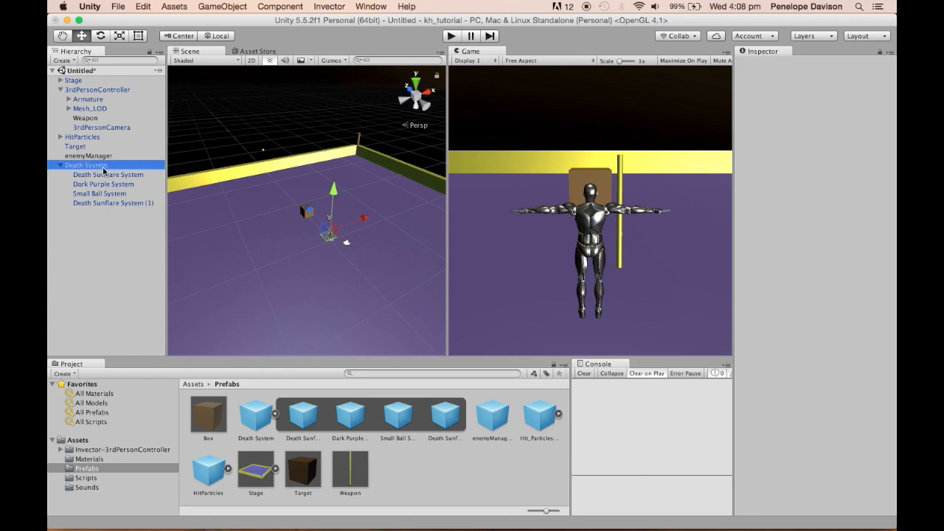
pyautogui.click(108, 174)
pyautogui.scroll(-5, 331, 225)
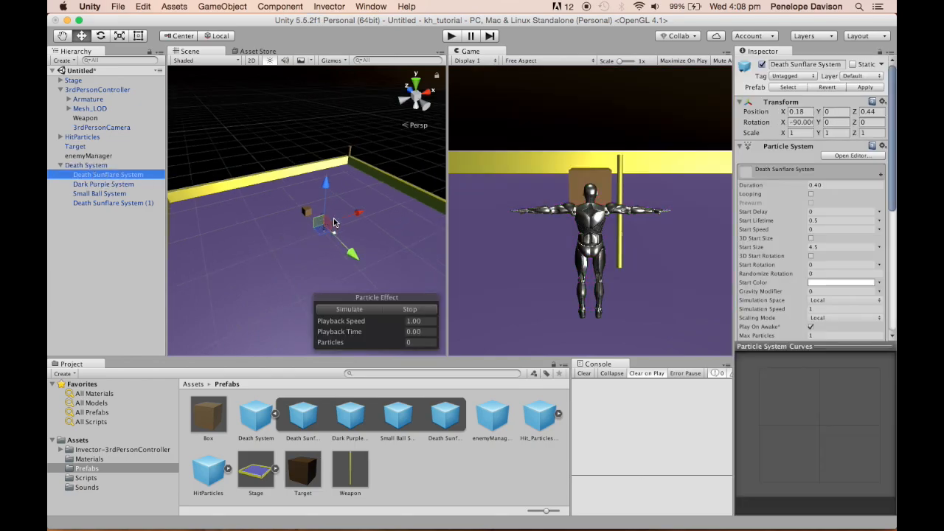
pyautogui.scroll(7, 332, 225)
pyautogui.doubleClick(108, 175)
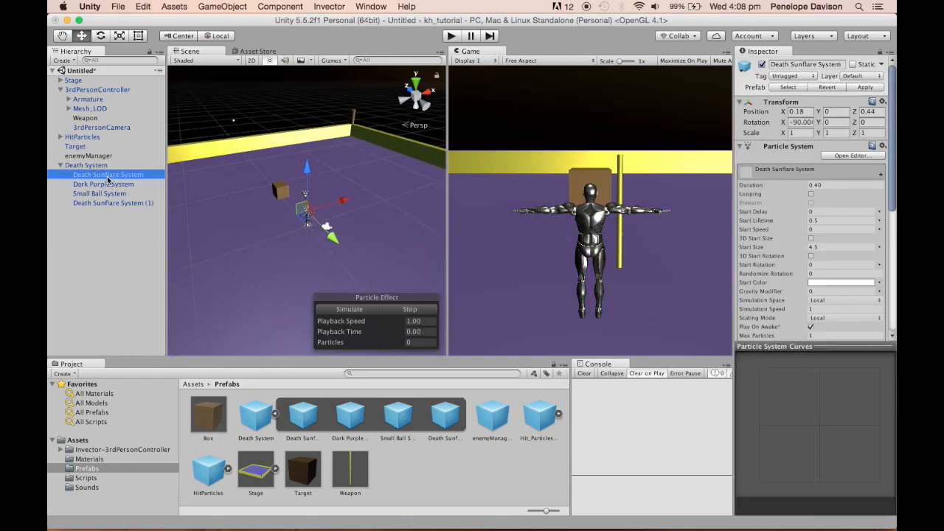
pyautogui.scroll(3, 256, 214)
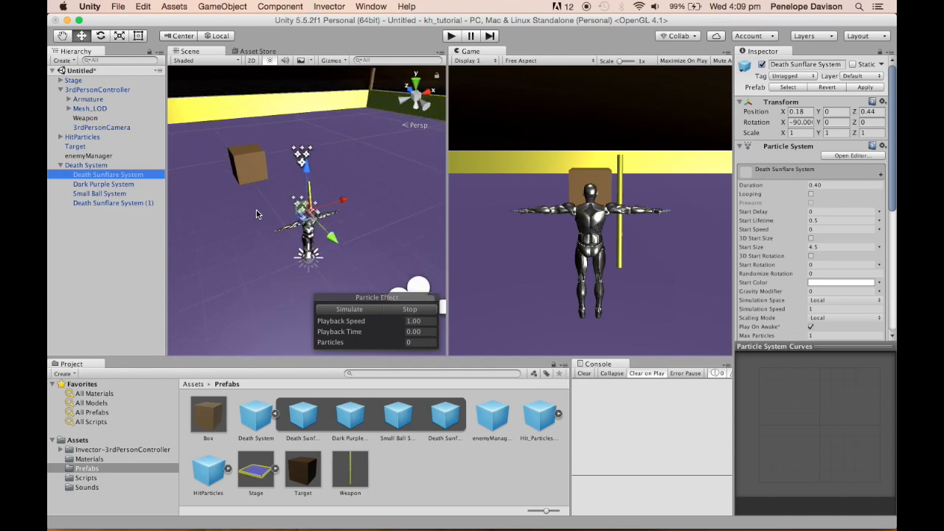
pyautogui.keyDown('alt'); pyautogui.moveTo(389, 238); pyautogui.dragTo(287, 189); pyautogui.keyUp('alt')
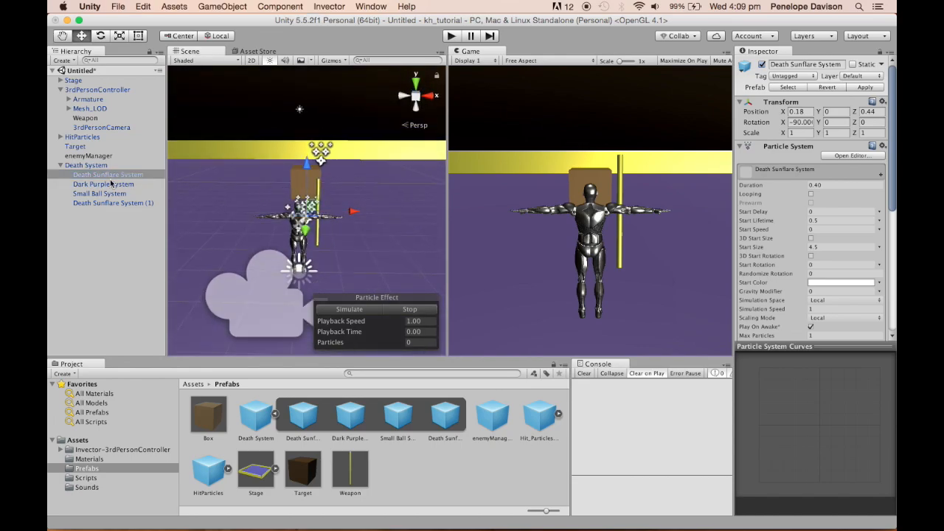
pyautogui.click(110, 195)
pyautogui.click(111, 204)
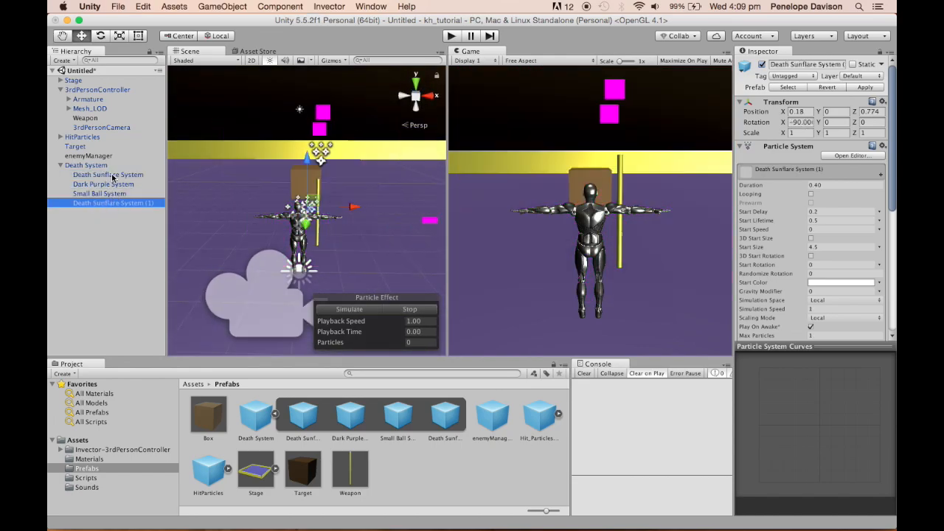
# Step: Assign Death_Sunburst_Material as the Renderer material of the Death Sunflare System particle system
pyautogui.click(112, 175)
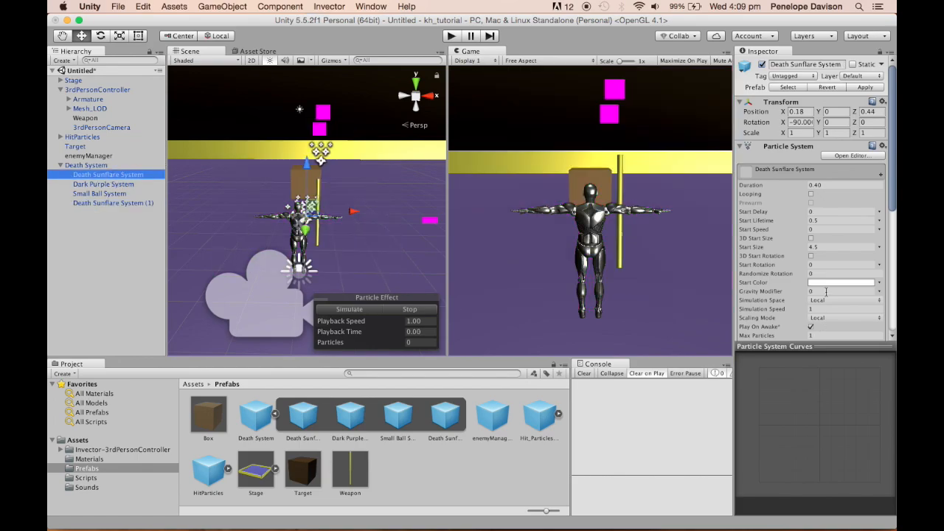
pyautogui.scroll(-10, 818, 321)
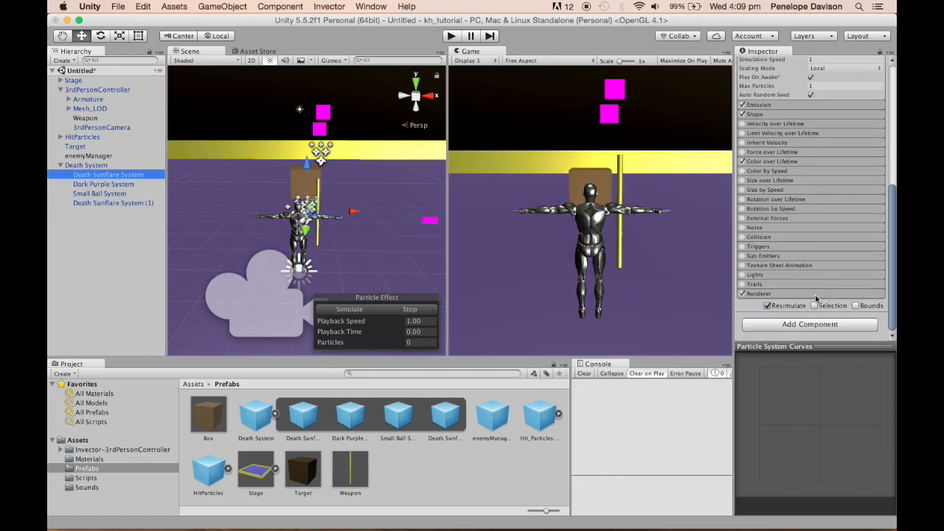
pyautogui.click(815, 295)
pyautogui.scroll(-3, 819, 288)
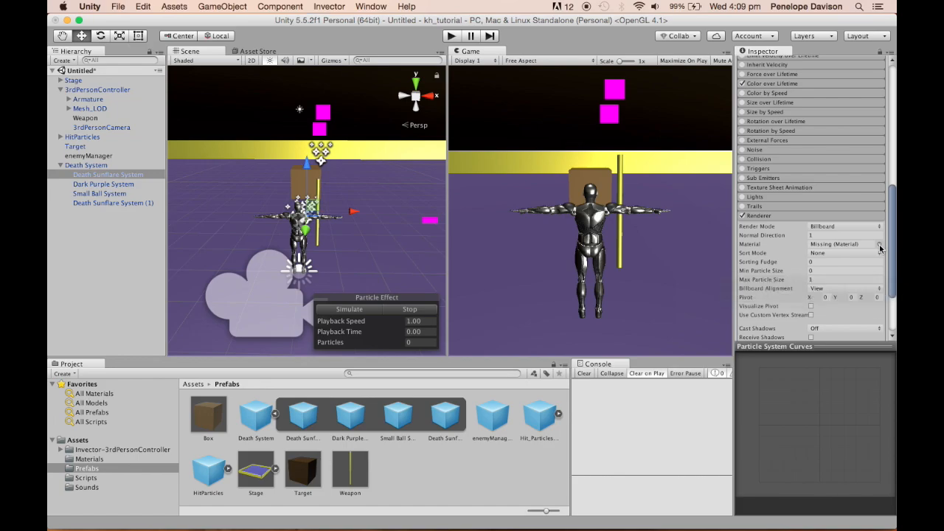
pyautogui.click(878, 244)
pyautogui.write('death')
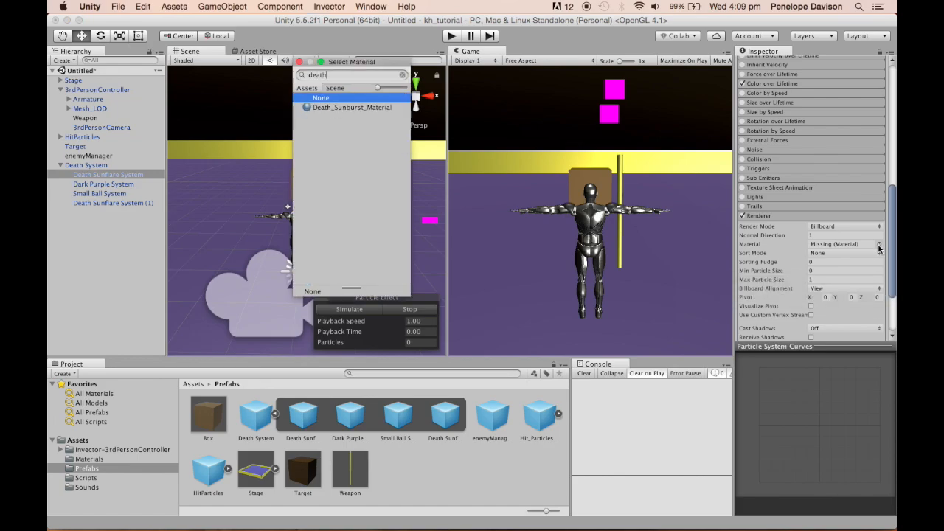
pyautogui.click(373, 107)
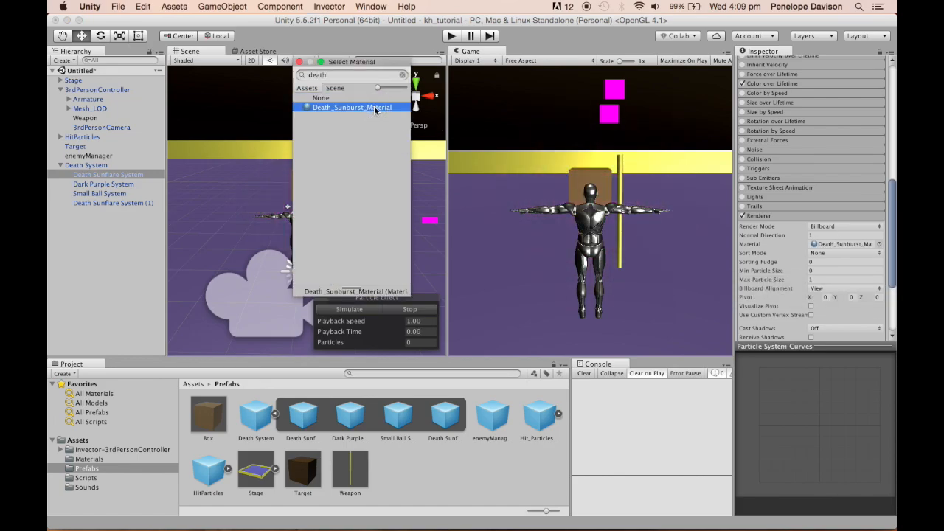
pyautogui.doubleClick(374, 107)
# Step: Check the Materials folder for the smoke material and assign Smoke_Material to the Dark Purple System's Renderer
pyautogui.click(119, 185)
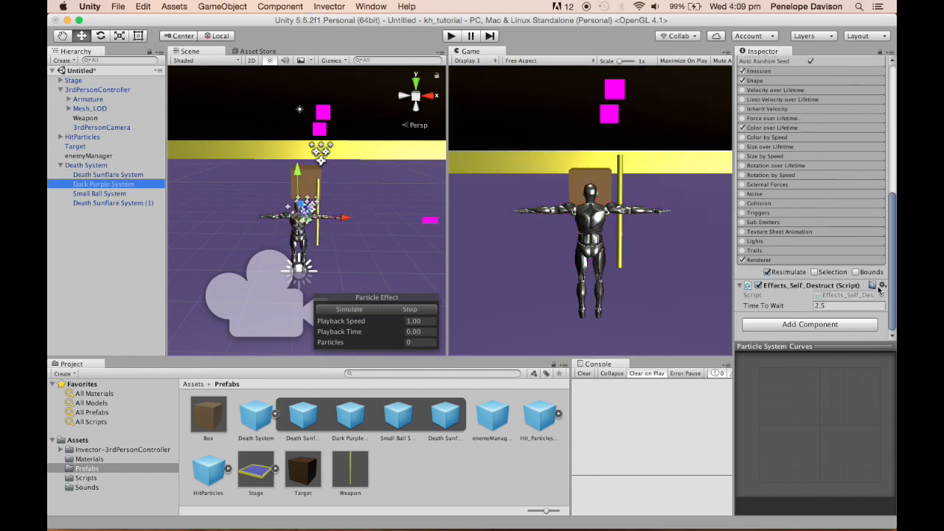
pyautogui.click(864, 260)
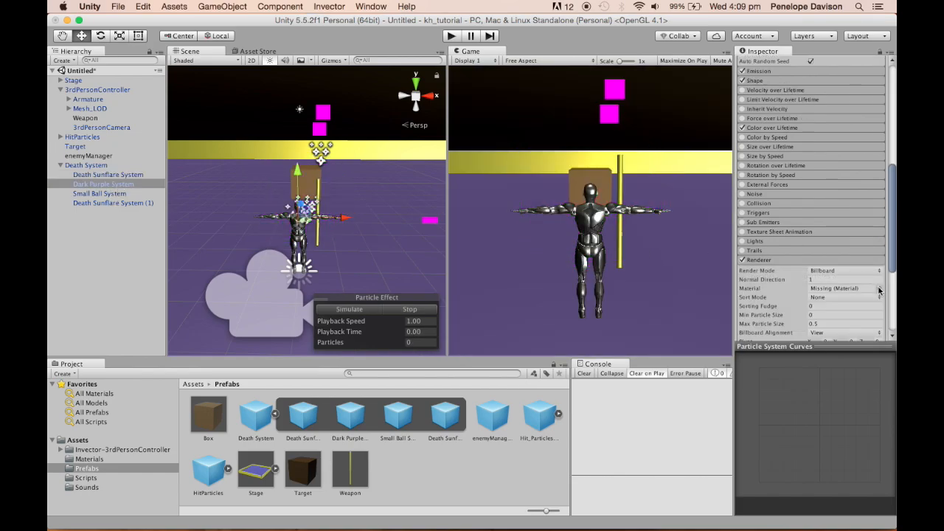
pyautogui.click(879, 289)
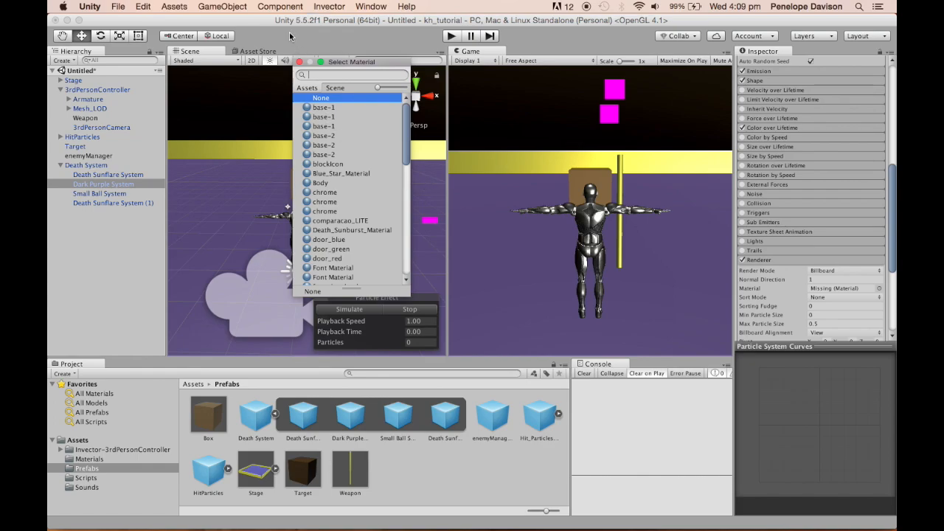
pyautogui.write('da')
pyautogui.press('BackSpace')
pyautogui.press('BackSpace')
pyautogui.click(127, 463)
pyautogui.click(111, 460)
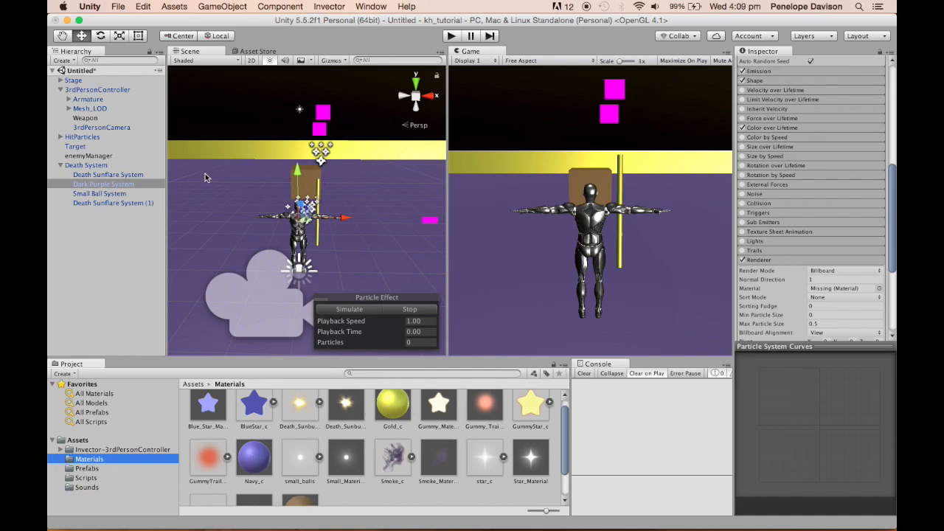
pyautogui.click(879, 289)
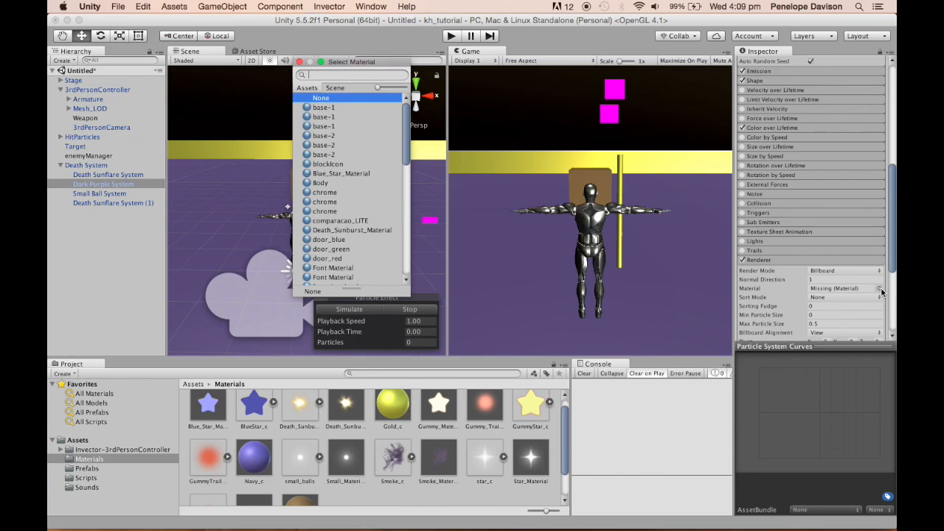
pyautogui.write('smoke')
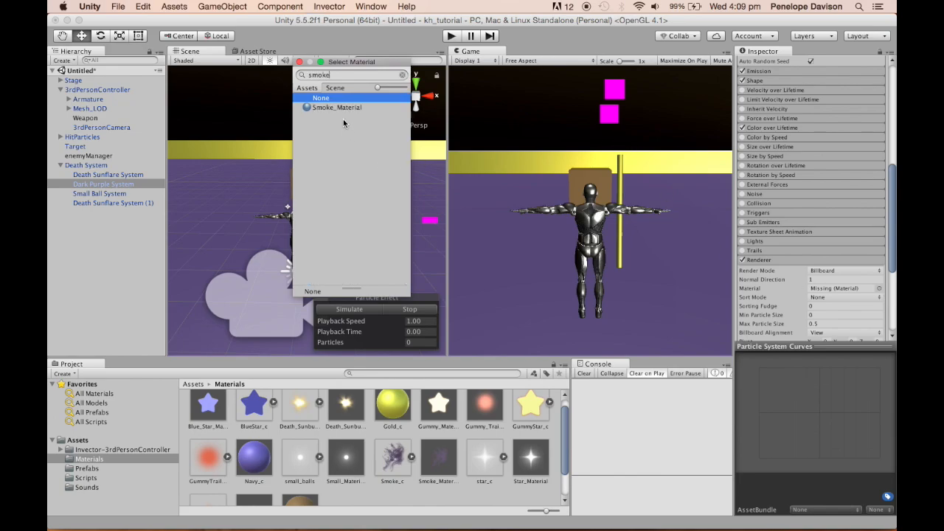
pyautogui.doubleClick(337, 107)
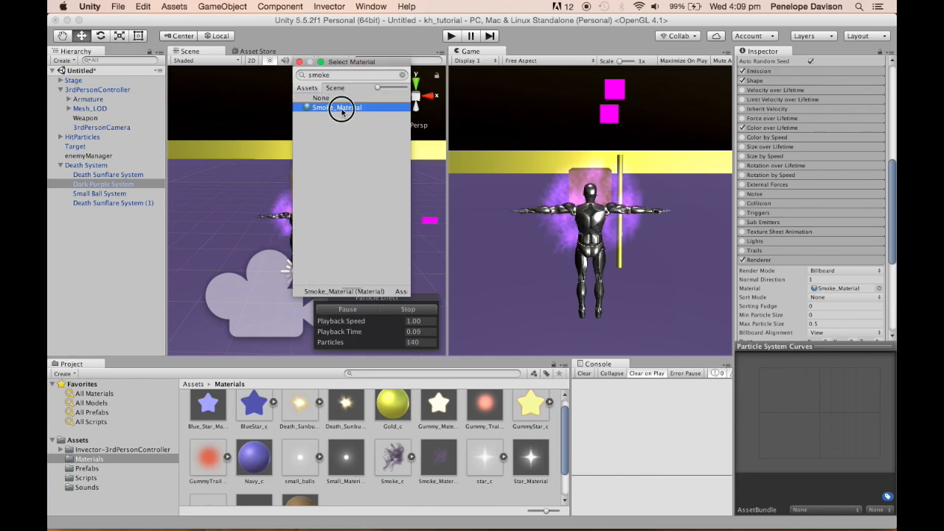
# Step: Assign Small_Material as the Renderer material of the Small Ball System
pyautogui.click(115, 194)
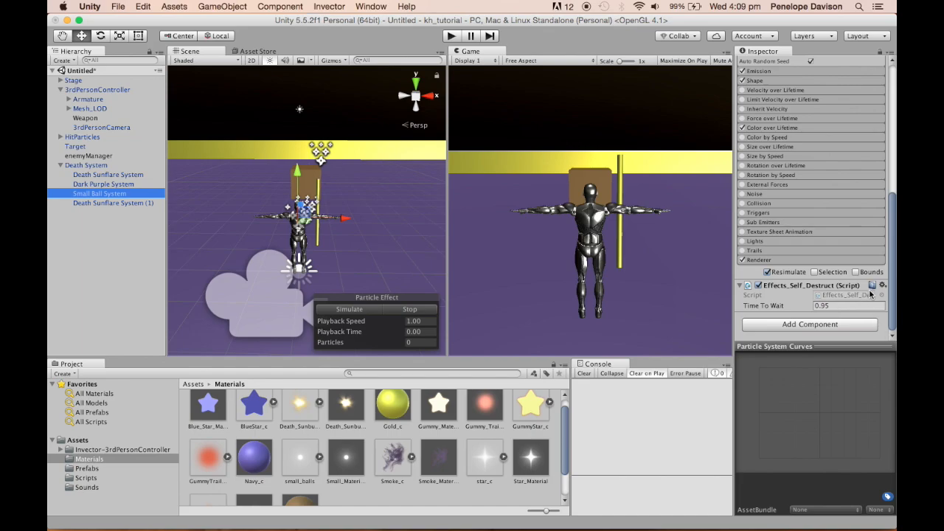
pyautogui.click(843, 261)
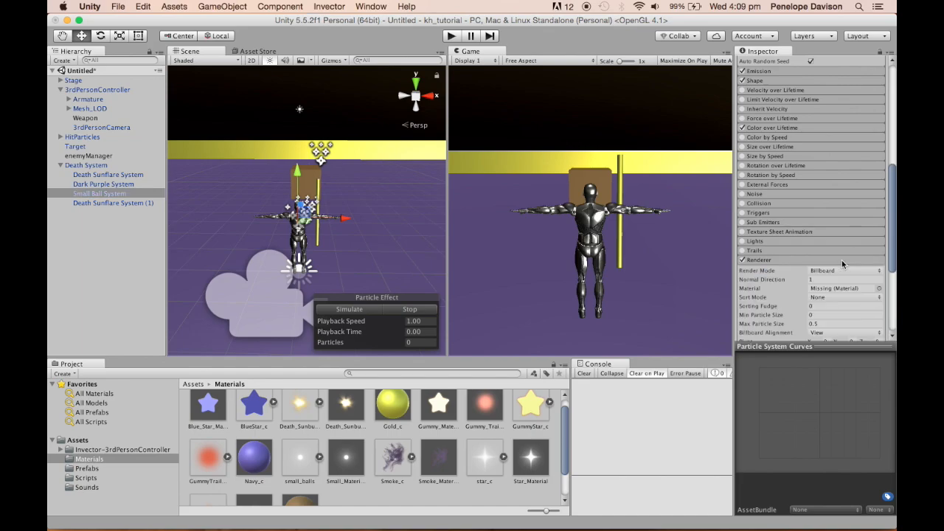
pyautogui.click(879, 290)
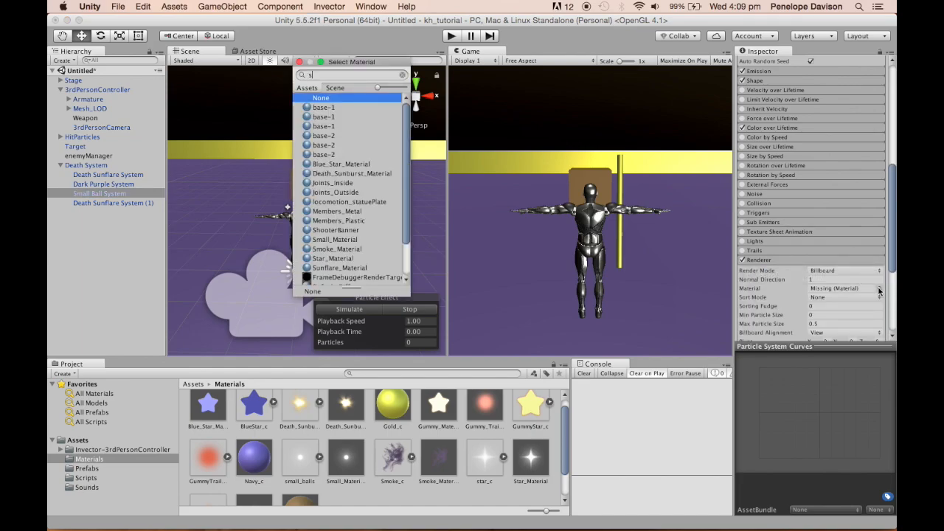
pyautogui.write('smal')
pyautogui.doubleClick(344, 108)
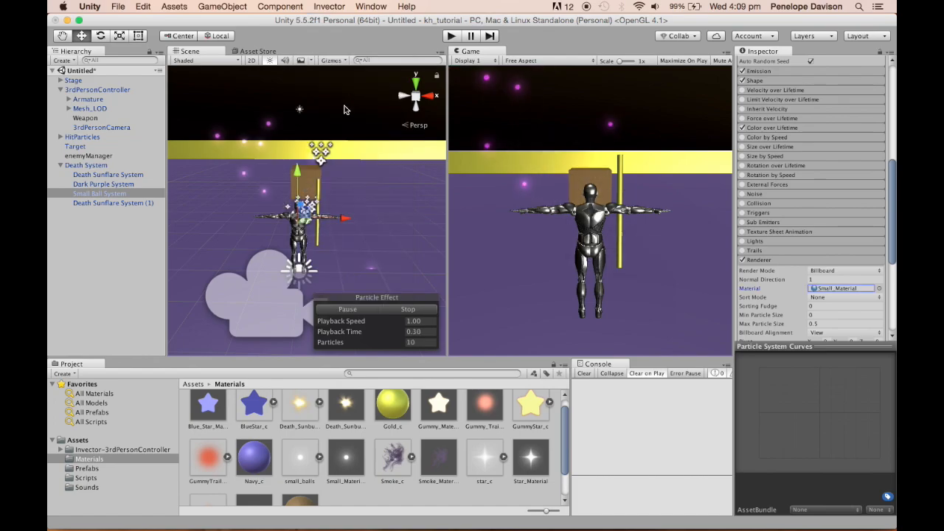
# Step: Assign Death_Sunburst_Material as the Renderer material of Death Sunflare System (1)
pyautogui.click(132, 207)
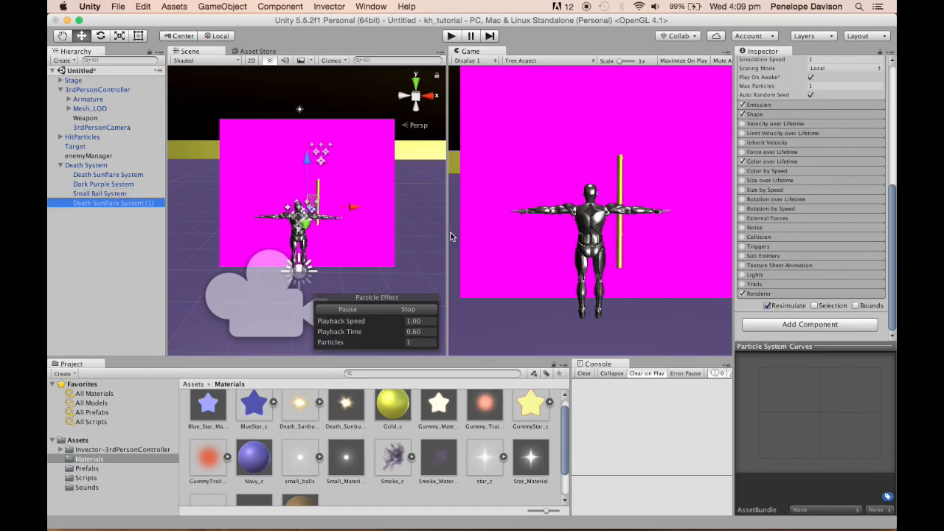
pyautogui.click(827, 294)
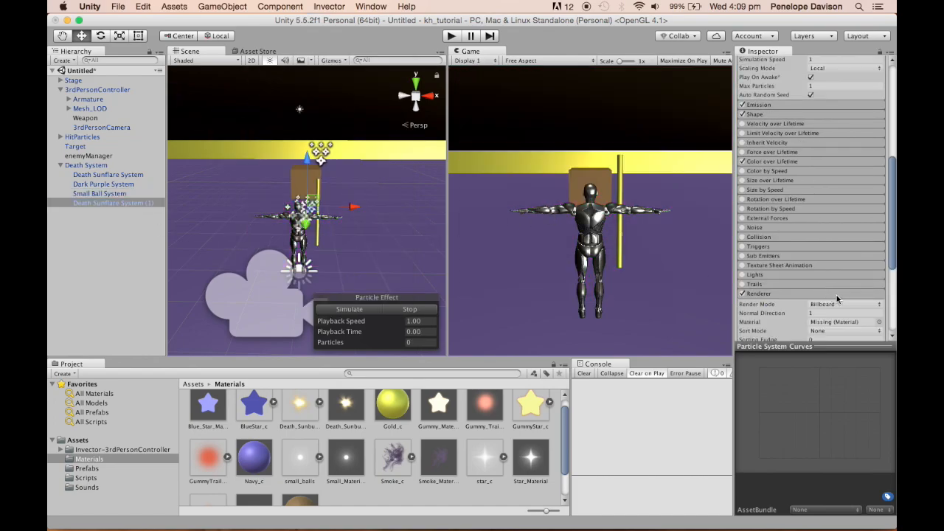
pyautogui.scroll(-3, 866, 306)
pyautogui.click(879, 237)
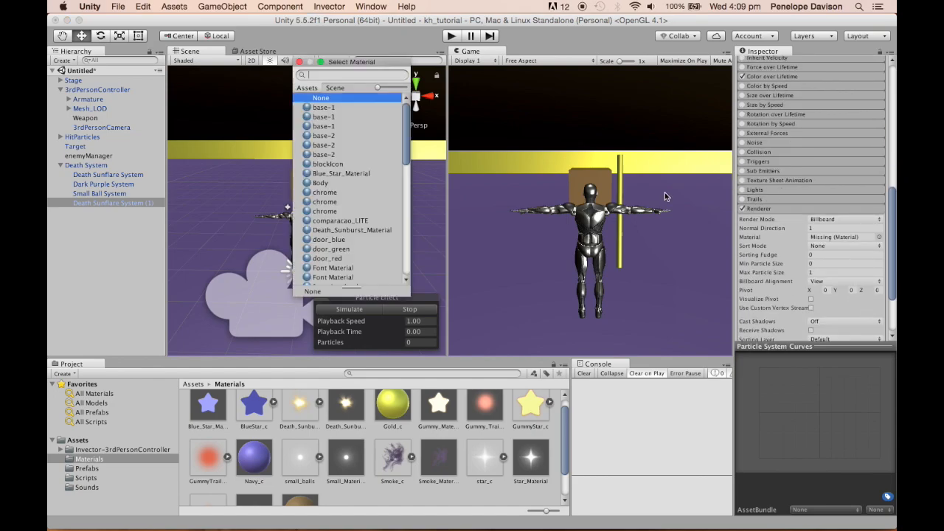
pyautogui.write('dea')
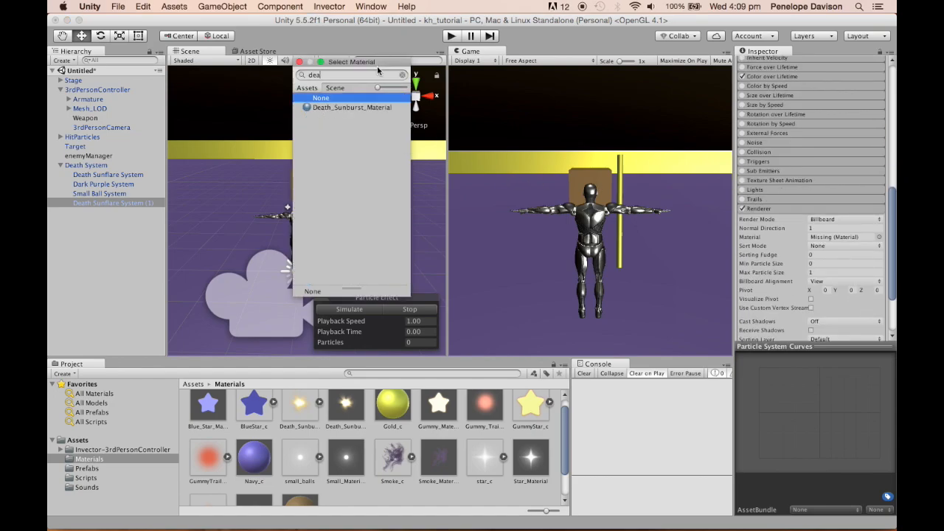
pyautogui.doubleClick(347, 108)
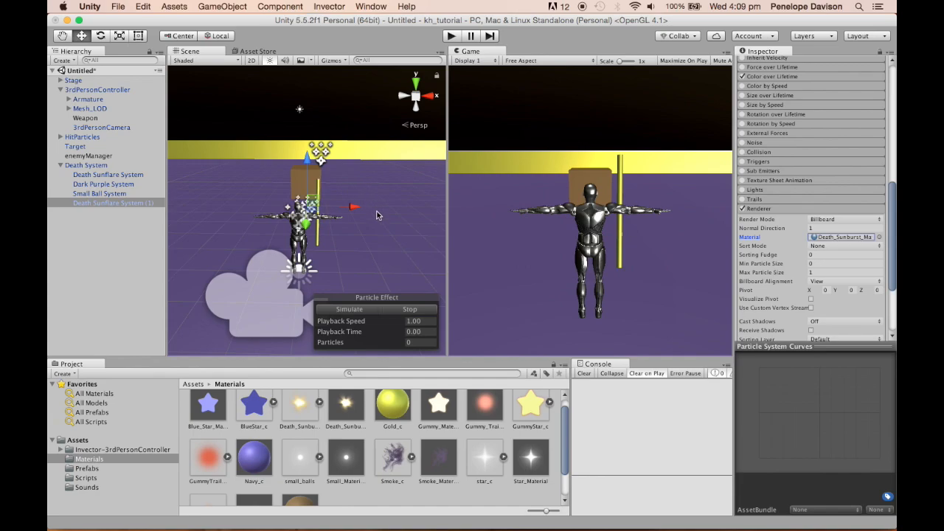
# Step: Try the Particles/Additive (Soft) shader on Smoke_Material, previewing the Dark Purple System before and after the change
pyautogui.click(127, 184)
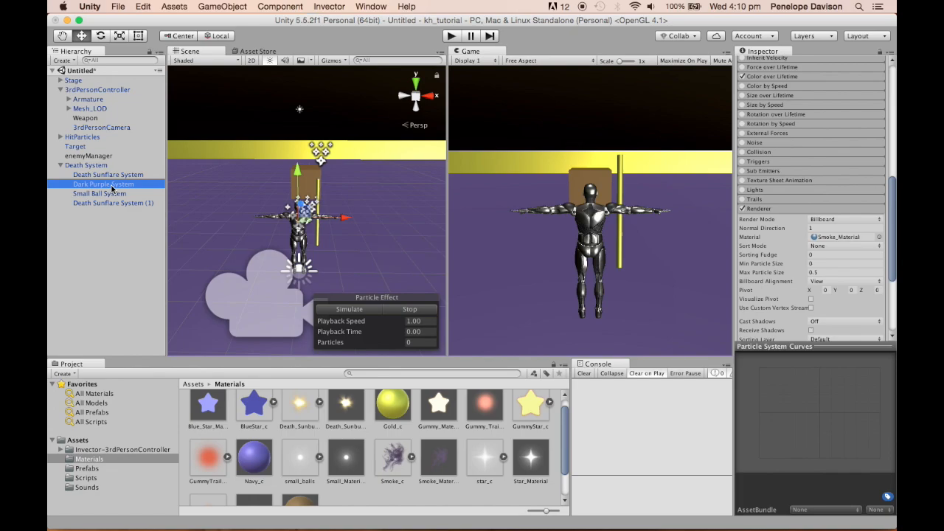
pyautogui.click(328, 308)
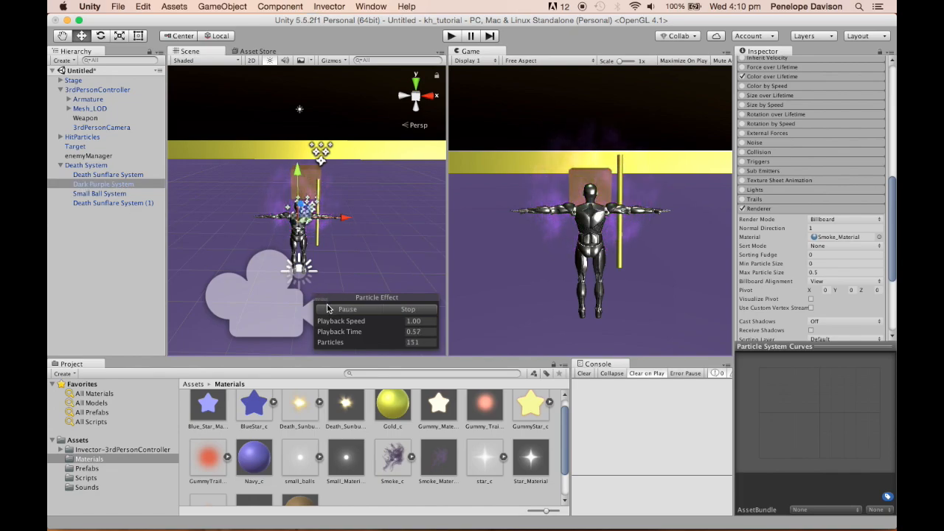
pyautogui.scroll(-2, 383, 440)
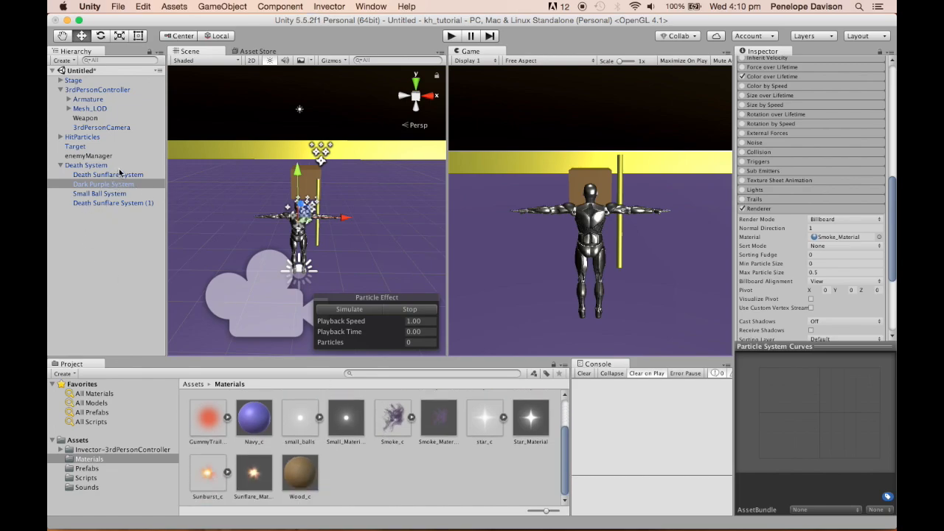
pyautogui.click(442, 420)
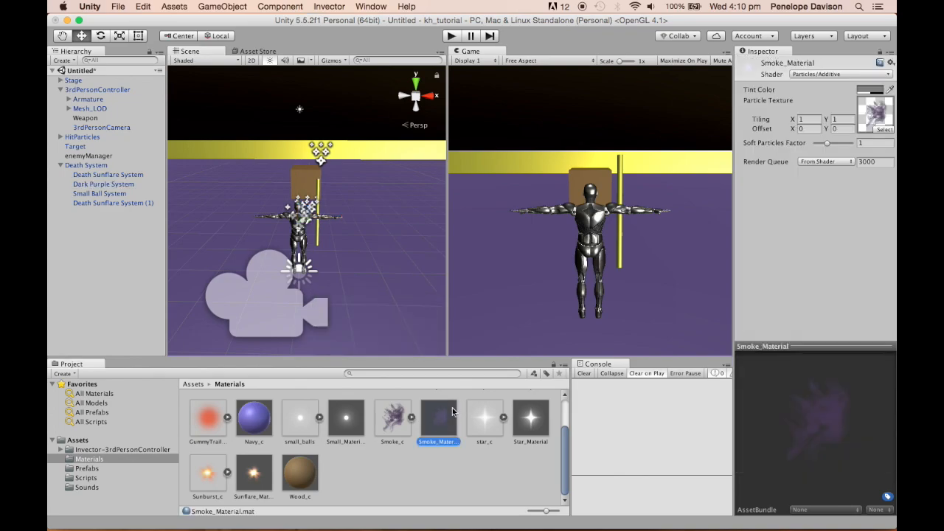
pyautogui.click(829, 75)
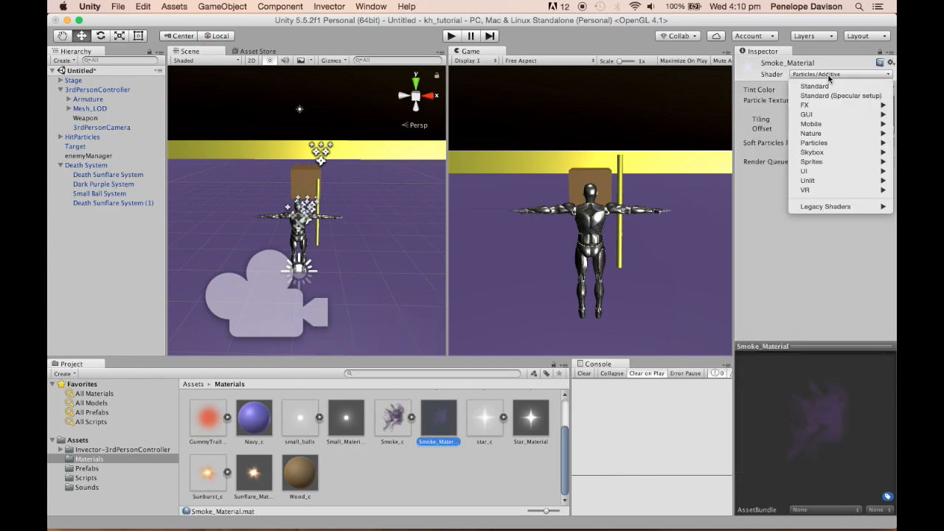
pyautogui.moveTo(832, 140)
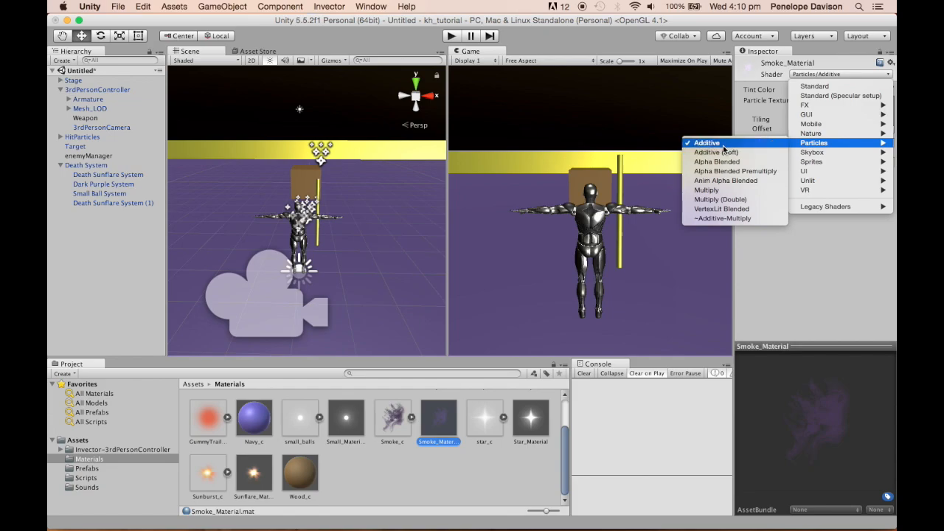
pyautogui.click(748, 153)
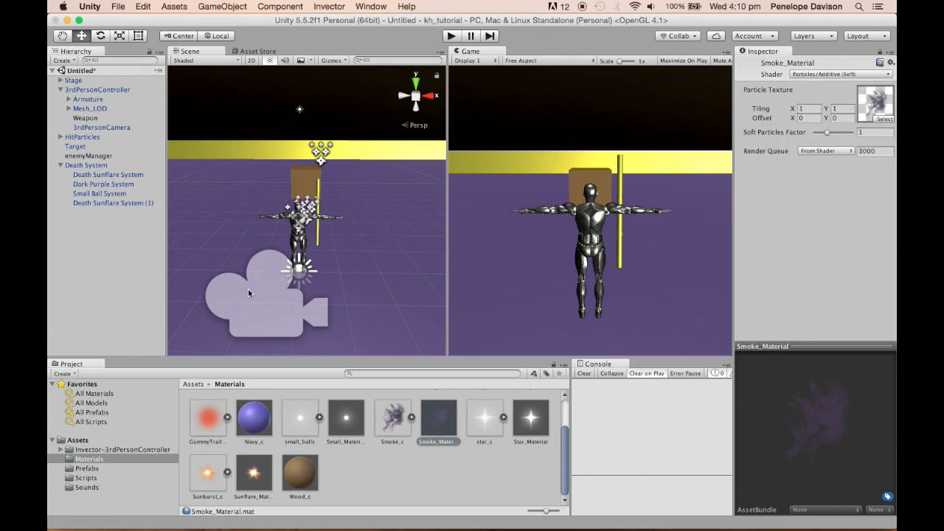
pyautogui.click(118, 185)
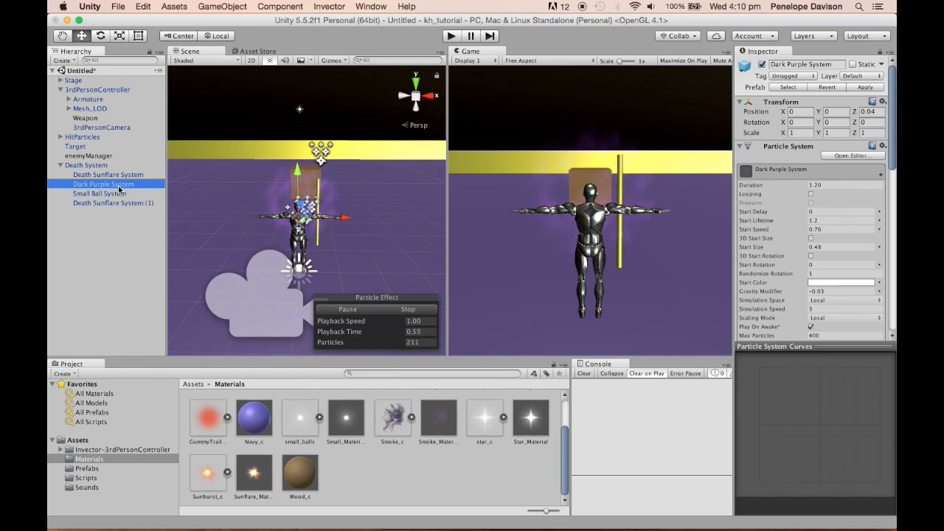
# Step: Set Smoke_Material's shader to Particles/Multiply and preview it on the Dark Purple System
pyautogui.click(441, 418)
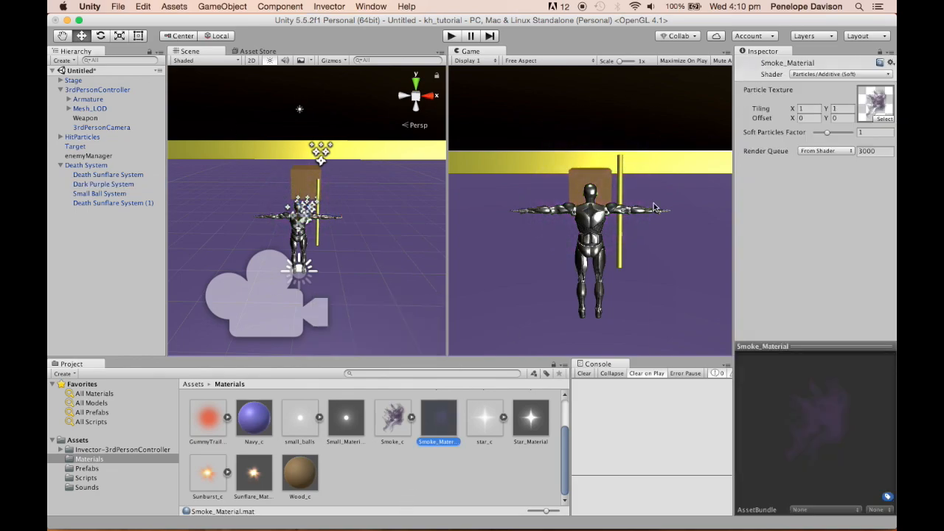
pyautogui.click(829, 76)
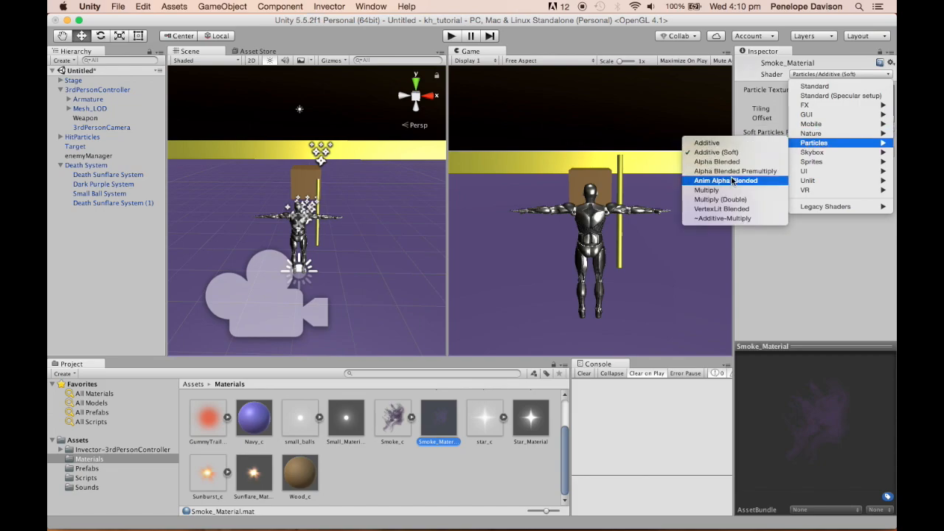
pyautogui.click(730, 190)
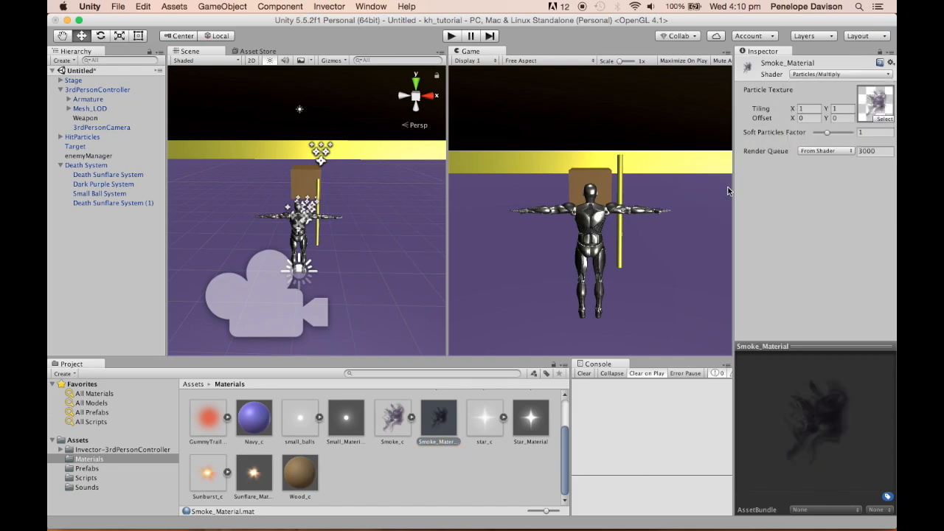
pyautogui.click(105, 184)
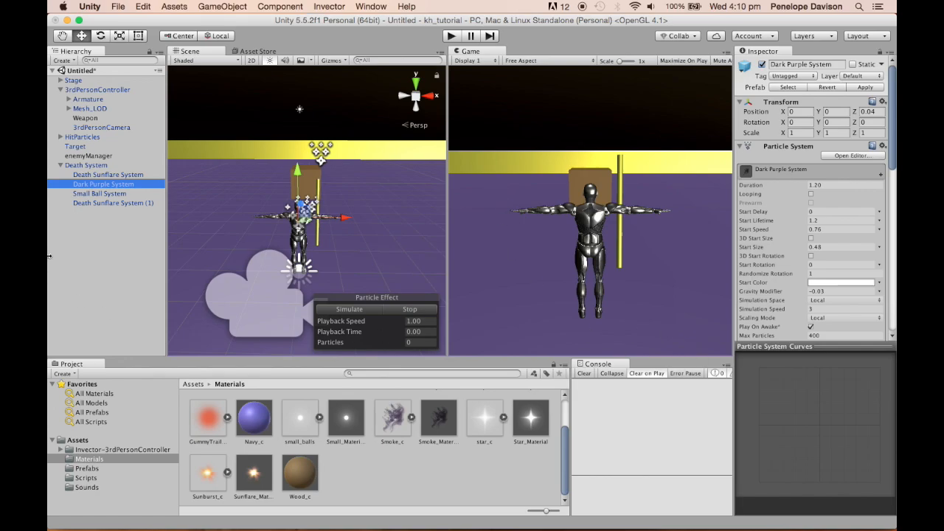
# Step: Set Smoke_Material's shader to Particles/Multiply (Double) and preview it on the Dark Purple System
pyautogui.click(439, 419)
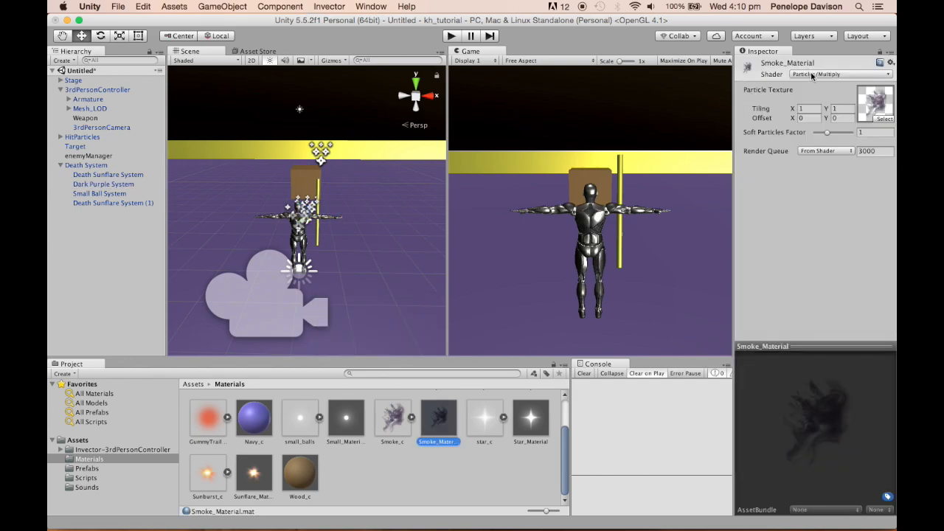
pyautogui.click(812, 76)
pyautogui.moveTo(814, 148)
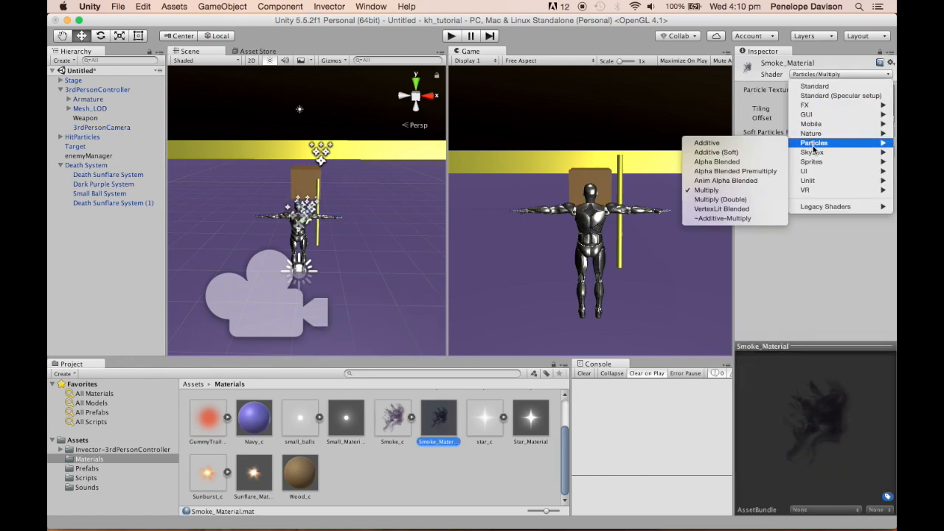
pyautogui.click(750, 200)
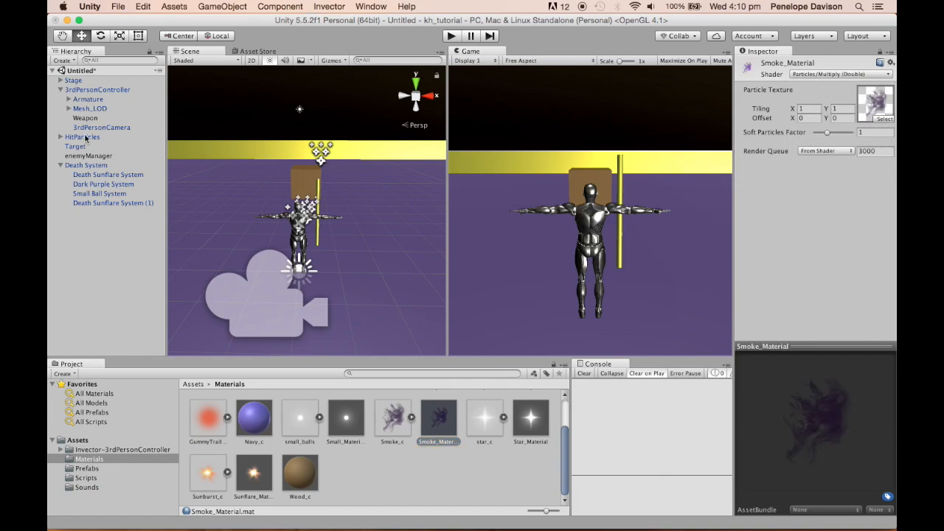
pyautogui.click(103, 185)
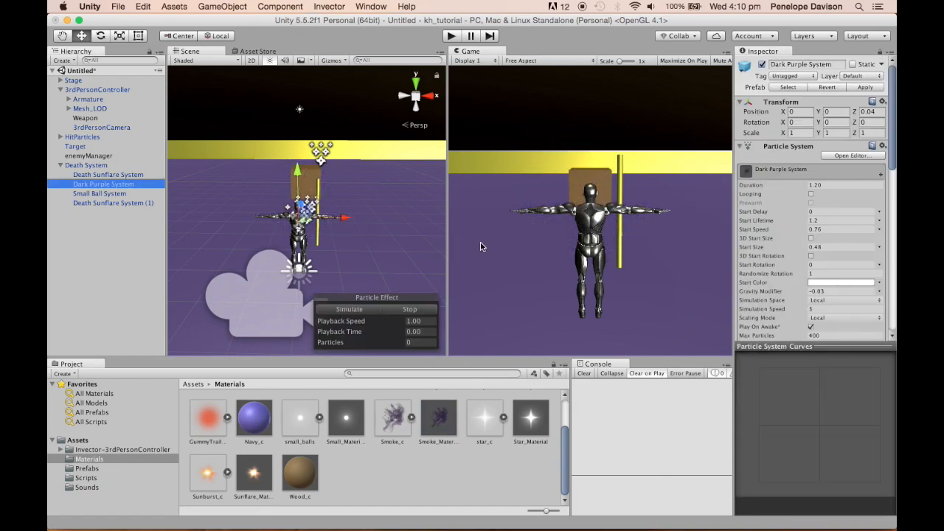
pyautogui.click(349, 308)
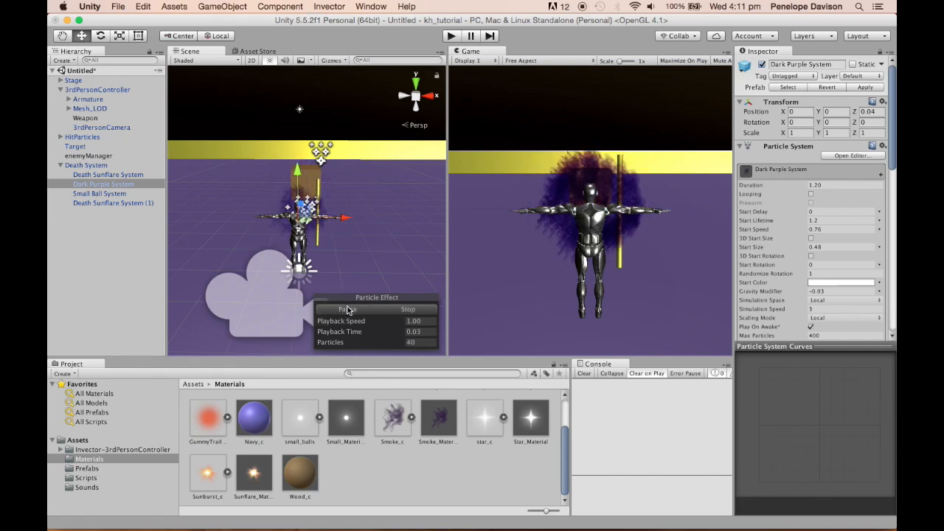
pyautogui.click(345, 310)
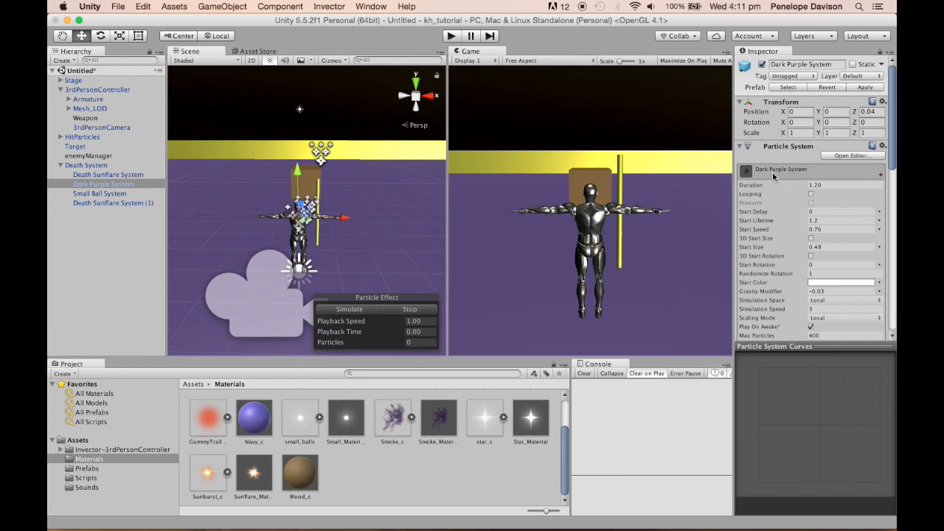
# Step: Enable Looping on the Dark Purple System and simulate it continuously
pyautogui.scroll(-3, 773, 175)
pyautogui.moveTo(809, 348); pyautogui.dragTo(817, 428)
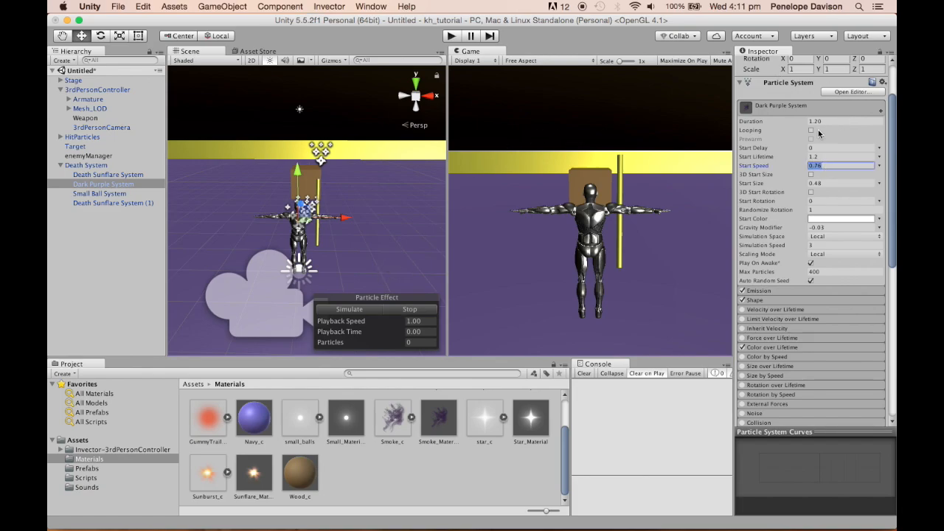
pyautogui.click(330, 308)
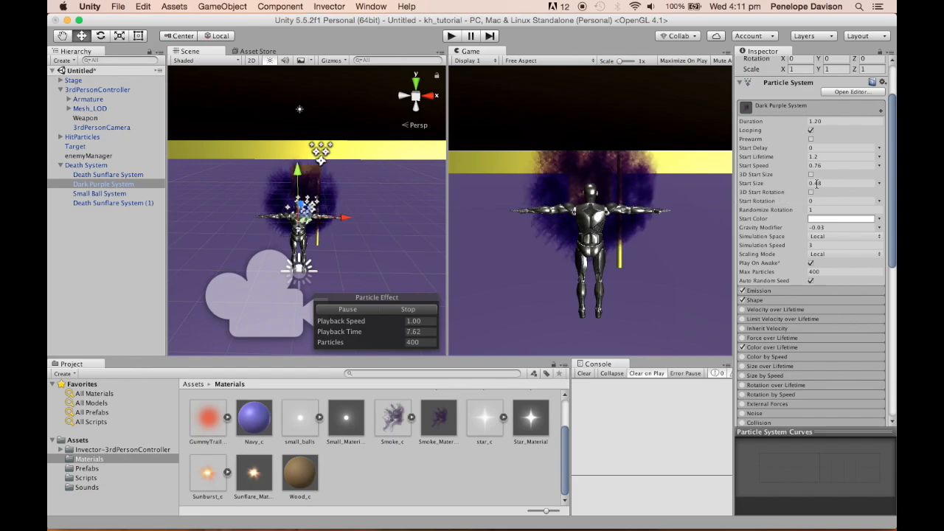
pyautogui.moveTo(815, 184)
pyautogui.mouseDown()
pyautogui.moveTo(858, 194)
pyautogui.moveTo(827, 193)
pyautogui.mouseUp()
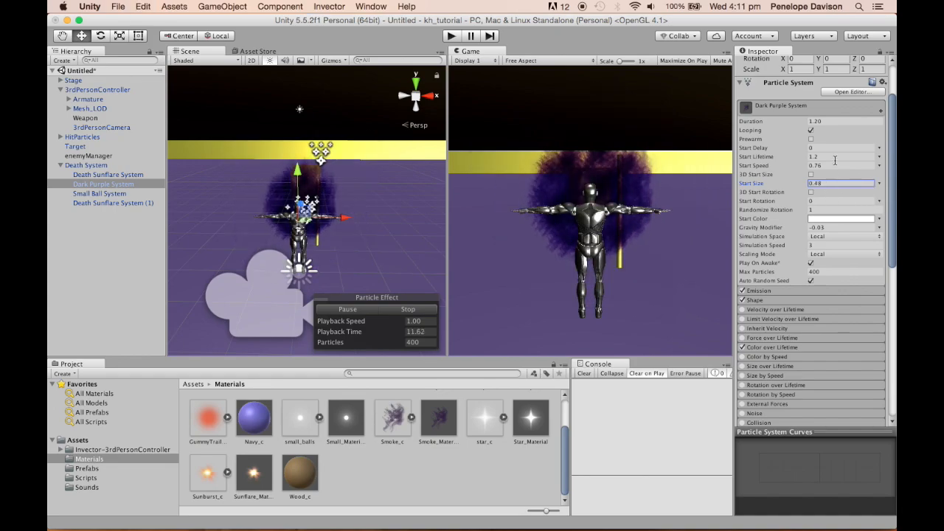
# Step: Try Gravity Modifier values of 0 and 1 on the Dark Purple System, and set it back to -0.03
pyautogui.scroll(-3, 828, 181)
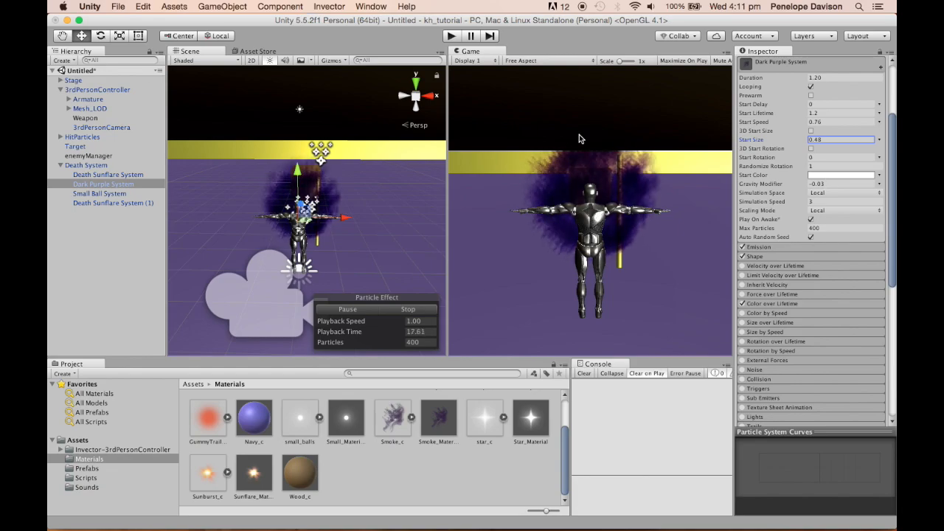
pyautogui.click(817, 183)
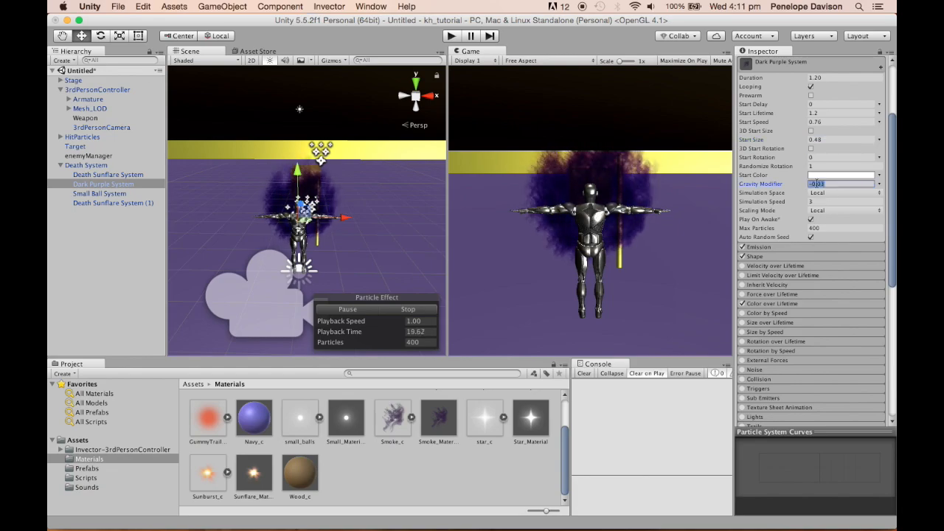
pyautogui.write('0')
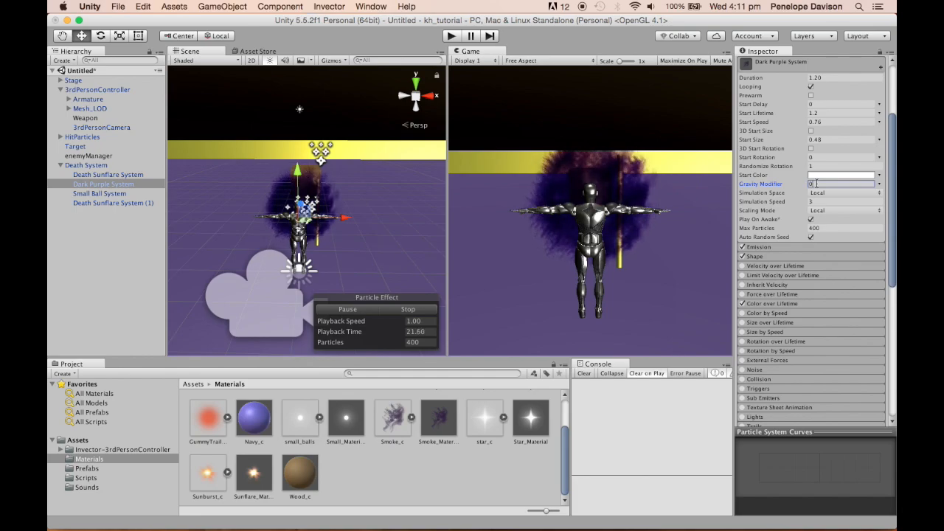
pyautogui.press('BackSpace')
pyautogui.write('1')
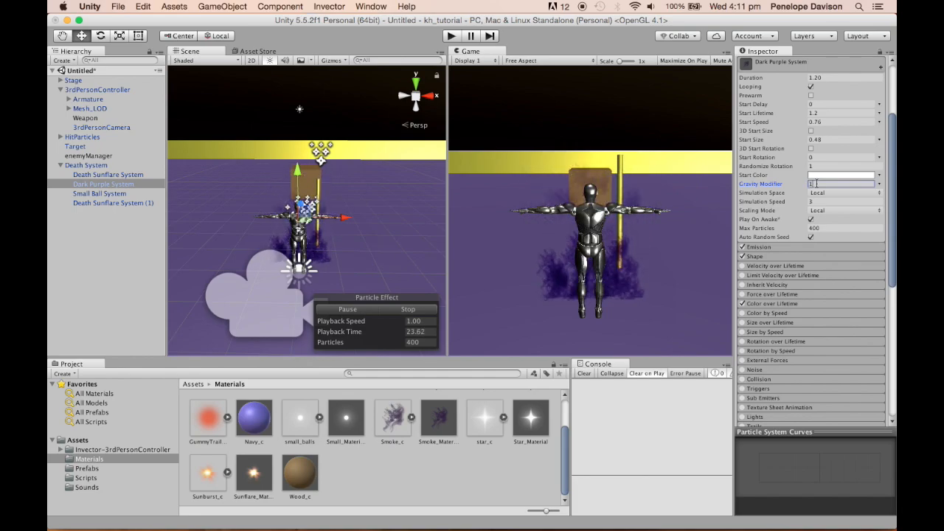
pyautogui.press('BackSpace')
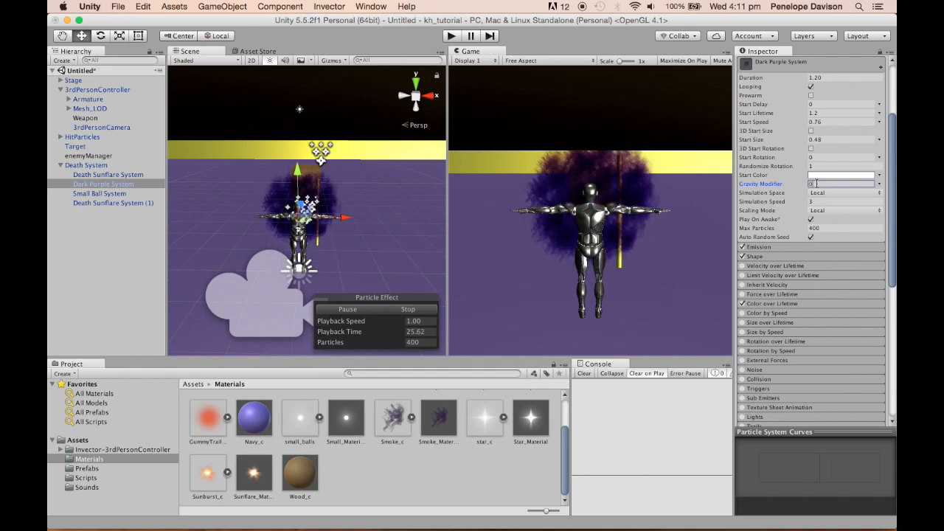
pyautogui.write('-.03')
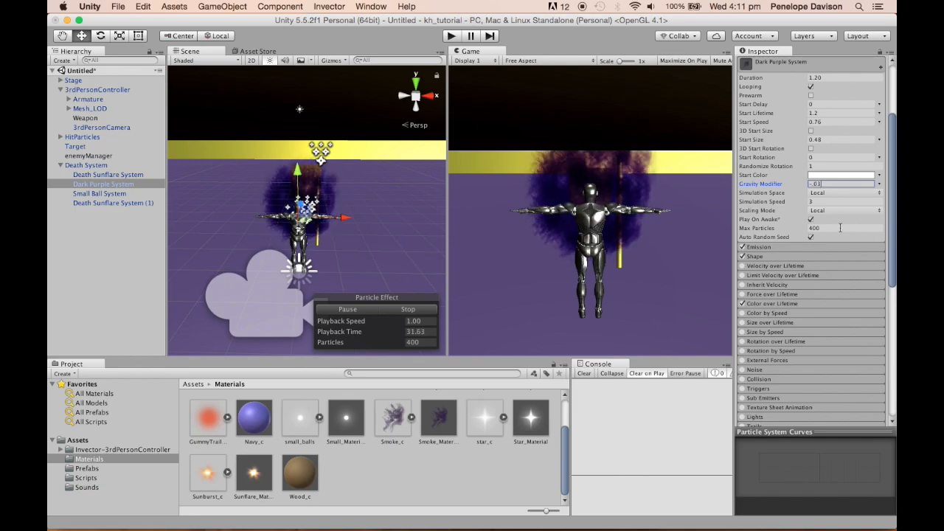
# Step: Expand the Dark Purple System's Emission and Shape settings and inspect its emission cone from the side and from behind the player
pyautogui.scroll(1, 841, 231)
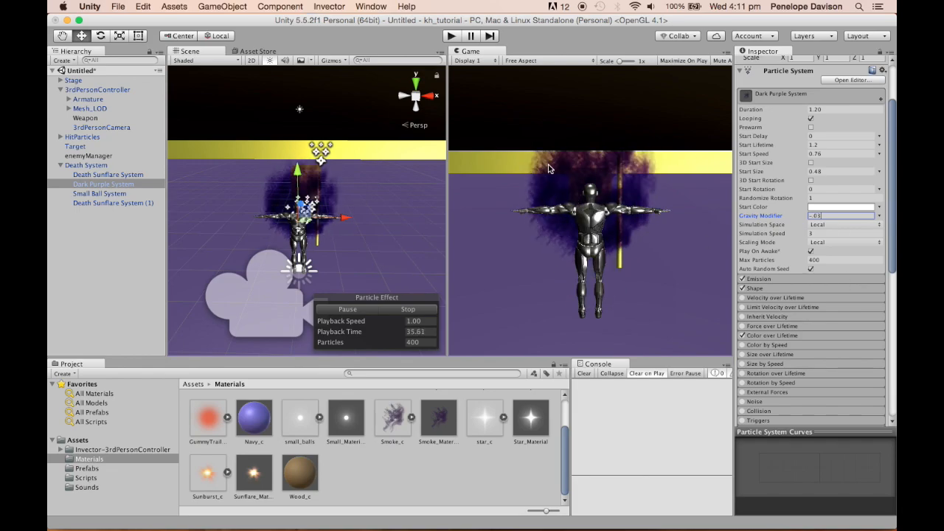
pyautogui.click(792, 280)
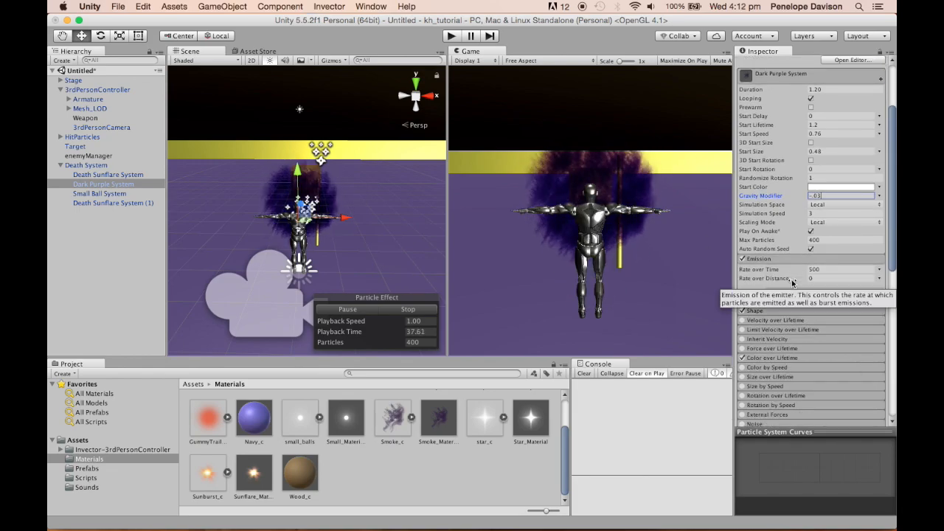
pyautogui.click(826, 310)
pyautogui.scroll(-5, 822, 299)
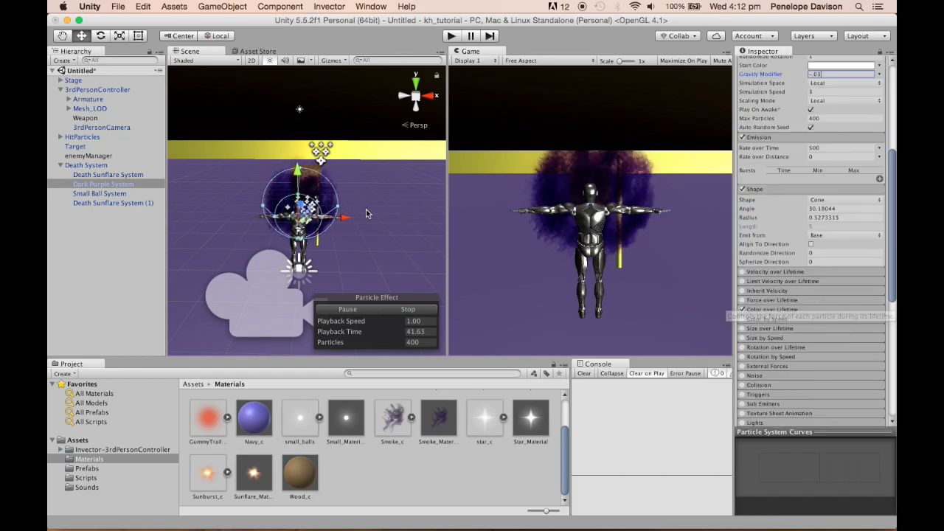
pyautogui.keyDown('alt'); pyautogui.moveTo(370, 221); pyautogui.dragTo(319, 225); pyautogui.keyUp('alt')
pyautogui.press('super+z')
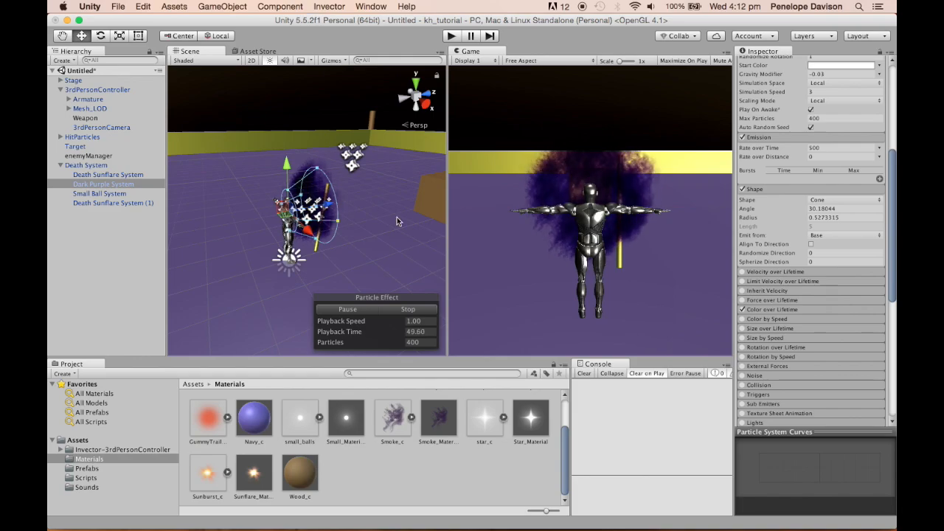
pyautogui.keyDown('alt'); pyautogui.moveTo(346, 243); pyautogui.dragTo(516, 252); pyautogui.keyUp('alt')
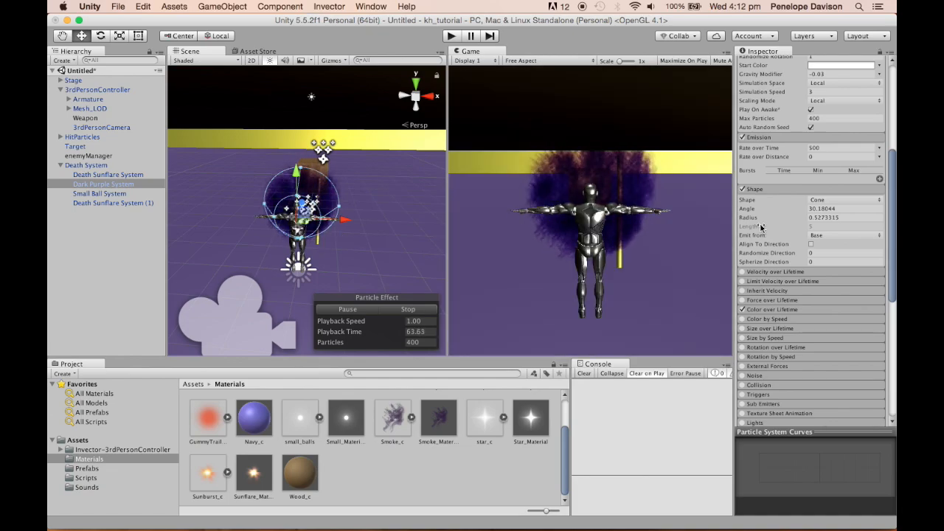
# Step: Try the Volume and Base Shell emission options for the Dark Purple System's cone shape, and return it to Base
pyautogui.click(816, 235)
pyautogui.click(825, 256)
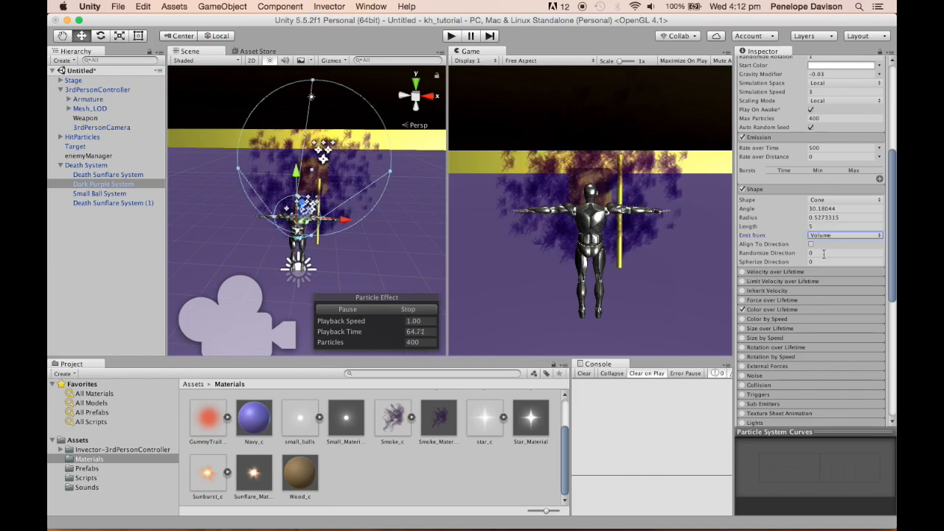
pyautogui.click(823, 235)
pyautogui.click(824, 226)
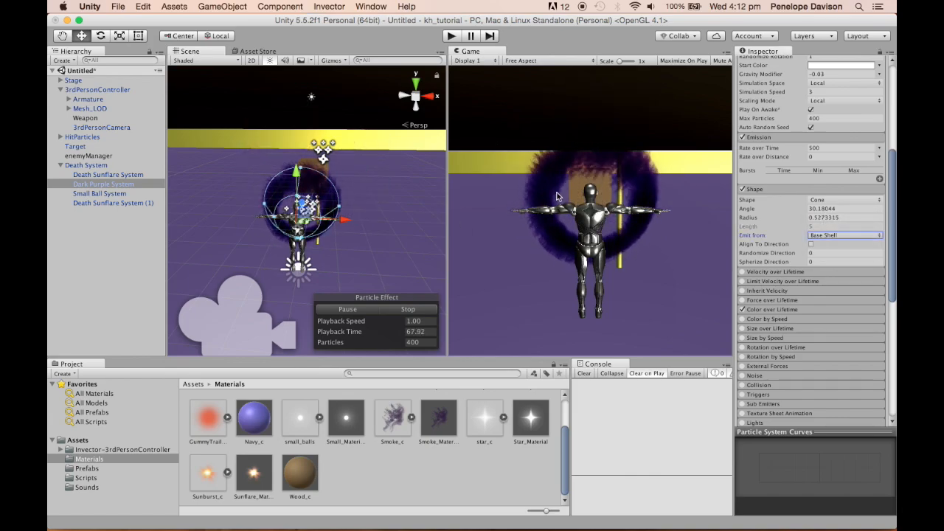
pyautogui.keyDown('alt'); pyautogui.moveTo(243, 295); pyautogui.dragTo(310, 253); pyautogui.keyUp('alt')
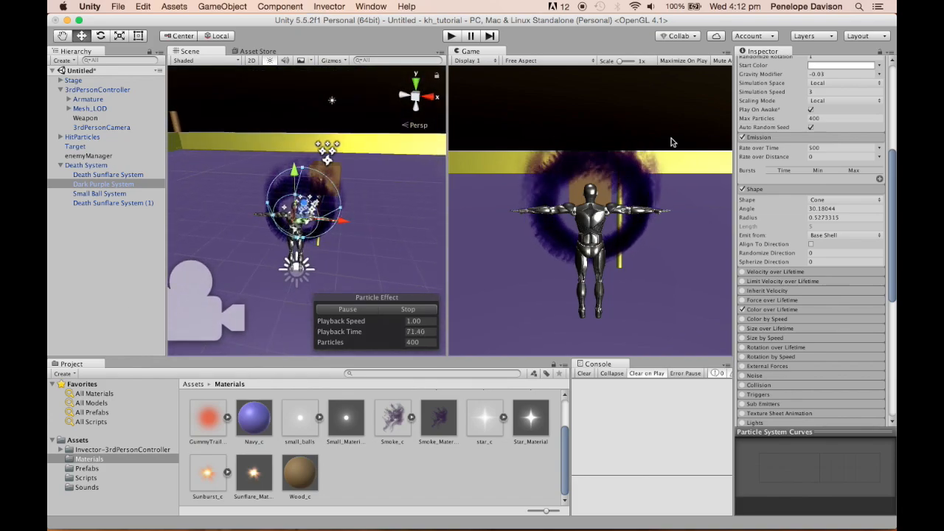
pyautogui.click(825, 235)
pyautogui.click(825, 228)
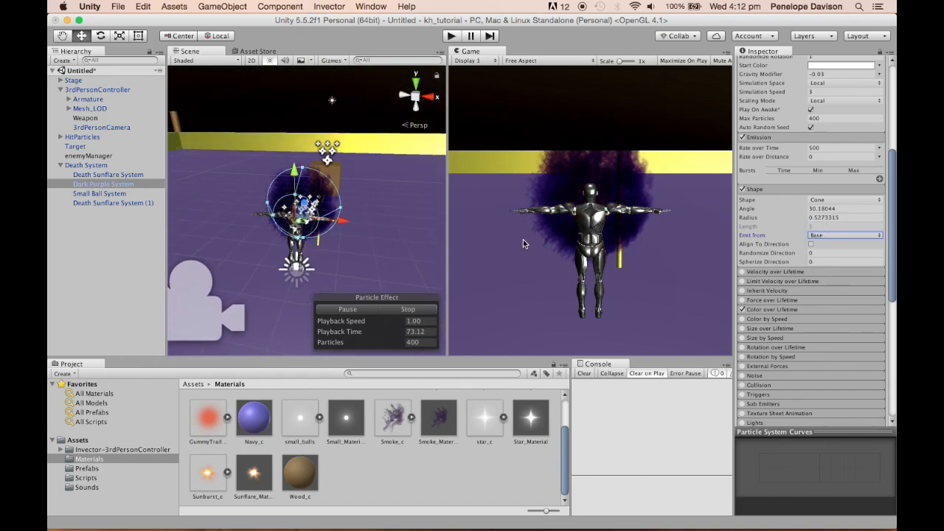
# Step: Examine the Color over Lifetime gradient of the Dark Purple System and close the gradient editor
pyautogui.click(842, 305)
pyautogui.scroll(-2, 842, 305)
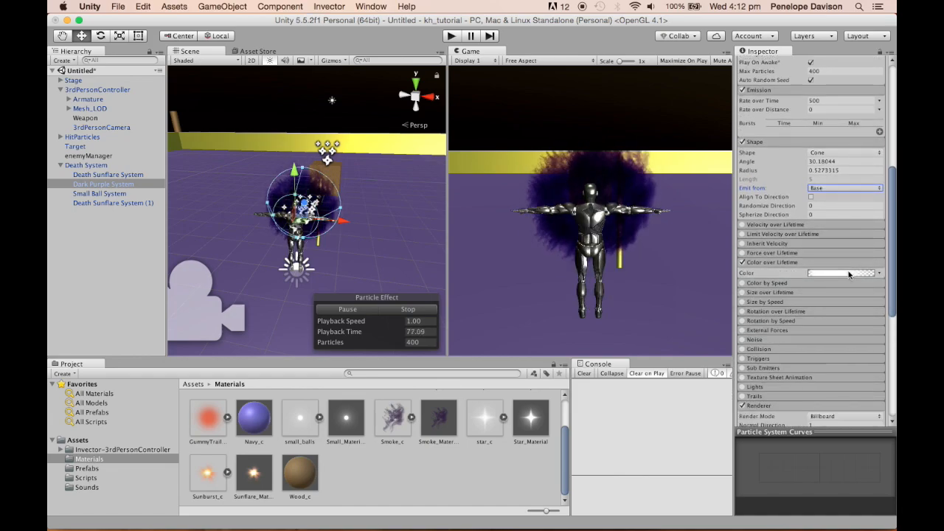
pyautogui.click(848, 271)
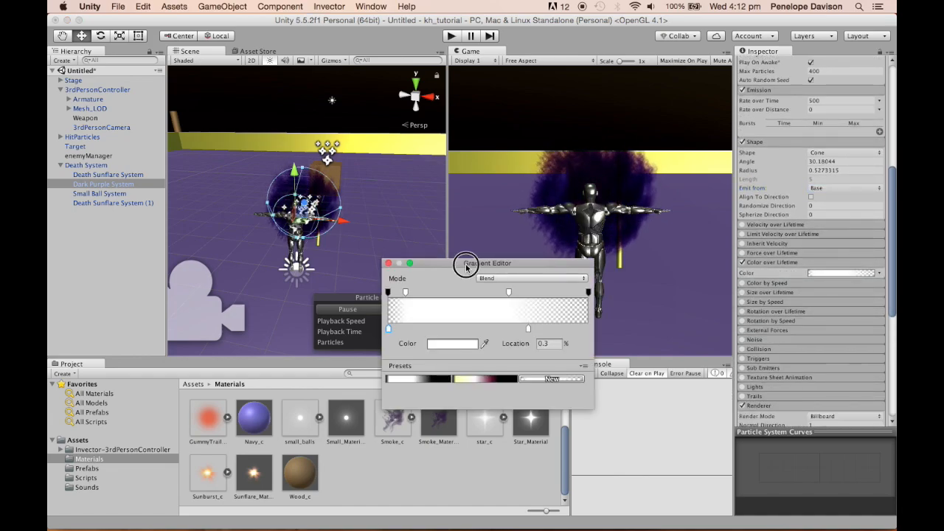
pyautogui.moveTo(466, 263)
pyautogui.mouseDown()
pyautogui.moveTo(465, 239)
pyautogui.moveTo(454, 268)
pyautogui.mouseUp()
pyautogui.scroll(10, 841, 158)
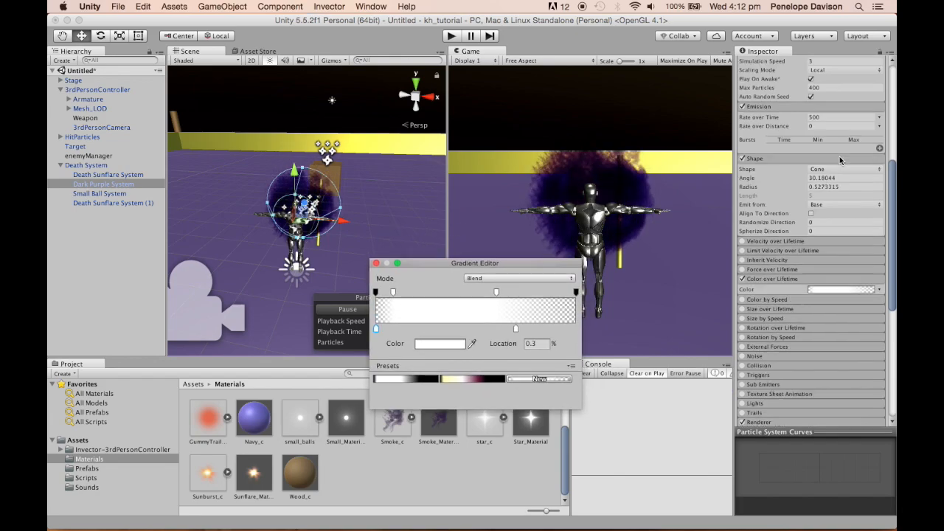
pyautogui.click(376, 264)
# Step: Check the shader assigned to Smoke_Material
pyautogui.click(438, 419)
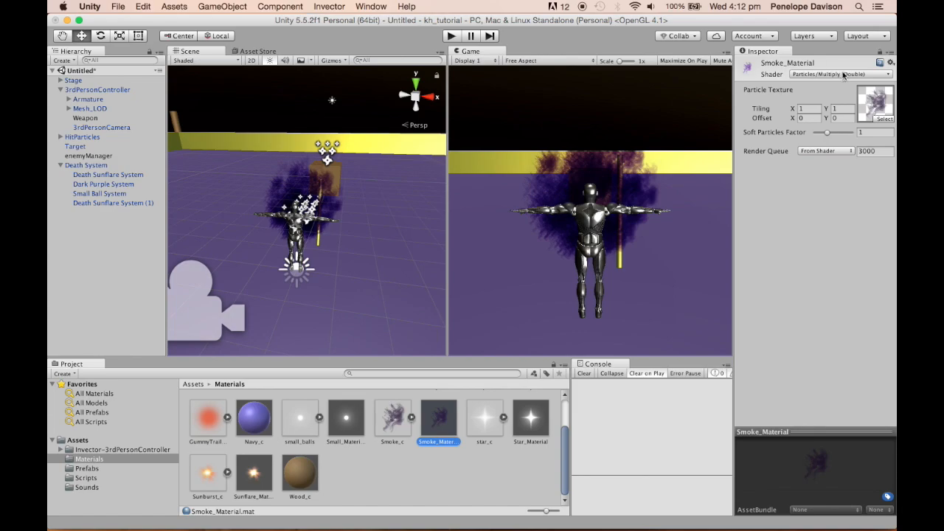
pyautogui.click(833, 74)
pyautogui.click(841, 76)
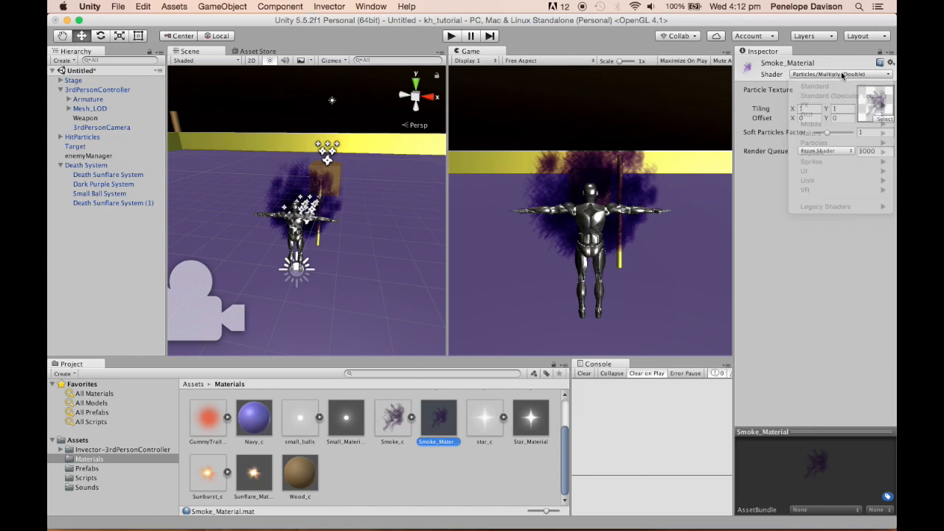
# Step: Reopen the Dark Purple System's Color over Lifetime gradient and check the color of its first color key
pyautogui.click(102, 185)
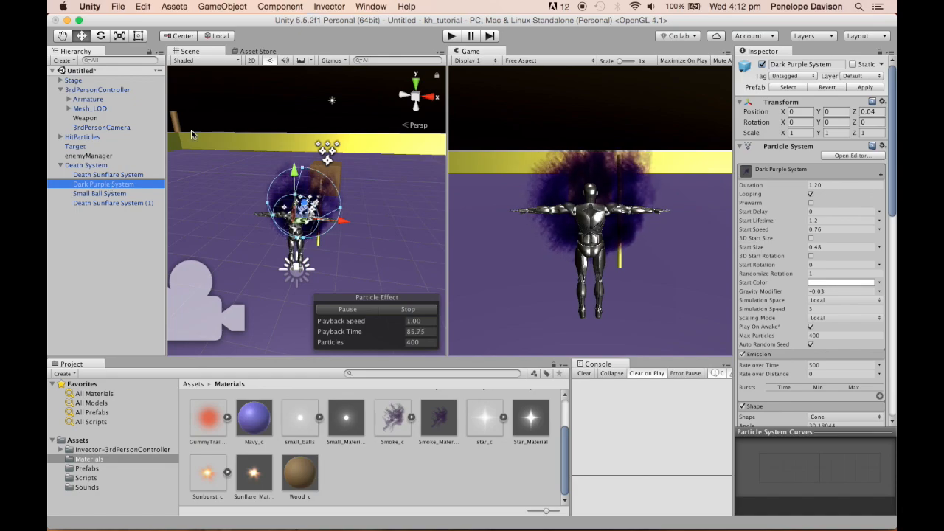
pyautogui.scroll(-10, 790, 297)
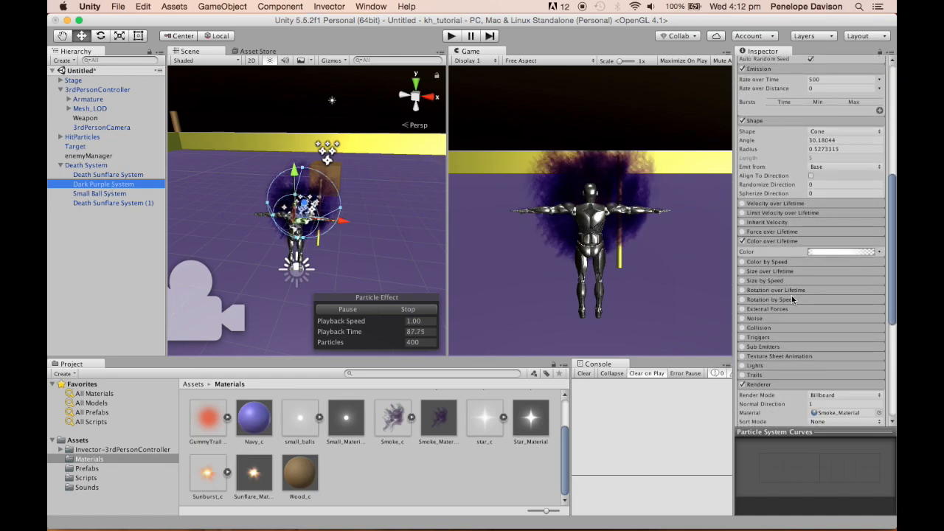
pyautogui.click(840, 251)
pyautogui.click(377, 330)
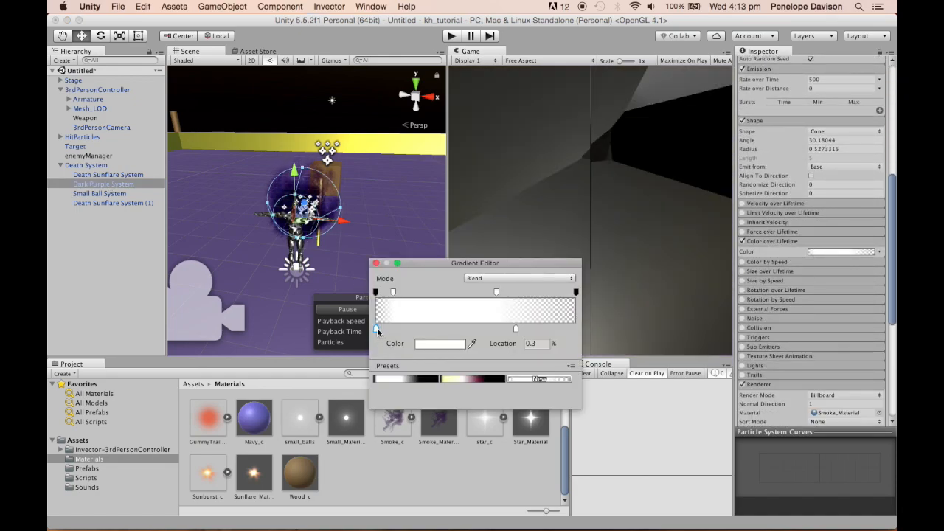
pyautogui.doubleClick(377, 330)
pyautogui.click(54, 19)
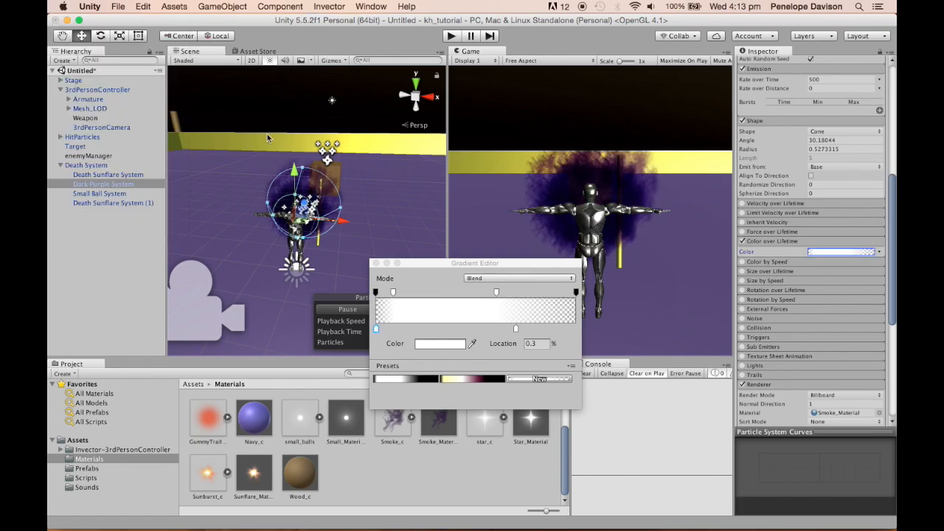
# Step: Apply the black-white-black preset to the Color over Lifetime gradient and inspect the smoke in the scene
pyautogui.click(409, 383)
pyautogui.click(407, 378)
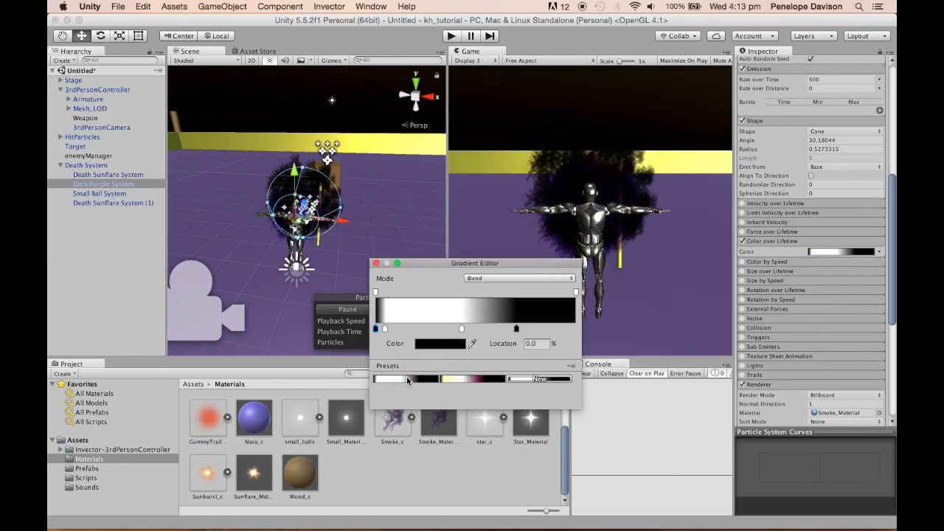
pyautogui.moveTo(549, 197); pyautogui.dragTo(646, 161)
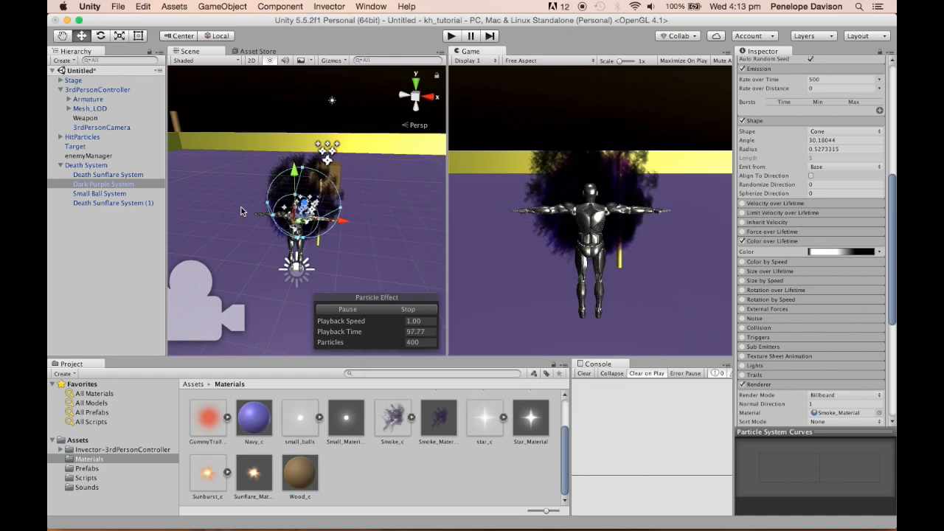
pyautogui.keyDown('alt'); pyautogui.moveTo(240, 212); pyautogui.dragTo(289, 211); pyautogui.keyUp('alt')
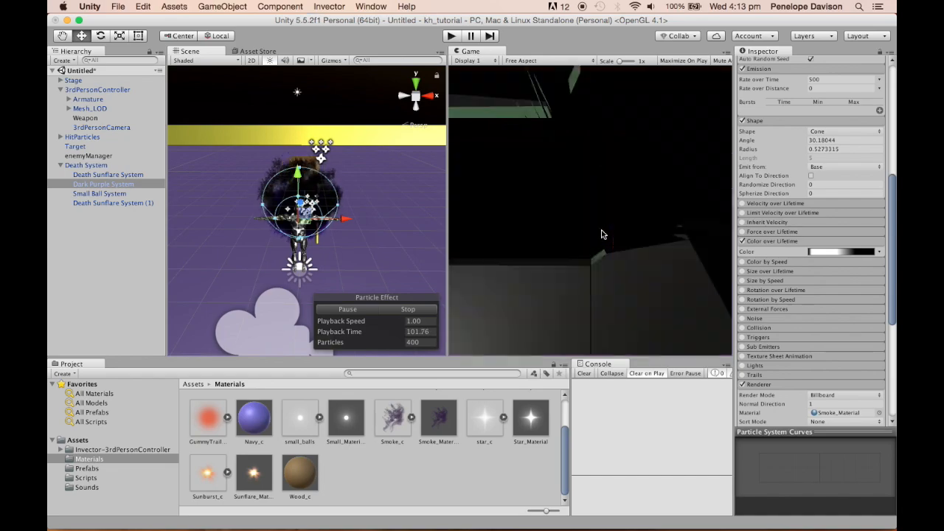
pyautogui.keyDown('alt'); pyautogui.moveTo(382, 228); pyautogui.dragTo(347, 230); pyautogui.keyUp('alt')
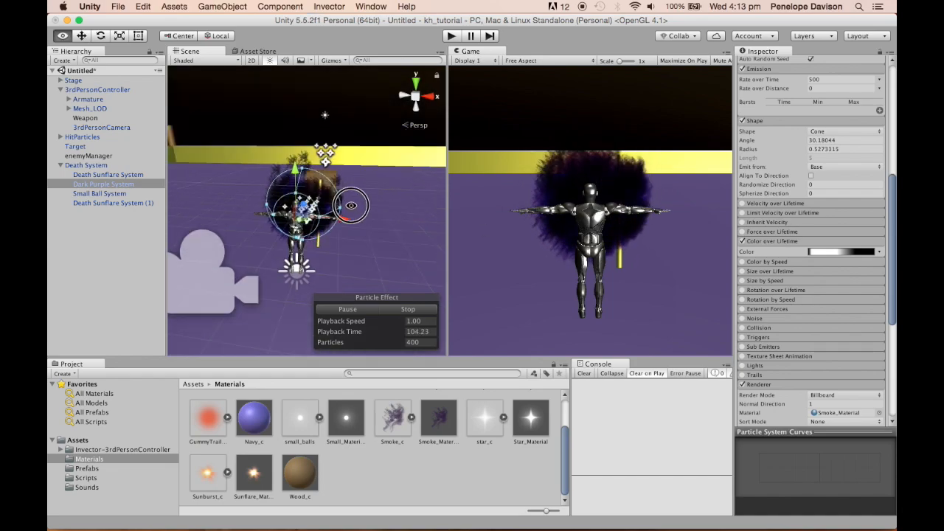
# Step: Reduce the gradient's color keys to a white one at the start and a black one at 100%
pyautogui.click(833, 255)
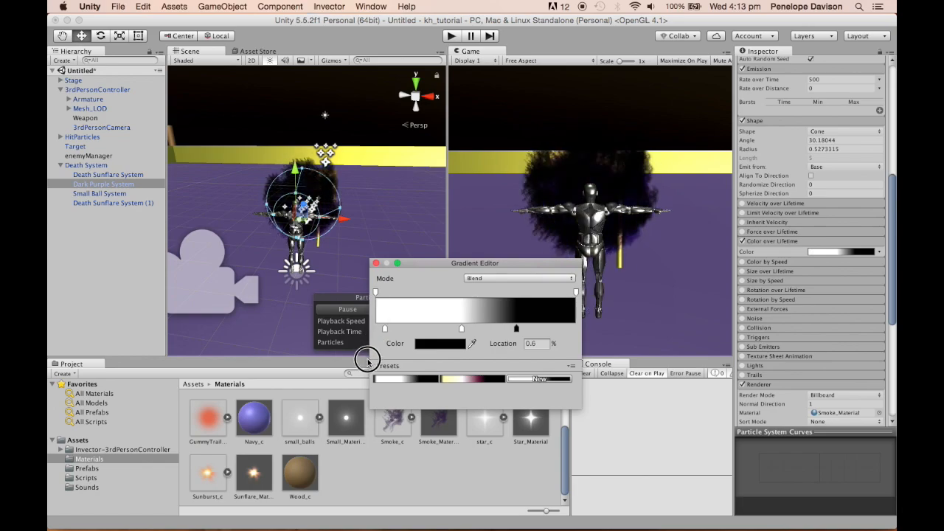
pyautogui.moveTo(367, 360); pyautogui.dragTo(349, 329)
pyautogui.click(385, 332)
pyautogui.click(462, 332)
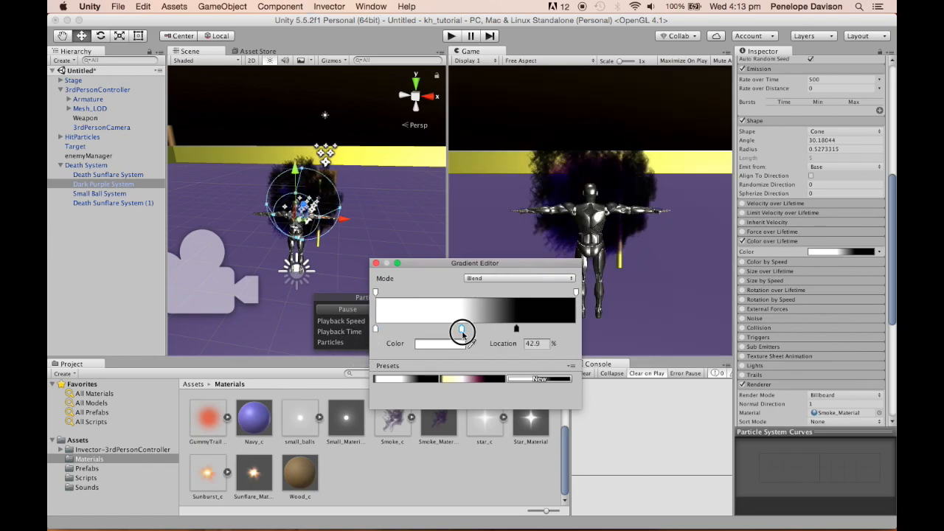
pyautogui.moveTo(463, 333); pyautogui.dragTo(460, 372)
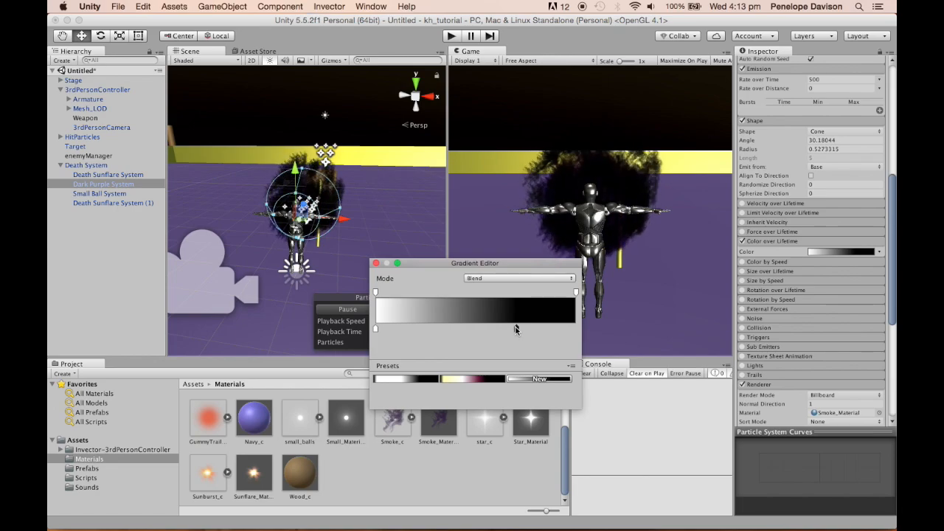
pyautogui.moveTo(515, 330); pyautogui.dragTo(576, 330)
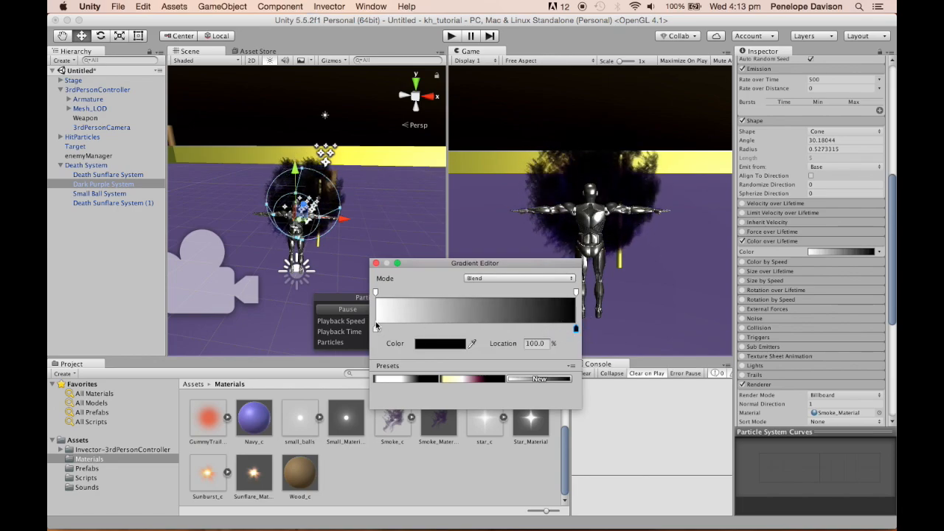
# Step: Add alpha keys at 10% and 87.9% to the gradient, and set the alpha of both end keys to 0
pyautogui.moveTo(376, 293)
pyautogui.mouseDown()
pyautogui.moveTo(407, 294)
pyautogui.moveTo(365, 299)
pyautogui.mouseUp()
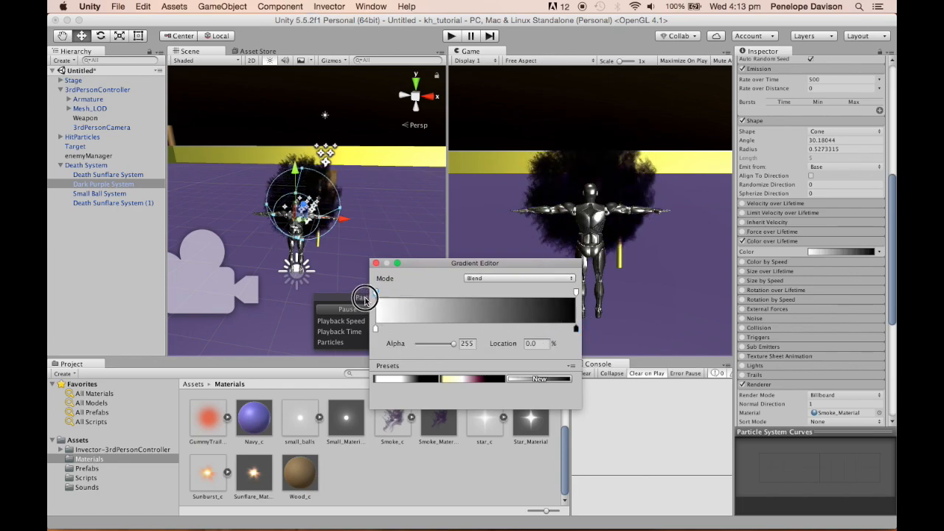
pyautogui.click(376, 329)
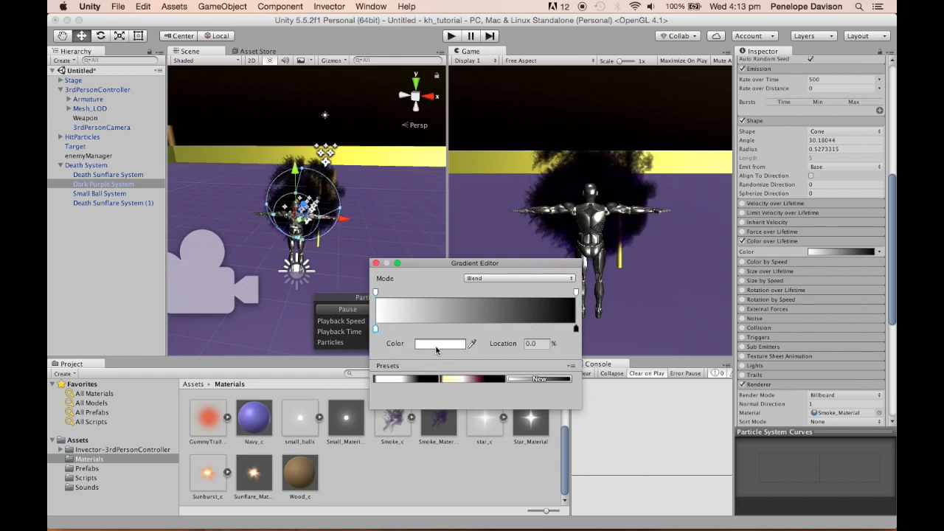
pyautogui.click(396, 293)
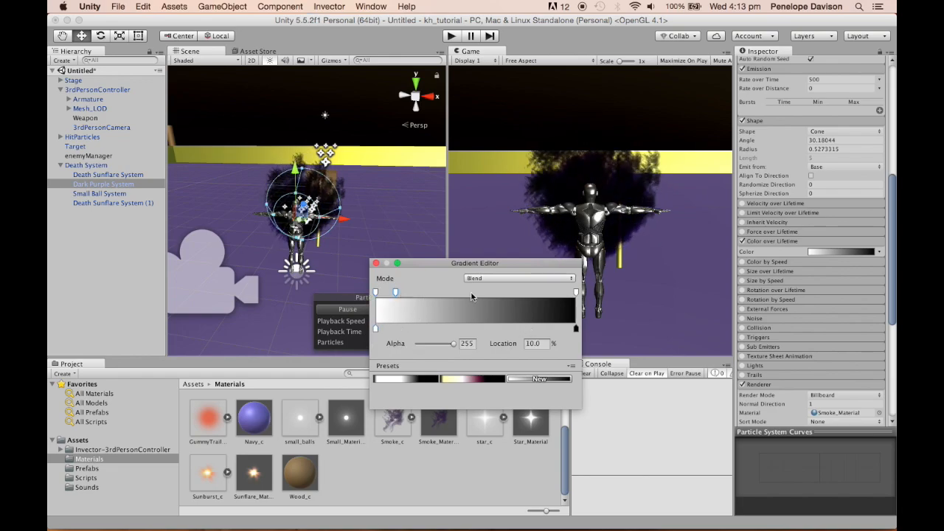
pyautogui.click(552, 292)
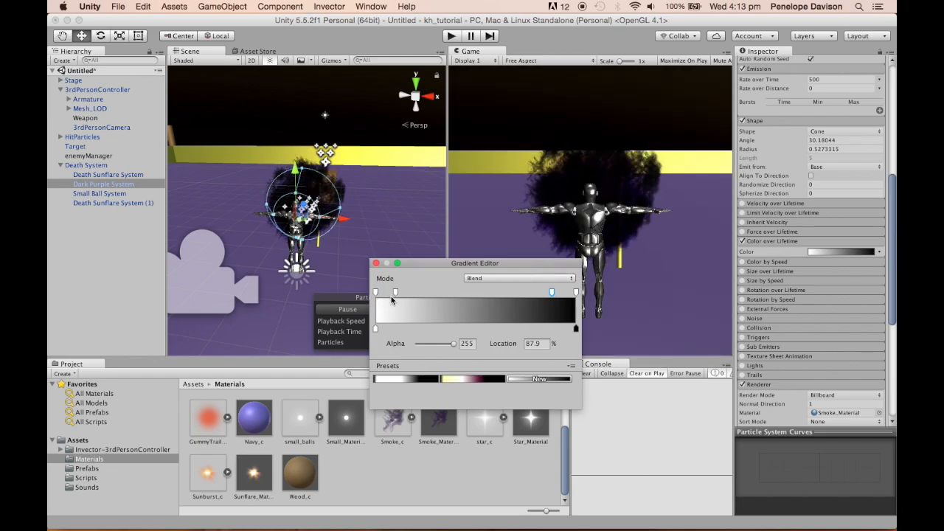
pyautogui.click(375, 292)
pyautogui.moveTo(402, 344); pyautogui.dragTo(376, 344)
pyautogui.click(576, 293)
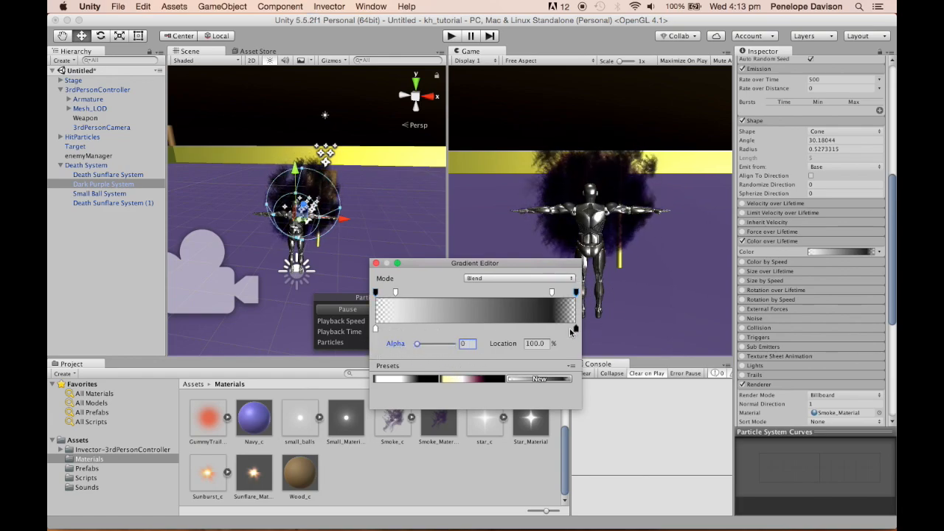
# Step: Remove the gradient's black end color key, and move the inner alpha keys to 77.6% and 9.1%
pyautogui.click(576, 329)
pyautogui.click(440, 343)
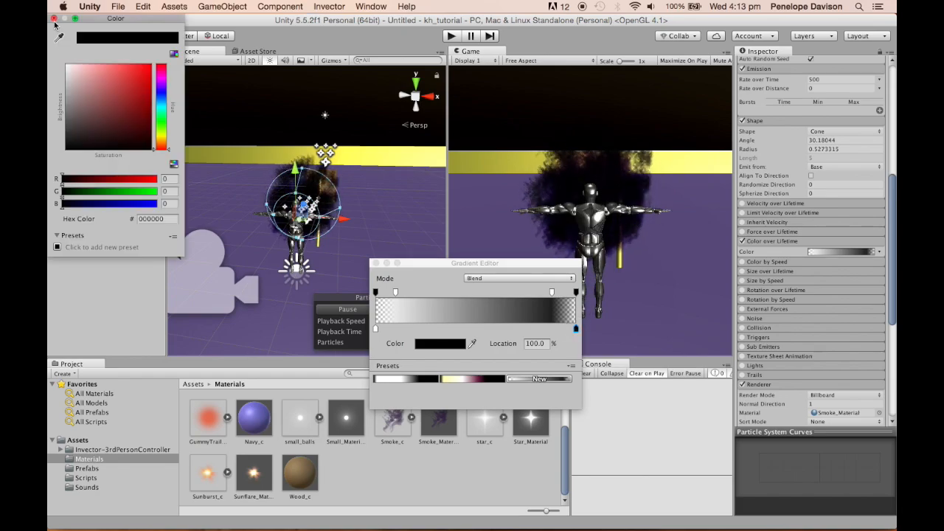
pyautogui.click(53, 17)
pyautogui.moveTo(575, 329); pyautogui.dragTo(577, 376)
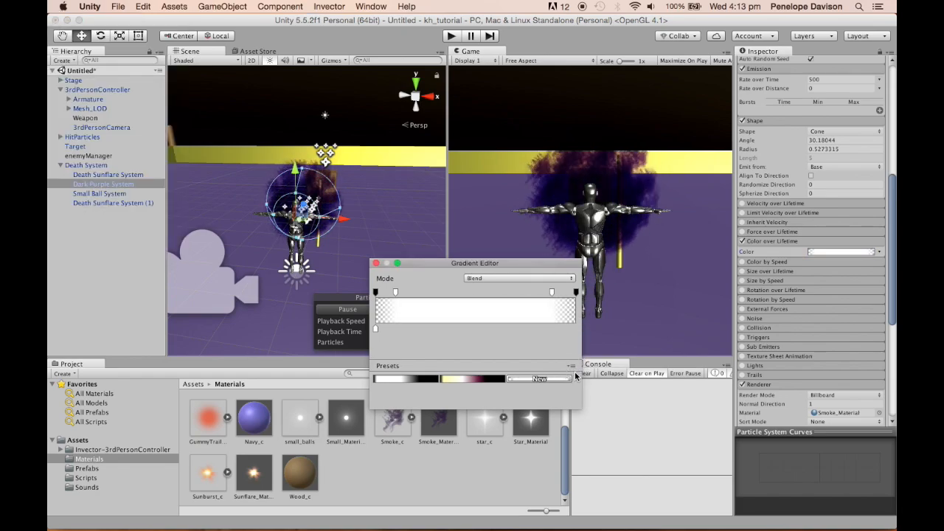
pyautogui.moveTo(551, 292); pyautogui.dragTo(531, 293)
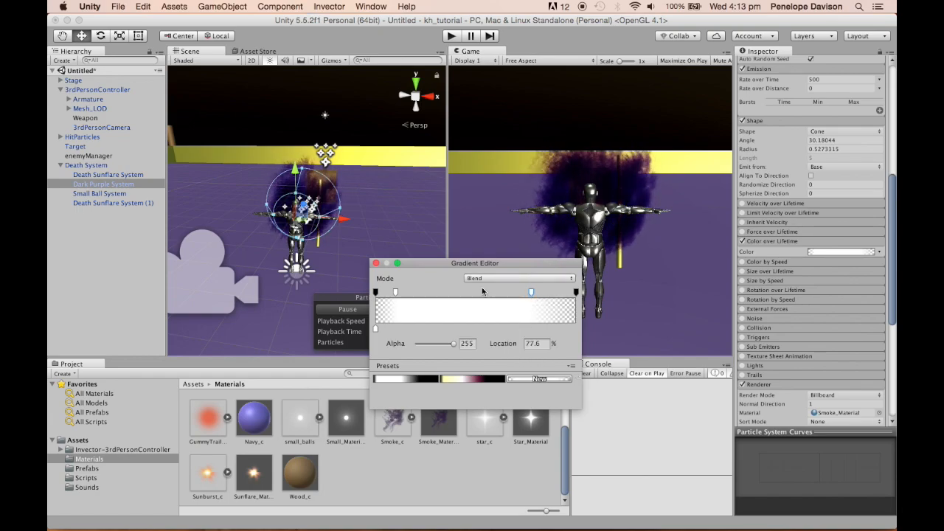
pyautogui.click(395, 295)
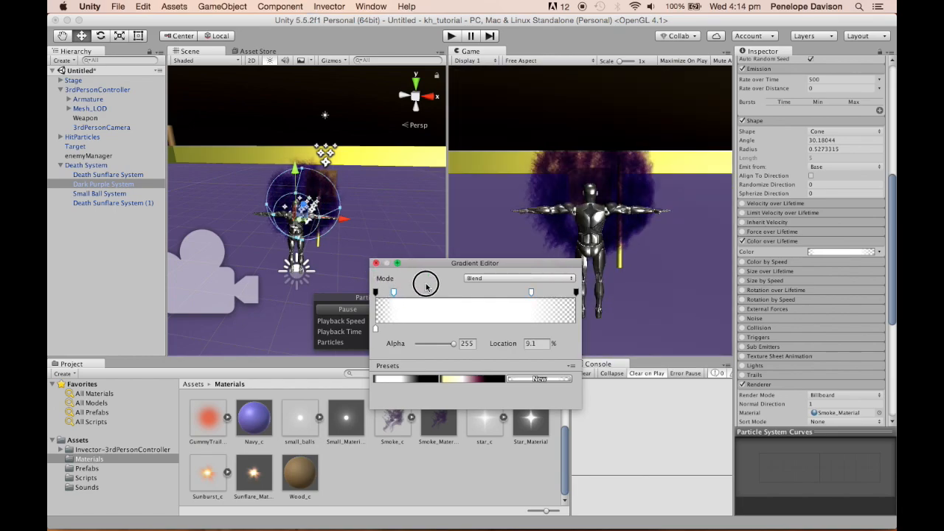
# Step: Check the color of the remaining color key and close the gradient editor
pyautogui.click(376, 329)
pyautogui.click(435, 343)
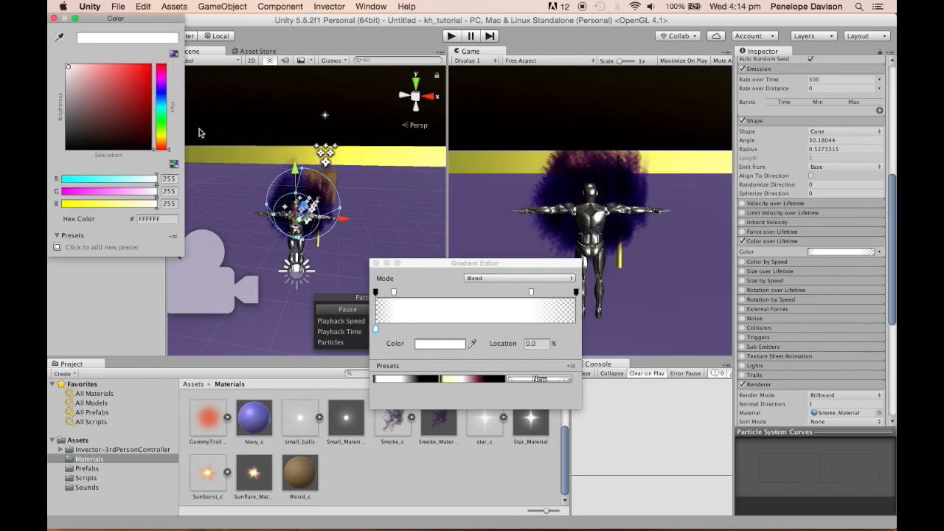
pyautogui.click(55, 18)
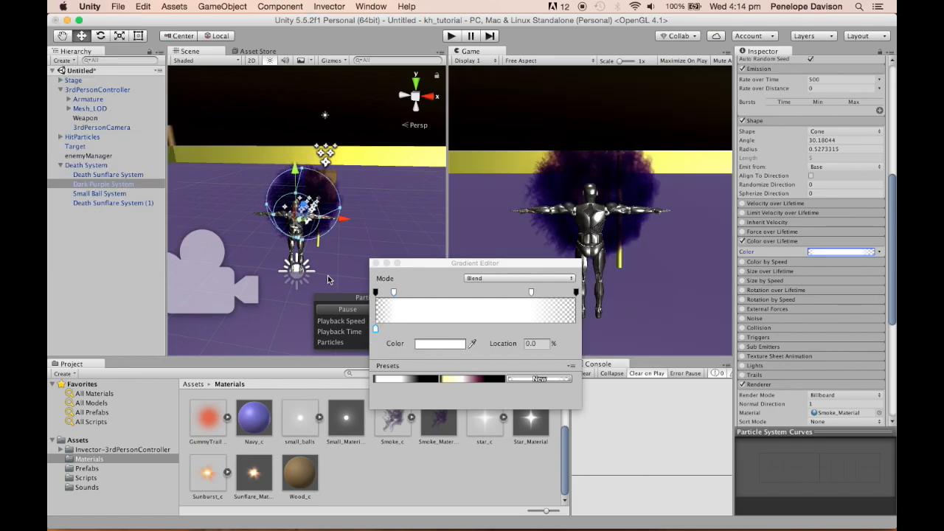
pyautogui.click(377, 264)
# Step: Try lowering the alpha of the Dark Purple System's Start Color, and return it to 255
pyautogui.scroll(5, 811, 327)
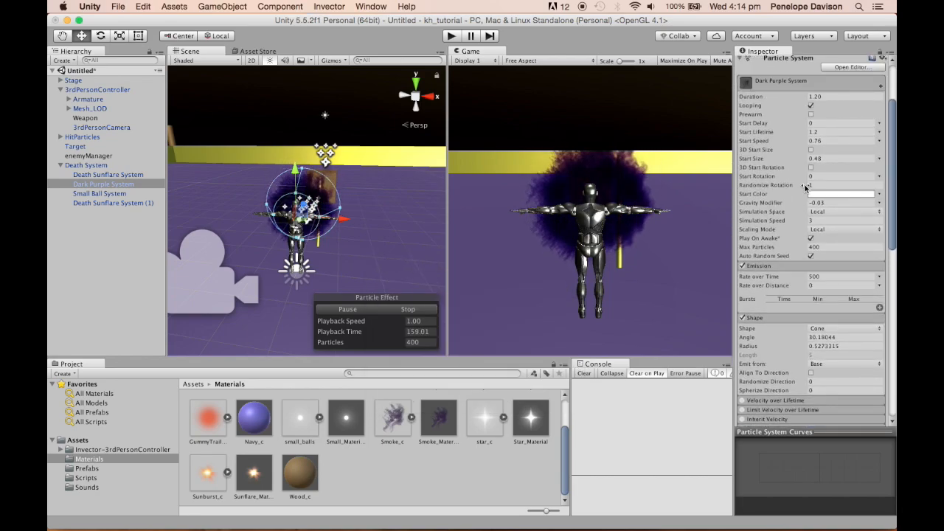
pyautogui.click(818, 195)
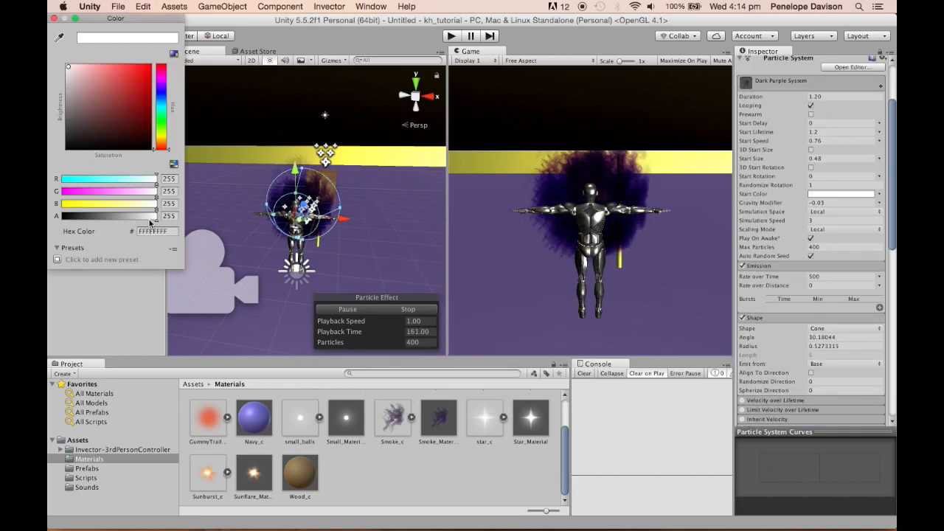
pyautogui.moveTo(135, 219); pyautogui.dragTo(163, 229)
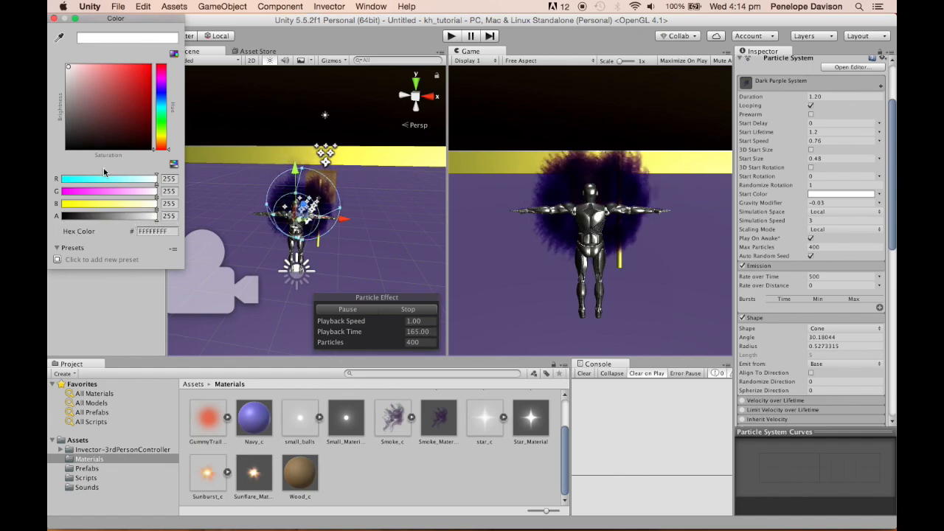
# Step: Recheck the color and alpha keys of the Dark Purple System's Color over Lifetime gradient, and close the gradient editor
pyautogui.click(53, 18)
pyautogui.scroll(-5, 836, 331)
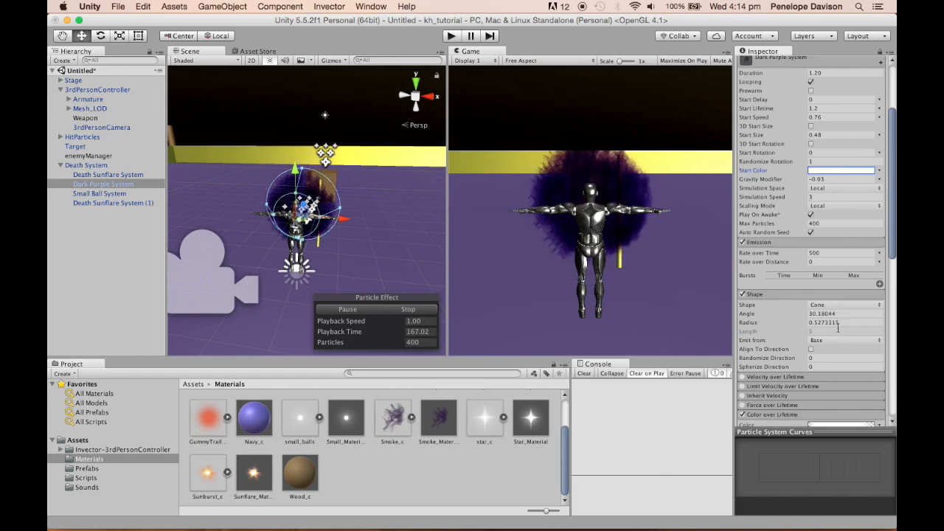
pyautogui.click(833, 274)
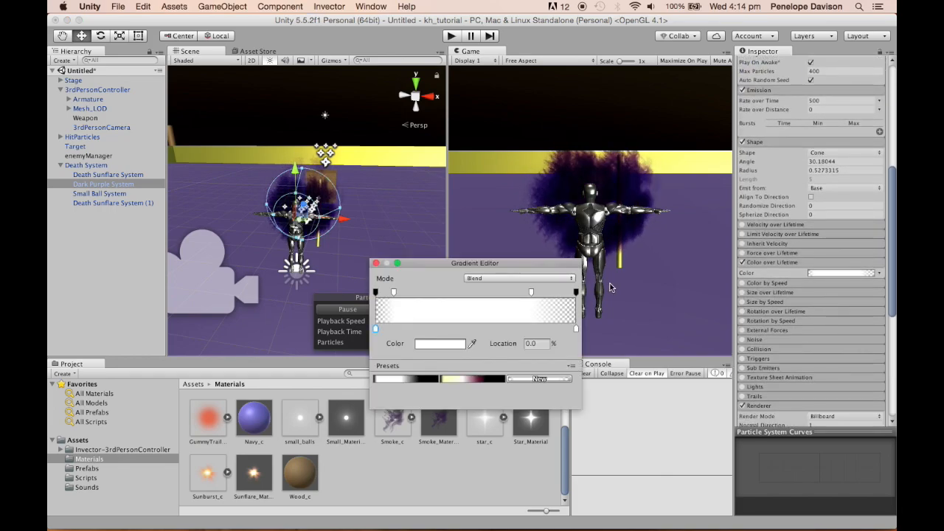
pyautogui.click(440, 343)
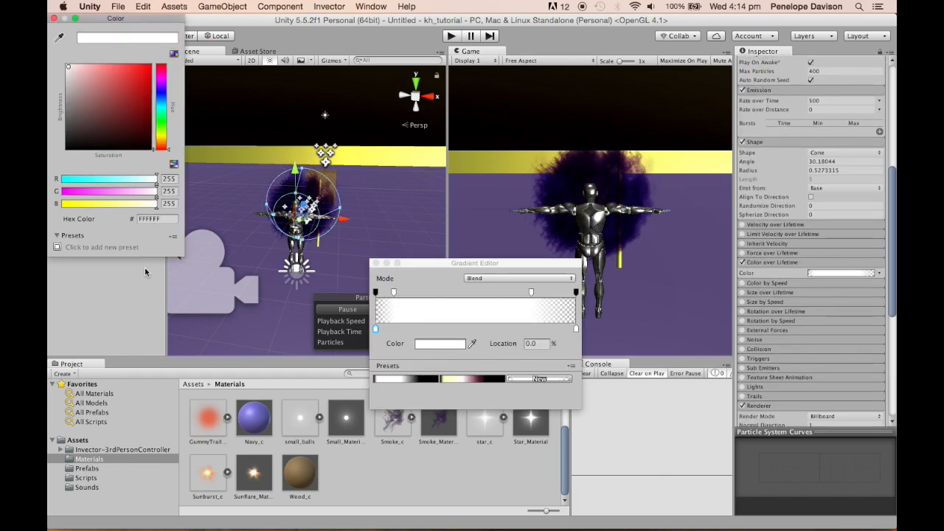
pyautogui.click(54, 19)
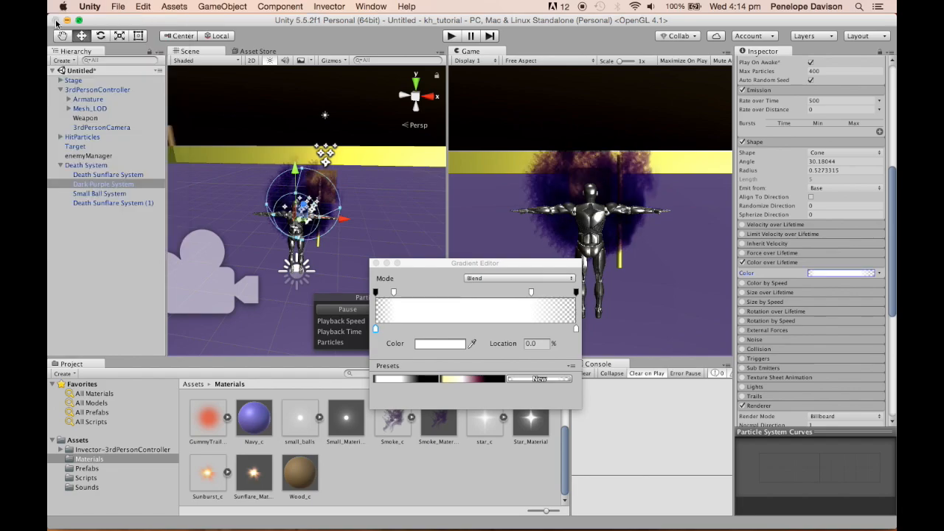
pyautogui.click(376, 292)
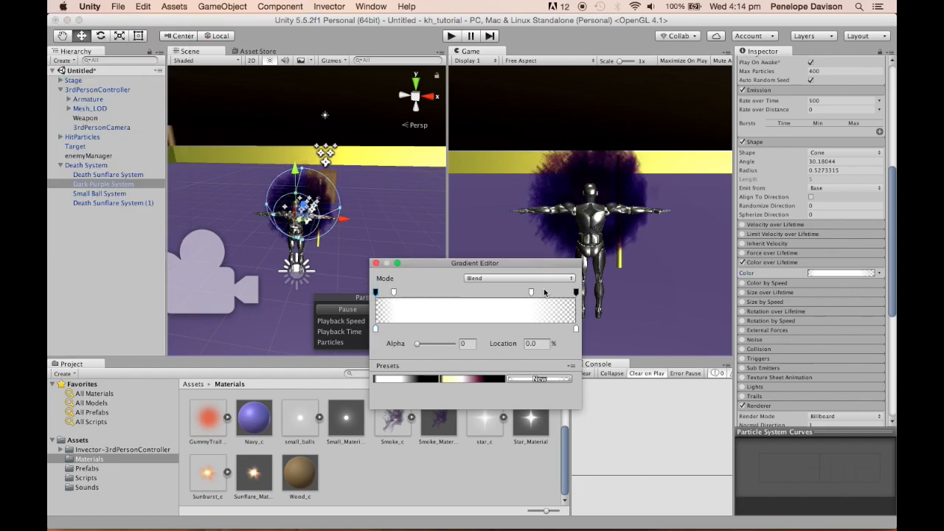
pyautogui.click(375, 263)
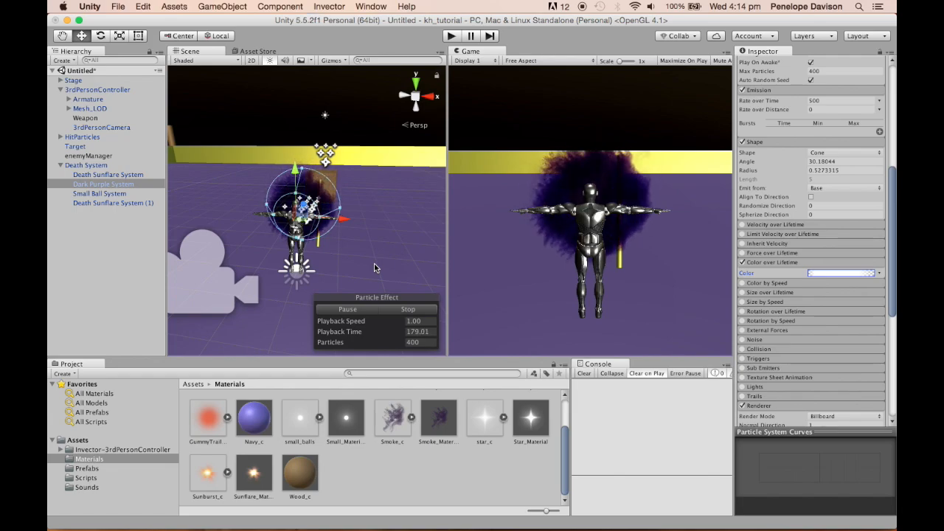
# Step: Review the remaining Dark Purple System settings, including its Renderer material and the Effects_Self_Destruct script
pyautogui.scroll(3, 778, 342)
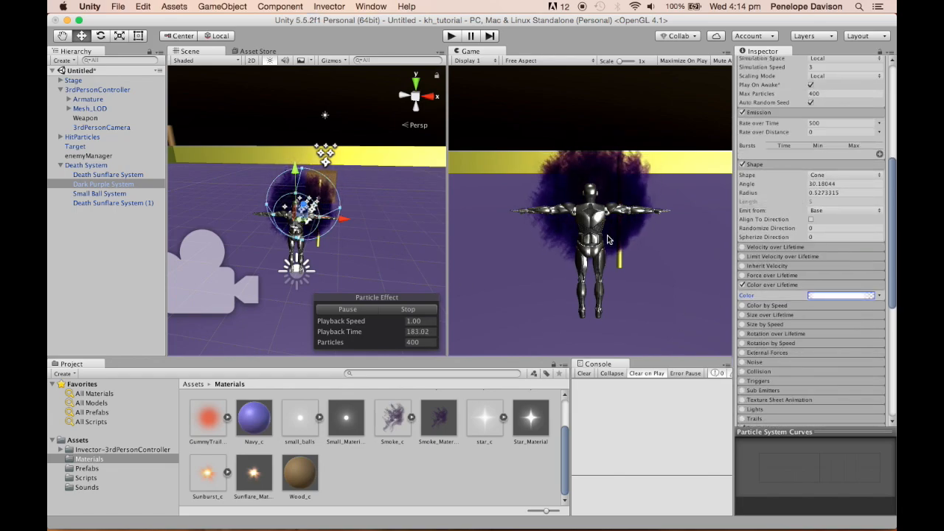
pyautogui.scroll(3, 848, 184)
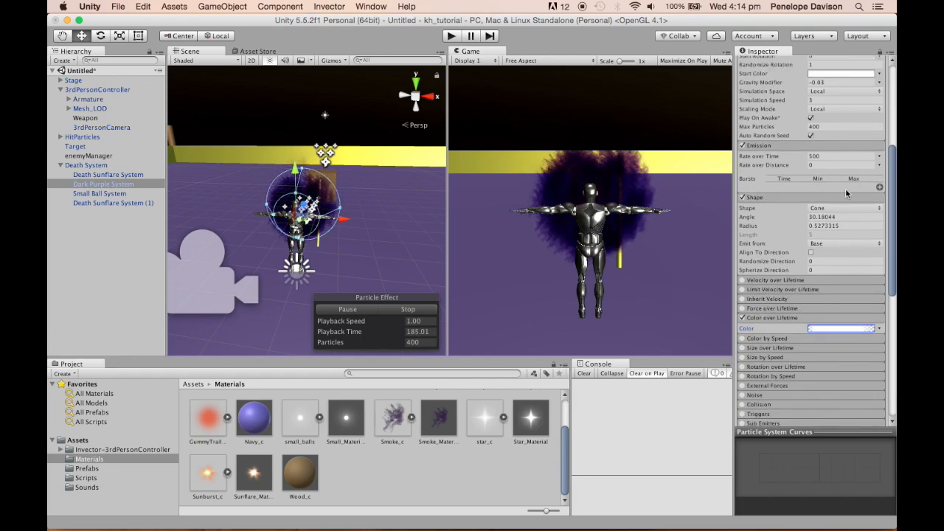
pyautogui.scroll(-10, 820, 294)
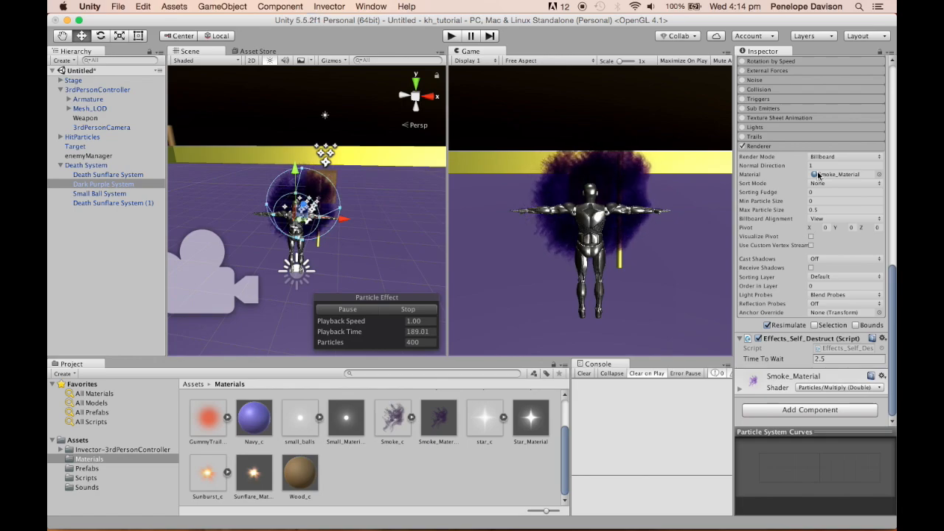
pyautogui.scroll(2, 774, 240)
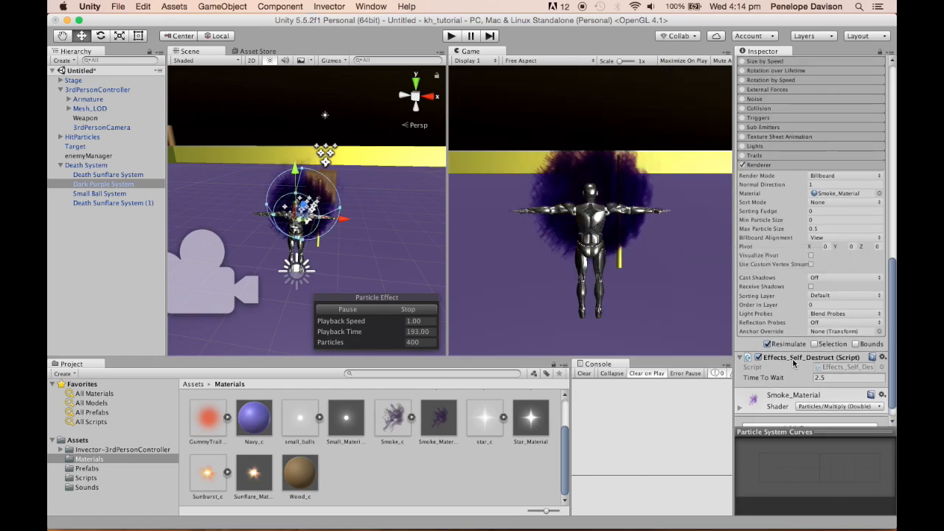
# Step: Try adding the Enemy_Spawn_Script component to the Death System, and undo the addition
pyautogui.click(95, 165)
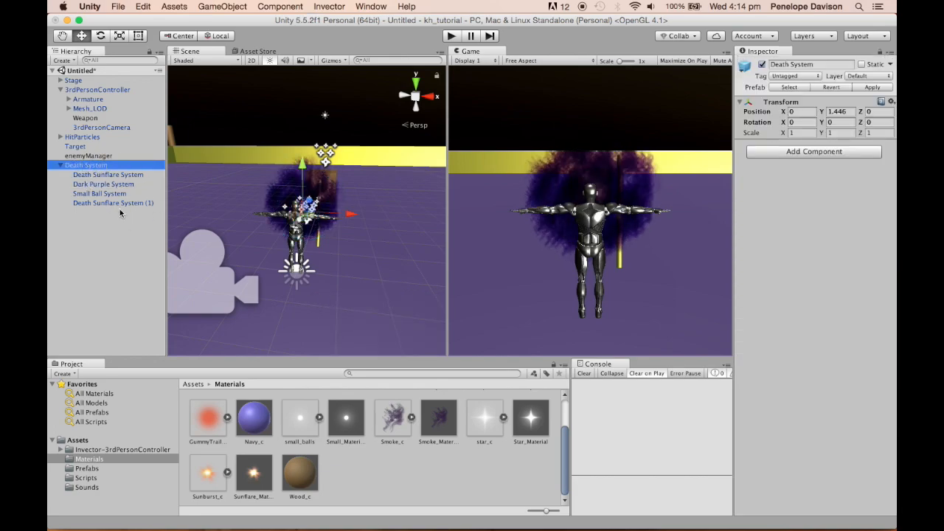
pyautogui.click(770, 153)
pyautogui.write('enem')
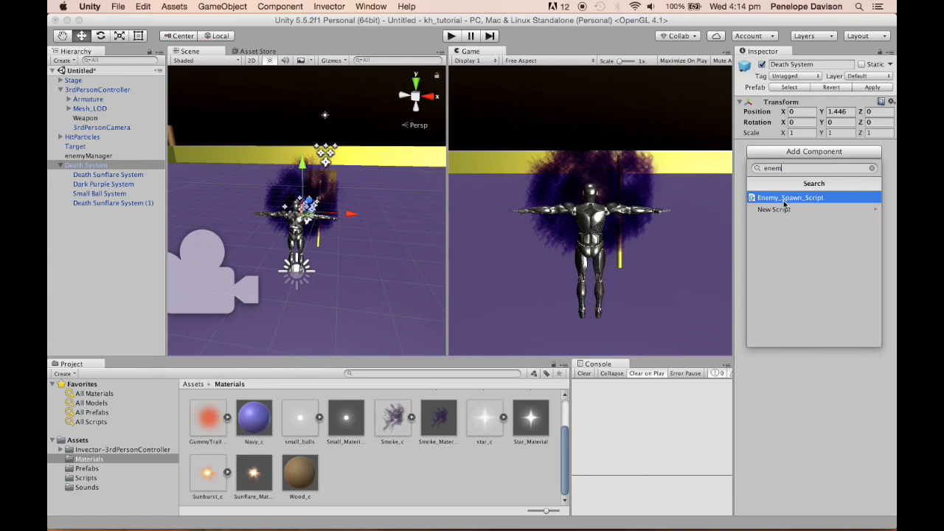
pyautogui.click(784, 201)
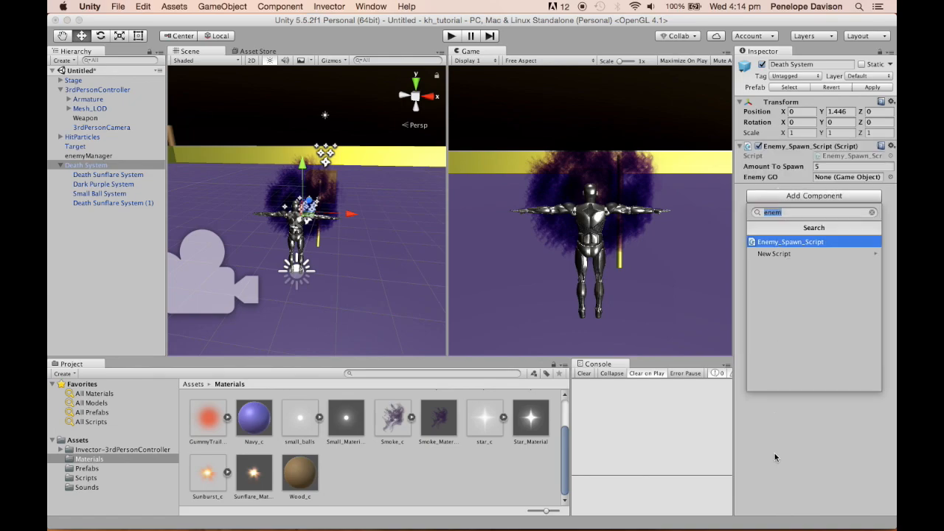
pyautogui.click(803, 452)
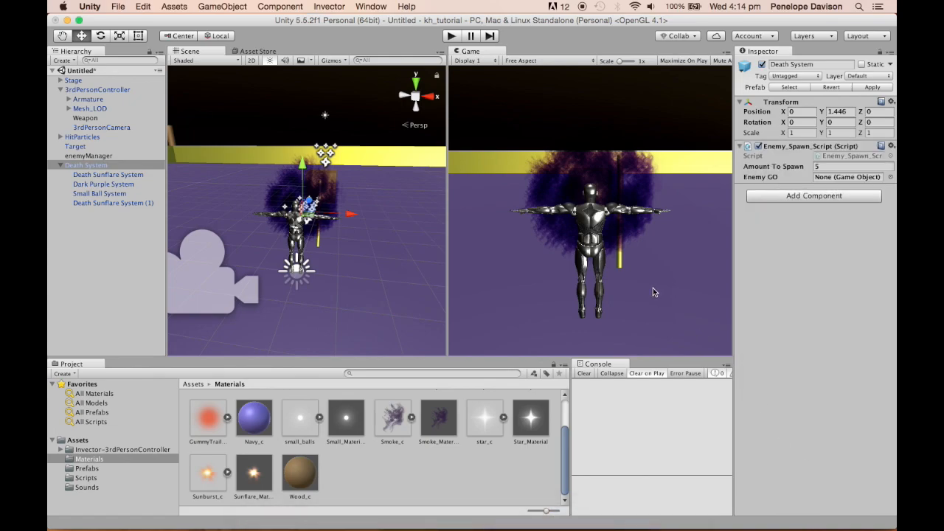
pyautogui.press('super+z')
# Step: Add the Effects_Self_Destruct script to the Death System and set its Time To Wait to 2
pyautogui.click(833, 154)
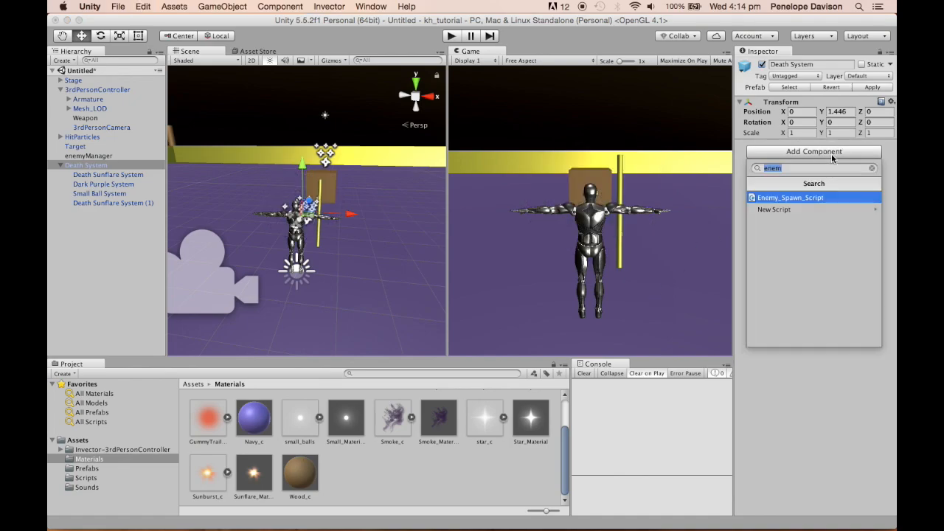
pyautogui.write('des')
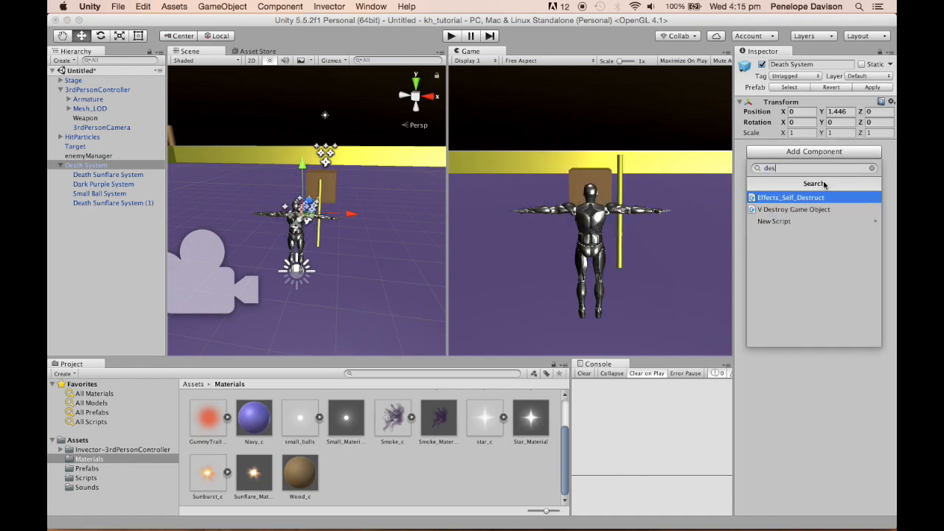
pyautogui.click(815, 198)
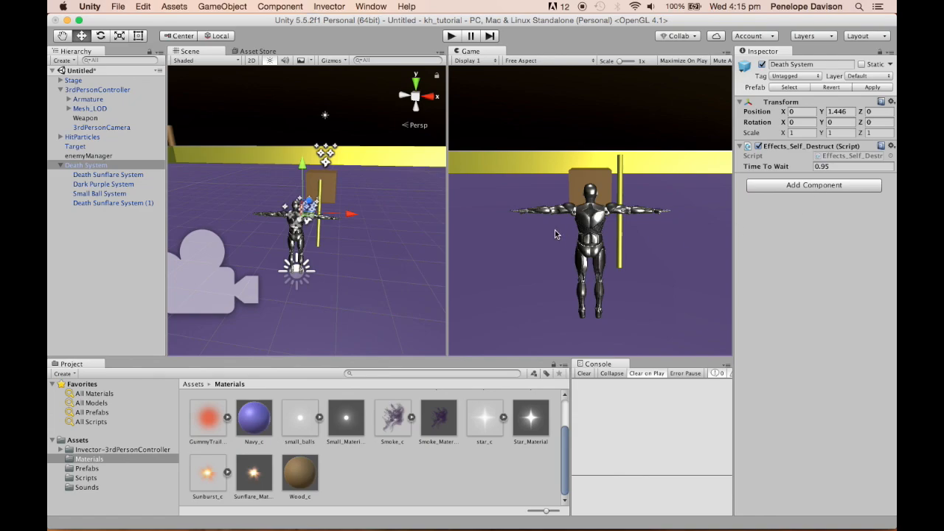
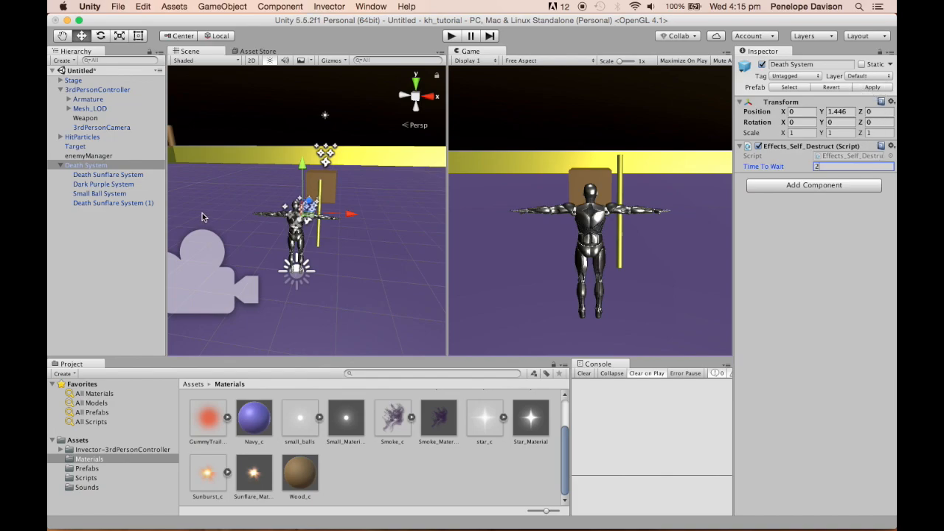
# Step: Look through the Death Sunflare System's settings, and turn off Looping on the Dark Purple System
pyautogui.click(107, 174)
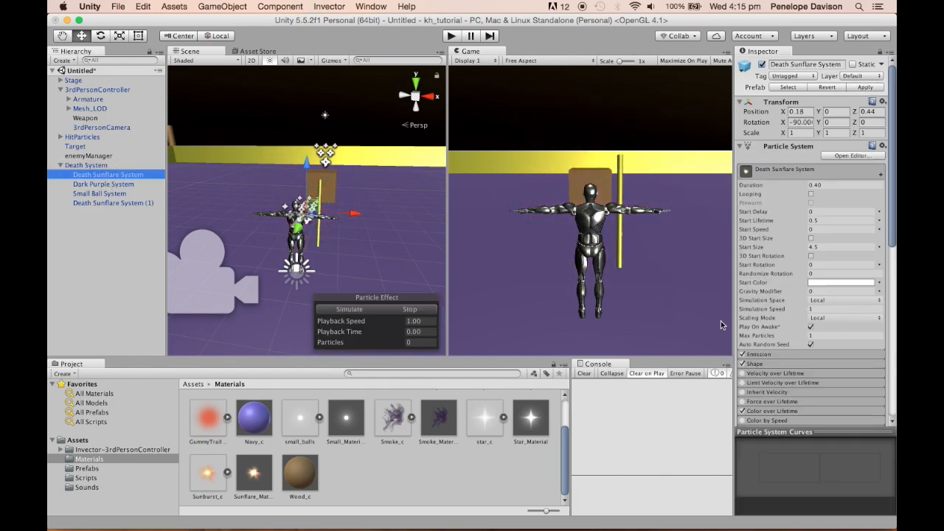
pyautogui.scroll(-10, 809, 309)
pyautogui.scroll(10, 809, 311)
pyautogui.click(103, 184)
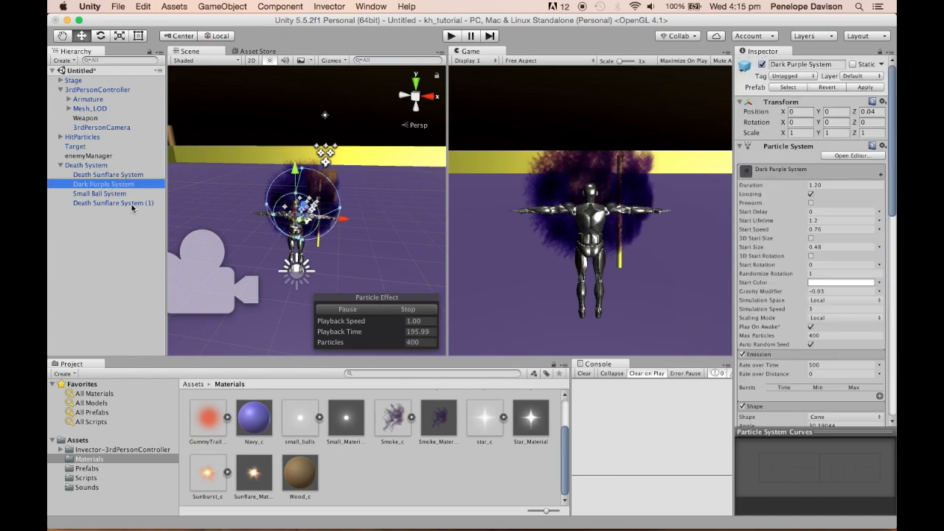
pyautogui.click(812, 194)
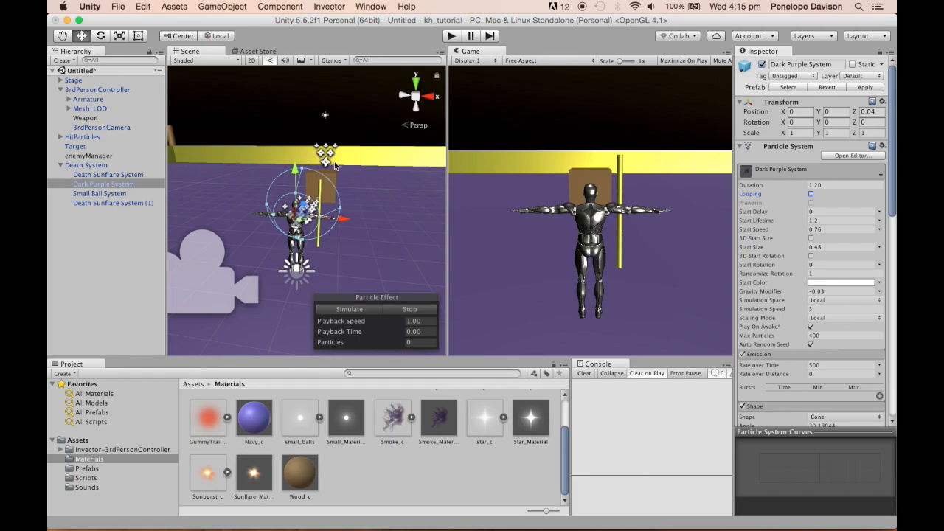
# Step: Select the Death Sunflare System, and switch to Finder to open the Materials folder inside kh_tutorial's Assets
pyautogui.click(95, 175)
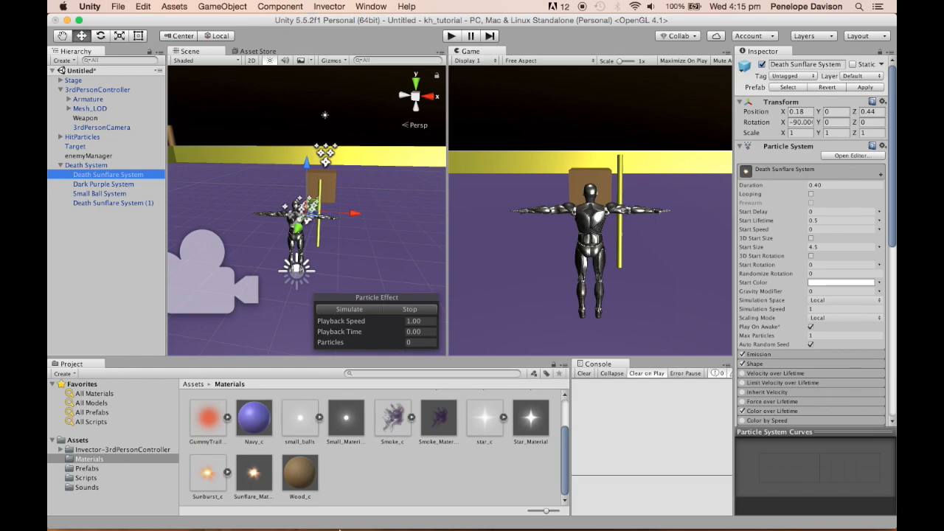
pyautogui.moveTo(295, 520)
pyautogui.click(256, 521)
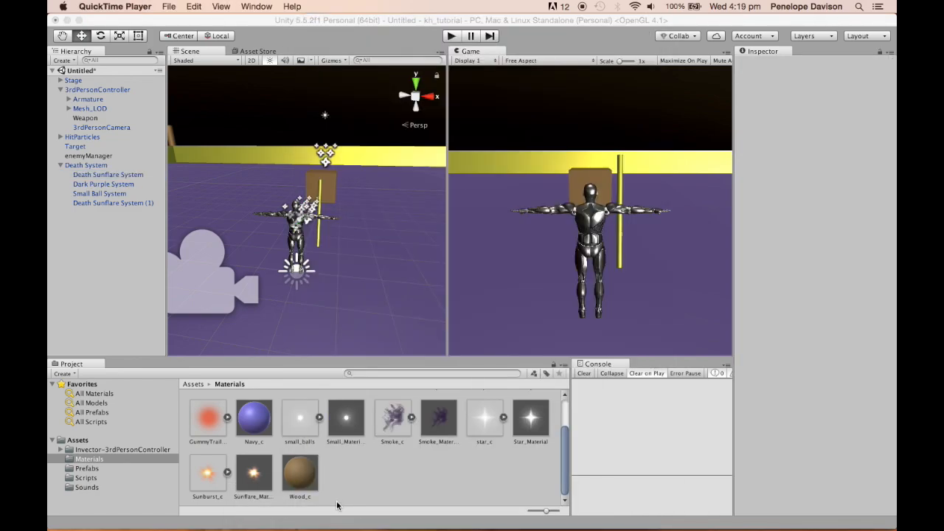
pyautogui.click(141, 172)
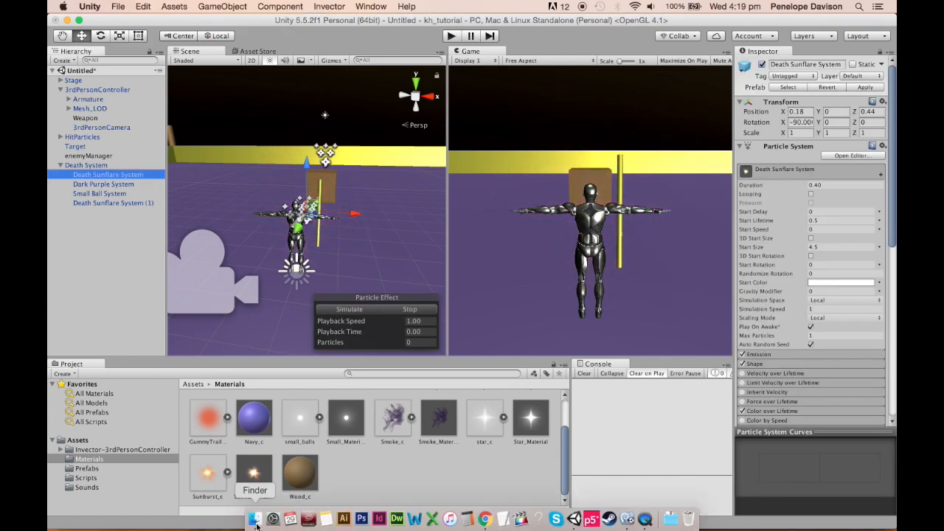
pyautogui.click(255, 519)
pyautogui.click(443, 77)
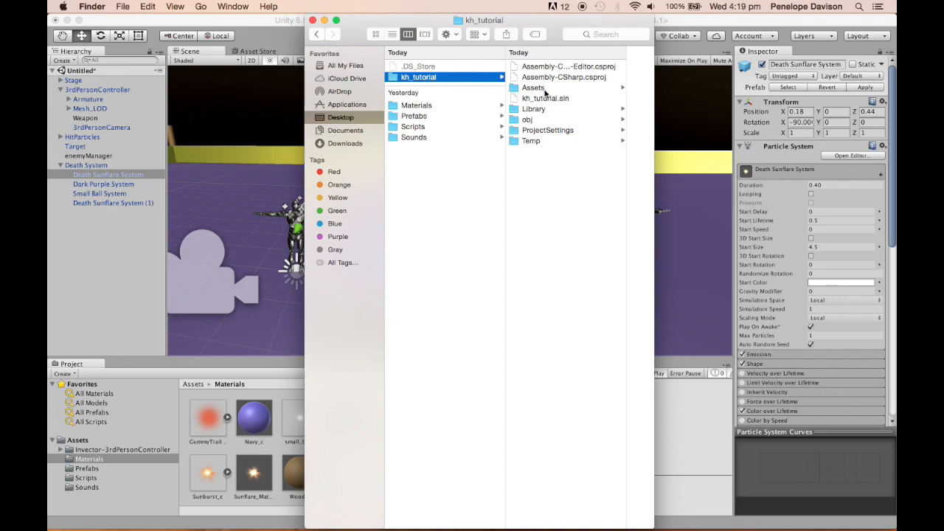
pyautogui.click(535, 88)
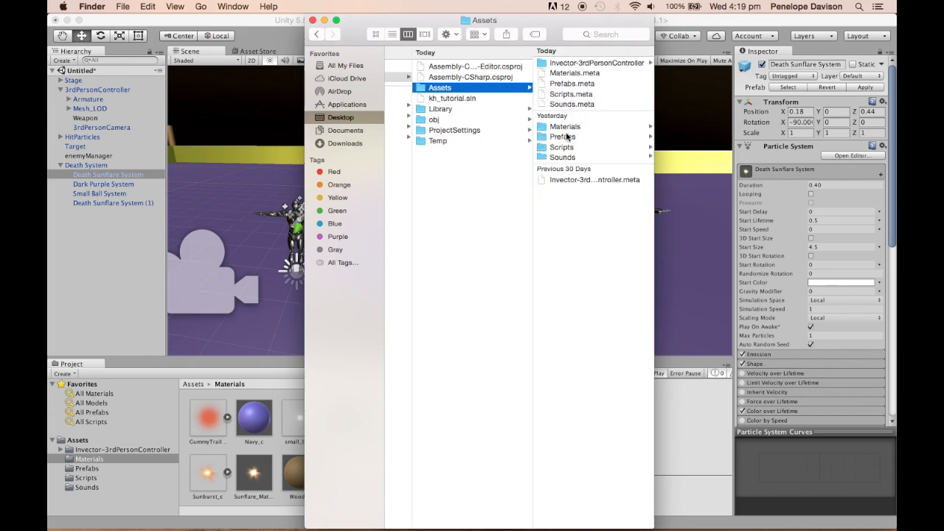
pyautogui.click(564, 127)
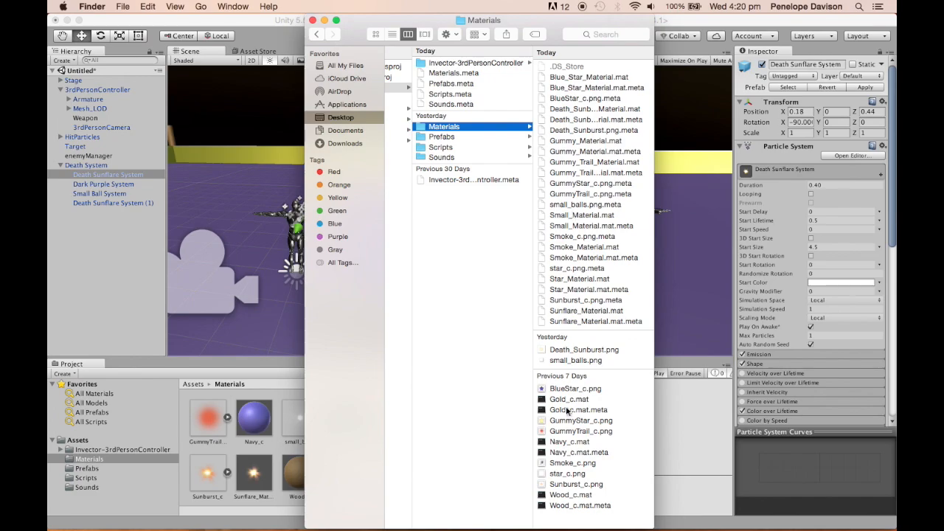
# Step: Preview and compare the Death_Sunburst.png and Sunburst_c.png textures, and close the Finder window
pyautogui.click(575, 352)
pyautogui.press('space')
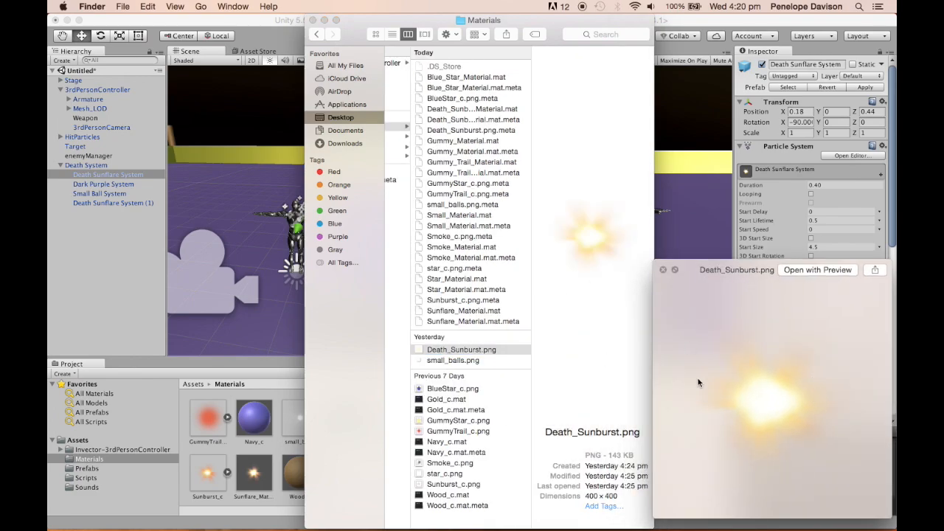
pyautogui.click(446, 484)
pyautogui.click(447, 485)
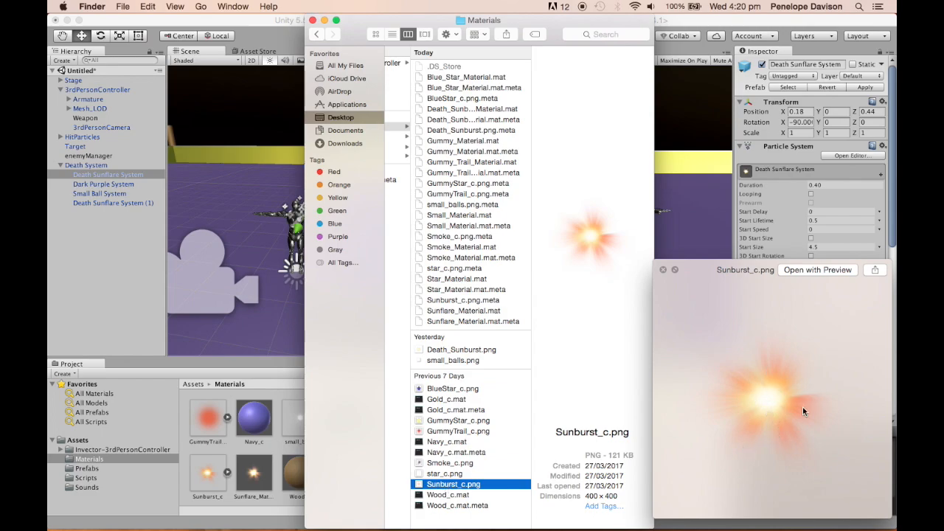
pyautogui.click(455, 352)
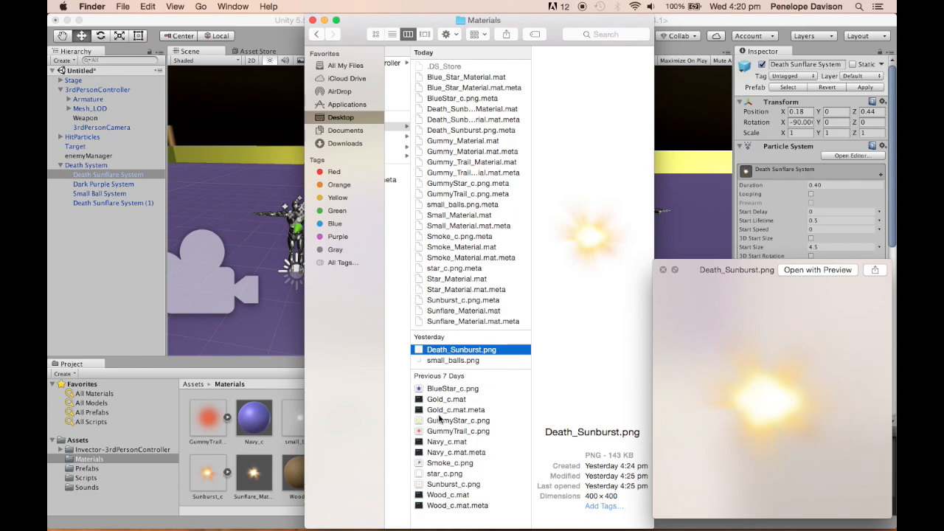
pyautogui.click(440, 485)
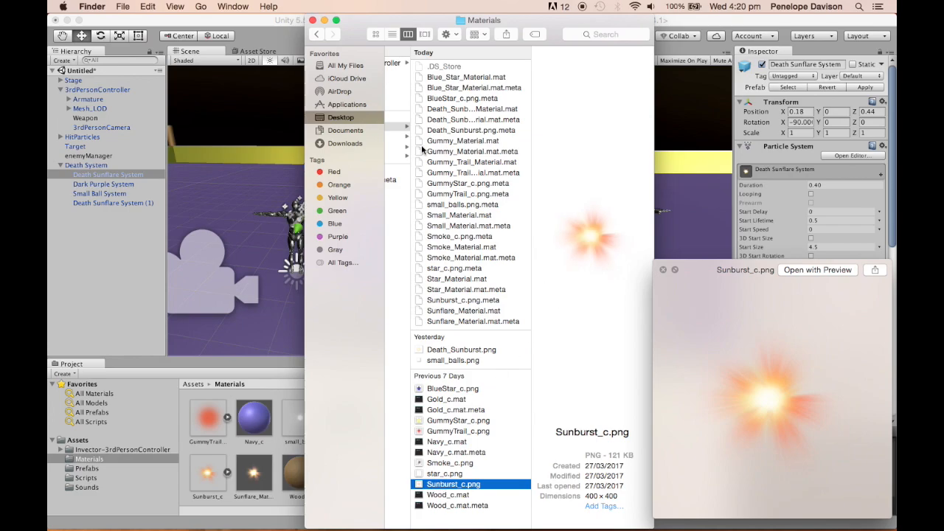
pyautogui.press('space')
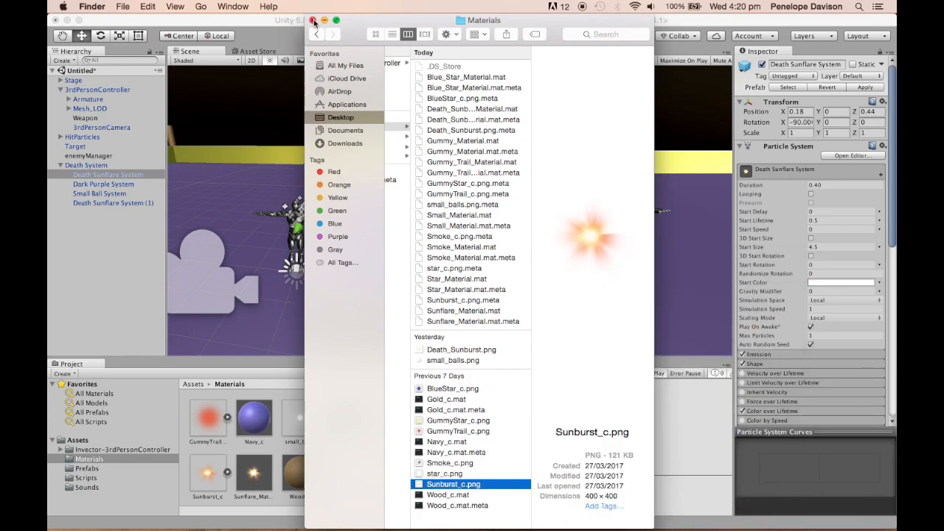
pyautogui.click(313, 20)
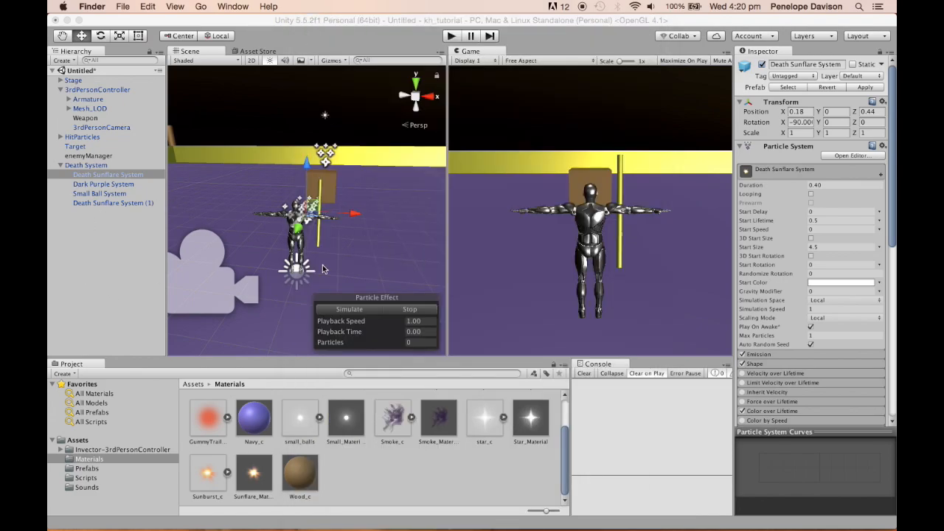
# Step: Turn on Looping for the Death Sunflare System and simulate its particle effect
pyautogui.click(334, 308)
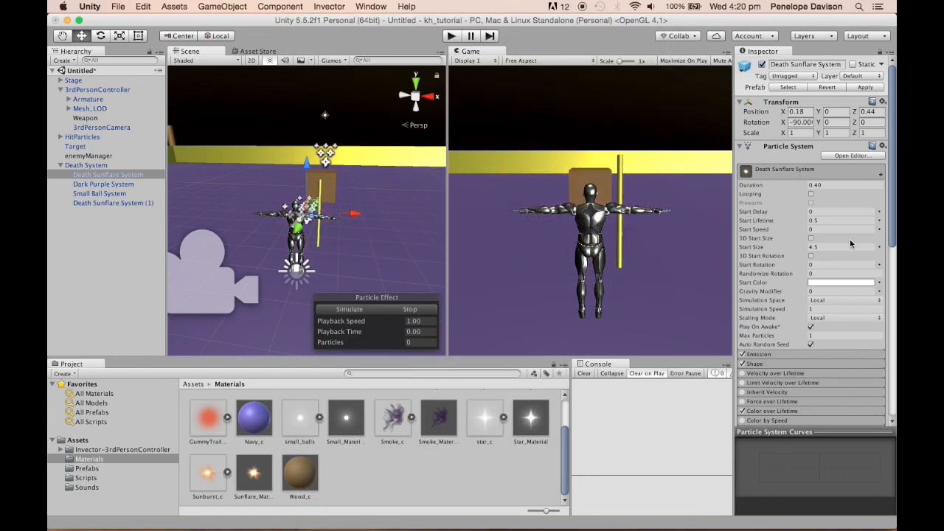
pyautogui.scroll(-5, 850, 239)
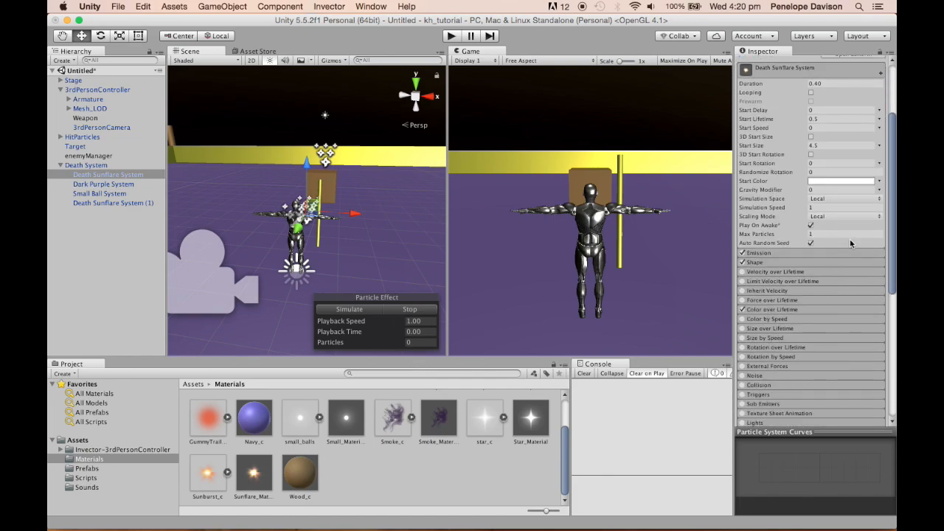
pyautogui.scroll(1, 850, 239)
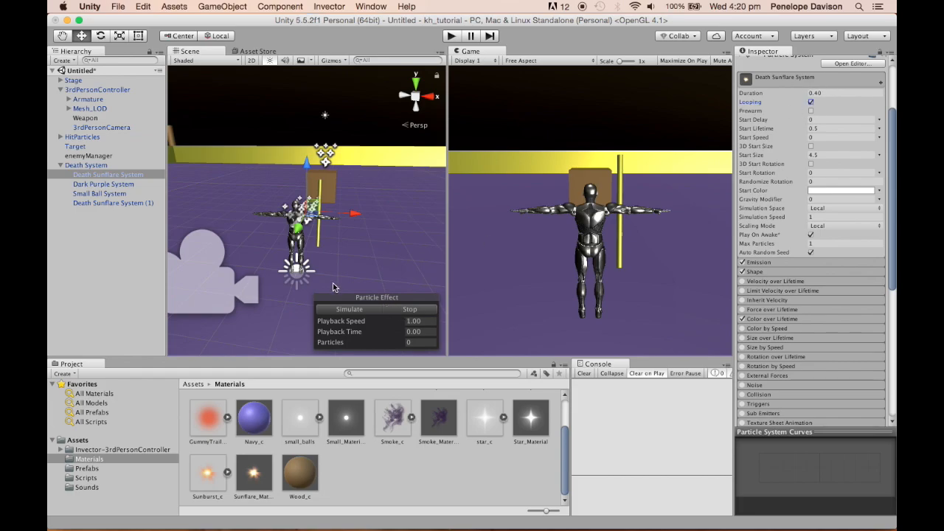
pyautogui.click(324, 312)
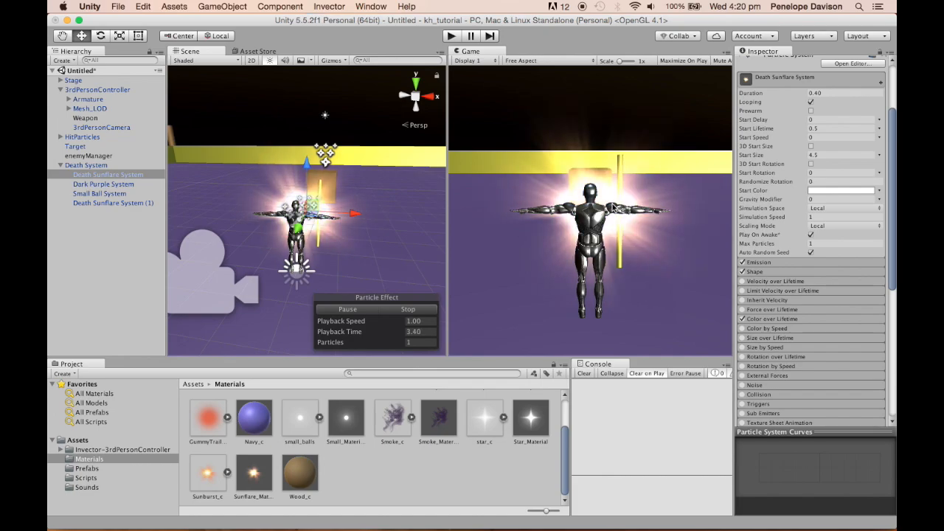
# Step: Save the Color over Lifetime gradient as a preset, try the dark maroon preset, and reapply the yellow-to-pink one
pyautogui.click(814, 320)
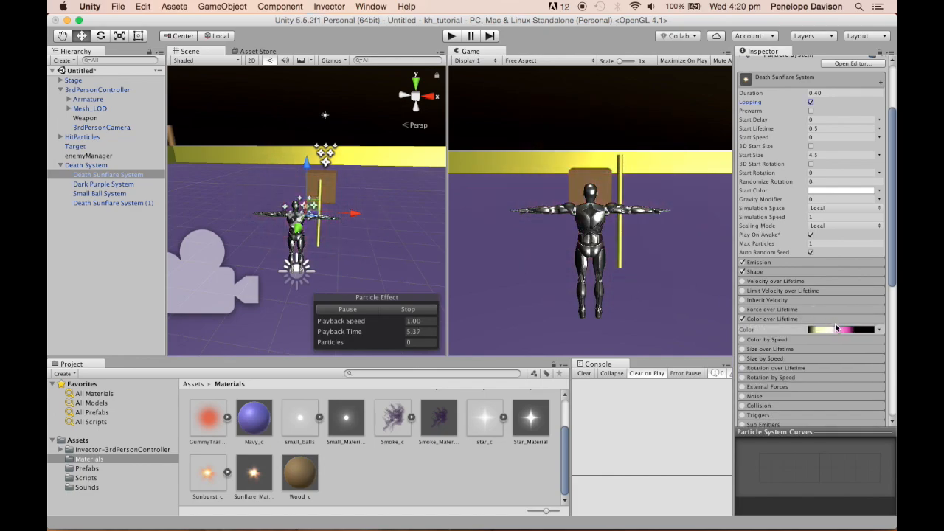
pyautogui.click(837, 330)
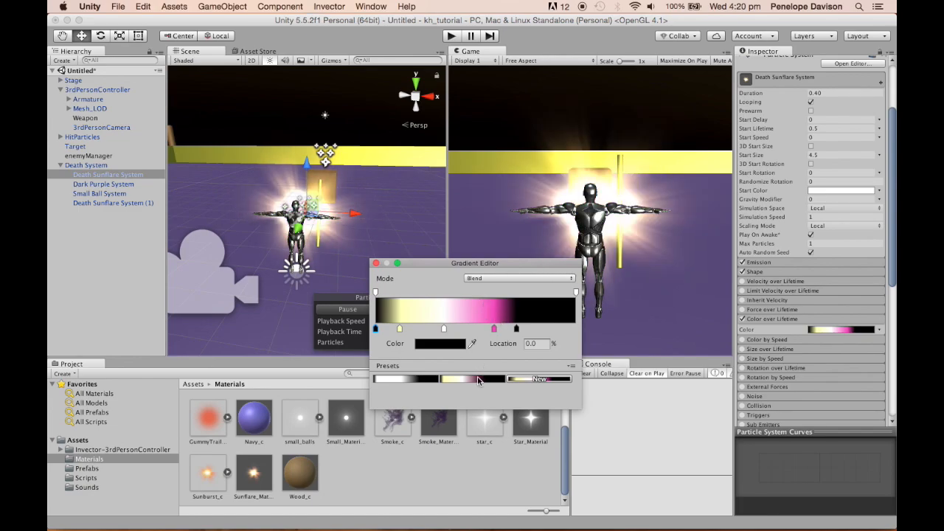
pyautogui.click(512, 379)
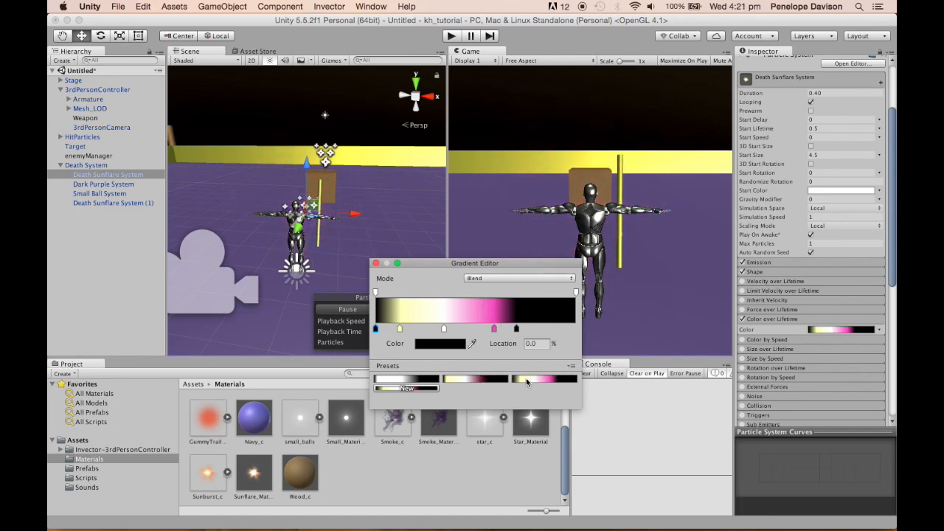
pyautogui.click(493, 378)
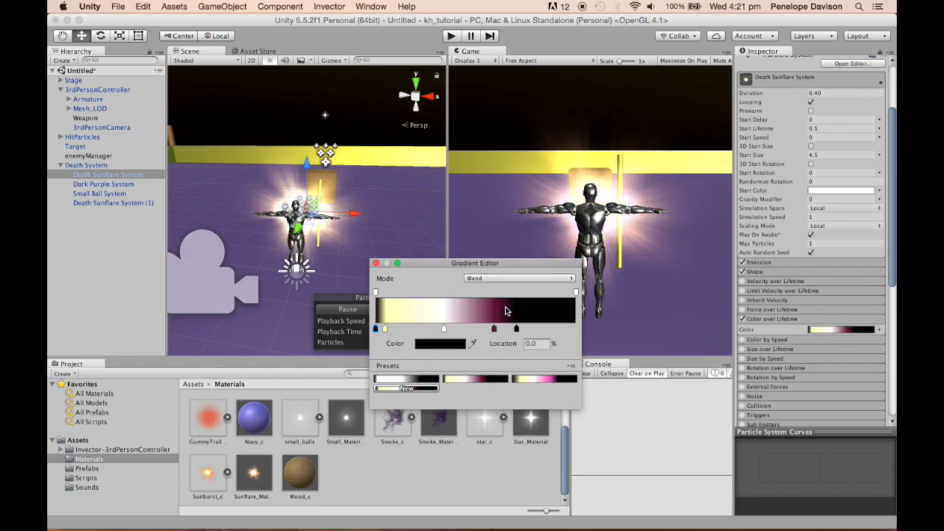
pyautogui.click(546, 386)
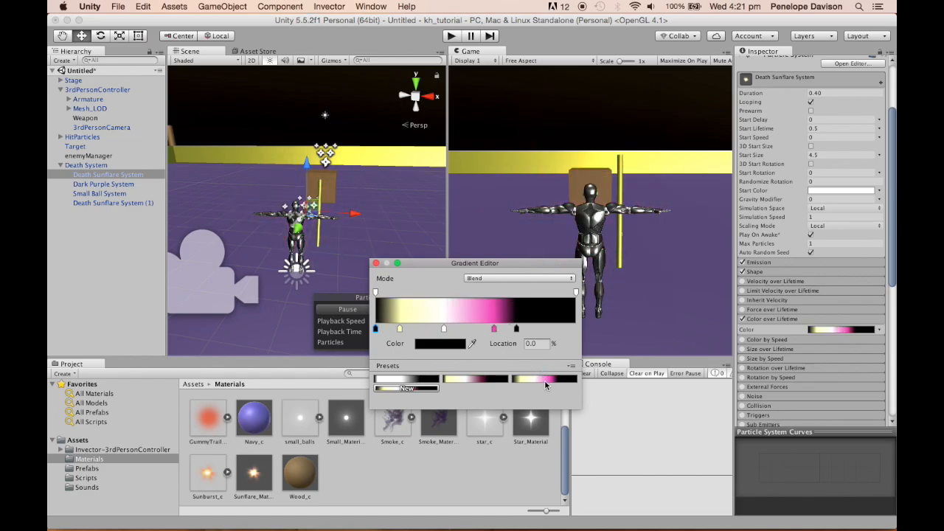
pyautogui.click(376, 264)
# Step: Review the Death Sunflare System's main, Emission, Shape and Renderer settings
pyautogui.scroll(3, 825, 250)
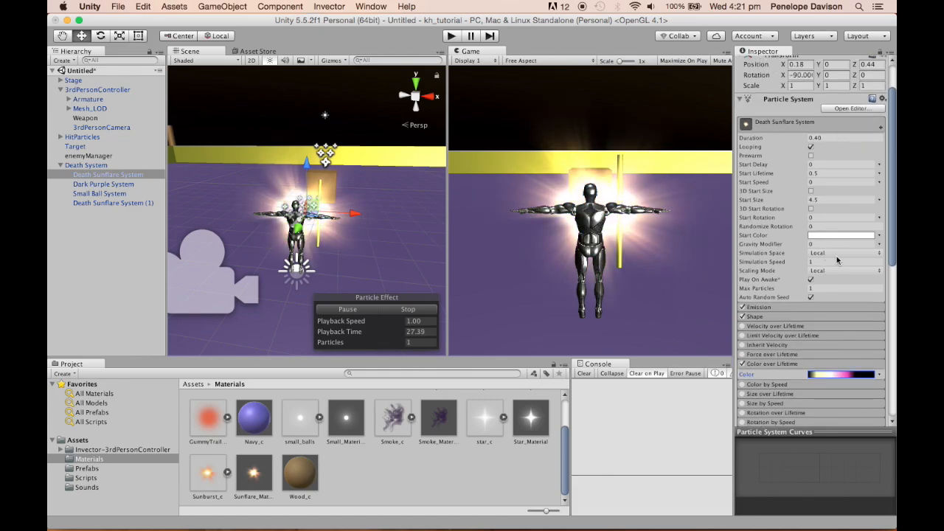
pyautogui.scroll(-3, 836, 256)
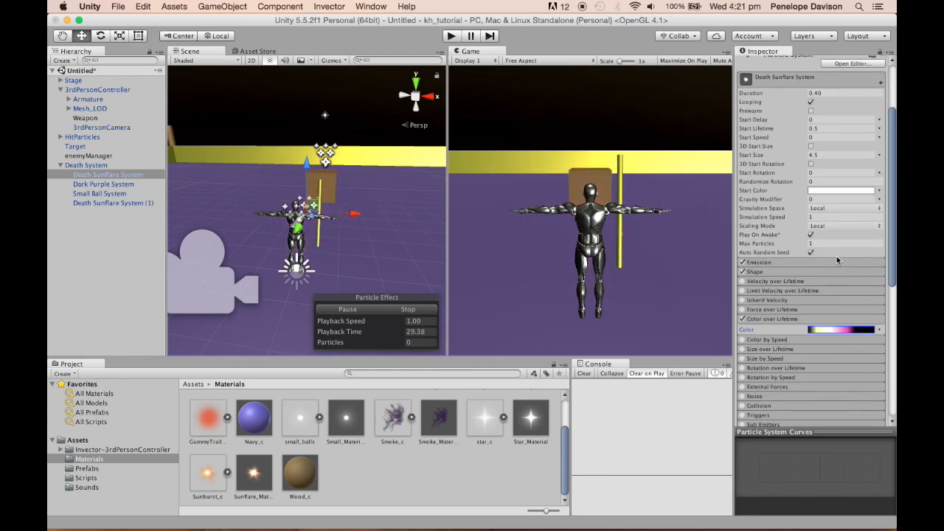
pyautogui.click(836, 260)
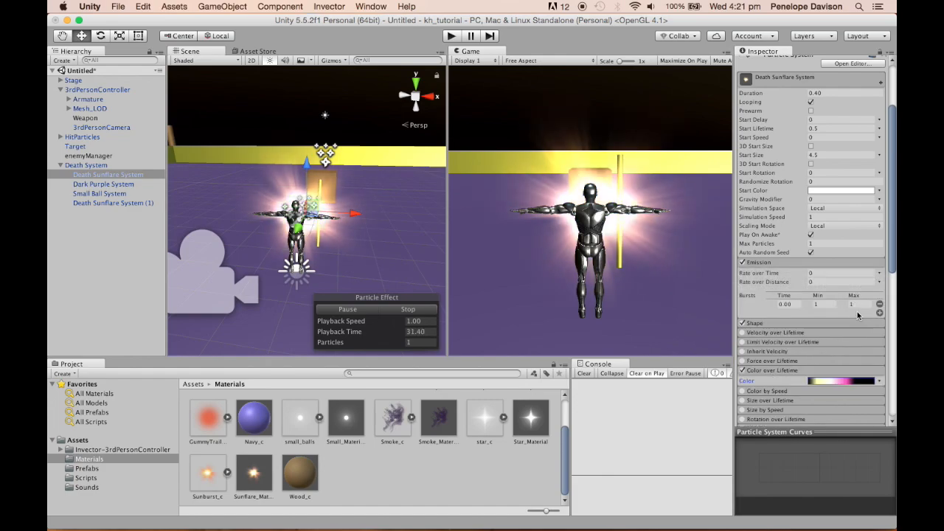
pyautogui.click(840, 323)
pyautogui.scroll(-2, 840, 322)
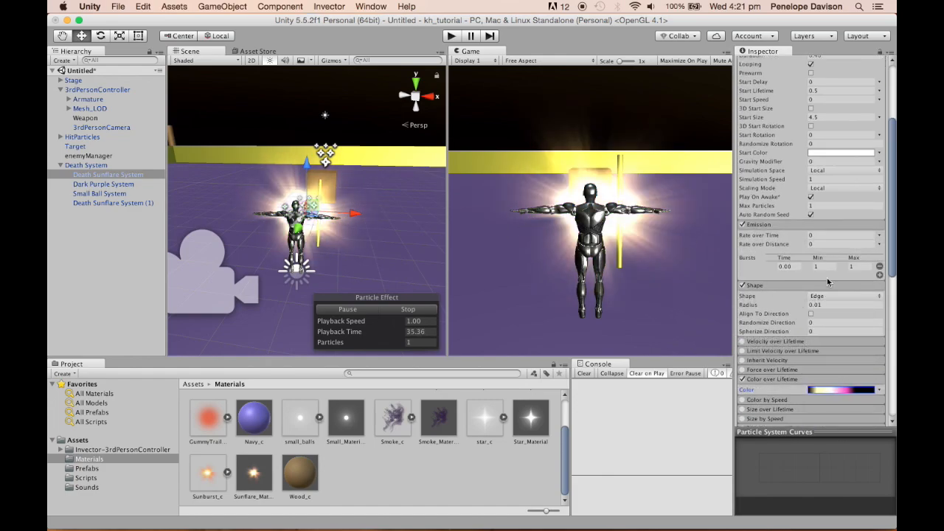
pyautogui.scroll(-7, 827, 277)
pyautogui.click(794, 269)
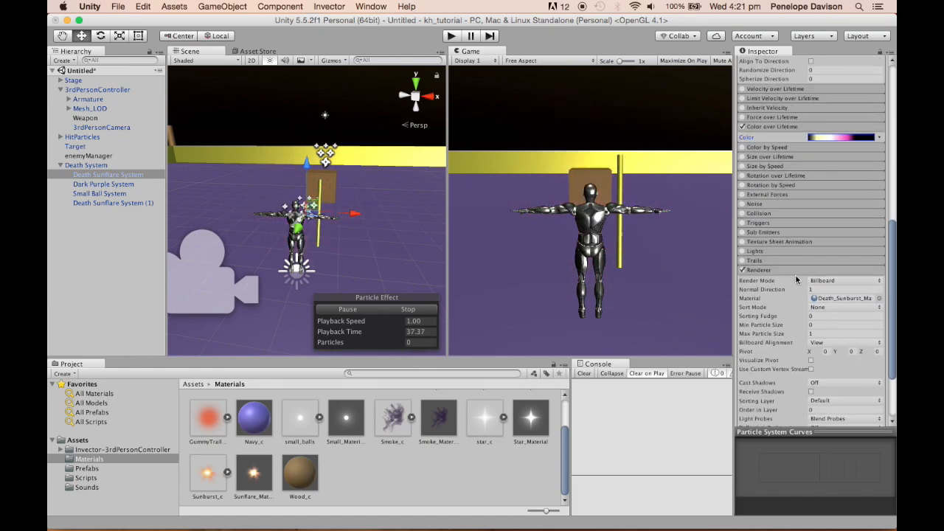
pyautogui.scroll(-5, 800, 309)
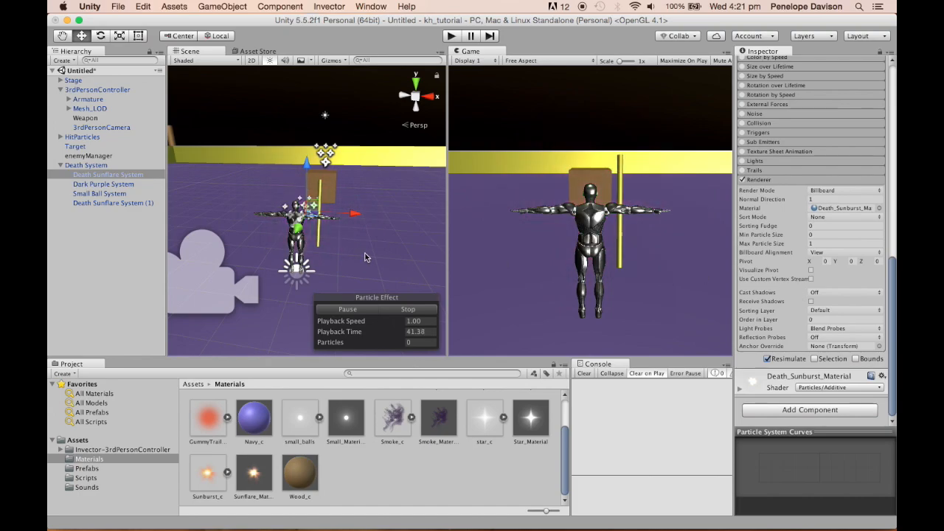
# Step: Preview and compare the playback of the Death System's sunflare, Dark Purple and Small Ball child systems
pyautogui.click(115, 203)
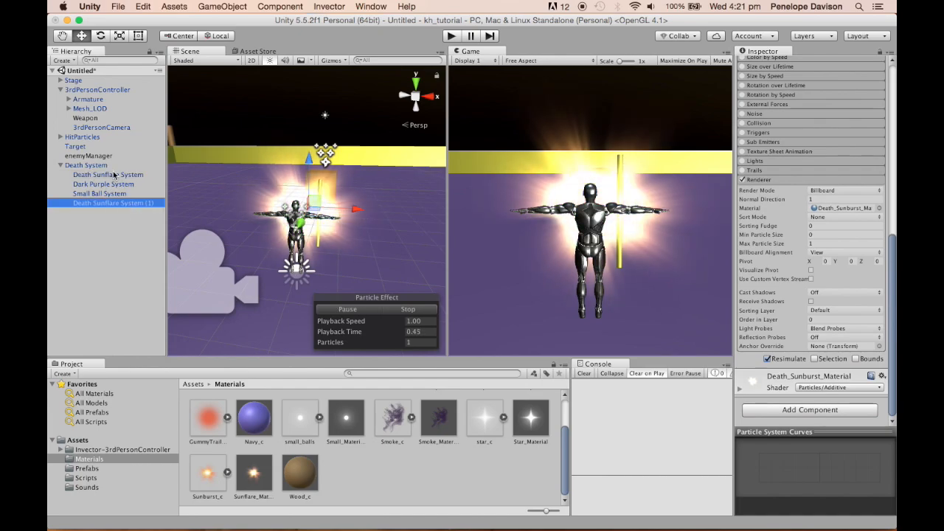
pyautogui.click(113, 174)
pyautogui.click(112, 184)
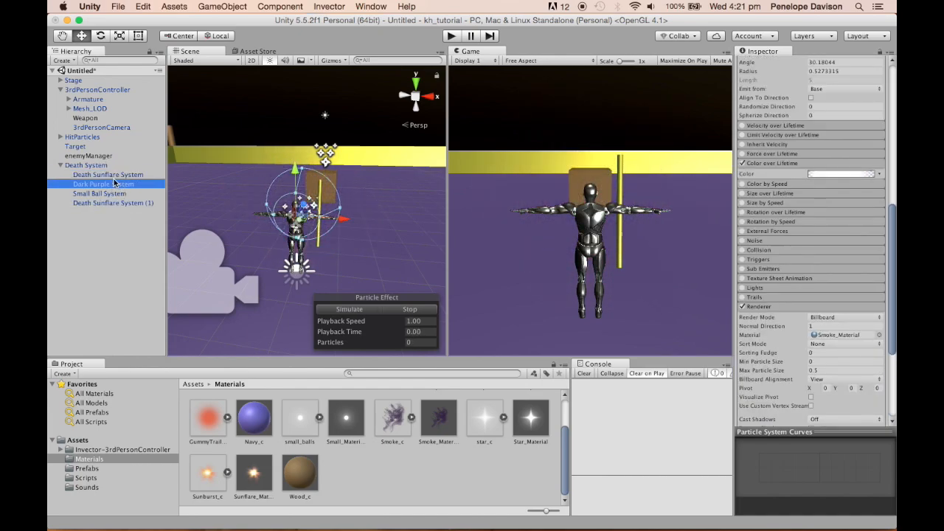
pyautogui.click(113, 175)
pyautogui.click(111, 184)
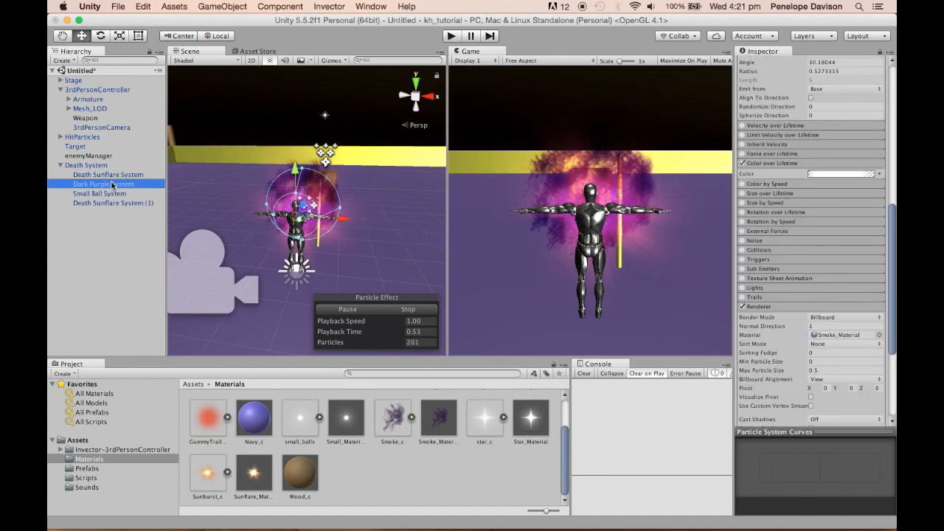
pyautogui.keyDown('alt'); pyautogui.moveTo(262, 221); pyautogui.dragTo(328, 222); pyautogui.keyUp('alt')
pyautogui.click(122, 192)
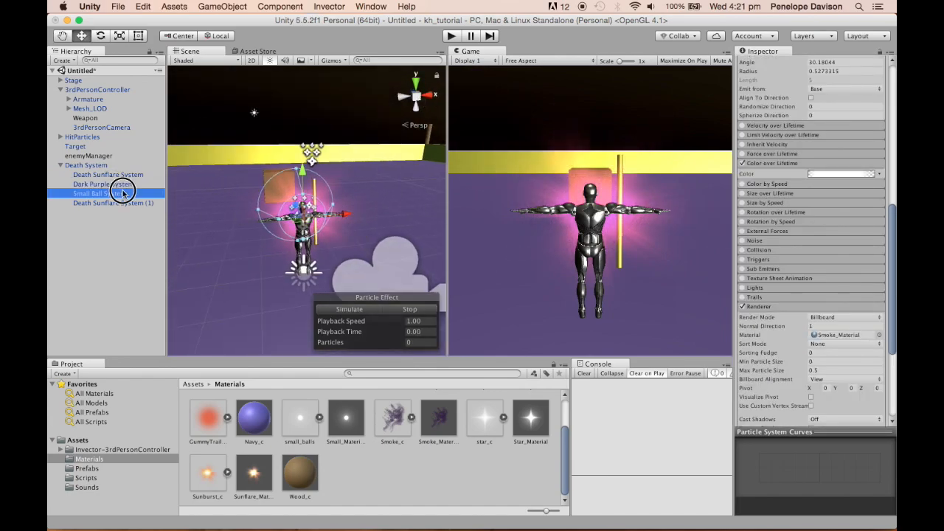
pyautogui.click(122, 184)
pyautogui.click(124, 175)
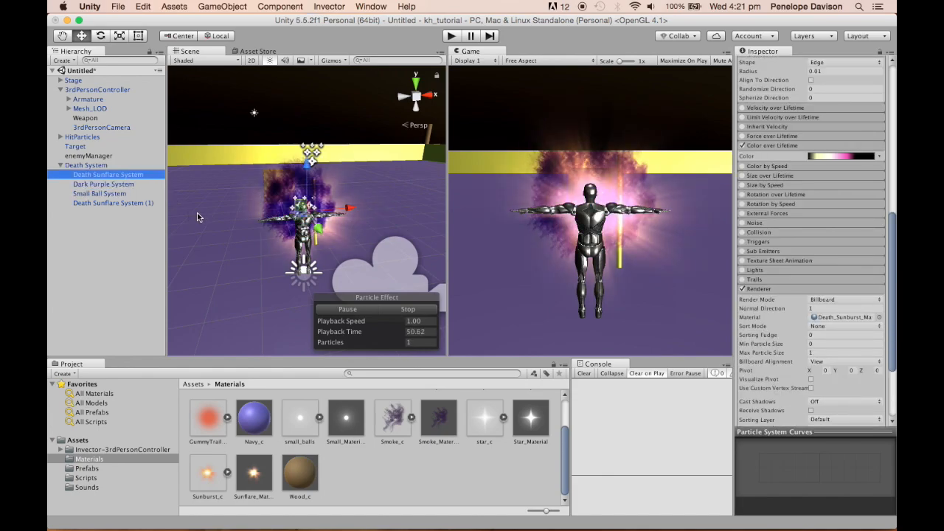
# Step: Examine the Death Sunflare System and Death Sunflare System (1) around the character from the front, side and back
pyautogui.keyDown('alt'); pyautogui.moveTo(383, 221); pyautogui.dragTo(295, 206); pyautogui.keyUp('alt')
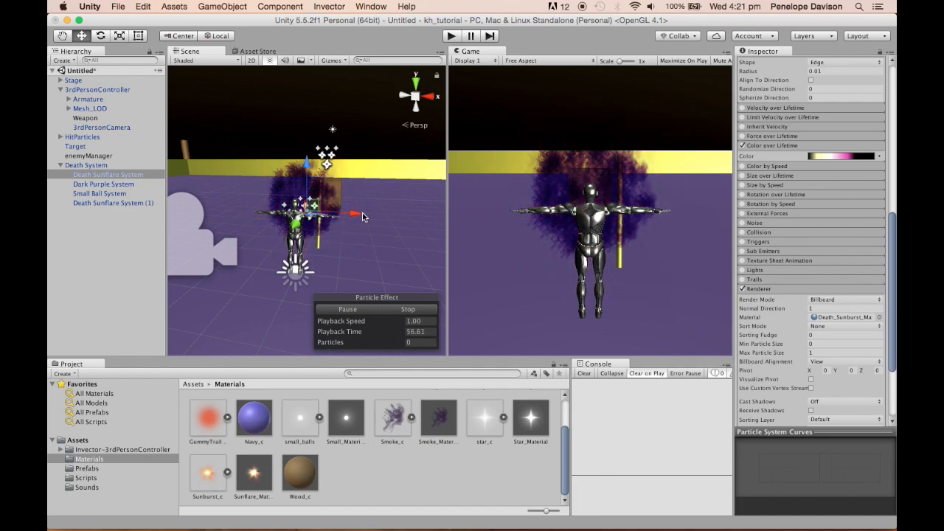
pyautogui.keyDown('alt'); pyautogui.moveTo(369, 209); pyautogui.dragTo(161, 238); pyautogui.keyUp('alt')
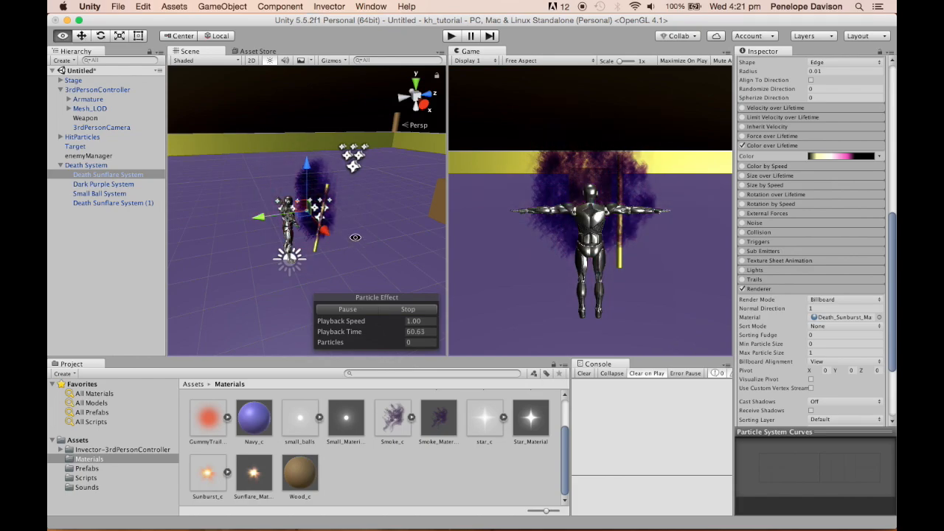
pyautogui.keyDown('alt'); pyautogui.moveTo(355, 236); pyautogui.dragTo(132, 196); pyautogui.keyUp('alt')
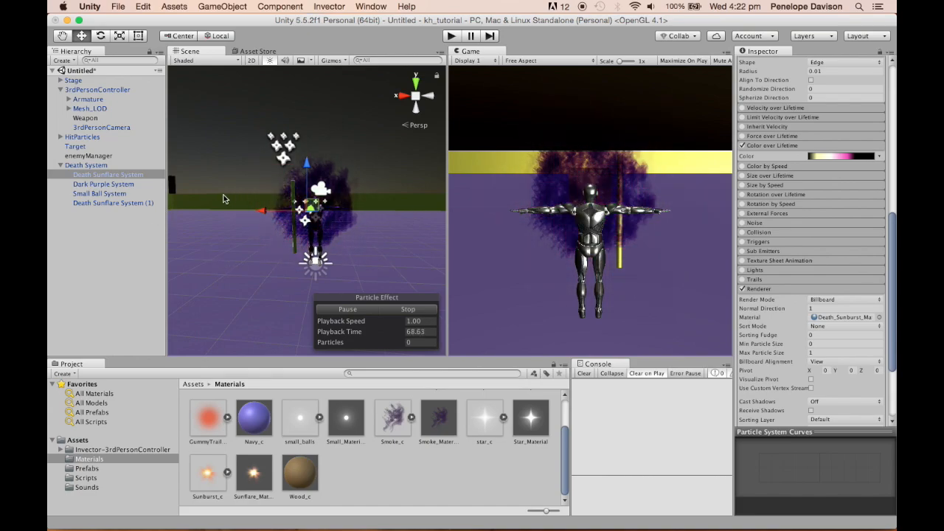
pyautogui.keyDown('alt'); pyautogui.moveTo(265, 193); pyautogui.dragTo(348, 211); pyautogui.keyUp('alt')
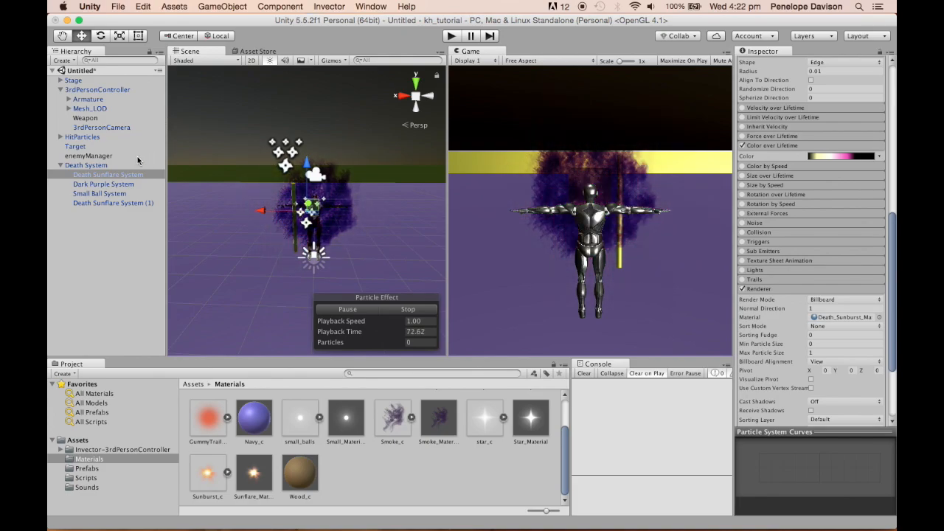
pyautogui.click(126, 203)
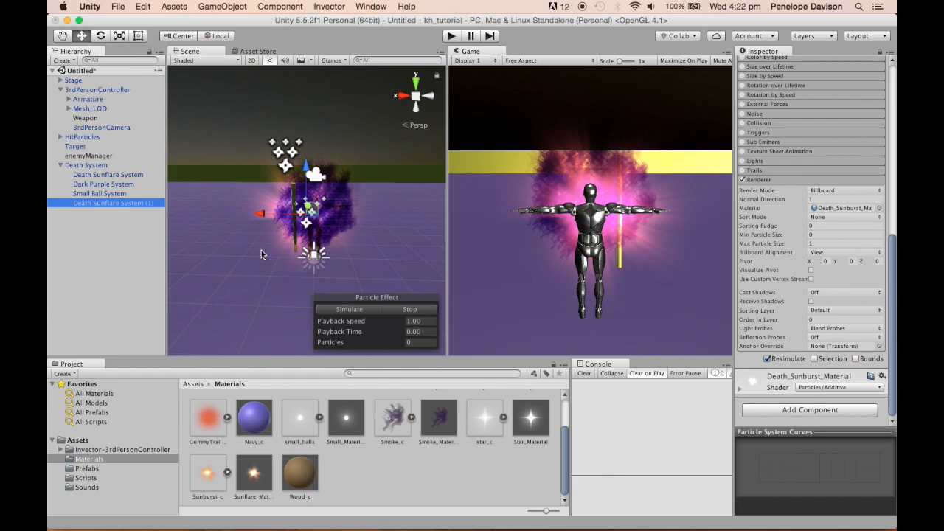
pyautogui.click(330, 310)
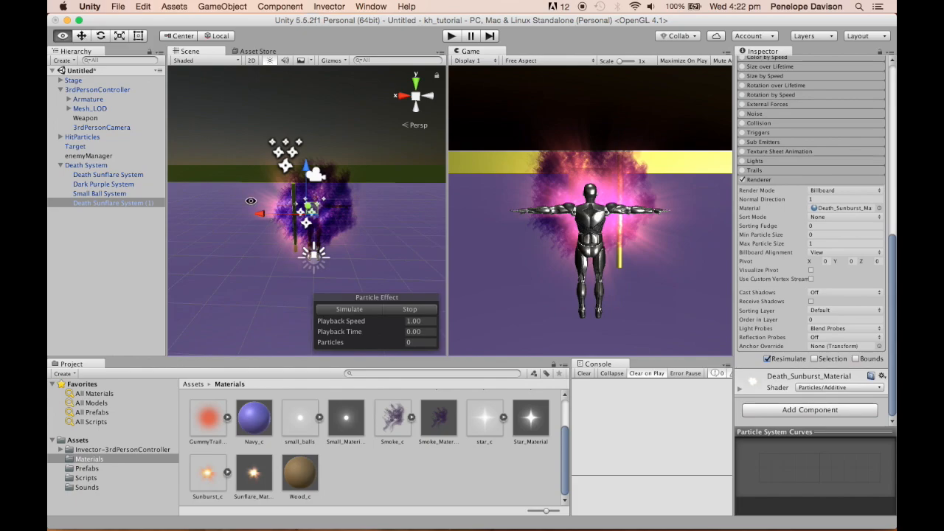
pyautogui.keyDown('alt'); pyautogui.moveTo(243, 184); pyautogui.dragTo(561, 214); pyautogui.keyUp('alt')
pyautogui.keyDown('alt'); pyautogui.moveTo(386, 231); pyautogui.dragTo(124, 220); pyautogui.keyUp('alt')
# Step: Turn off Looping on the Death Sunflare System
pyautogui.click(108, 175)
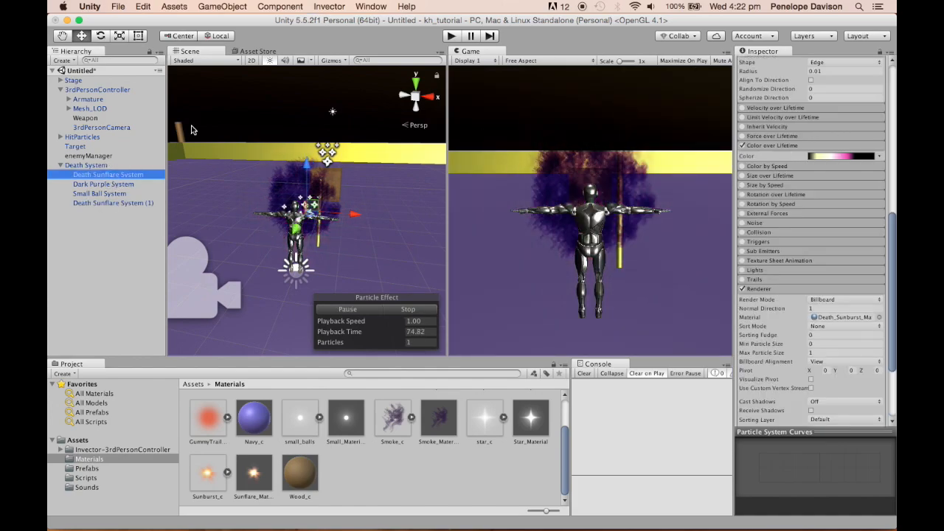
pyautogui.scroll(5, 843, 130)
pyautogui.scroll(3, 816, 103)
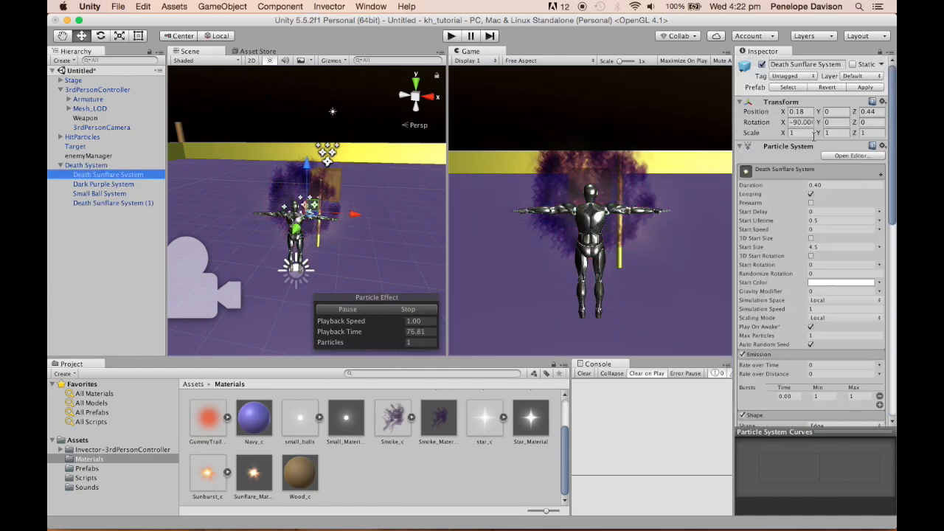
pyautogui.click(811, 195)
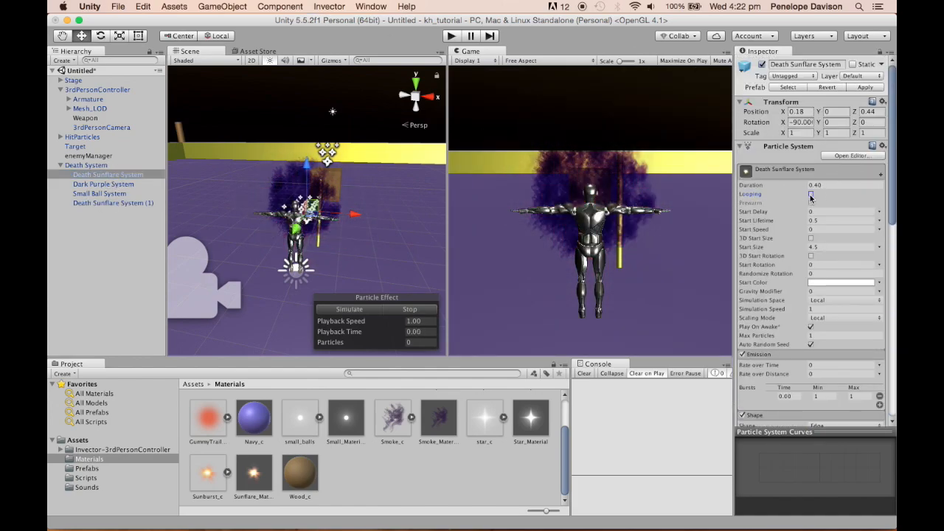
# Step: Select the Small Ball System, simulate its particle effect, and clear the selection
pyautogui.click(116, 192)
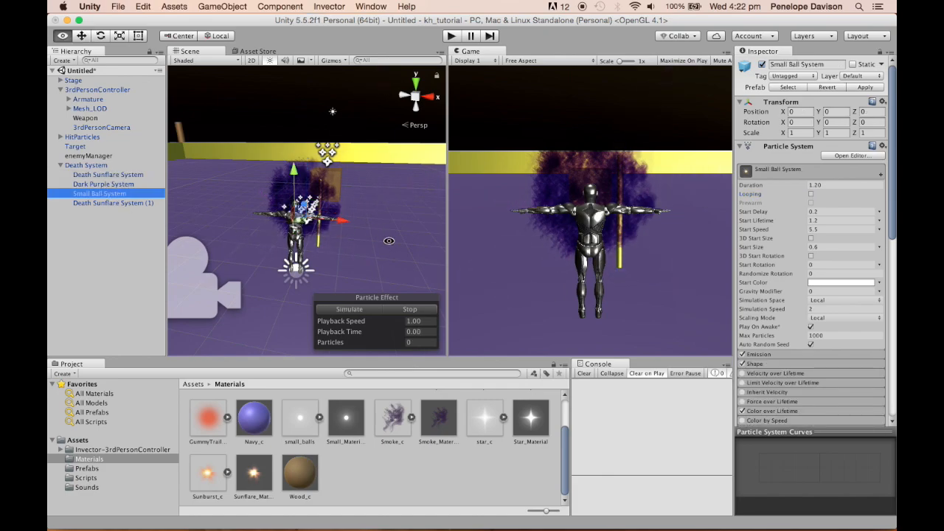
pyautogui.keyDown('alt'); pyautogui.moveTo(389, 241); pyautogui.dragTo(363, 226); pyautogui.keyUp('alt')
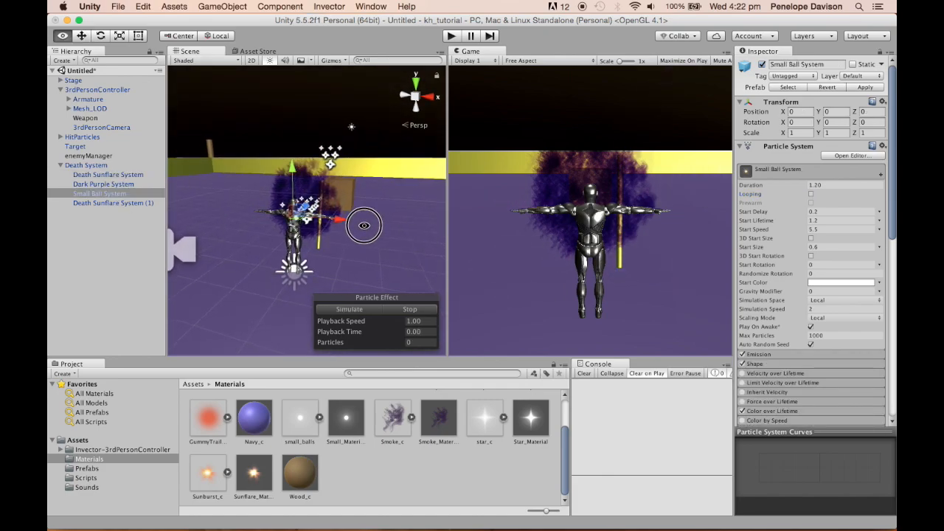
pyautogui.click(346, 311)
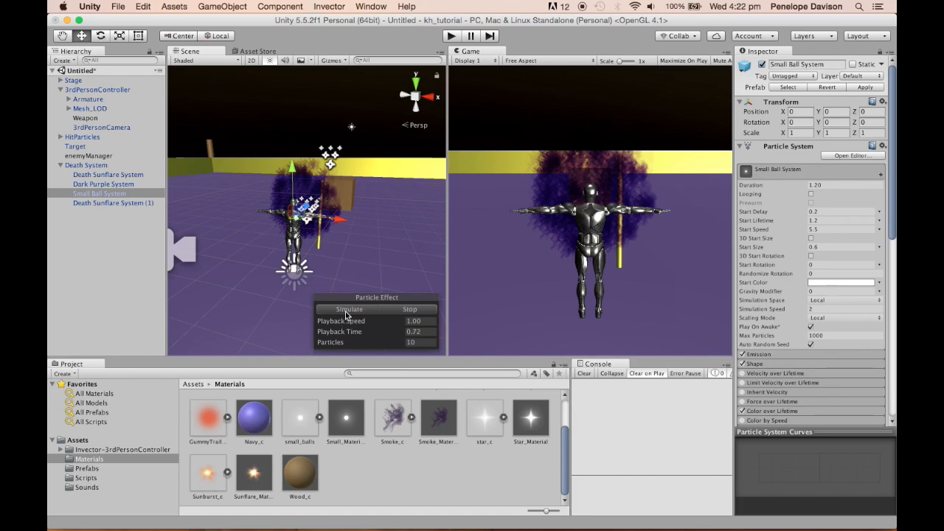
pyautogui.click(428, 452)
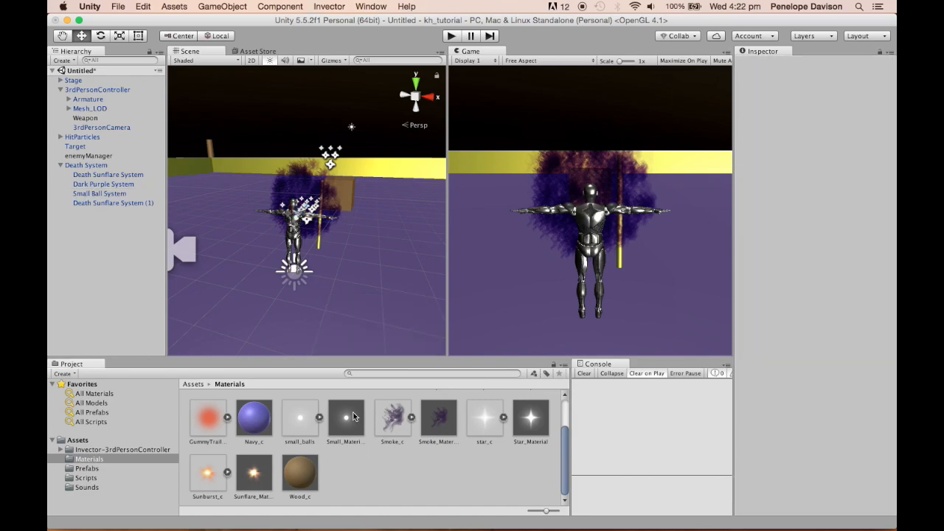
# Step: Examine the Small Ball System's main, Emission, Shape and Color over Lifetime settings
pyautogui.click(100, 193)
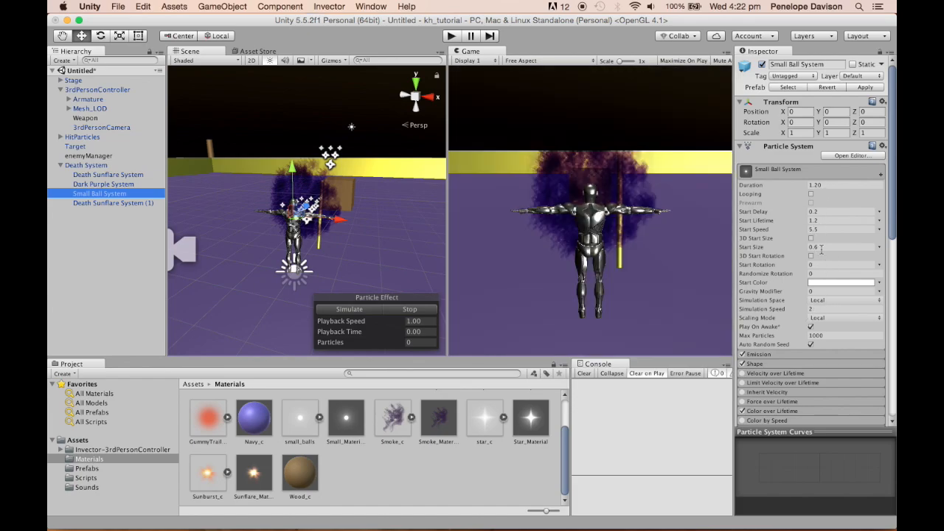
pyautogui.click(808, 354)
pyautogui.scroll(-2, 818, 360)
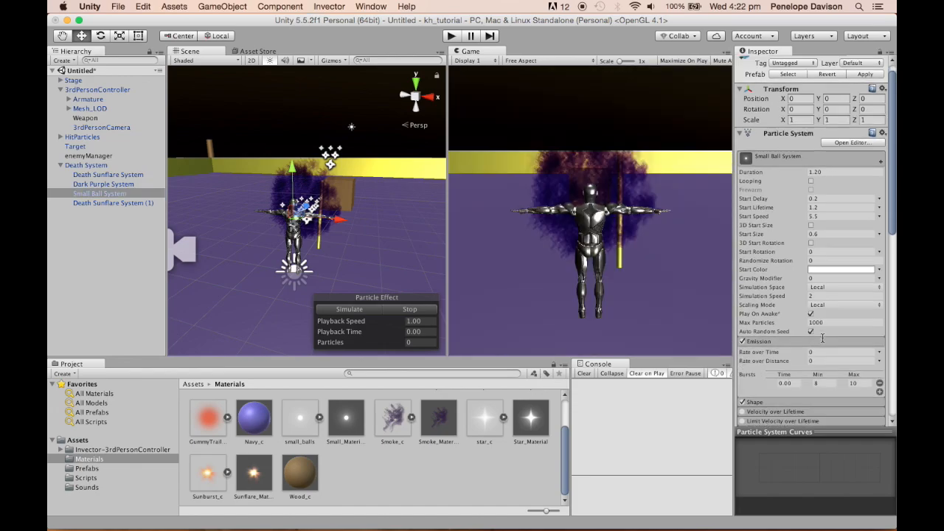
pyautogui.scroll(-5, 850, 369)
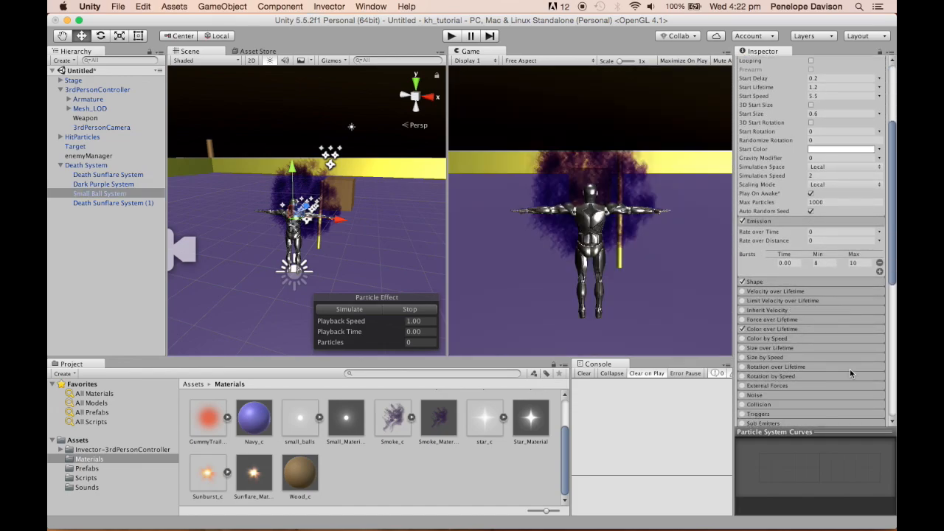
pyautogui.click(818, 283)
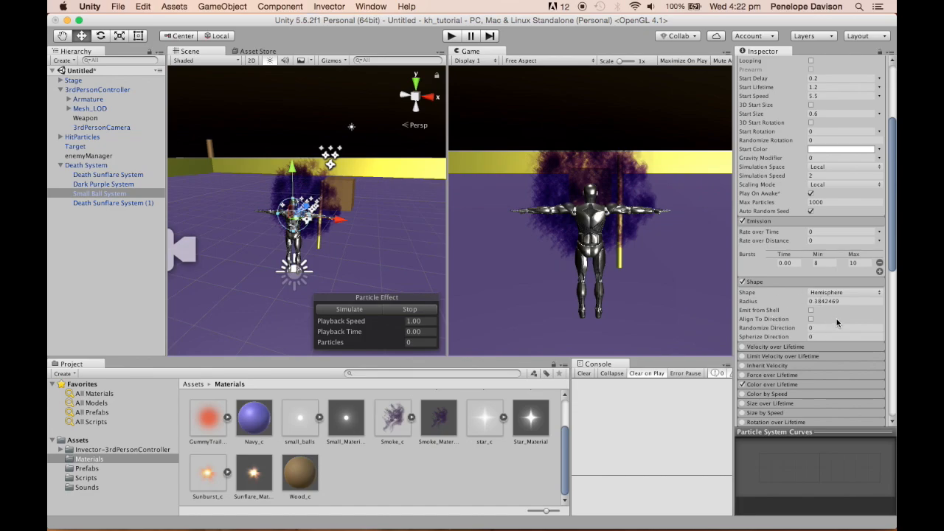
pyautogui.click(809, 383)
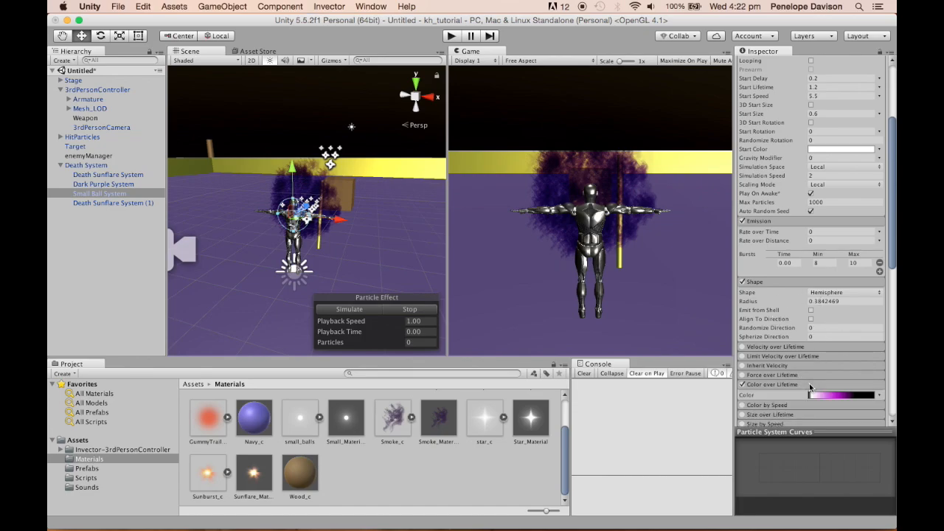
pyautogui.scroll(-3, 813, 336)
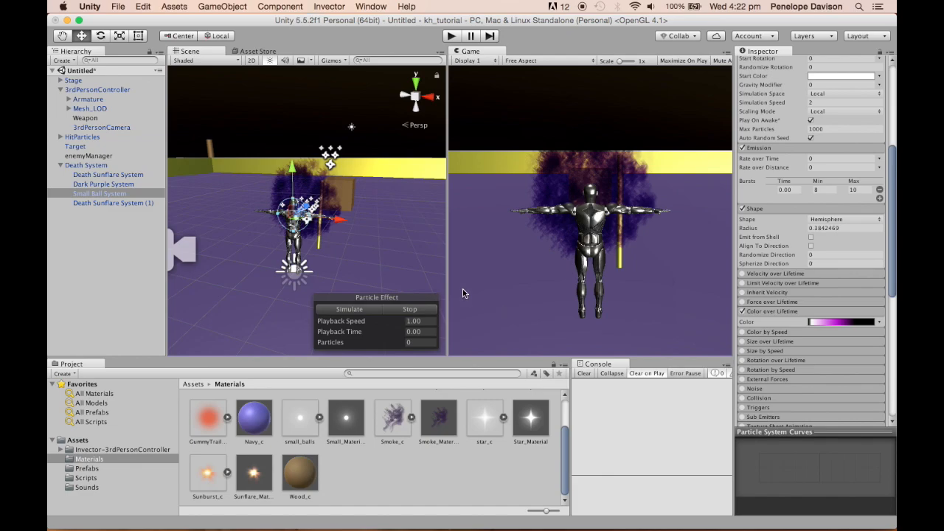
# Step: Simulate the Small Ball System and inspect its Color over Lifetime gradient and Renderer settings
pyautogui.click(340, 312)
pyautogui.click(344, 310)
pyautogui.click(343, 313)
pyautogui.click(817, 321)
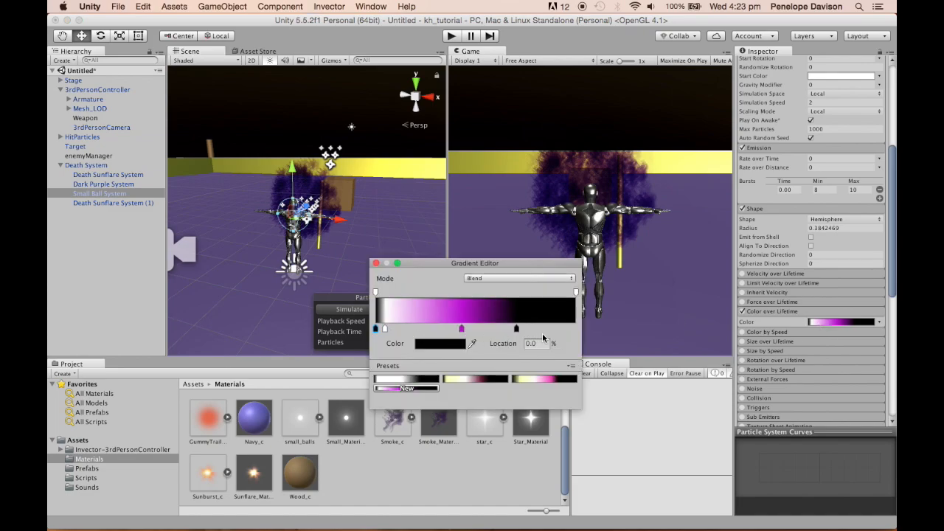
pyautogui.click(376, 263)
pyautogui.scroll(-10, 864, 320)
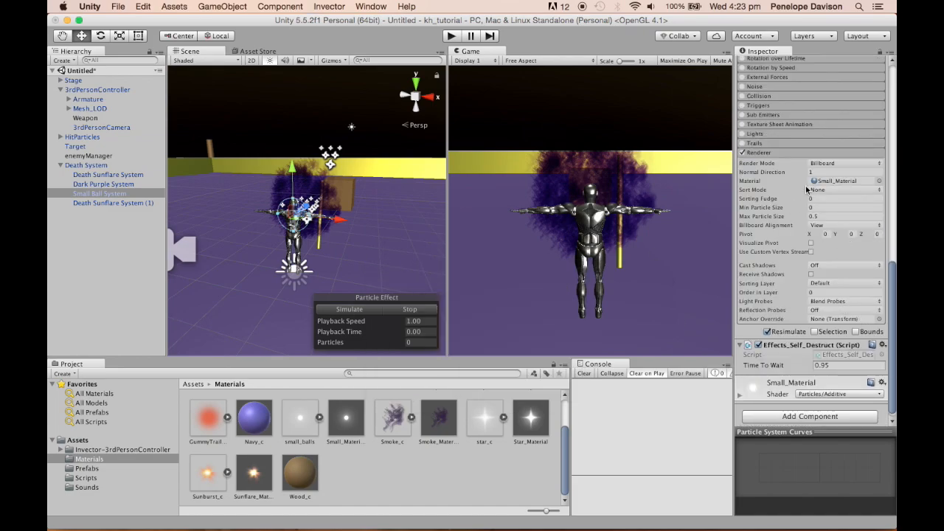
pyautogui.scroll(10, 807, 190)
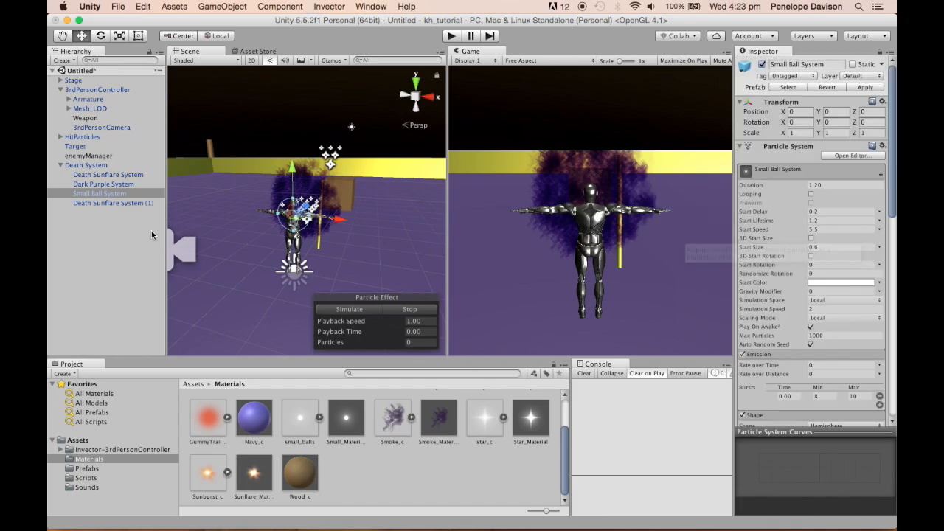
# Step: Delete the Death System and HitParticles objects from the scene
pyautogui.click(104, 232)
pyautogui.click(60, 165)
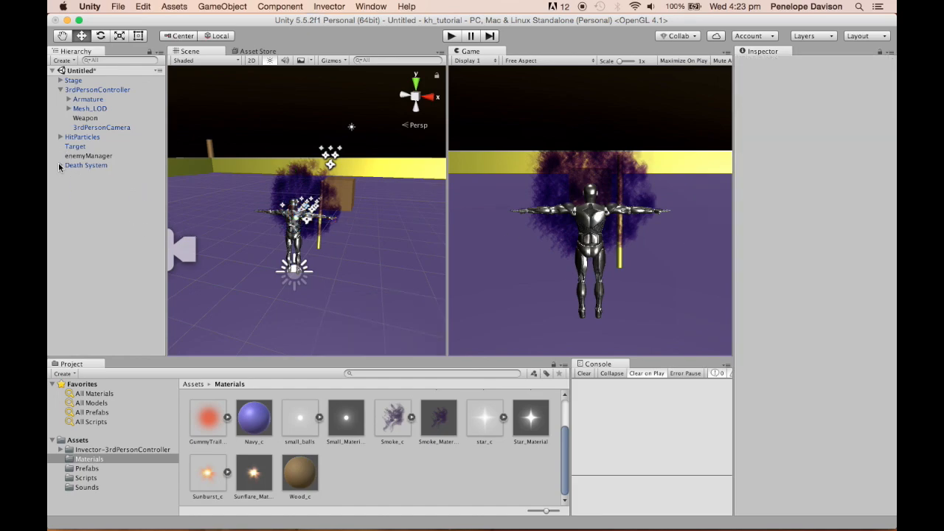
pyautogui.click(87, 165)
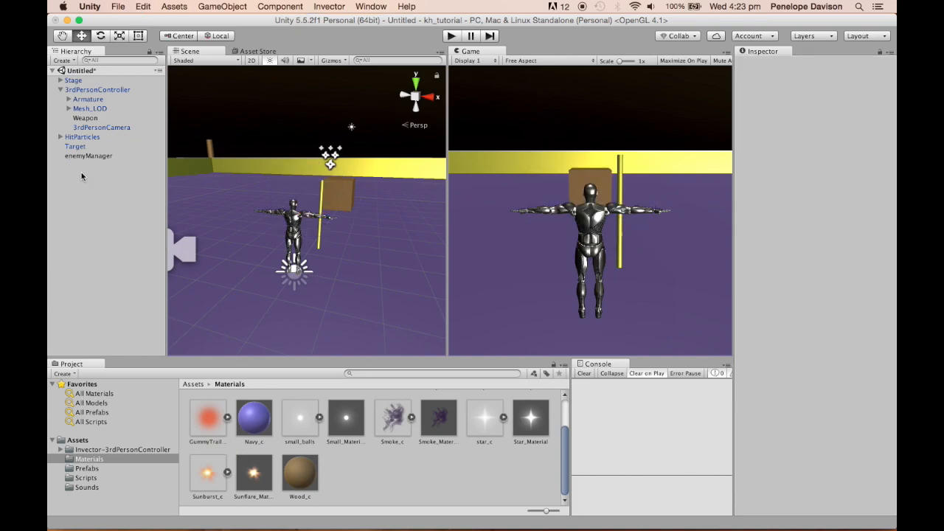
pyautogui.click(86, 137)
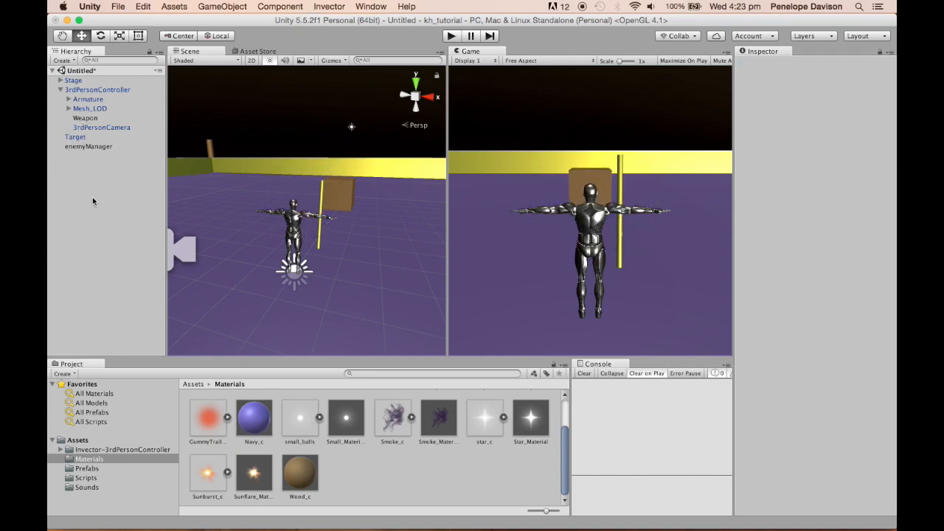
# Step: Add a Rigidbody component to the character's Weapon and turn off Use Gravity
pyautogui.click(85, 118)
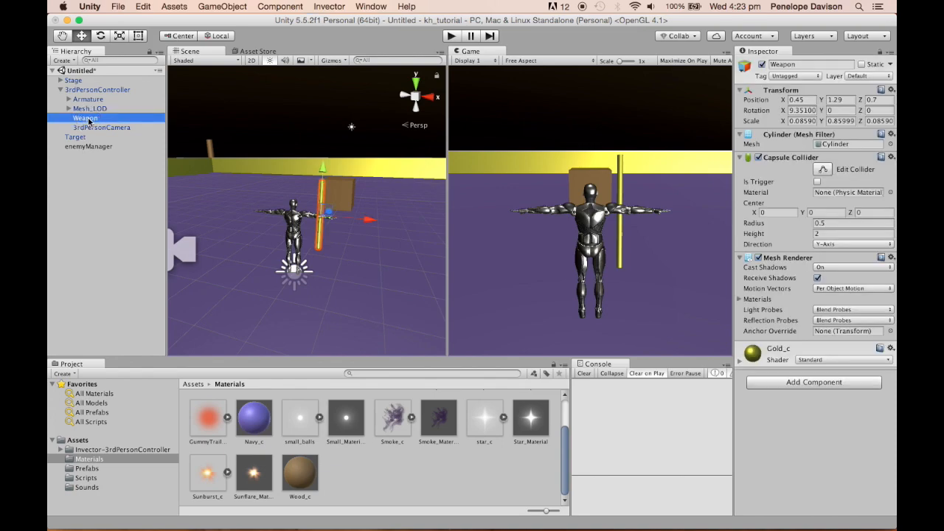
pyautogui.keyDown('alt'); pyautogui.moveTo(273, 207); pyautogui.dragTo(49, 197); pyautogui.keyUp('alt')
pyautogui.click(96, 138)
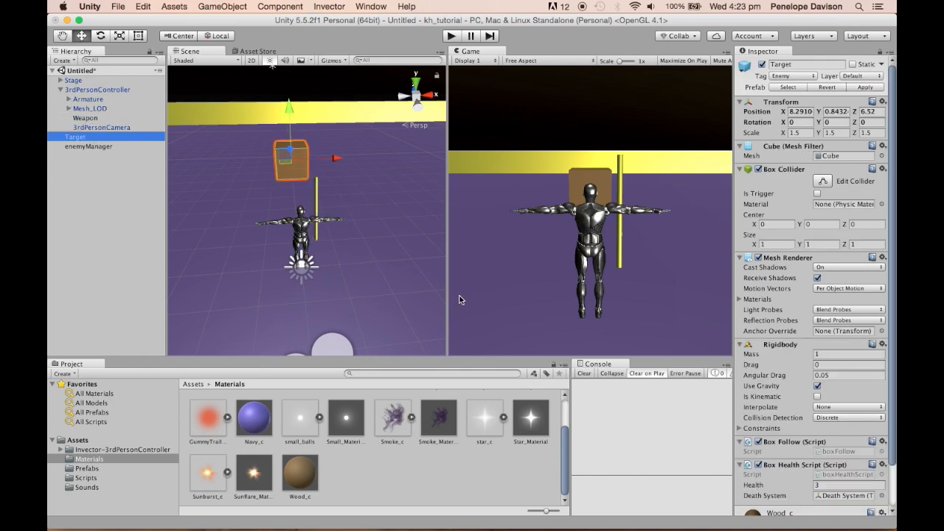
pyautogui.click(85, 120)
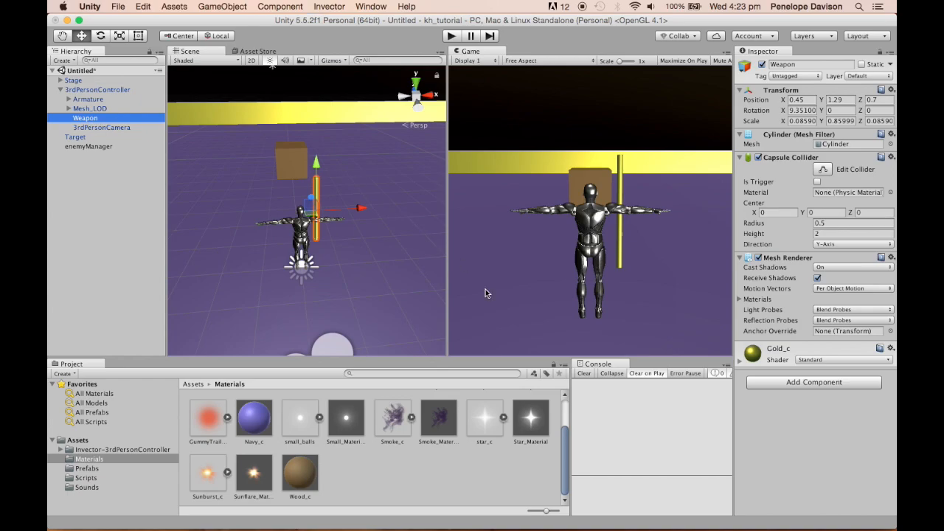
pyautogui.click(808, 381)
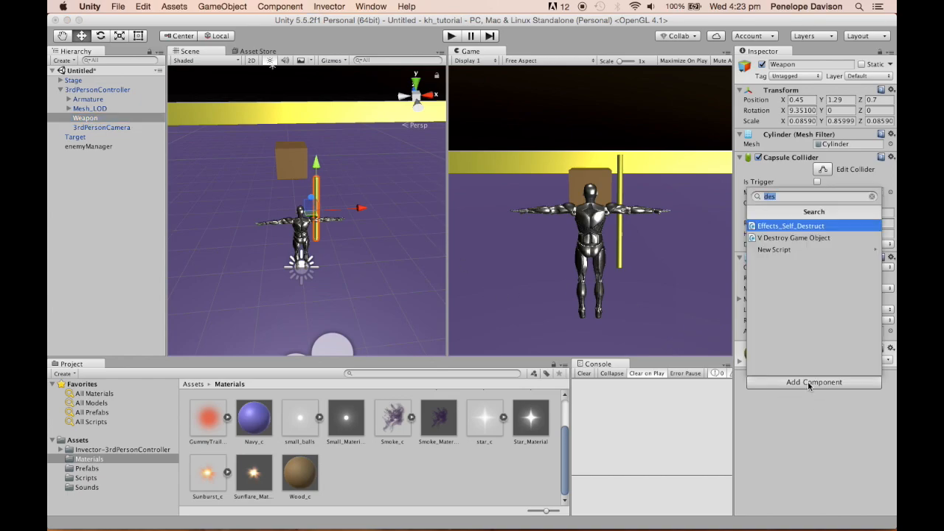
pyautogui.write('rigid')
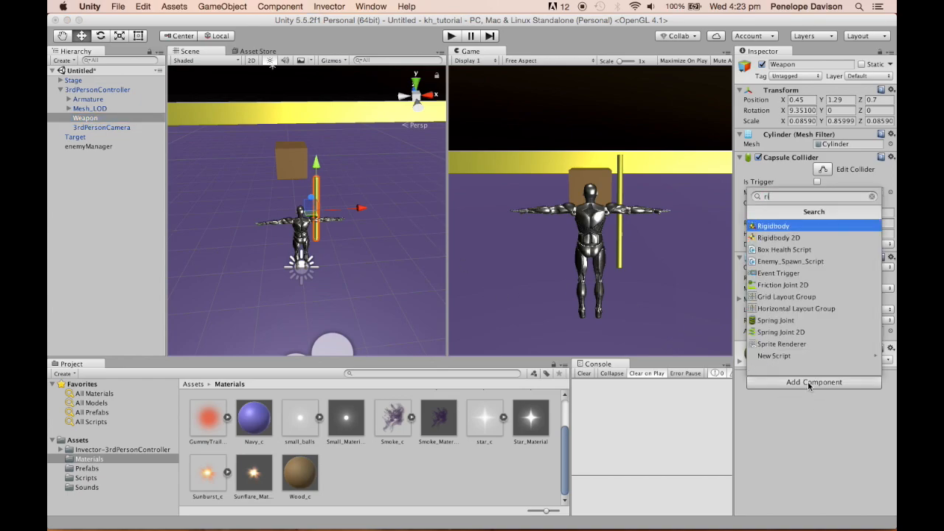
pyautogui.press('Return')
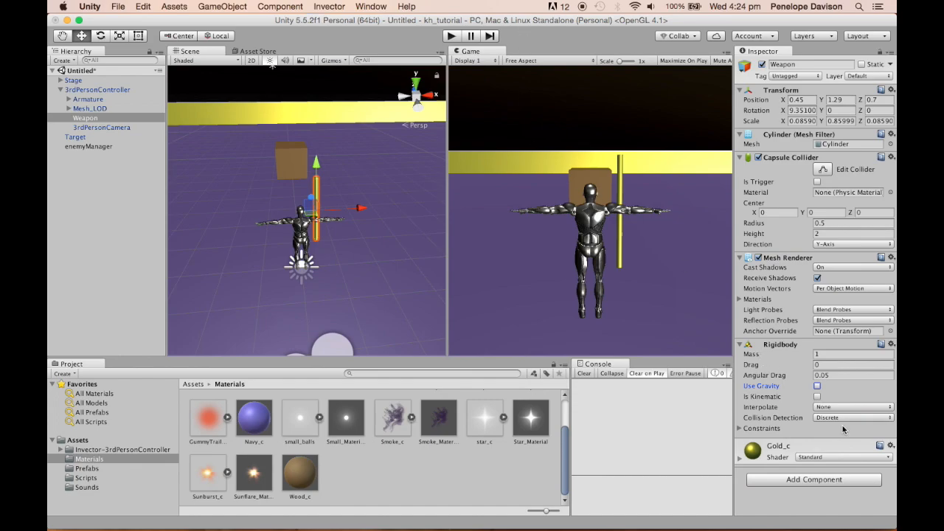
# Step: Play-test the scene by moving the character with the Weapon against a box, and stop the game
pyautogui.click(452, 37)
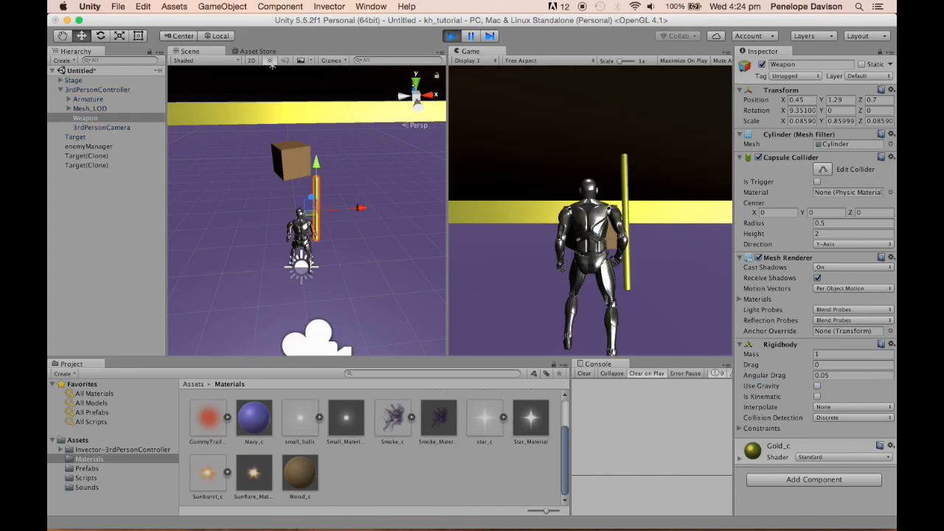
pyautogui.press('w')
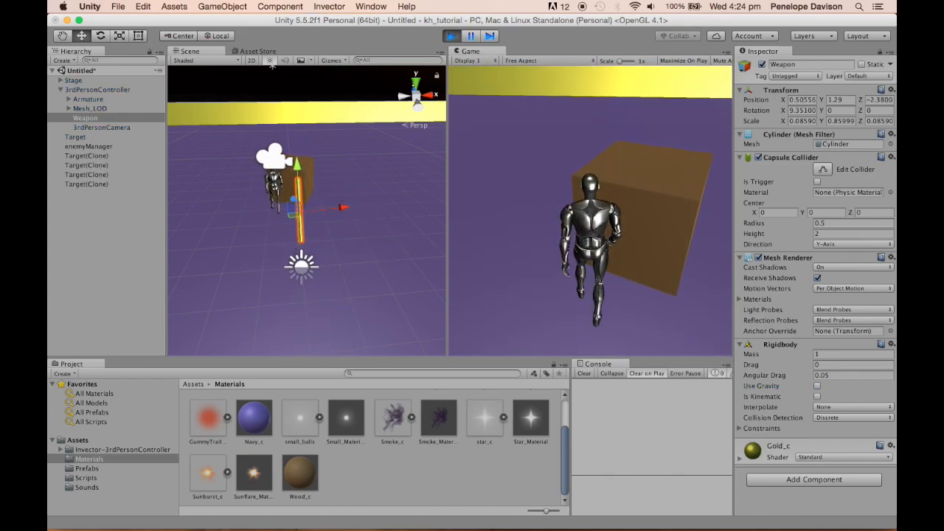
pyautogui.press('s')
pyautogui.press('s')
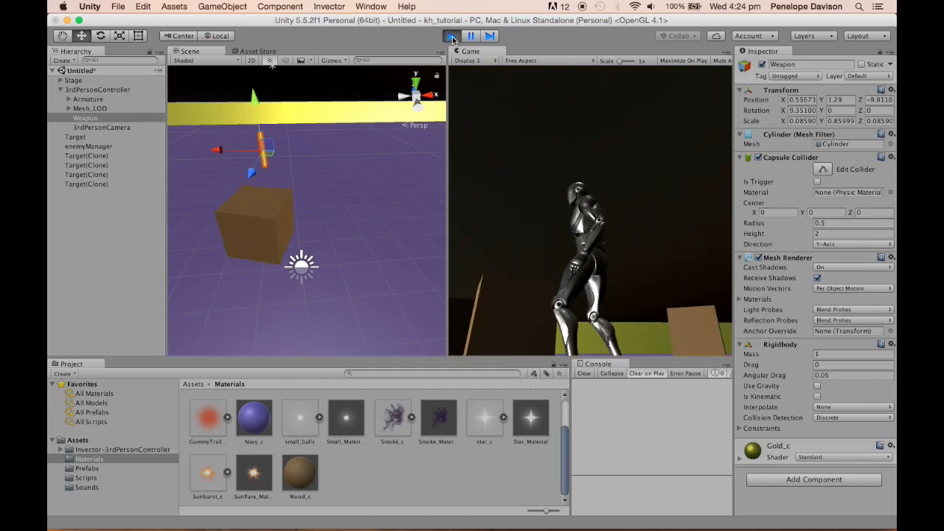
pyautogui.press('super+p')
# Step: Turn on Is Kinematic for the Weapon's Rigidbody and play-test running the character and Weapon among the boxes
pyautogui.click(817, 396)
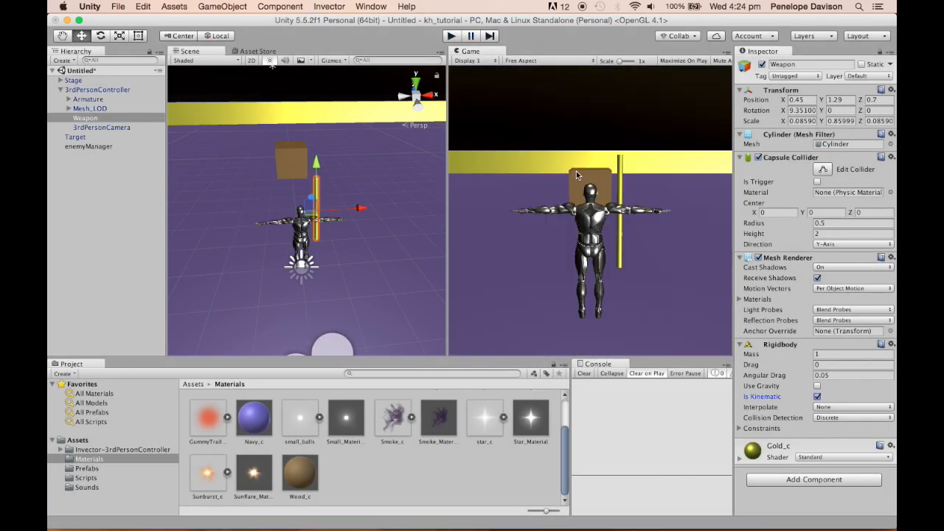
pyautogui.click(452, 36)
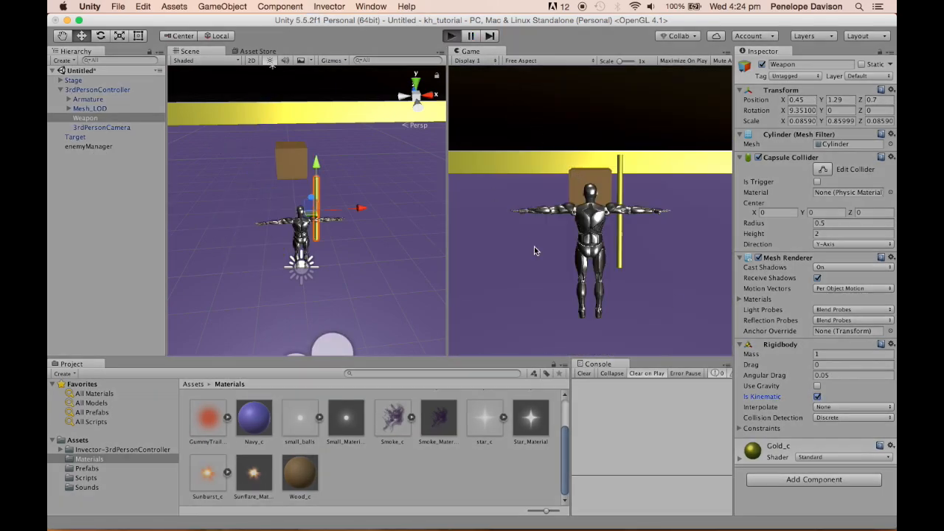
pyautogui.press('w')
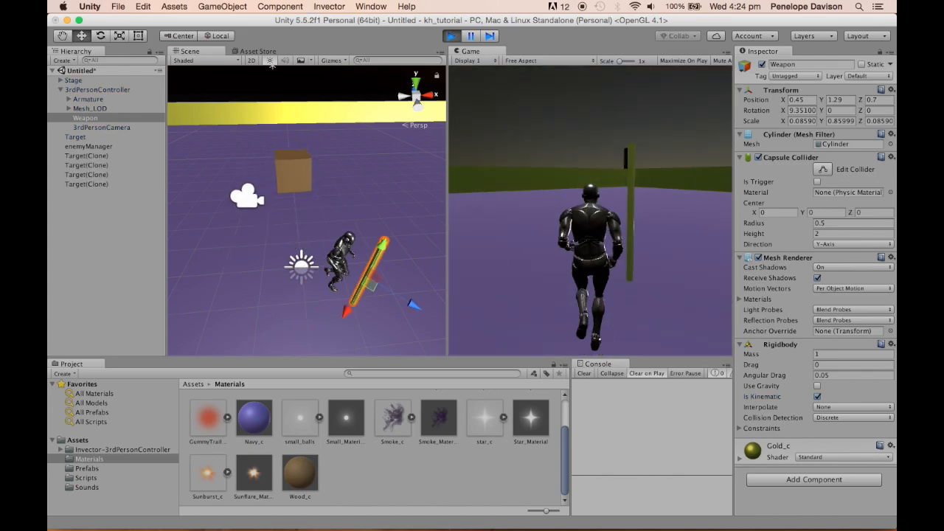
pyautogui.press('w')
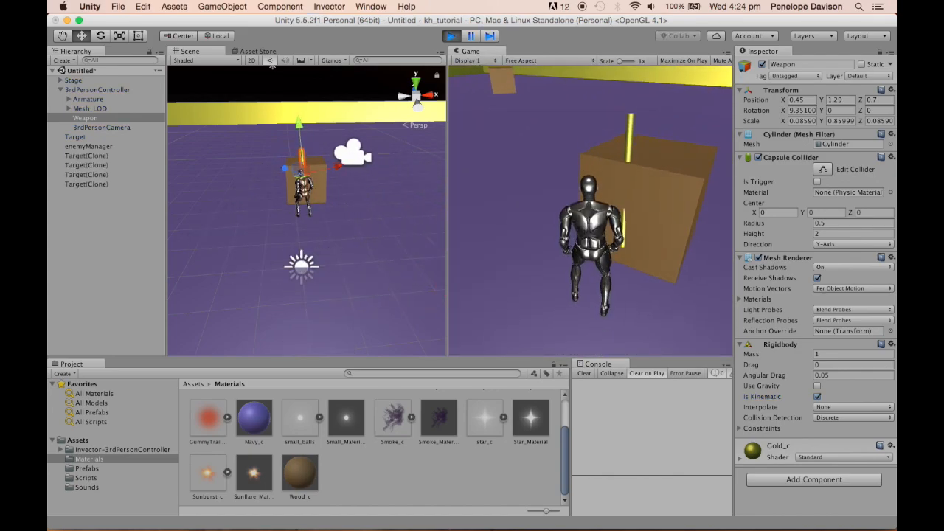
pyautogui.press('s')
pyautogui.press('w')
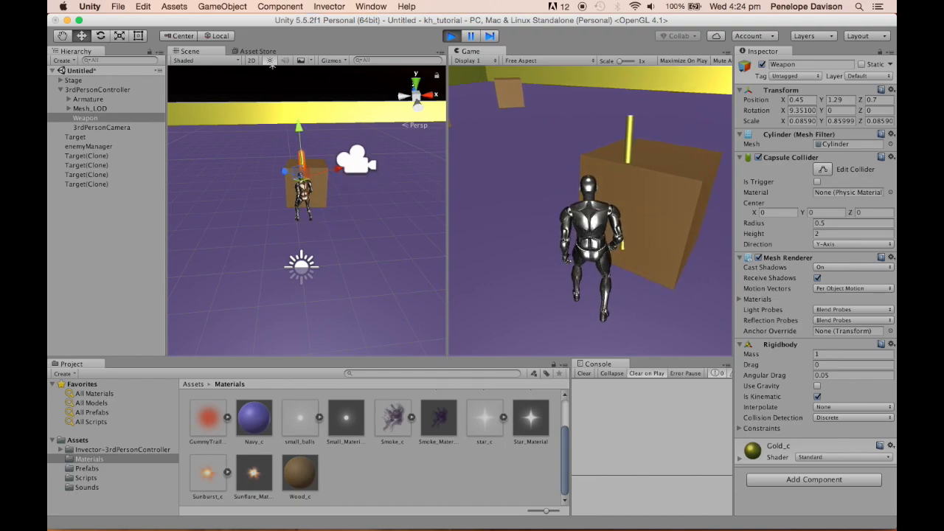
pyautogui.press('w')
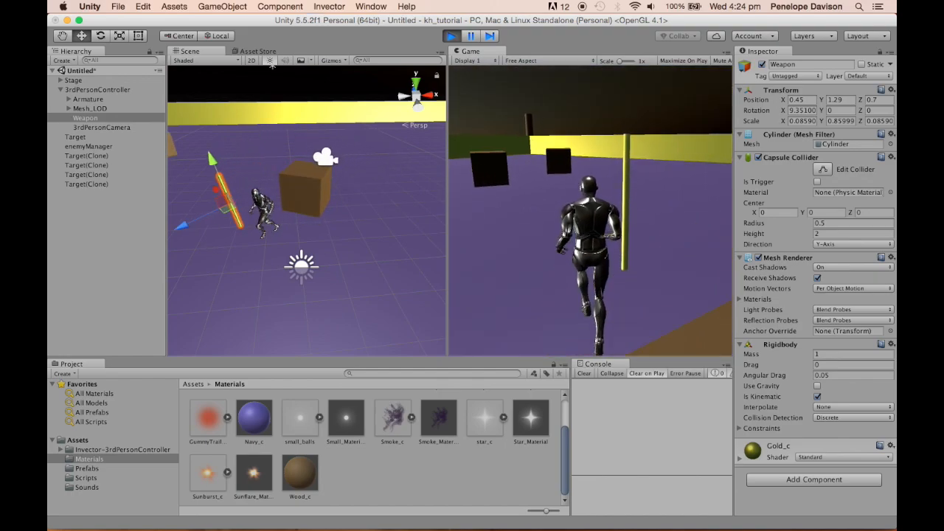
pyautogui.press('w')
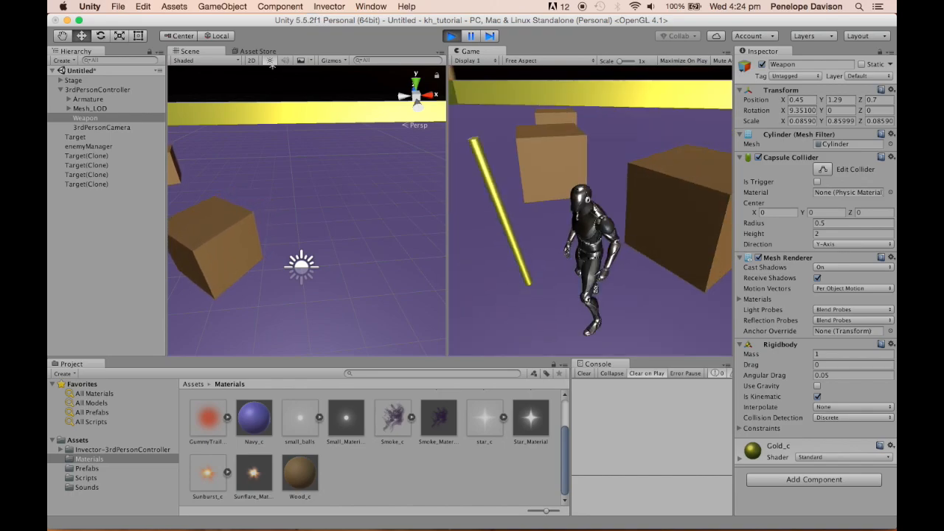
pyautogui.press('w')
pyautogui.press('w')
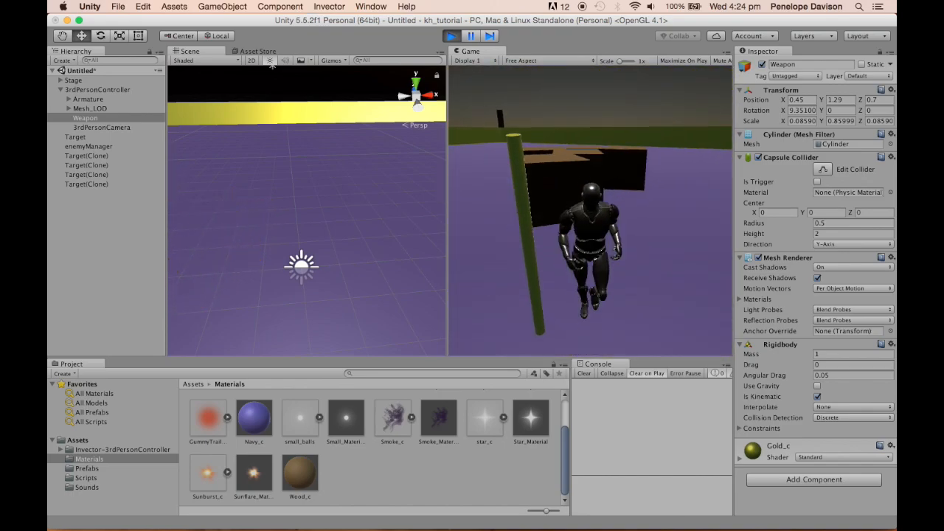
pyautogui.press('Escape')
pyautogui.click(452, 37)
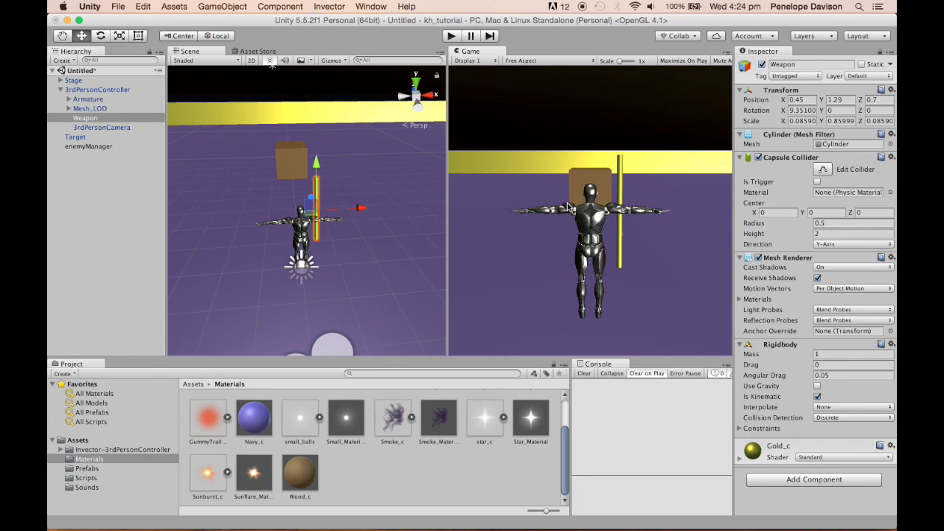
# Step: Attach the Weapon_Swing script from the Scripts folder to the Weapon and bring its settings into view
pyautogui.click(793, 480)
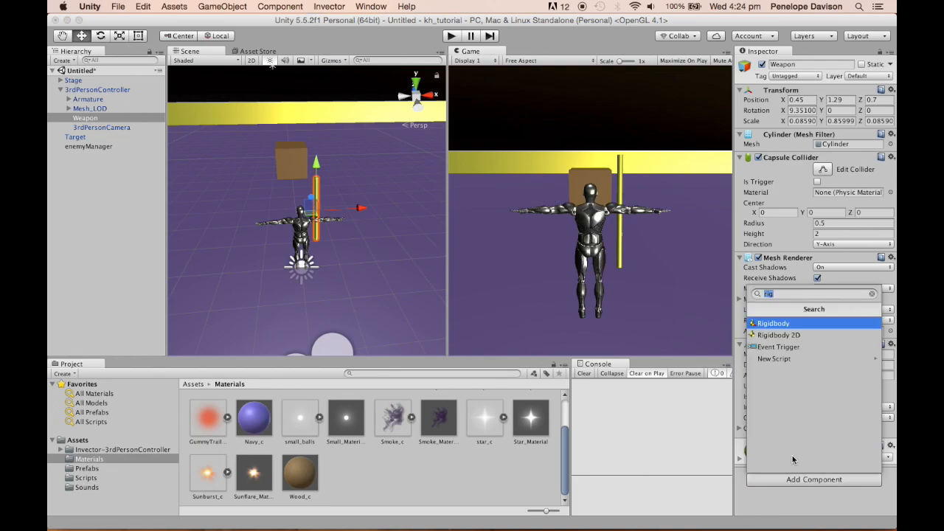
pyautogui.click(430, 458)
pyautogui.click(87, 478)
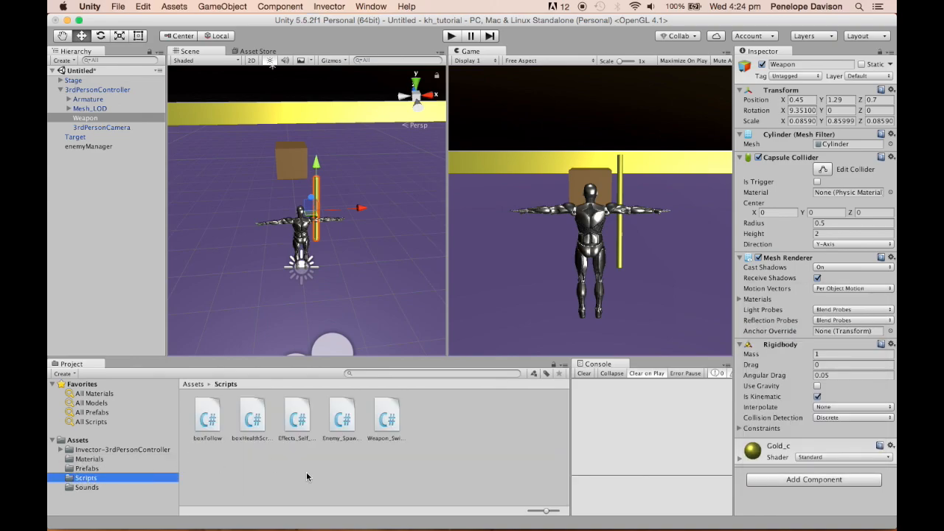
pyautogui.click(380, 425)
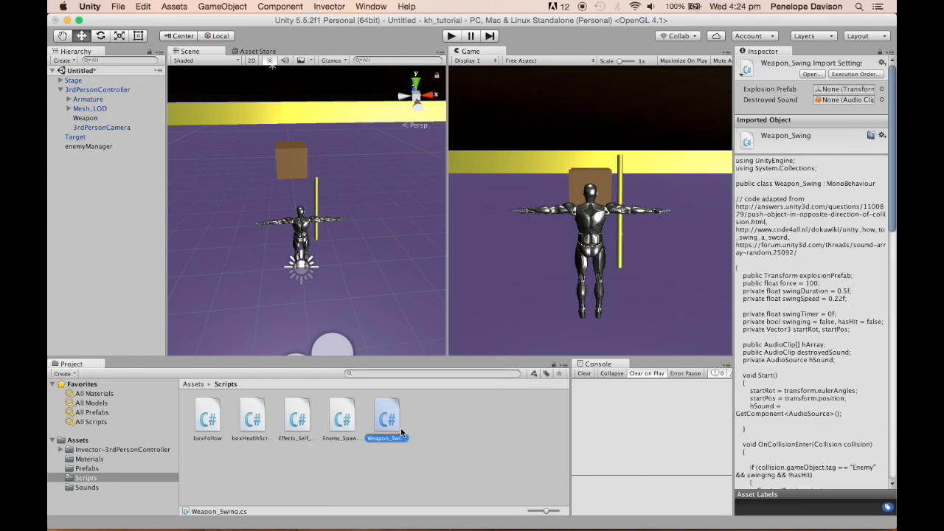
pyautogui.click(84, 118)
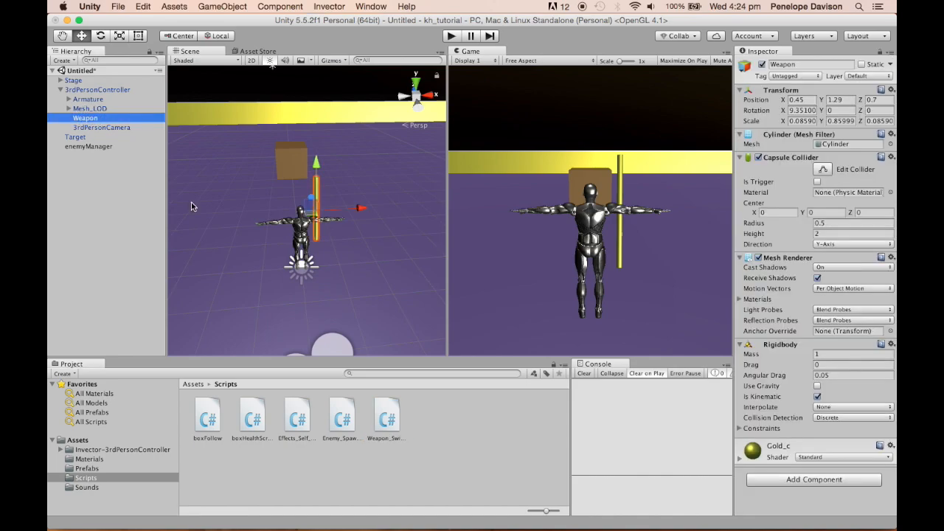
pyautogui.moveTo(388, 417); pyautogui.dragTo(756, 499)
pyautogui.scroll(-2, 815, 498)
pyautogui.scroll(-2, 814, 498)
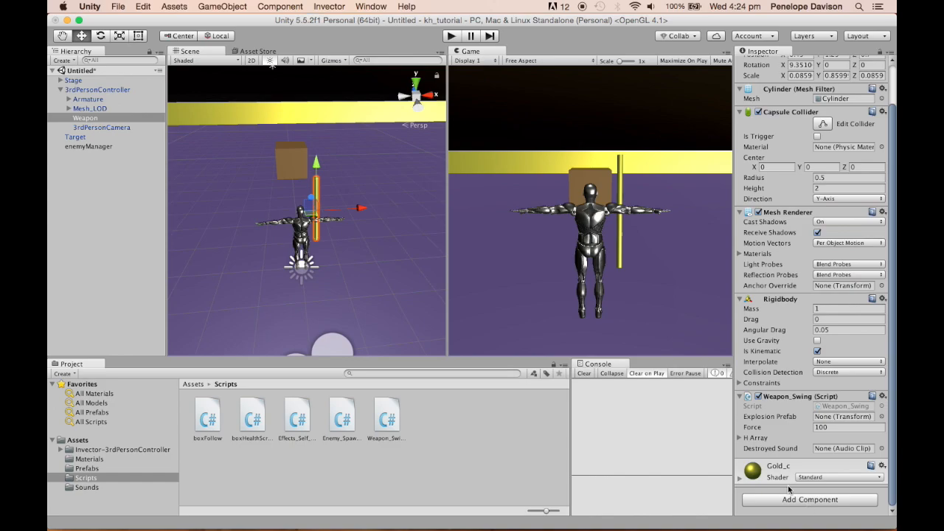
# Step: Add an Audio Source component to the Weapon and collapse its settings
pyautogui.click(95, 138)
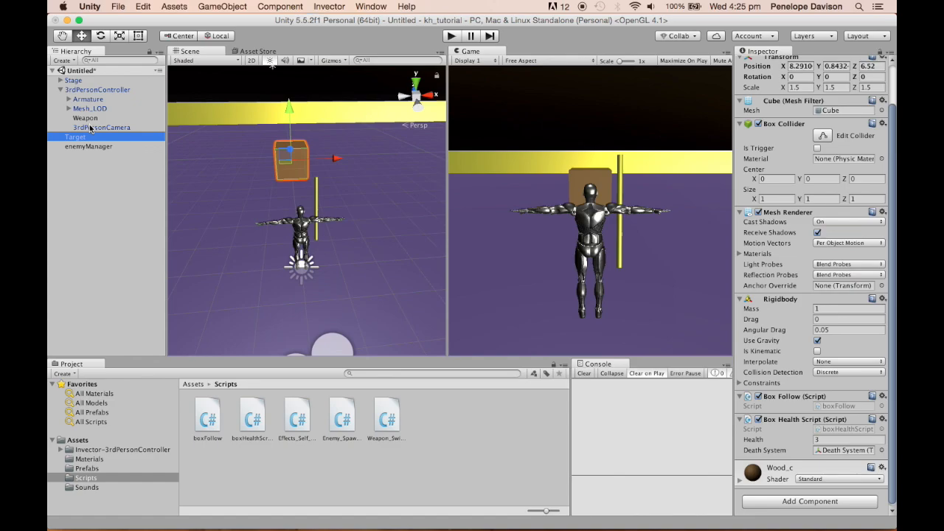
pyautogui.click(90, 128)
pyautogui.click(89, 119)
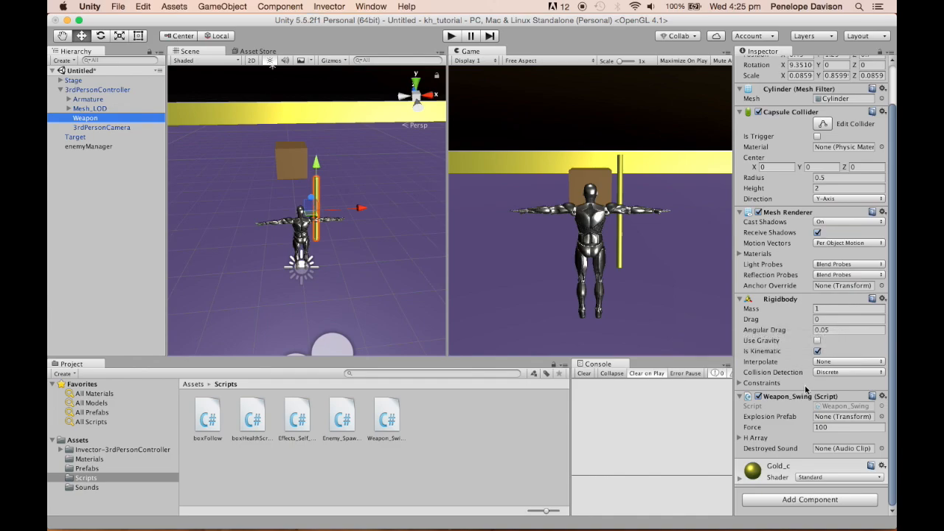
pyautogui.click(813, 500)
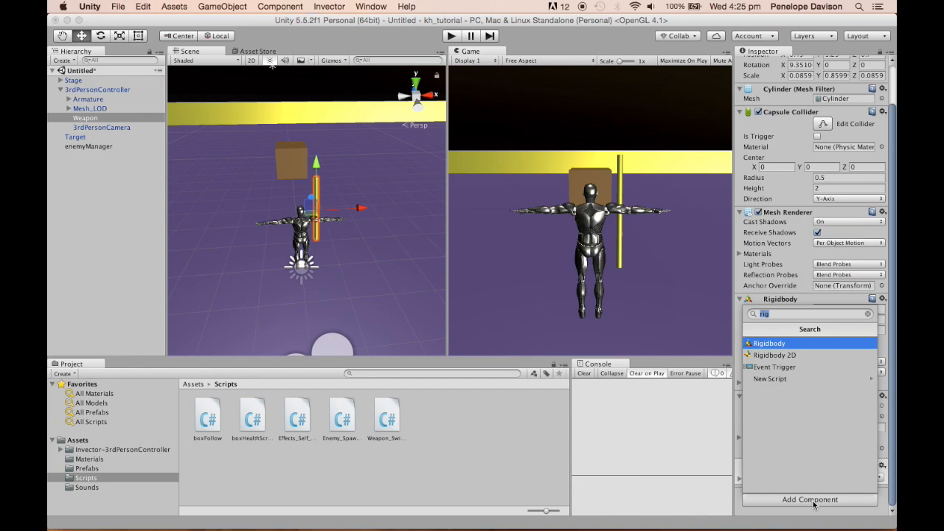
pyautogui.write('Audio')
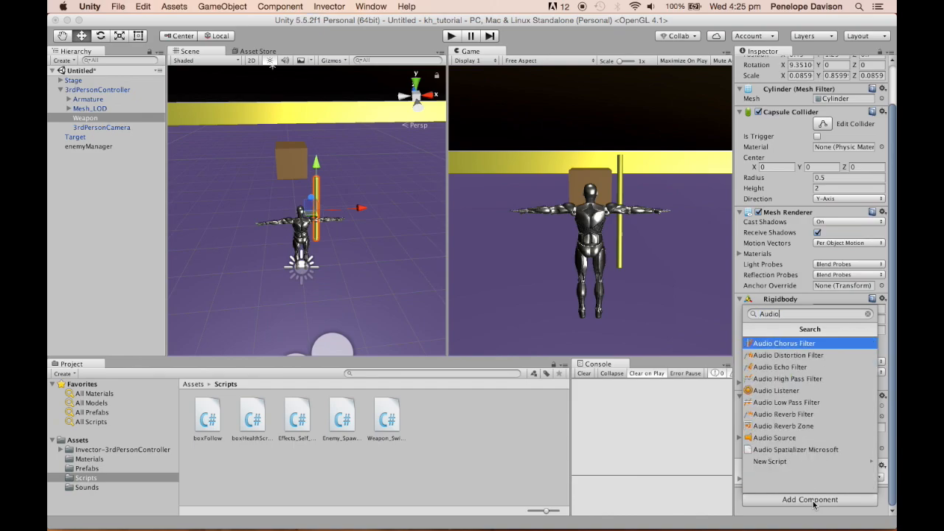
pyautogui.click(797, 438)
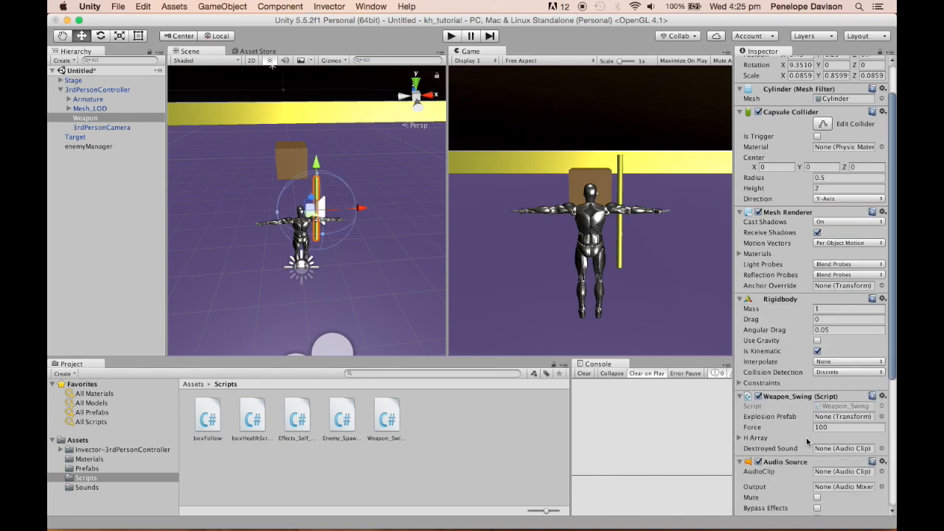
pyautogui.scroll(-5, 822, 447)
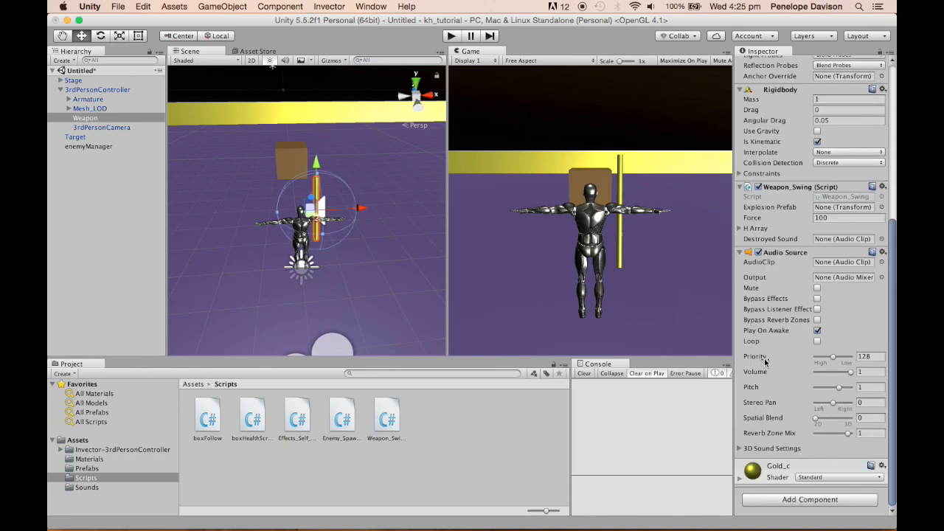
pyautogui.click(741, 253)
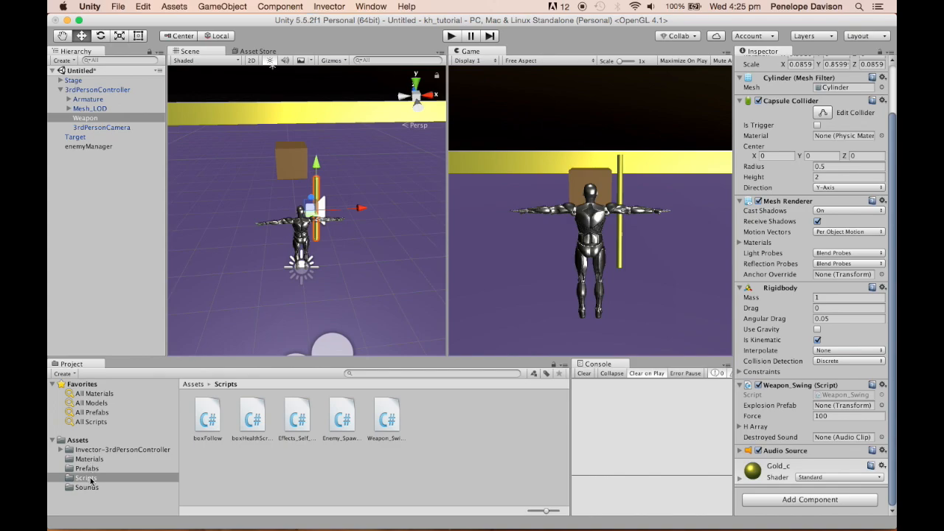
# Step: Assign the HitParticles prefab from the Prefabs folder as the Explosion Prefab of the Weapon's Weapon_Swing script
pyautogui.click(103, 138)
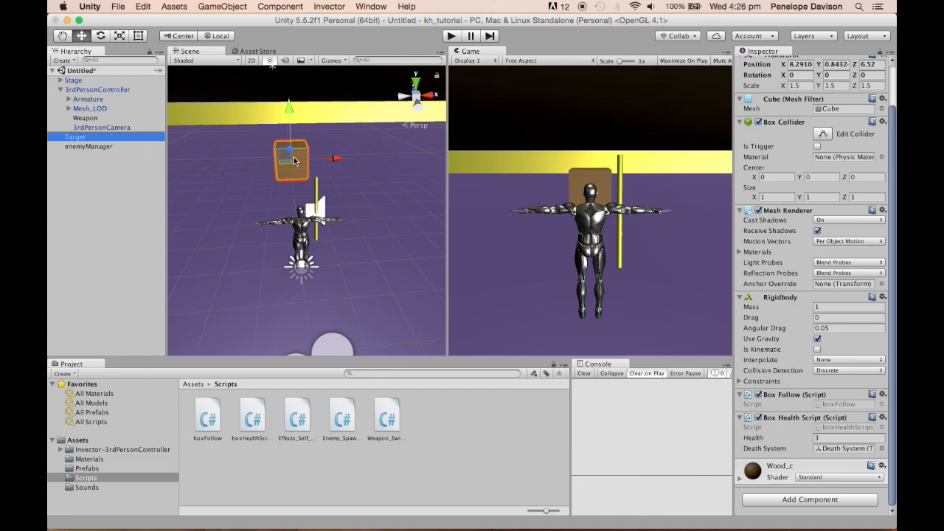
pyautogui.click(83, 119)
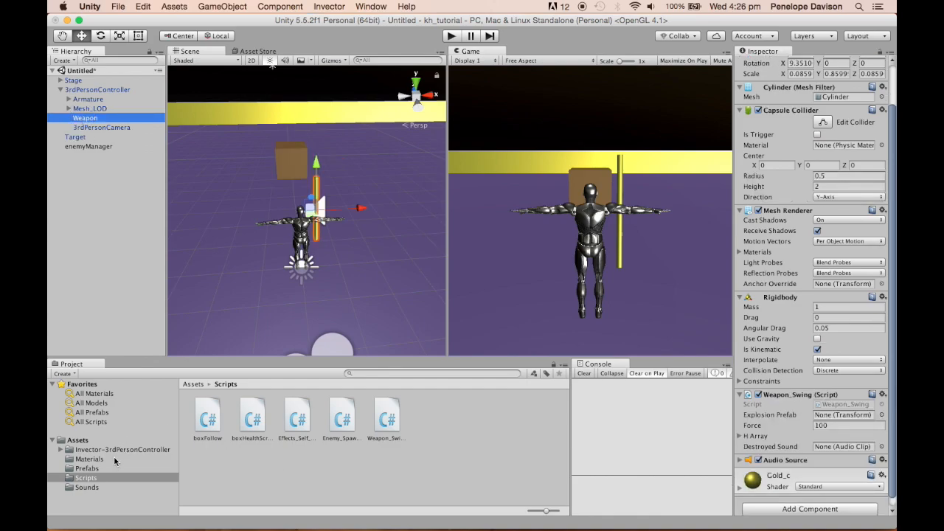
pyautogui.click(87, 468)
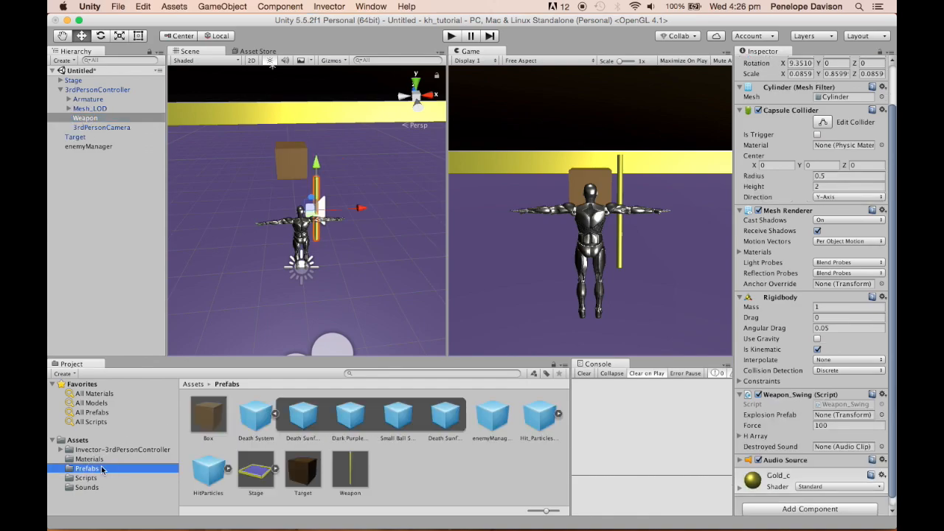
pyautogui.click(276, 416)
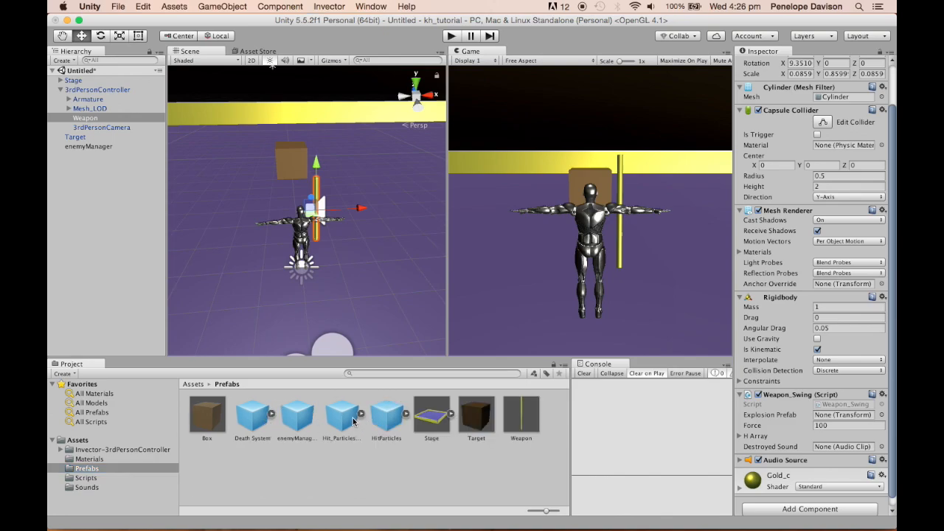
pyautogui.click(385, 416)
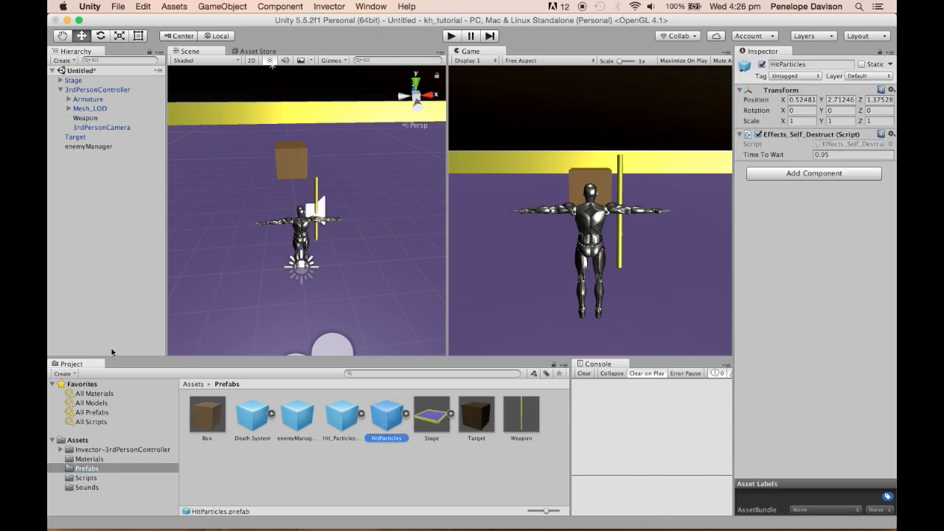
pyautogui.click(87, 119)
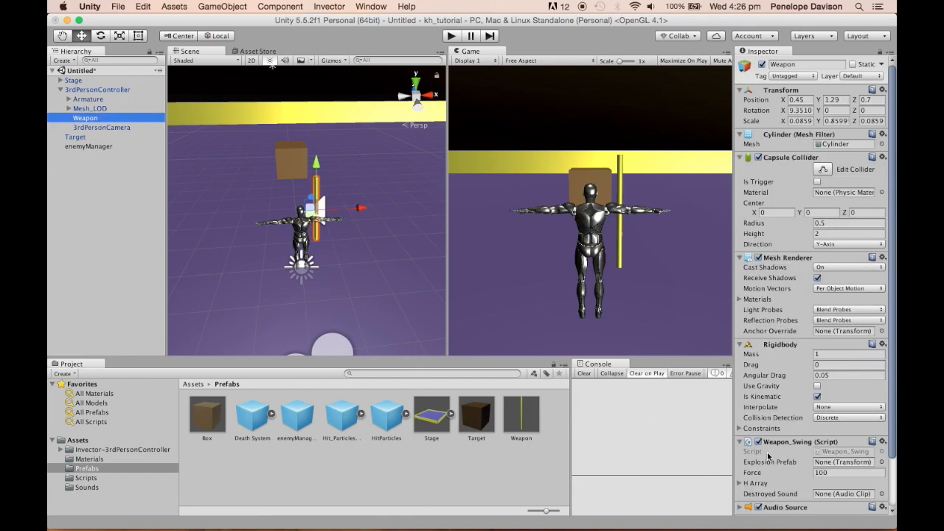
pyautogui.scroll(-3, 768, 456)
pyautogui.moveTo(383, 413); pyautogui.dragTo(843, 405)
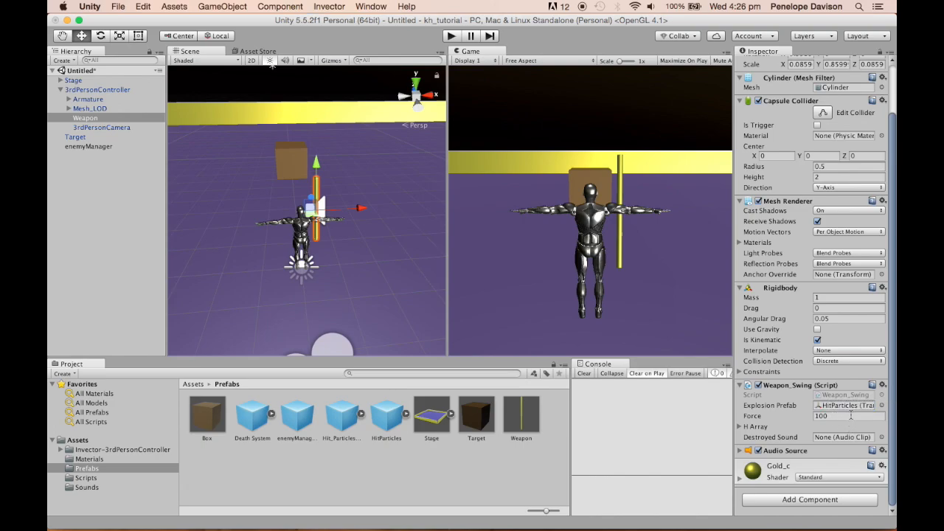
pyautogui.click(835, 416)
pyautogui.doubleClick(828, 415)
pyautogui.click(835, 416)
pyautogui.moveTo(834, 415); pyautogui.dragTo(754, 395)
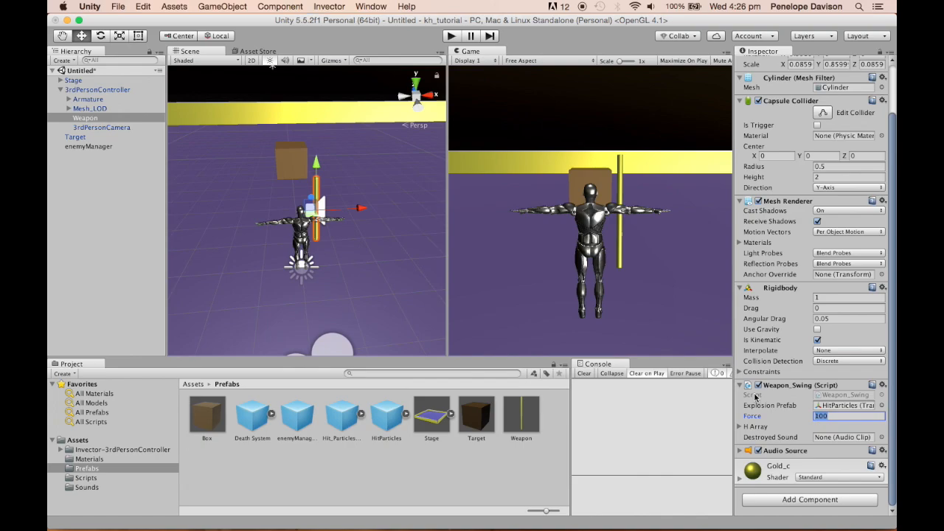
pyautogui.click(834, 417)
# Step: Add the Ding01 and Ding02 sounds to the Weapon_Swing script's H Array and assign Destroyed as its Destroyed Sound
pyautogui.click(760, 427)
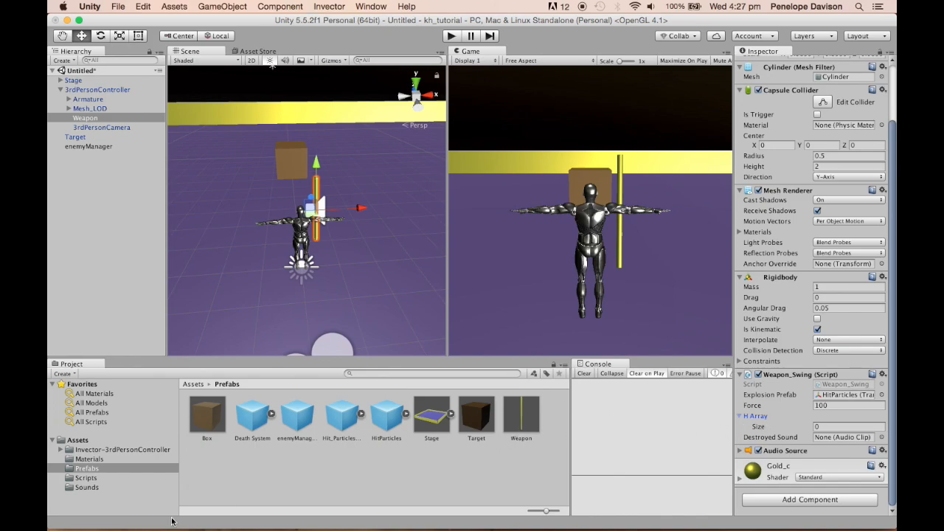
pyautogui.click(84, 487)
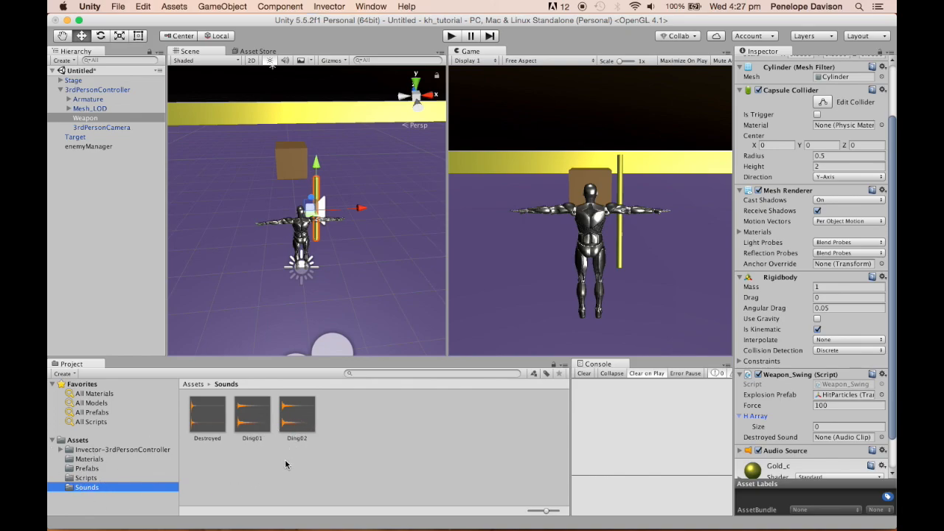
pyautogui.click(297, 415)
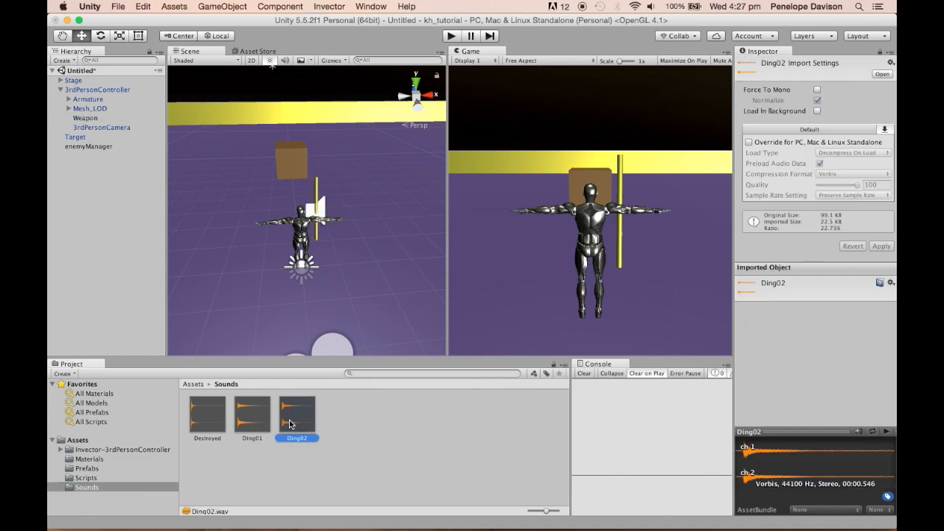
pyautogui.click(93, 119)
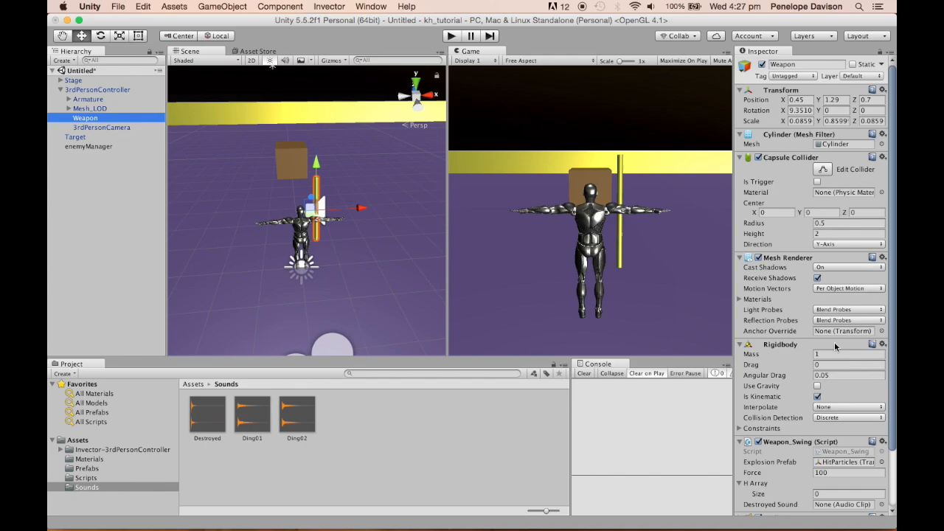
pyautogui.scroll(-5, 836, 346)
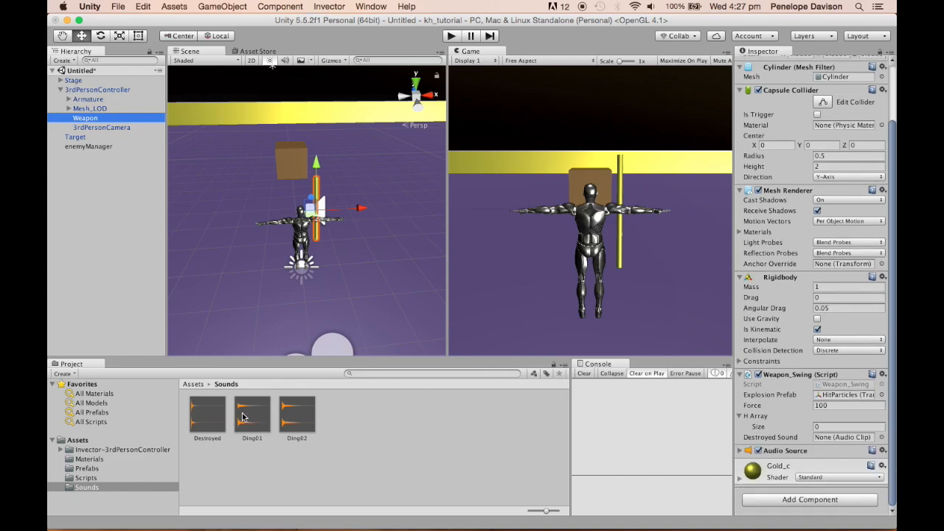
pyautogui.moveTo(240, 417); pyautogui.dragTo(760, 417)
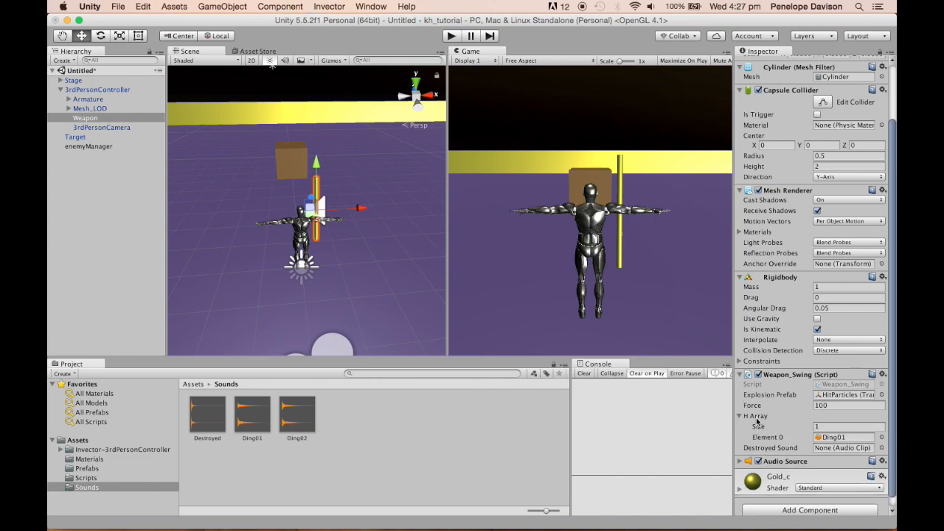
pyautogui.moveTo(297, 417); pyautogui.dragTo(760, 418)
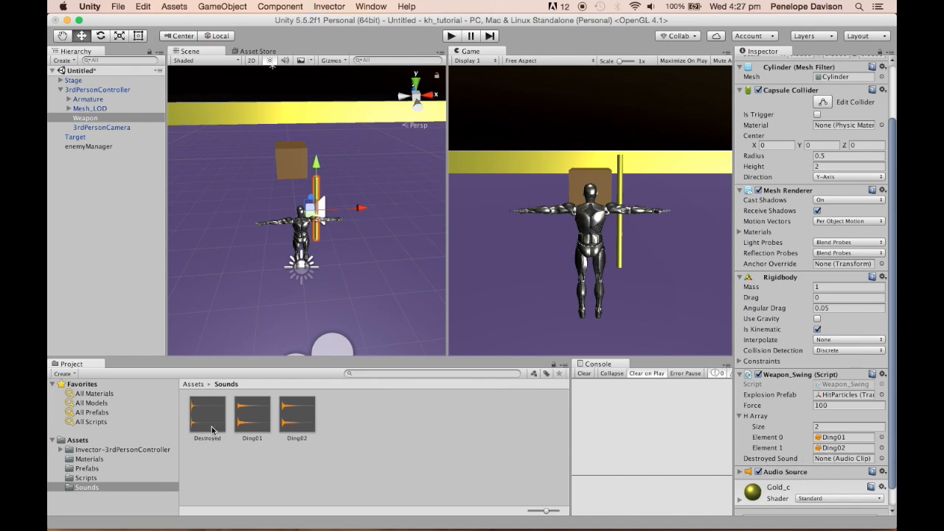
pyautogui.moveTo(212, 444); pyautogui.dragTo(817, 461)
# Step: Open the Weapon_Swing script in MonoDevelop and read the source links in its code-credit comment
pyautogui.click(882, 377)
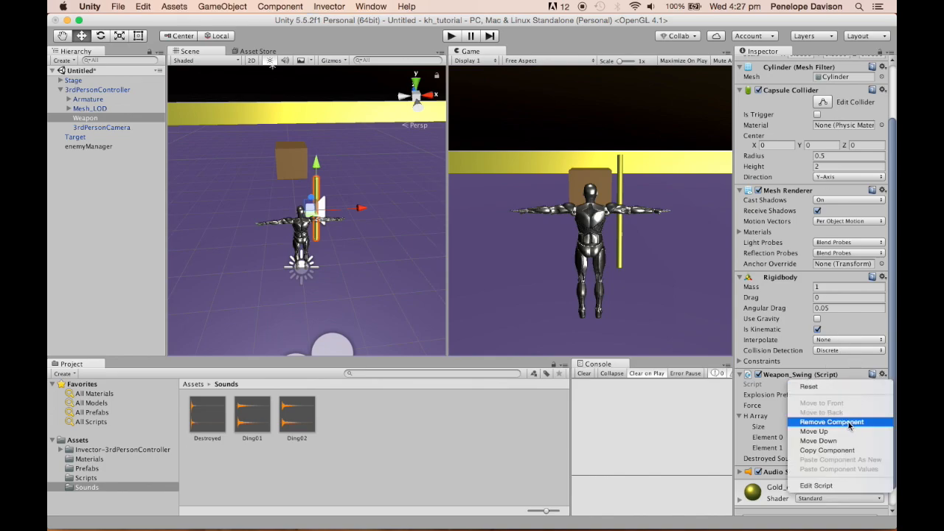
pyautogui.click(816, 486)
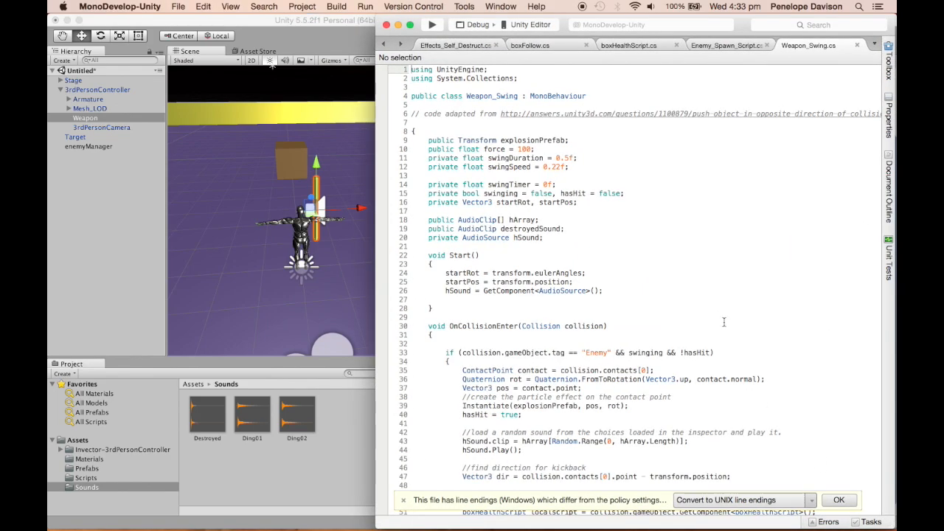
pyautogui.hscroll(7, 739, 202)
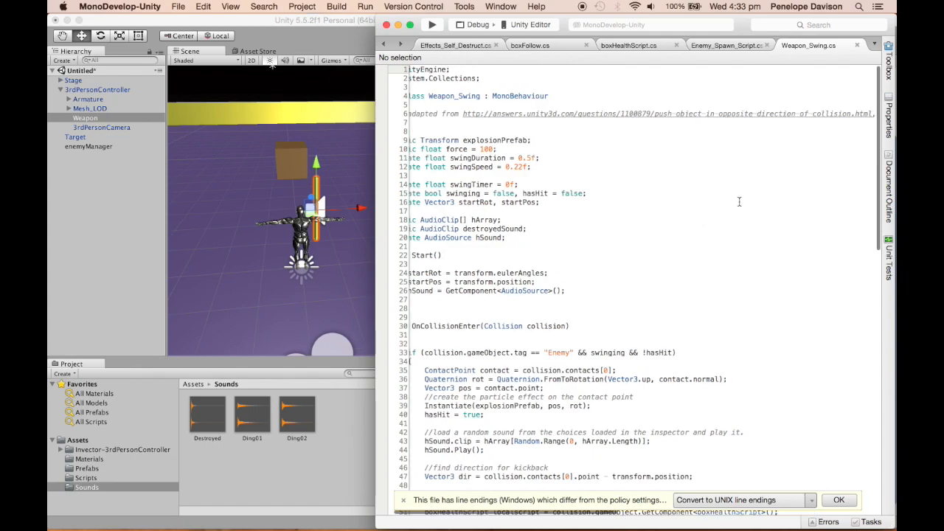
pyautogui.hscroll(15, 739, 202)
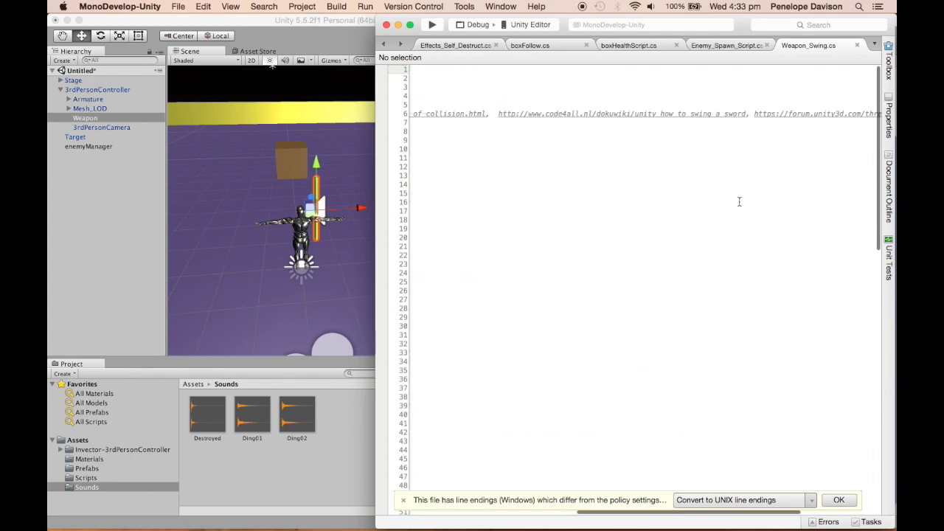
pyautogui.hscroll(5, 739, 202)
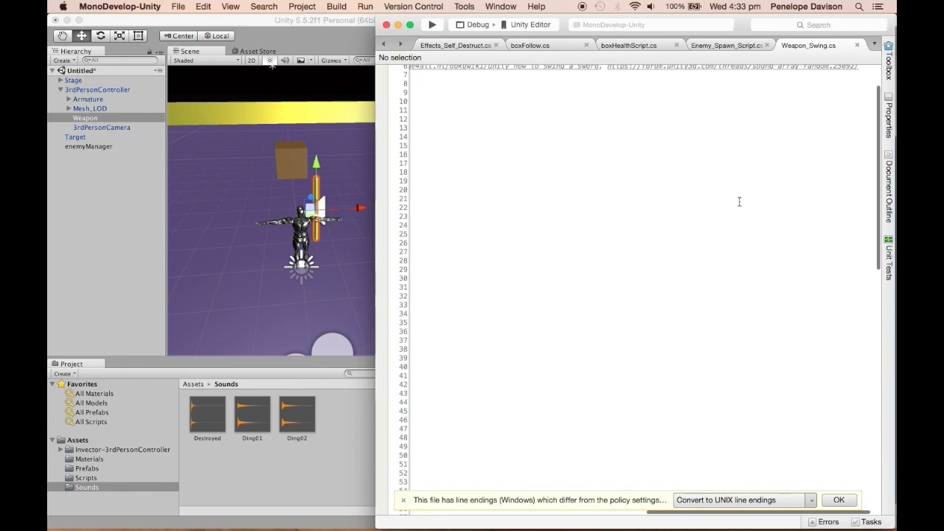
pyautogui.hscroll(-20, 739, 201)
pyautogui.hscroll(-4, 739, 201)
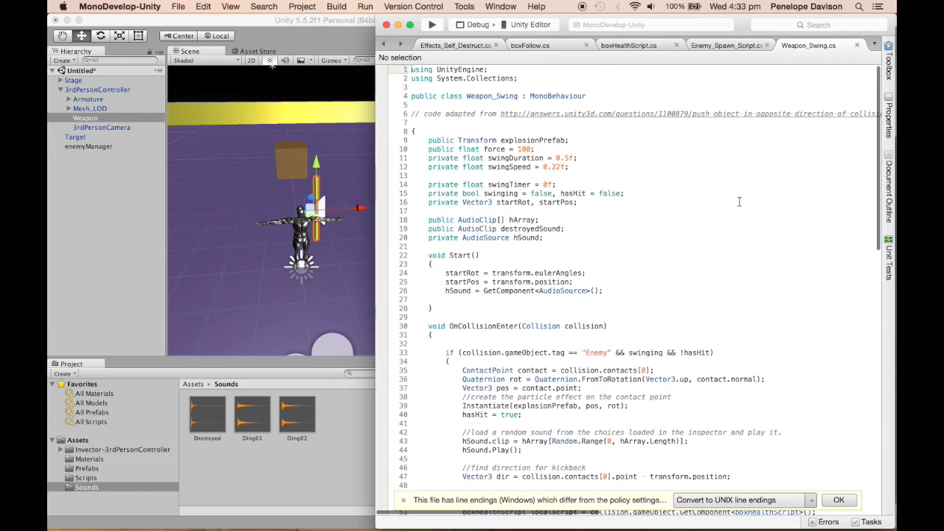
# Step: Review the public explosionPrefab and force variable declarations at the start of the Weapon_Swing class
pyautogui.scroll(-2, 739, 202)
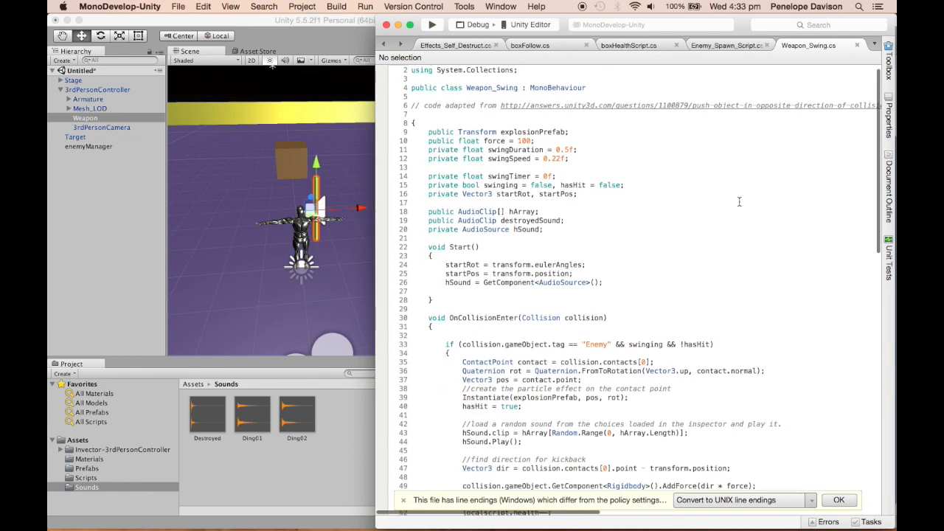
pyautogui.moveTo(567, 216); pyautogui.dragTo(401, 110)
pyautogui.click(501, 145)
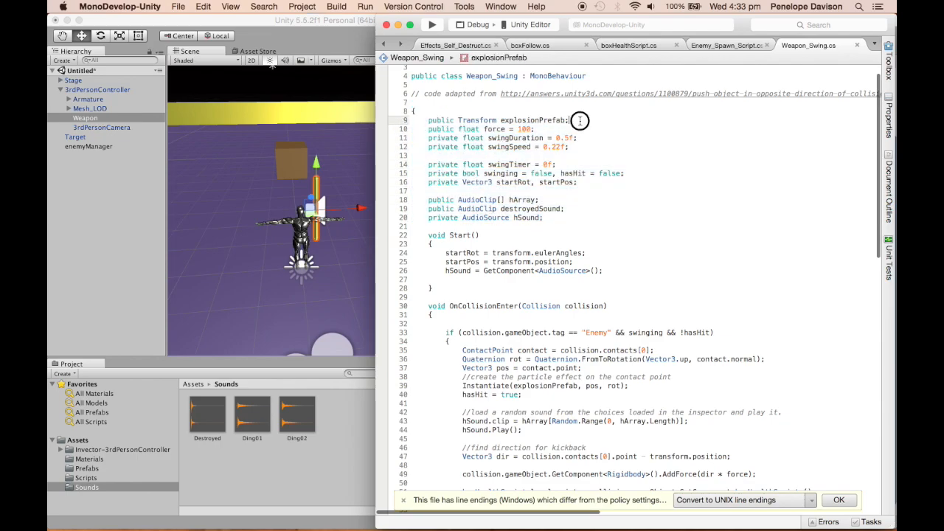
pyautogui.moveTo(570, 120); pyautogui.dragTo(407, 121)
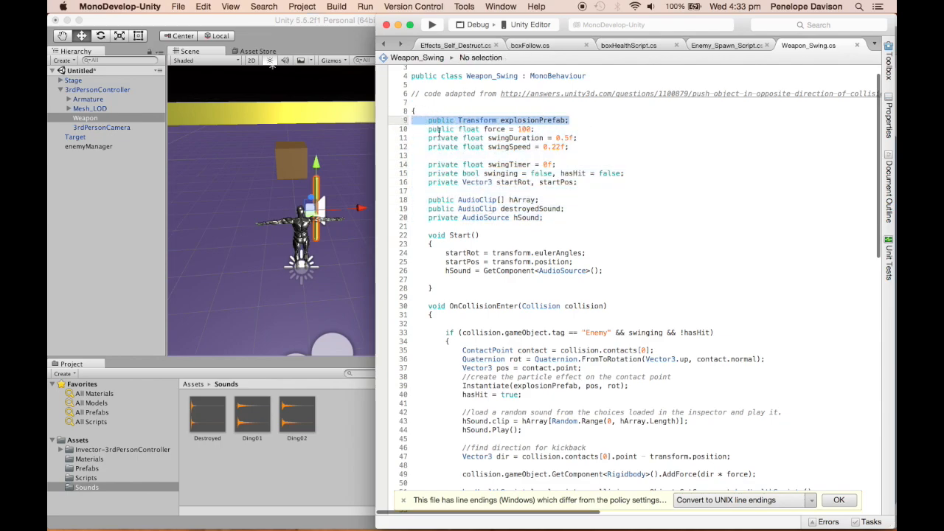
pyautogui.click(508, 120)
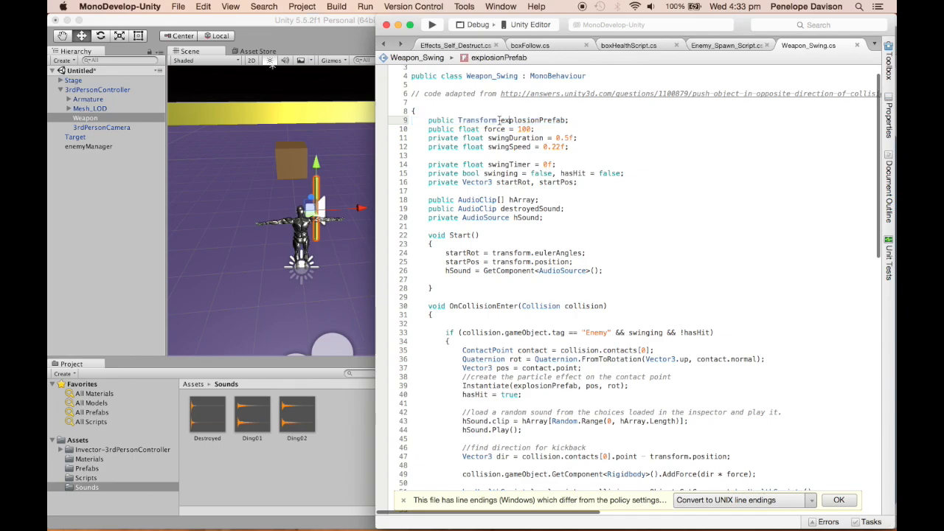
pyautogui.doubleClick(508, 119)
pyautogui.click(564, 129)
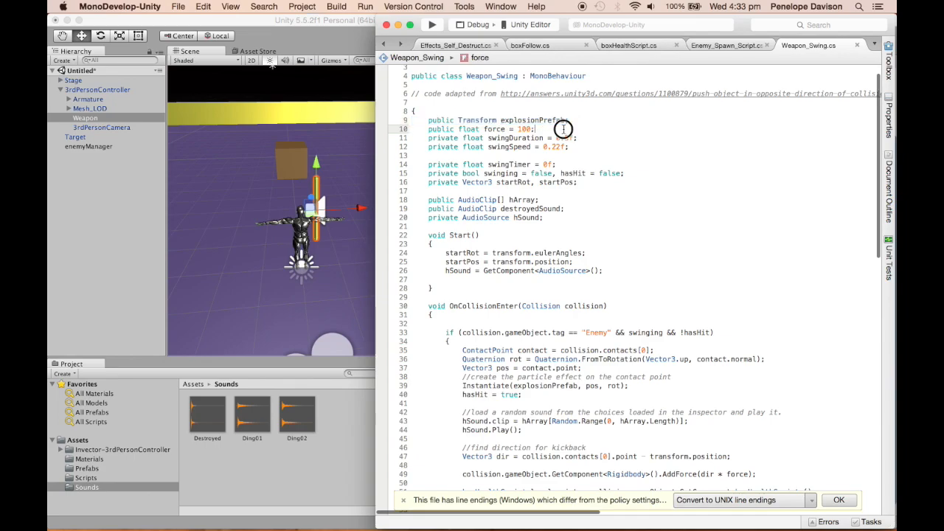
pyautogui.moveTo(563, 129)
pyautogui.mouseDown()
pyautogui.moveTo(413, 128)
pyautogui.moveTo(562, 128)
pyautogui.mouseUp()
pyautogui.click(433, 129)
pyautogui.click(563, 129)
# Step: Review the private swingDuration and swingSpeed float declarations in the Weapon_Swing script
pyautogui.moveTo(429, 138); pyautogui.dragTo(582, 146)
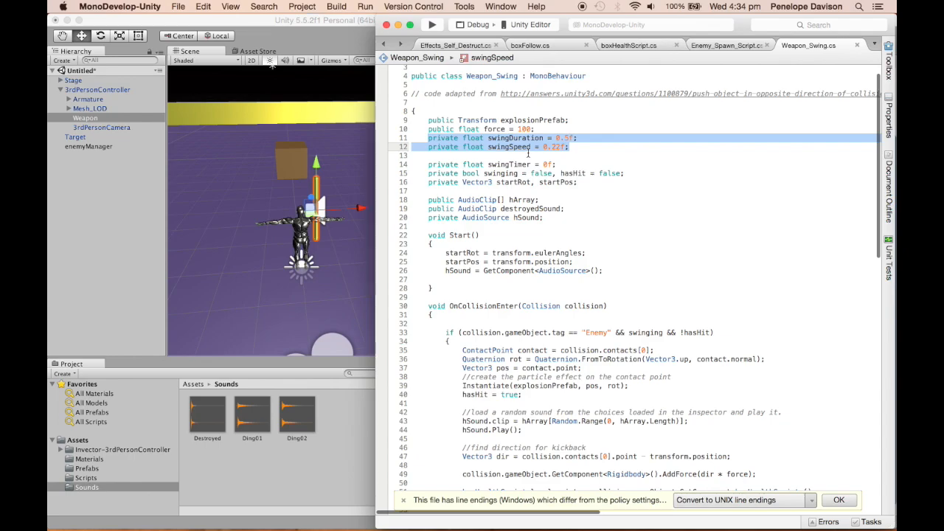
pyautogui.click(556, 137)
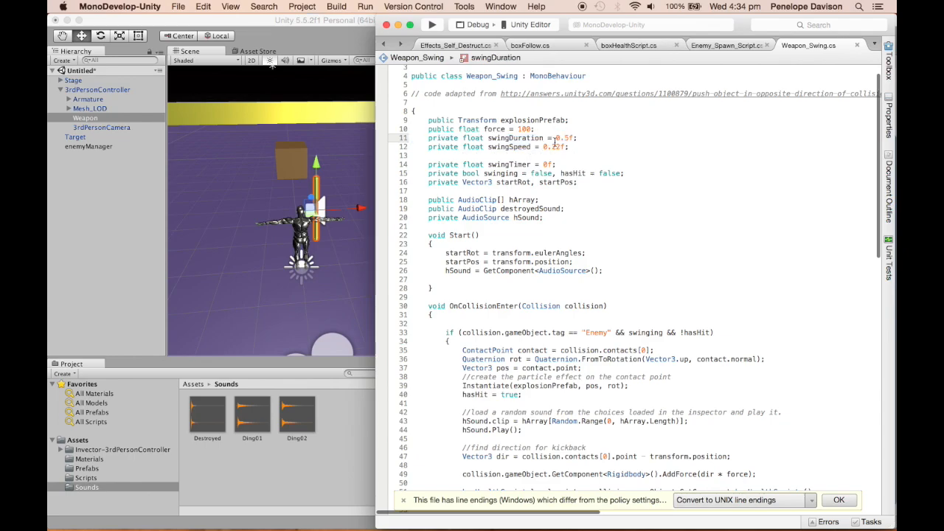
pyautogui.moveTo(563, 138)
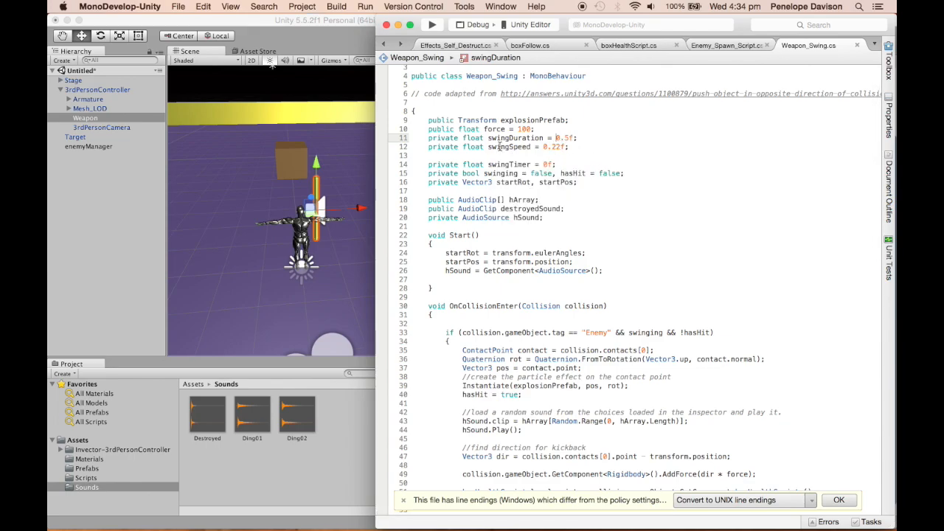
pyautogui.moveTo(499, 147)
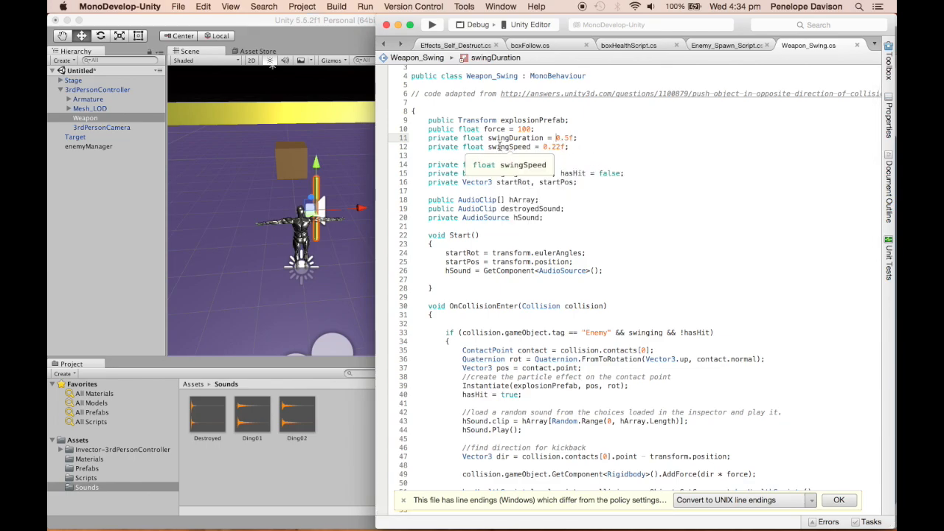
# Step: Examine the private bool line declaring swinging and hasHit, highlighting the hasHit part
pyautogui.scroll(-3, 662, 178)
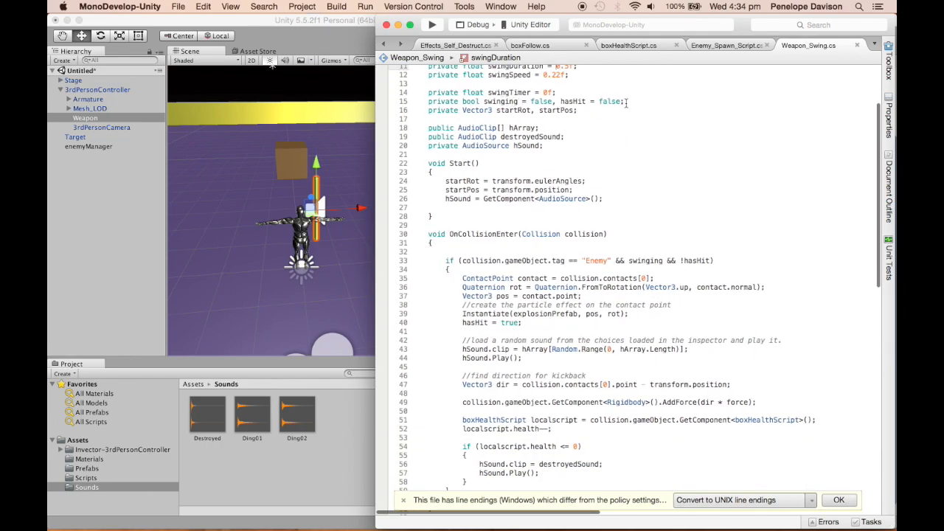
pyautogui.moveTo(626, 102); pyautogui.dragTo(415, 104)
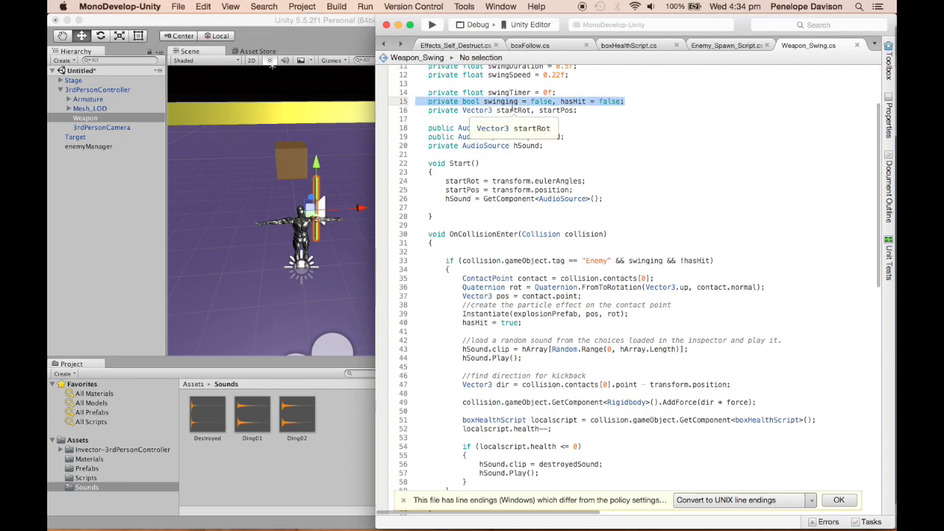
pyautogui.click(635, 102)
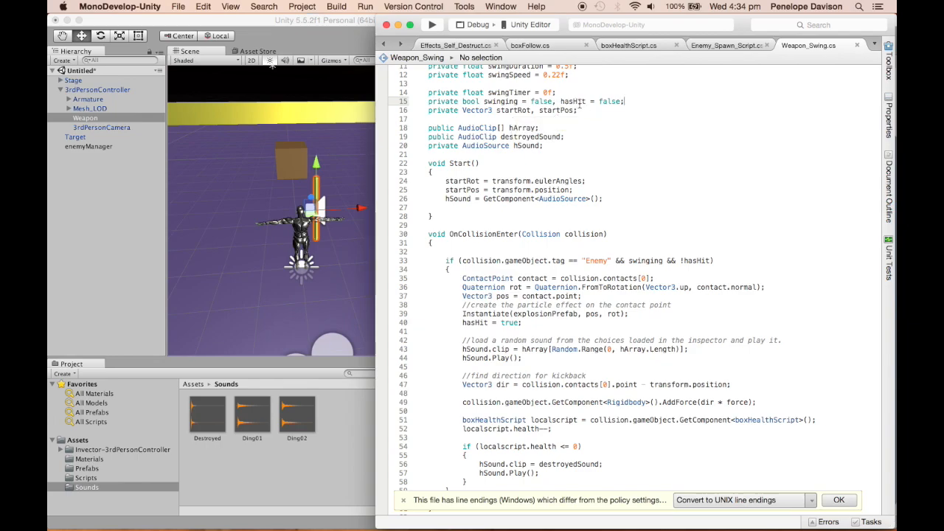
pyautogui.moveTo(560, 101); pyautogui.dragTo(632, 98)
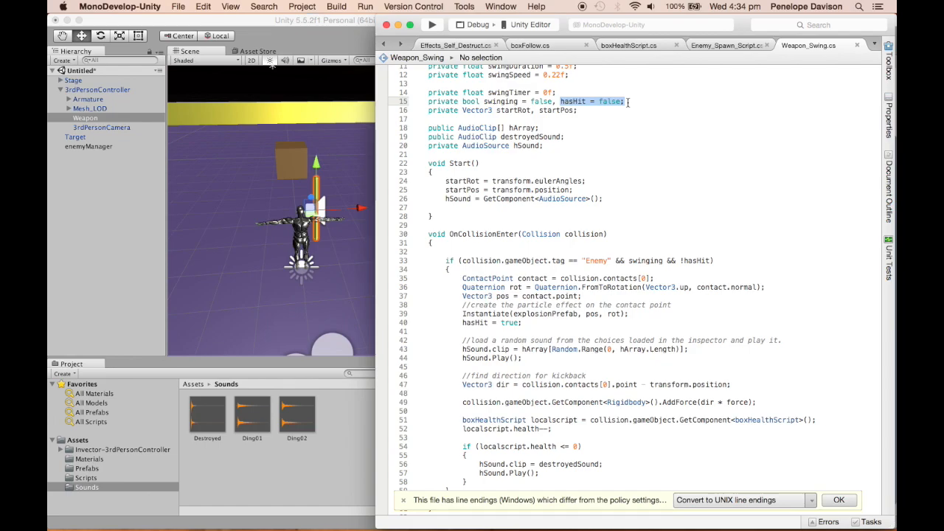
pyautogui.click(641, 147)
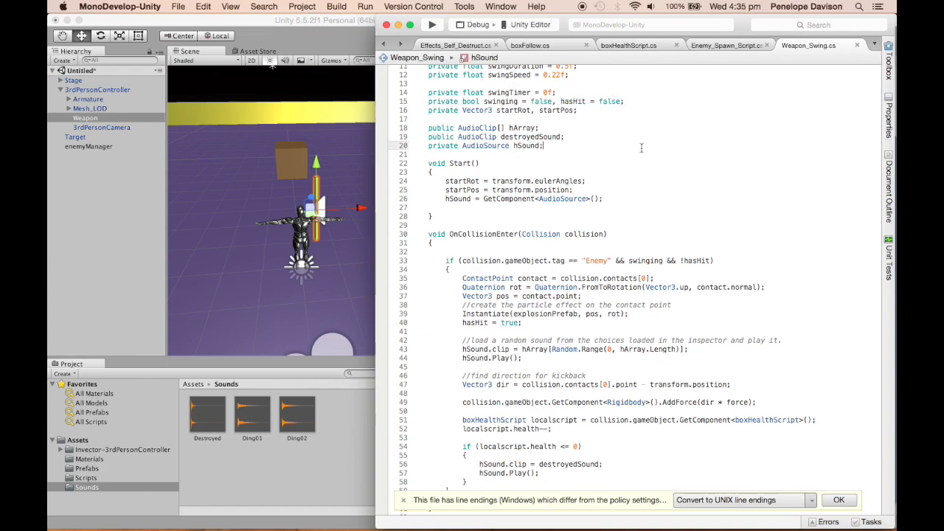
# Step: Review the audio declarations one by one: the hArray clips, the destroyedSound clip and the hSound source
pyautogui.moveTo(545, 145); pyautogui.dragTo(411, 130)
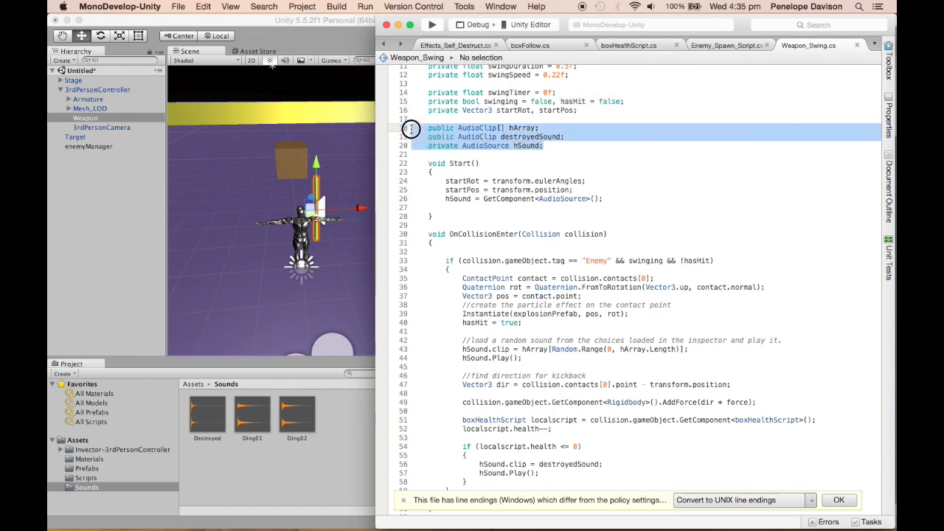
pyautogui.click(473, 128)
pyautogui.moveTo(550, 128); pyautogui.dragTo(389, 127)
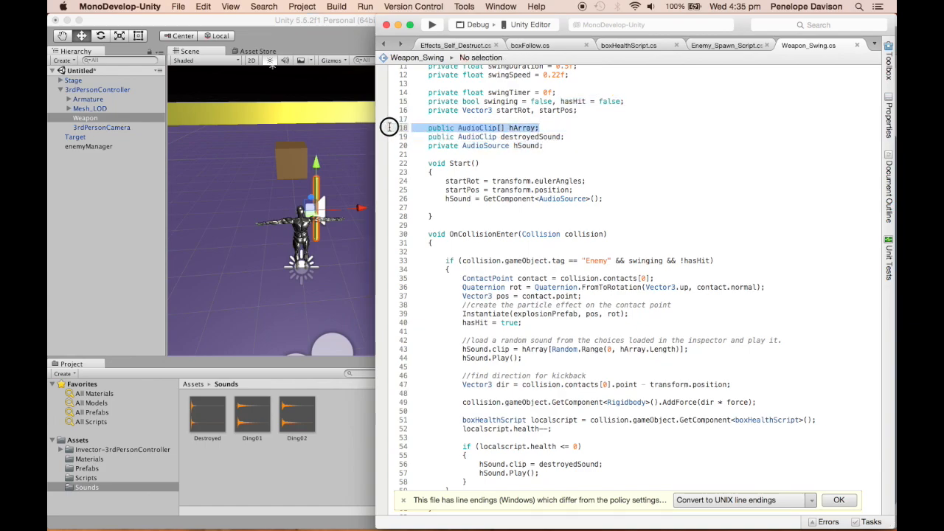
pyautogui.click(515, 127)
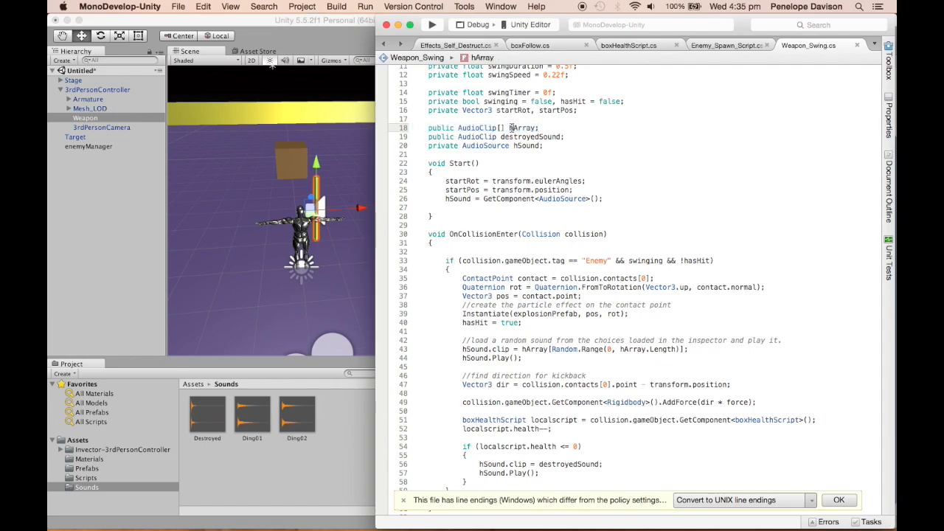
pyautogui.moveTo(508, 128); pyautogui.dragTo(380, 137)
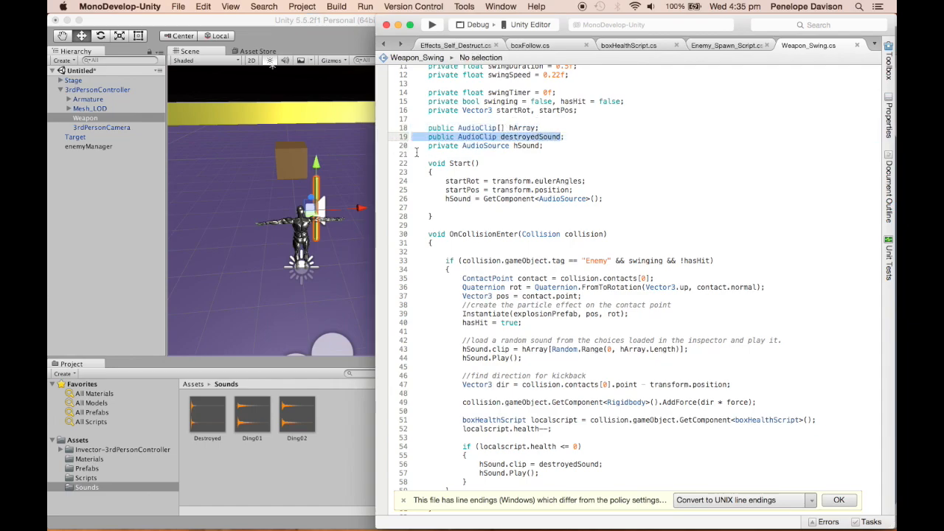
pyautogui.click(526, 145)
pyautogui.moveTo(546, 145); pyautogui.dragTo(390, 146)
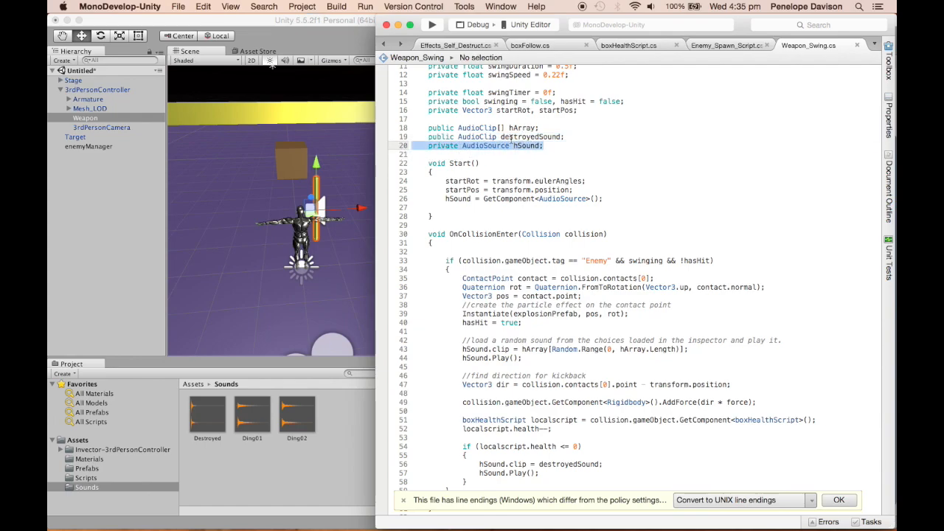
# Step: Examine the Start function's lines that store startRot and startPos and get the AudioSource component for hSound
pyautogui.scroll(-3, 572, 153)
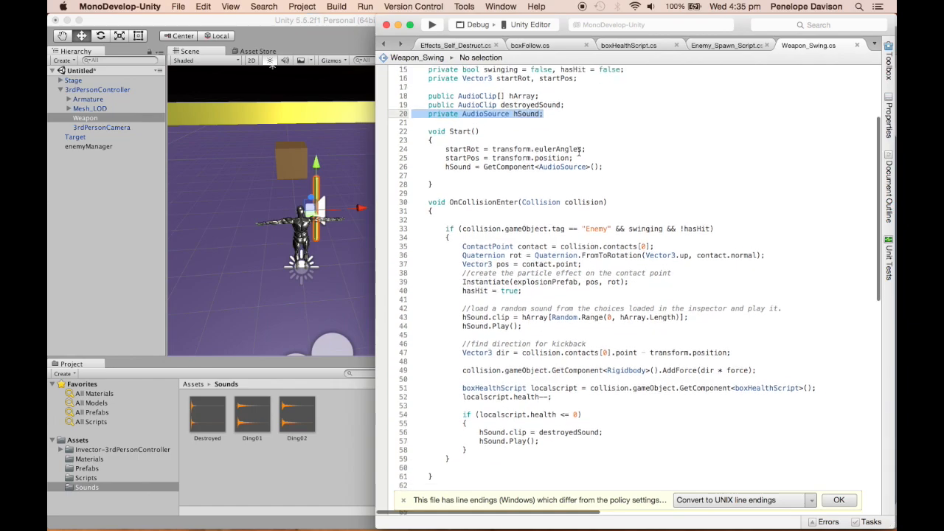
pyautogui.click(608, 150)
pyautogui.moveTo(574, 150); pyautogui.dragTo(468, 141)
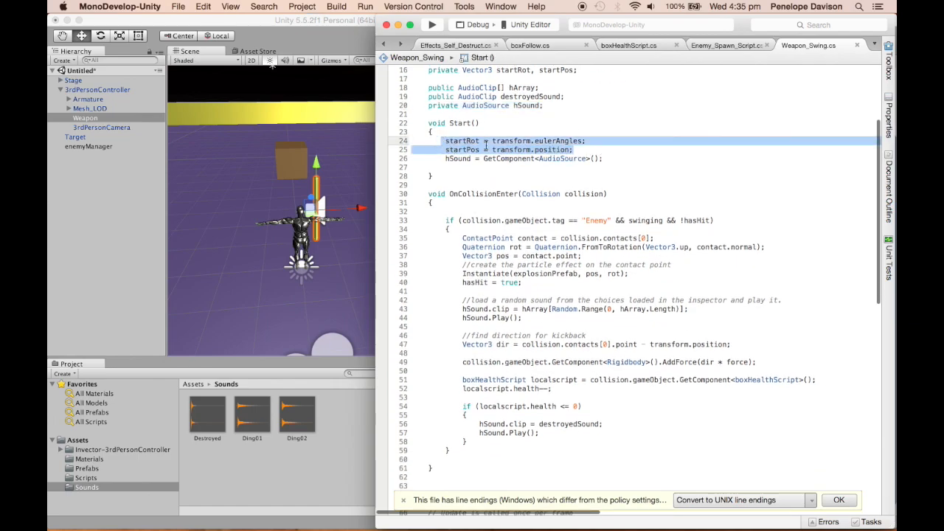
pyautogui.click(486, 142)
pyautogui.moveTo(586, 150); pyautogui.dragTo(407, 143)
pyautogui.moveTo(603, 159); pyautogui.dragTo(411, 158)
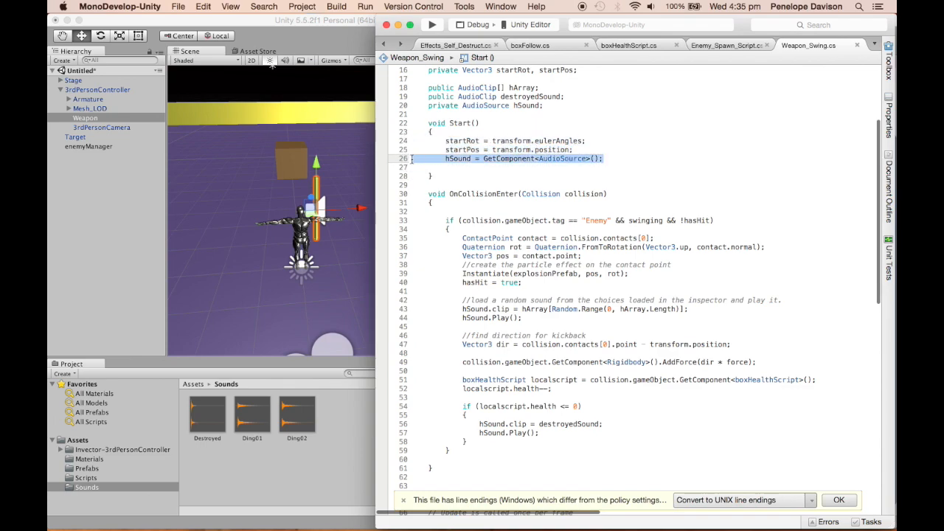
# Step: Examine the whole OnCollisionEnter function and the if statement that encloses its hit-handling code
pyautogui.scroll(-3, 643, 185)
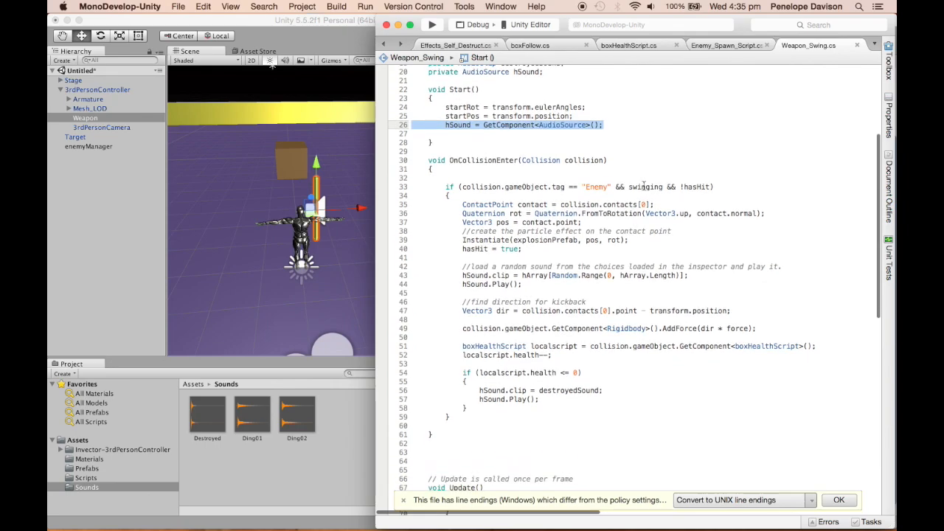
pyautogui.moveTo(425, 127); pyautogui.dragTo(554, 406)
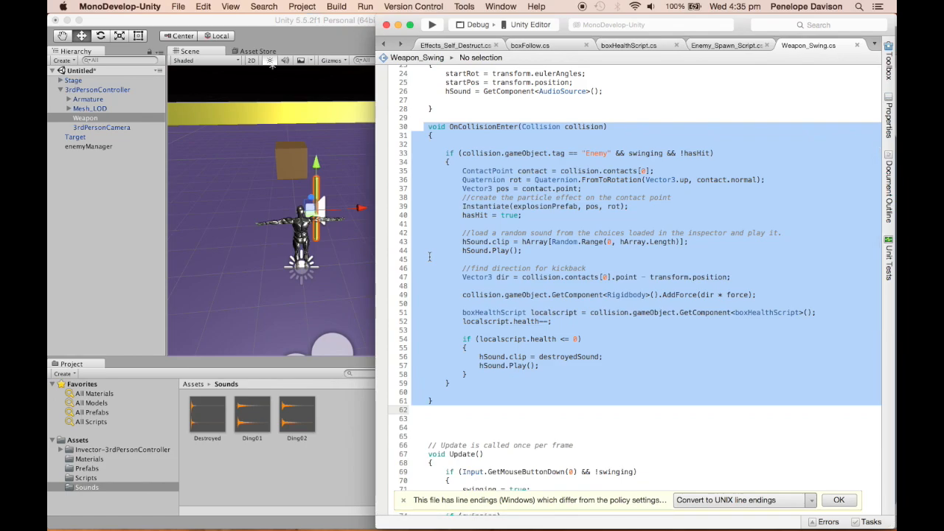
pyautogui.click(490, 137)
pyautogui.scroll(-2, 483, 148)
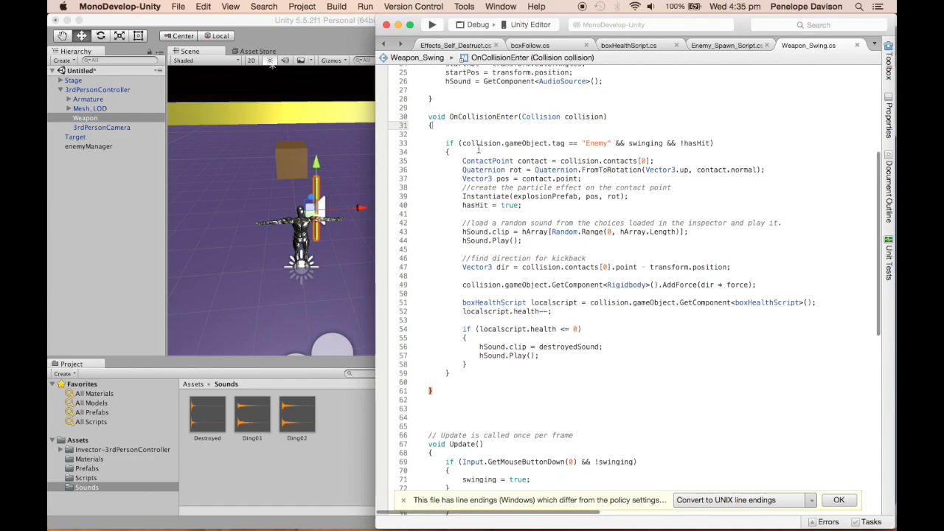
pyautogui.moveTo(458, 133); pyautogui.dragTo(714, 133)
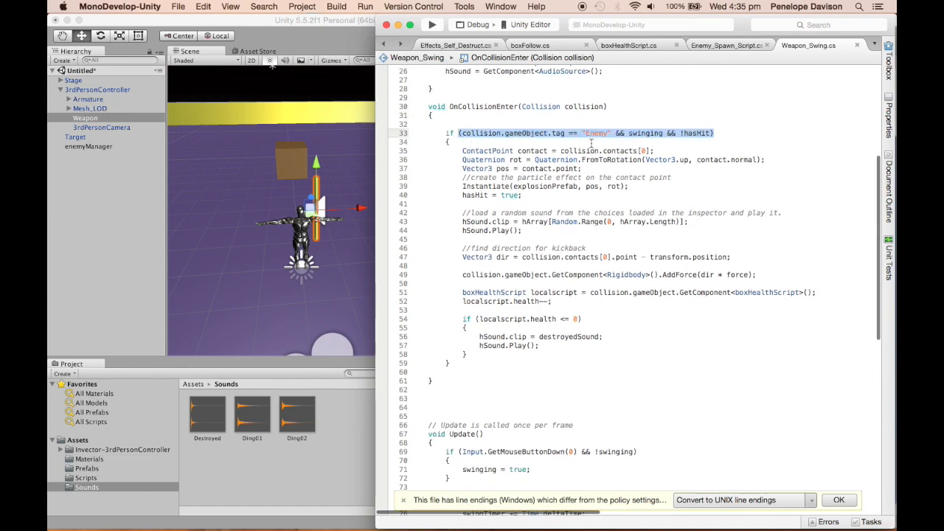
pyautogui.moveTo(446, 133); pyautogui.dragTo(508, 319)
pyautogui.click(534, 148)
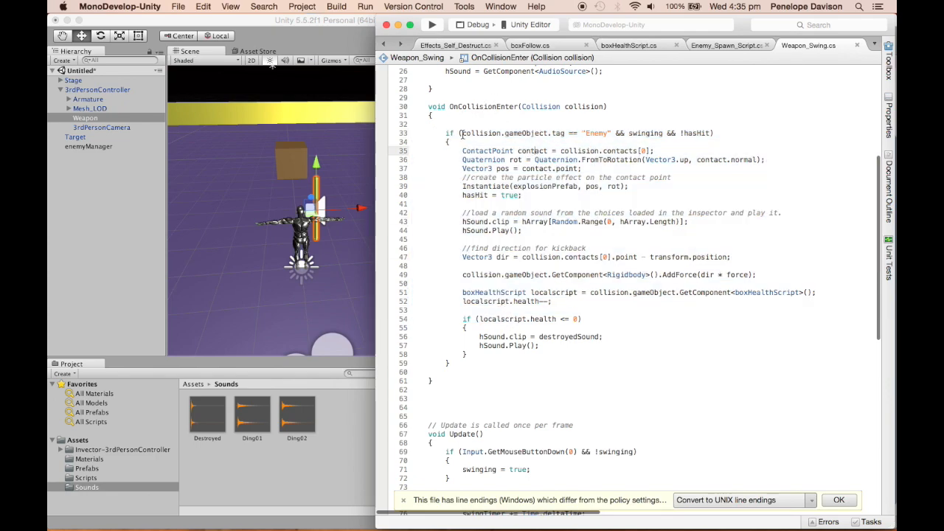
# Step: Examine the collision condition's gameObject, tag, "Enemy" and swinging terms, and check how the Update function uses swinging
pyautogui.moveTo(462, 133); pyautogui.dragTo(552, 133)
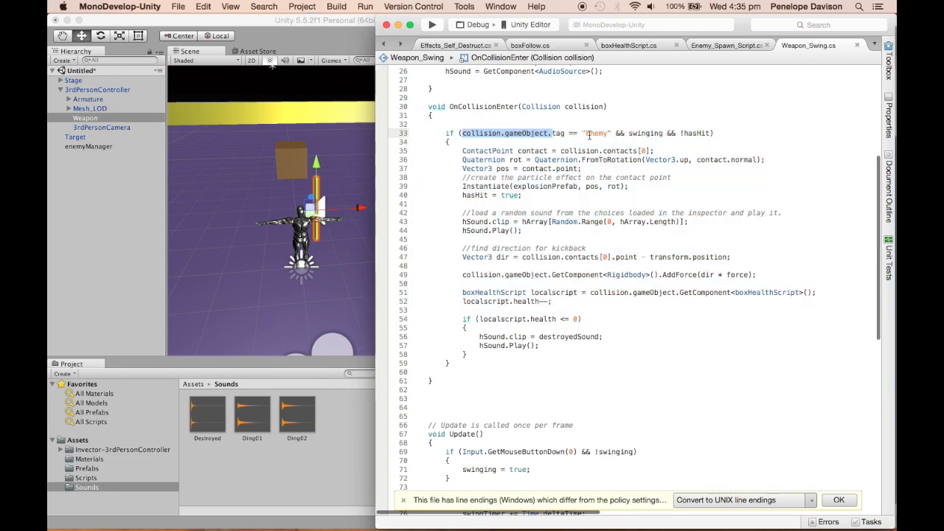
pyautogui.doubleClick(480, 133)
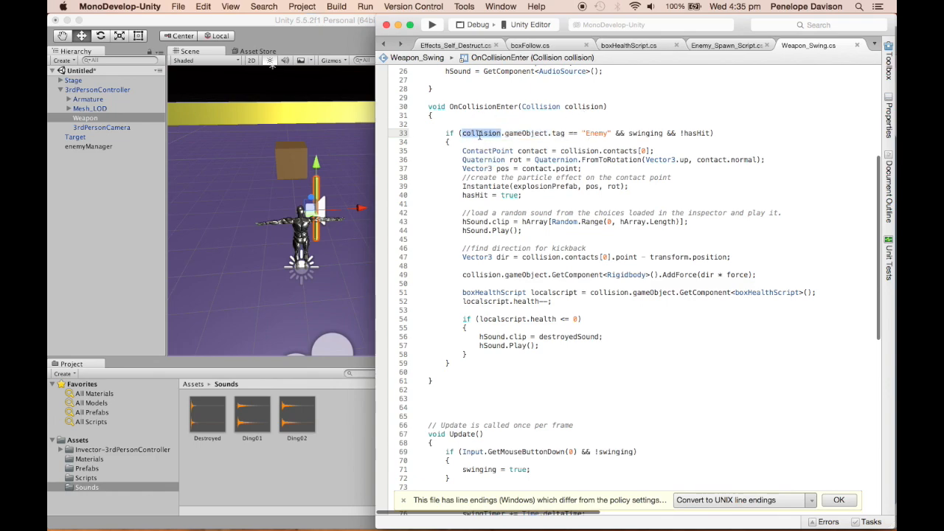
pyautogui.doubleClick(524, 132)
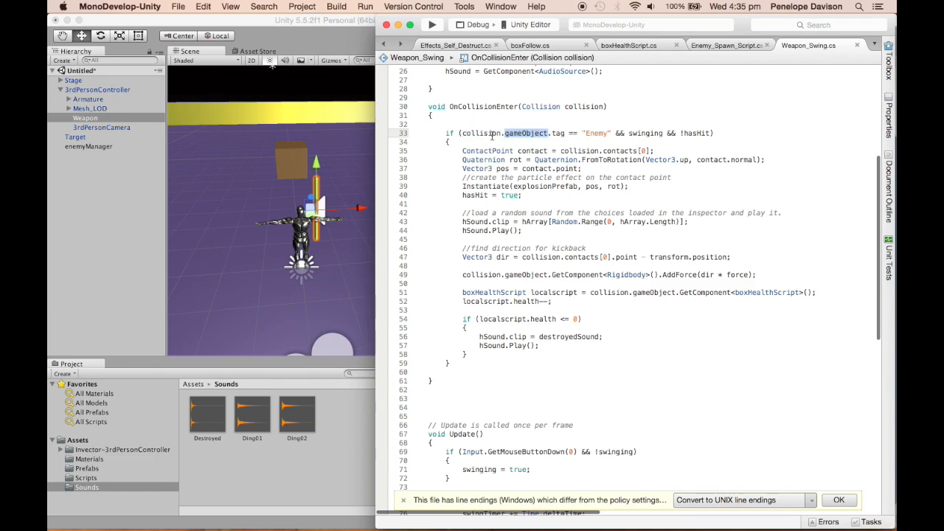
pyautogui.doubleClick(559, 133)
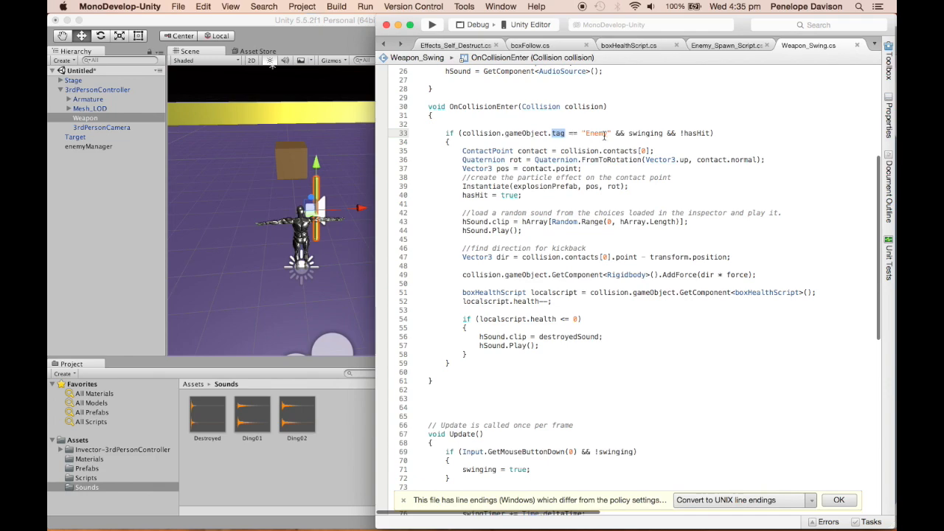
pyautogui.doubleClick(602, 133)
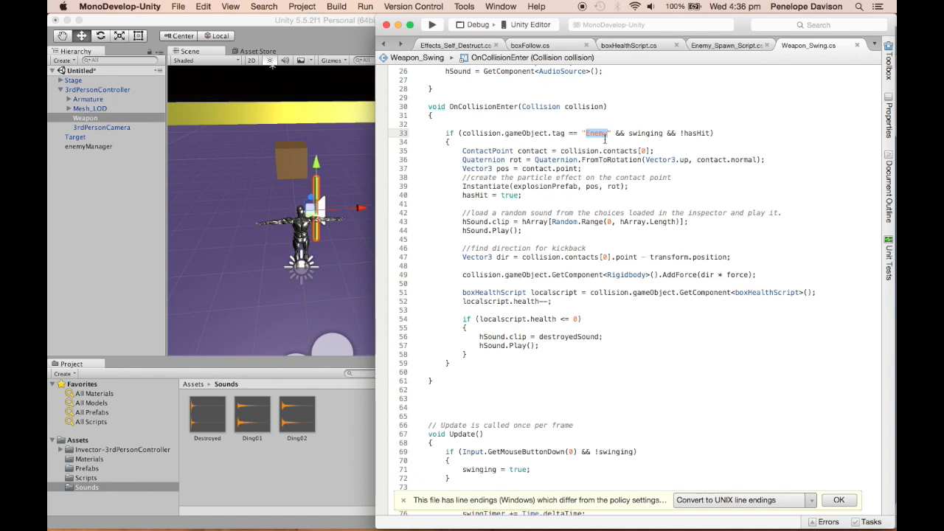
pyautogui.doubleClick(649, 134)
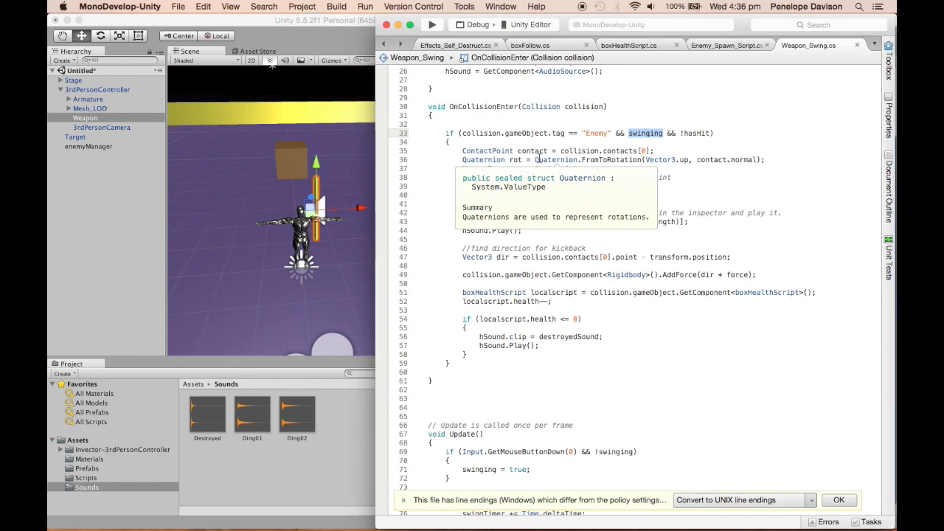
pyautogui.scroll(-10, 538, 158)
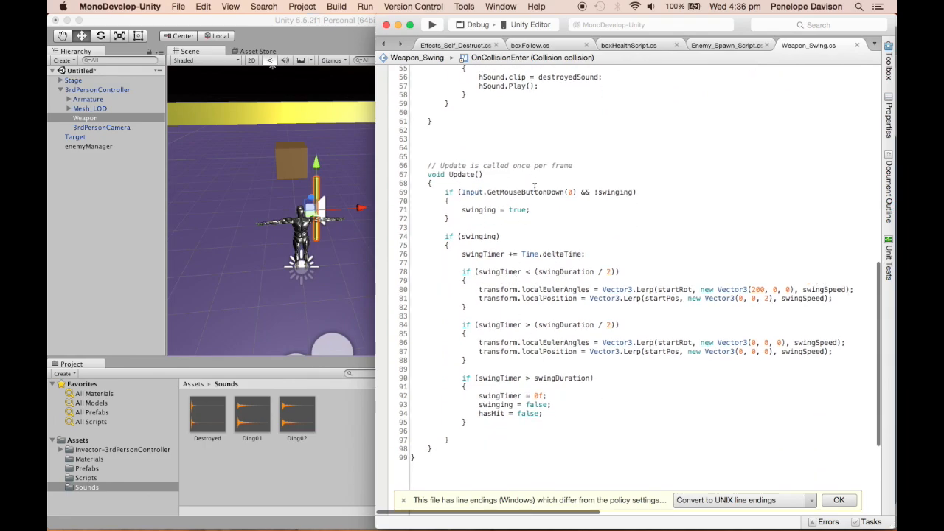
pyautogui.scroll(10, 535, 187)
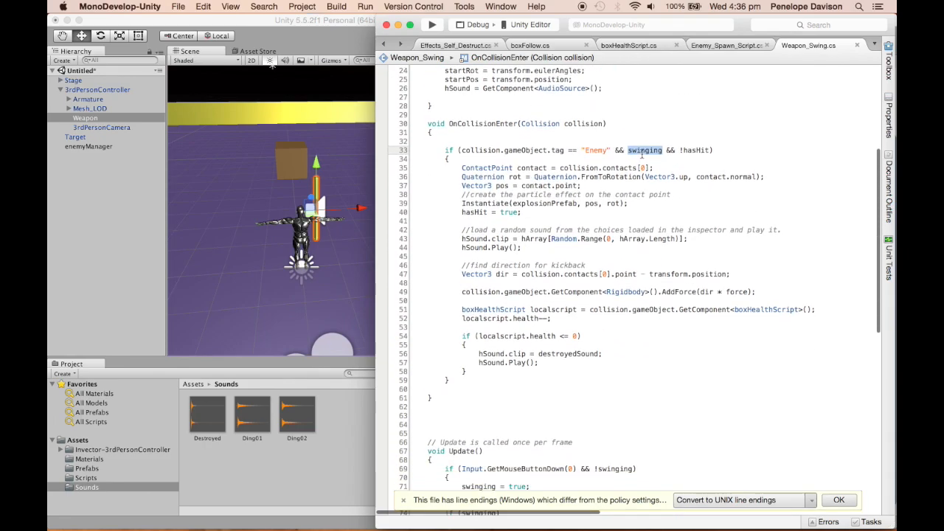
# Step: Examine the swinging and !hasHit terms that complete the collision if condition
pyautogui.click(646, 150)
pyautogui.click(664, 150)
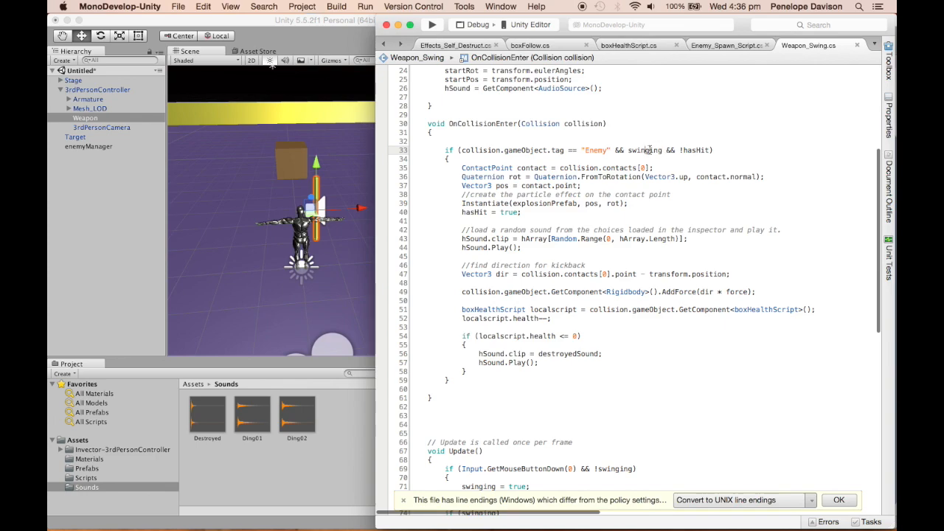
pyautogui.moveTo(665, 147); pyautogui.dragTo(713, 151)
pyautogui.click(687, 151)
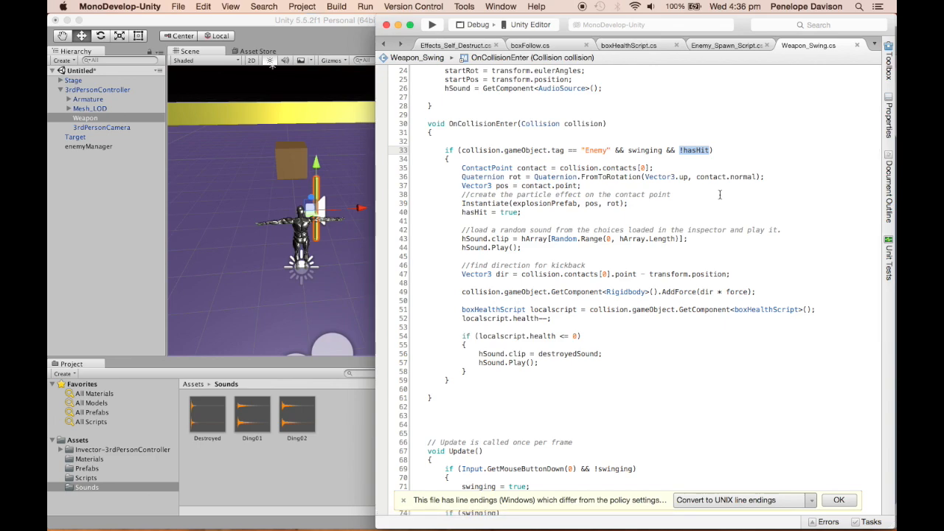
# Step: Examine the lines that declare the contact point, the rot Quaternion and the pos vector taken from contact.point
pyautogui.moveTo(461, 168); pyautogui.dragTo(660, 168)
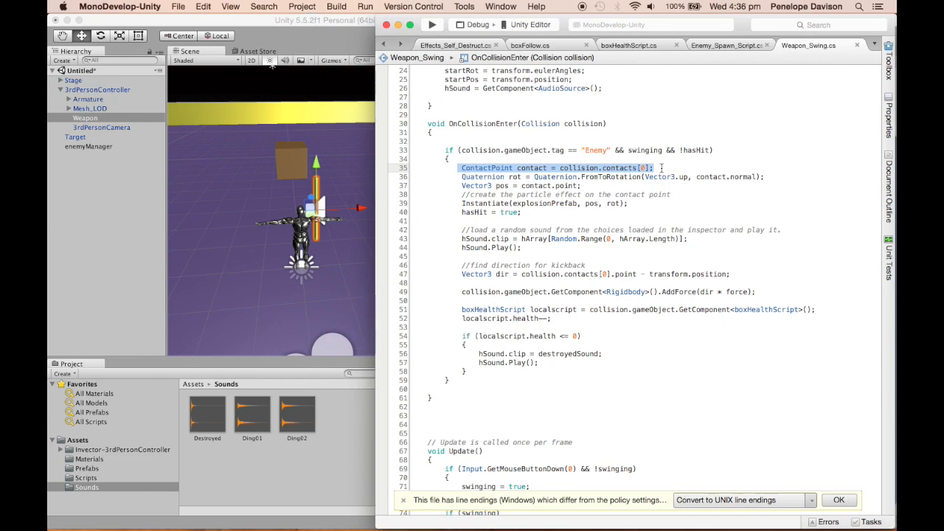
pyautogui.click(660, 168)
pyautogui.doubleClick(529, 169)
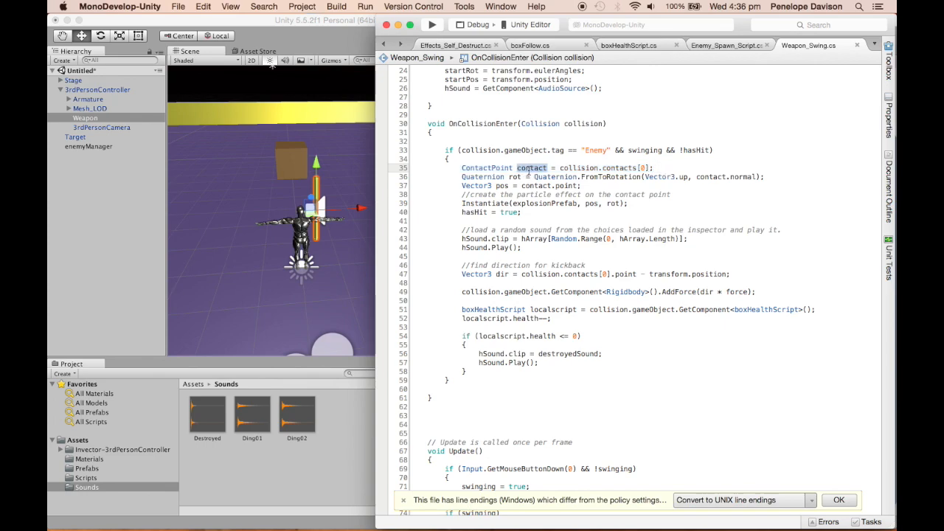
pyautogui.moveTo(461, 177); pyautogui.dragTo(768, 177)
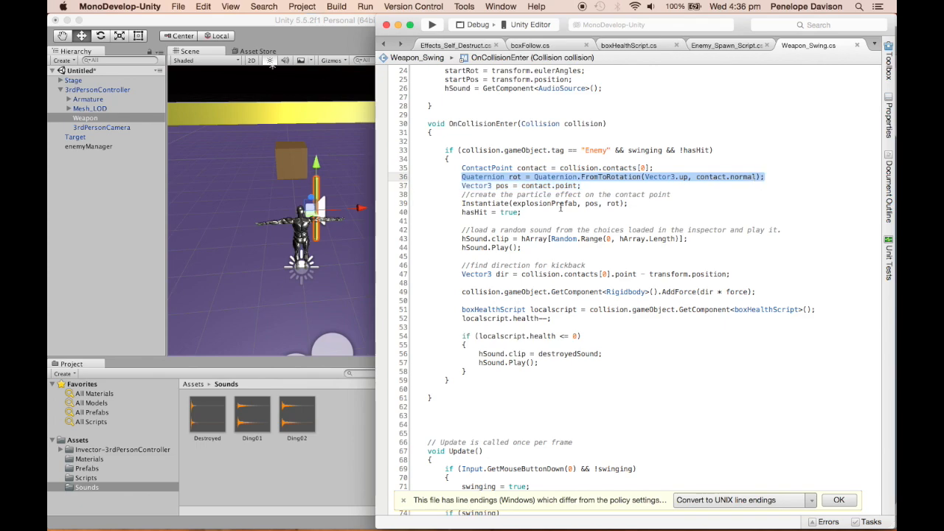
pyautogui.click(499, 187)
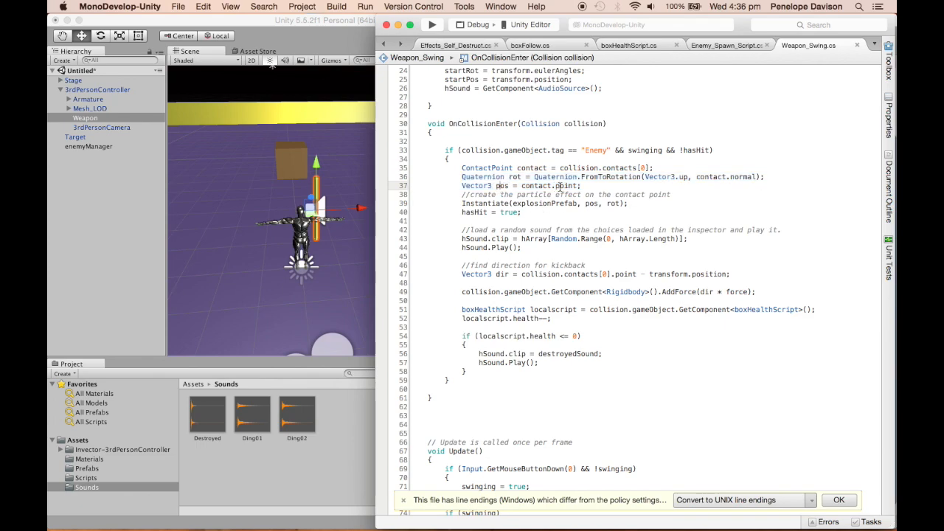
pyautogui.moveTo(582, 185); pyautogui.dragTo(523, 185)
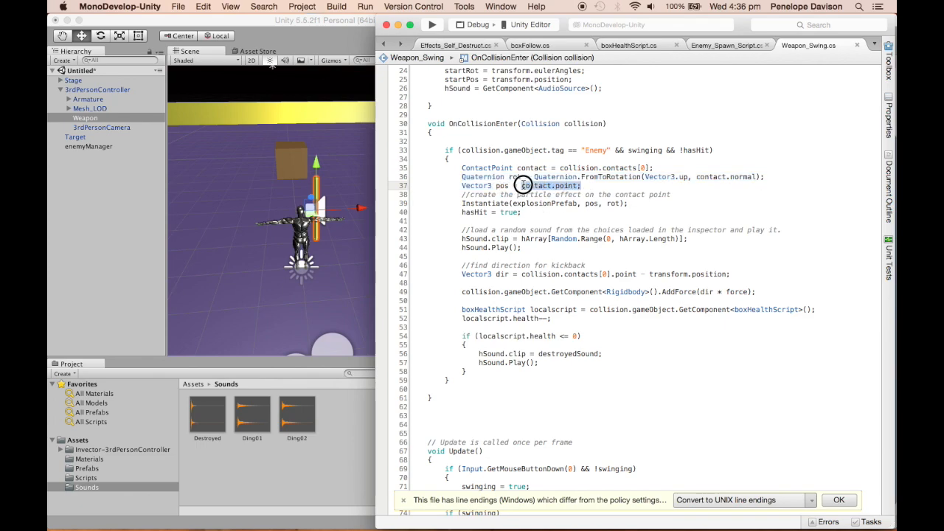
pyautogui.click(601, 183)
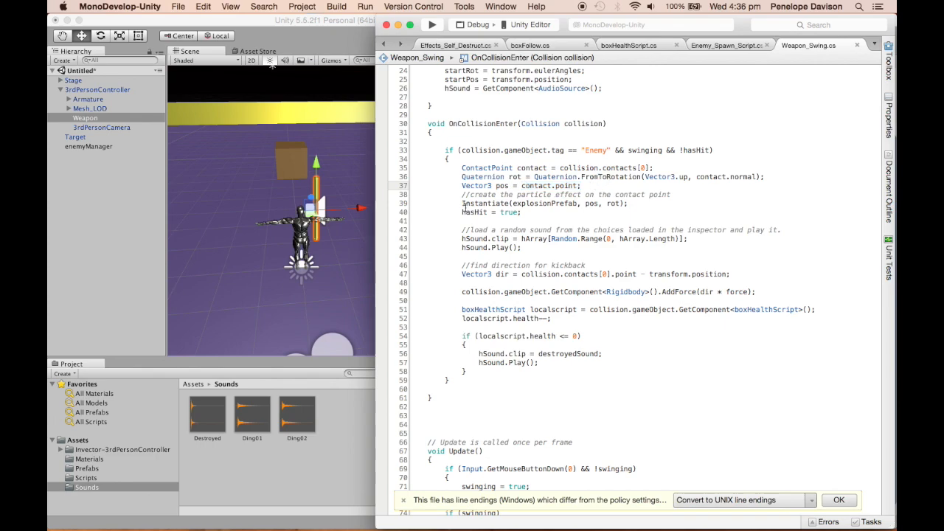
# Step: Examine the Instantiate line with its explosionPrefab, pos and rot arguments, relating them to the contact declarations above
pyautogui.moveTo(464, 208); pyautogui.dragTo(617, 208)
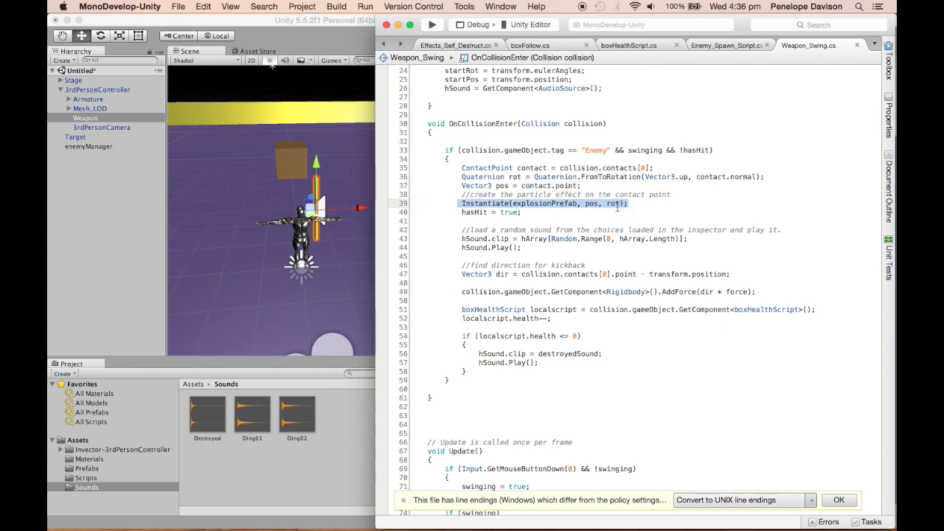
pyautogui.click(553, 205)
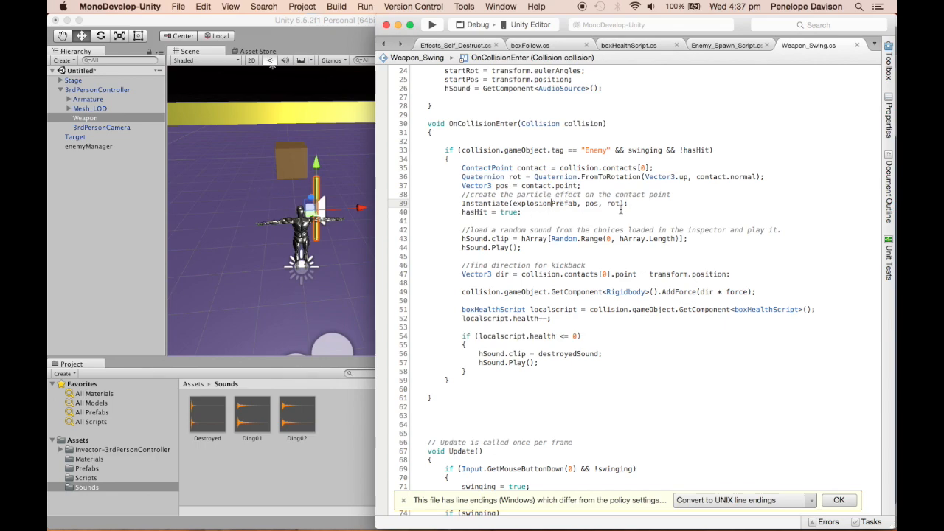
pyautogui.moveTo(608, 204); pyautogui.dragTo(462, 168)
pyautogui.click(520, 176)
pyautogui.click(588, 185)
pyautogui.scroll(-2, 632, 241)
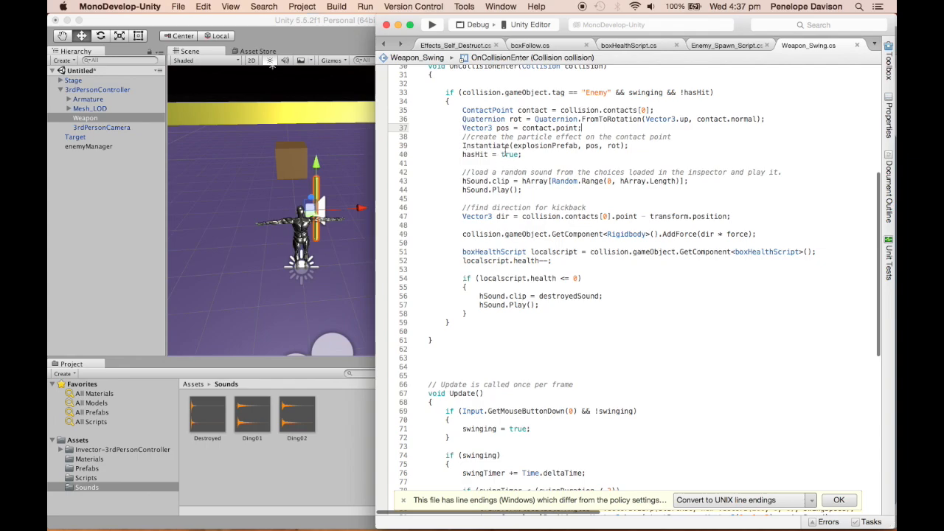
pyautogui.click(550, 146)
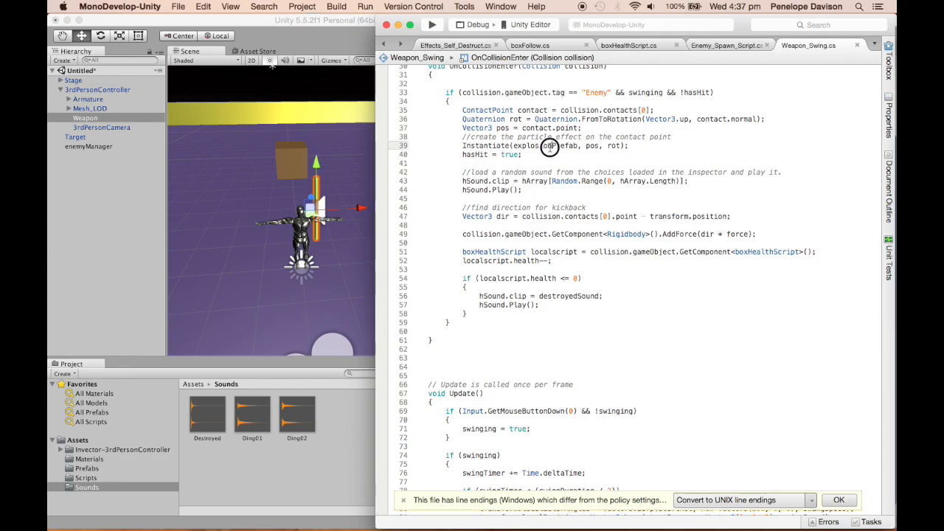
pyautogui.doubleClick(549, 147)
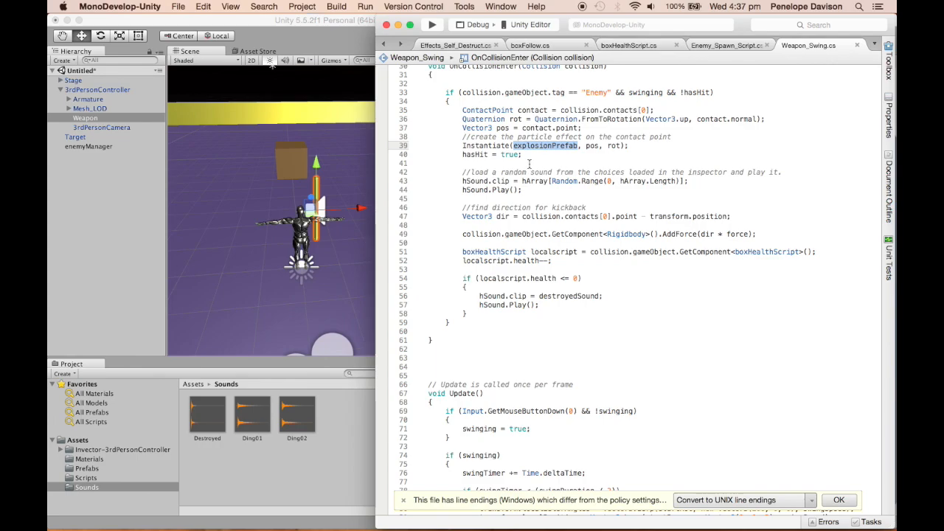
# Step: Examine the hSound.clip assignment and check where the Start function assigns hSound its AudioSource component
pyautogui.scroll(-2, 531, 166)
pyautogui.click(531, 167)
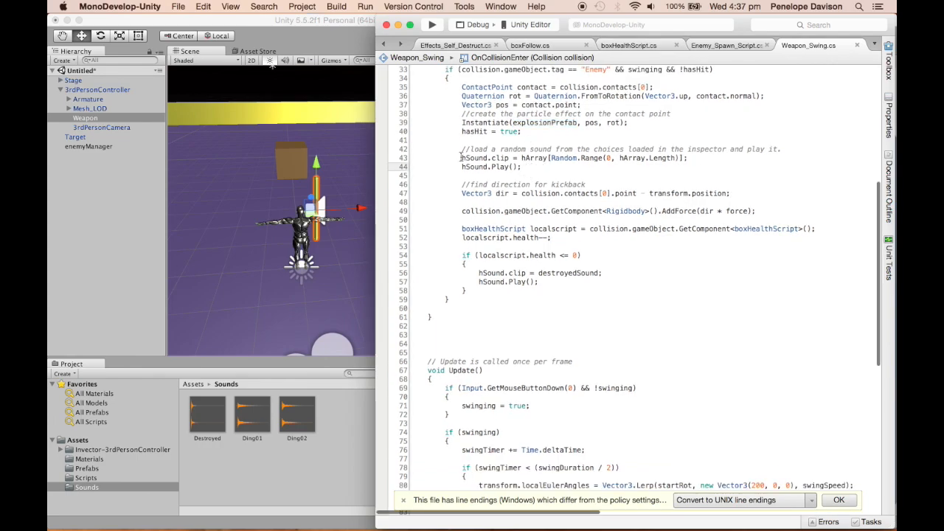
pyautogui.moveTo(459, 158); pyautogui.dragTo(694, 155)
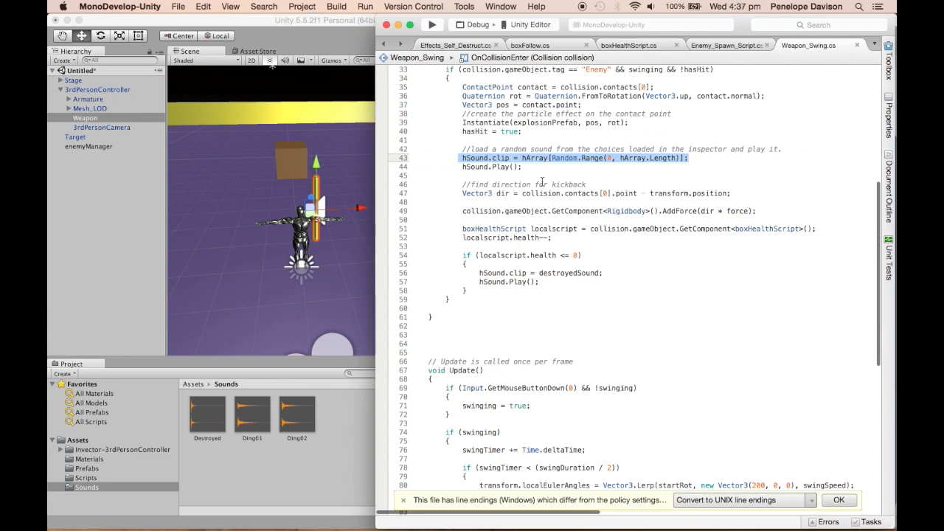
pyautogui.click(477, 158)
pyautogui.scroll(5, 472, 144)
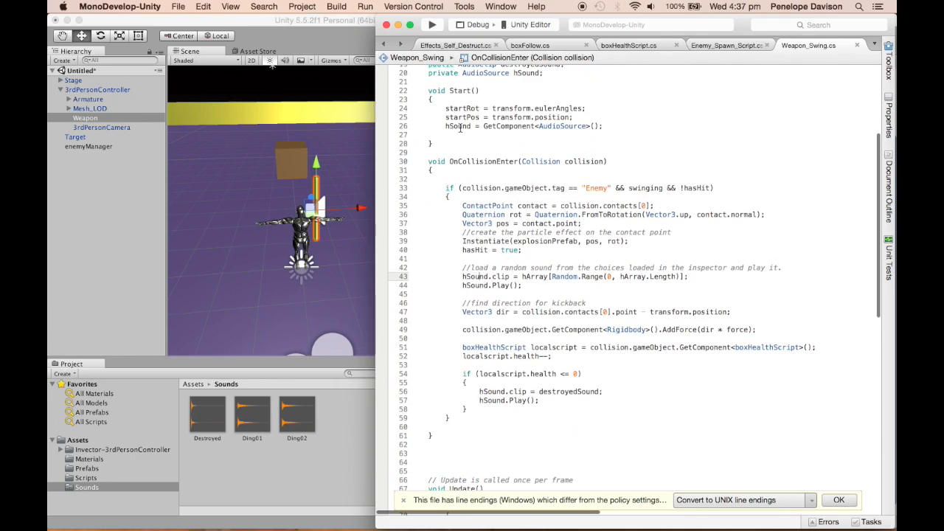
pyautogui.moveTo(447, 127); pyautogui.dragTo(522, 128)
pyautogui.scroll(-3, 561, 185)
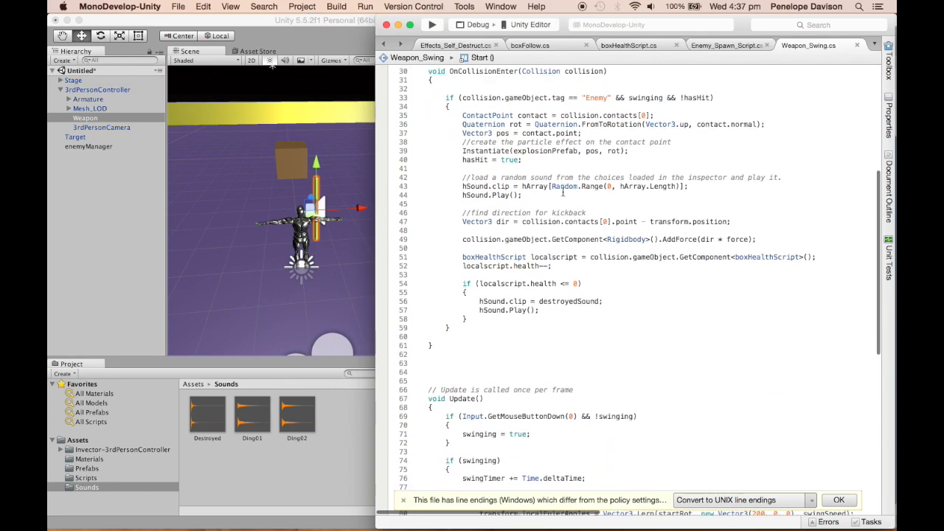
# Step: Examine how hSound.clip gets a random hArray entry through Random.Range(0, hArray.Length), and the hSound.Play() call below it
pyautogui.doubleClick(500, 182)
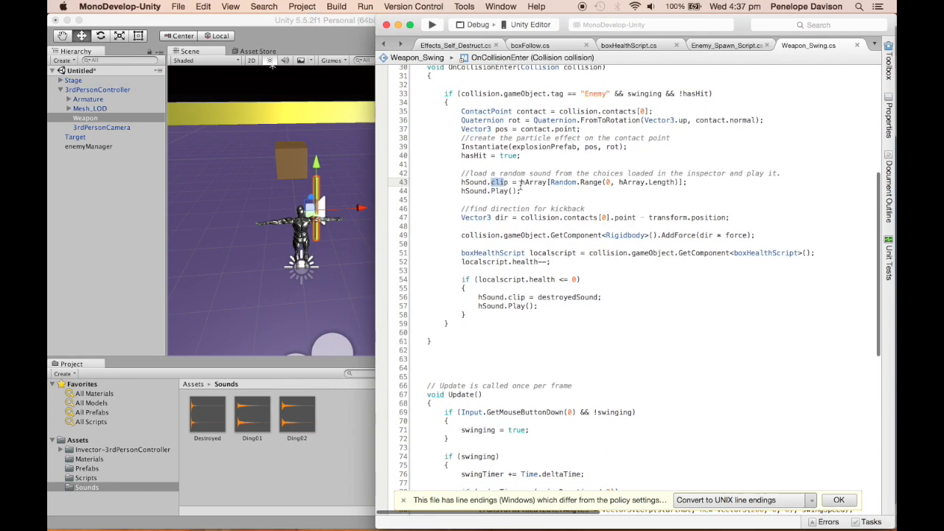
pyautogui.moveTo(520, 183); pyautogui.dragTo(683, 183)
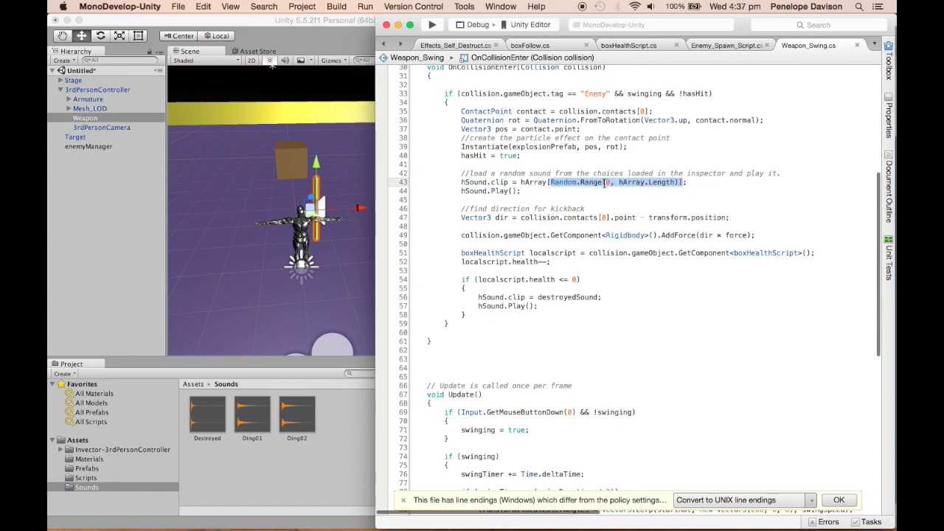
pyautogui.click(619, 182)
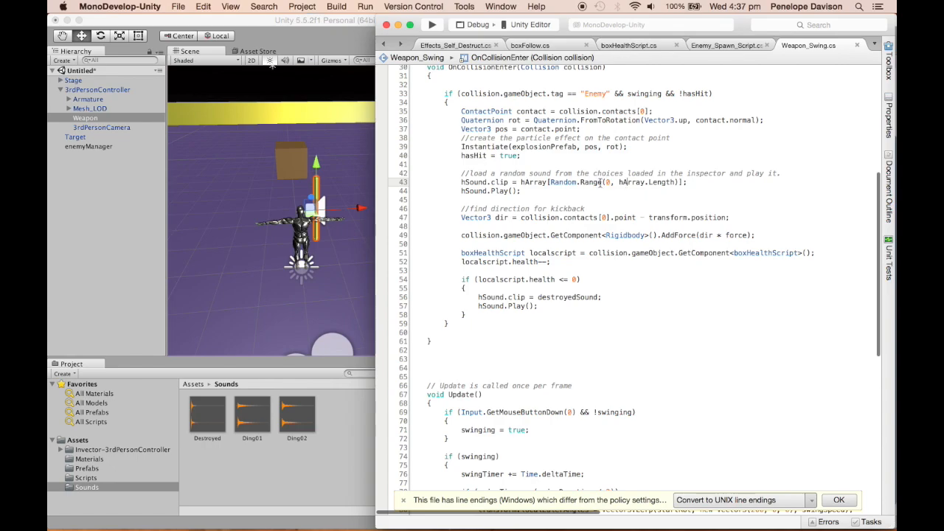
pyautogui.moveTo(618, 183); pyautogui.dragTo(672, 183)
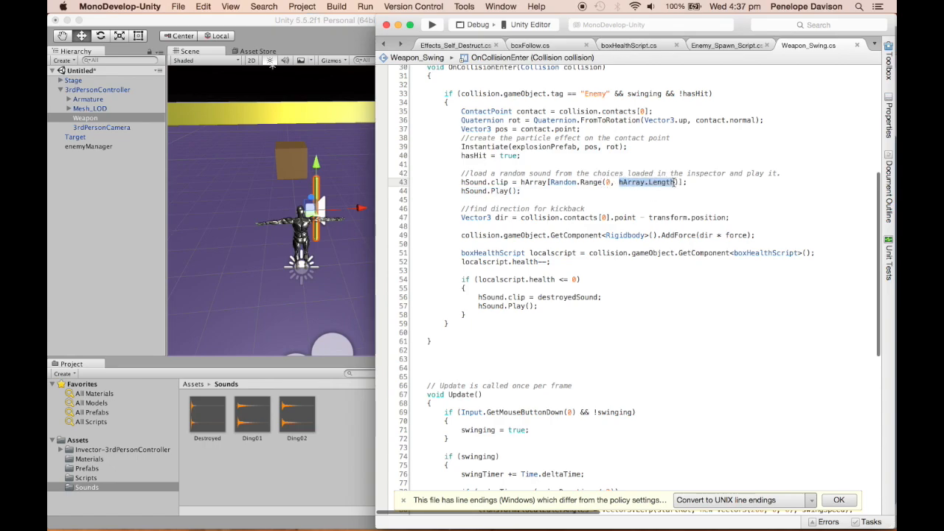
pyautogui.click(666, 183)
pyautogui.doubleClick(666, 182)
pyautogui.moveTo(619, 183); pyautogui.dragTo(674, 183)
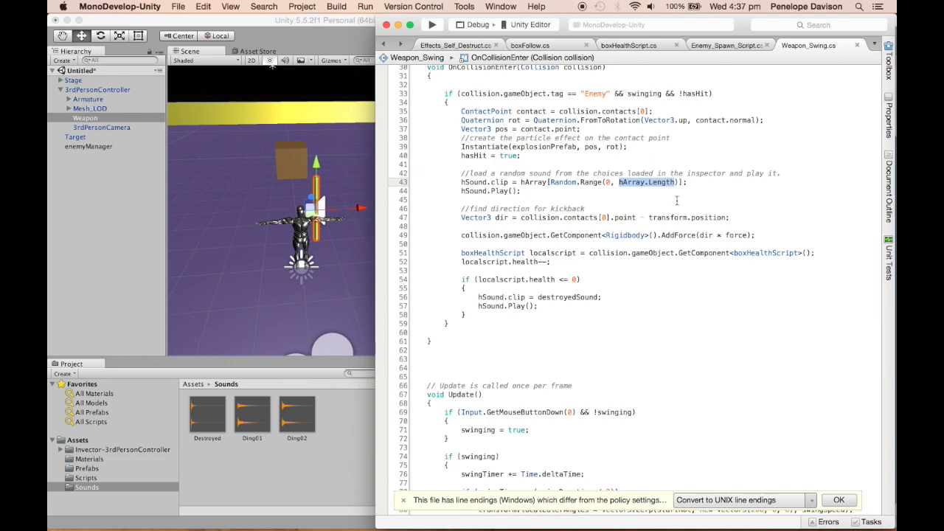
pyautogui.click(564, 183)
pyautogui.click(562, 191)
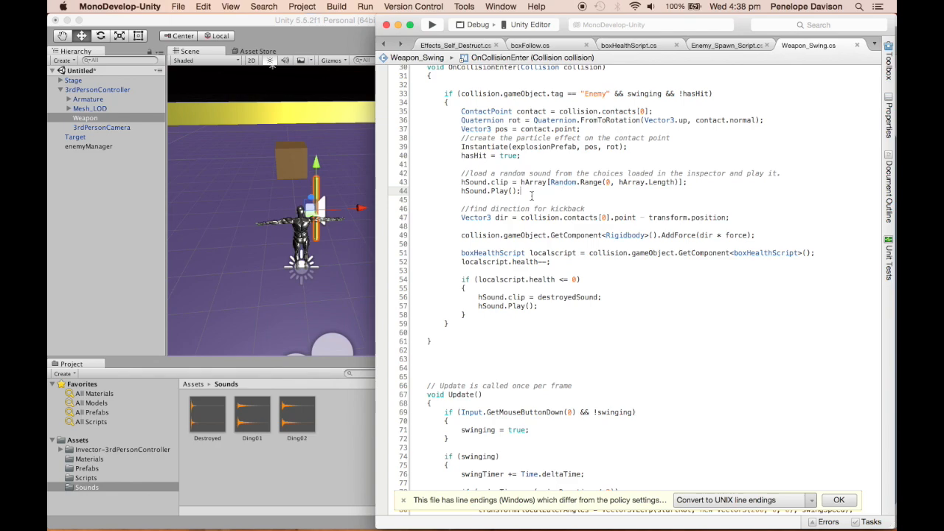
pyautogui.moveTo(528, 191); pyautogui.dragTo(462, 191)
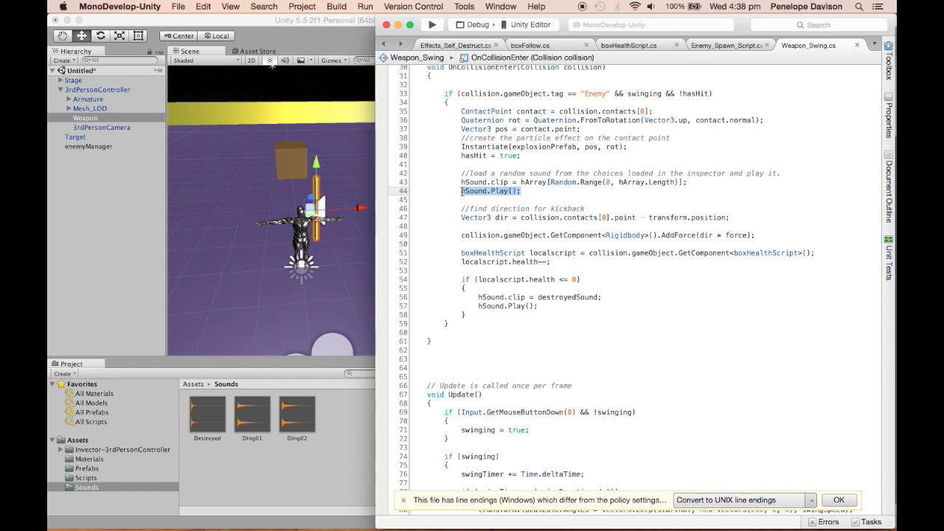
# Step: Examine the kickback direction line that computes dir from collision.contacts[0].point minus transform.position
pyautogui.scroll(-2, 516, 192)
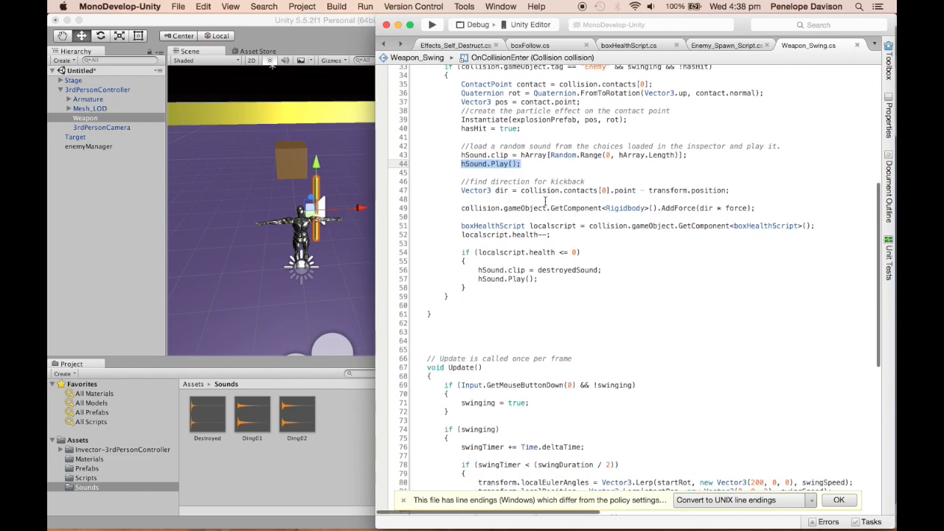
pyautogui.click(531, 196)
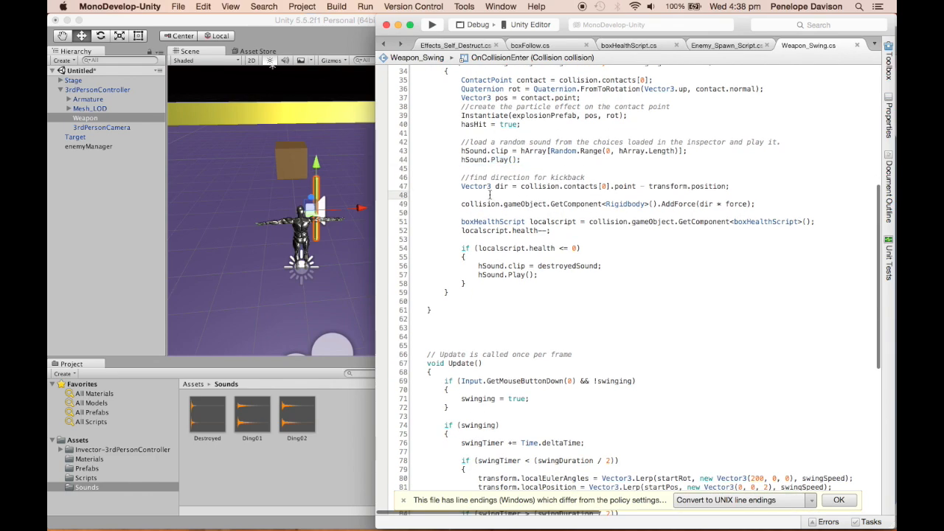
pyautogui.click(463, 186)
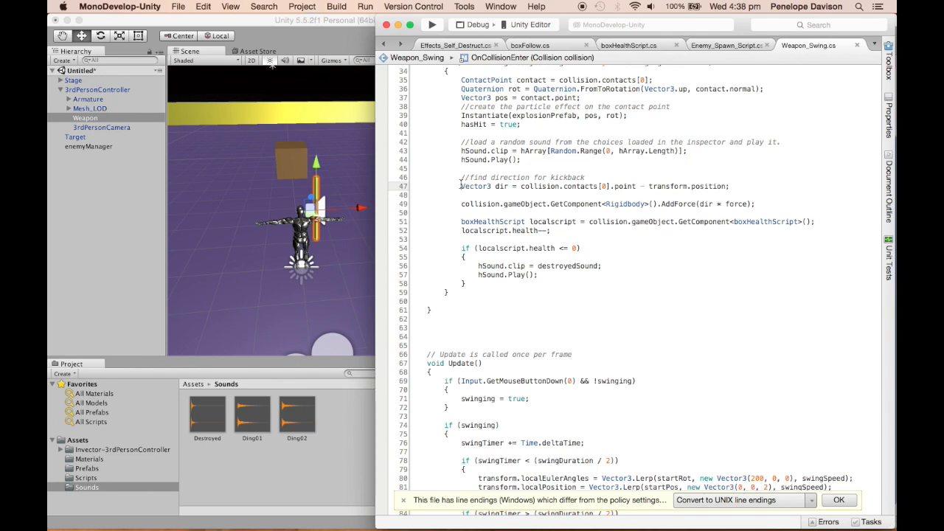
pyautogui.moveTo(464, 186)
pyautogui.click(464, 183)
pyautogui.moveTo(463, 183); pyautogui.dragTo(739, 183)
pyautogui.click(738, 187)
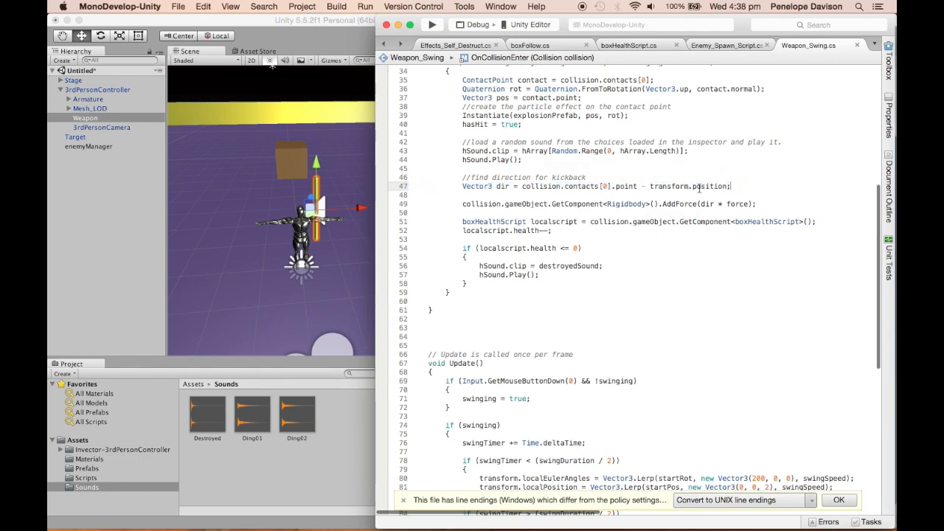
pyautogui.click(506, 188)
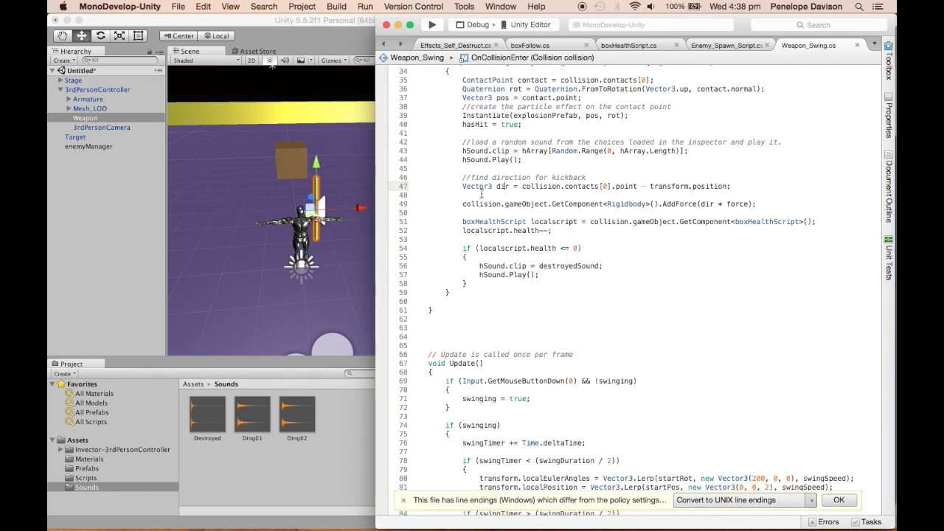
pyautogui.moveTo(460, 186); pyautogui.dragTo(742, 186)
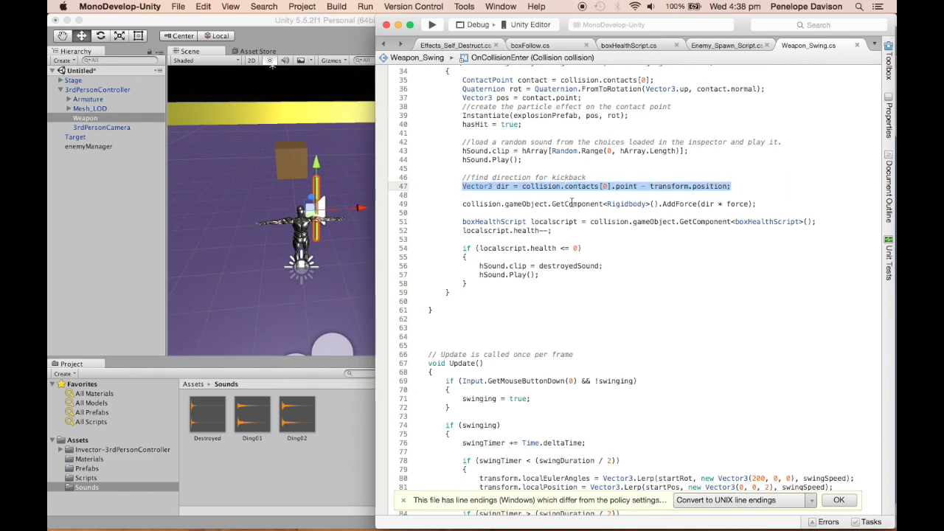
pyautogui.click(524, 186)
pyautogui.moveTo(523, 186); pyautogui.dragTo(732, 186)
pyautogui.click(662, 197)
# Step: Examine the kickback force line term by term: collision, gameObject, GetComponent, Rigidbody and AddForce(dir * force)
pyautogui.scroll(-1, 642, 206)
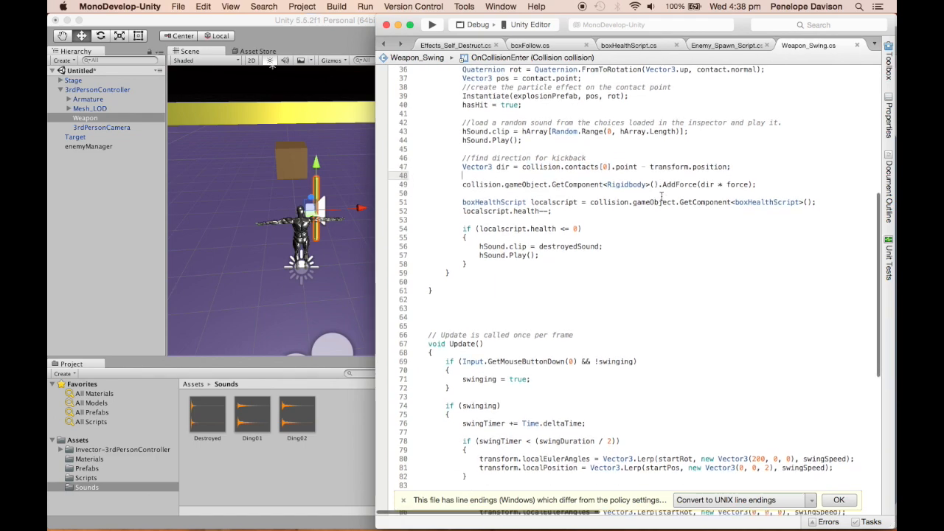
pyautogui.click(483, 181)
pyautogui.doubleClick(484, 182)
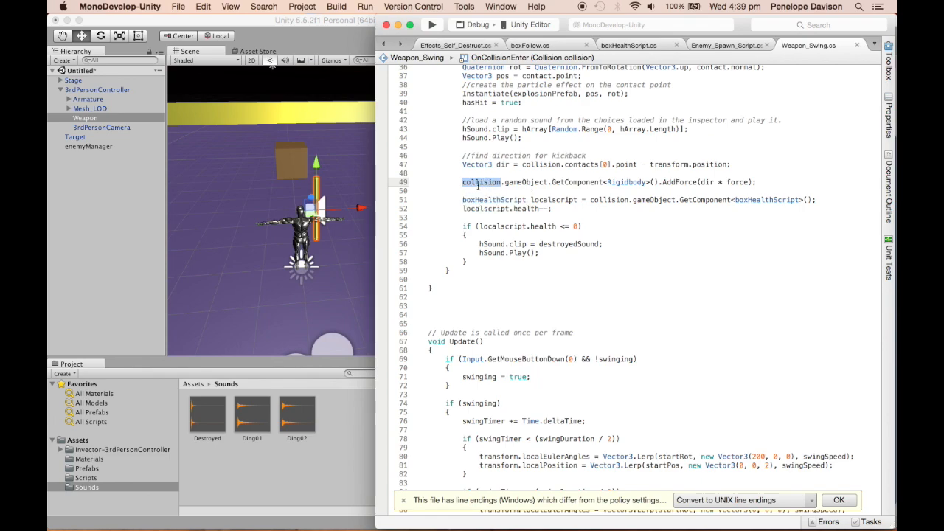
pyautogui.doubleClick(525, 183)
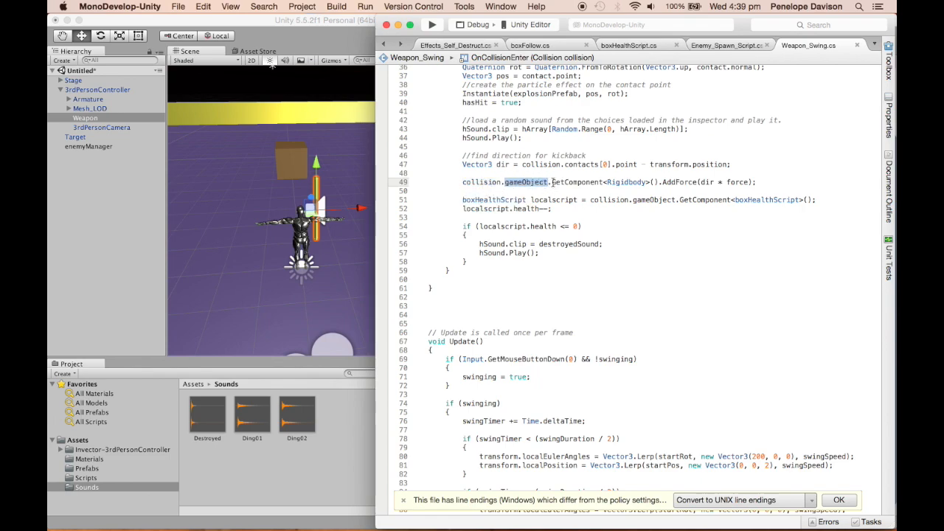
pyautogui.moveTo(551, 182); pyautogui.dragTo(603, 182)
pyautogui.click(654, 185)
pyautogui.click(648, 183)
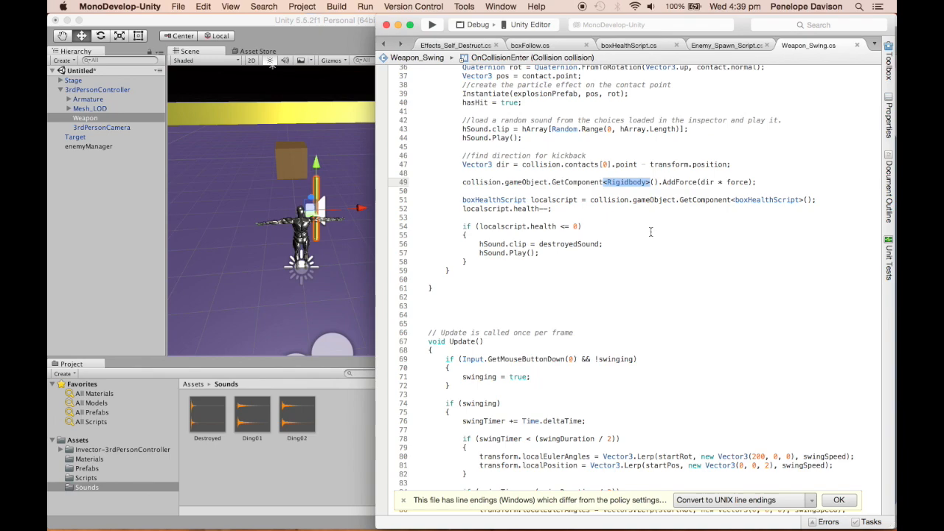
pyautogui.moveTo(756, 182); pyautogui.dragTo(660, 184)
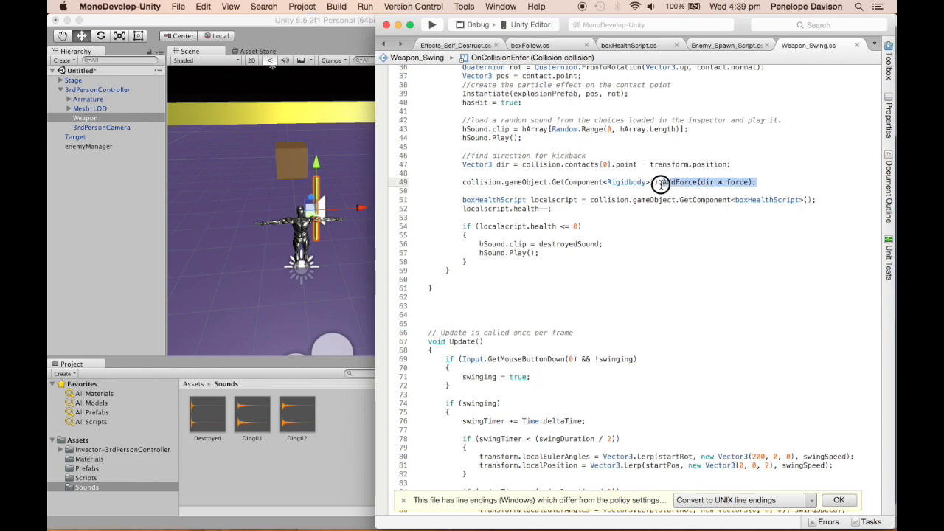
# Step: Examine the AddForce call in the kickback line and its dir * force argument
pyautogui.click(720, 182)
pyautogui.moveTo(712, 183); pyautogui.dragTo(701, 182)
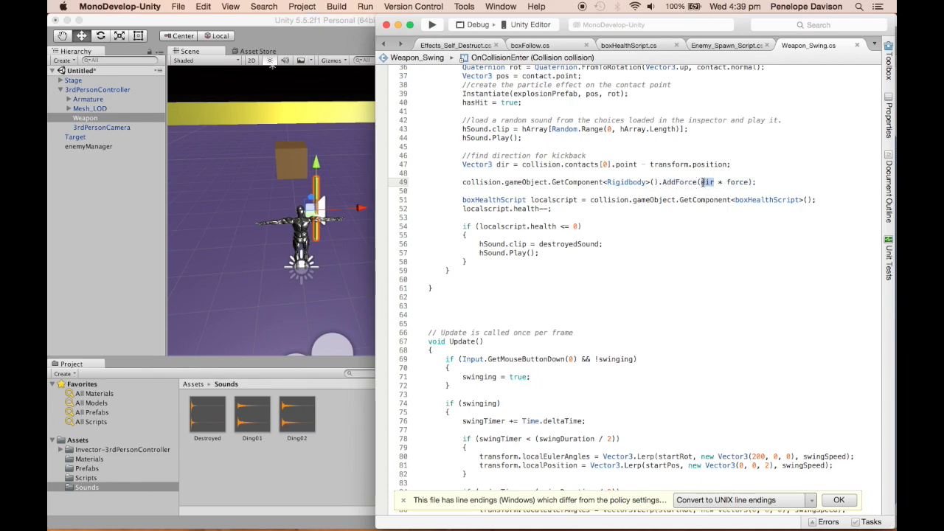
pyautogui.click(596, 190)
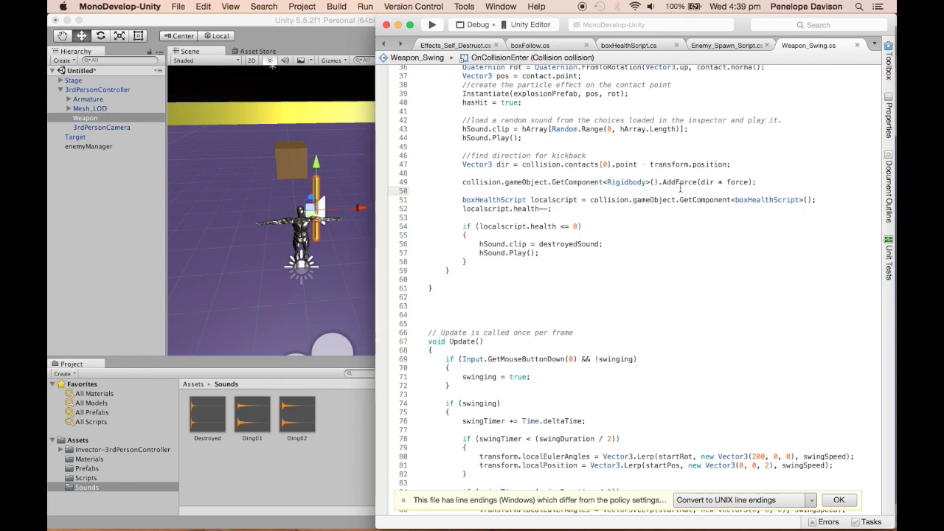
pyautogui.moveTo(663, 184); pyautogui.dragTo(697, 185)
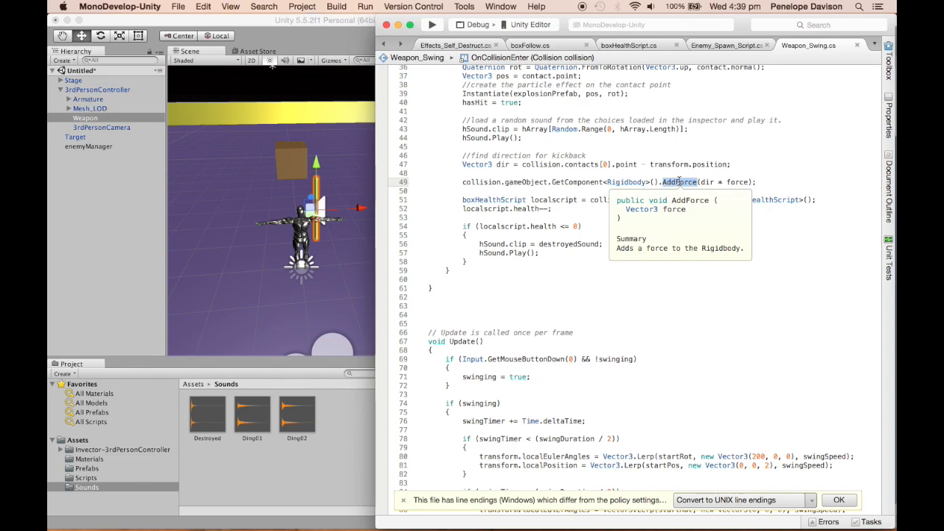
pyautogui.moveTo(702, 182); pyautogui.dragTo(742, 182)
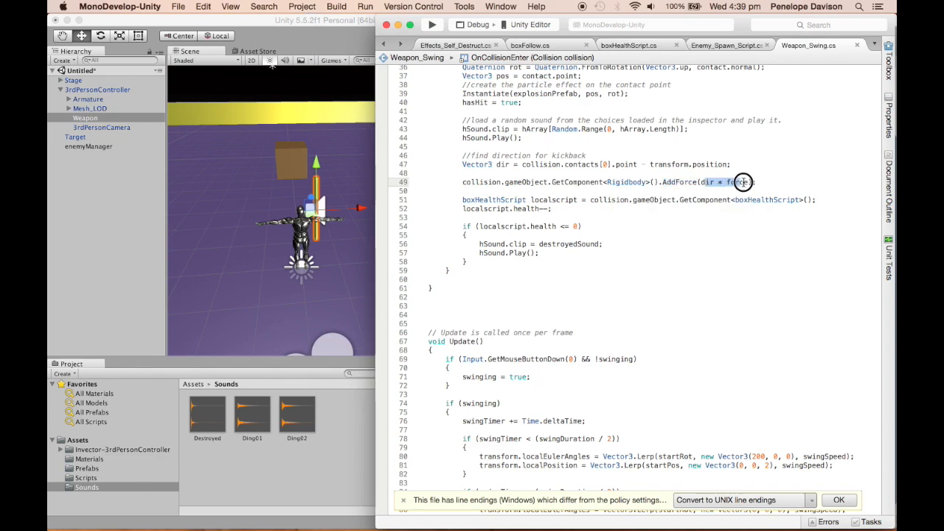
# Step: Switch to Unity to inspect the Target box's Rigidbody component, and return to the Weapon_Swing script in MonoDevelop
pyautogui.click(612, 186)
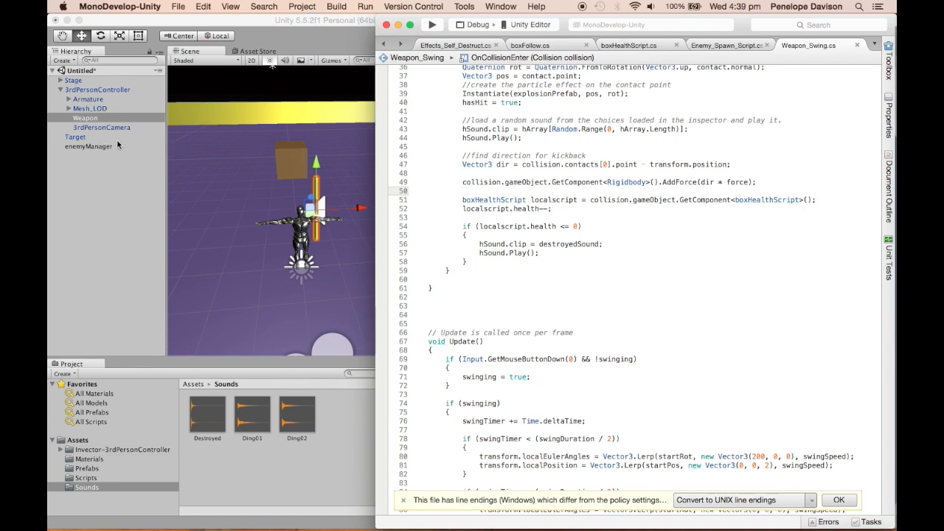
pyautogui.click(289, 177)
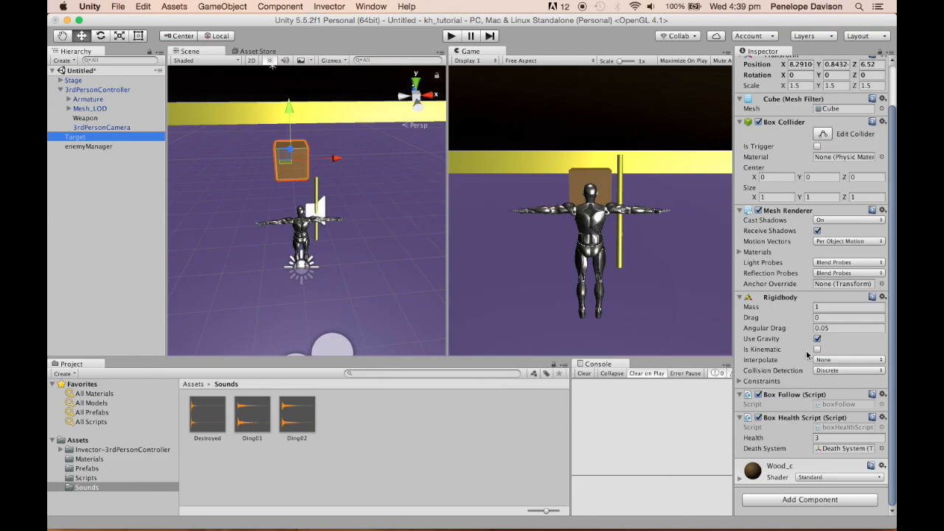
pyautogui.click(628, 523)
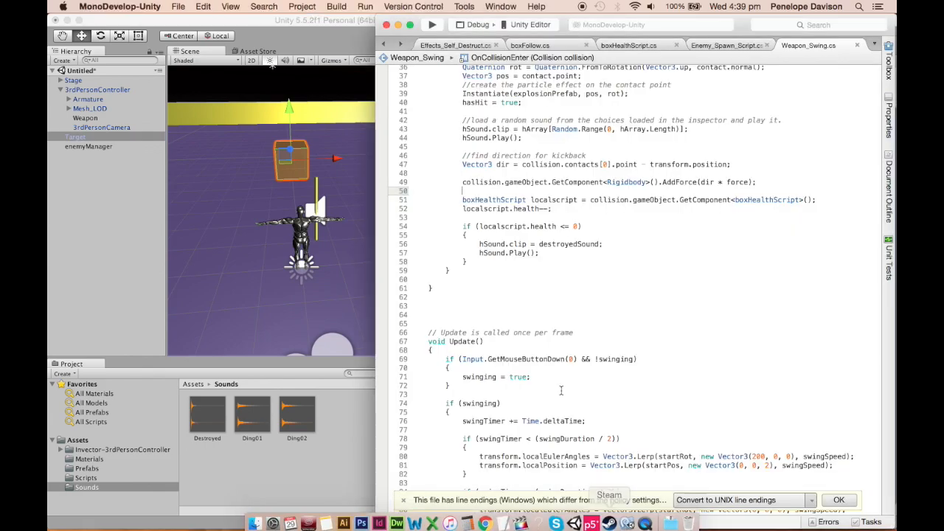
# Step: Examine the line below the kickback force, focusing on the boxHealthScript type and the localscript variable name
pyautogui.click(459, 199)
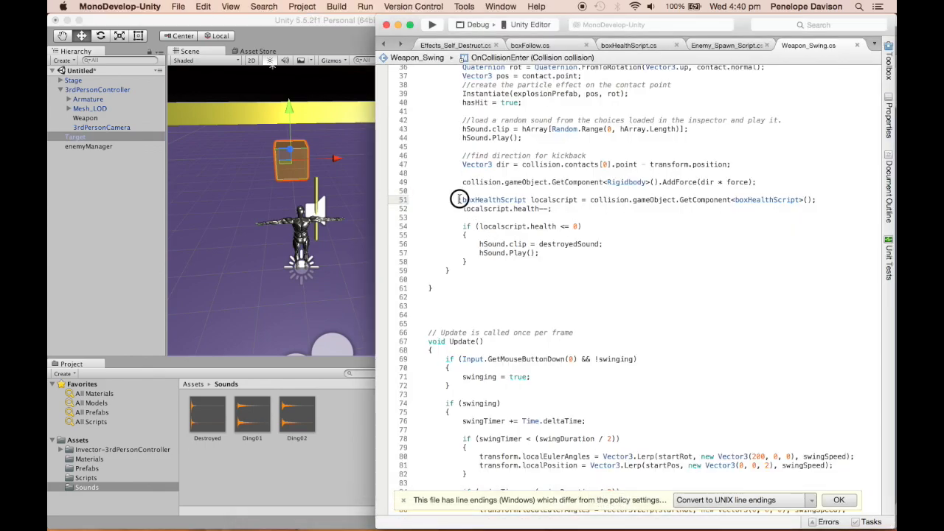
pyautogui.moveTo(459, 199); pyautogui.dragTo(824, 200)
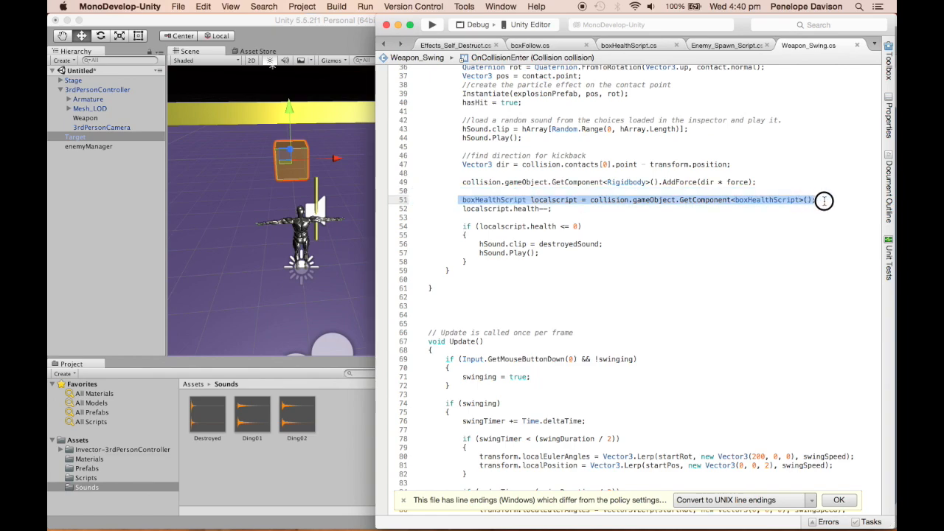
pyautogui.click(505, 201)
pyautogui.click(462, 201)
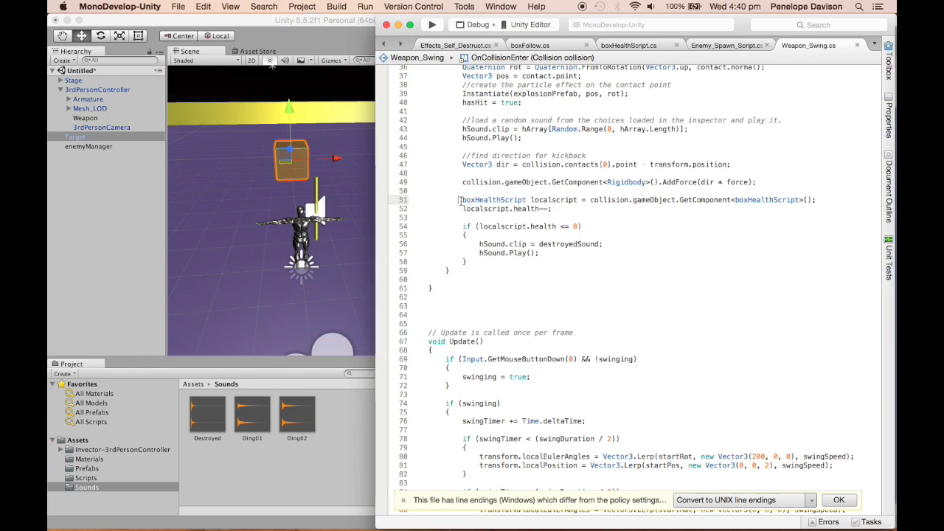
pyautogui.moveTo(464, 200); pyautogui.dragTo(532, 203)
pyautogui.click(580, 200)
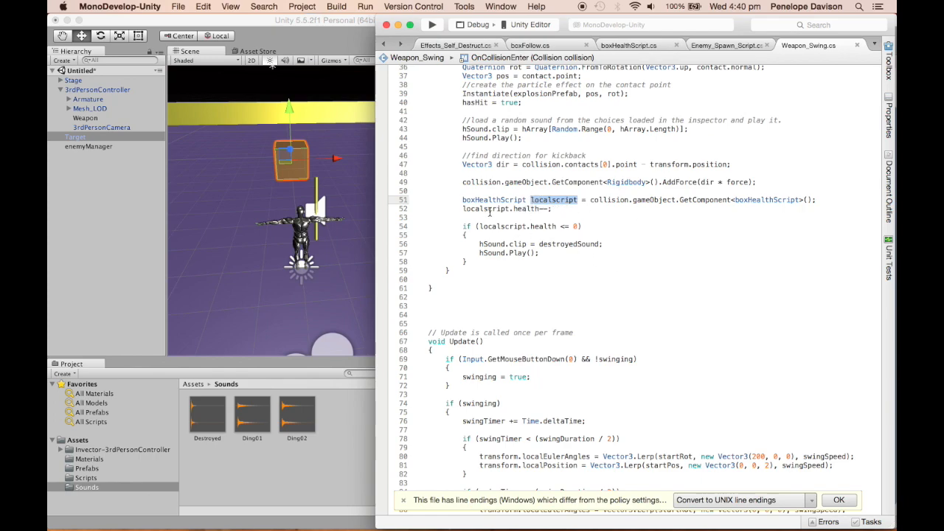
# Step: Examine how localscript is assigned from collision.gameObject.GetComponent<boxHealthScript>()
pyautogui.moveTo(467, 200); pyautogui.dragTo(578, 201)
pyautogui.doubleClick(601, 200)
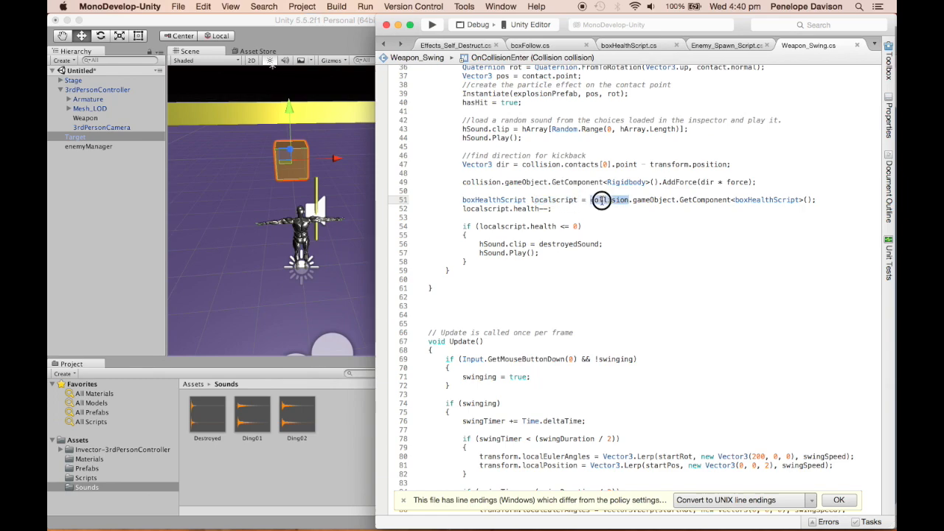
pyautogui.moveTo(630, 203); pyautogui.dragTo(804, 202)
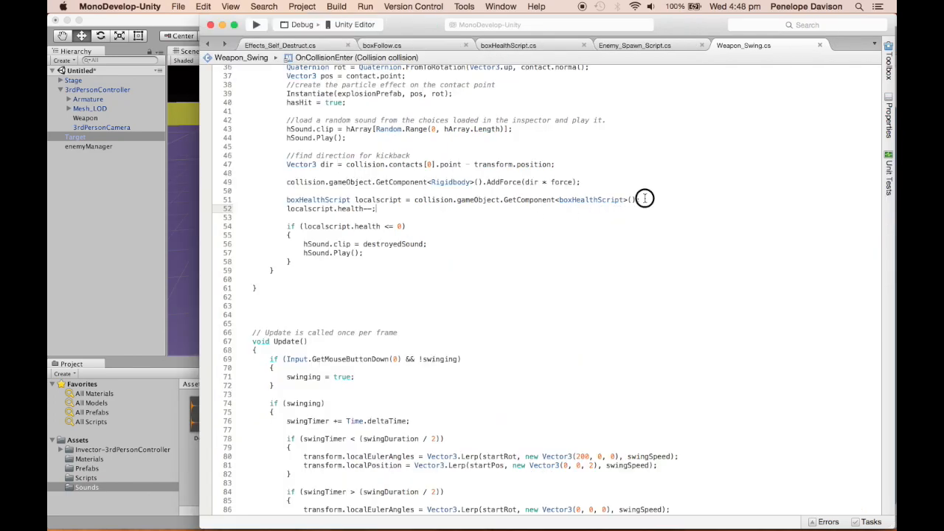
pyautogui.moveTo(644, 198); pyautogui.dragTo(238, 201)
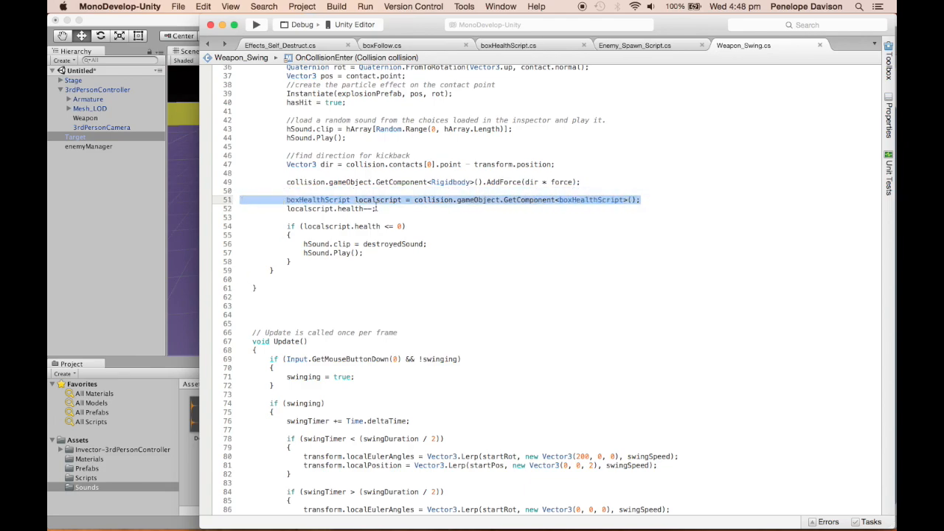
# Step: Examine the localscript.health-- line part by part: the localscript reference and its health variable
pyautogui.click(410, 210)
pyautogui.doubleClick(302, 208)
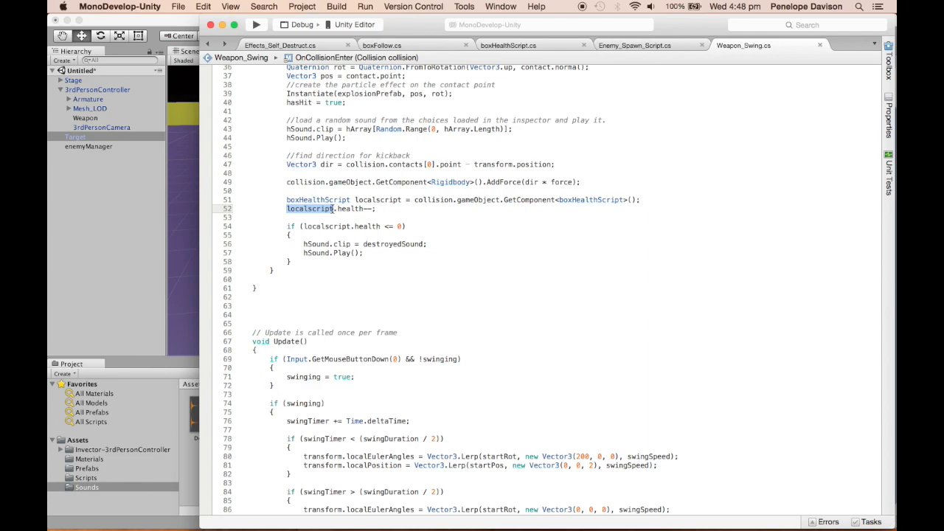
pyautogui.click(334, 209)
pyautogui.moveTo(334, 209); pyautogui.dragTo(280, 211)
pyautogui.click(288, 211)
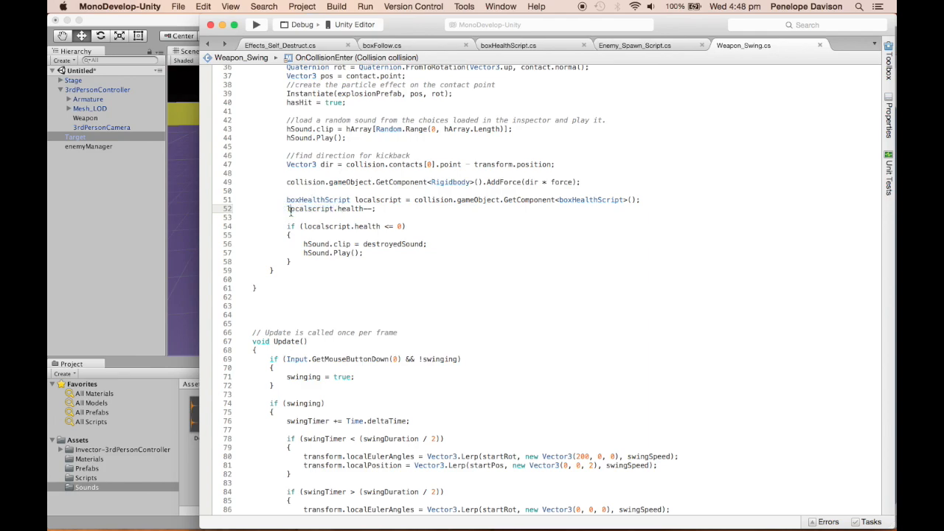
pyautogui.doubleClick(349, 210)
# Step: Check the public int health declaration in boxHealthScript.cs, and return to the health decrement in Weapon_Swing.cs
pyautogui.click(522, 45)
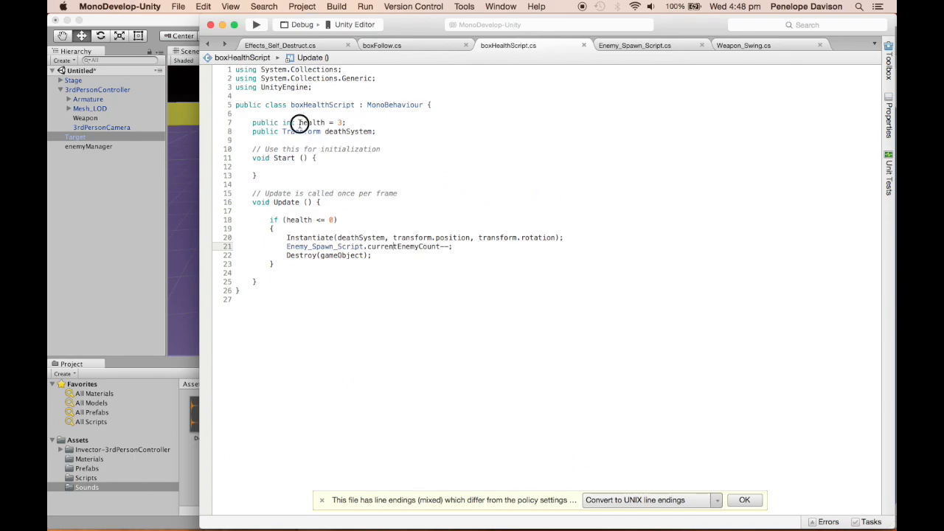
pyautogui.moveTo(299, 123); pyautogui.dragTo(355, 122)
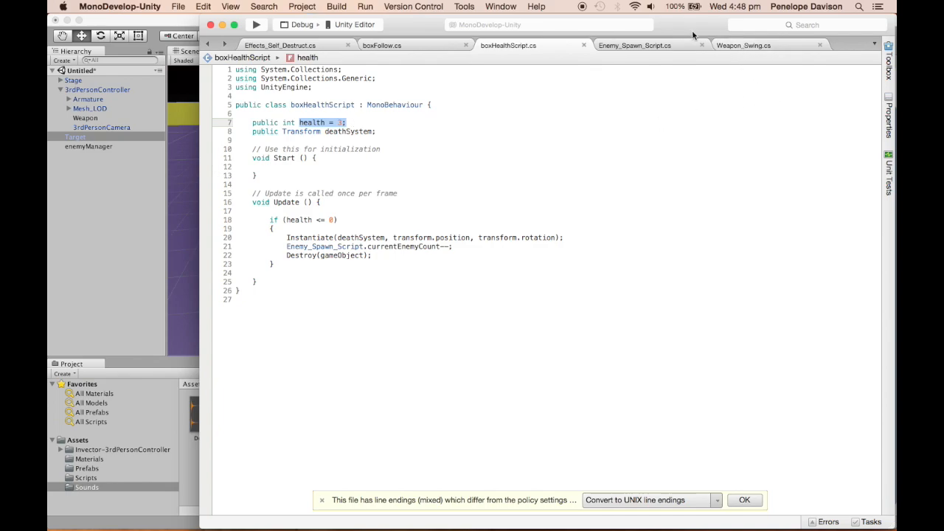
pyautogui.click(747, 47)
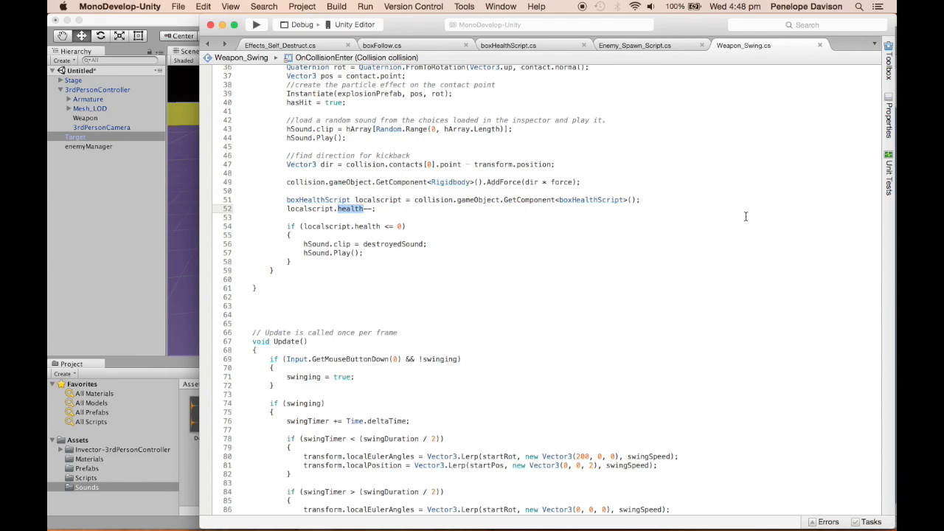
pyautogui.click(371, 209)
pyautogui.click(391, 148)
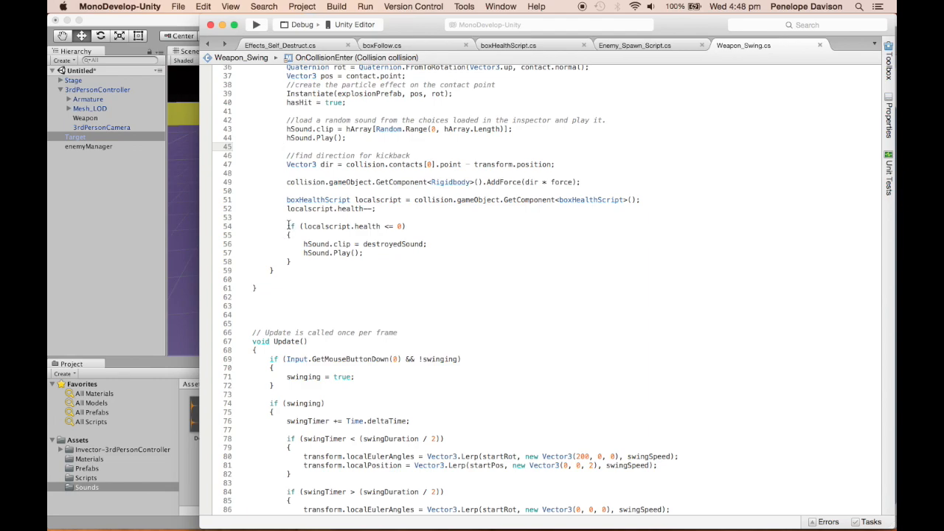
# Step: Examine the if block below the health decrement and its localscript.health <= 0 condition
pyautogui.moveTo(287, 225); pyautogui.dragTo(325, 261)
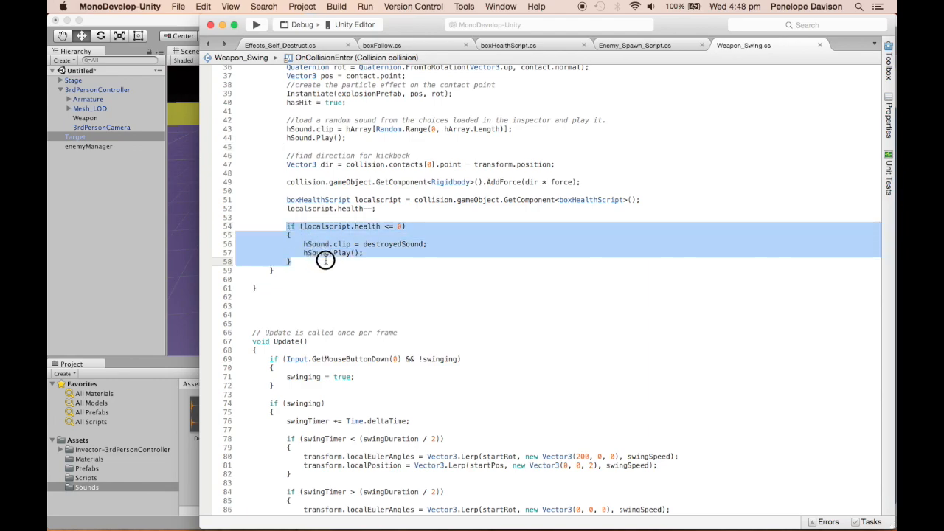
pyautogui.click(304, 226)
pyautogui.moveTo(303, 226)
pyautogui.mouseDown()
pyautogui.moveTo(412, 227)
pyautogui.moveTo(403, 226)
pyautogui.mouseUp()
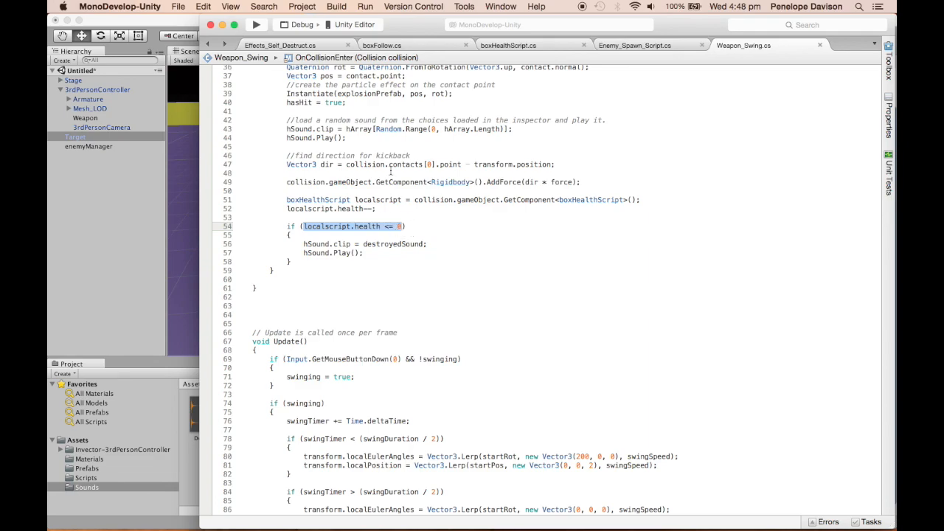
# Step: Examine the if block's body, where hSound.clip is set to destroyedSound and hSound.Play() is called
pyautogui.click(376, 252)
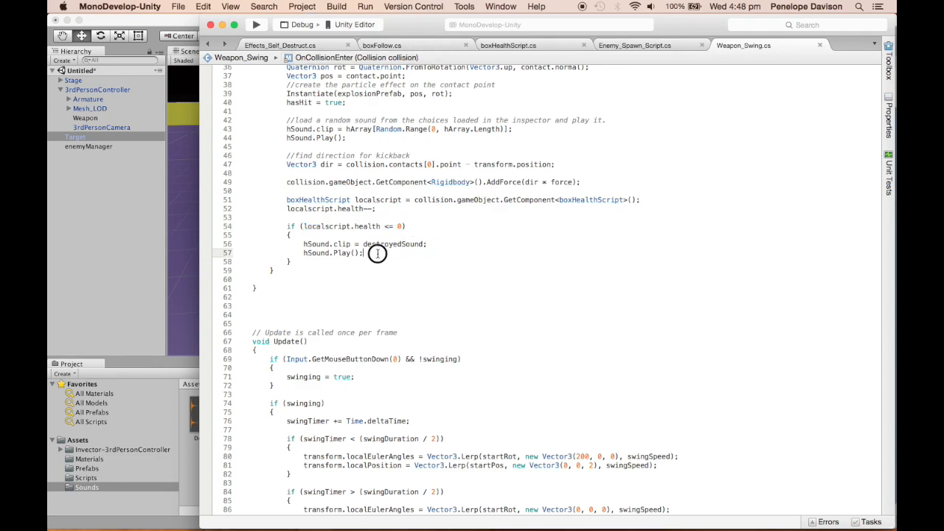
pyautogui.click(428, 242)
pyautogui.moveTo(427, 242); pyautogui.dragTo(301, 243)
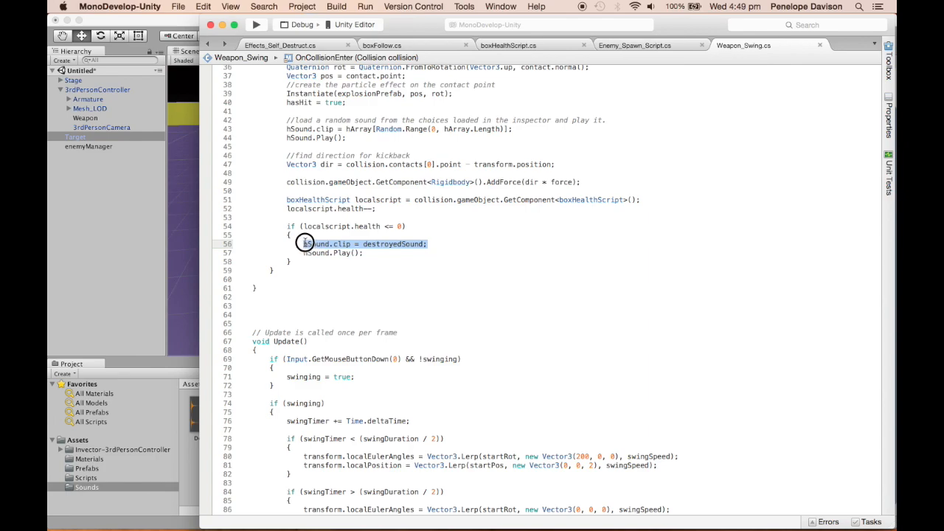
pyautogui.click(363, 252)
pyautogui.moveTo(363, 252); pyautogui.dragTo(281, 253)
pyautogui.click(371, 244)
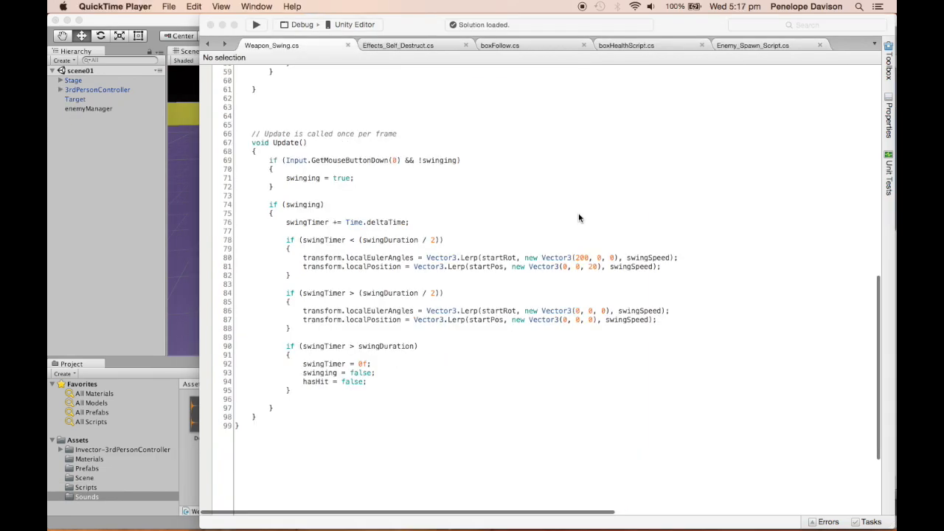
# Step: Examine the Input.GetMouseButtonDown(0) check in the first if statement of the Update function
pyautogui.scroll(2, 579, 216)
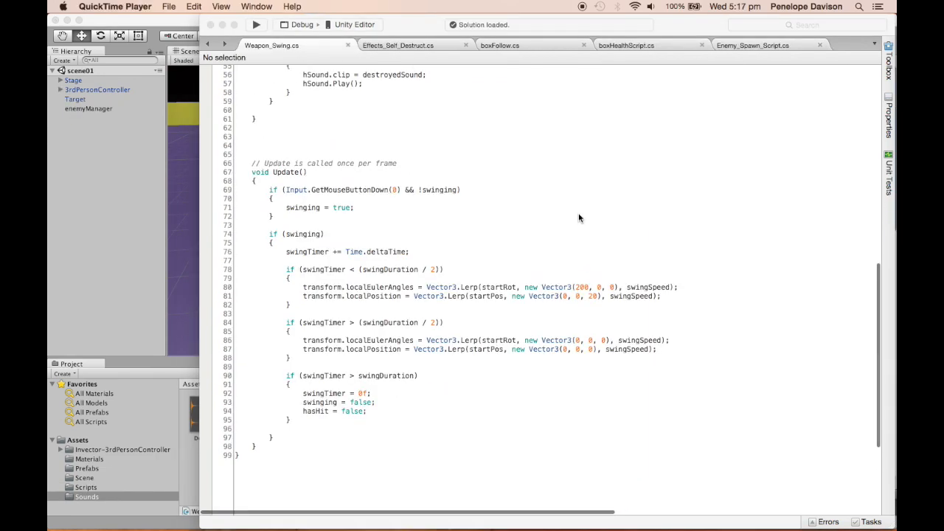
pyautogui.scroll(-1, 578, 217)
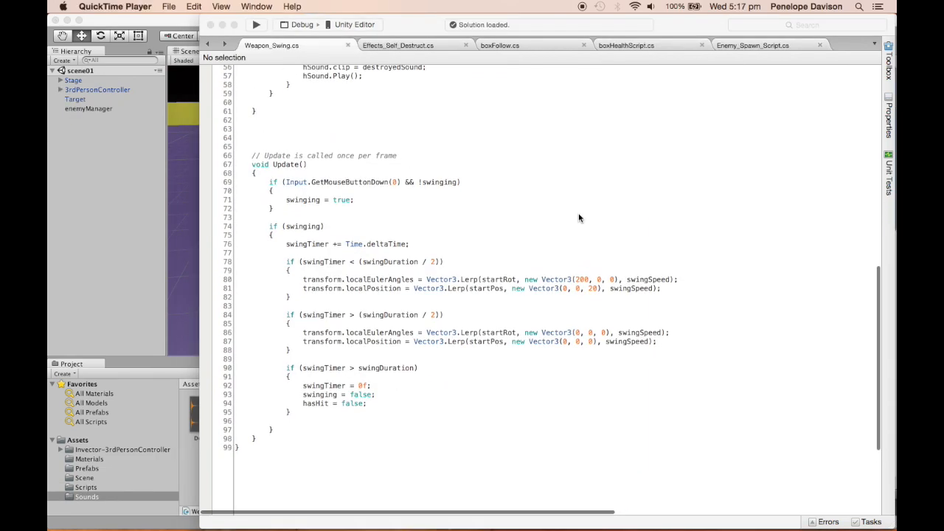
pyautogui.click(274, 180)
pyautogui.click(375, 185)
pyautogui.moveTo(303, 185); pyautogui.dragTo(400, 185)
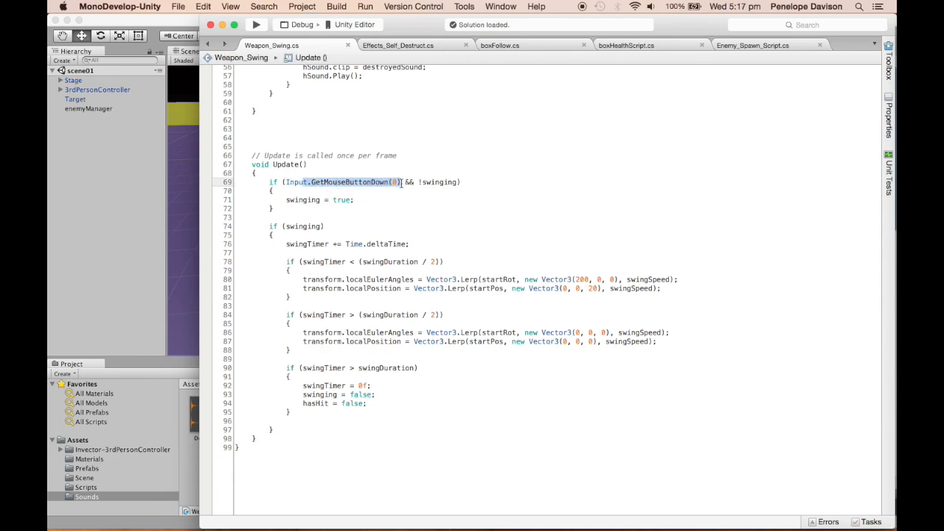
pyautogui.click(331, 101)
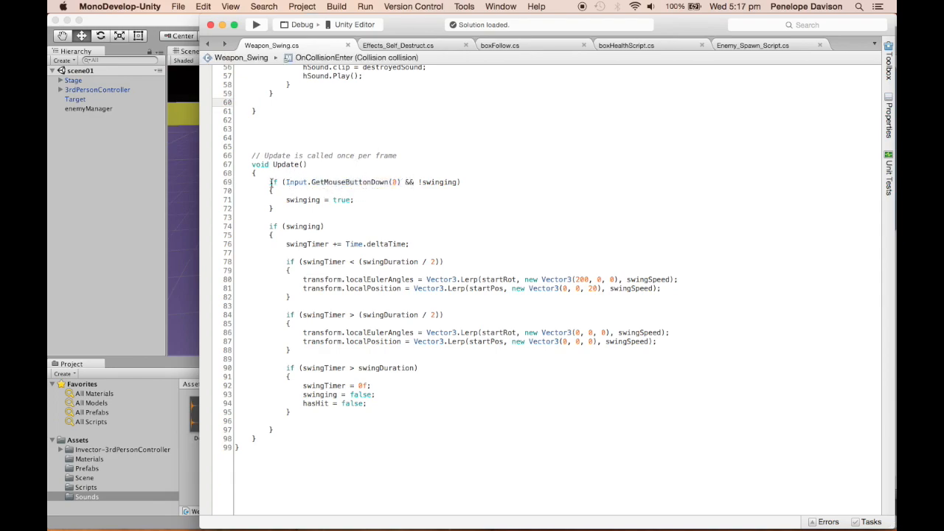
# Step: Examine the && !swinging part of the mouse-button condition and the swinging = true assignment inside it
pyautogui.moveTo(405, 182); pyautogui.dragTo(466, 183)
pyautogui.click(426, 203)
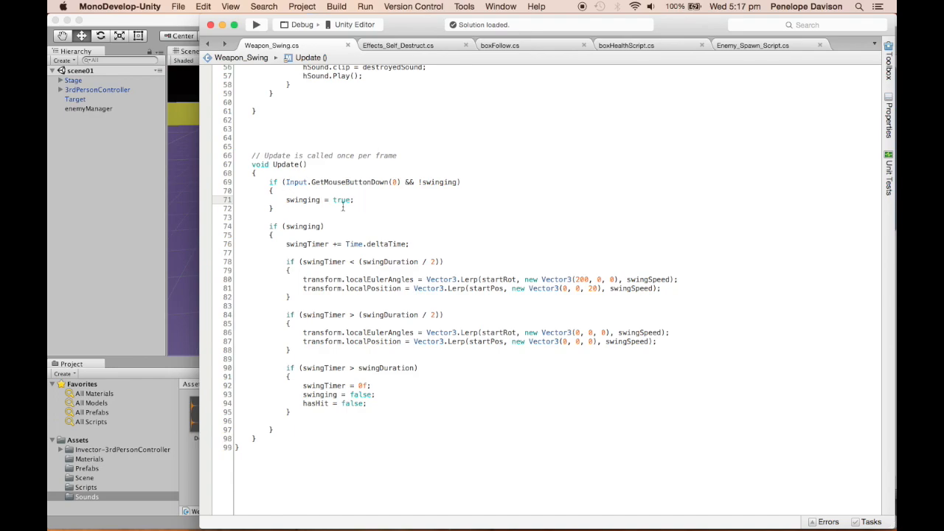
pyautogui.moveTo(287, 182); pyautogui.dragTo(456, 182)
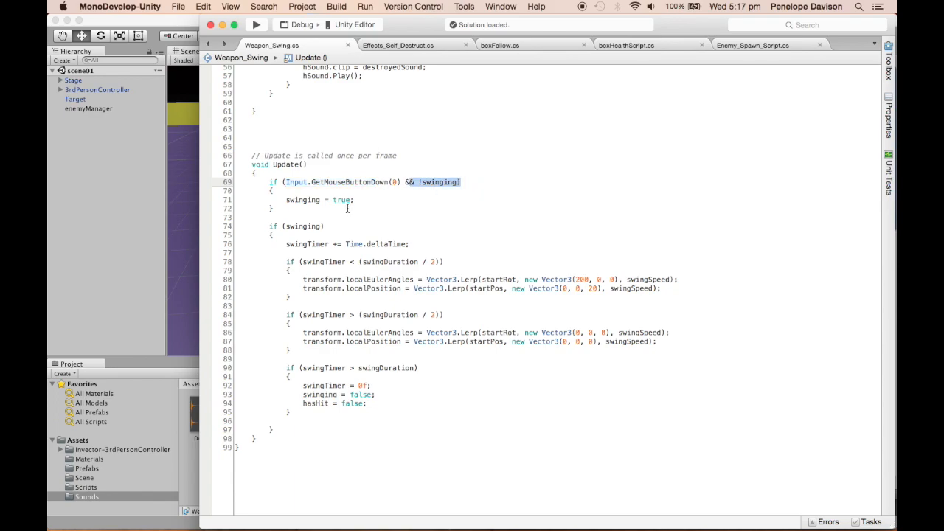
pyautogui.moveTo(356, 199); pyautogui.dragTo(346, 220)
# Step: Examine the swingTimer += Time.deltaTime line inside the if (swinging) block
pyautogui.scroll(-2, 346, 233)
pyautogui.click(286, 219)
pyautogui.click(411, 222)
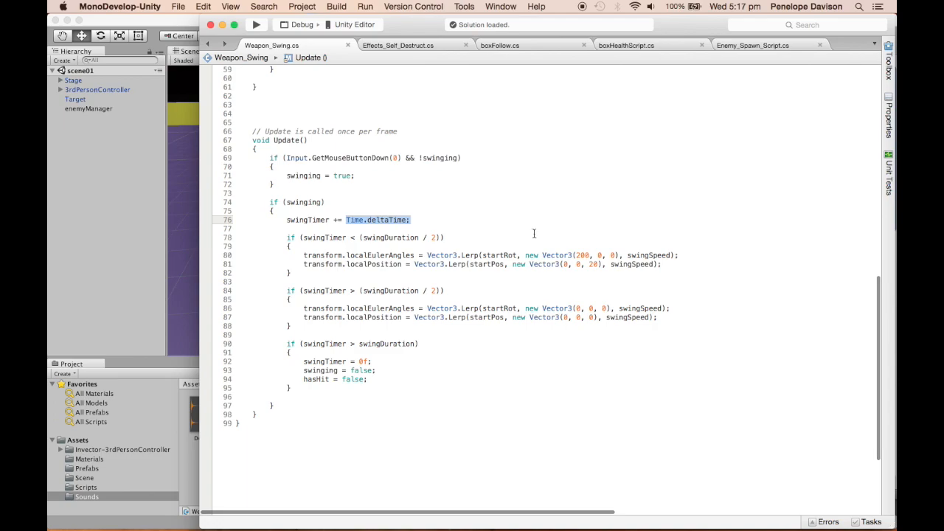
pyautogui.click(361, 248)
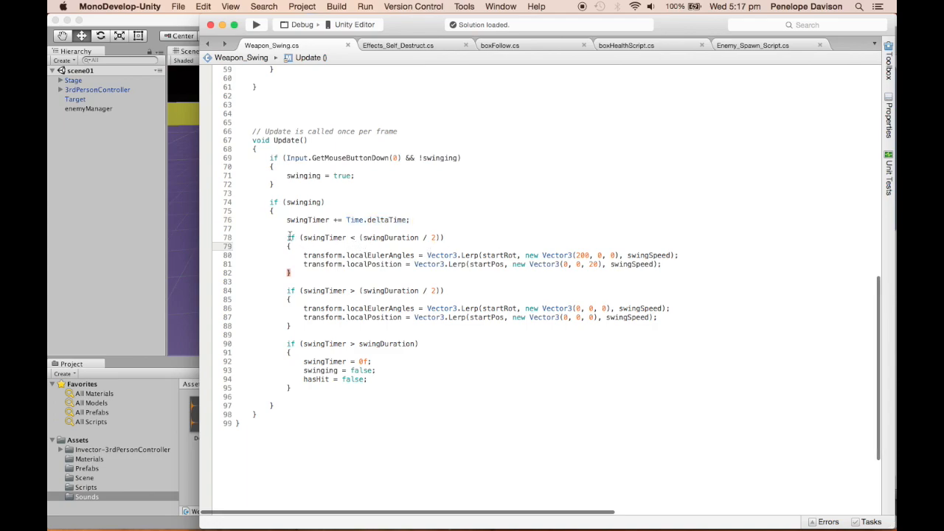
# Step: Examine the if condition comparing swingTimer with swingDuration / 2 for the first half of the swing
pyautogui.moveTo(289, 238); pyautogui.dragTo(452, 240)
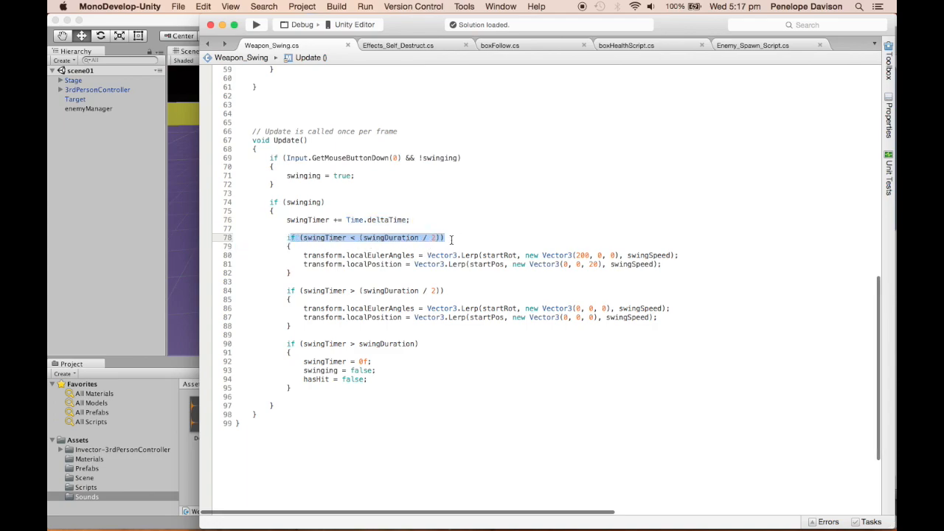
pyautogui.click(417, 241)
pyautogui.doubleClick(406, 237)
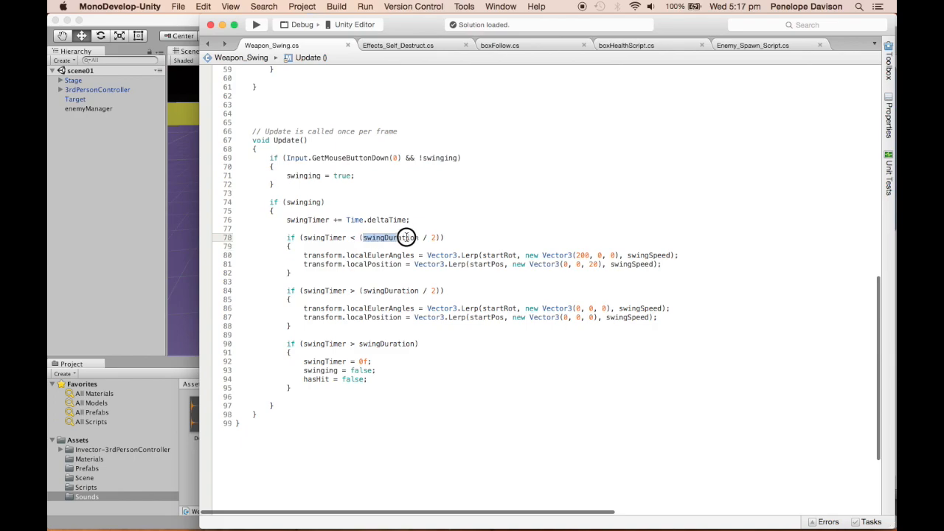
# Step: Examine the swingDuration / 2 threshold in the first-half condition and the block that handles the second half of the swing
pyautogui.click(463, 247)
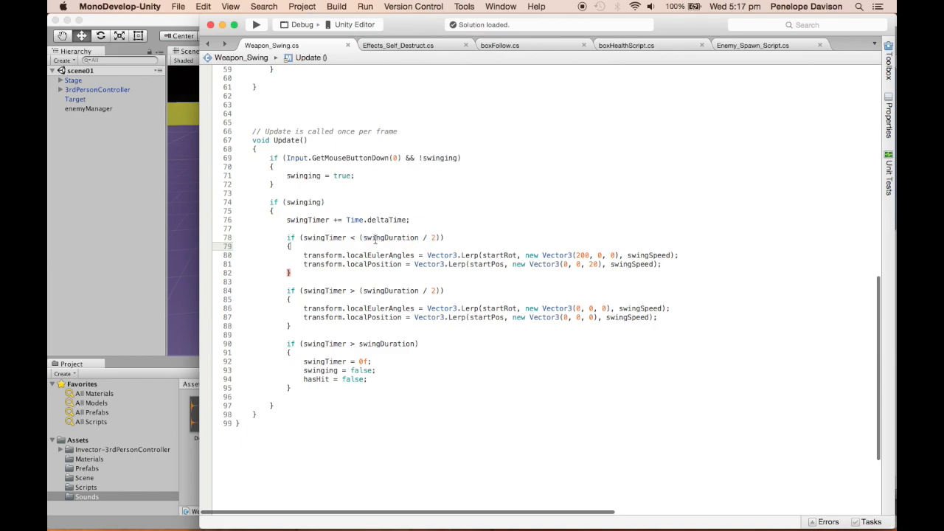
pyautogui.moveTo(359, 237); pyautogui.dragTo(433, 238)
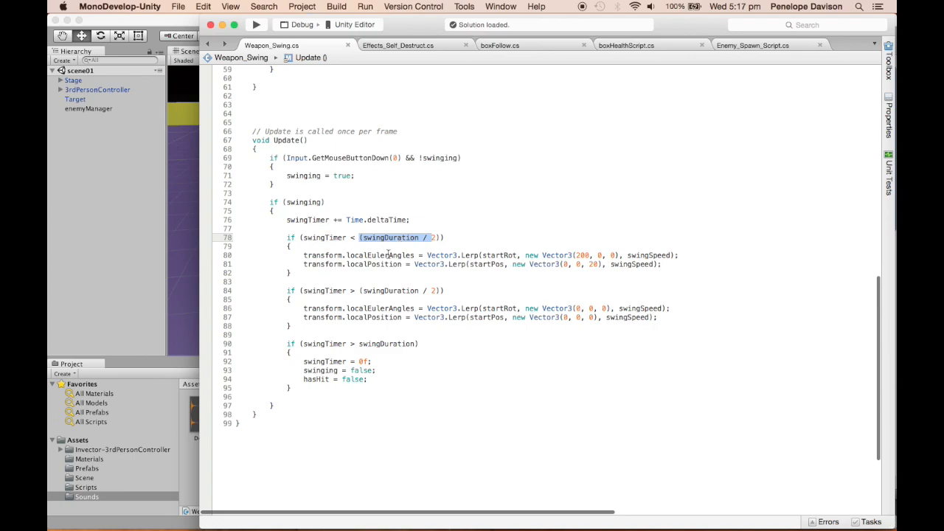
pyautogui.moveTo(323, 252); pyautogui.dragTo(328, 263)
pyautogui.click(332, 281)
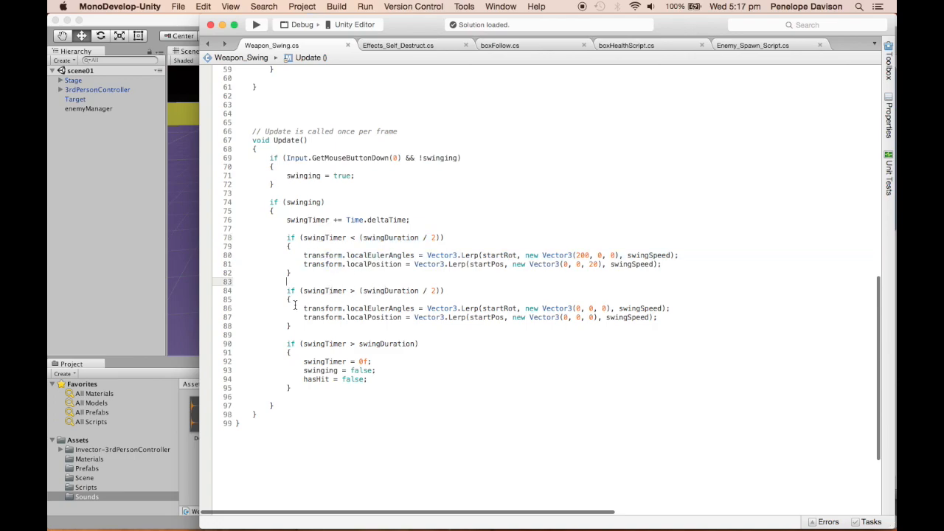
pyautogui.moveTo(294, 306); pyautogui.dragTo(329, 327)
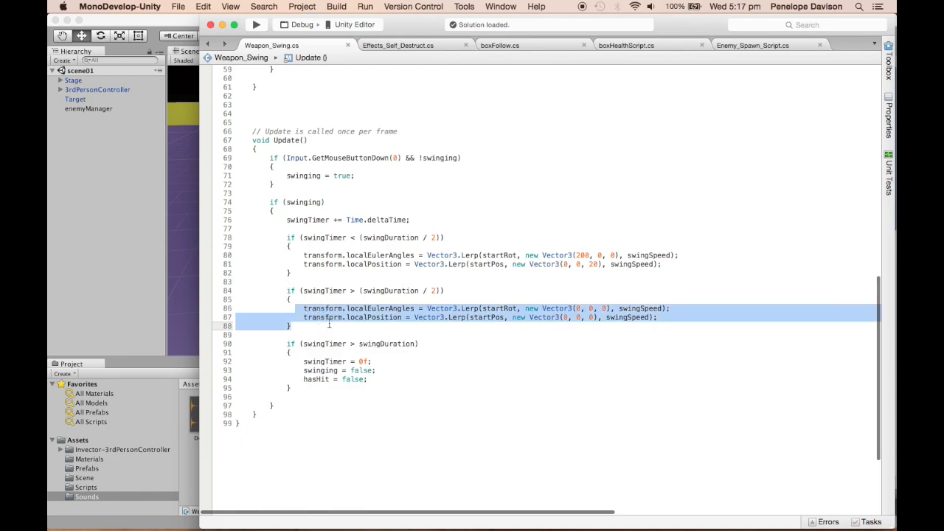
# Step: Examine the localEulerAngles and localPosition assignments inside the first-half swing block
pyautogui.click(343, 256)
pyautogui.moveTo(300, 256); pyautogui.dragTo(670, 264)
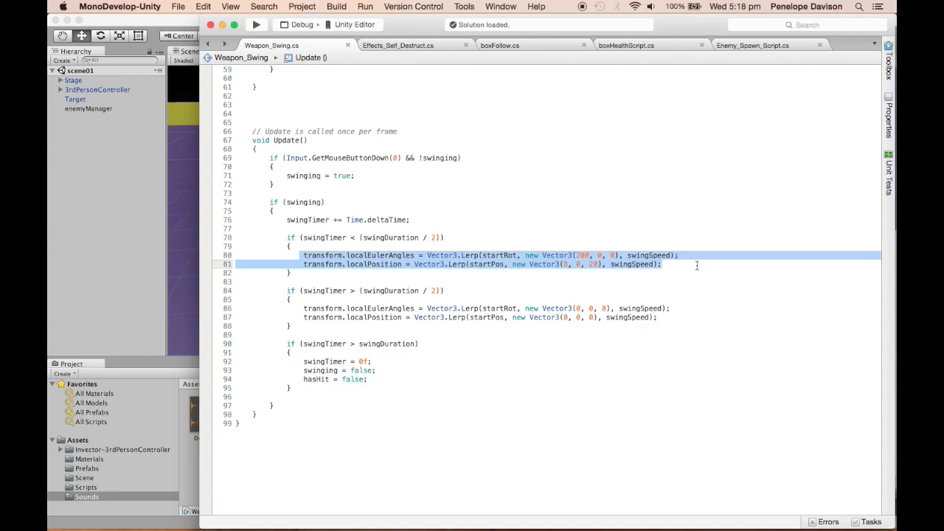
pyautogui.click(489, 248)
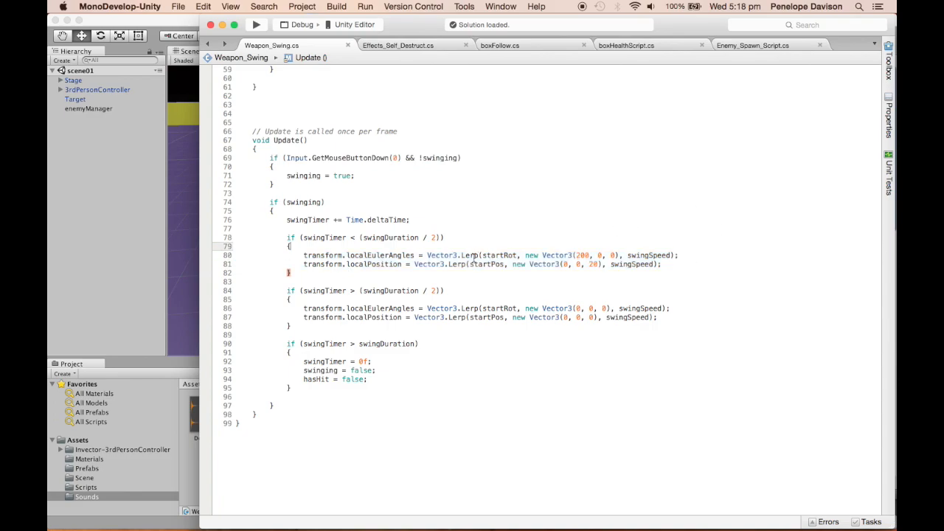
# Step: Examine the Vector3.Lerp call on the first-half localEulerAngles line, including its new Vector3(200, 0, 0) and swingSpeed arguments
pyautogui.moveTo(428, 255); pyautogui.dragTo(478, 255)
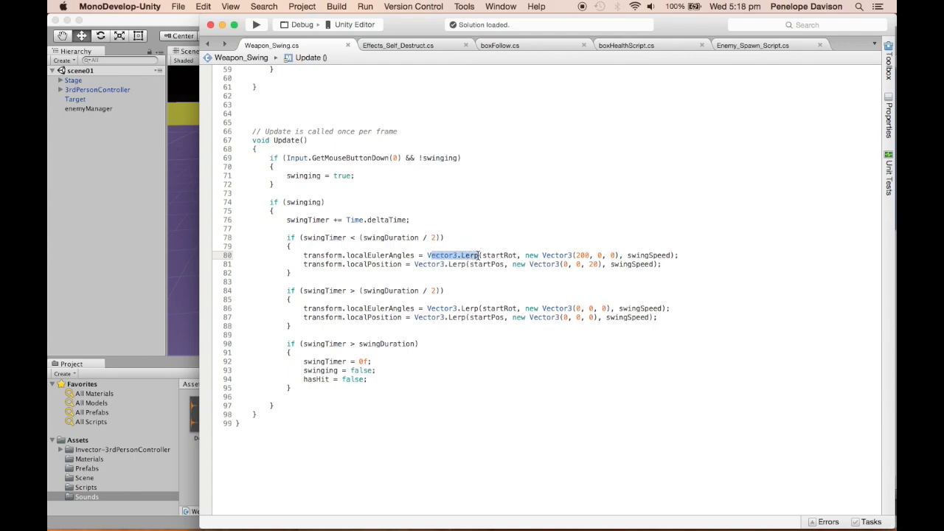
pyautogui.click(479, 256)
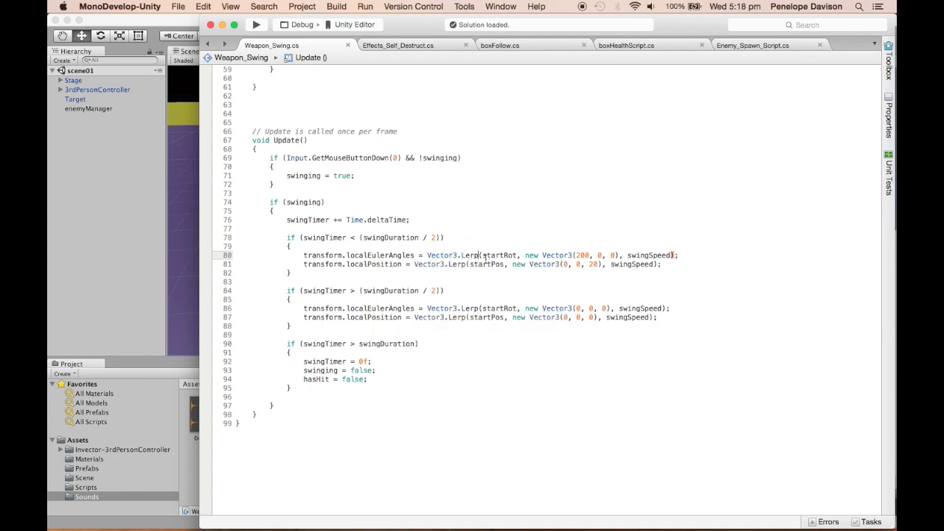
pyautogui.moveTo(520, 255); pyautogui.dragTo(616, 255)
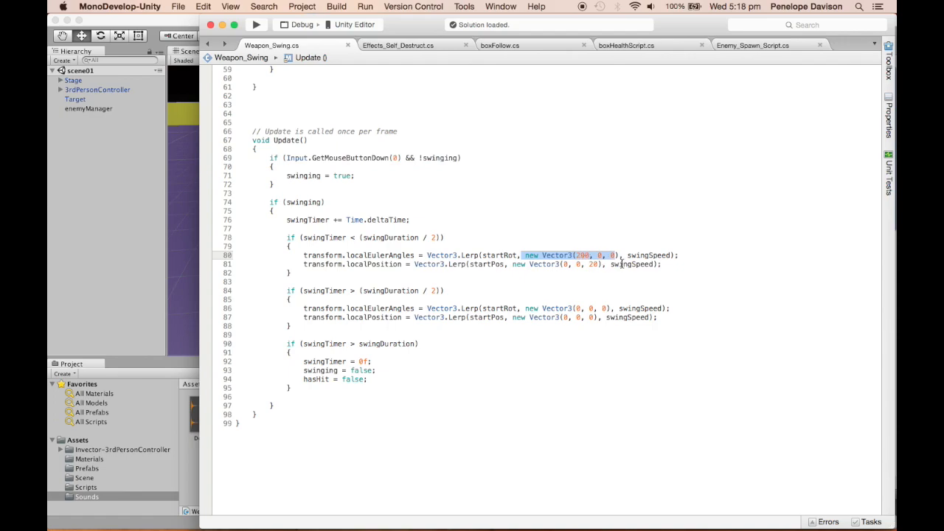
pyautogui.moveTo(671, 256); pyautogui.dragTo(619, 256)
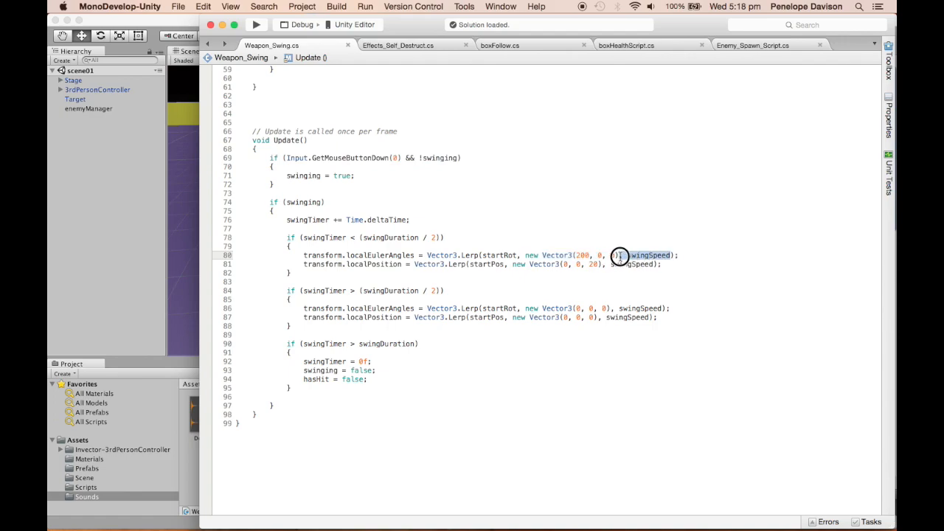
pyautogui.click(596, 255)
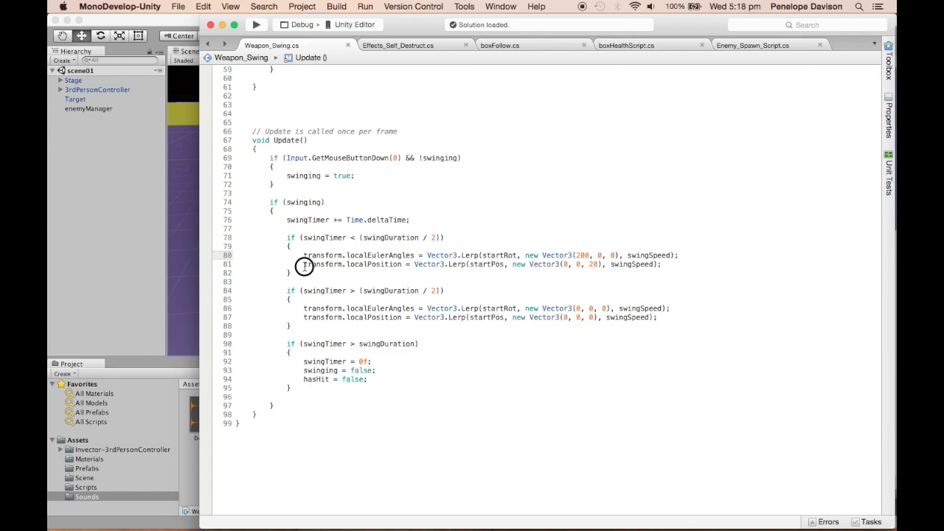
# Step: Examine the first-half localPosition line, including the 20 in its target vector, and compare it with the localEulerAngles line above
pyautogui.moveTo(304, 266); pyautogui.dragTo(669, 265)
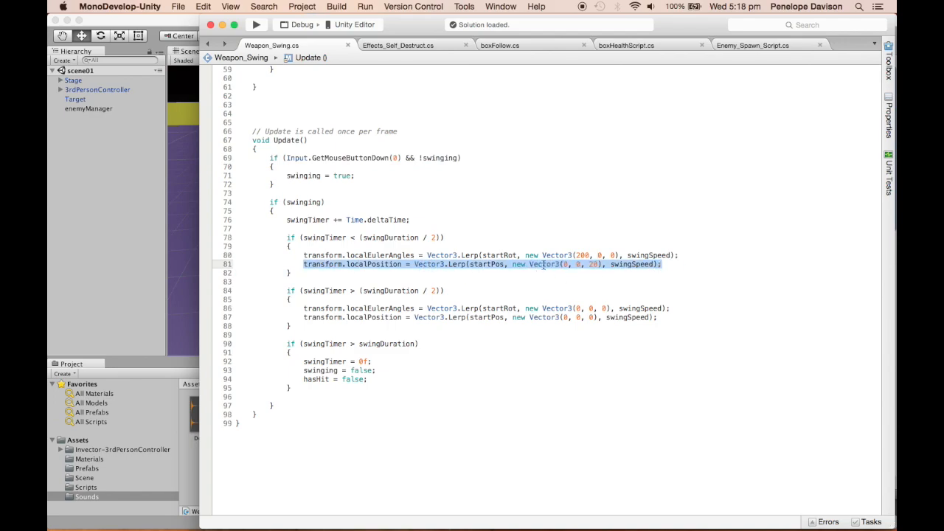
pyautogui.click(598, 265)
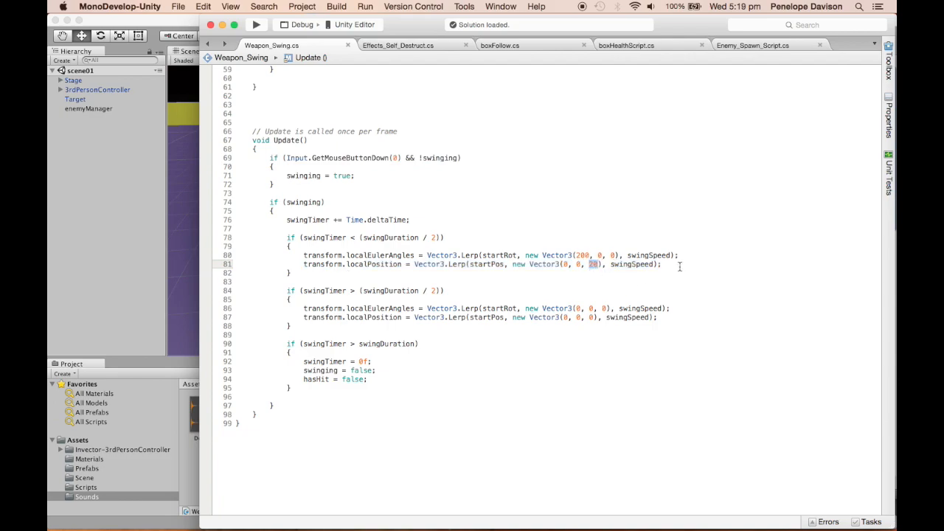
pyautogui.moveTo(673, 264); pyautogui.dragTo(303, 266)
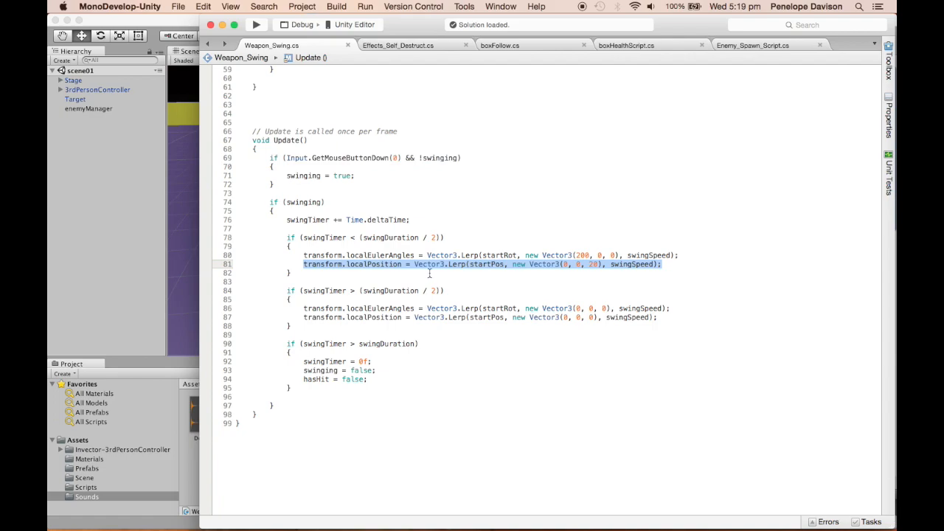
pyautogui.click(684, 255)
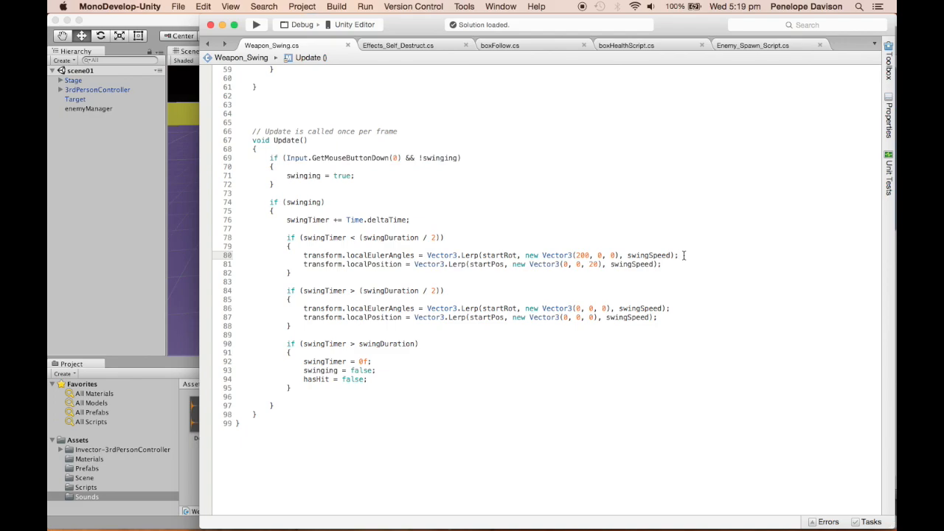
pyautogui.moveTo(684, 256); pyautogui.dragTo(302, 254)
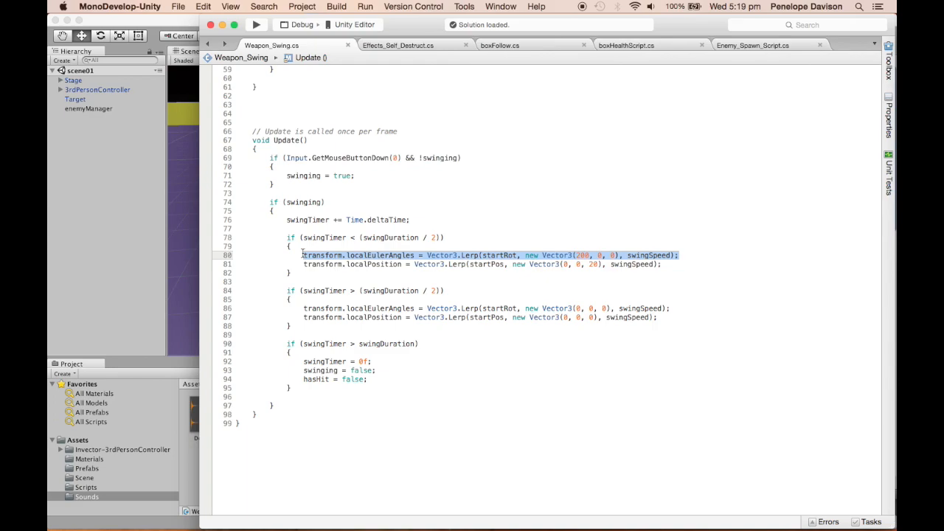
pyautogui.click(369, 299)
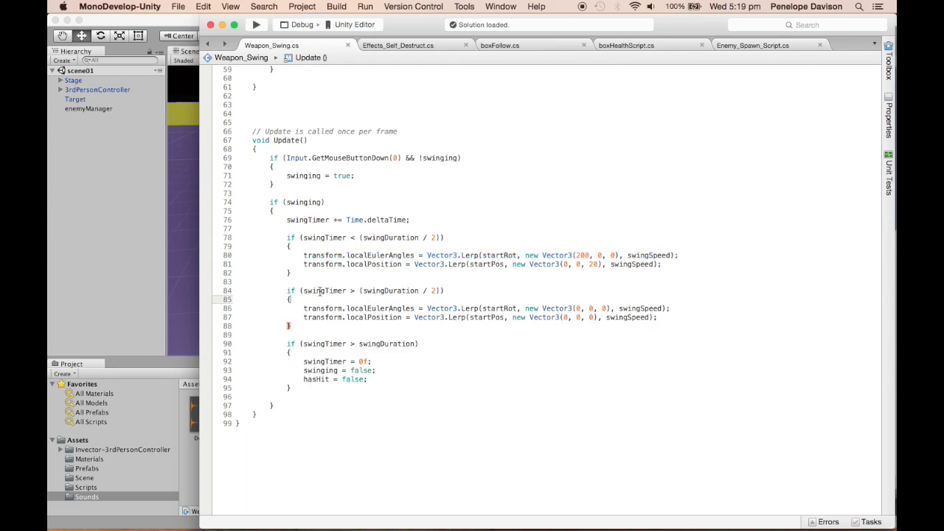
# Step: Examine the second-half condition swingTimer > (swingDuration / 2) and the (0, 0, 0) target vectors in its rotation and position lines
pyautogui.moveTo(304, 291); pyautogui.dragTo(364, 291)
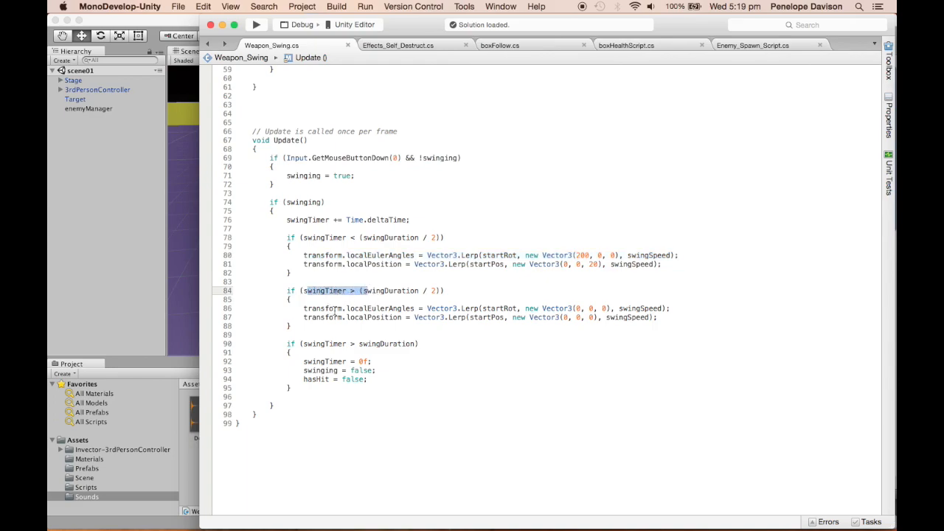
pyautogui.moveTo(303, 308); pyautogui.dragTo(667, 320)
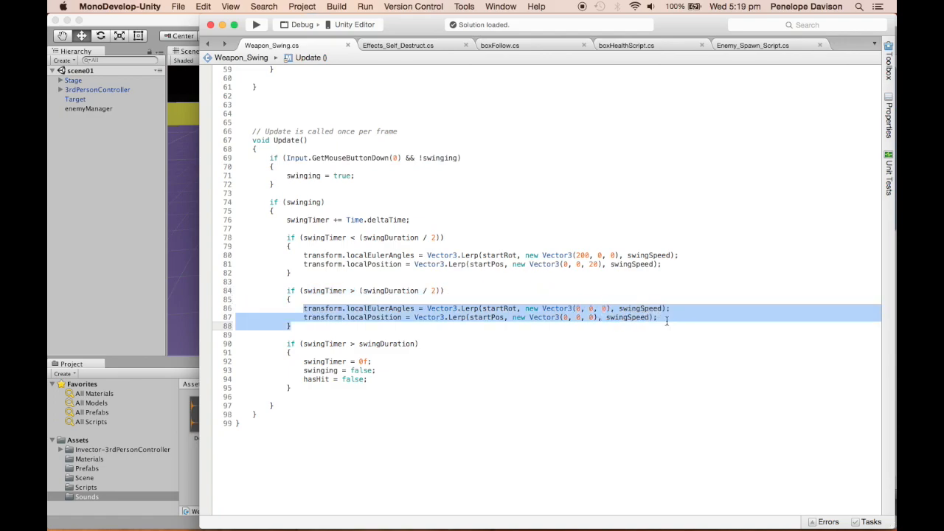
pyautogui.click(593, 317)
pyautogui.moveTo(606, 308); pyautogui.dragTo(575, 309)
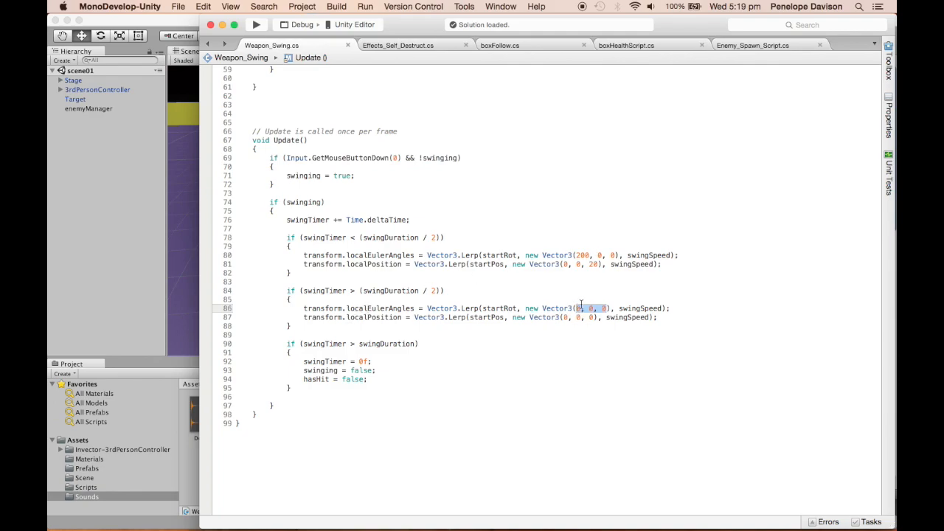
pyautogui.moveTo(593, 318); pyautogui.dragTo(562, 317)
pyautogui.click(491, 309)
# Step: Examine the swingTimer > swingDuration condition and the swingTimer, swinging and hasHit resets inside it
pyautogui.moveTo(301, 344); pyautogui.dragTo(414, 344)
pyautogui.click(335, 356)
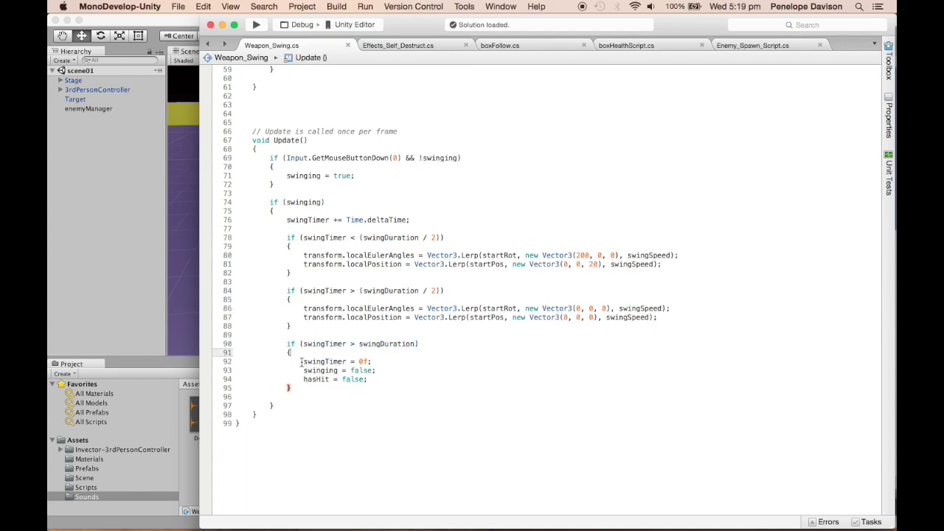
pyautogui.moveTo(301, 362); pyautogui.dragTo(369, 379)
pyautogui.click(378, 380)
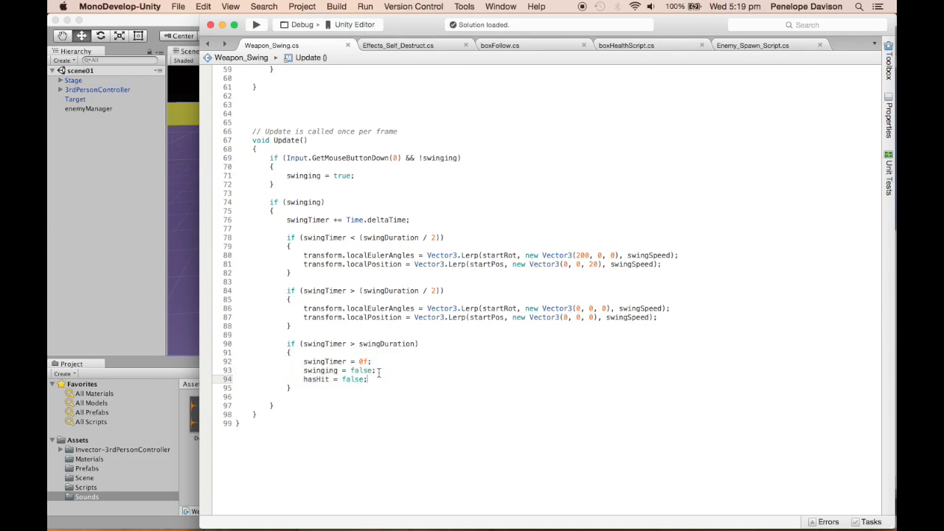
pyautogui.click(378, 370)
# Step: Examine the z value 5 in the target vector of the first-half localPosition line
pyautogui.scroll(12, 361, 298)
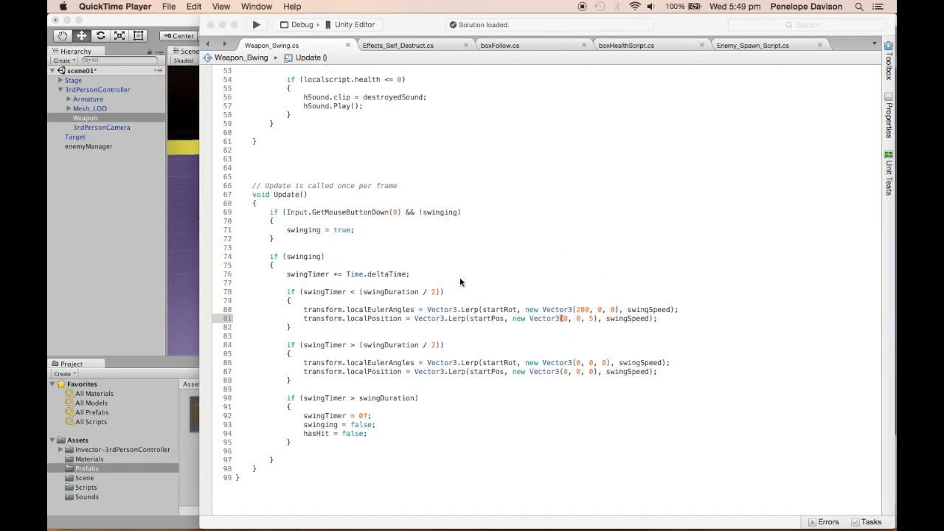
pyautogui.click(591, 317)
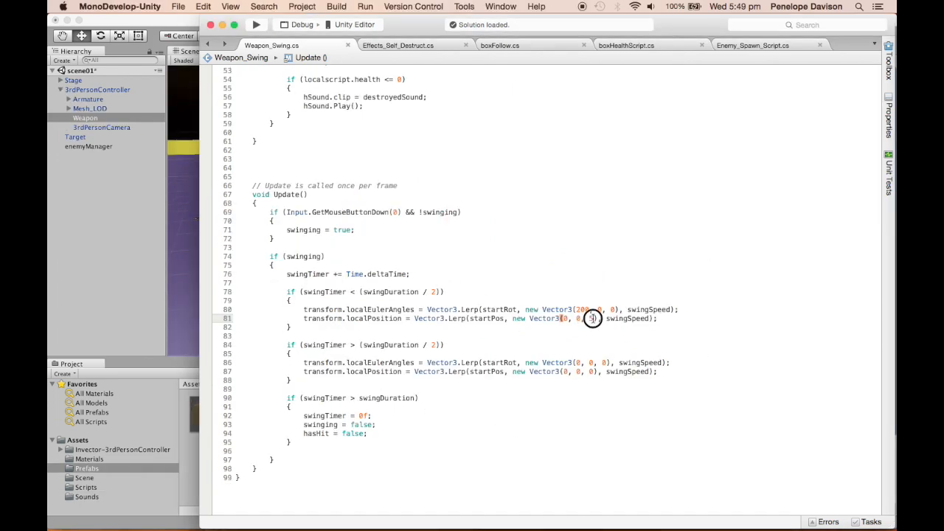
pyautogui.moveTo(592, 319); pyautogui.dragTo(587, 318)
pyautogui.click(493, 327)
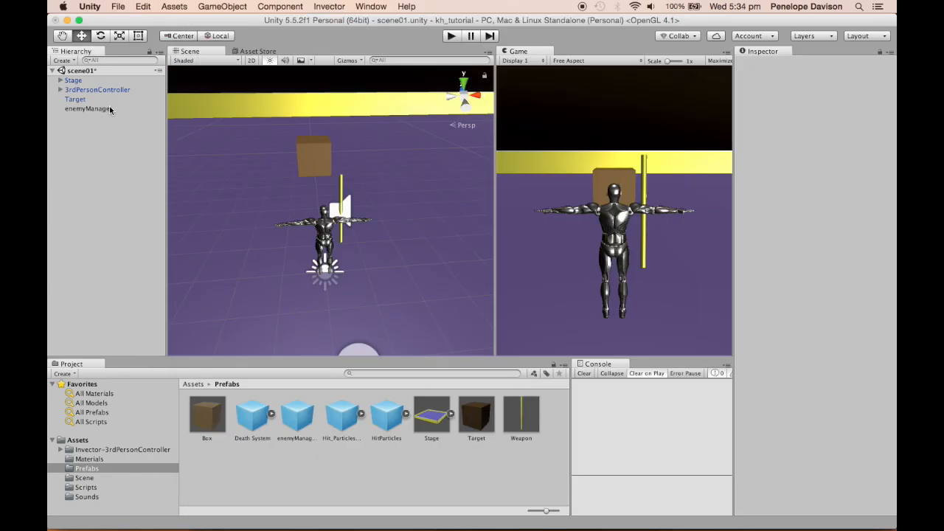
# Step: Place the Death System prefab in the scene, turn off looping on its Dark Purple System, and apply the change to the prefab
pyautogui.moveTo(245, 433); pyautogui.dragTo(77, 186)
pyautogui.click(60, 118)
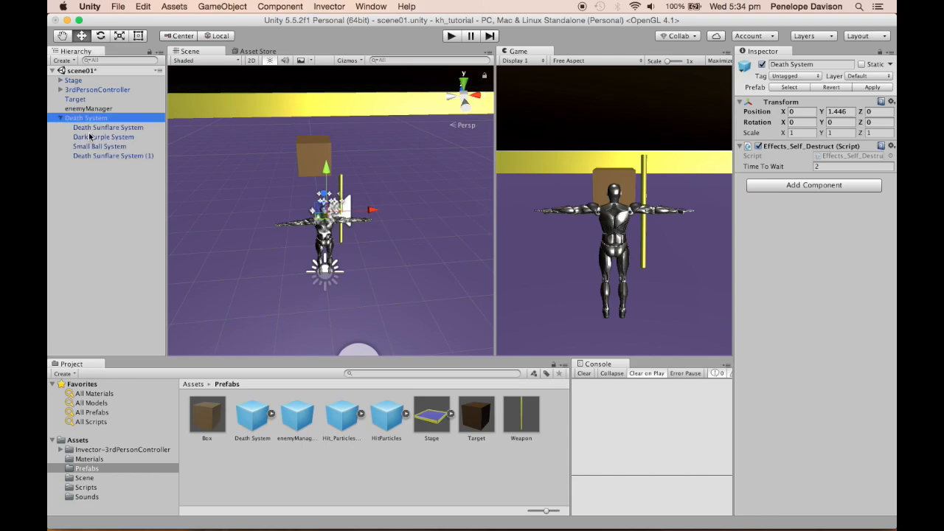
pyautogui.click(93, 128)
pyautogui.click(97, 137)
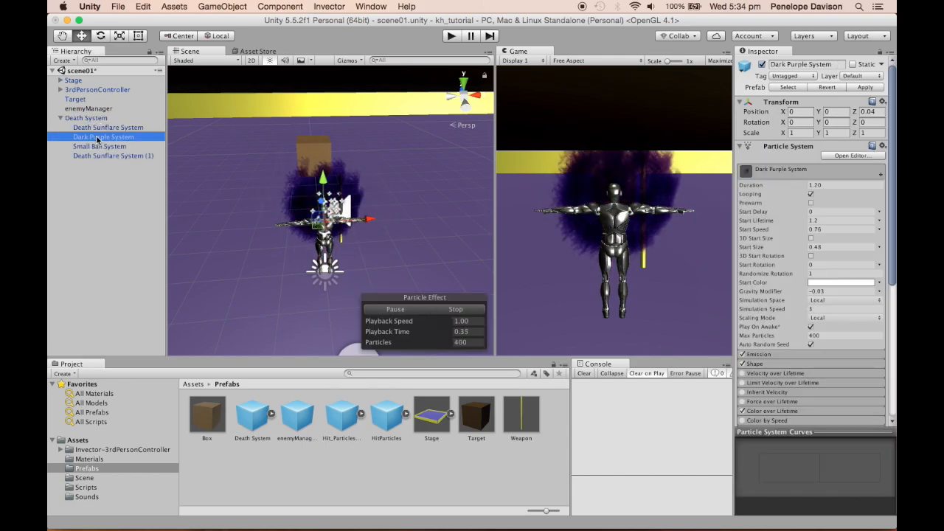
pyautogui.click(810, 194)
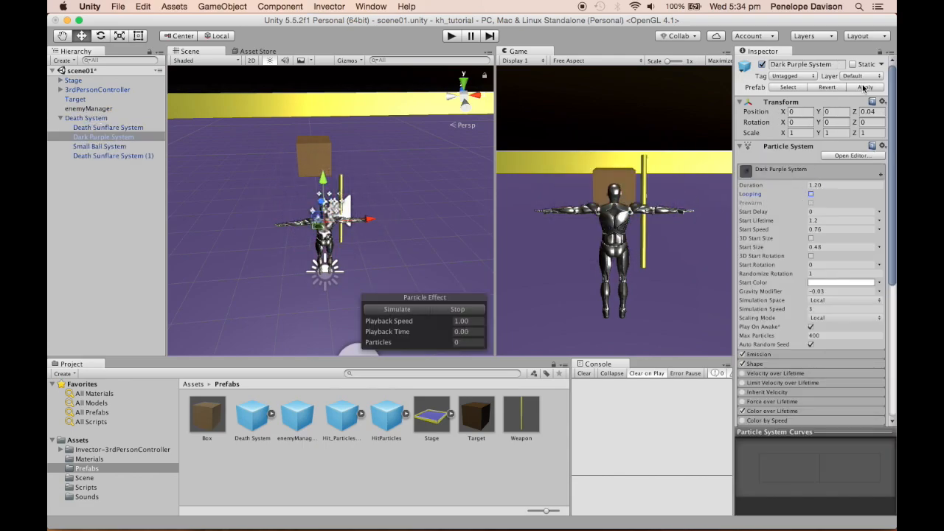
# Step: Delete the Death System instance from the scene hierarchy
pyautogui.click(60, 118)
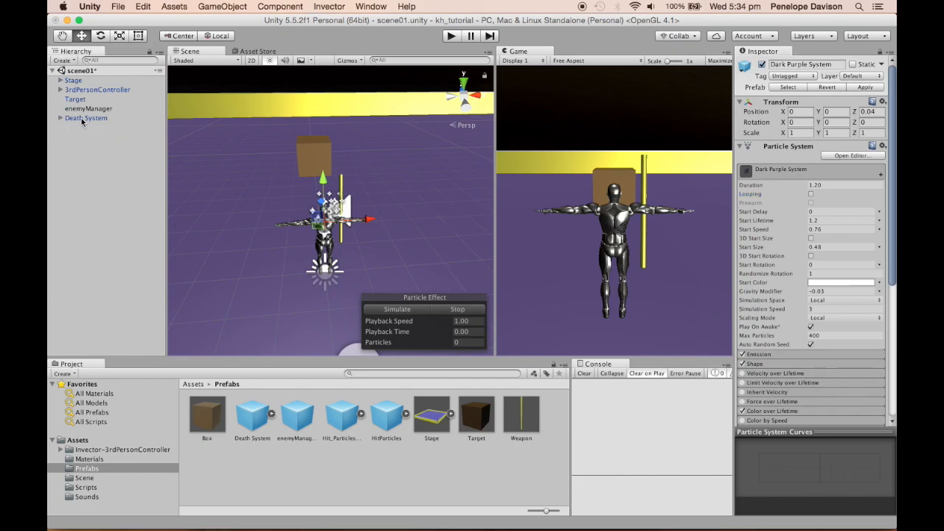
pyautogui.click(82, 118)
pyautogui.press('super+BackSpace')
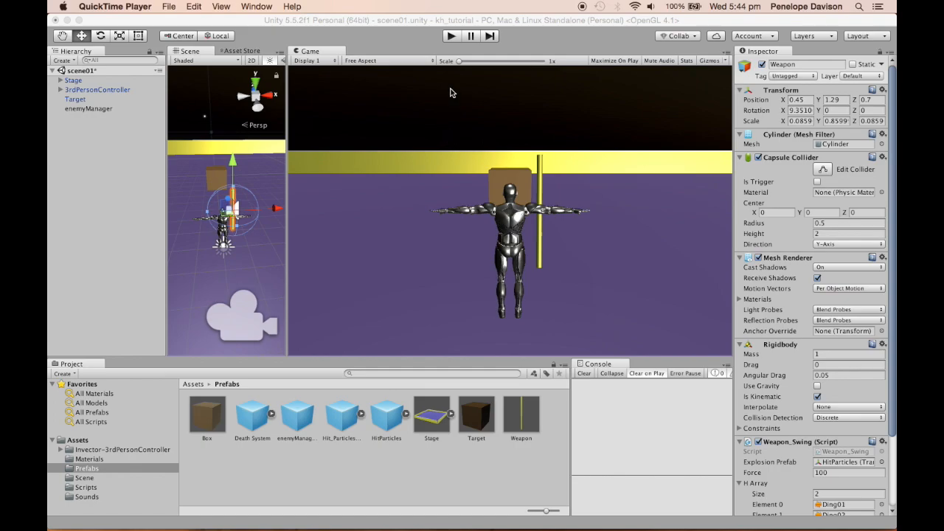
# Step: Start play mode and run the character around the stage among the spawned Target boxes
pyautogui.click(455, 39)
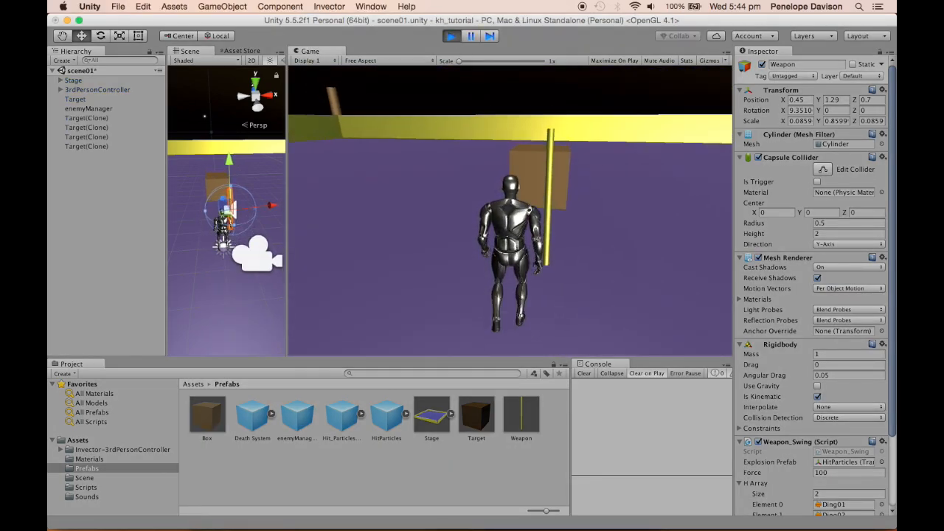
pyautogui.press('a')
pyautogui.press('s')
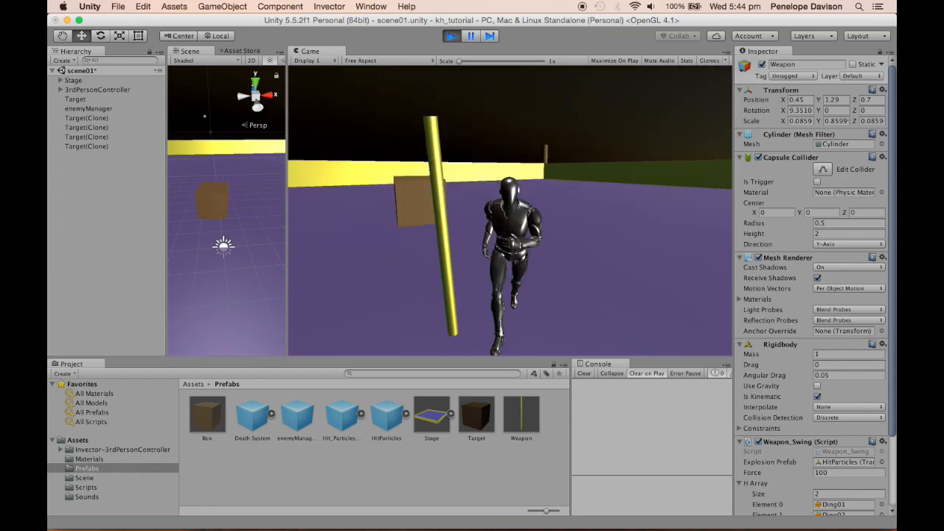
pyautogui.press('w')
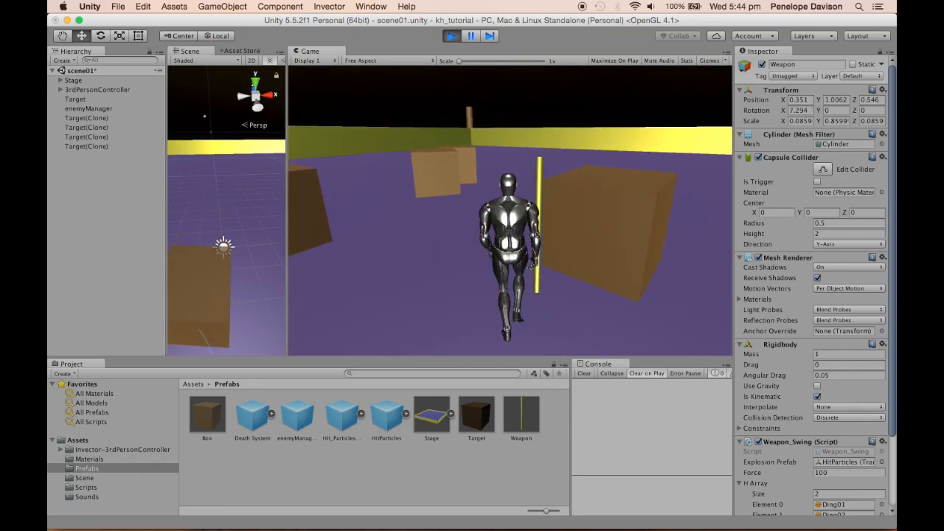
pyautogui.press('a')
pyautogui.press('w')
pyautogui.press('s')
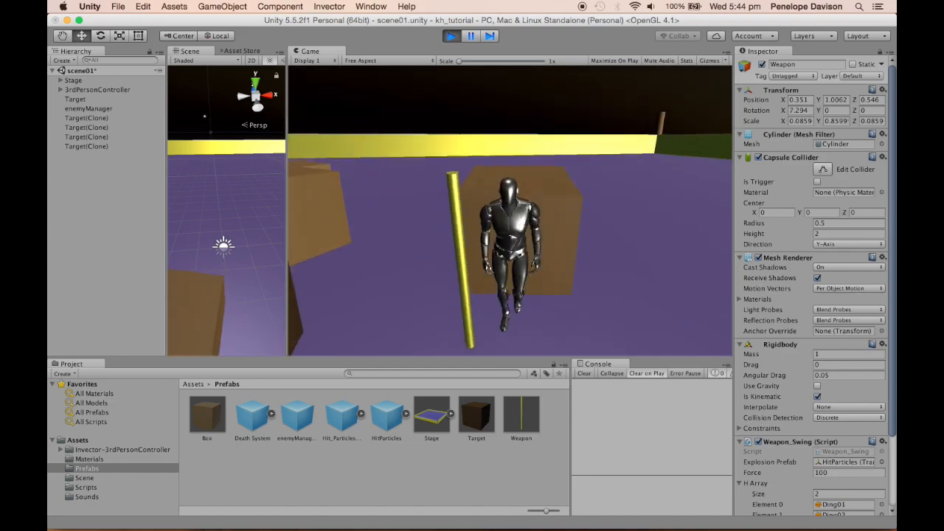
pyautogui.press('w')
pyautogui.press('s')
pyautogui.press('d')
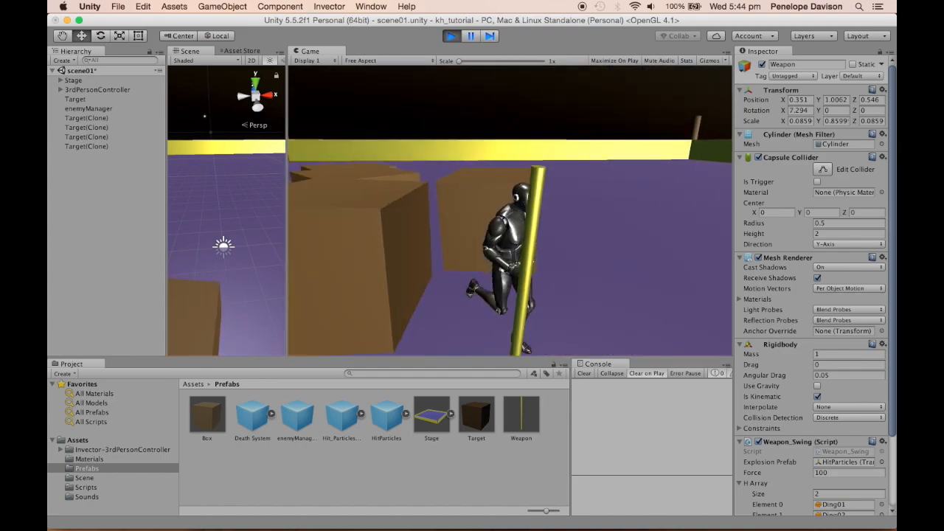
pyautogui.press('s')
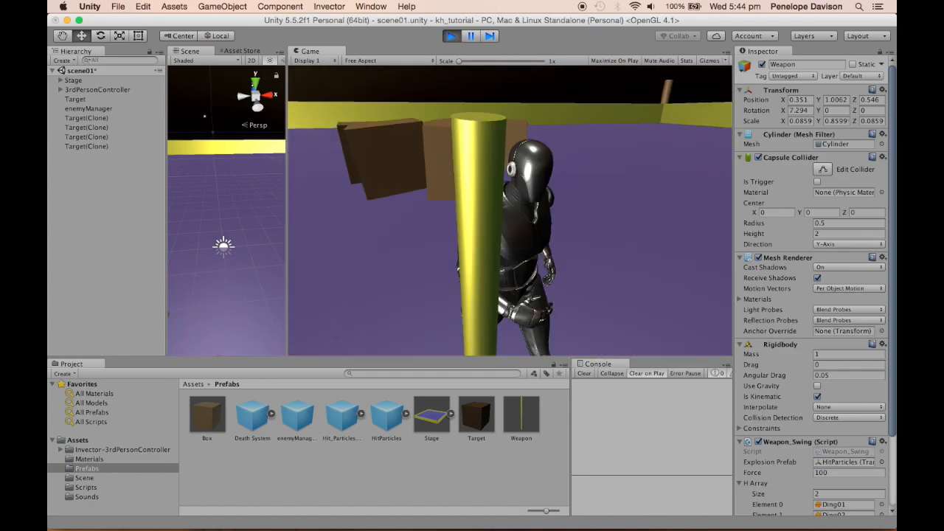
# Step: Attack the Target boxes with the swinging Weapon from several sides to check the hit and death effects
pyautogui.press('w')
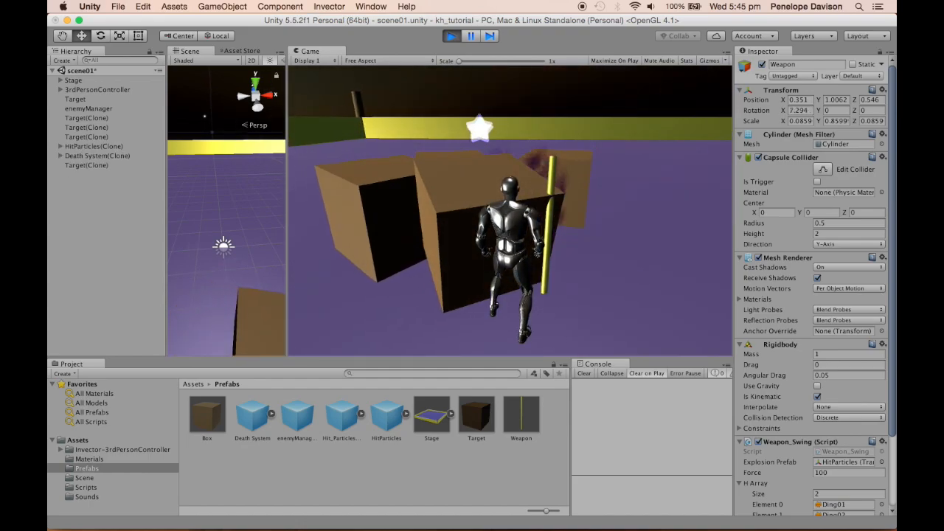
pyautogui.press('d')
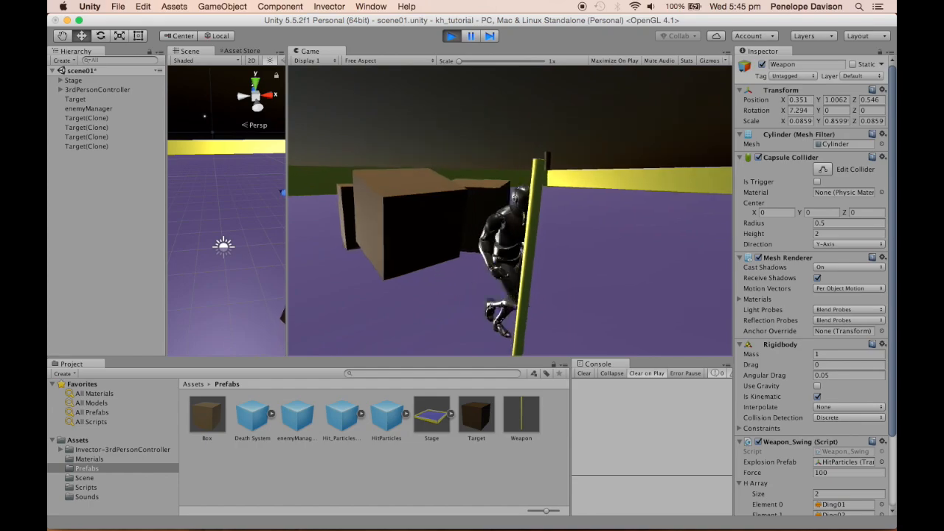
pyautogui.press('s')
pyautogui.press('a')
pyautogui.press('w')
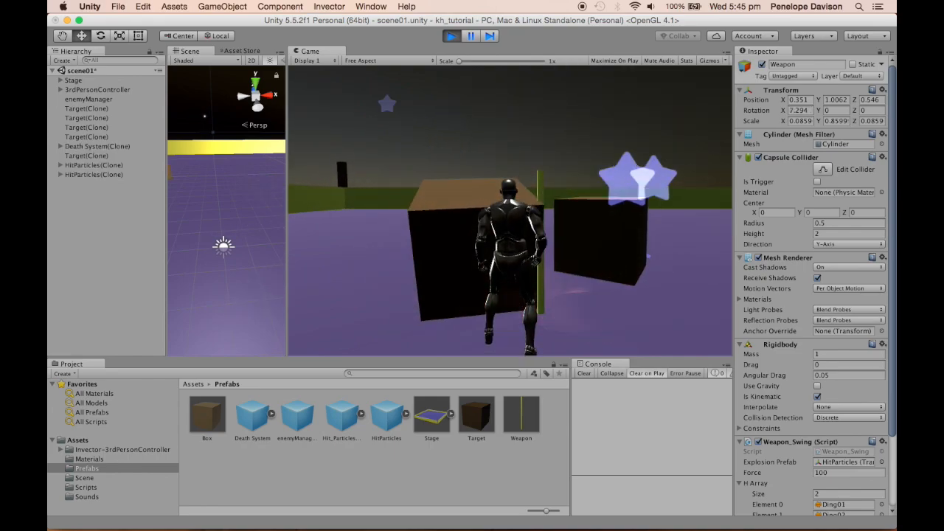
pyautogui.press('s')
pyautogui.press('w')
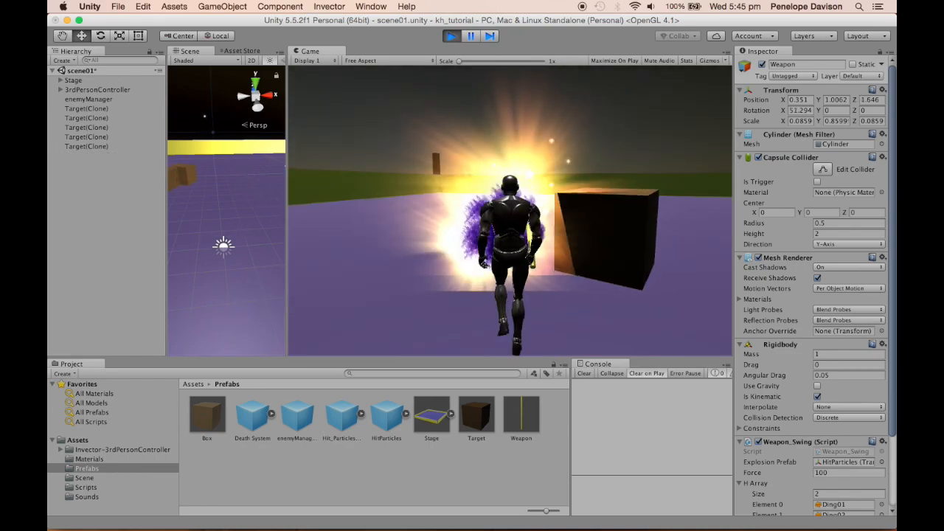
pyautogui.press('s')
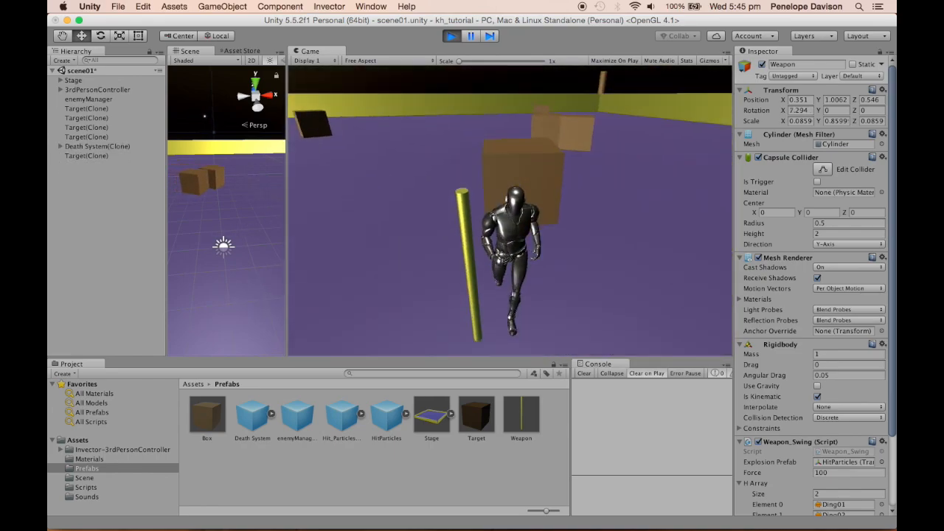
pyautogui.press('w')
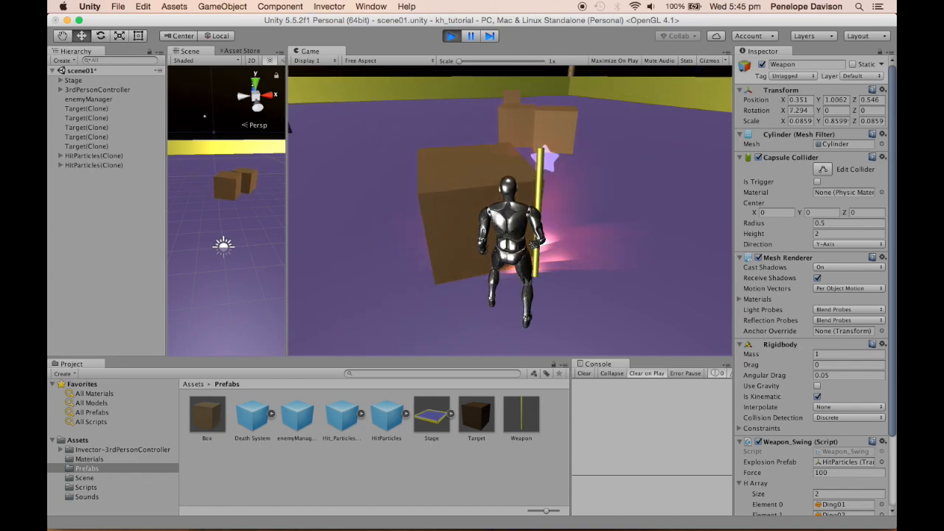
pyautogui.press('s')
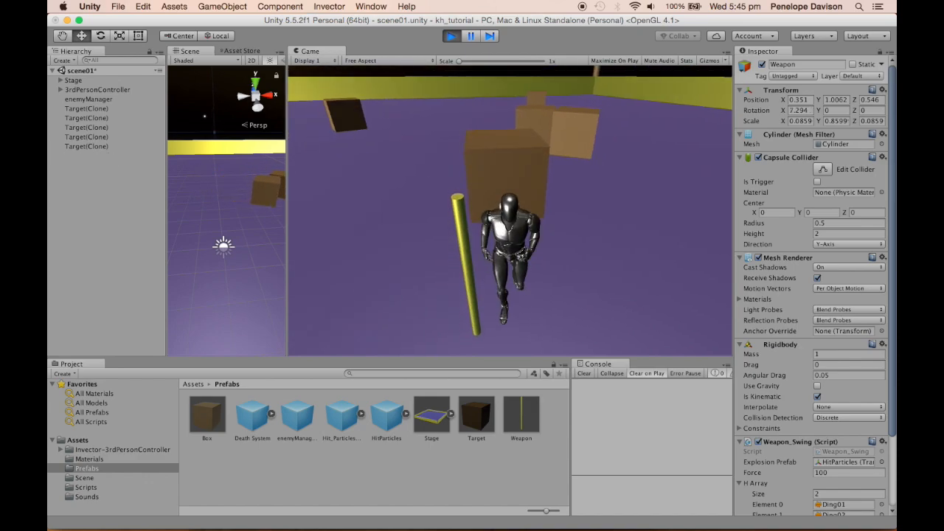
pyautogui.press('w')
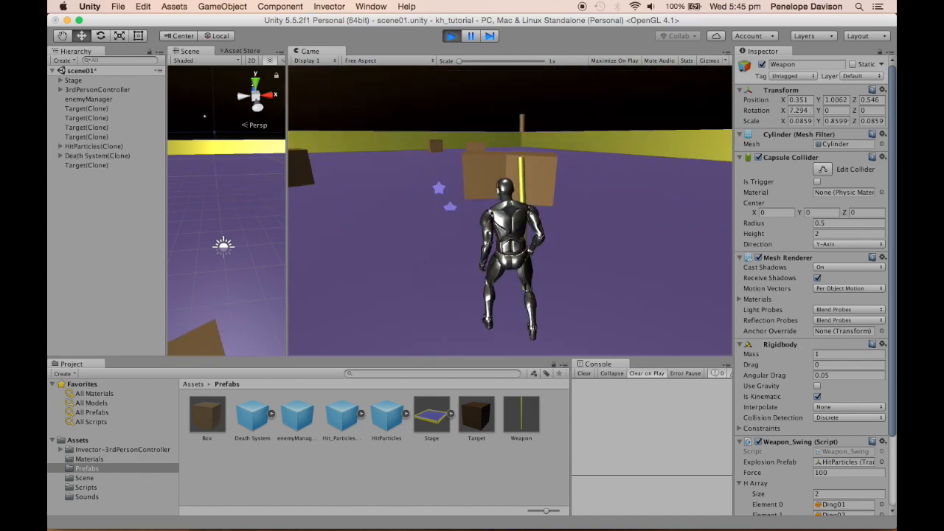
pyautogui.press('w')
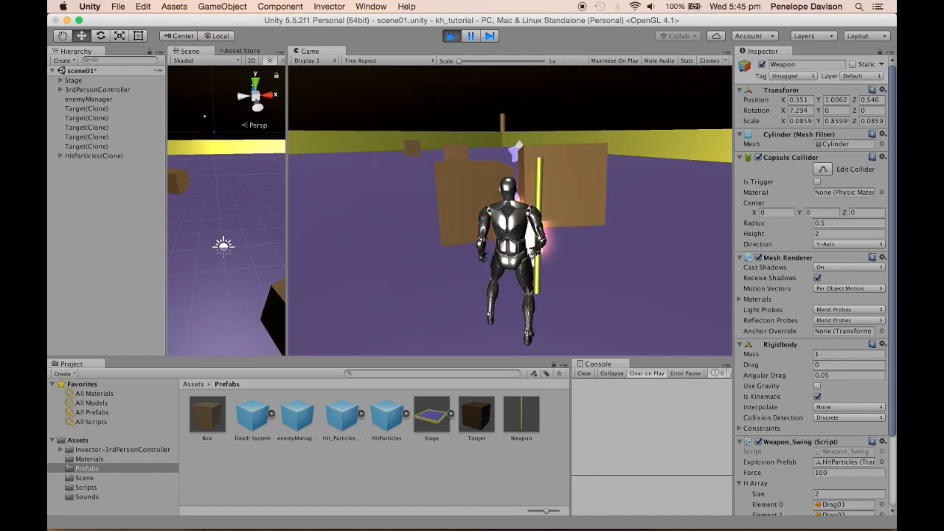
pyautogui.press('s')
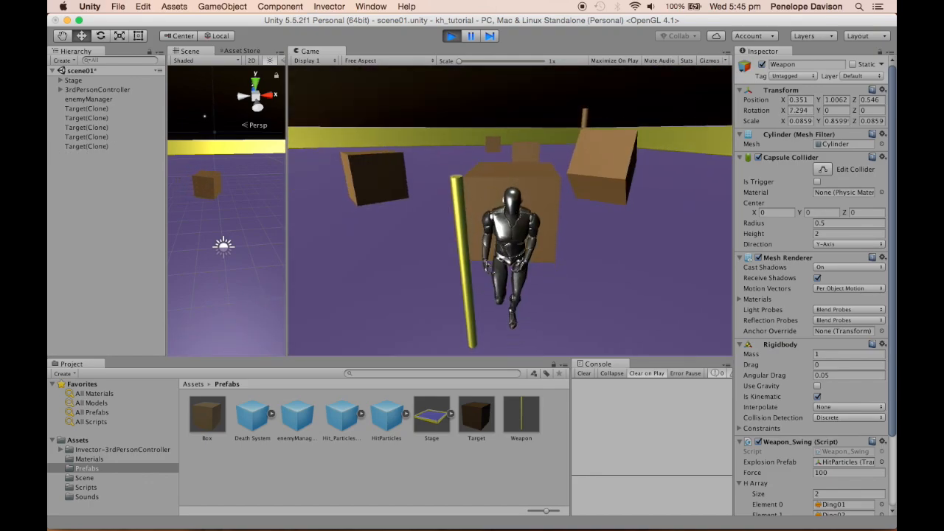
pyautogui.press('a')
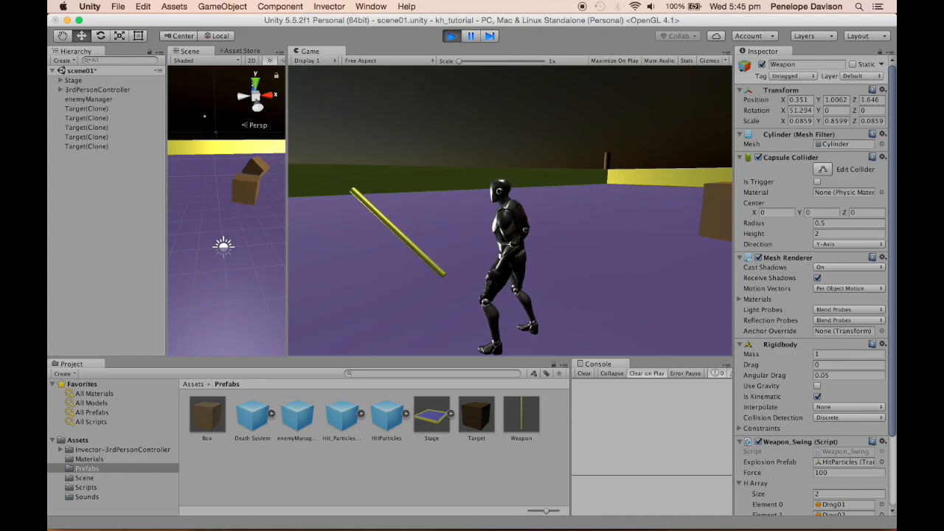
pyautogui.press('a')
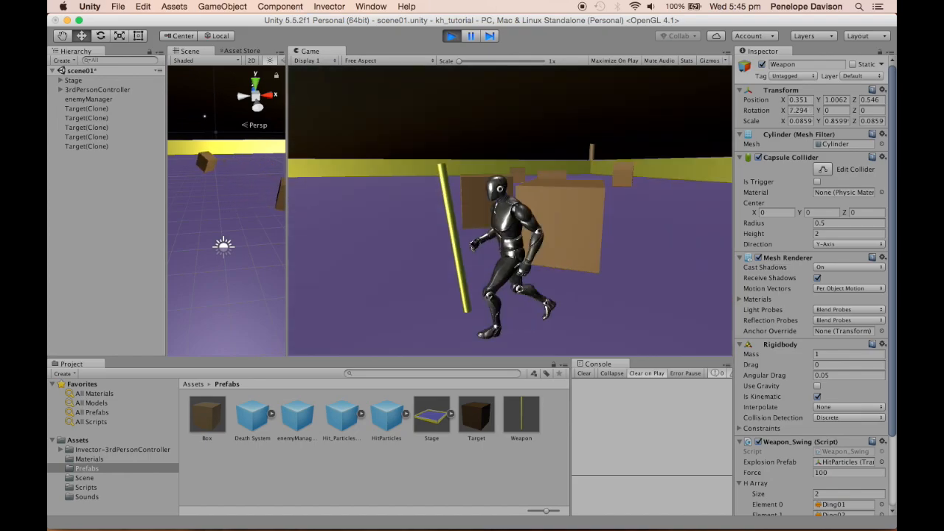
# Step: Set the Force of the Weapon_Swing script on the 3rdPersonController's Weapon to 2000 while the game is running
pyautogui.click(104, 91)
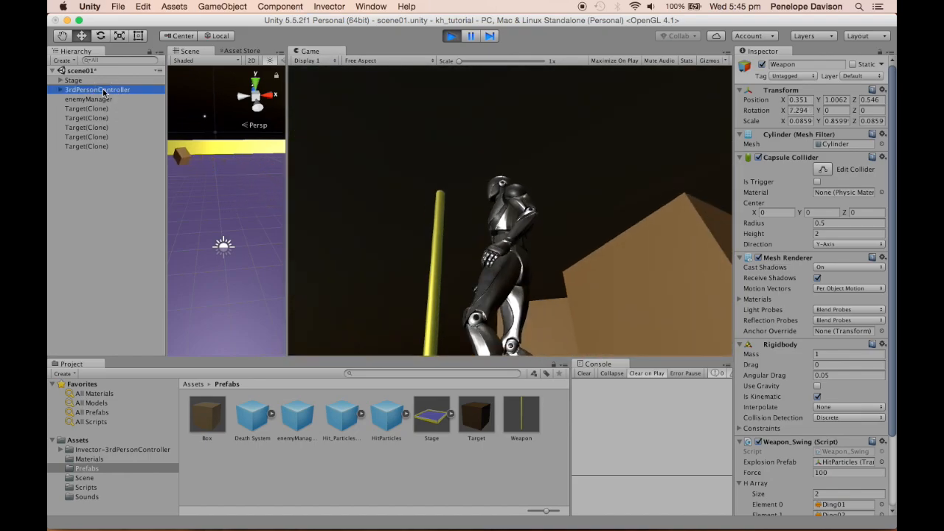
pyautogui.click(61, 90)
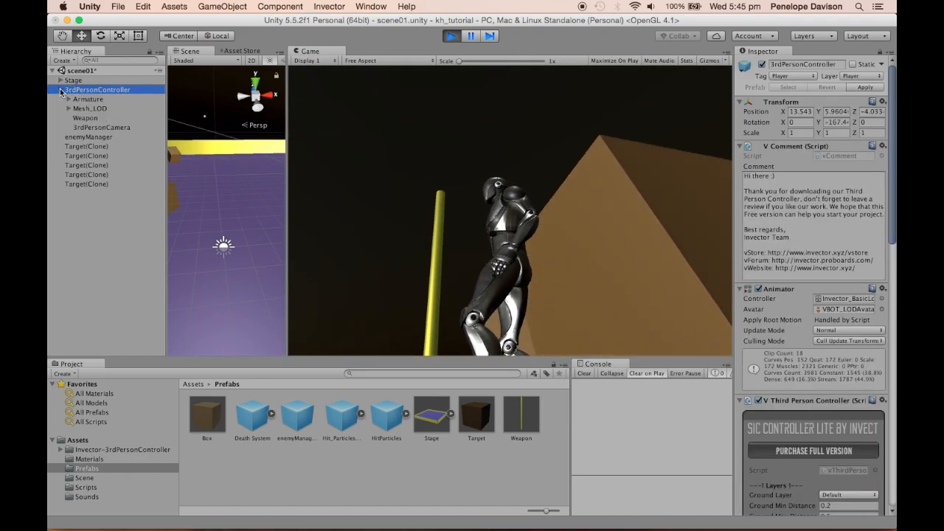
pyautogui.click(84, 119)
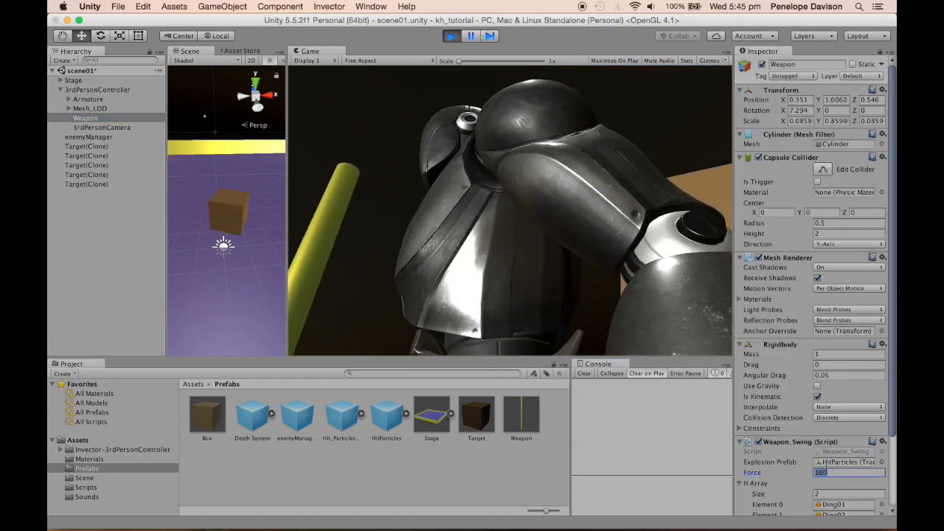
pyautogui.write('2000')
pyautogui.click(547, 231)
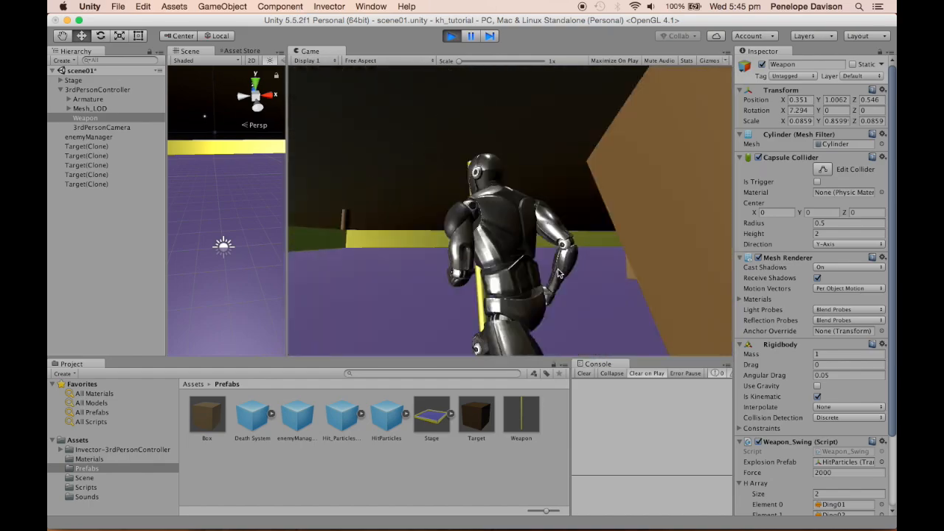
# Step: Play-test the stronger weapon force by running at the Target boxes and swinging the Weapon at them
pyautogui.press('w')
pyautogui.click(578, 273)
pyautogui.click(578, 273)
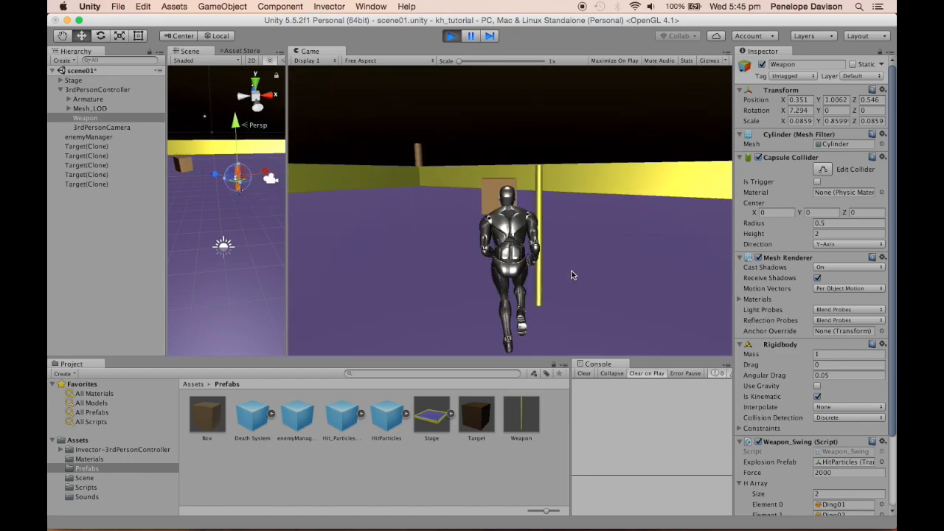
pyautogui.click(572, 274)
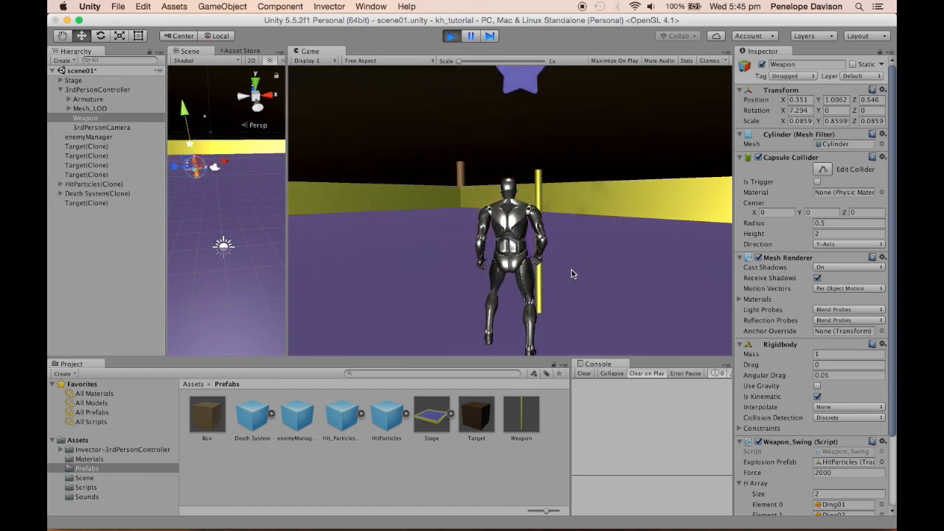
pyautogui.press('w')
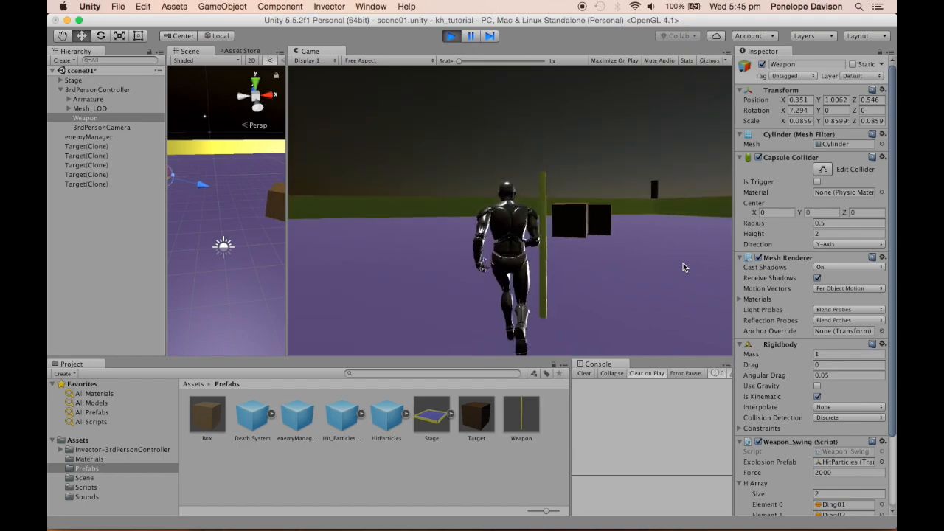
pyautogui.click(689, 269)
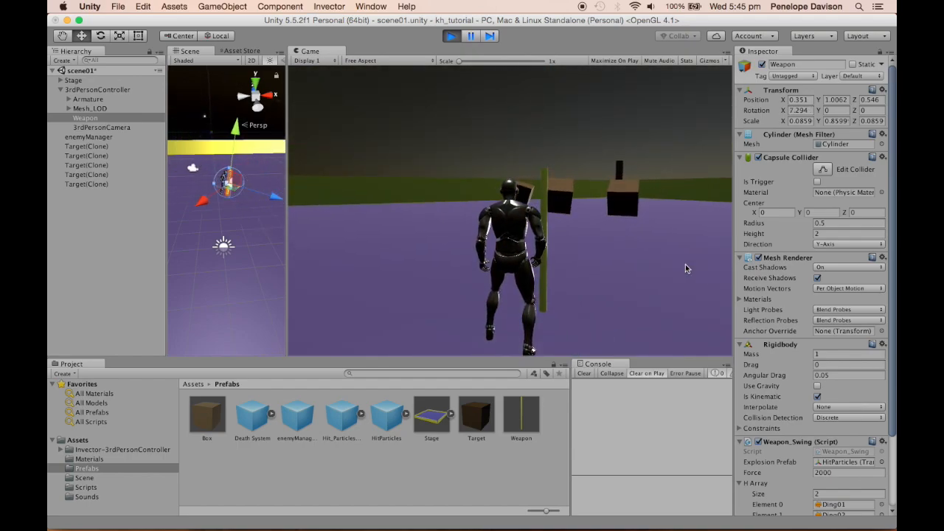
pyautogui.press('s')
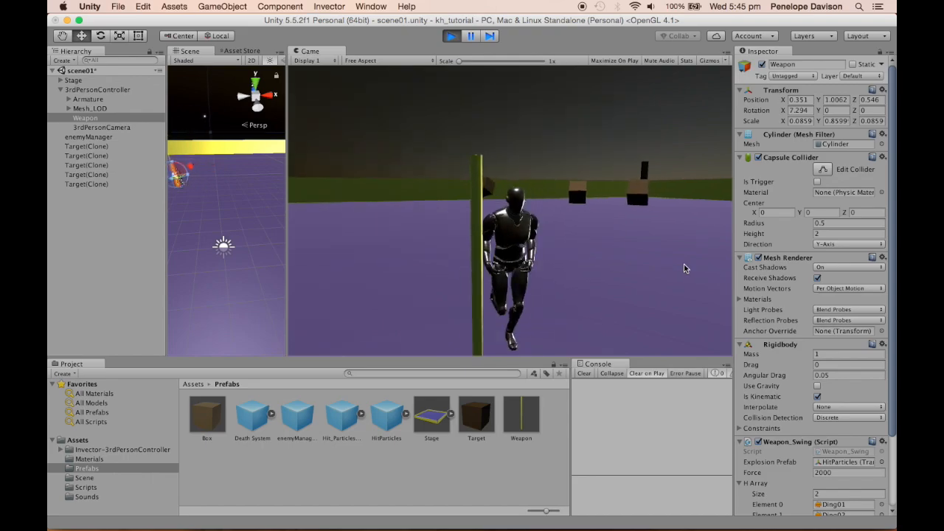
pyautogui.press('d')
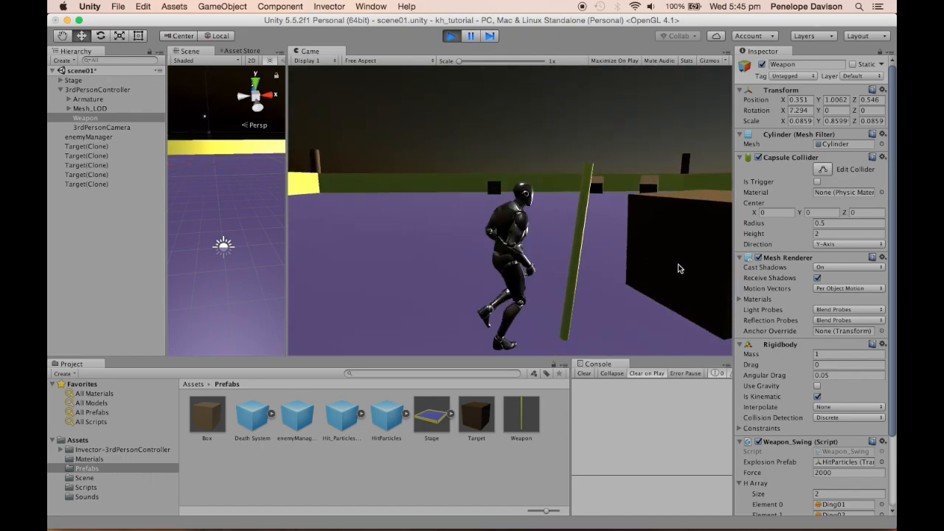
pyautogui.press('w')
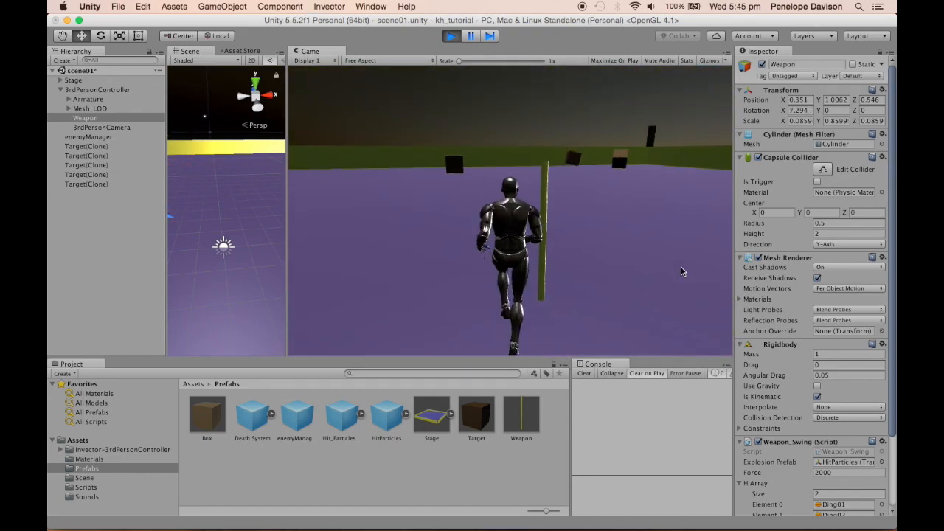